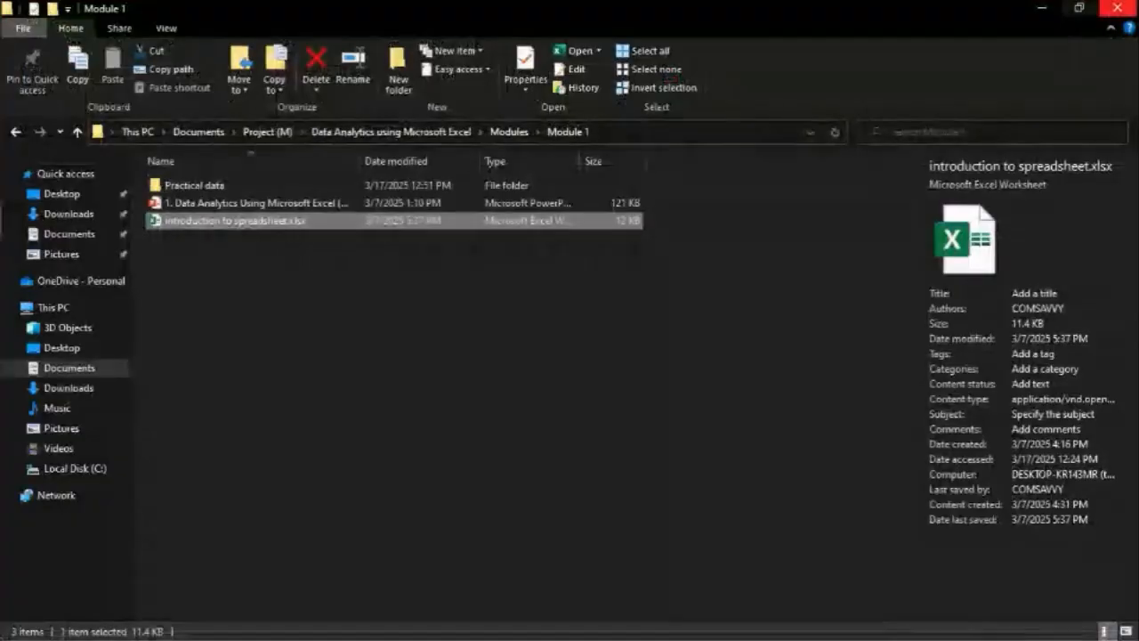
Open the Windows search panel over the Module 1 folder in File Explorer.
mouse_move(2, 192)
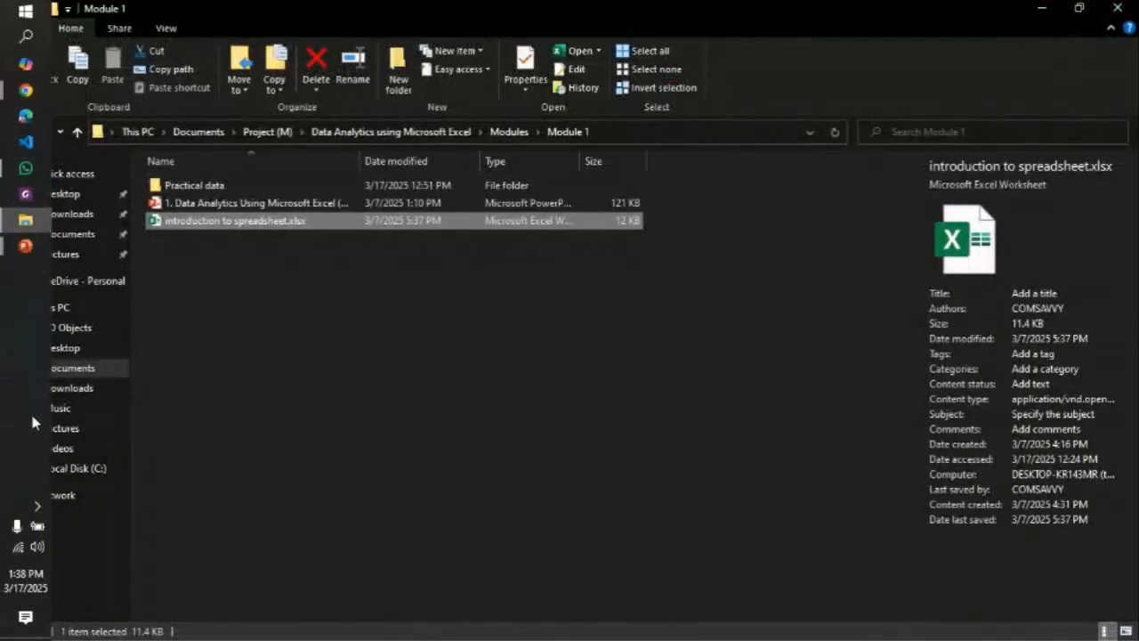
key("super+s")
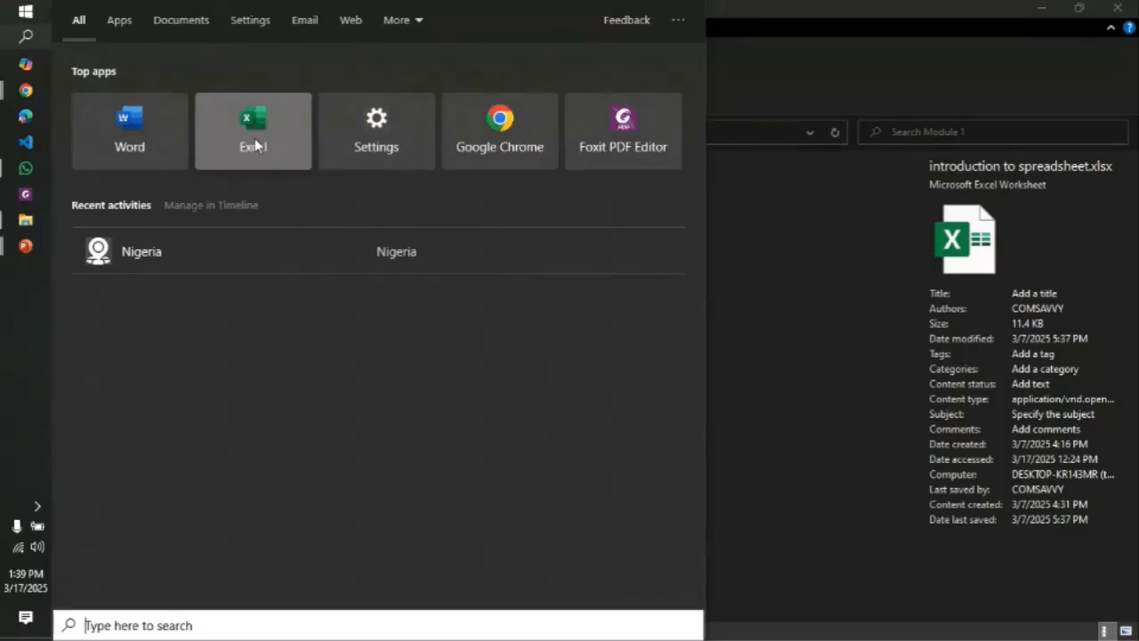
Search Windows for 'excel' and launch the Excel app from the results.
type("excel")
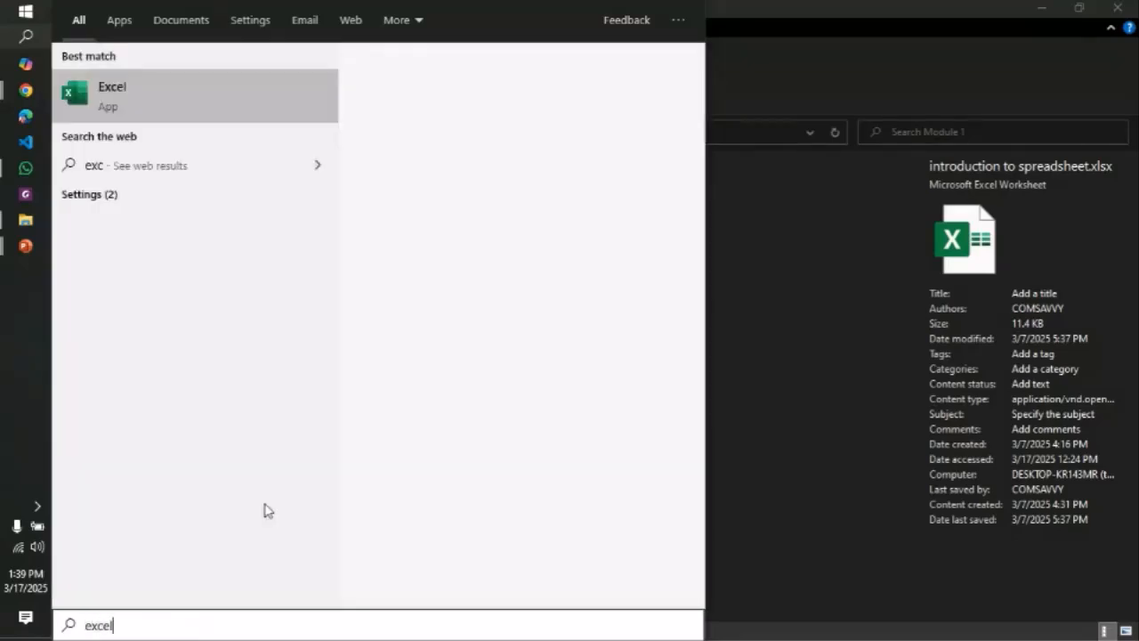
left_click(129, 100)
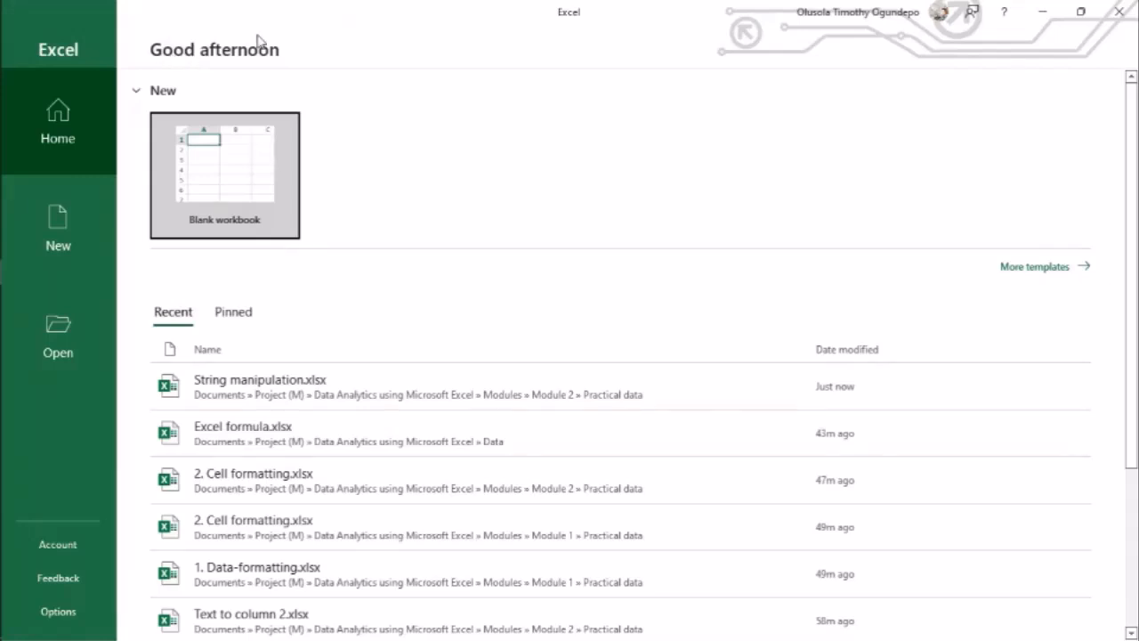
Browse the recent workbooks, then show the Pinned list holding introduction to spreadsheet.xlsx.
mouse_move(3, 383)
scroll(273, 538, "down", 1)
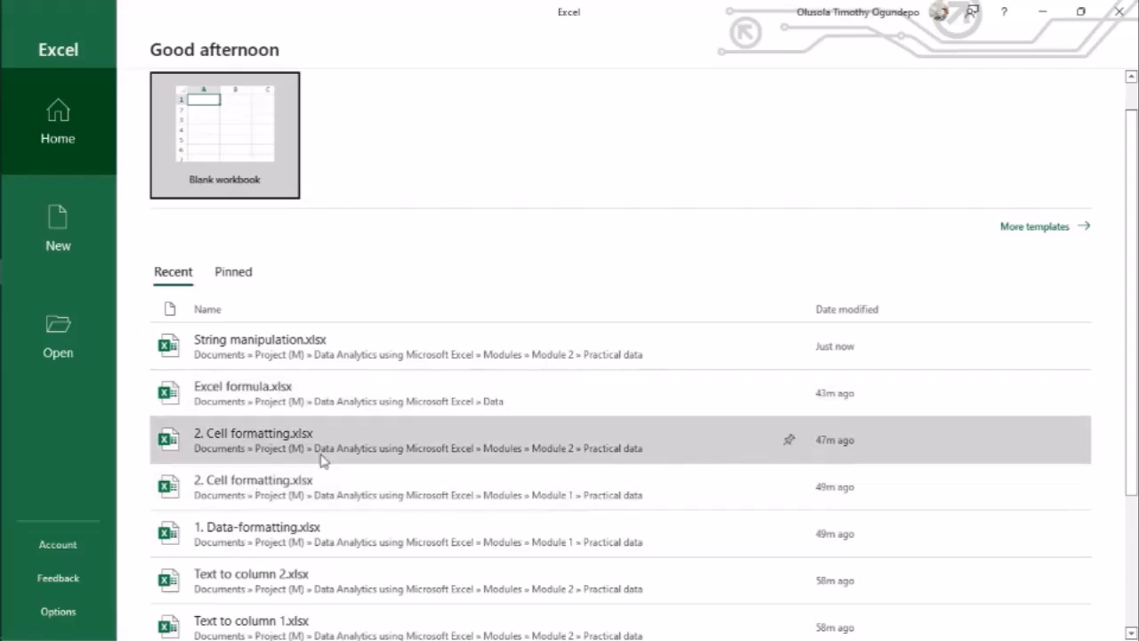
scroll(285, 436, "down", 2)
scroll(287, 440, "up", 3)
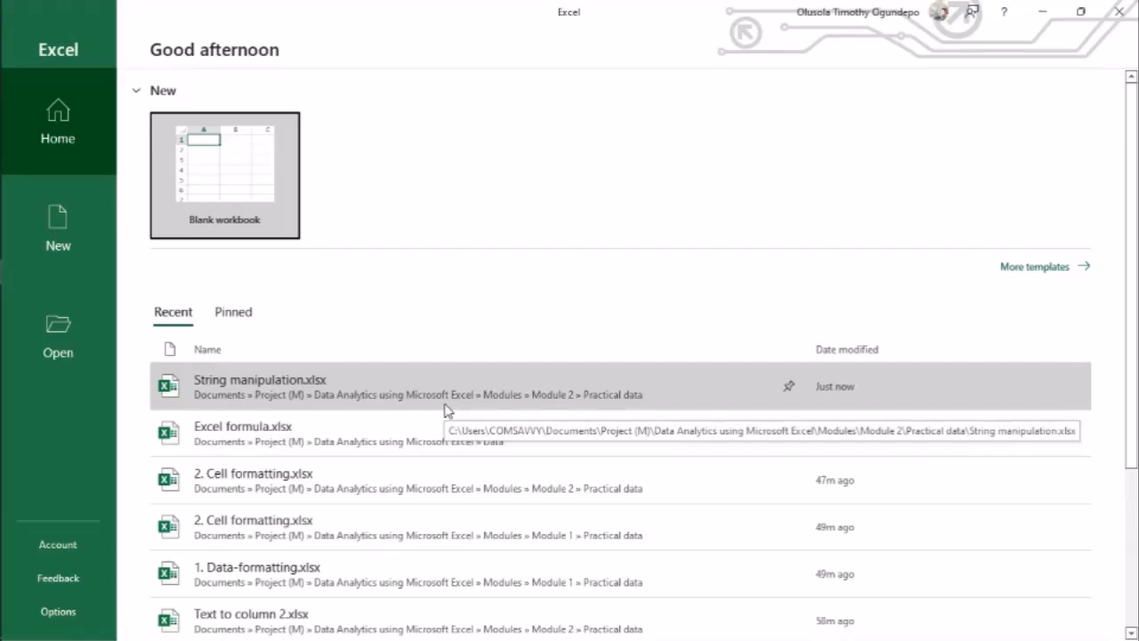
left_click(237, 317)
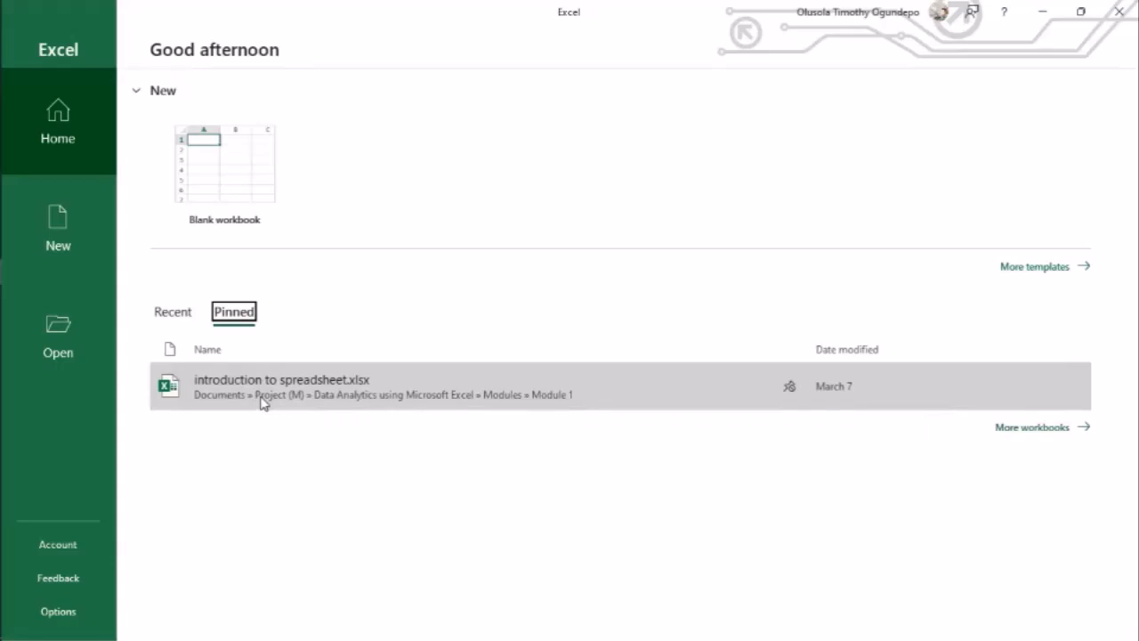
Pin String manipulation.xlsx from the Recent workbooks list.
left_click(176, 315)
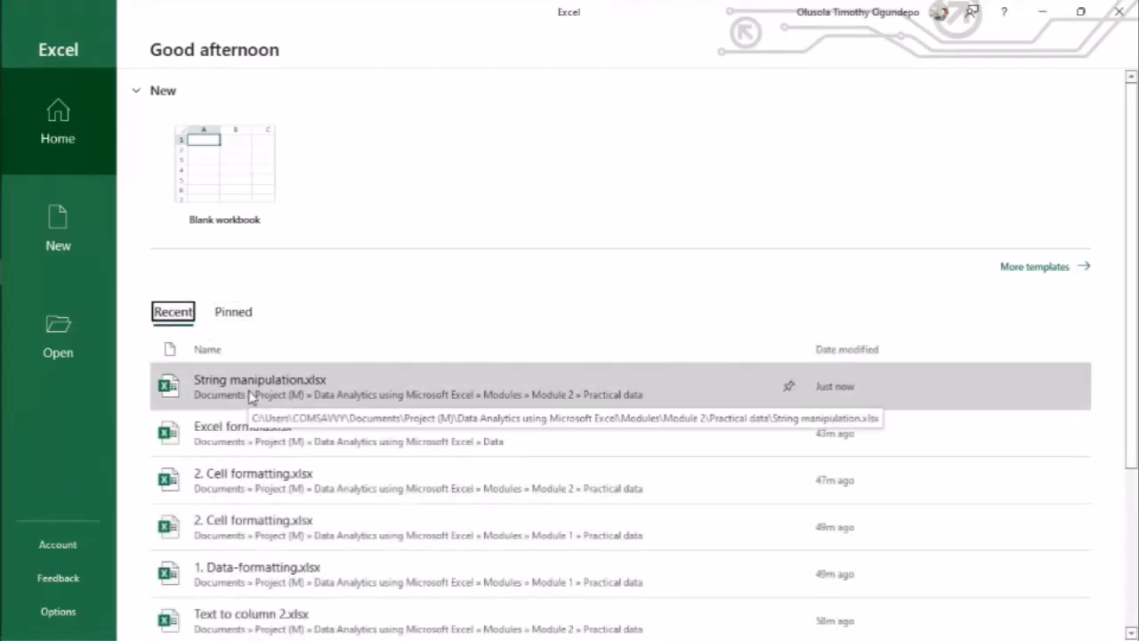
mouse_move(828, 384)
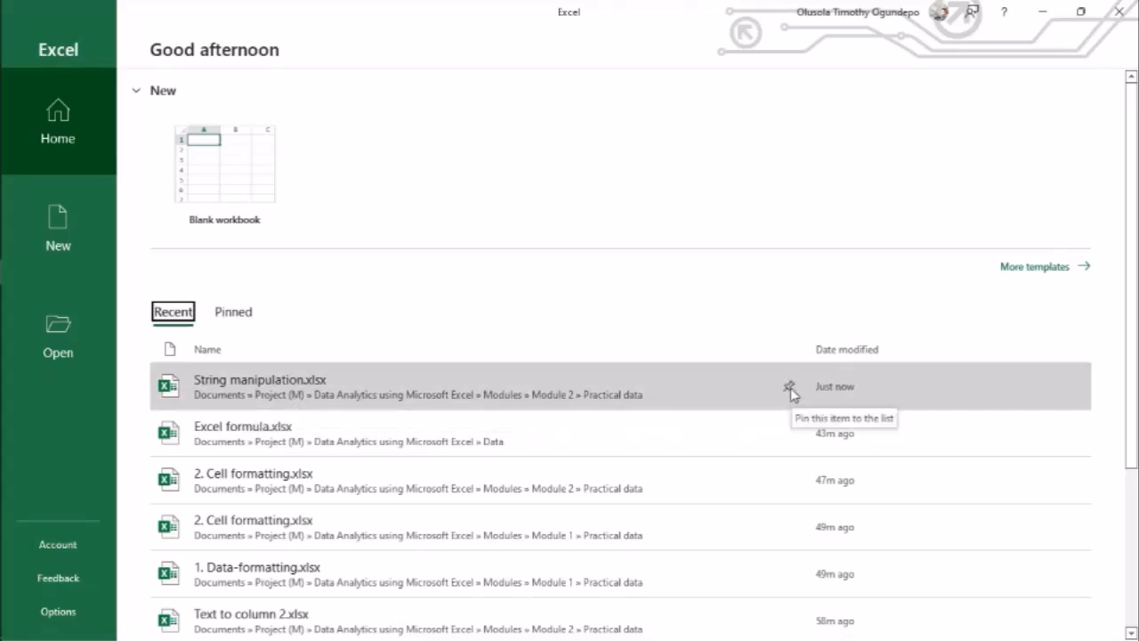
left_click(790, 392)
scroll(791, 392, "down", 3)
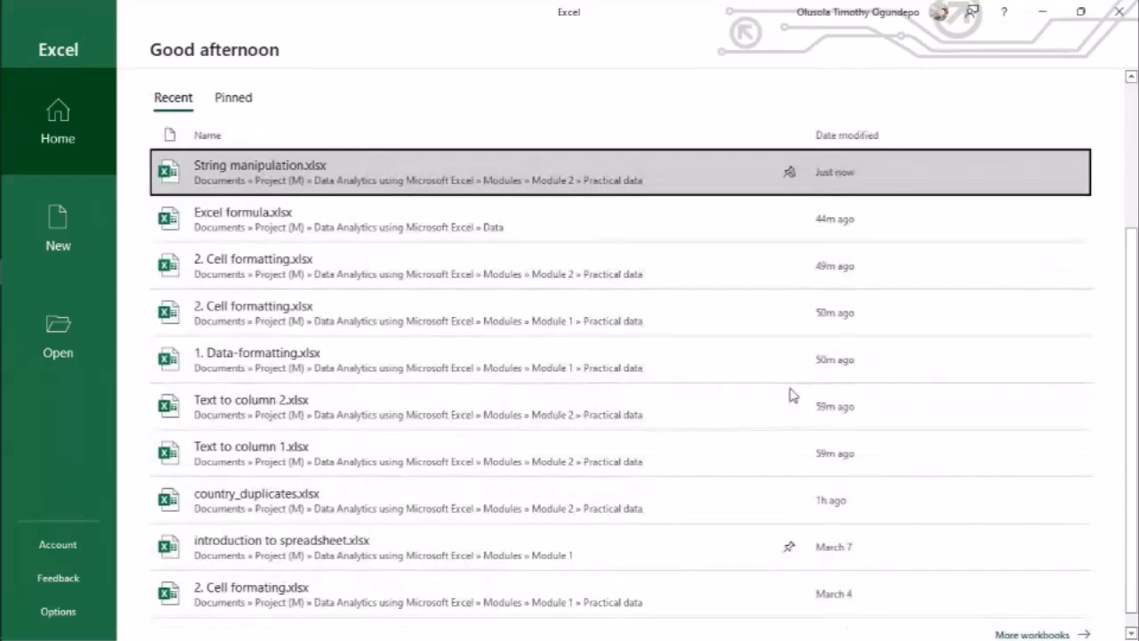
Unpin String manipulation.xlsx from the Pinned list and return to Recent.
left_click(237, 98)
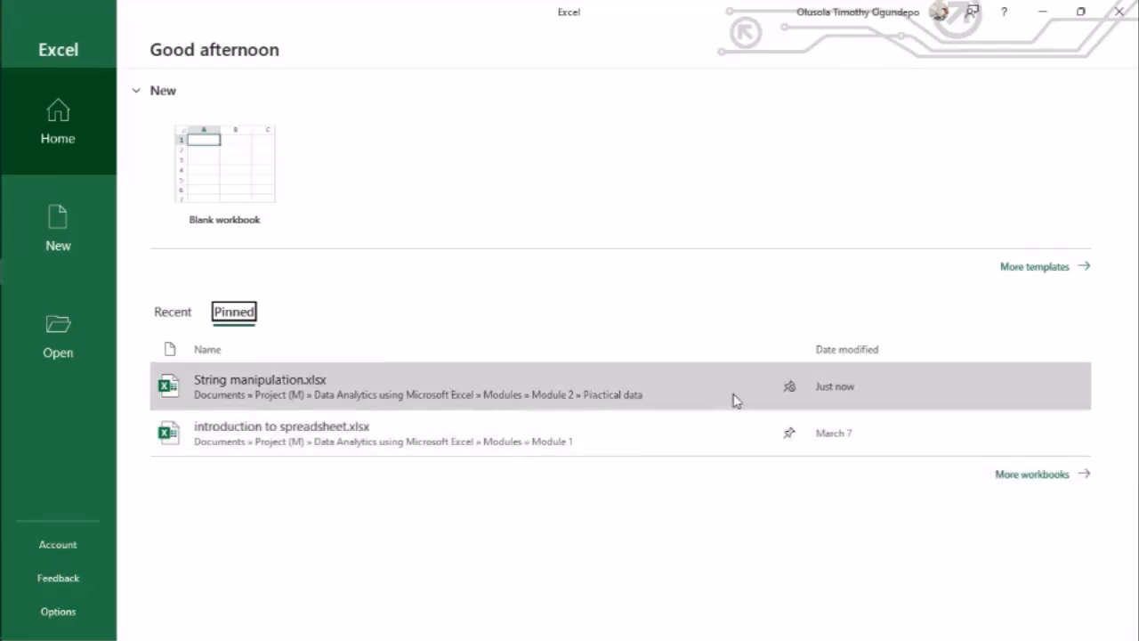
left_click(790, 390)
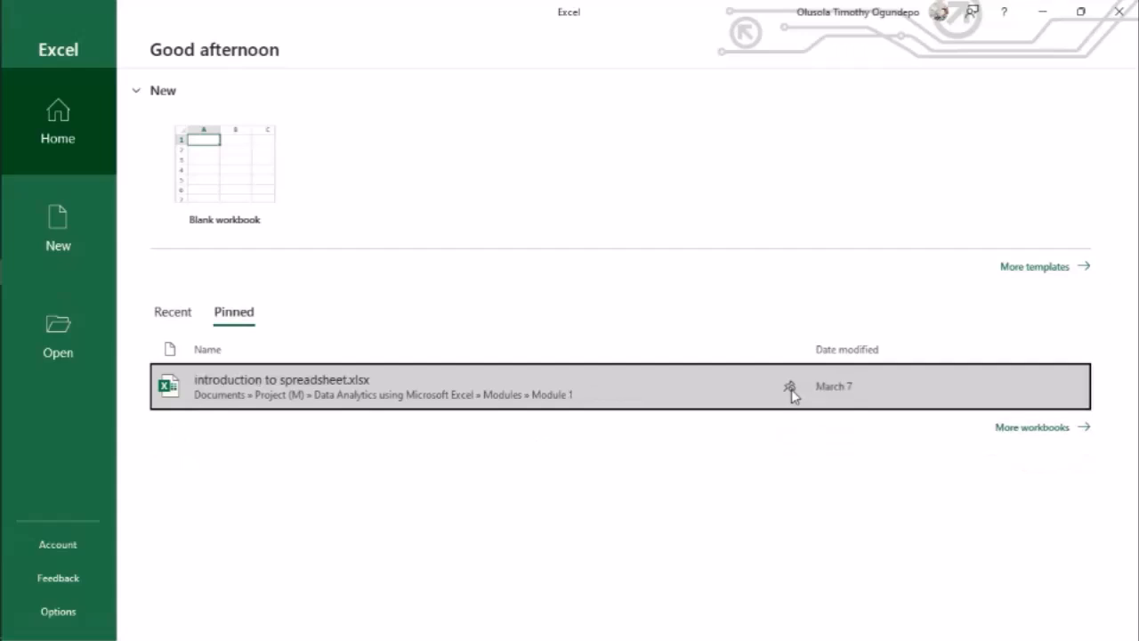
left_click(172, 319)
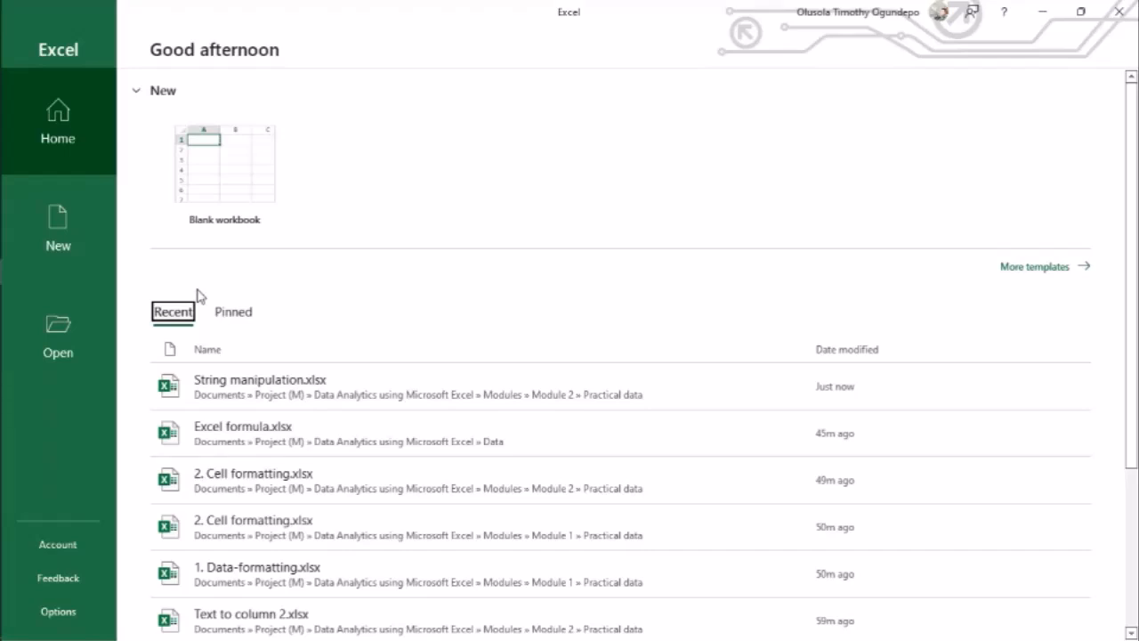
Create a new blank workbook, Book1, from the New page.
left_click(89, 240)
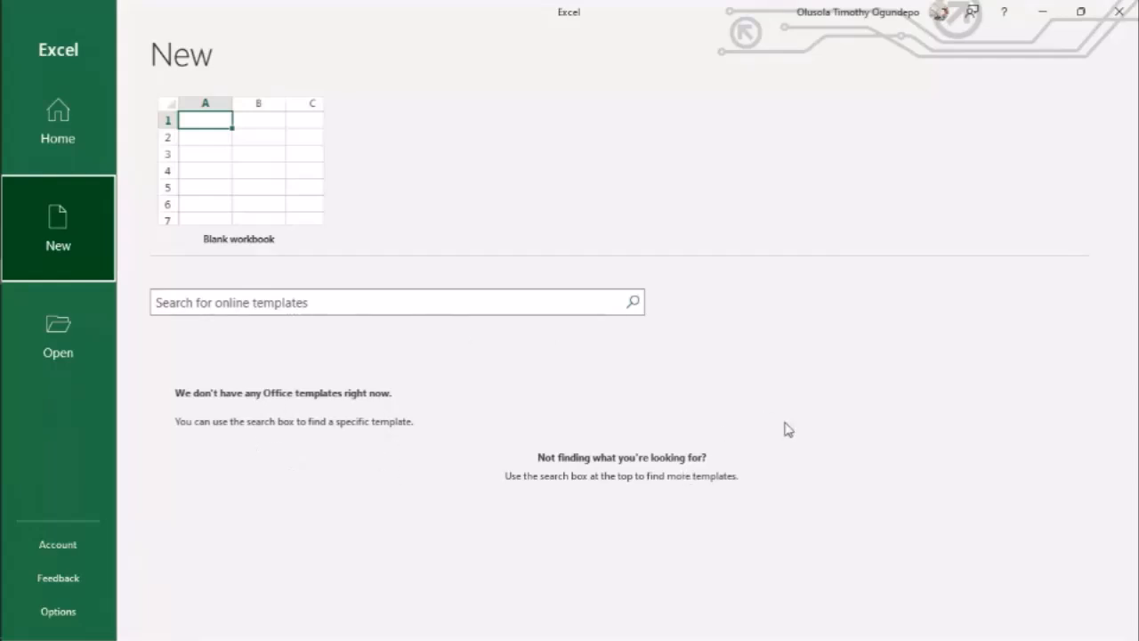
left_click(297, 183)
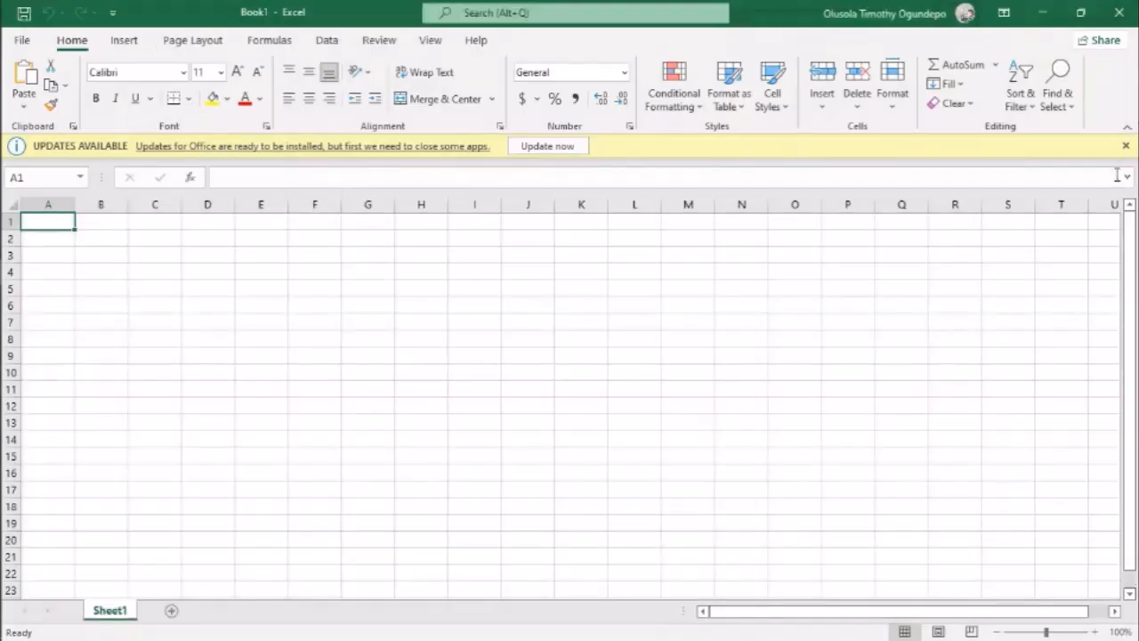
Dismiss the updates available notice and select cells on the empty sheet.
left_click(1127, 145)
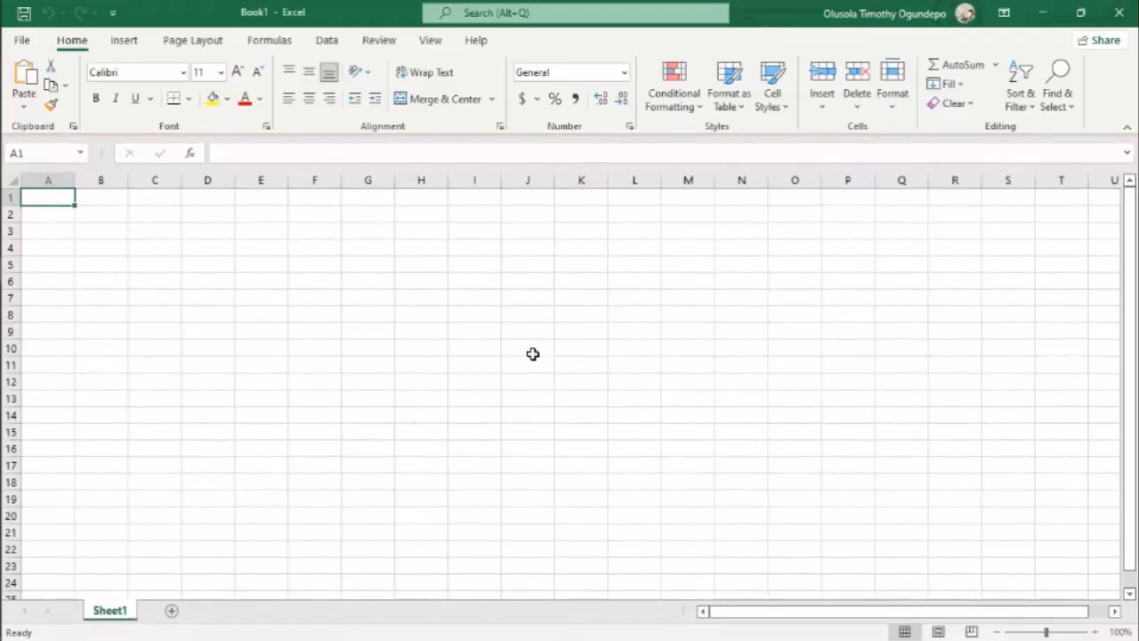
left_click(145, 365)
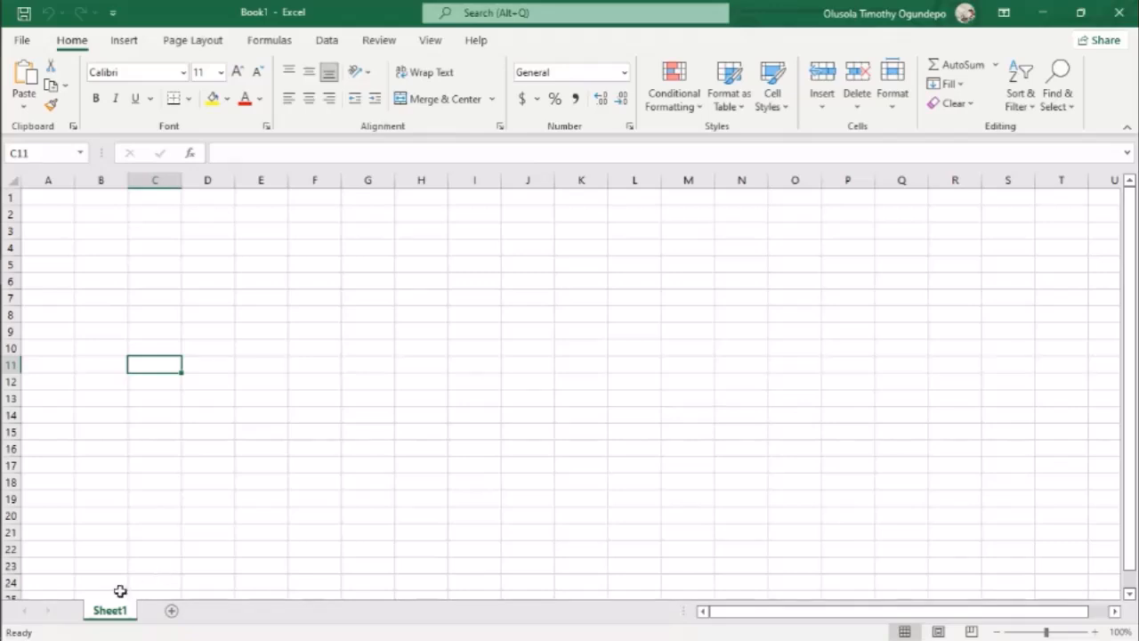
left_click_drag(97, 234, 443, 526)
left_click(314, 399)
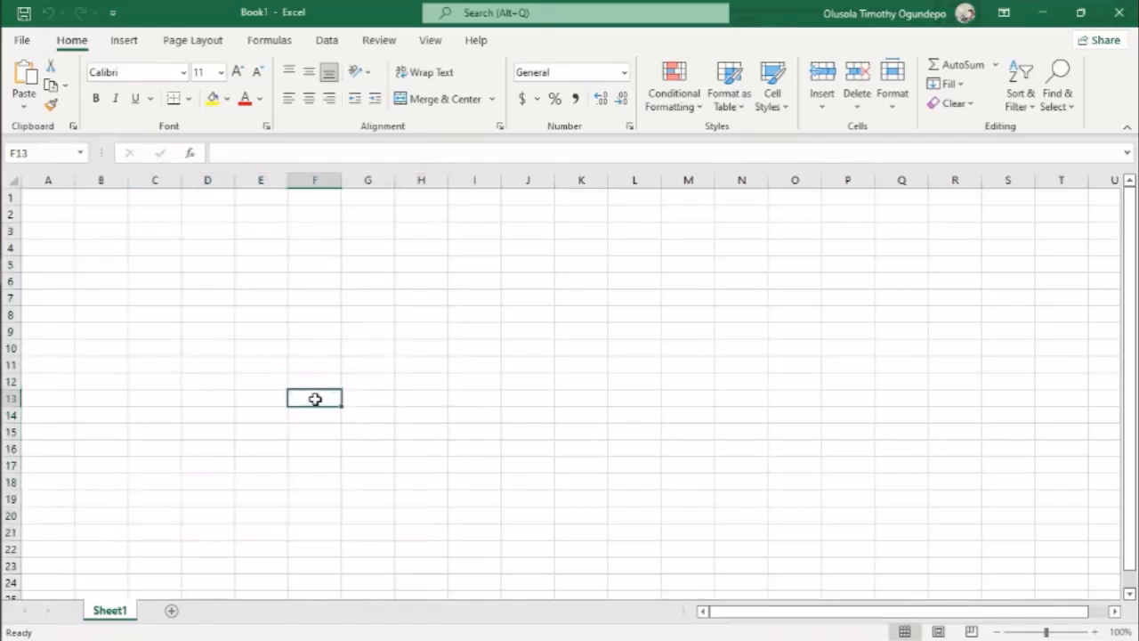
Rename the Sheet1 tab to 'Student record'.
double_click(107, 612)
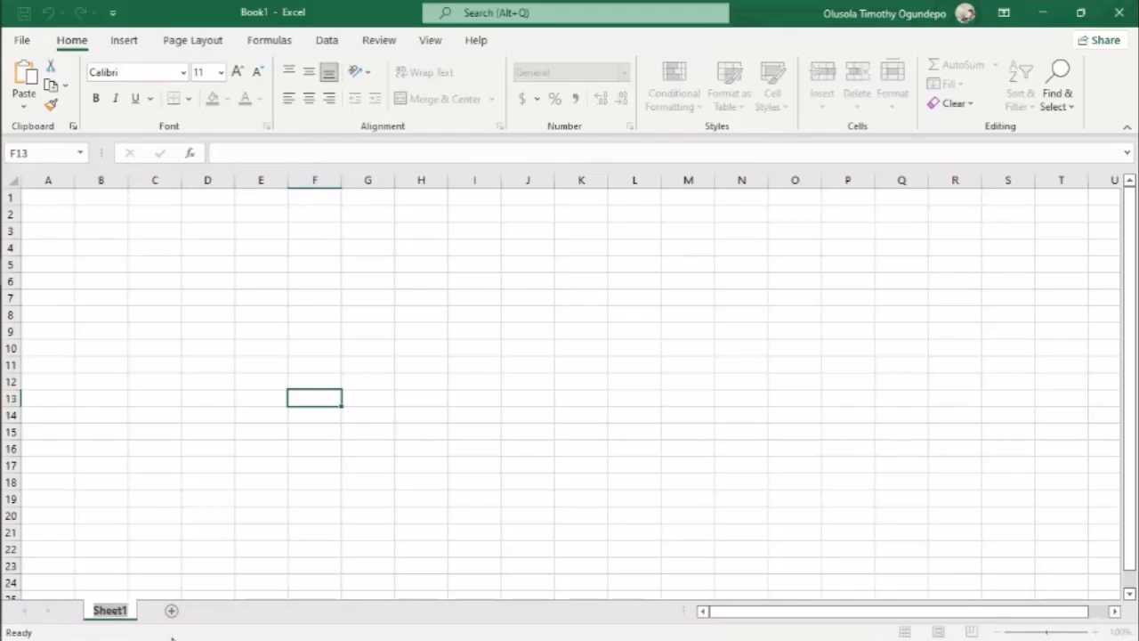
type("Stude")
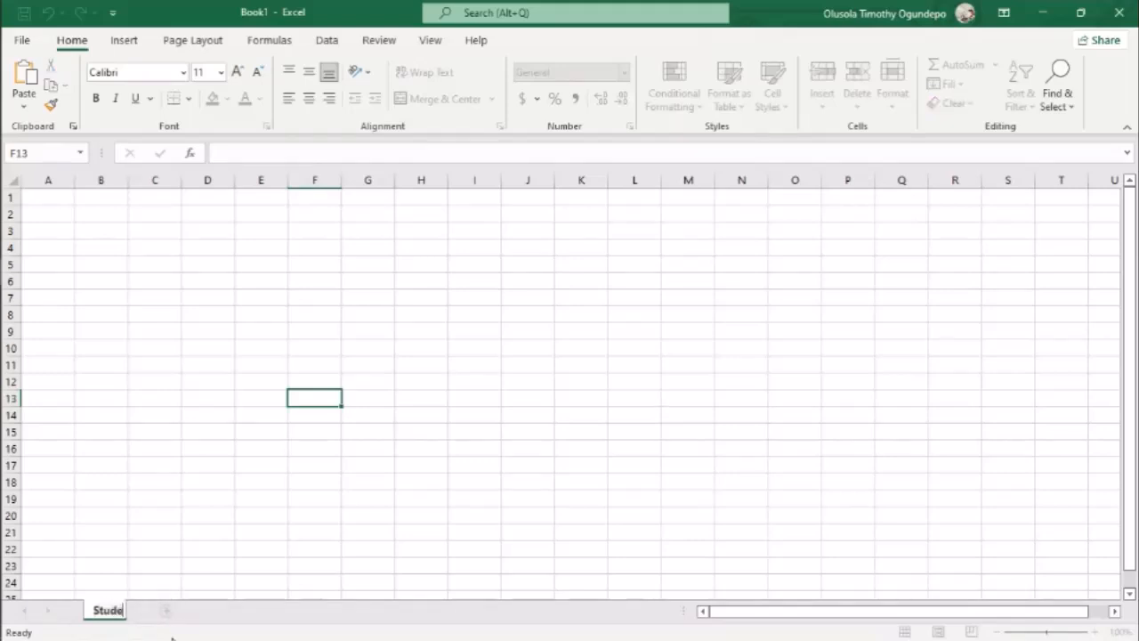
type("nts")
key("BackSpace")
type("r")
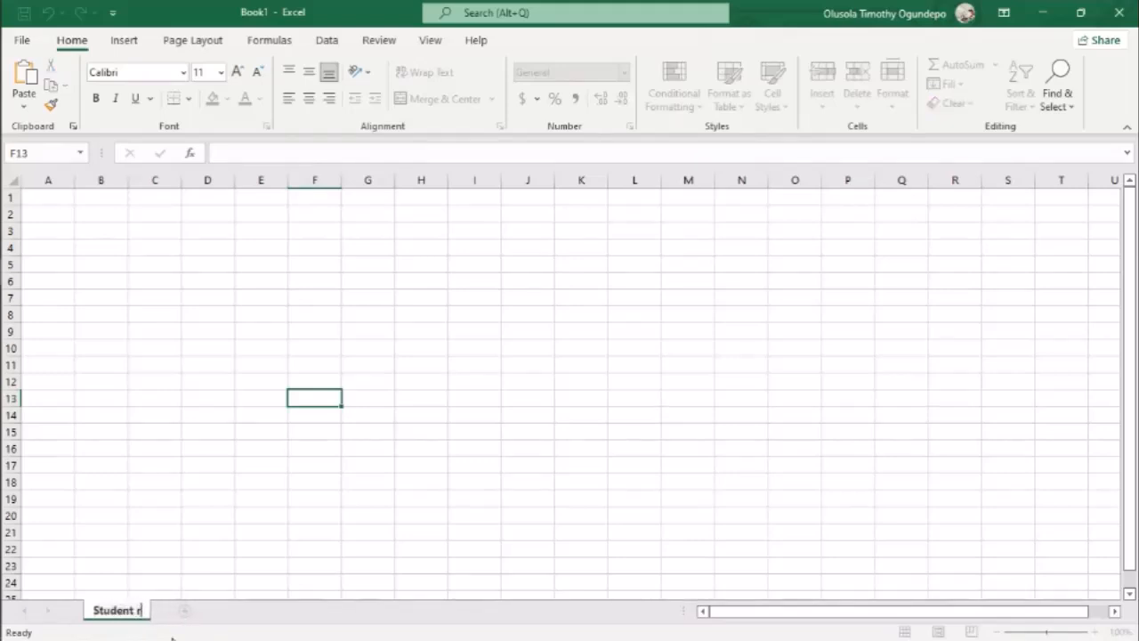
type("ecord")
key("Return")
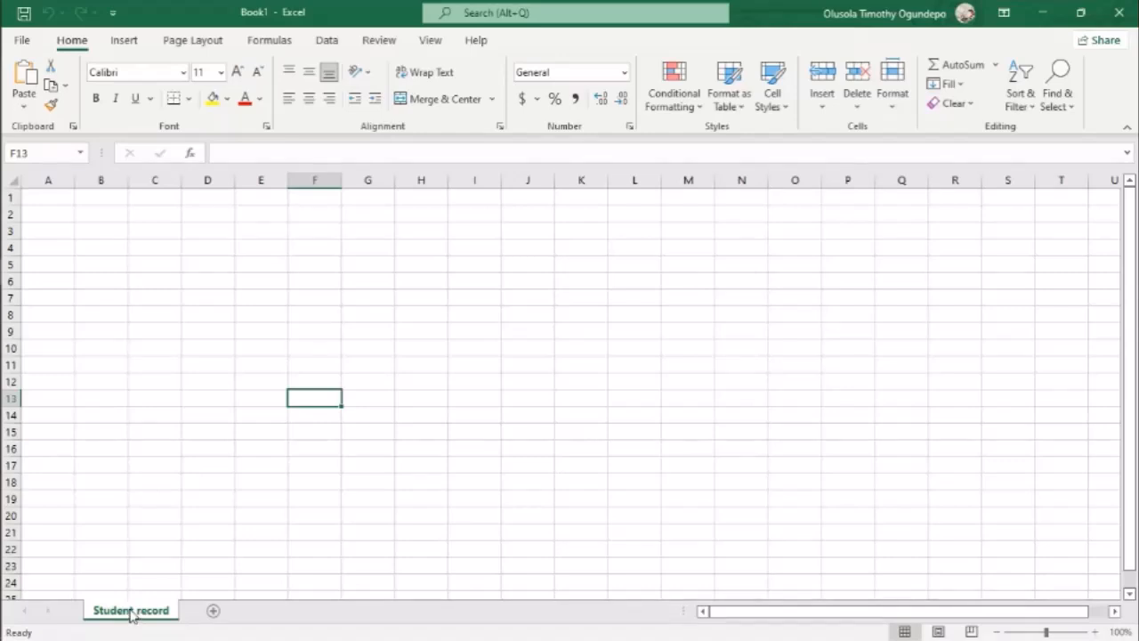
double_click(131, 611)
key("Return")
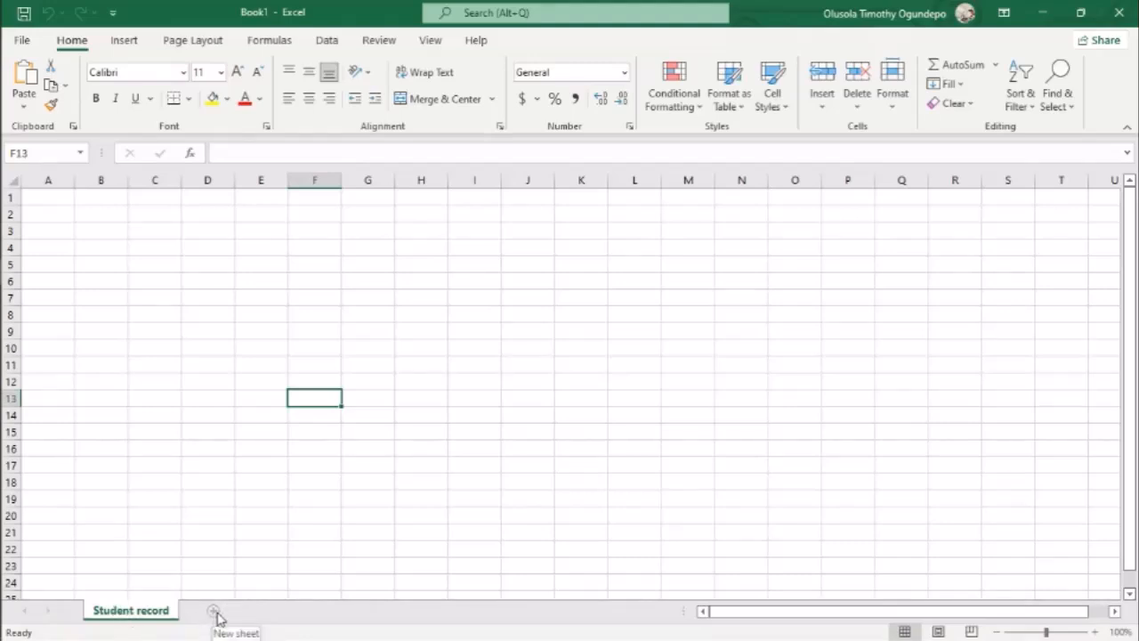
scroll(213, 616, "up", 3)
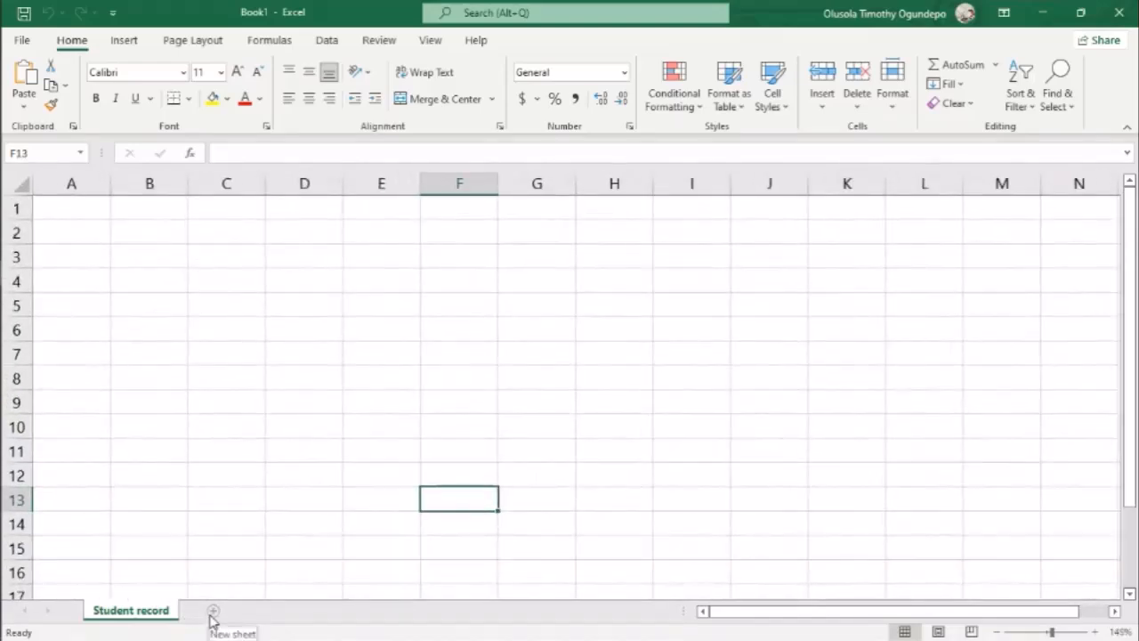
left_click(212, 612)
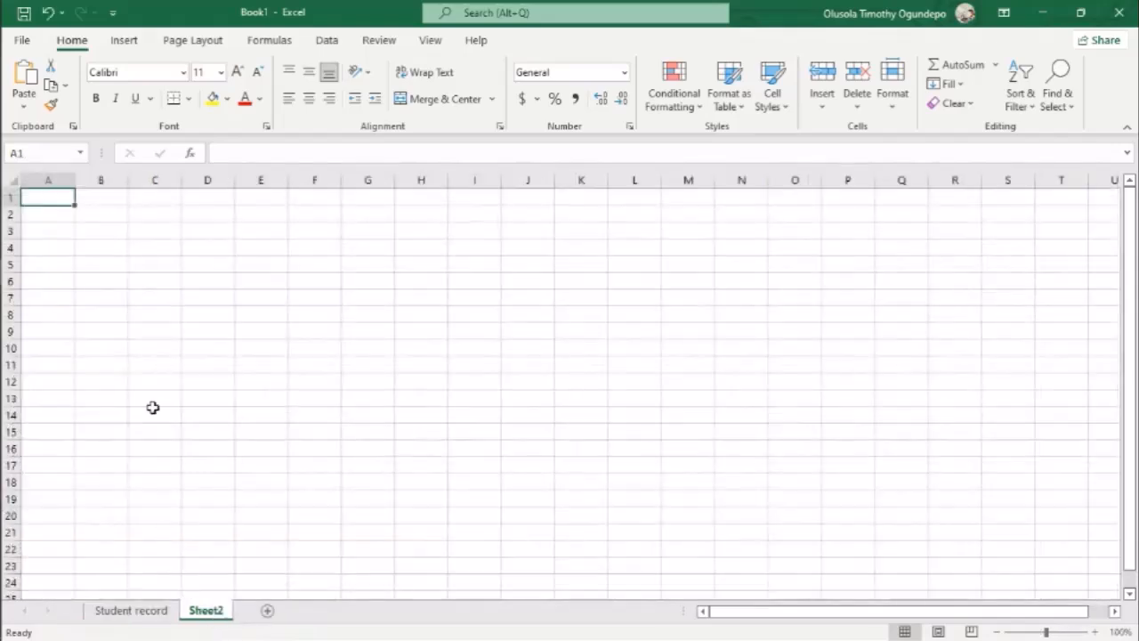
left_click(268, 611)
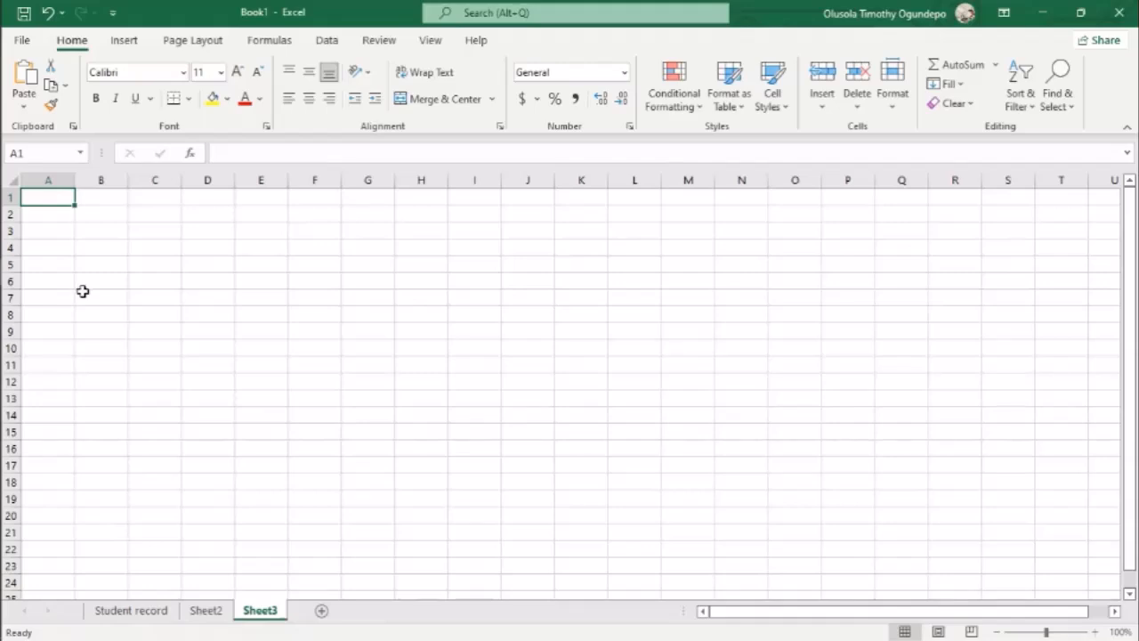
left_click(108, 230)
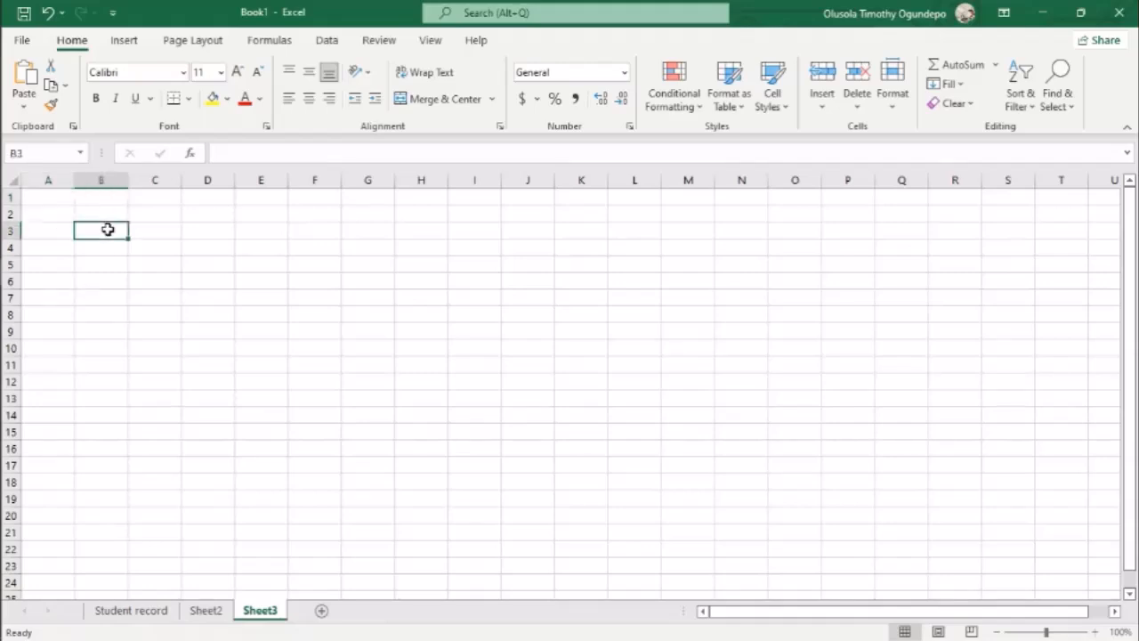
left_click(44, 192)
left_click(59, 214)
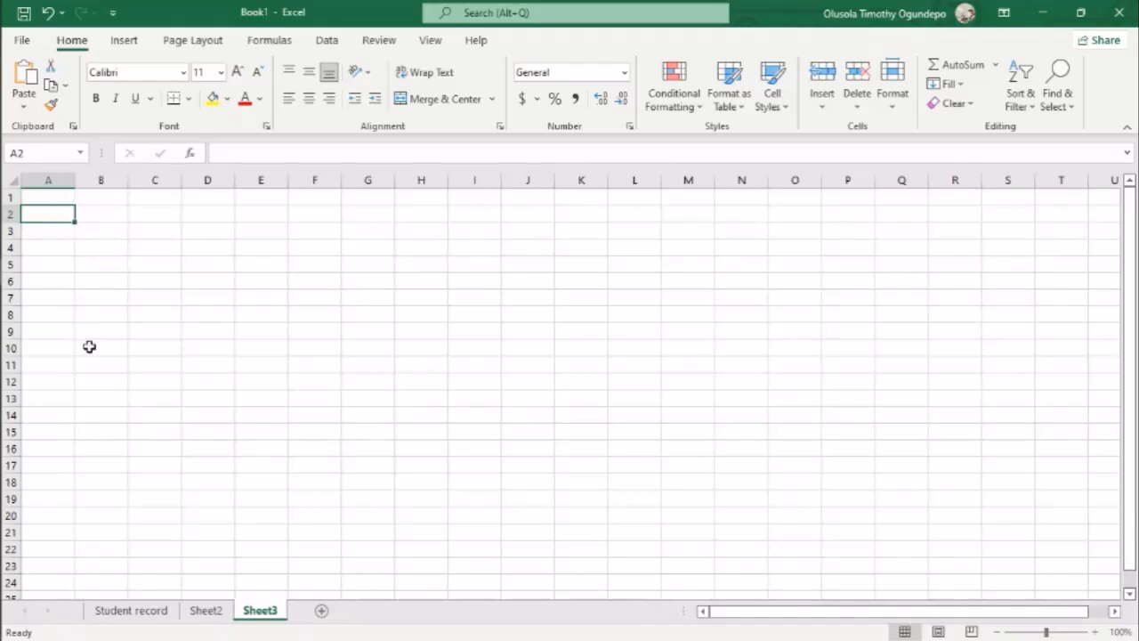
left_click(78, 317)
left_click(286, 305)
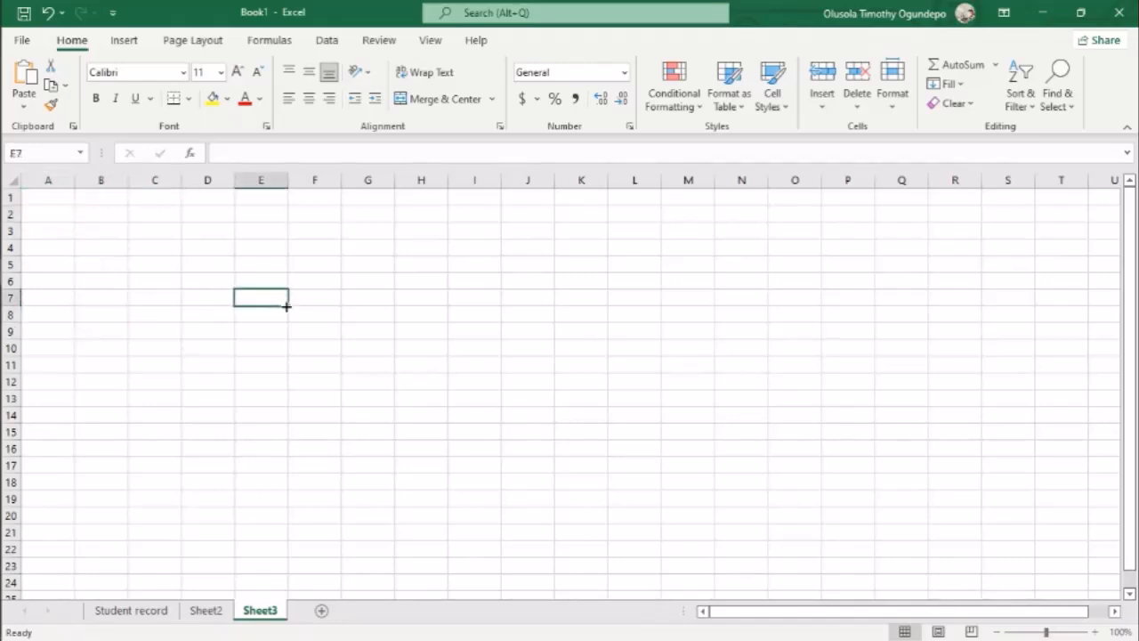
left_click(389, 432)
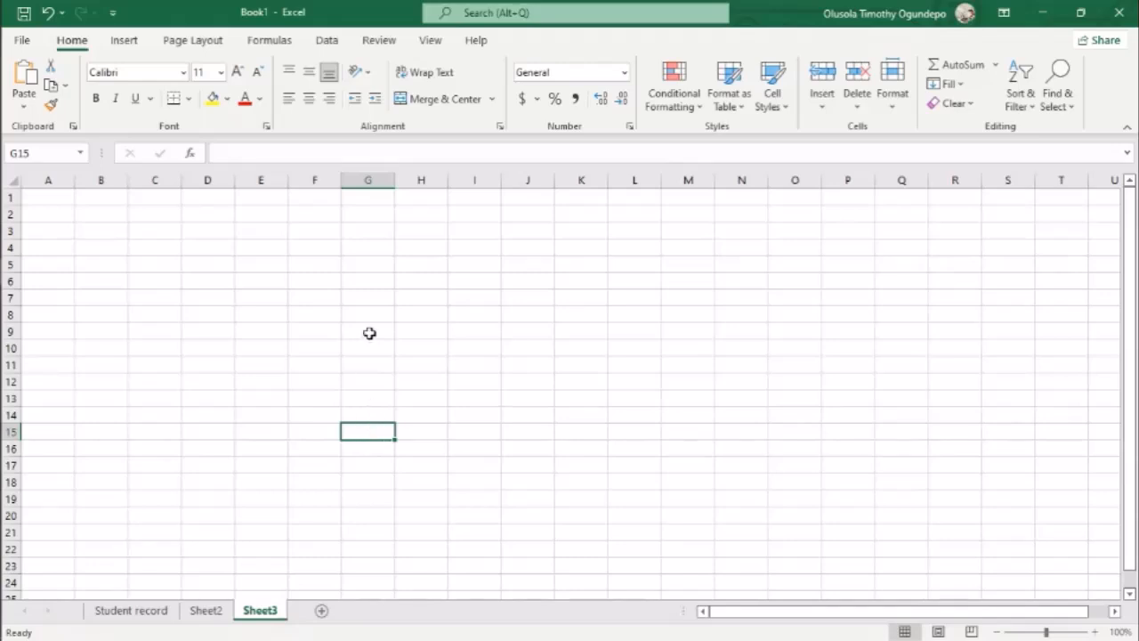
left_click(42, 153)
left_click(78, 309)
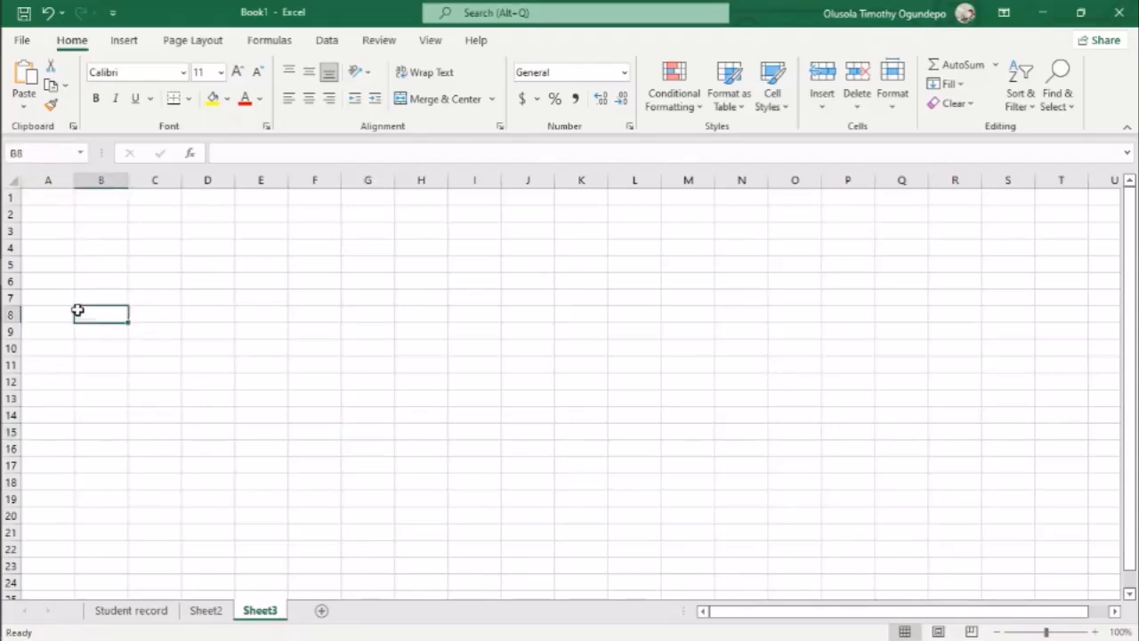
left_click(34, 155)
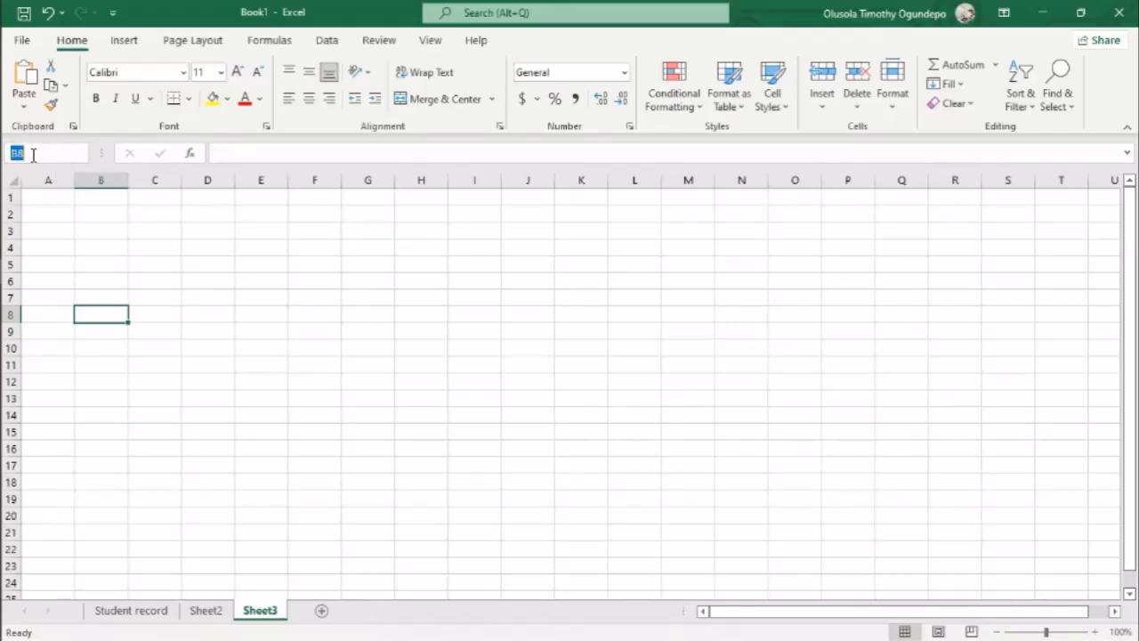
left_click(101, 179)
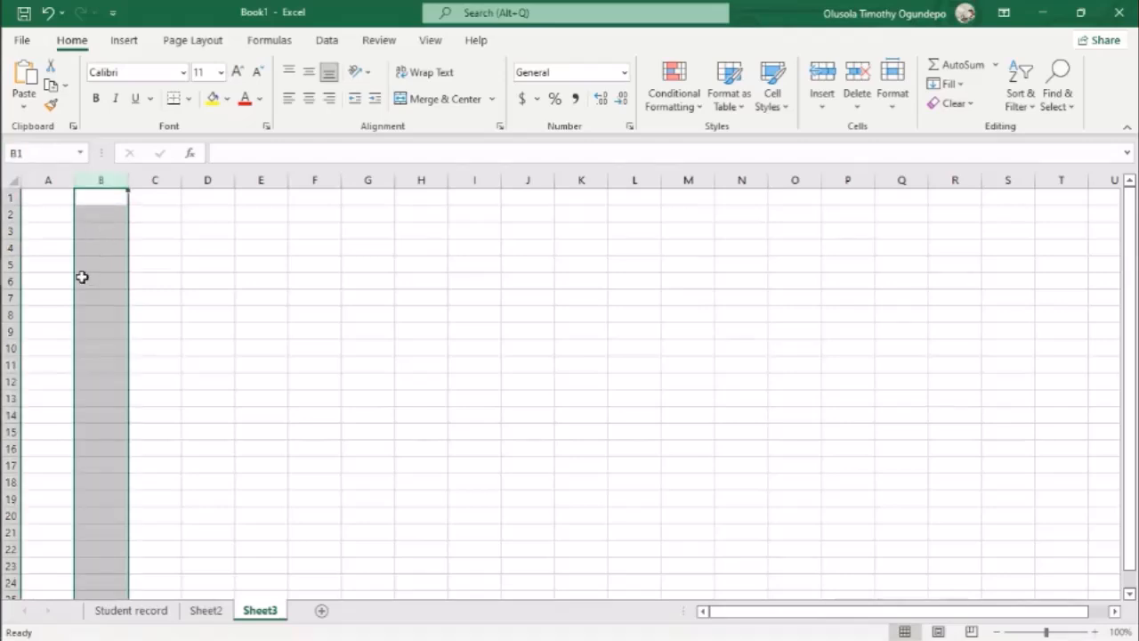
left_click(7, 315)
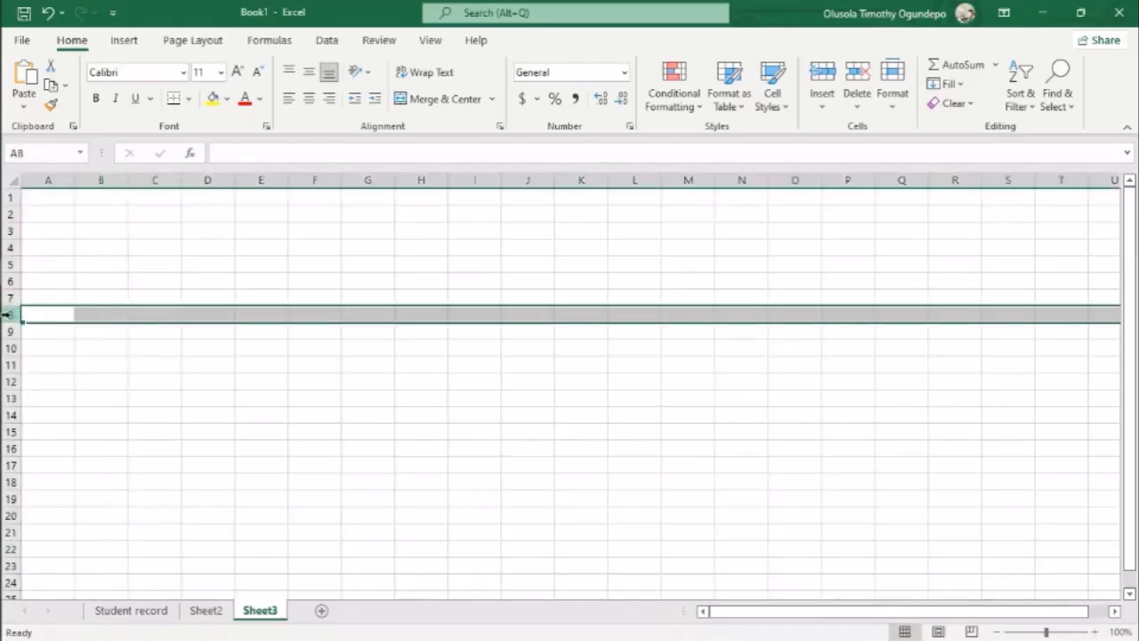
left_click(93, 313)
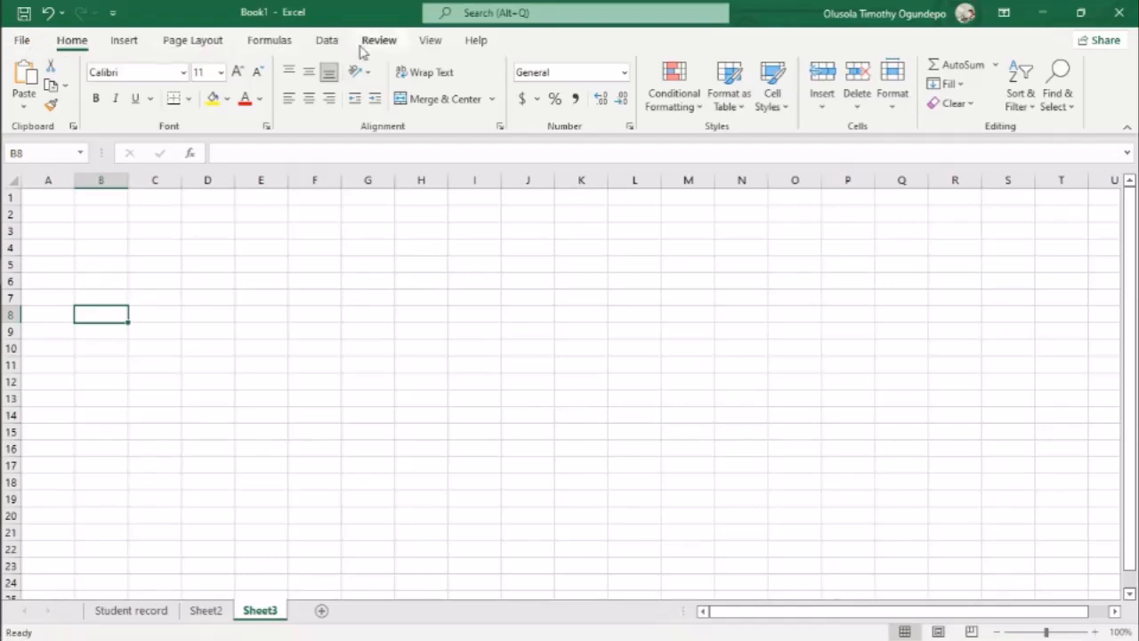
left_click(21, 47)
left_click(19, 49)
left_click(18, 49)
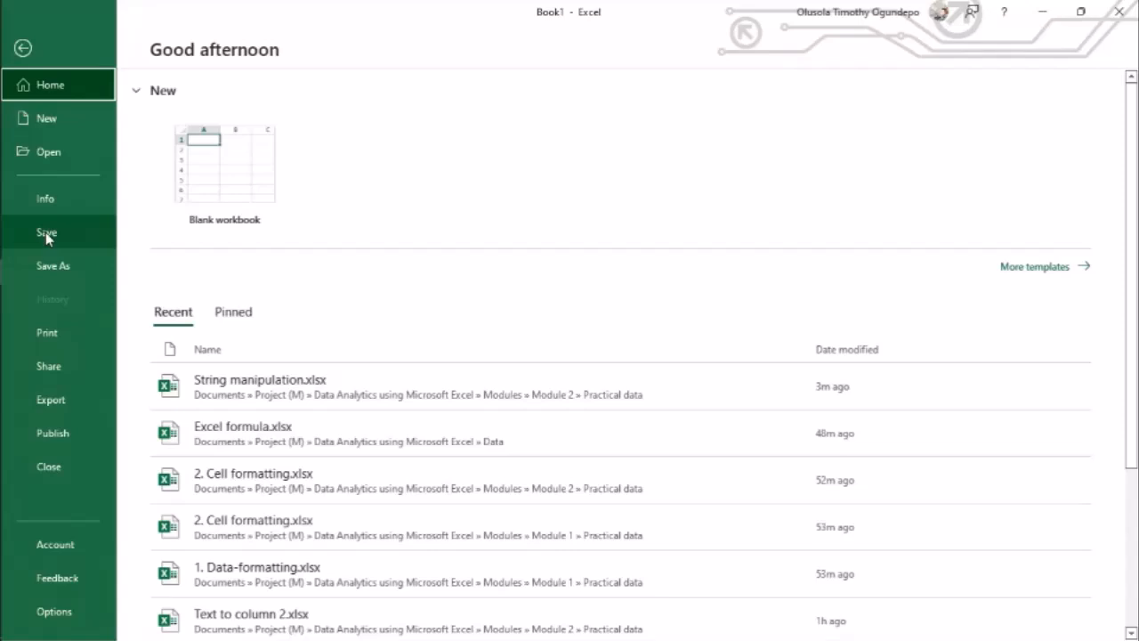
left_click(26, 51)
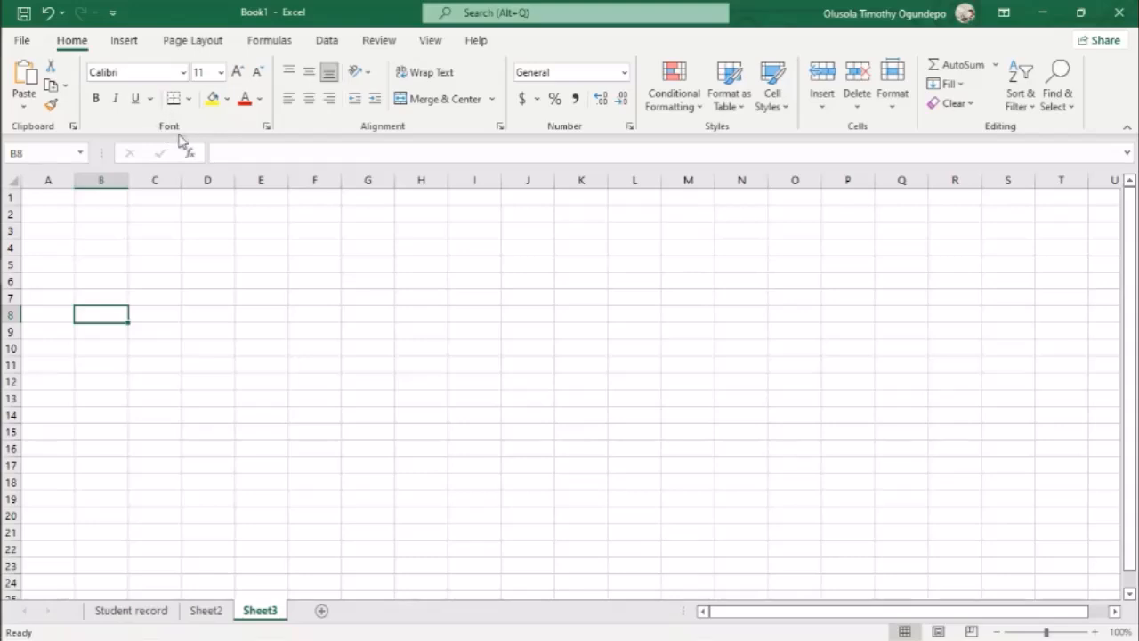
left_click(99, 234)
left_click_drag(95, 226, 108, 410)
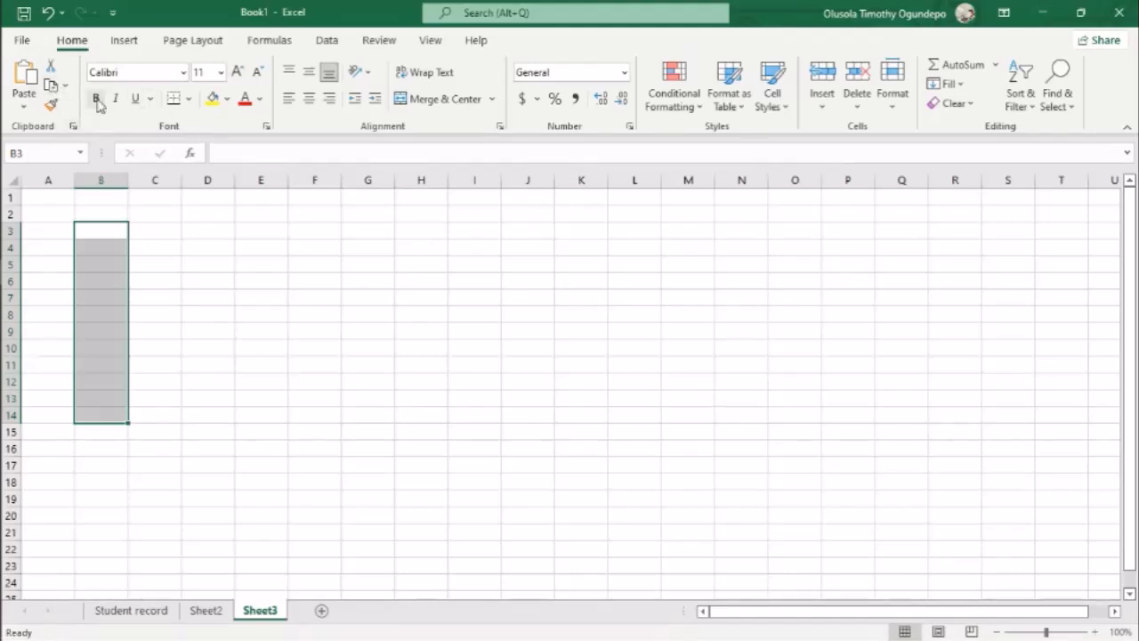
left_click(103, 250)
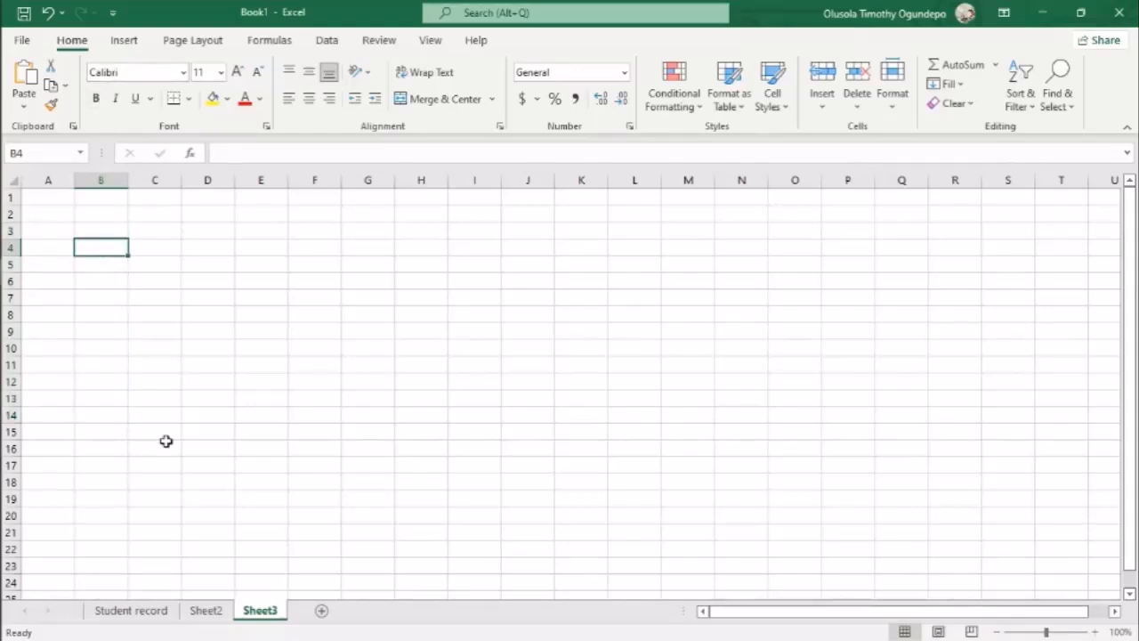
Enter 'Student Name' in B4 and AutoFit column B to fit it.
type("Student Name")
key("Return")
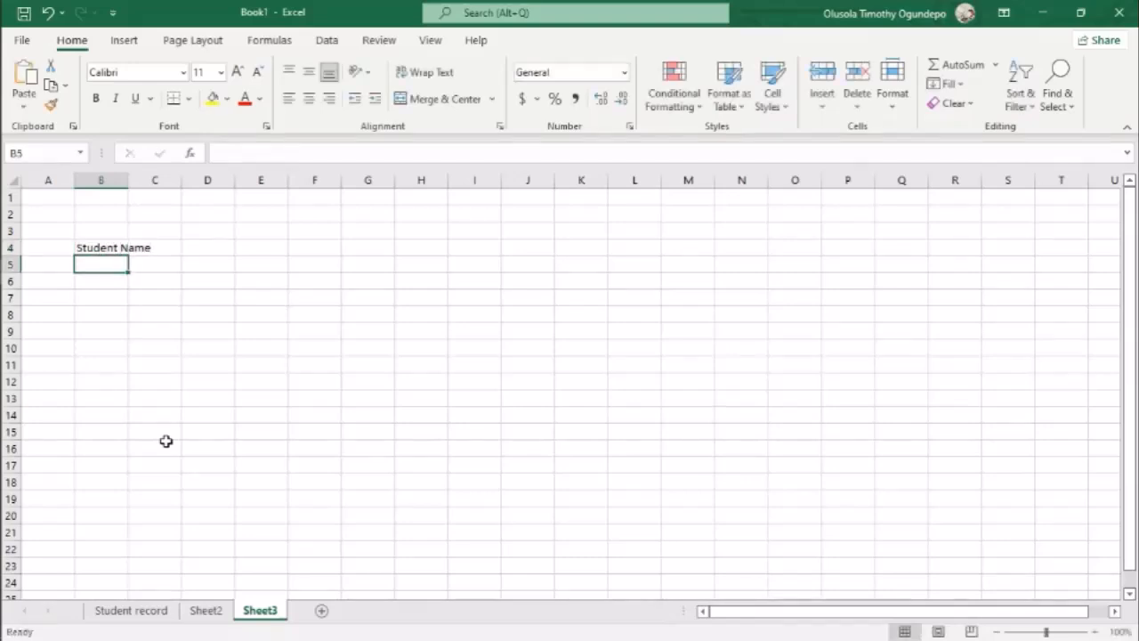
key("Up")
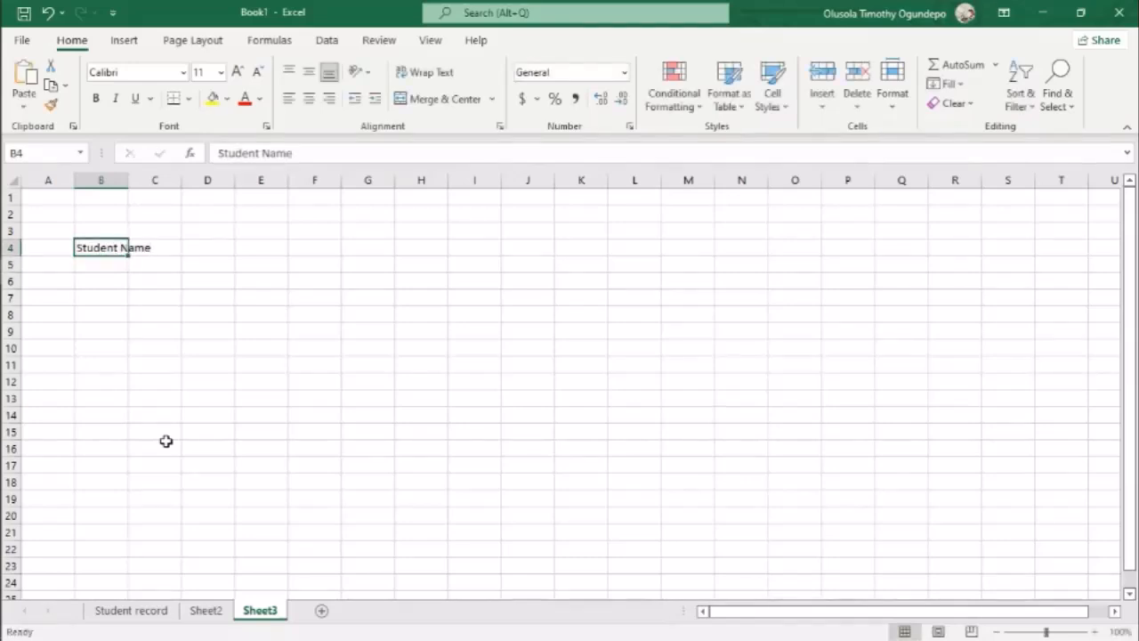
double_click(128, 180)
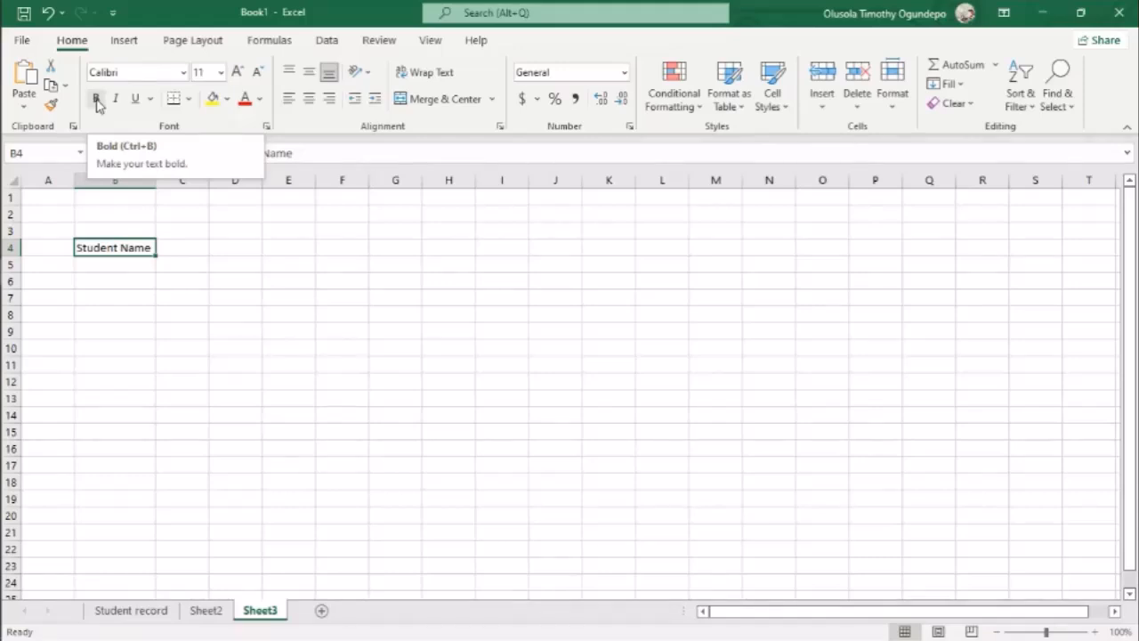
Format the Student Name heading in B4 bold and italic, with no underline.
left_click(97, 100)
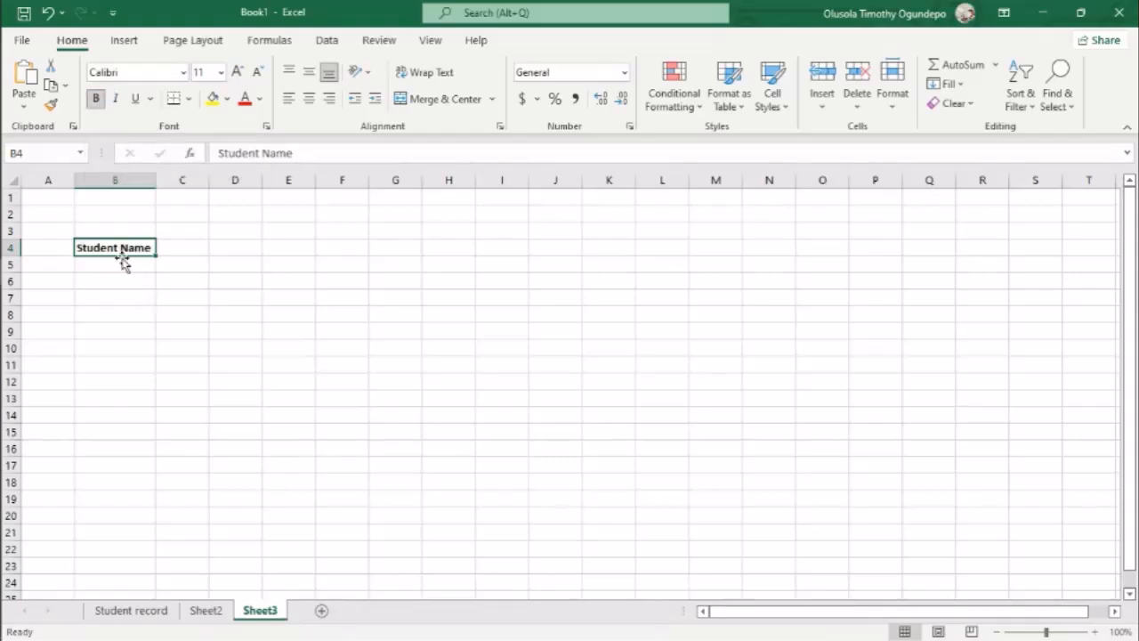
left_click(118, 102)
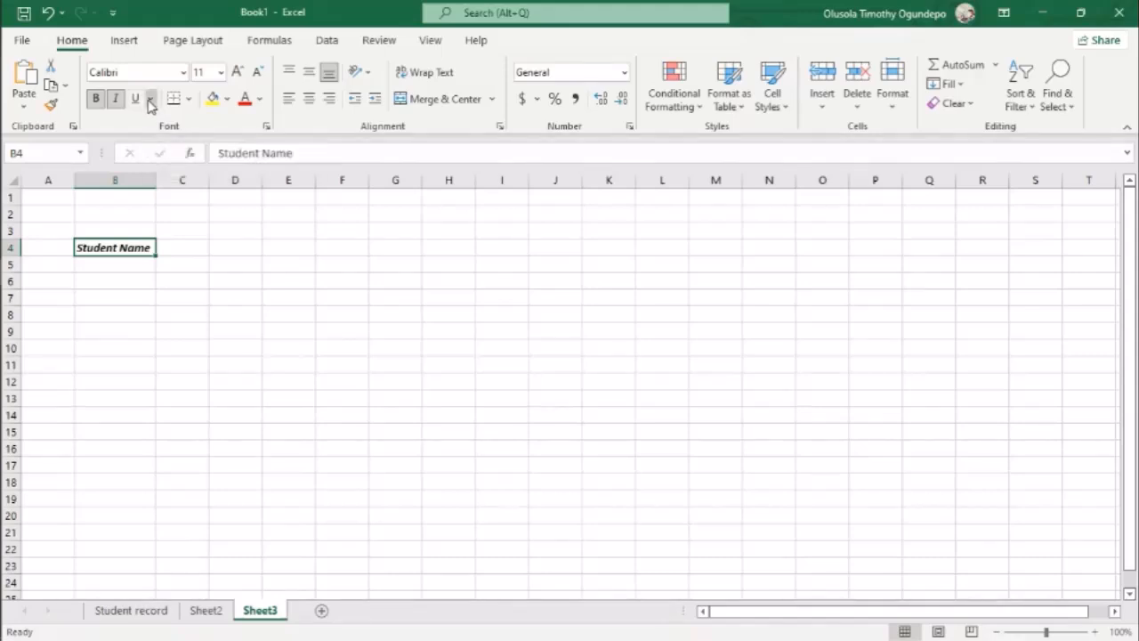
left_click(149, 99)
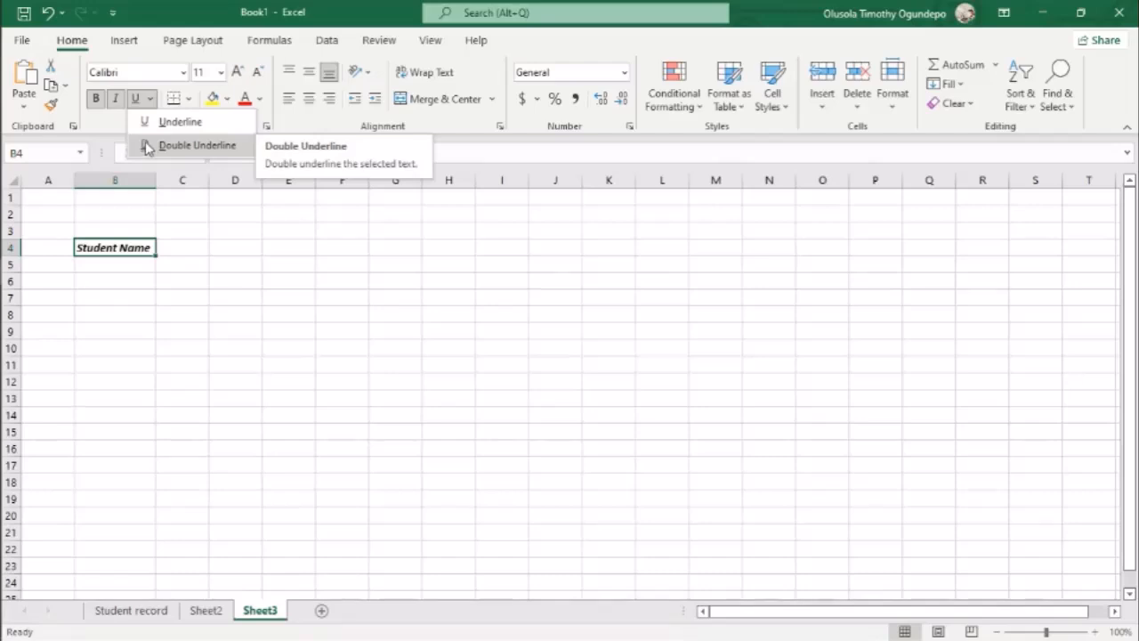
left_click(152, 100)
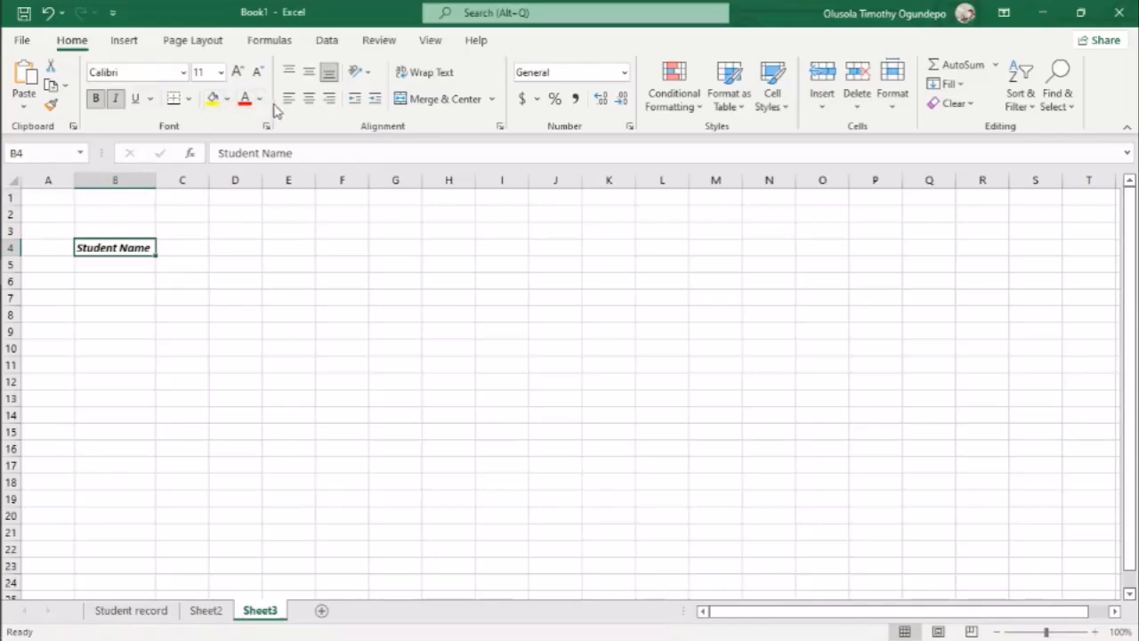
Open the Shapes gallery from the Insert tab's Illustrations group.
left_click(125, 41)
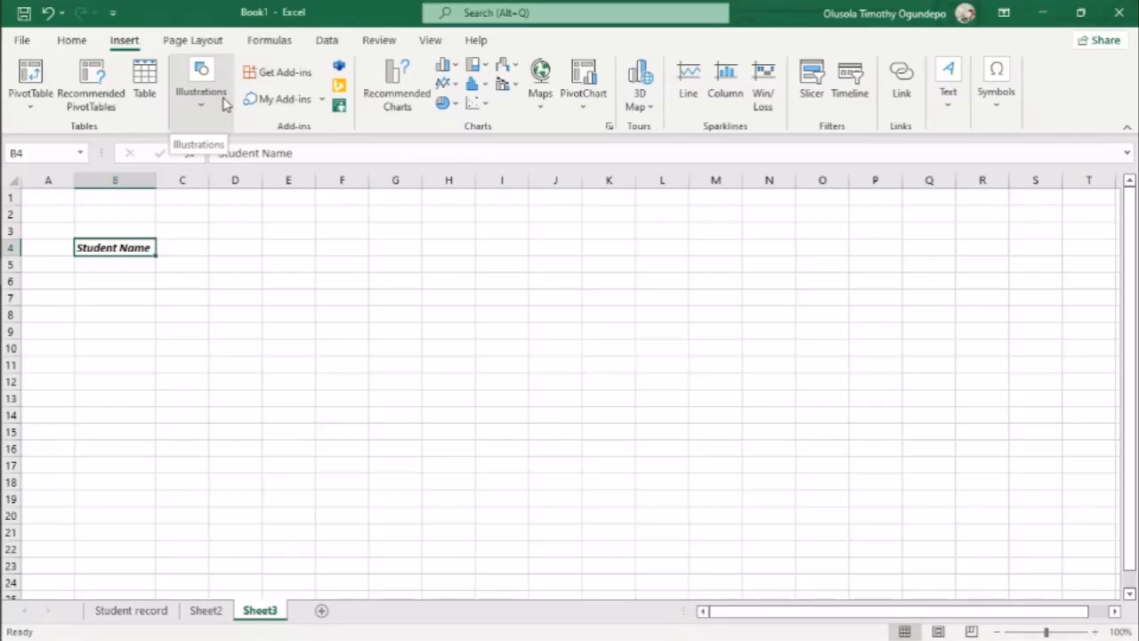
left_click(709, 267)
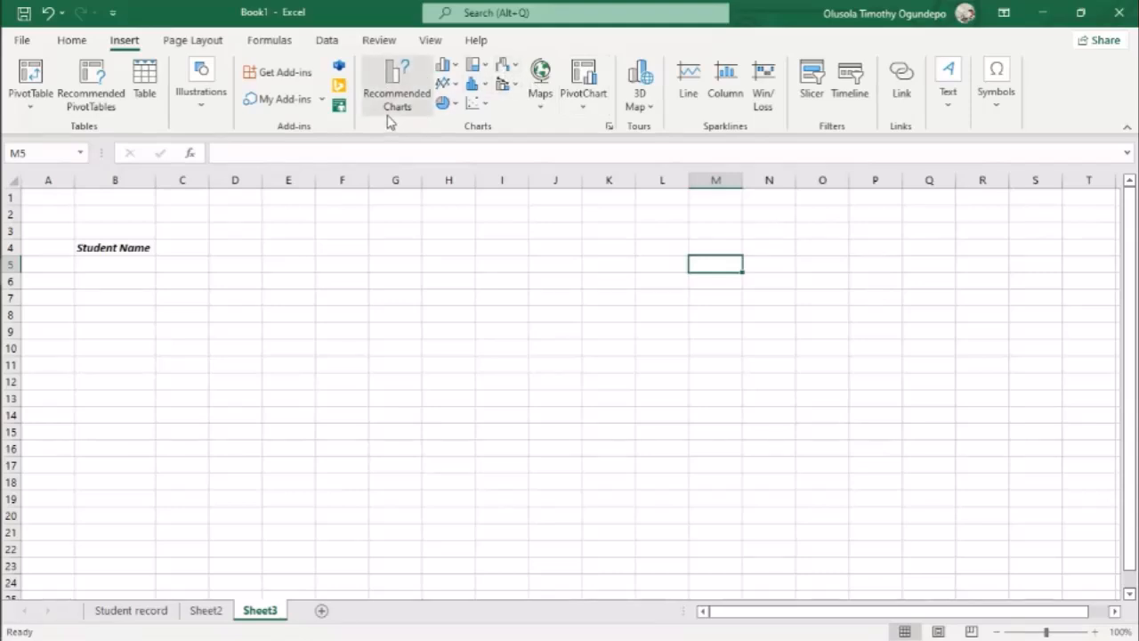
left_click(204, 116)
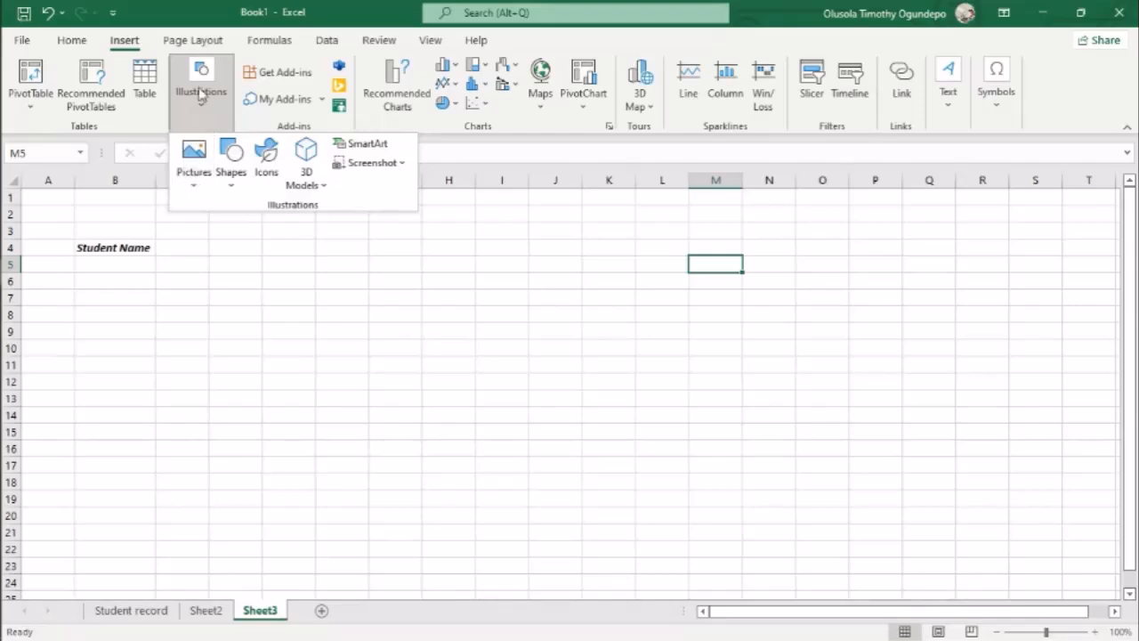
left_click(204, 107)
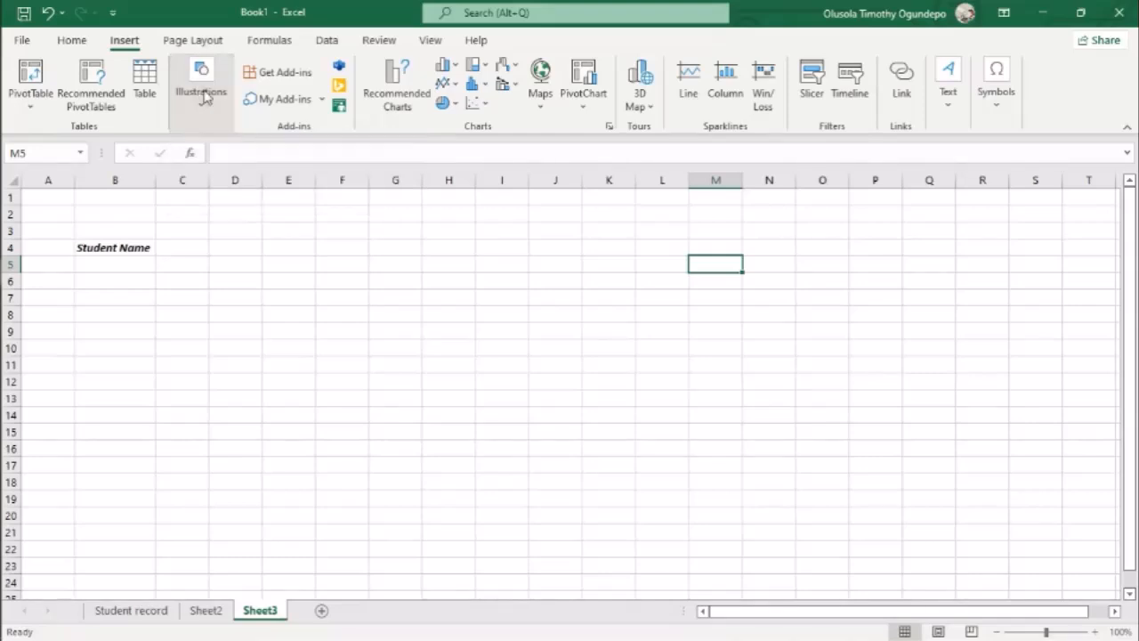
left_click(206, 108)
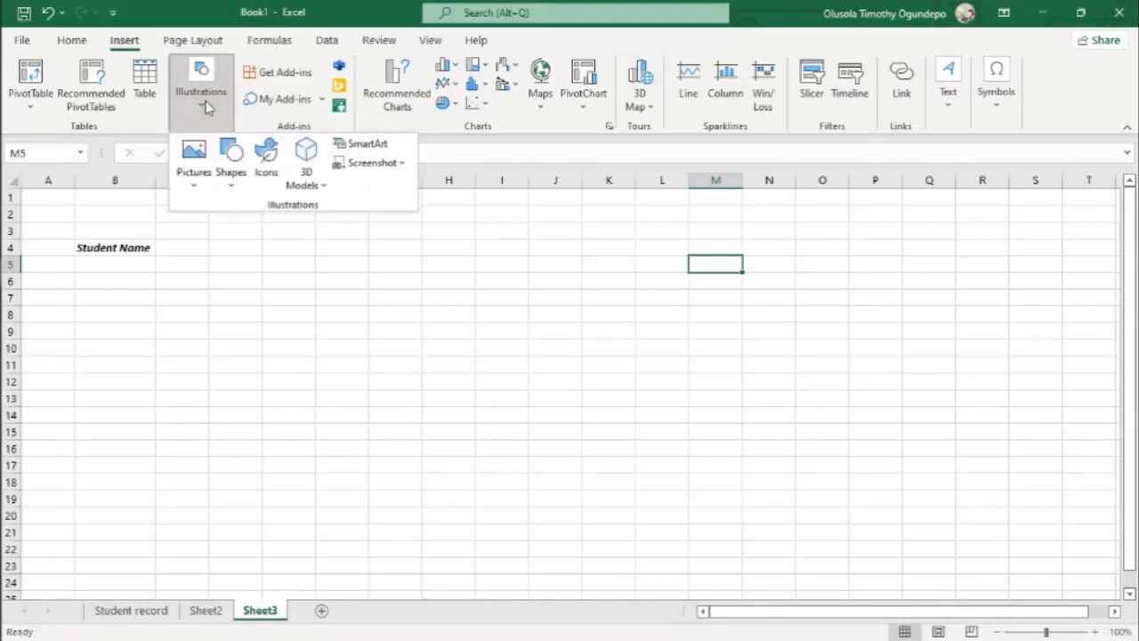
left_click(238, 182)
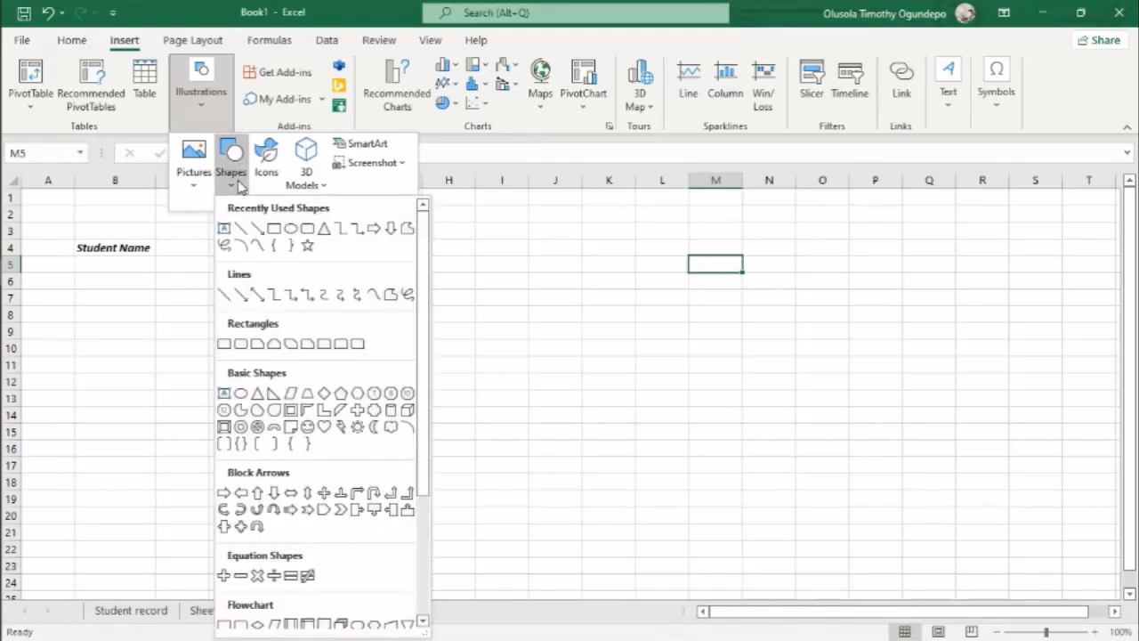
Draw a large blue oval across columns I to Q and nudge it slightly right.
left_click(291, 230)
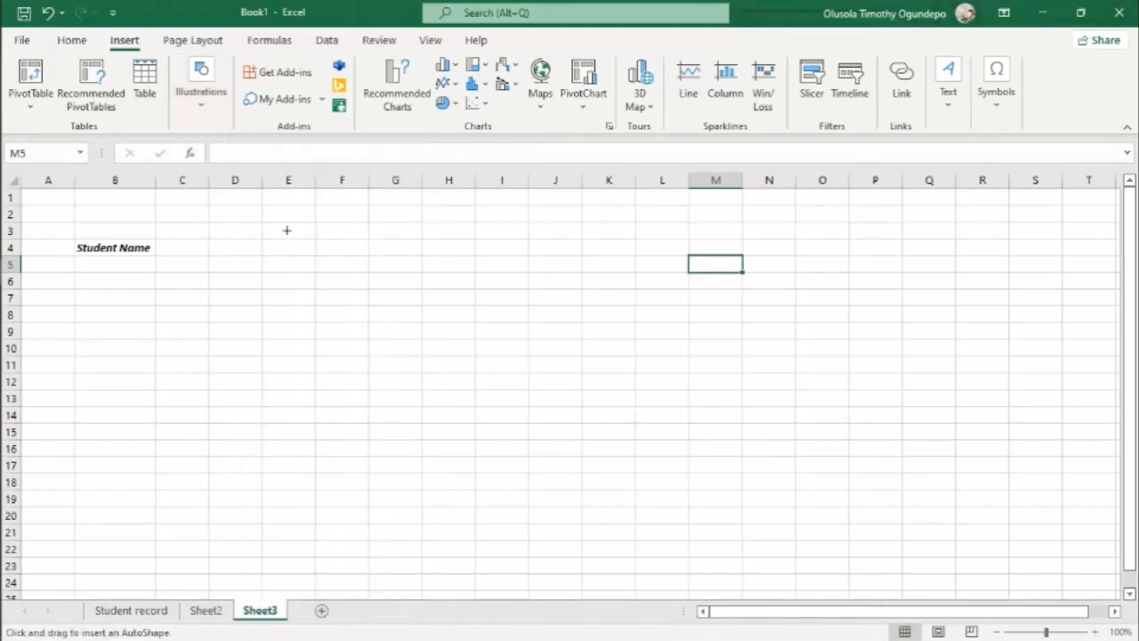
left_click_drag(472, 246, 918, 550)
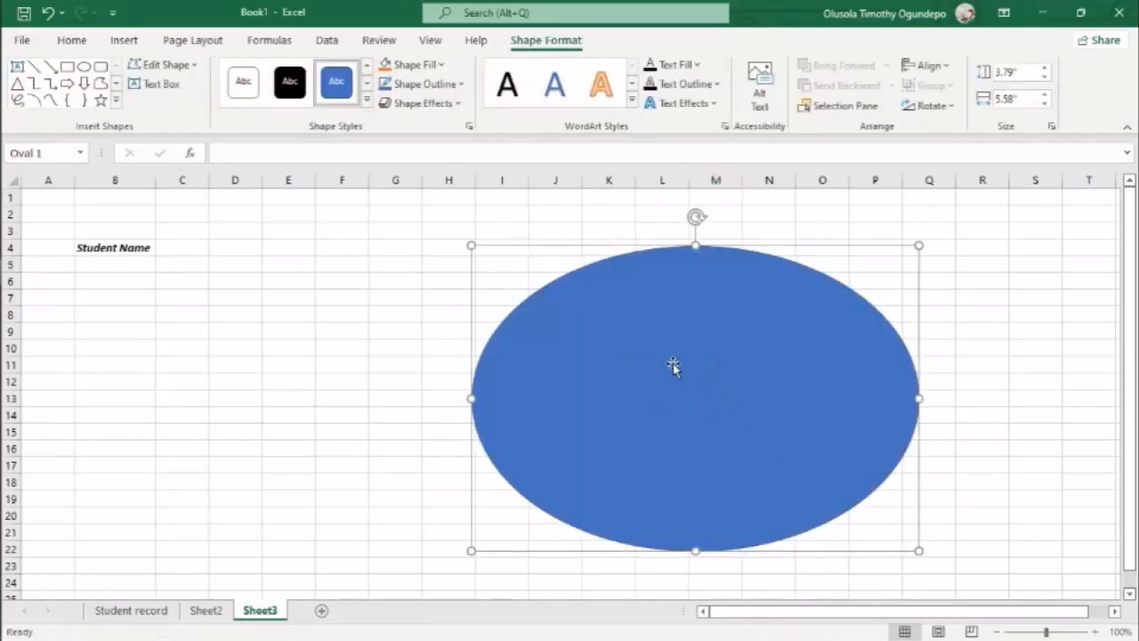
left_click_drag(605, 348, 652, 350)
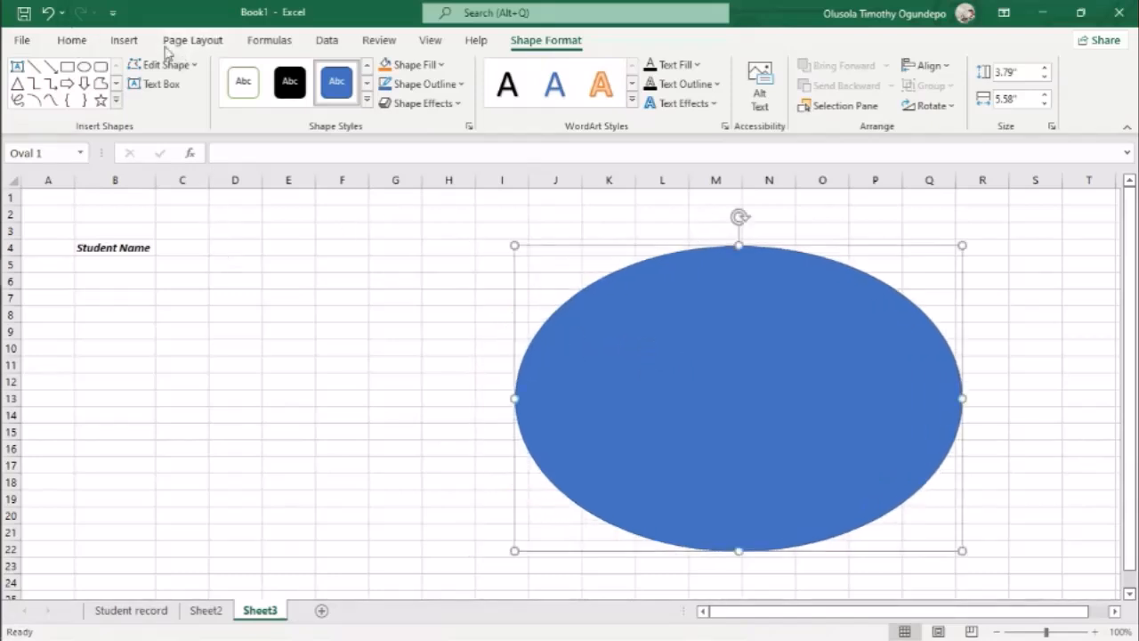
left_click(134, 43)
left_click(203, 41)
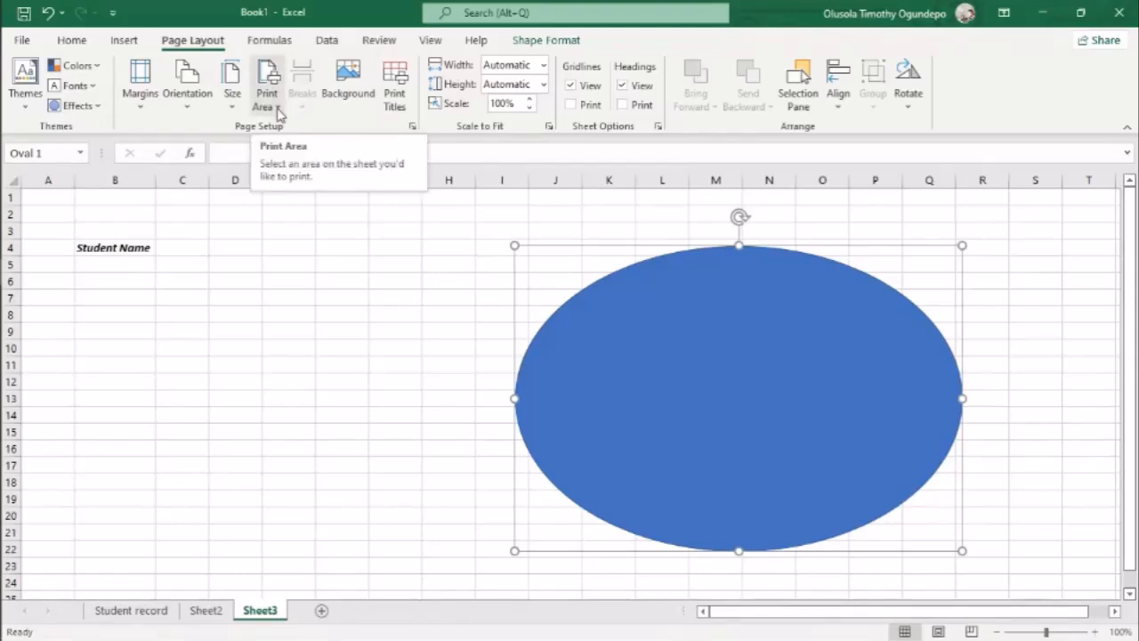
left_click(267, 42)
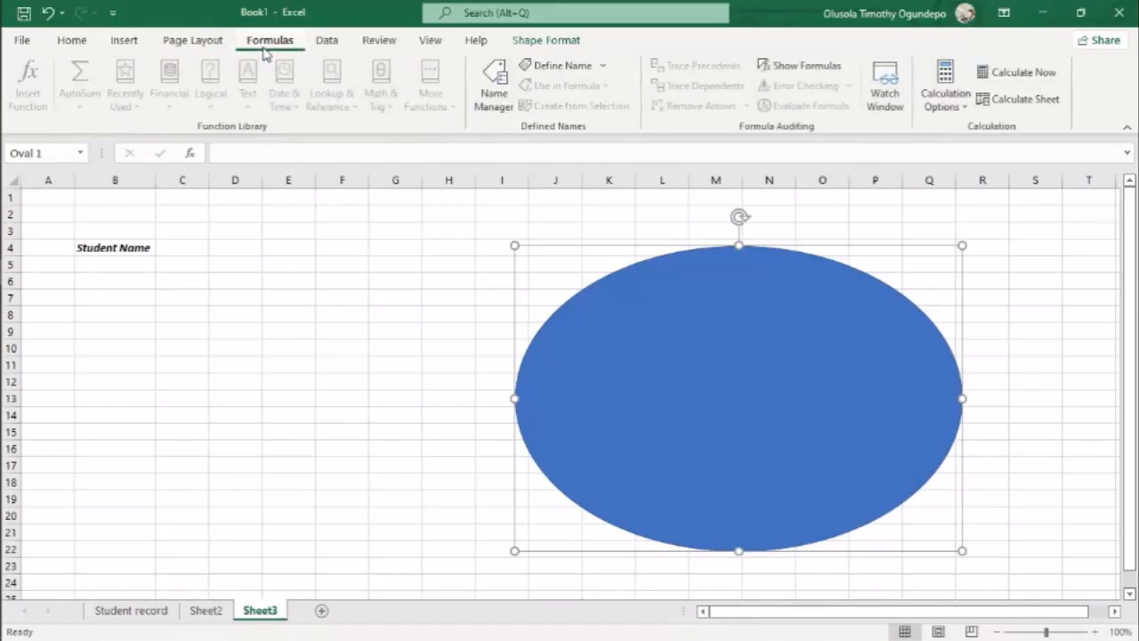
left_click(289, 464)
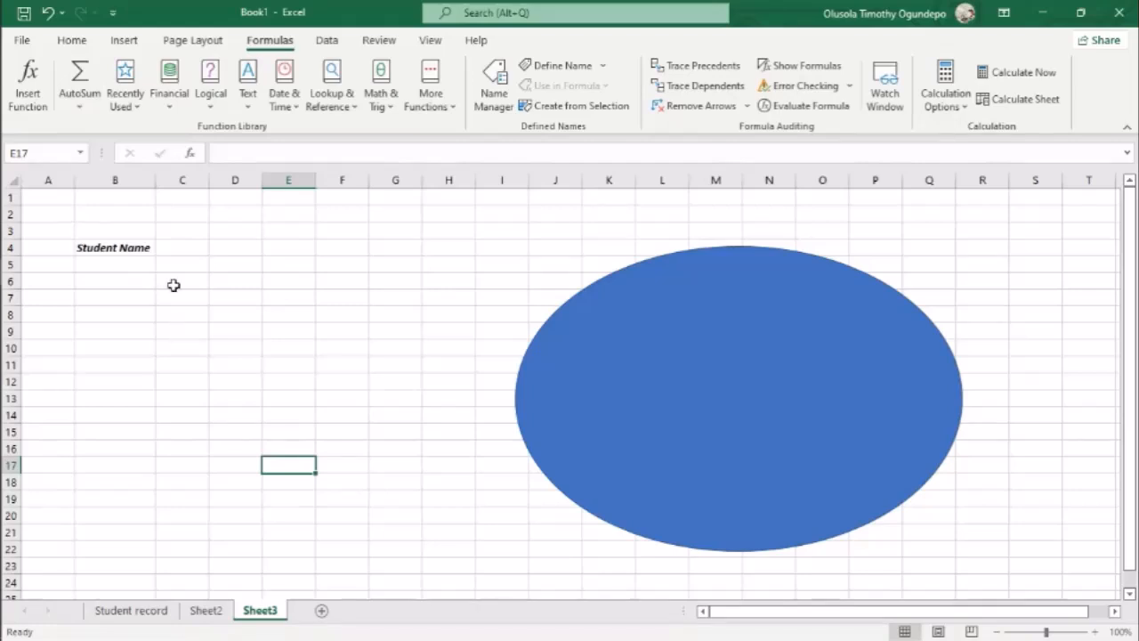
left_click(125, 265)
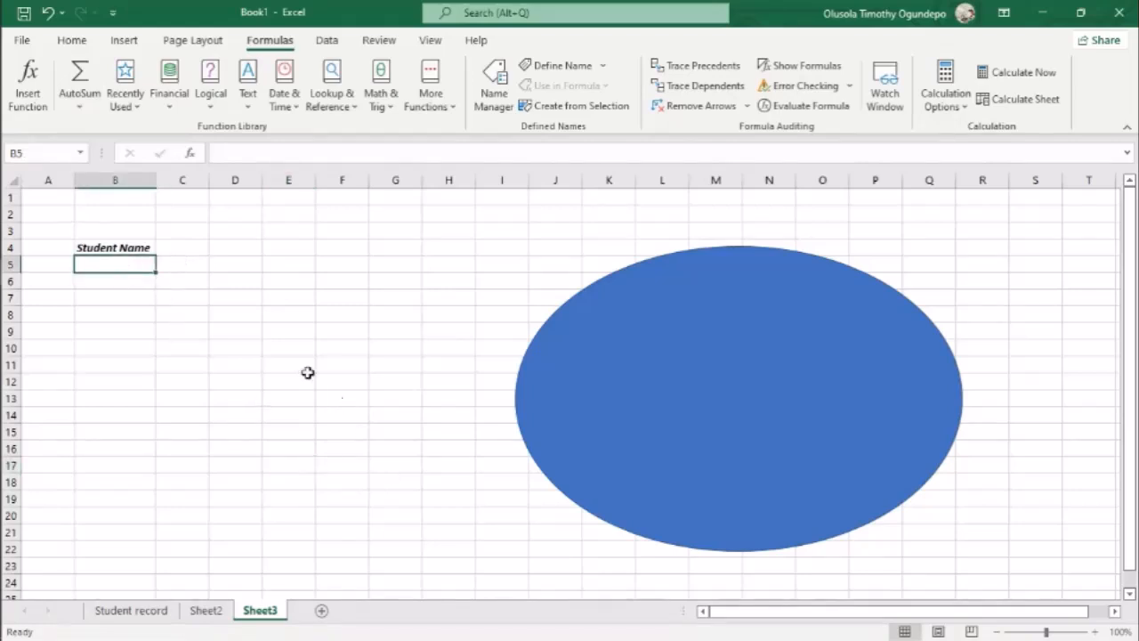
left_click(57, 248)
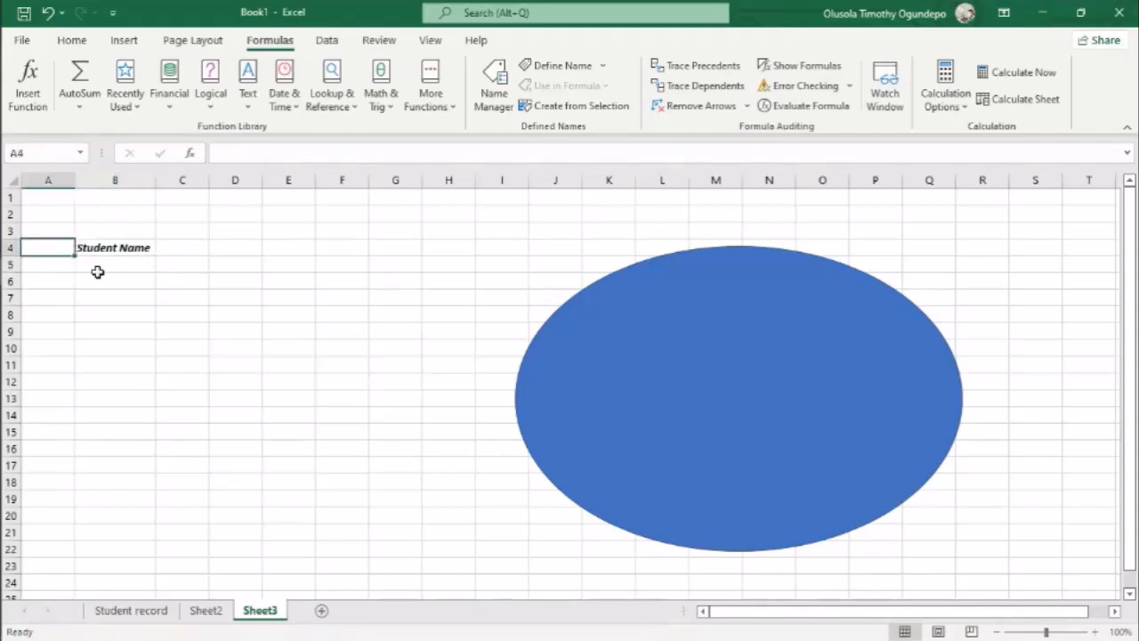
type("No")
key("Return")
type("1")
key("Return")
type("2")
key("Return")
type("3")
key("Return")
key("Up")
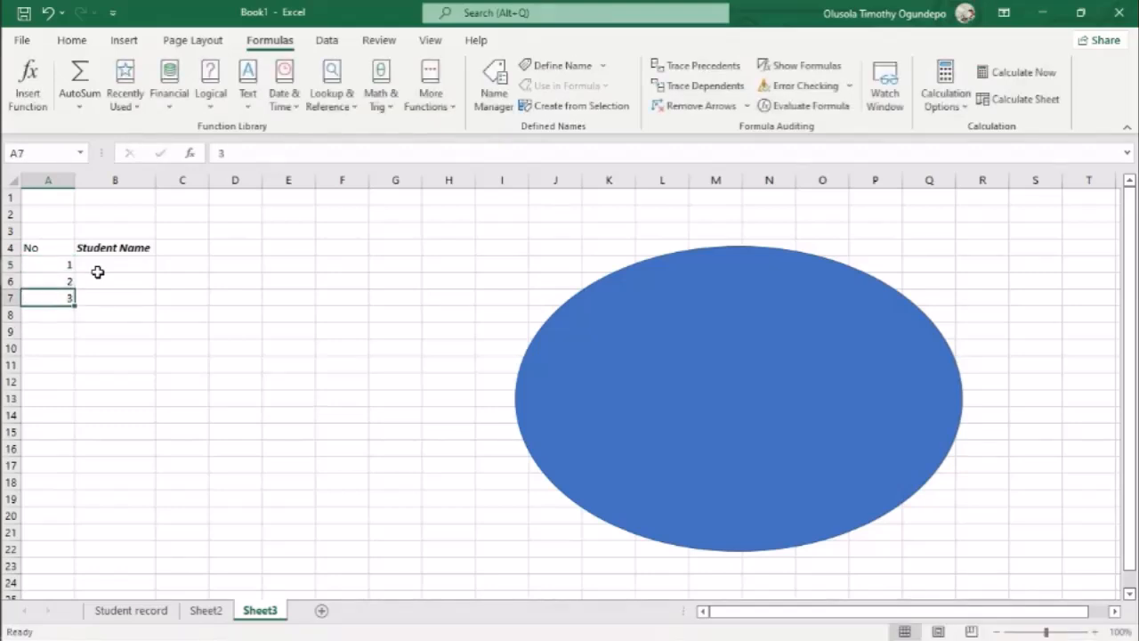
key("Up")
key("Up")
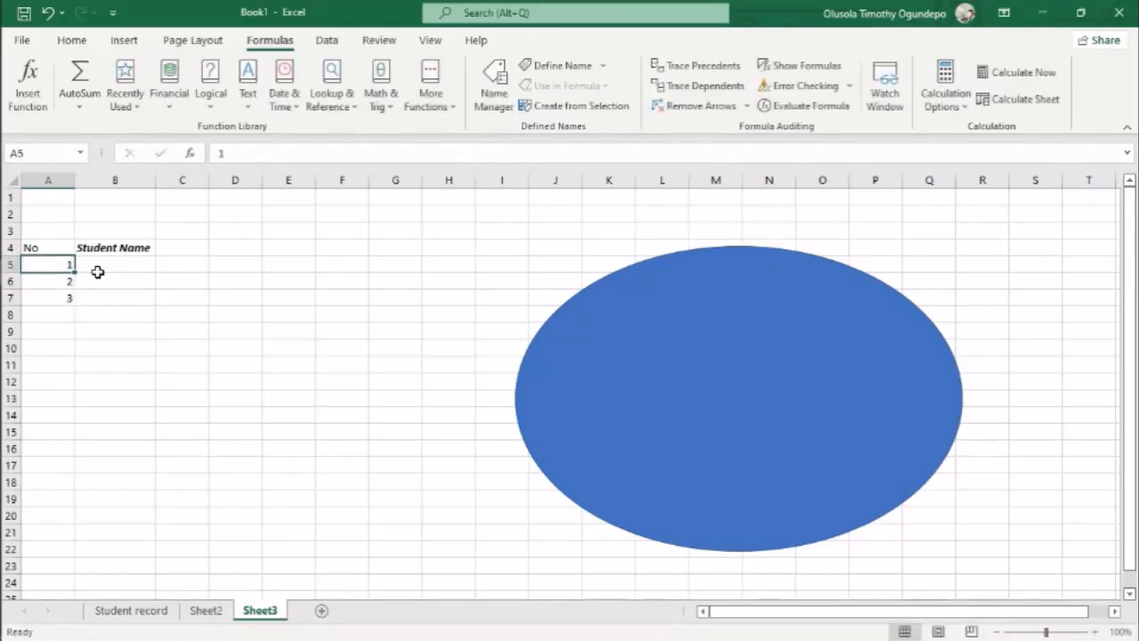
key("shift+Down")
key("shift+Down")
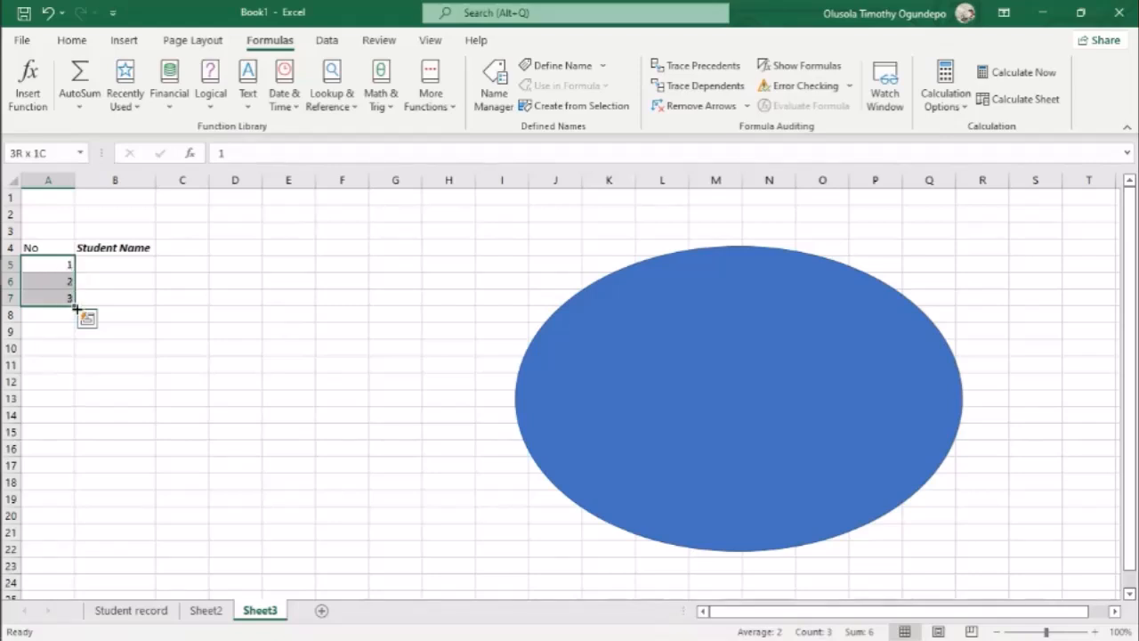
left_click_drag(73, 305, 80, 421)
left_click(67, 411)
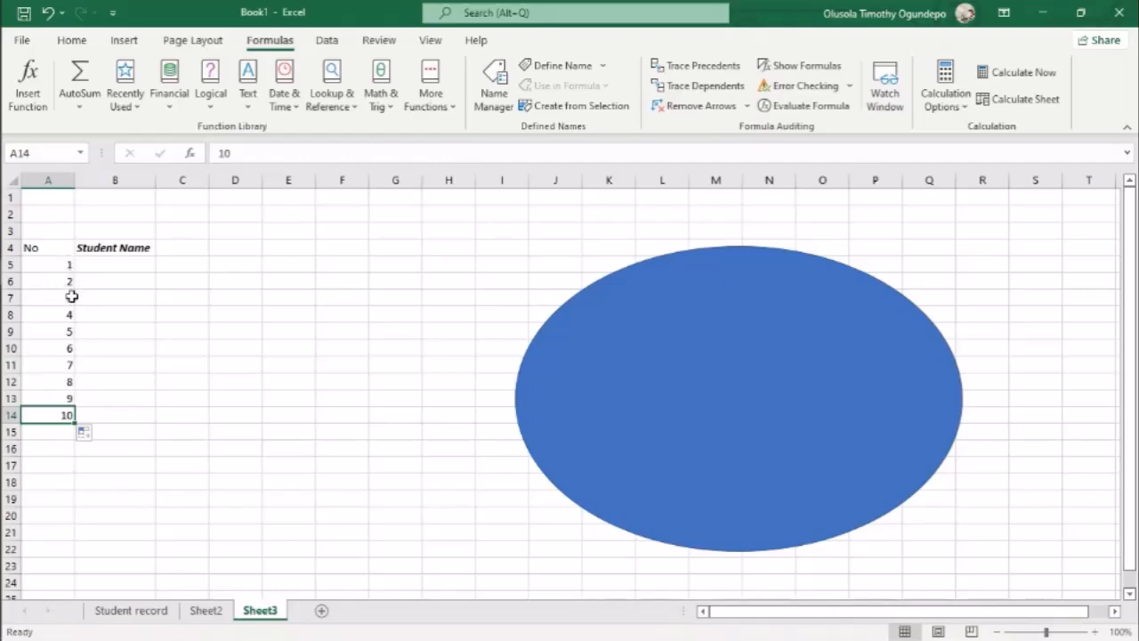
left_click_drag(68, 264, 70, 295)
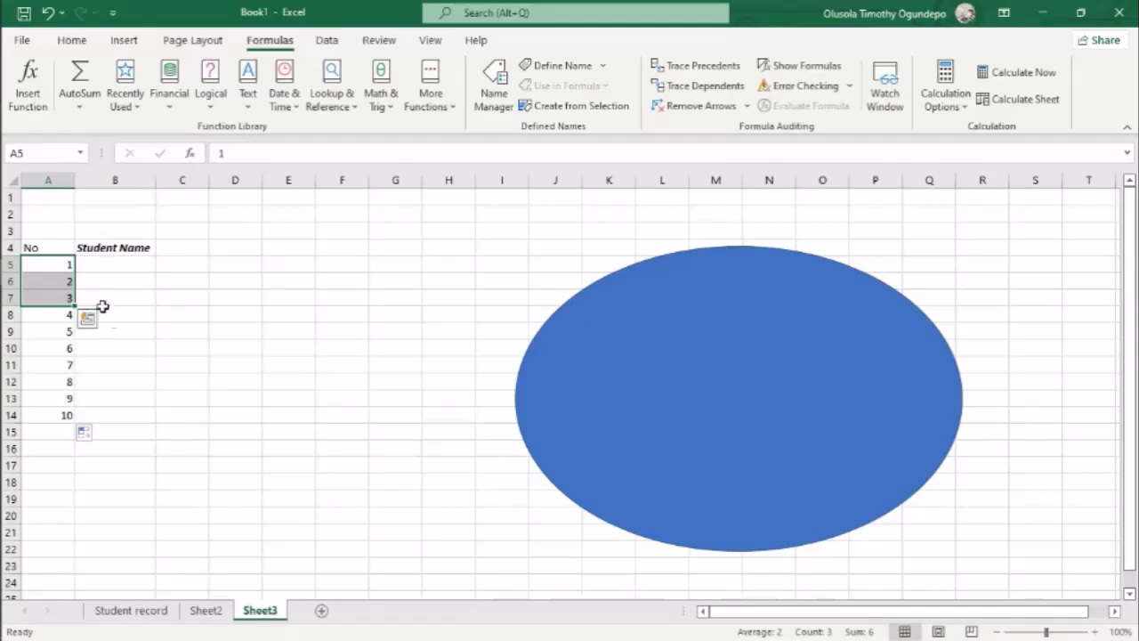
left_click(185, 266)
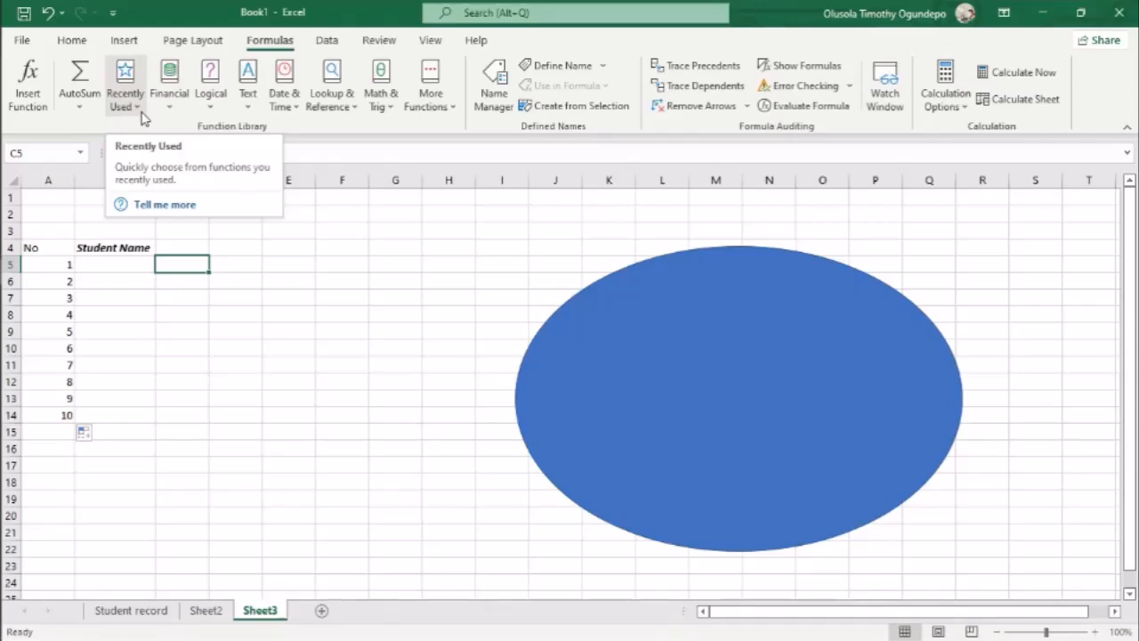
Search Insert Function for 'addition', then 'sum of number', and choose SUM.
left_click(28, 99)
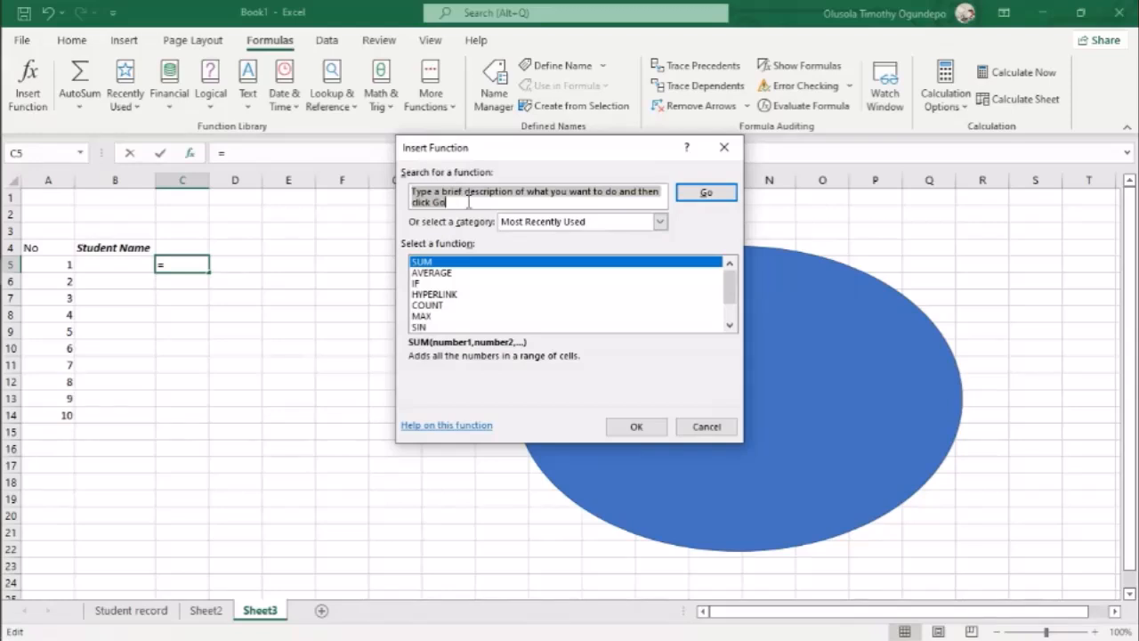
left_click(469, 202)
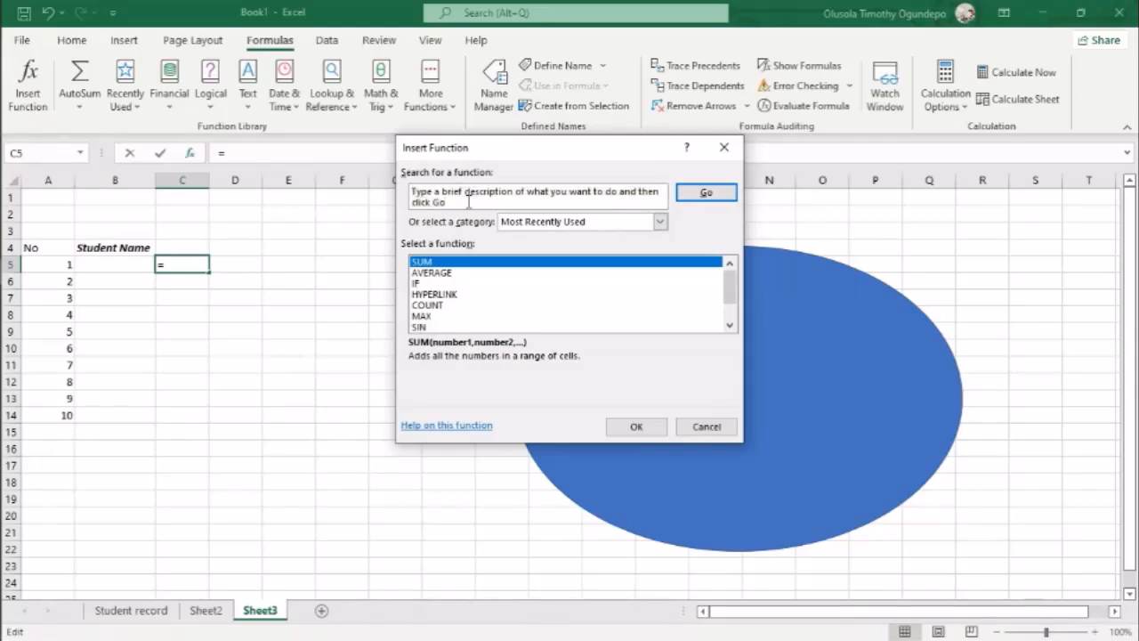
left_click_drag(463, 202, 389, 196)
type("addition")
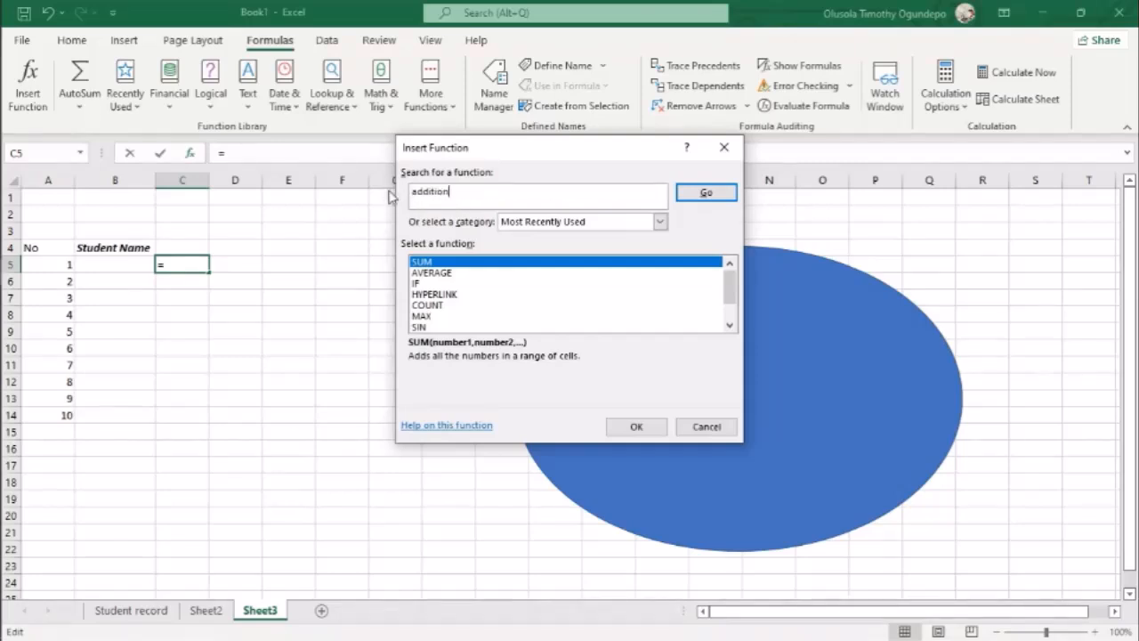
key("Return")
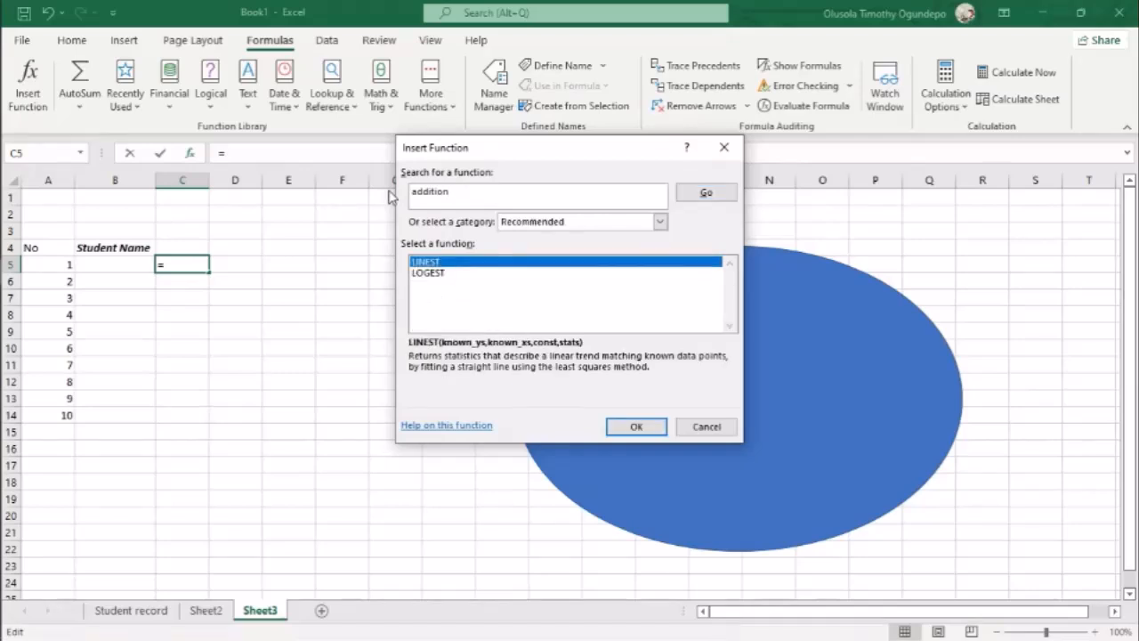
left_click(480, 194)
key("BackSpace")
key("BackSpace")
key("BackSpace")
key("BackSpace")
key("BackSpace")
key("BackSpace")
key("BackSpace")
key("BackSpace")
type("sum of numbers")
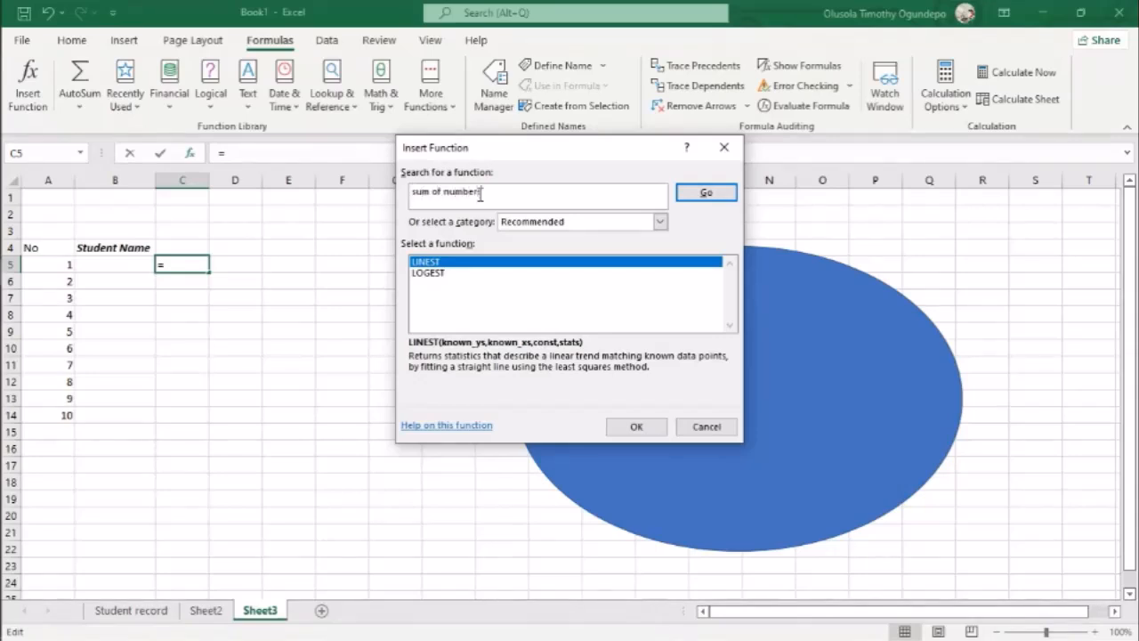
key("Return")
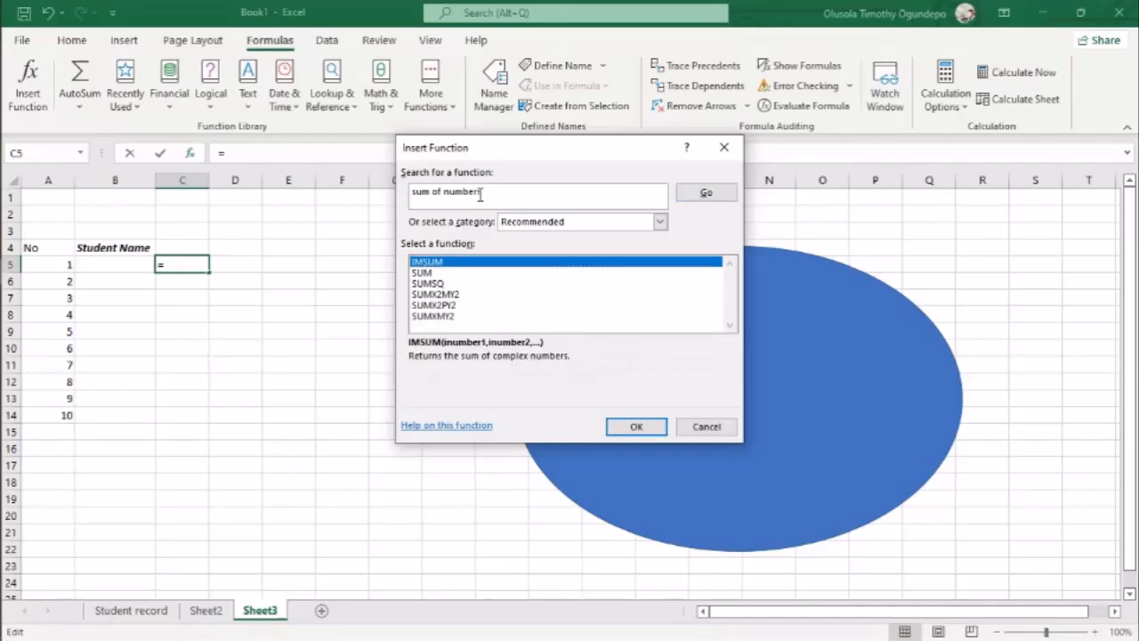
type("s")
left_click(423, 273)
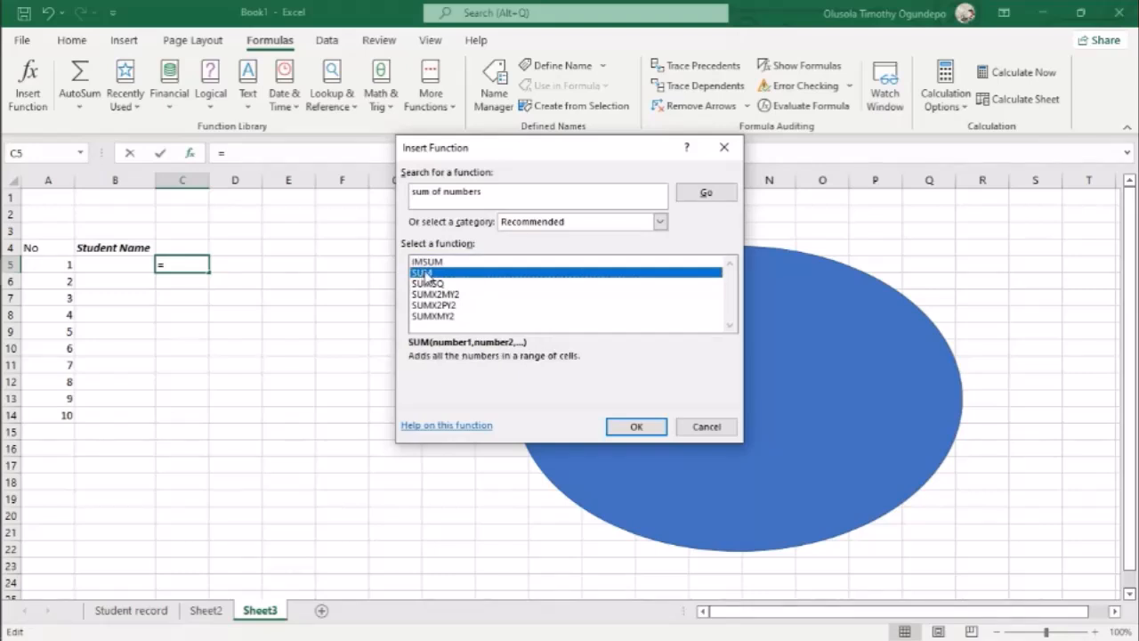
Set SUM's Number1 range to A5:A14 and confirm, so C5 shows 55.
left_click(639, 430)
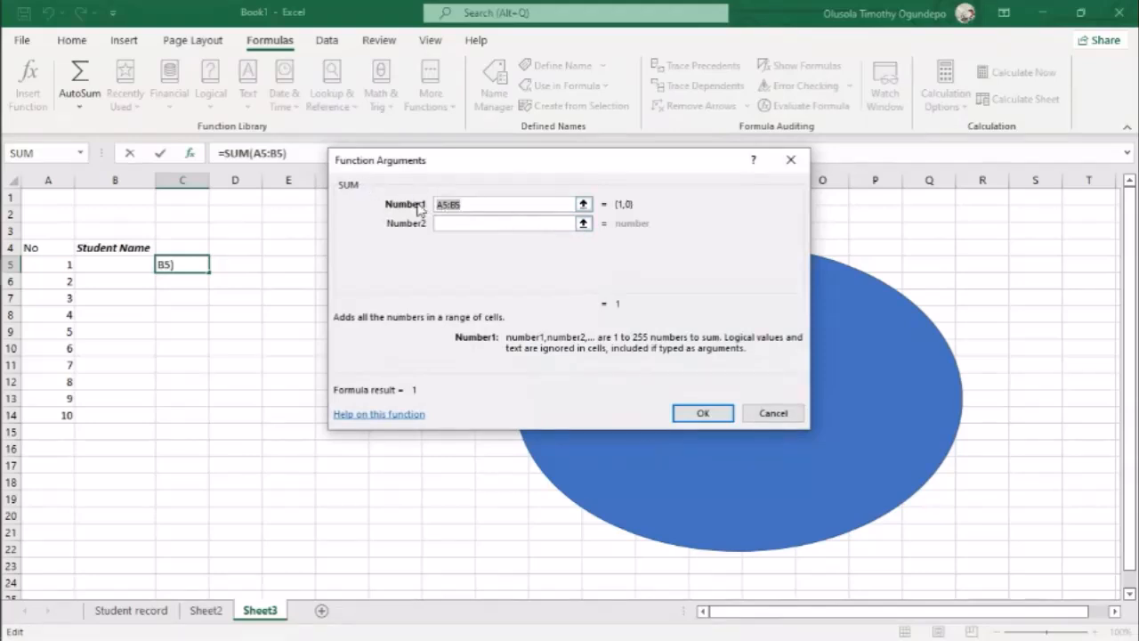
left_click(583, 204)
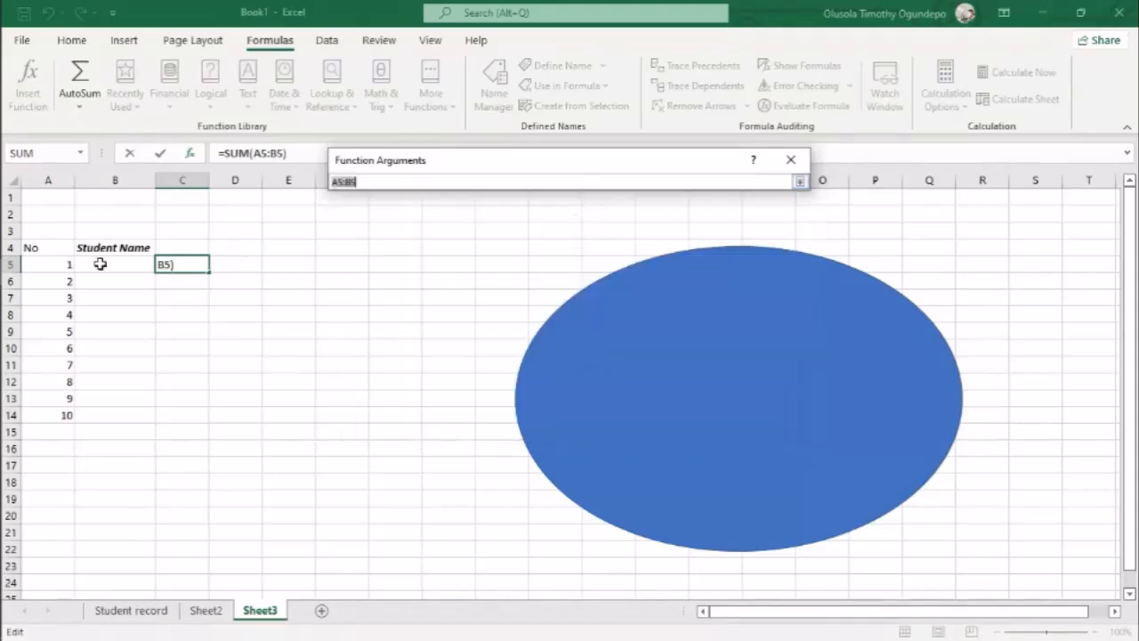
left_click_drag(64, 264, 56, 412)
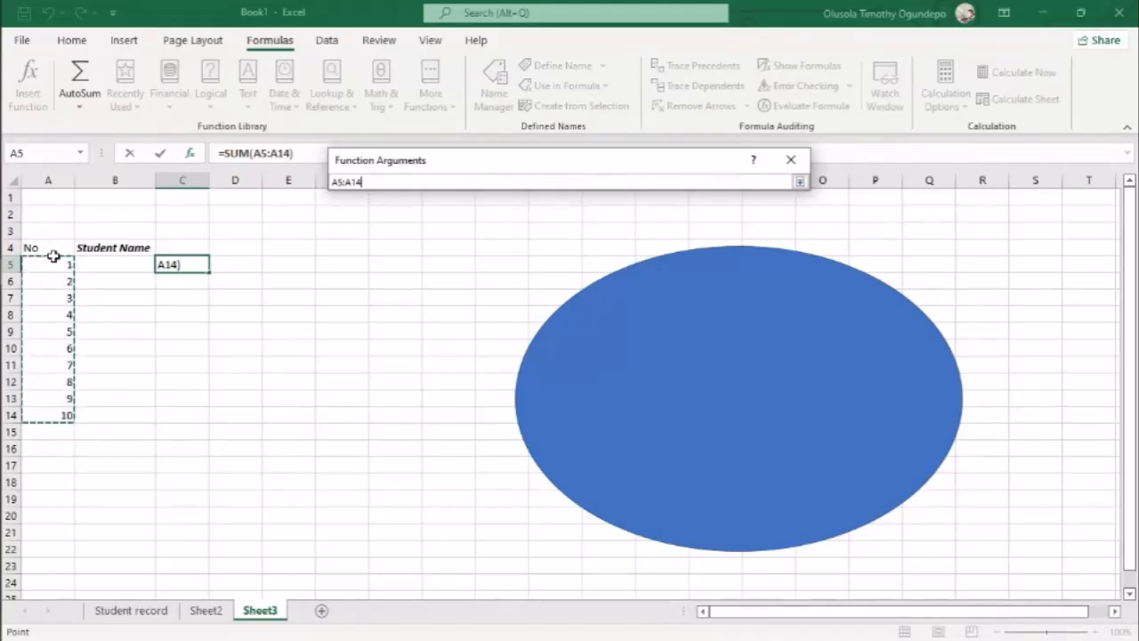
key("Return")
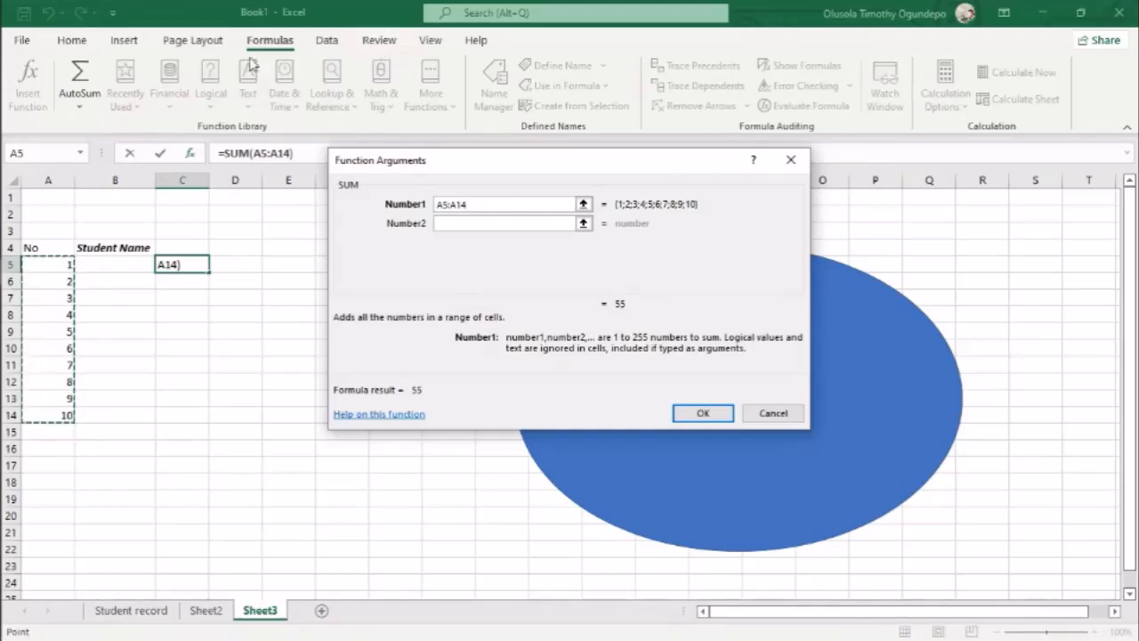
left_click(703, 413)
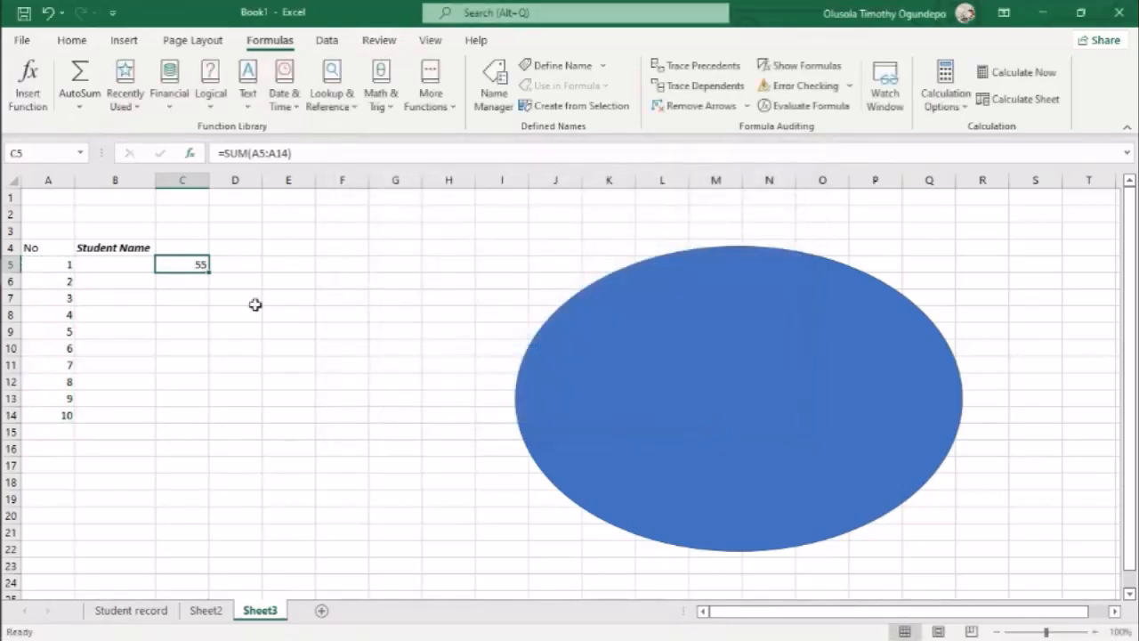
left_click(177, 324)
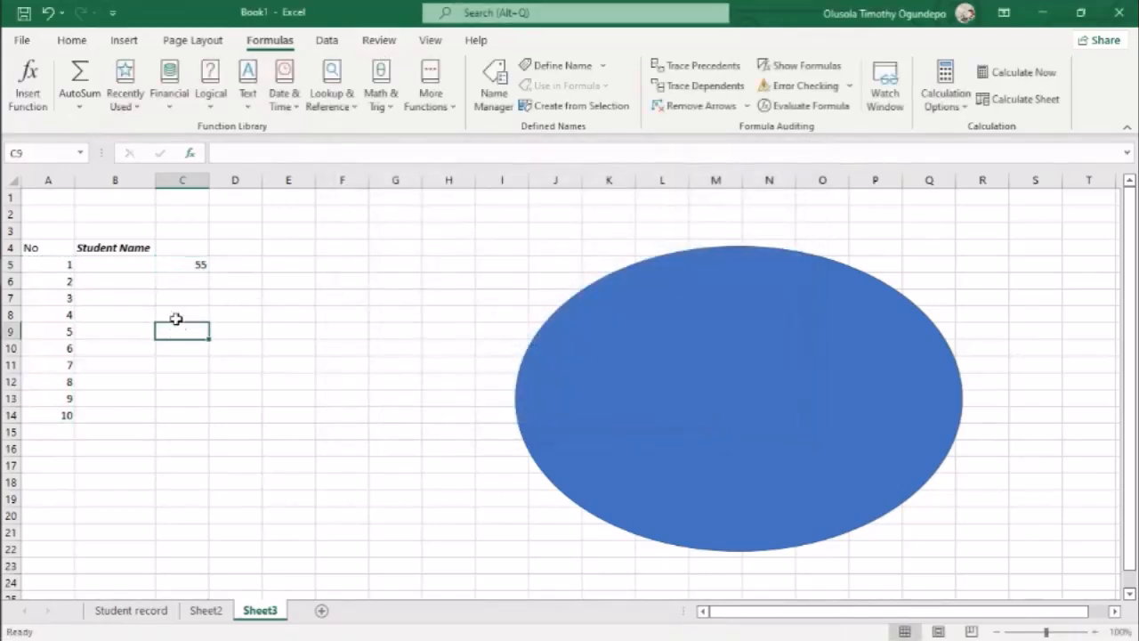
left_click(189, 267)
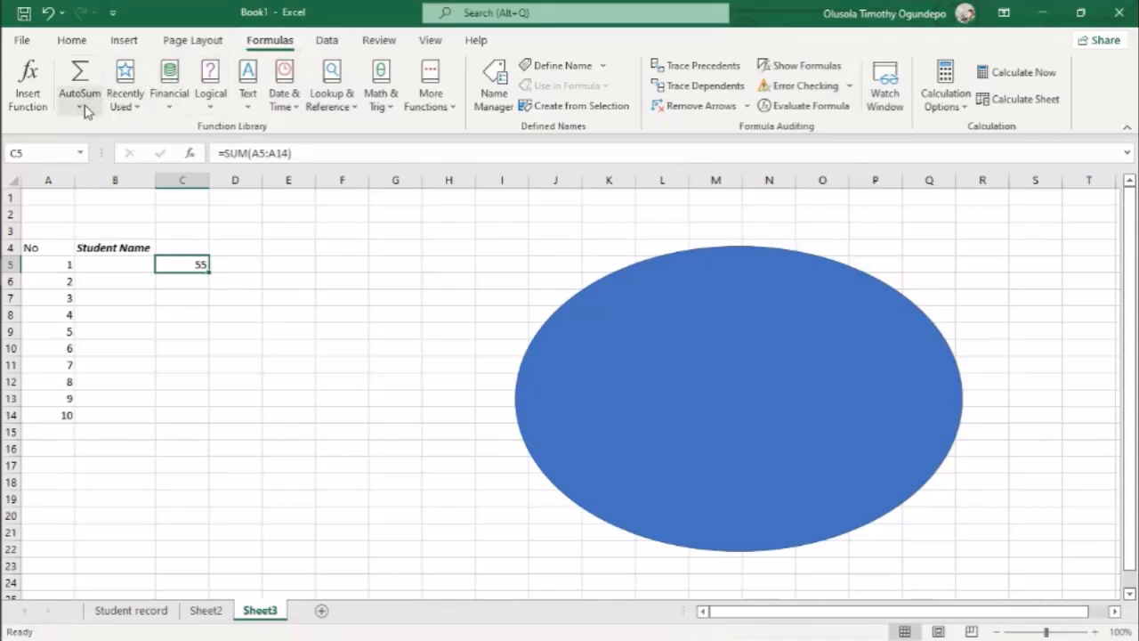
left_click(48, 431)
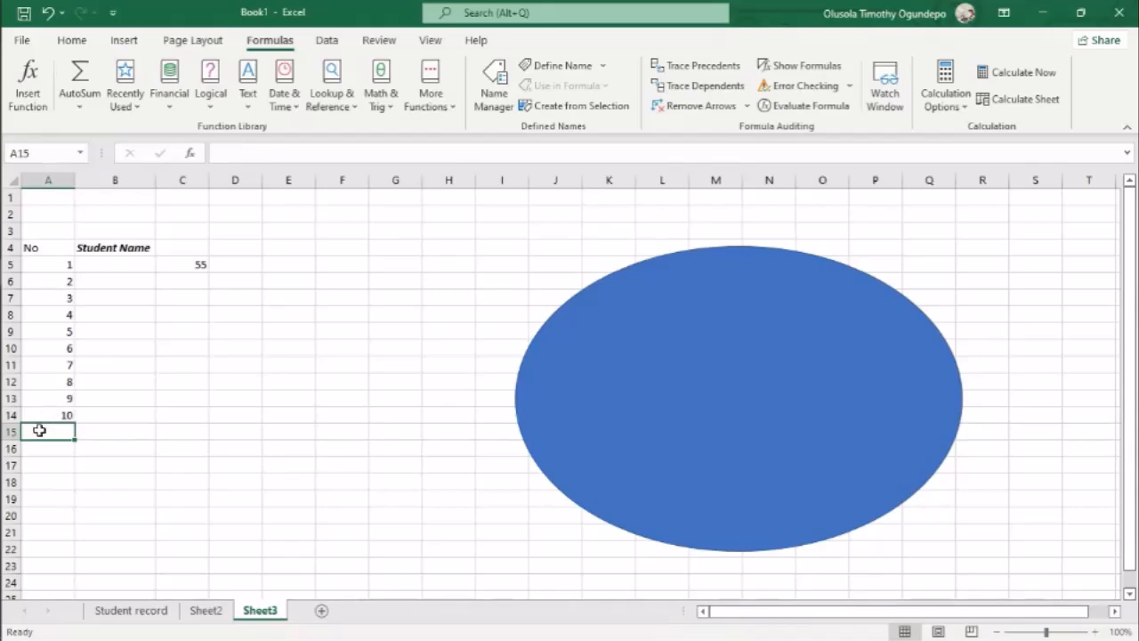
left_click(79, 78)
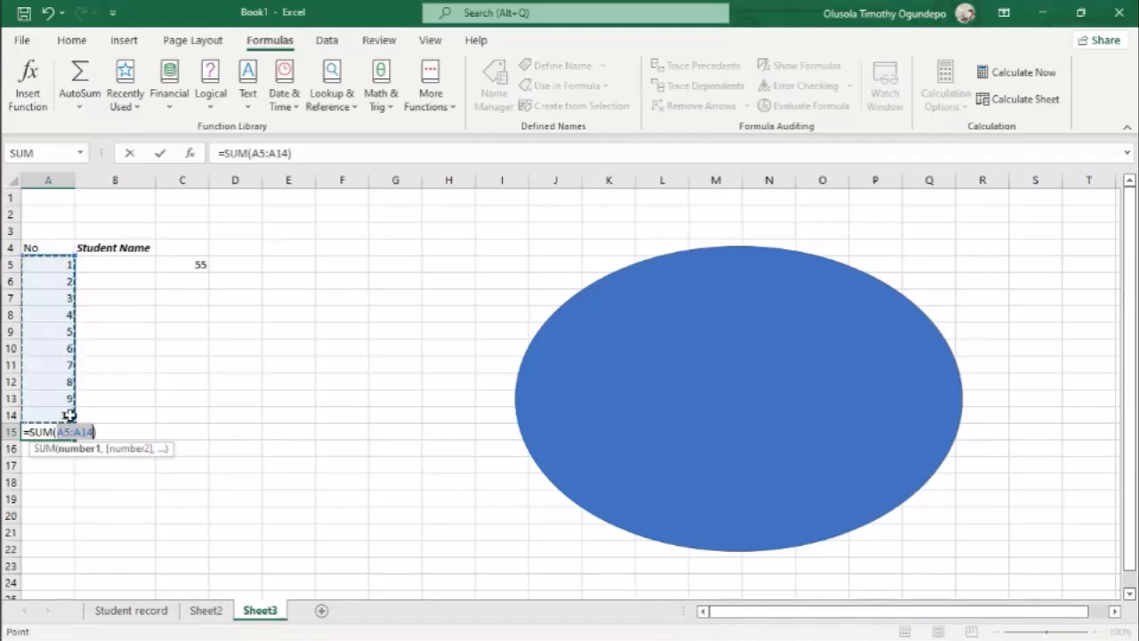
key("Return")
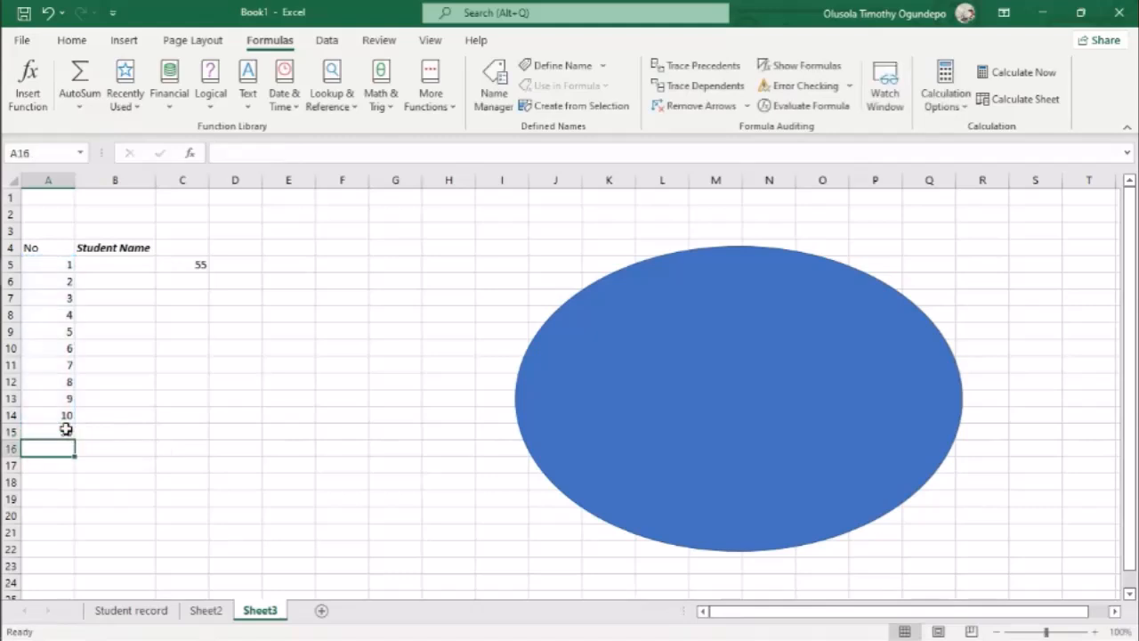
left_click(61, 432)
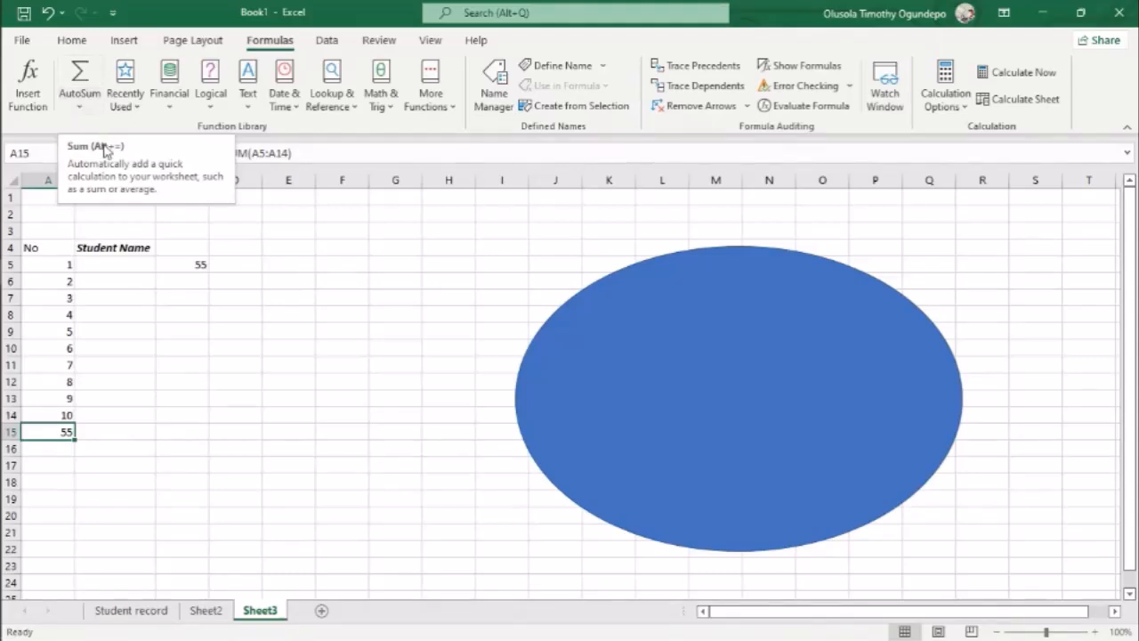
key("alt")
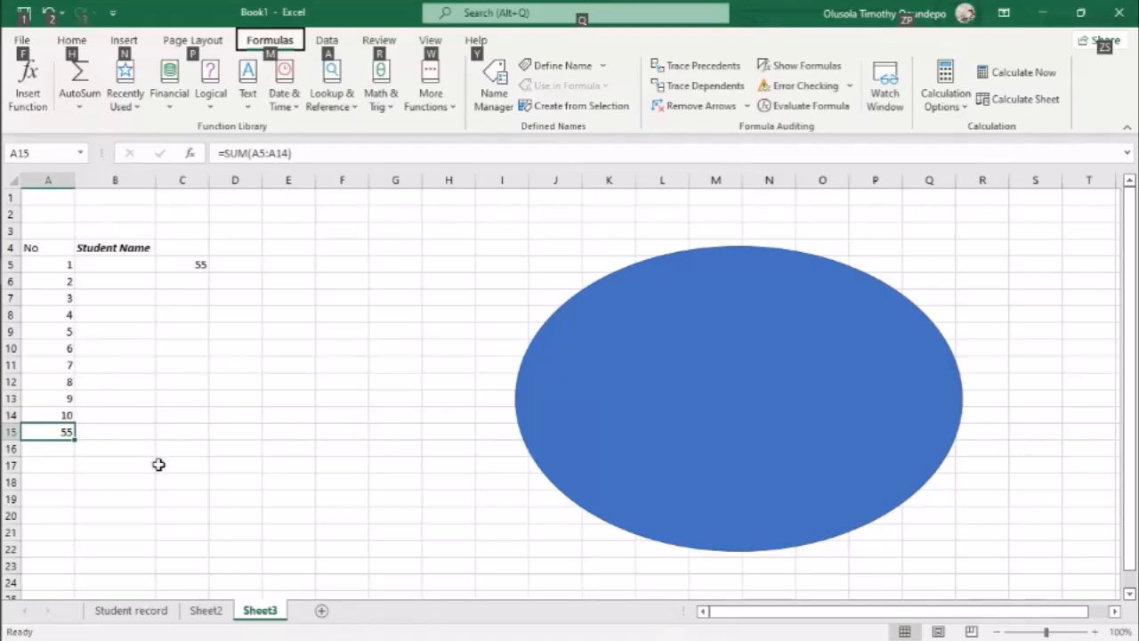
key("Escape")
key("Delete")
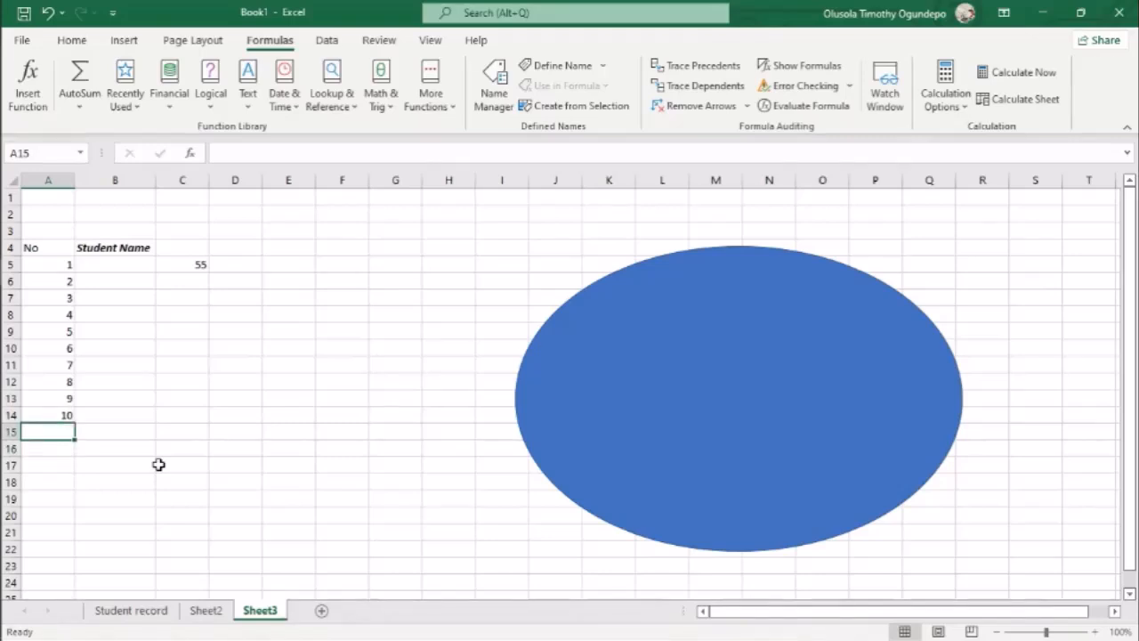
key("alt")
key("alt+equal")
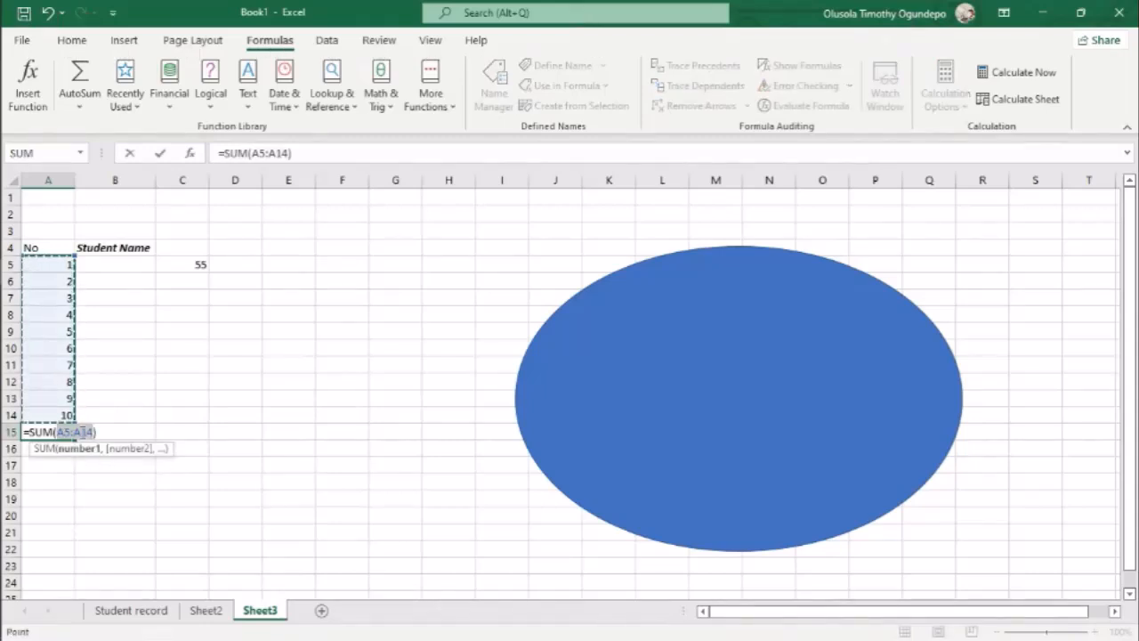
key("Escape")
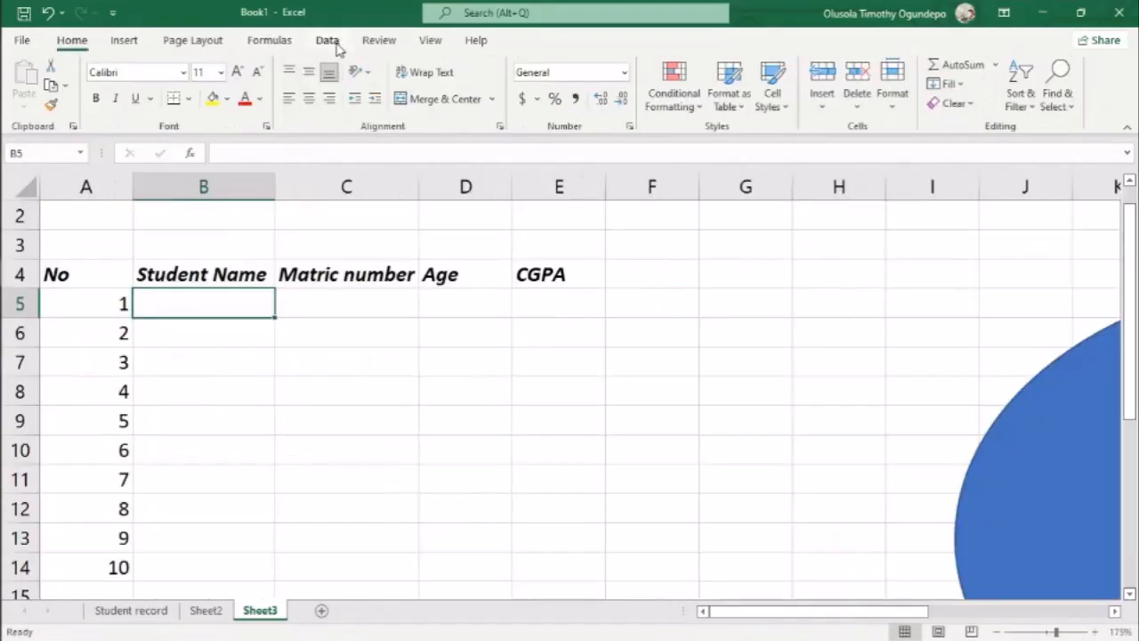
Autofit column B to the Student Name heading, then select C5, D5, E4 and E5.
left_click(333, 45)
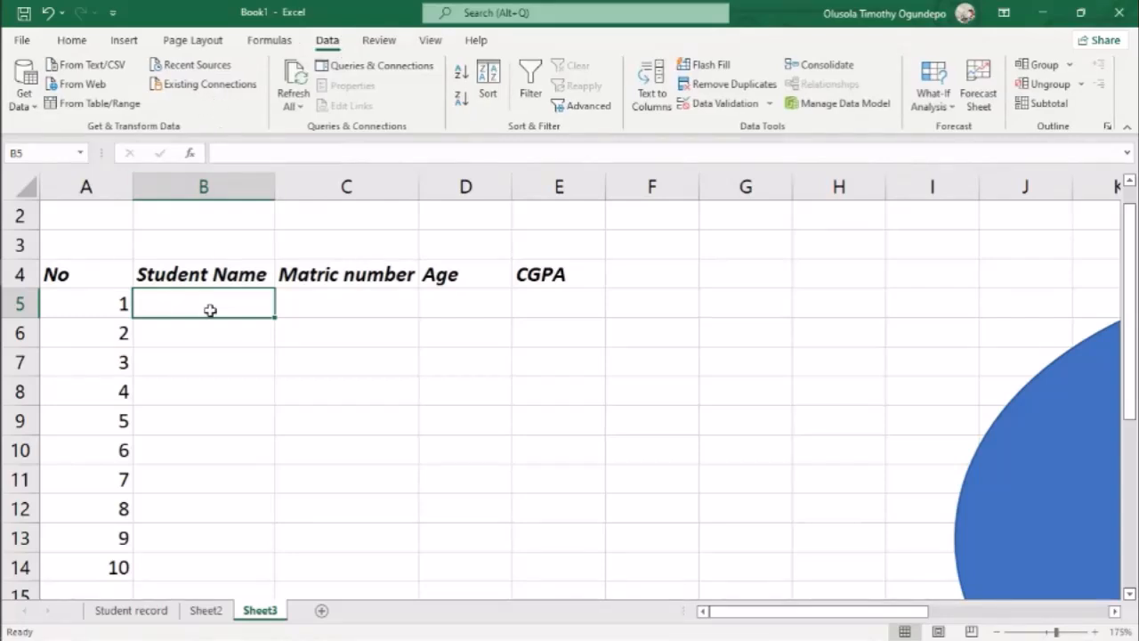
double_click(276, 182)
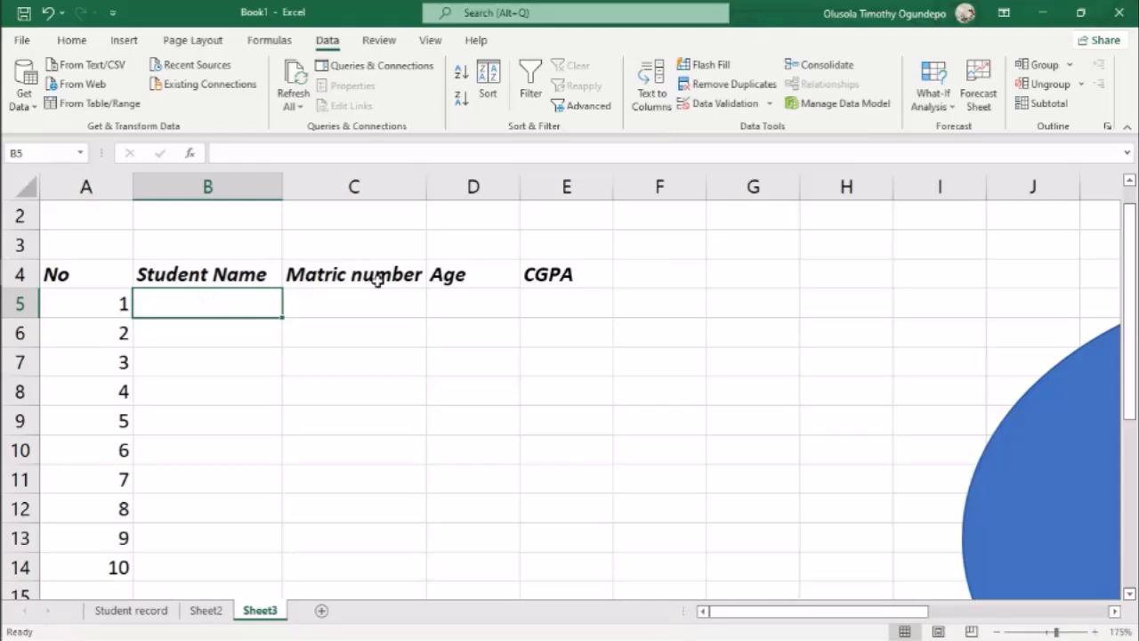
left_click(402, 298)
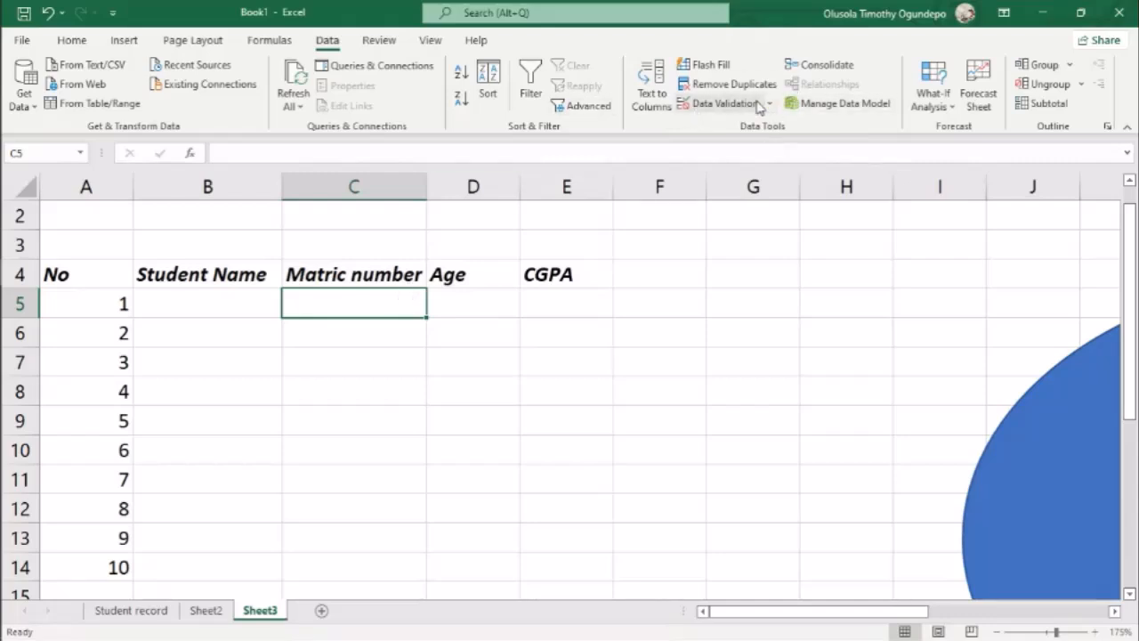
left_click(459, 305)
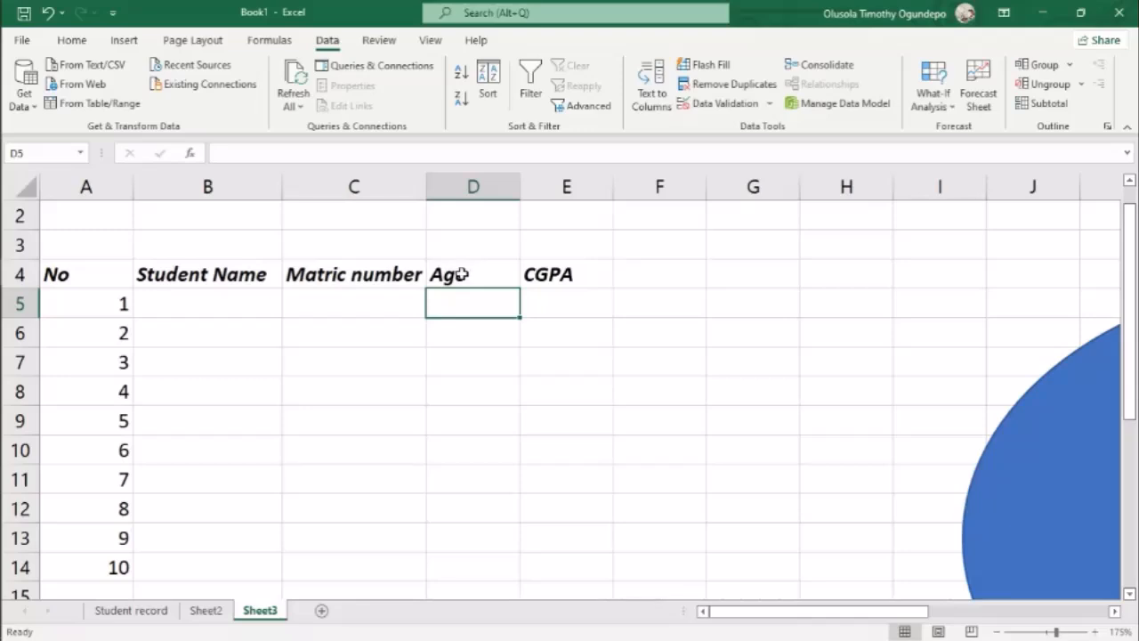
left_click(554, 275)
left_click(567, 306)
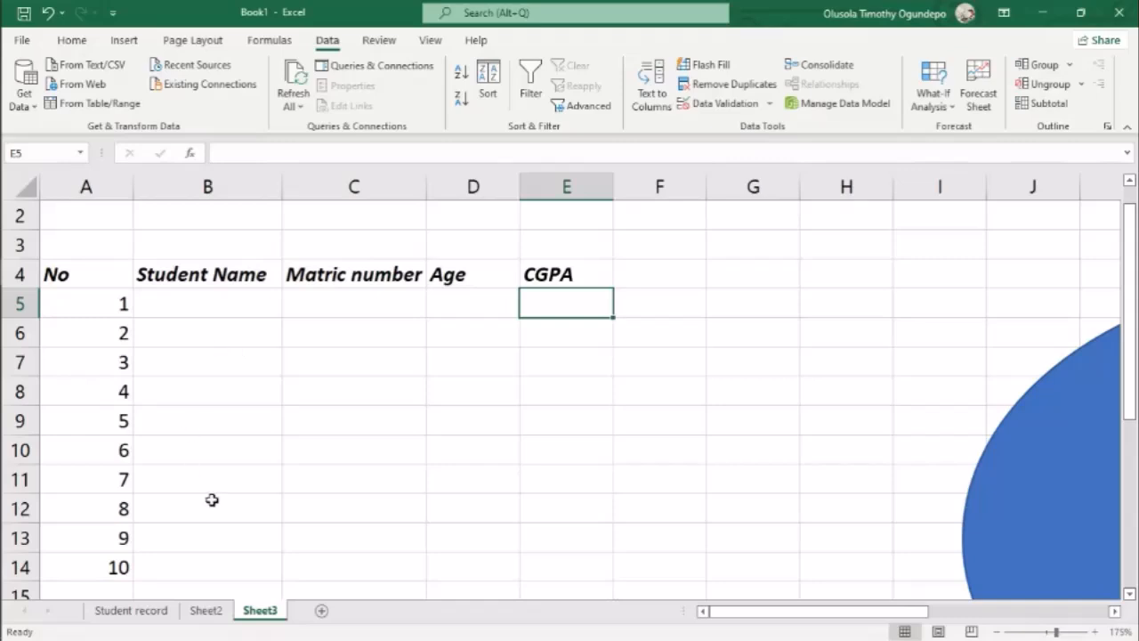
Return to the 'Getting Started with Spreadsheet' slide and reveal its remaining bullets.
scroll(211, 500, "down", 1)
scroll(212, 500, "up", 1)
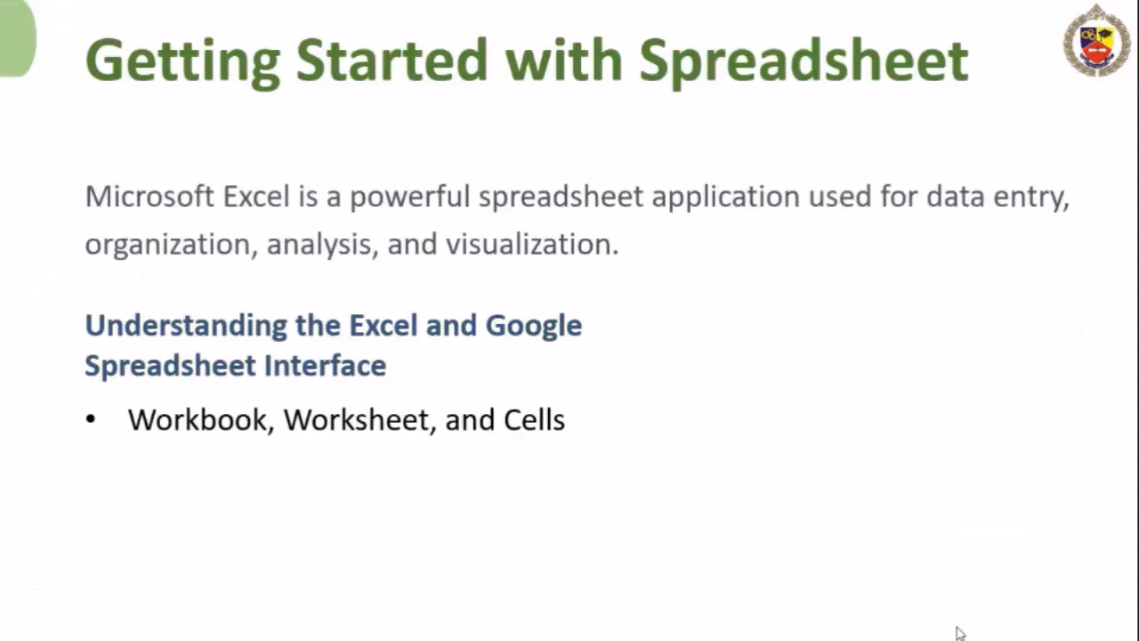
key("Right")
key("Right")
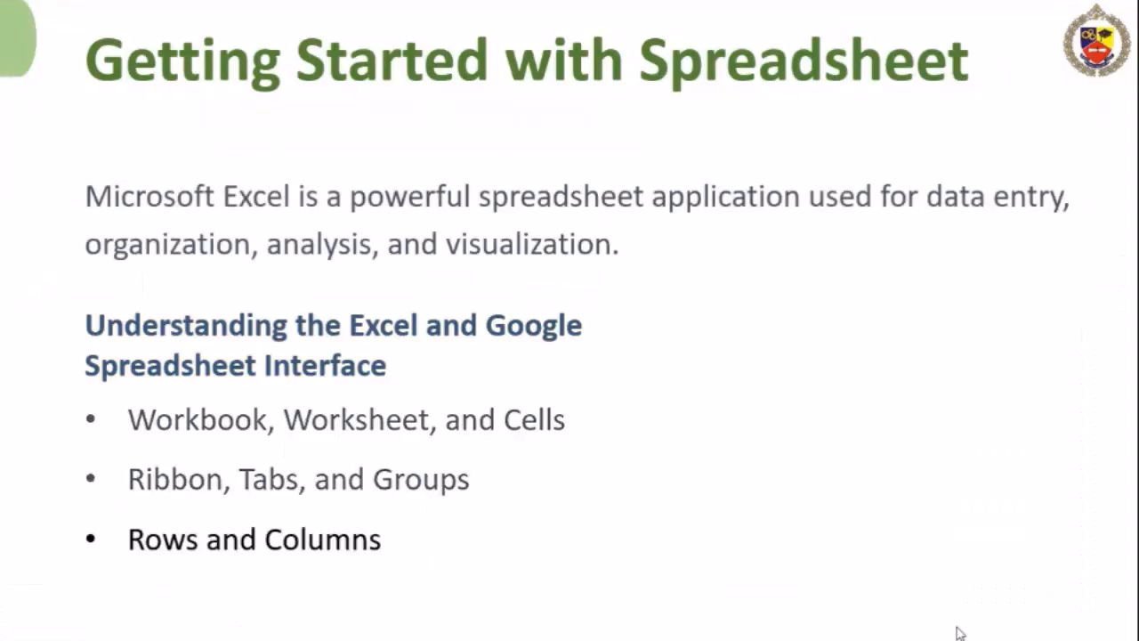
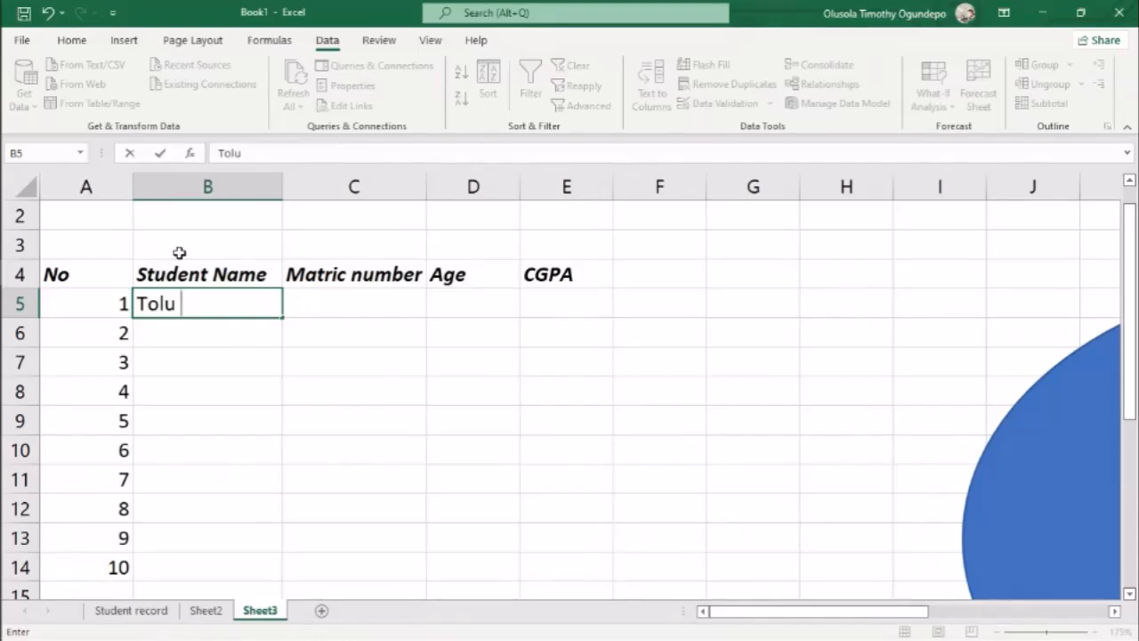
Finish the student's name in B5, widen column B, and paste the name into B6:B14.
type("pe Emmanuel")
key("Return")
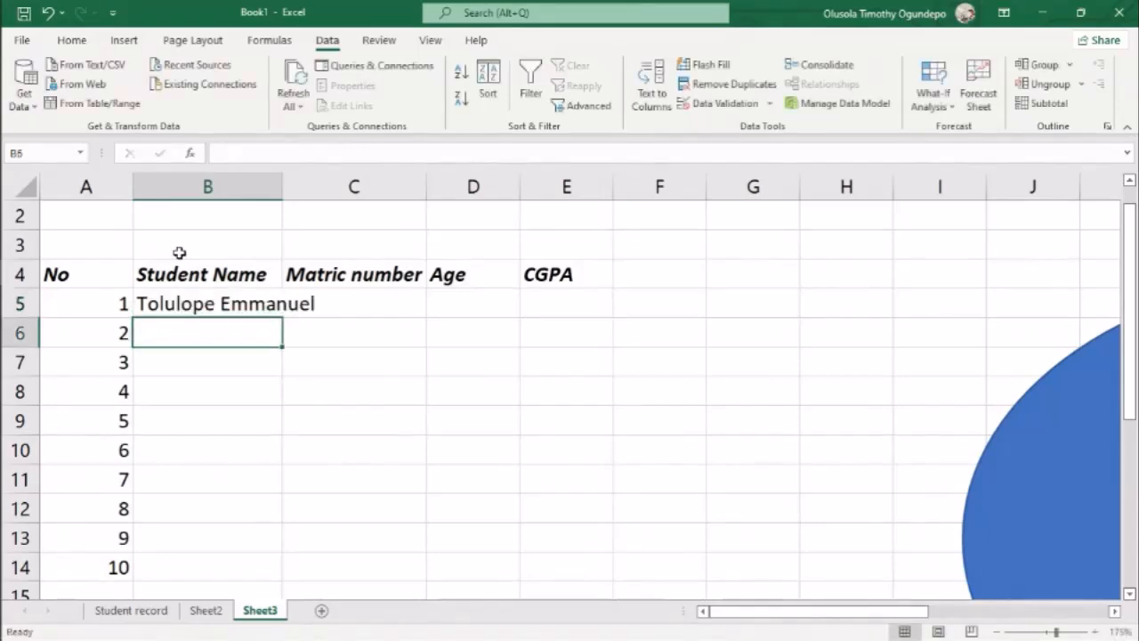
left_click(226, 303)
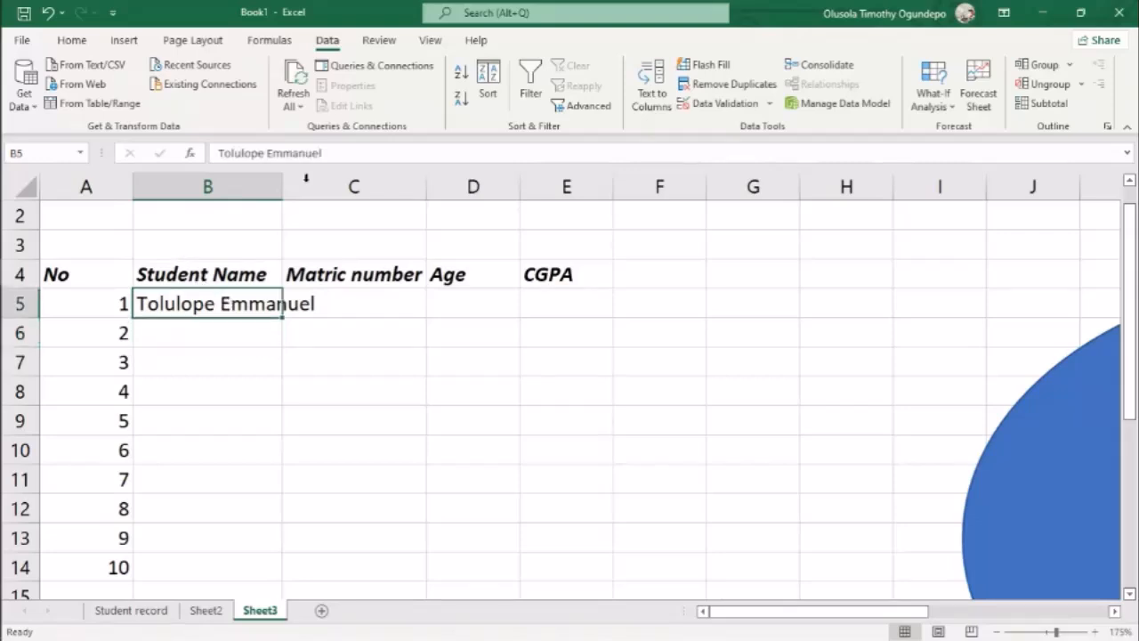
left_click_drag(283, 179, 328, 290)
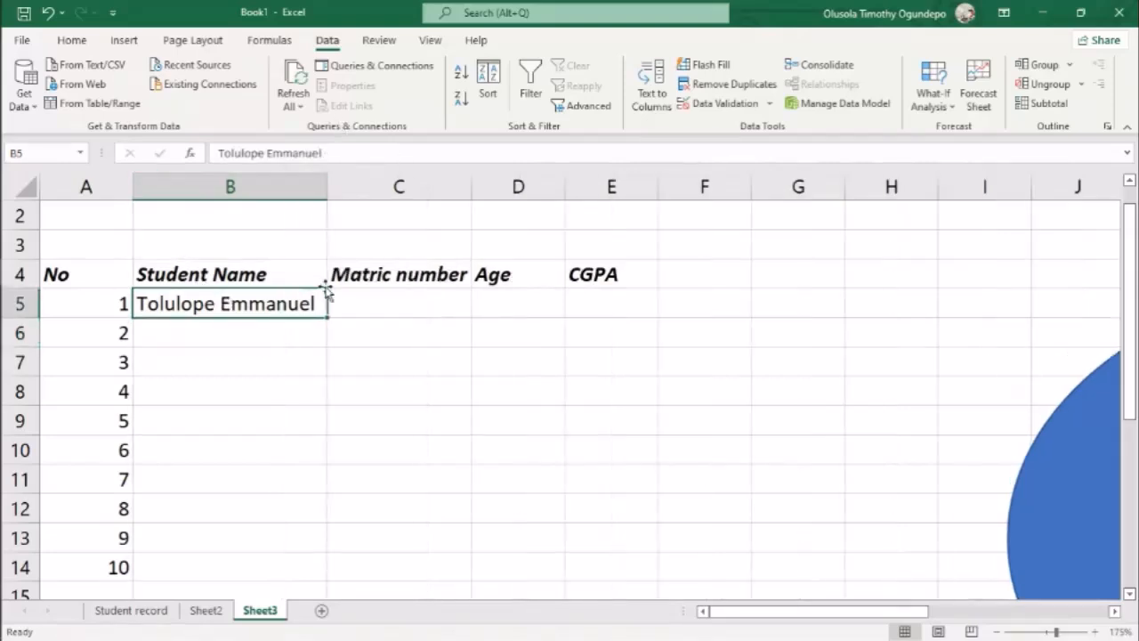
key("ctrl+c")
left_click(249, 332)
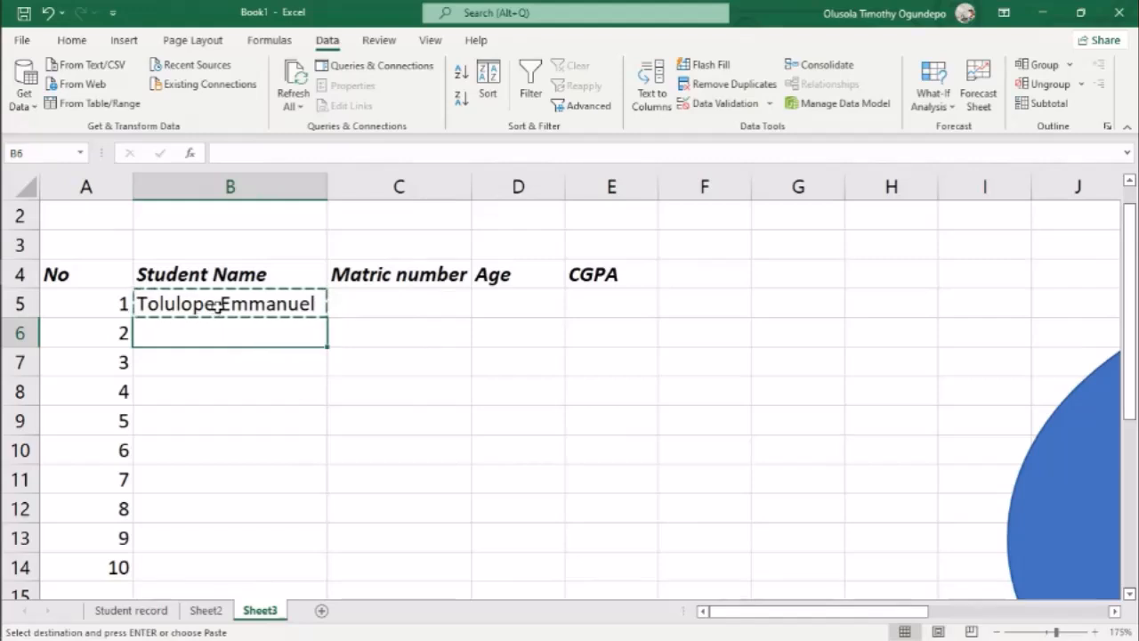
left_click_drag(222, 329, 183, 572)
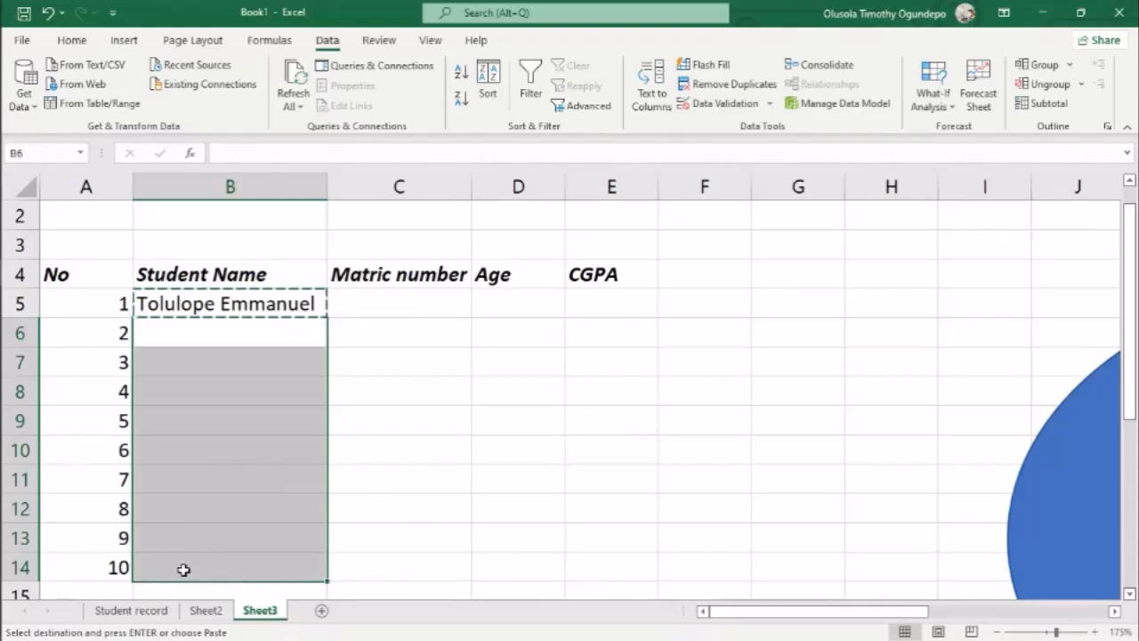
scroll(176, 419, "down", 1)
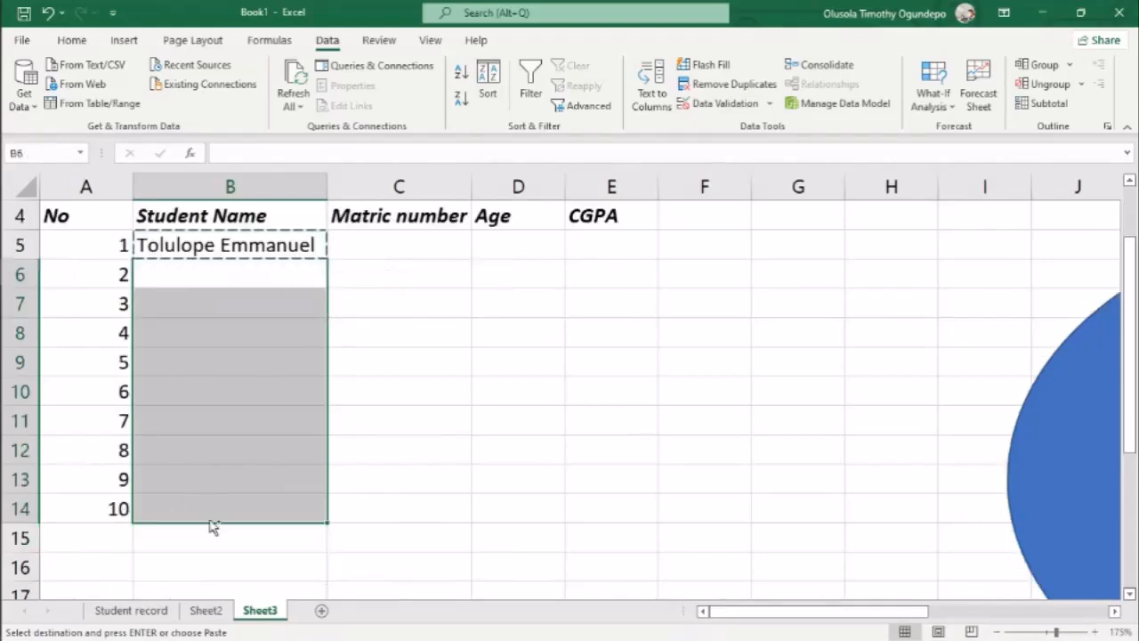
key("ctrl+v")
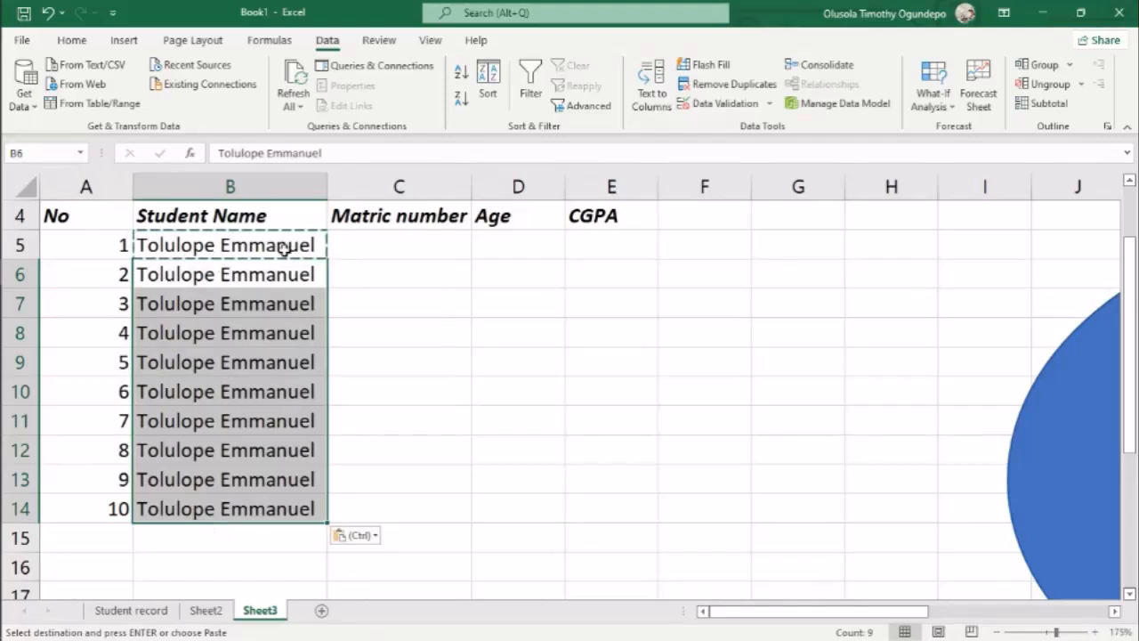
left_click(191, 509)
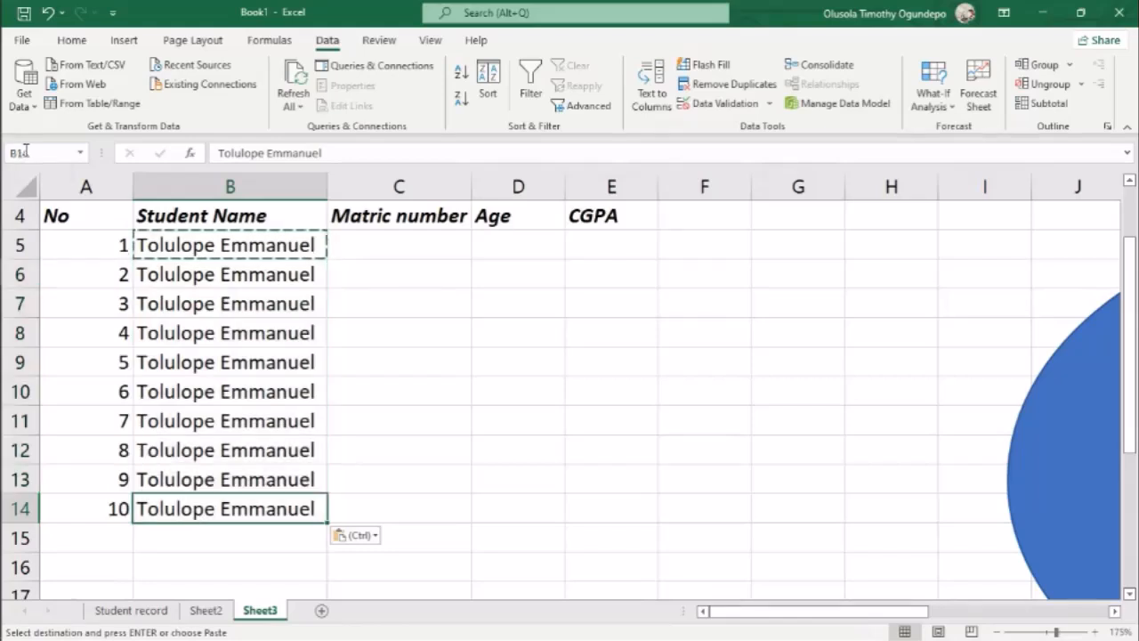
Append the numbers 1 and 2 to the names in B6 and B7.
double_click(295, 276)
type("1")
key("Return")
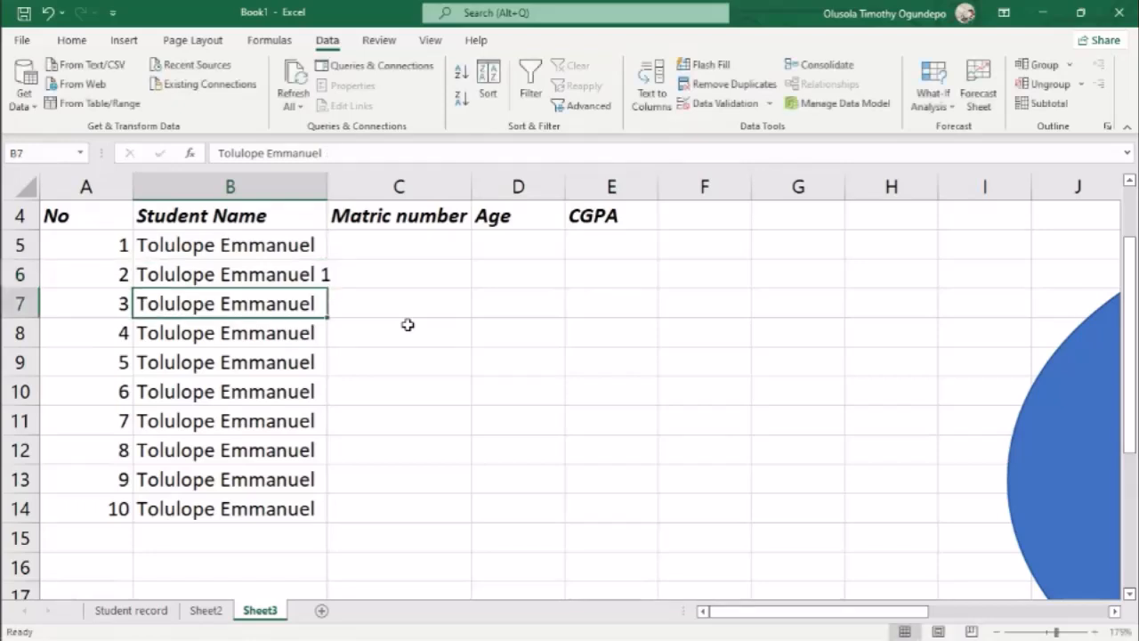
double_click(311, 303)
type("12")
key("Return")
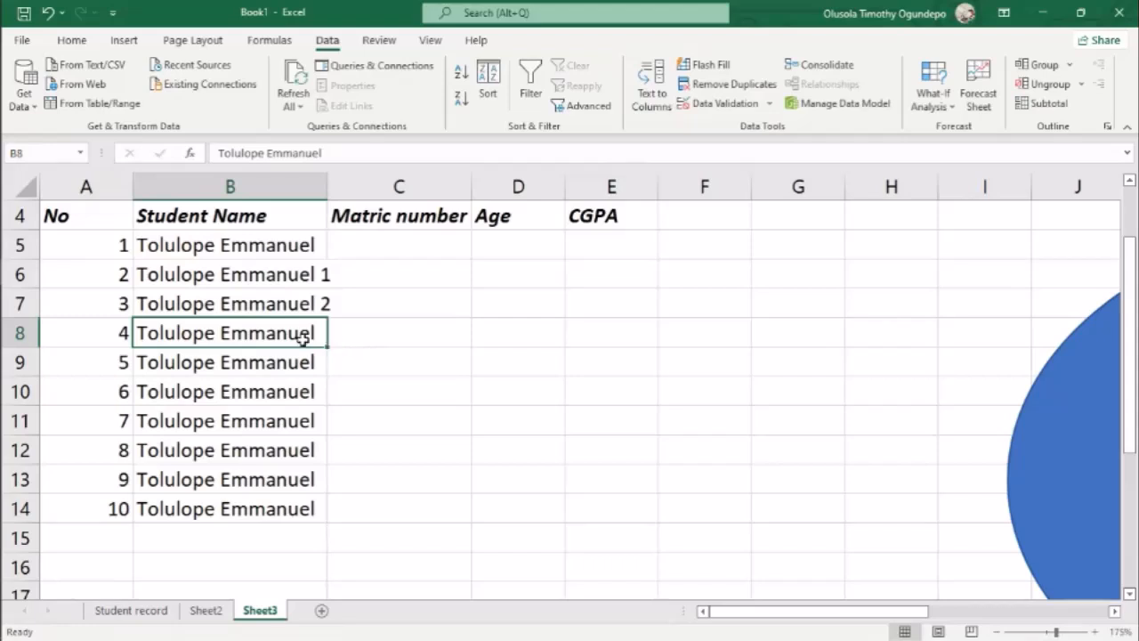
Clear B8:B14, autofit column B, and fill the numbered names from B6:B7 down to B14.
key("ctrl+shift+Down")
key("Delete")
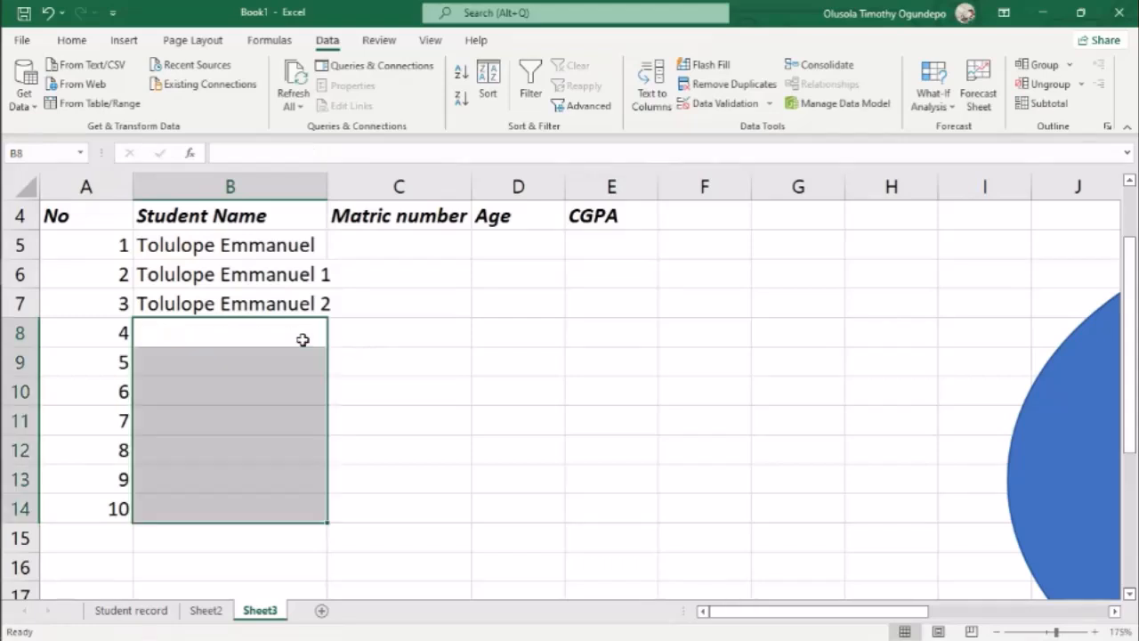
left_click(418, 335)
left_click(288, 280)
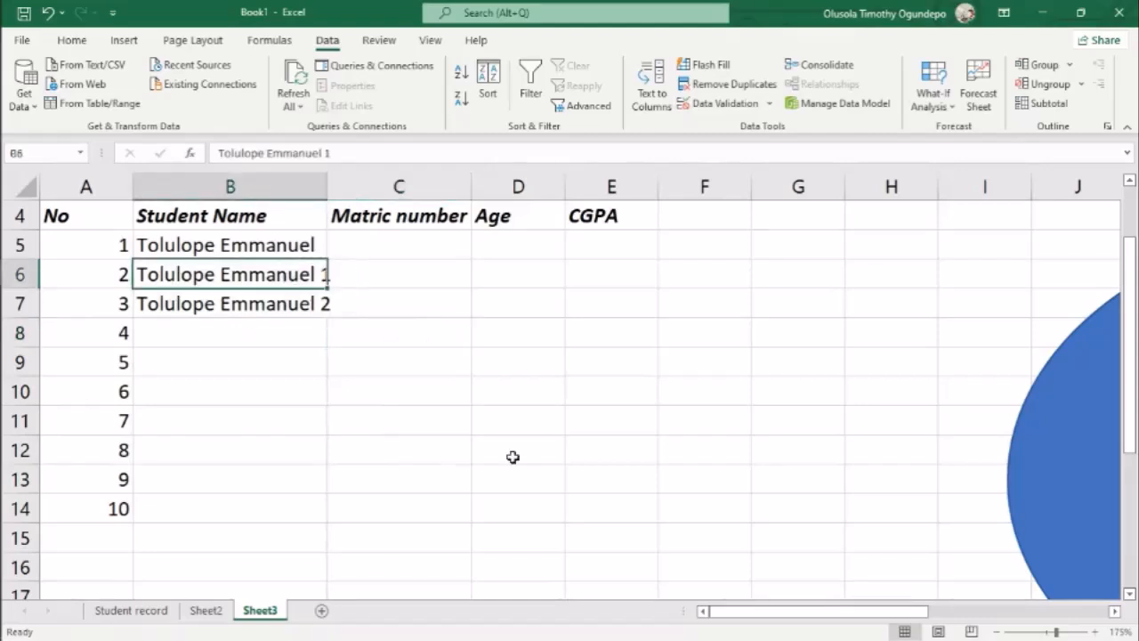
key("shift+Down")
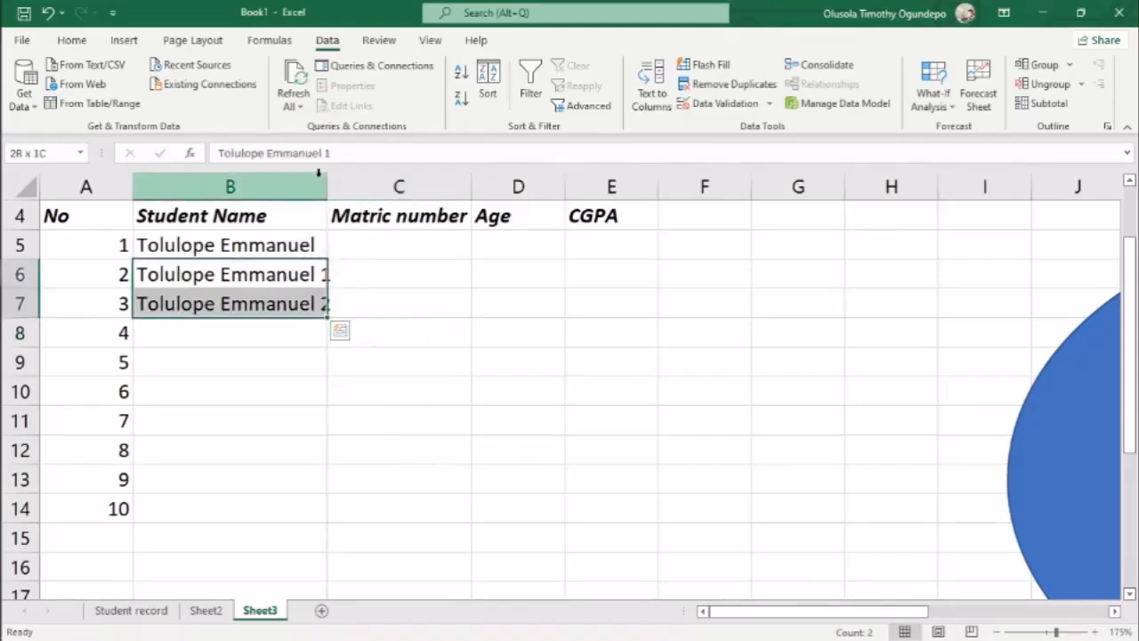
double_click(327, 182)
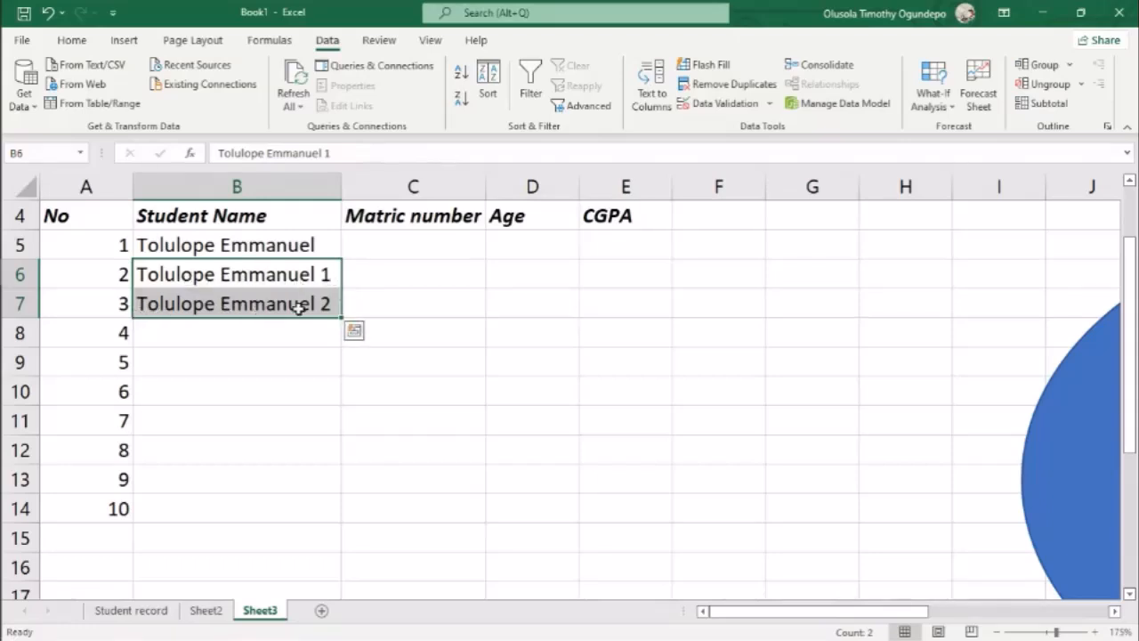
left_click_drag(341, 318, 326, 514)
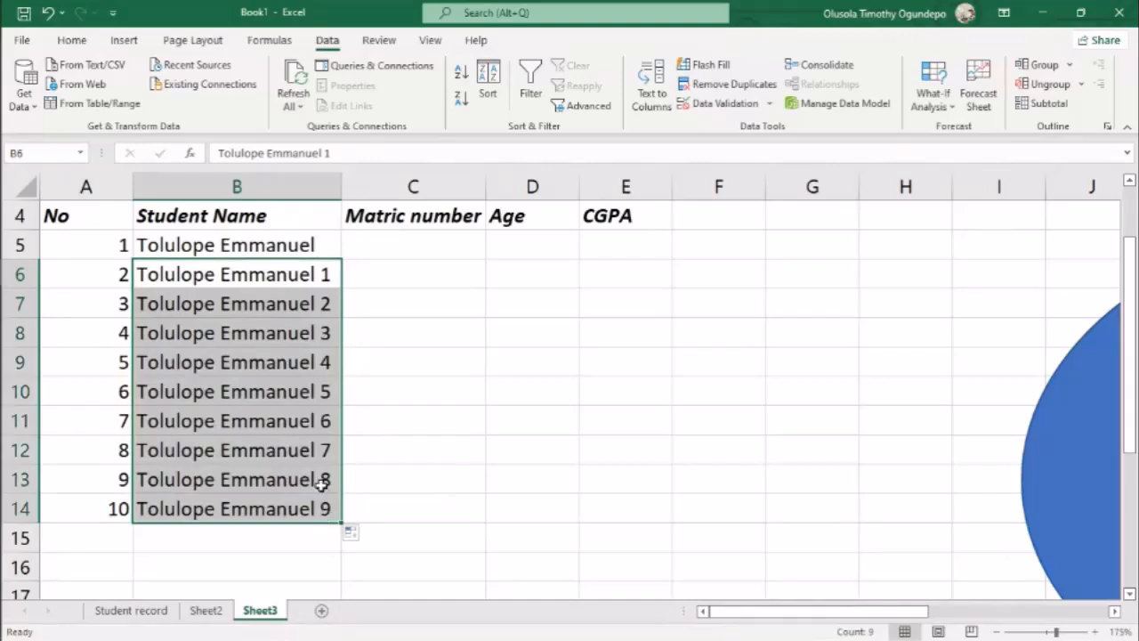
left_click(327, 337)
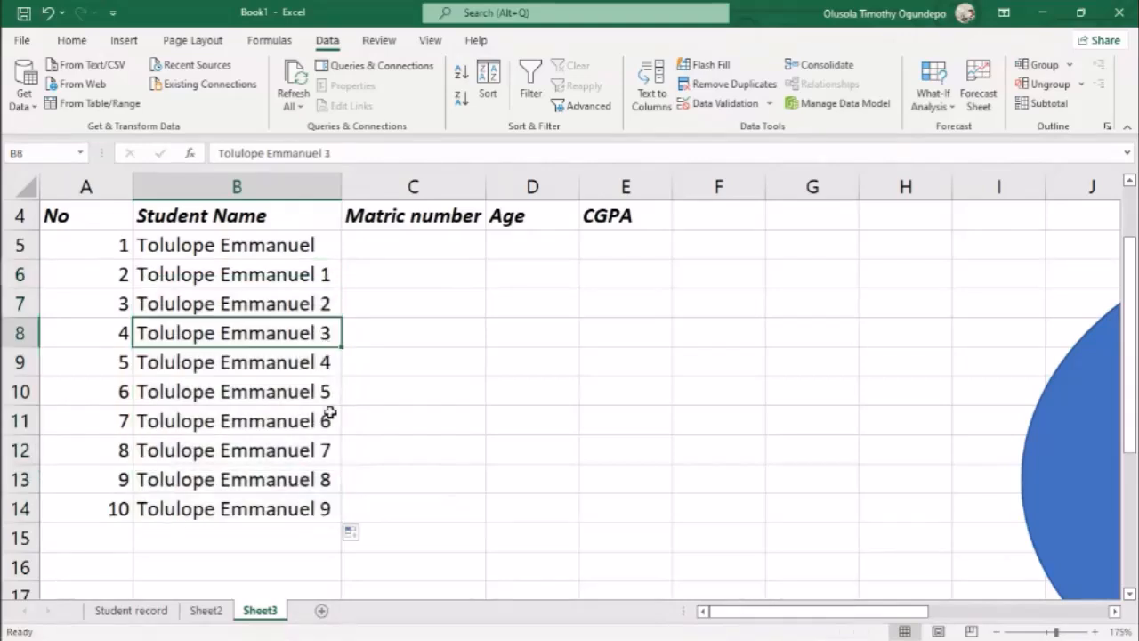
left_click(315, 511)
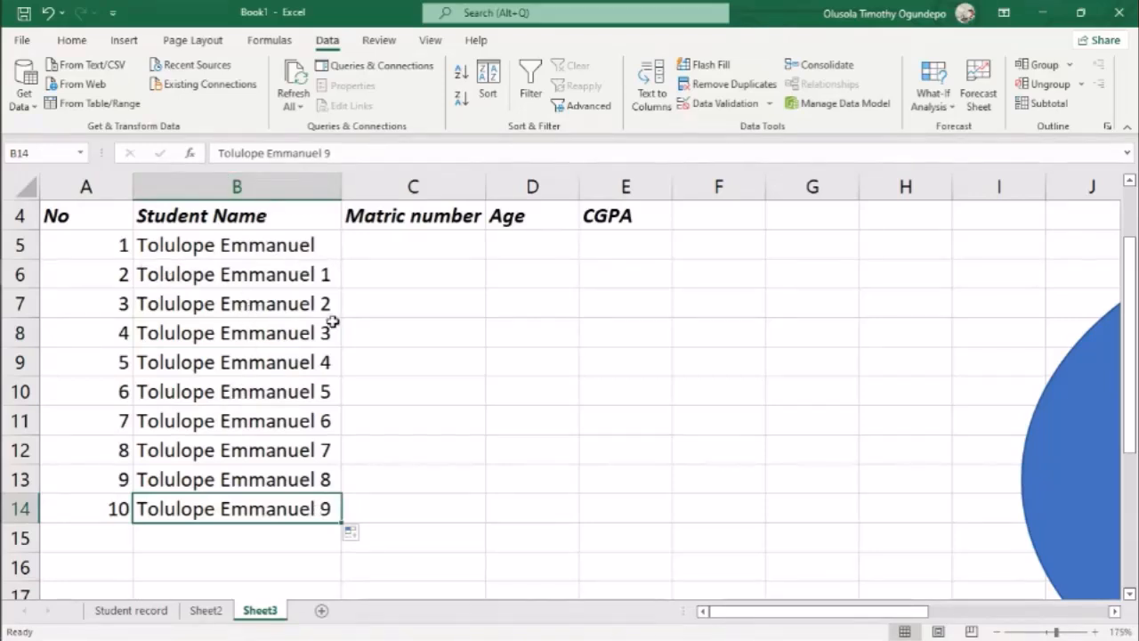
Autofit column C and enter the first matric number in C5.
left_click(423, 257)
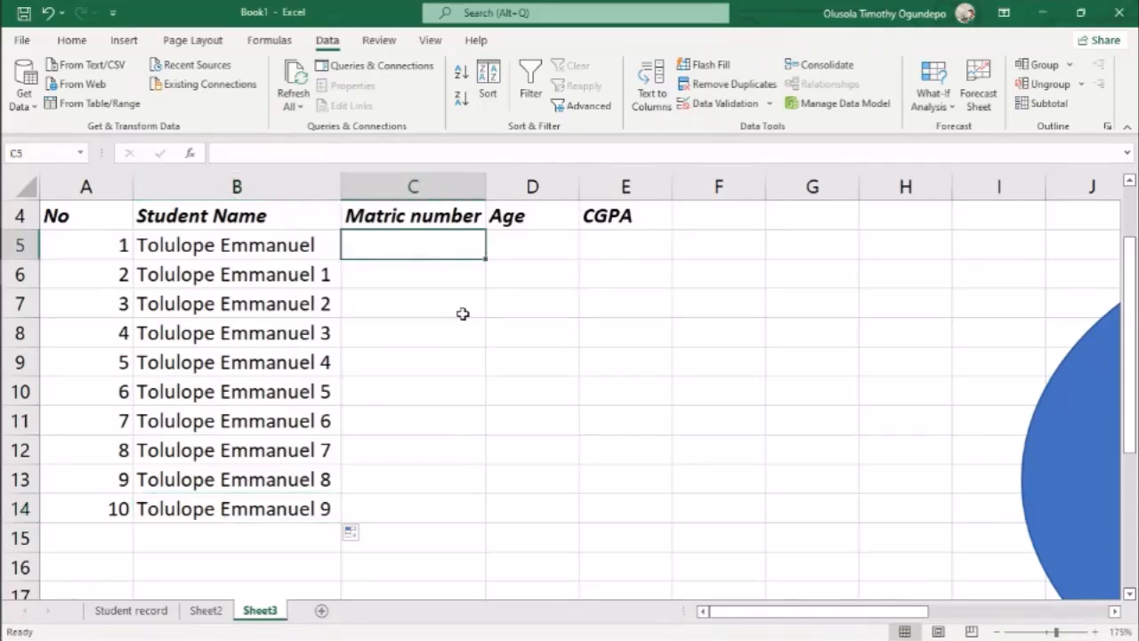
double_click(486, 175)
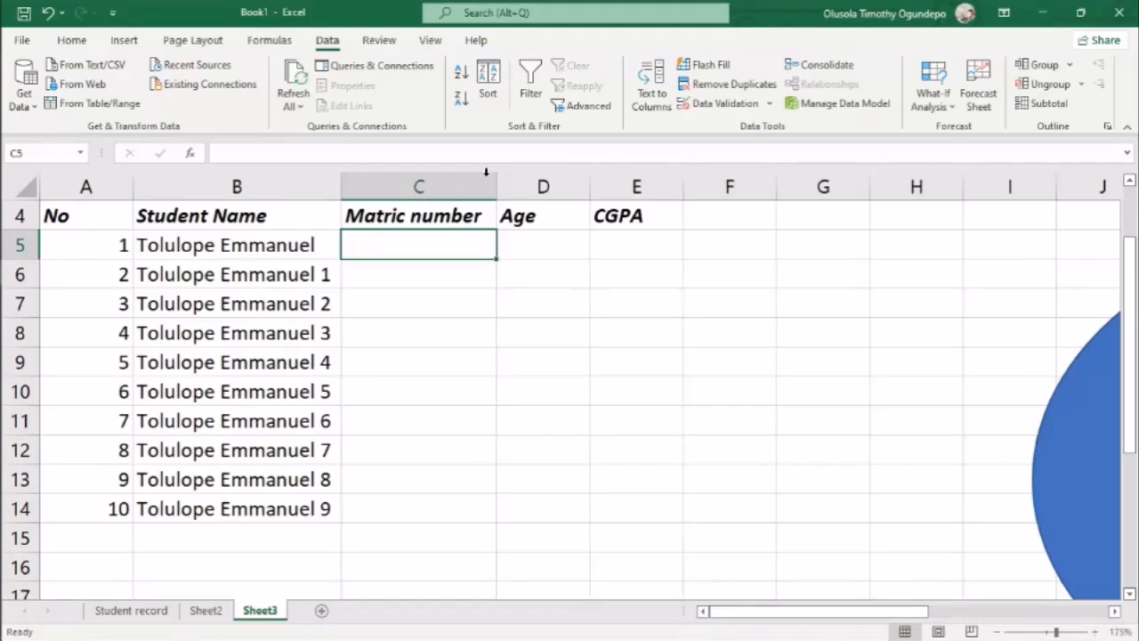
type("ieeh/")
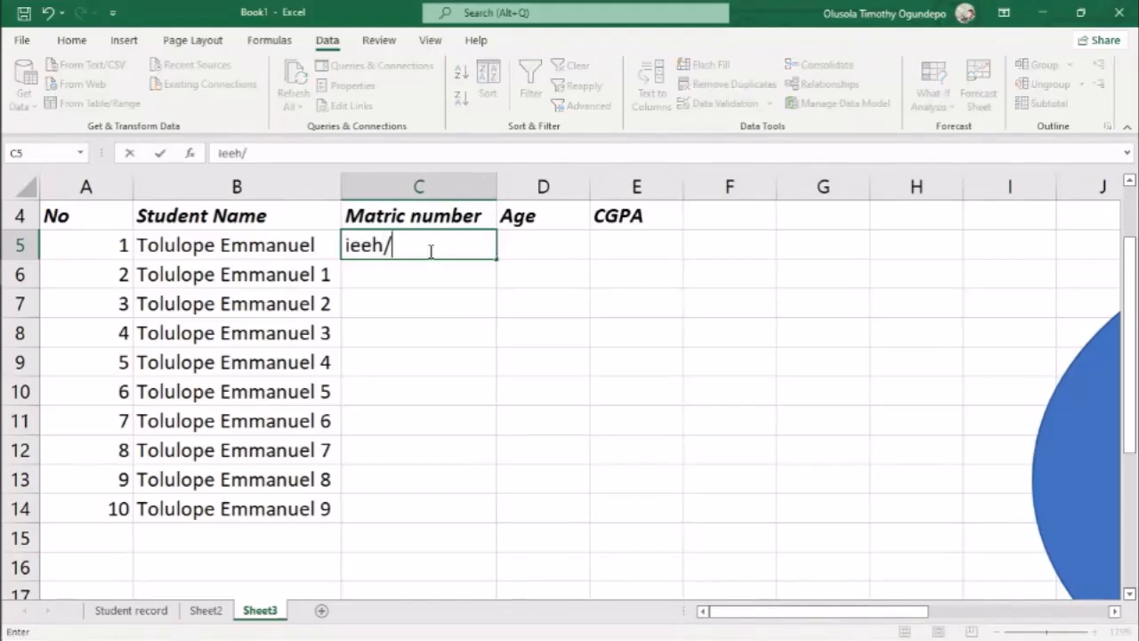
type("23/11")
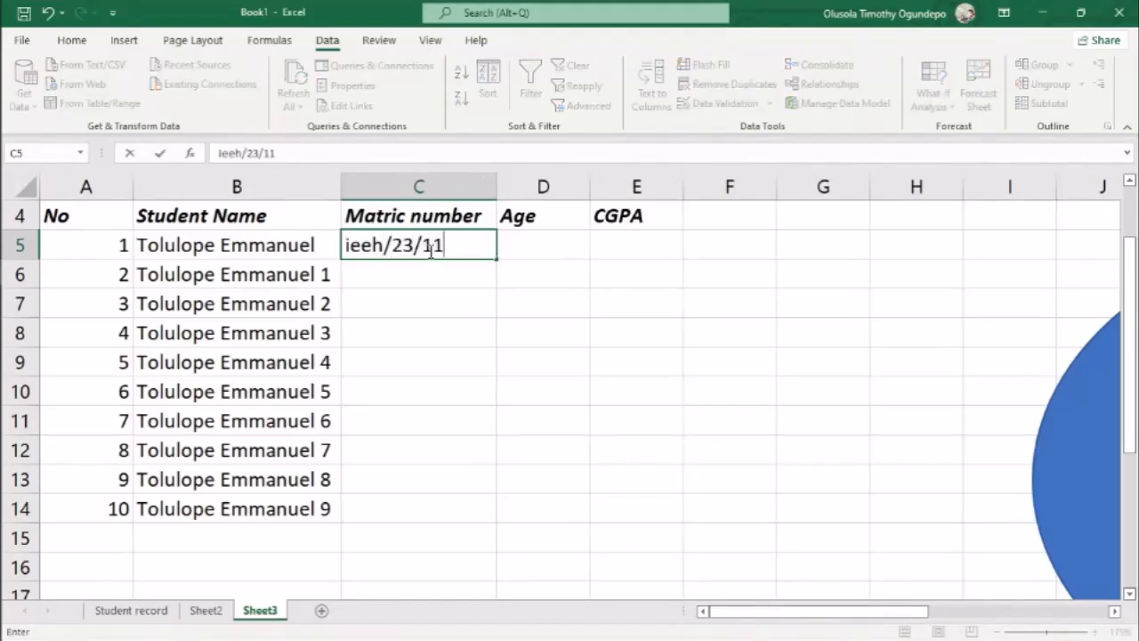
key("Return")
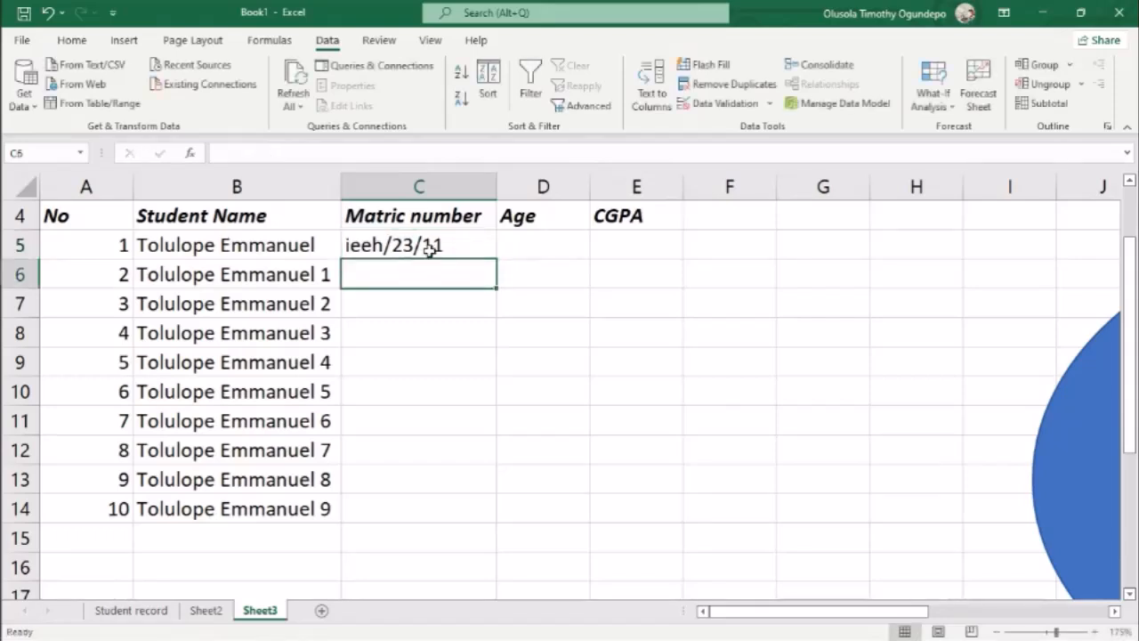
left_click(430, 250)
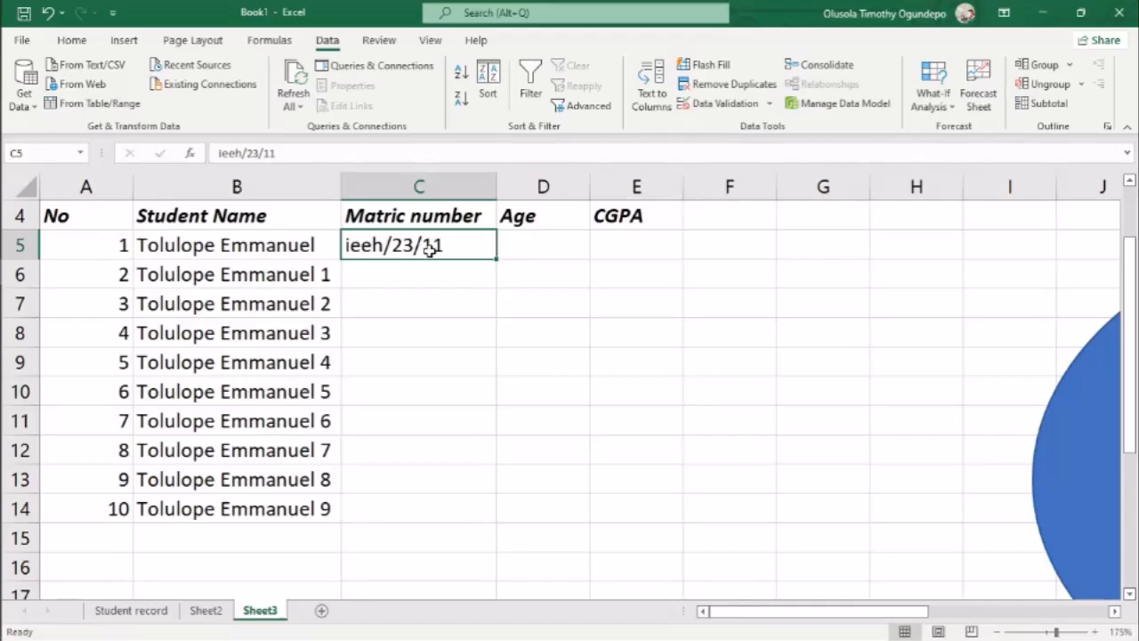
key("Return")
Copy the matric number into C6 and change its last digit to 2.
left_click(430, 251)
key("ctrl+c")
key("Down")
key("ctrl+v")
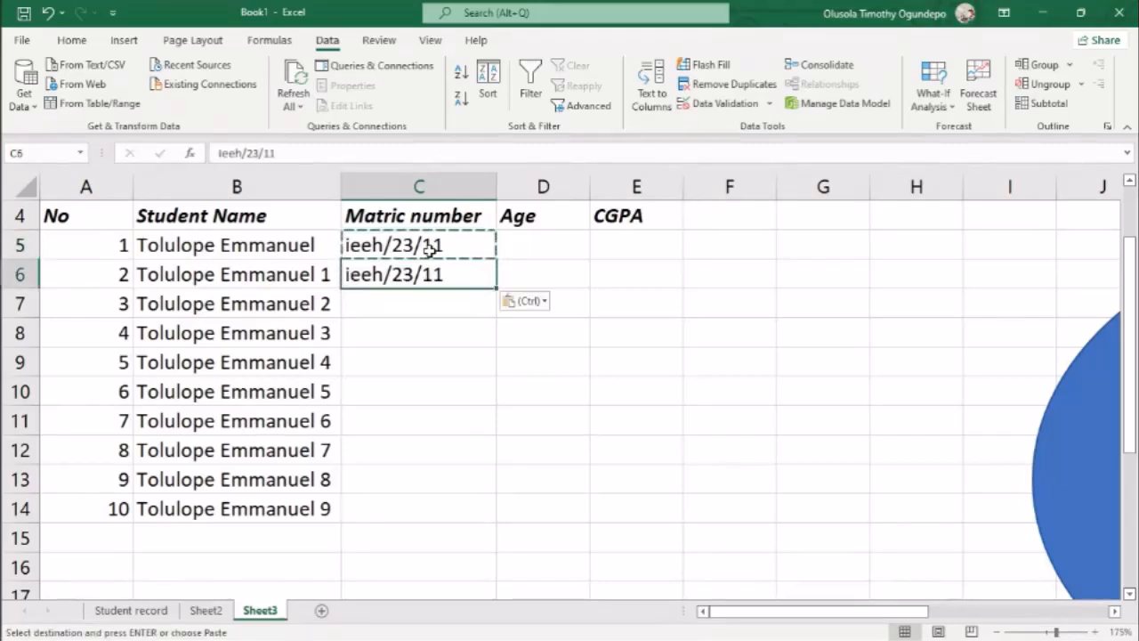
double_click(453, 275)
key("BackSpace")
type("2")
key("Return")
Fill the C5:C6 matric number series down to C14.
key("Up")
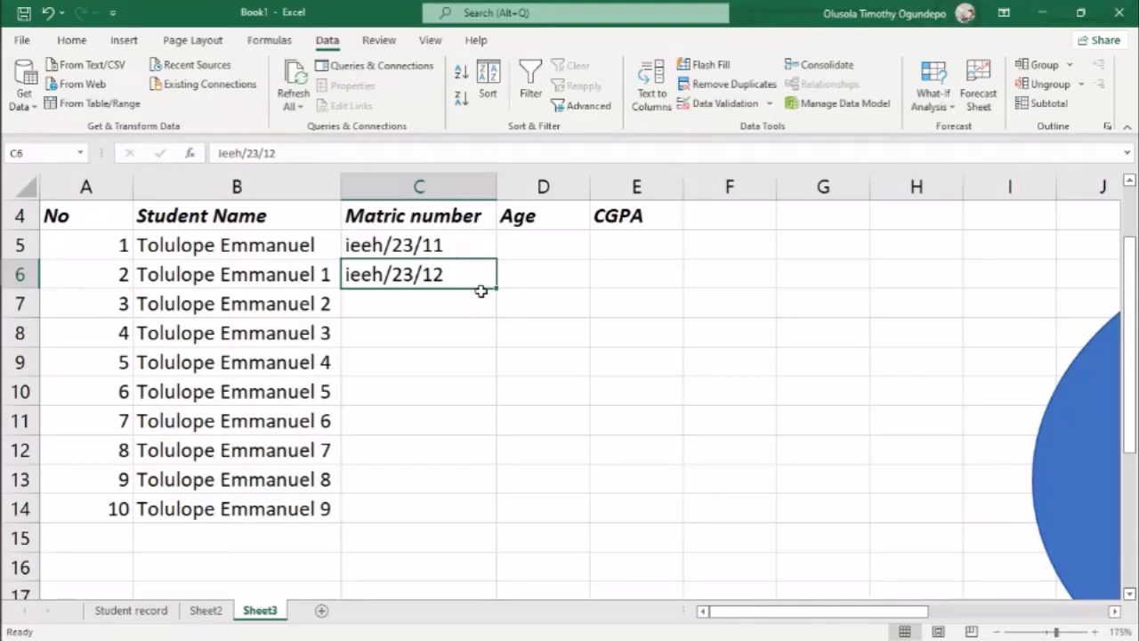
key("Up")
key("shift+Down")
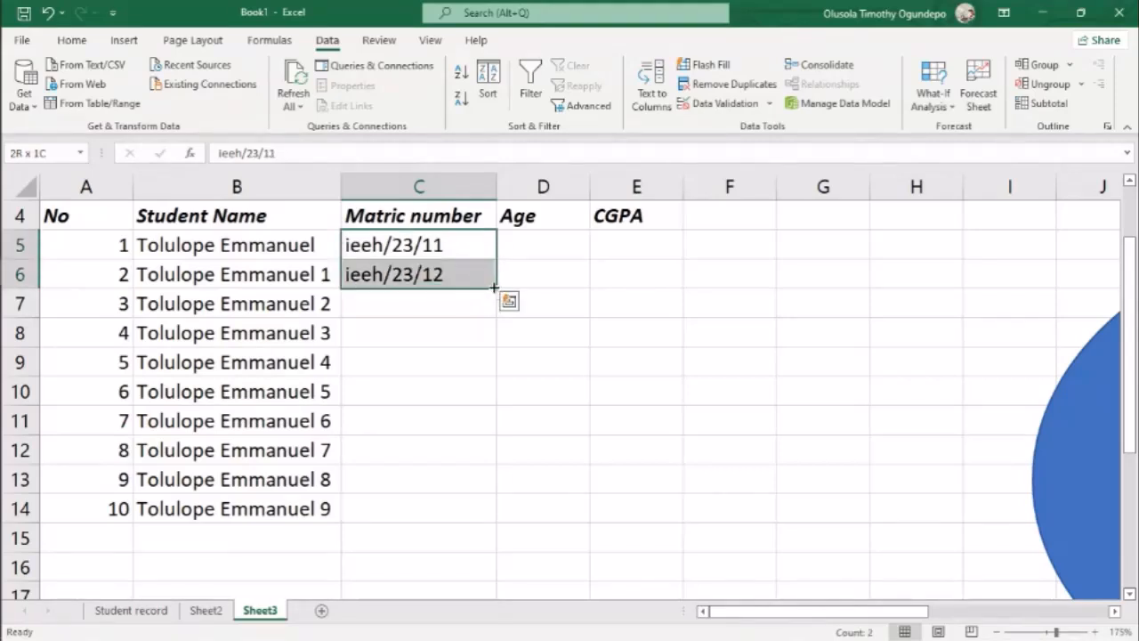
left_click_drag(496, 291, 466, 517)
left_click(466, 267)
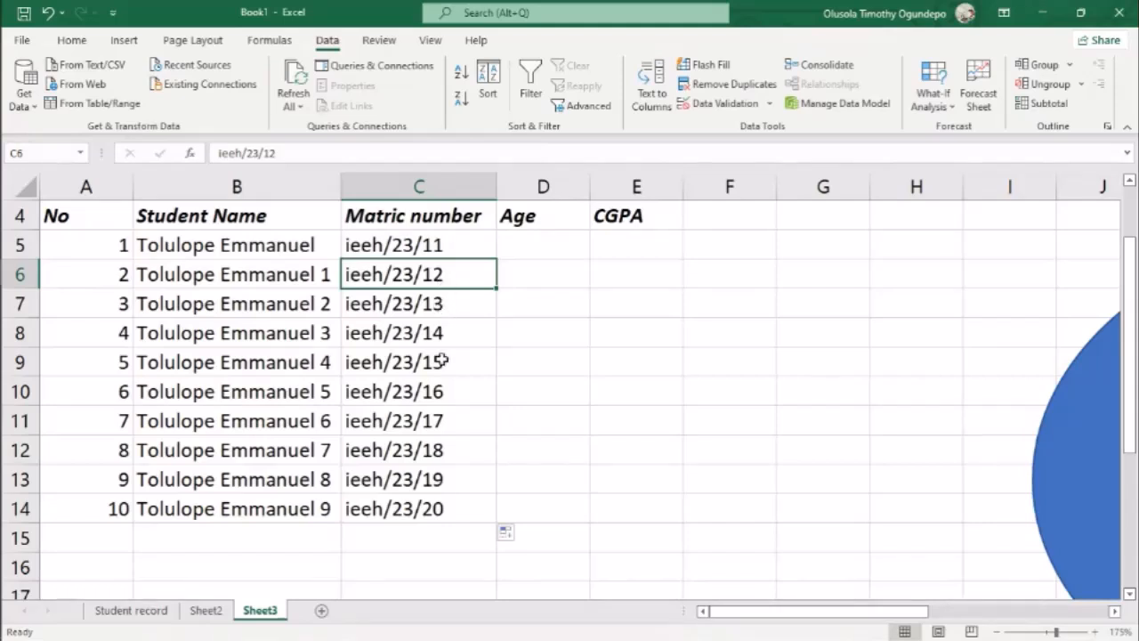
Enter ages 18, 23, 23, 21 and 22 in D5:D9.
left_click(544, 250)
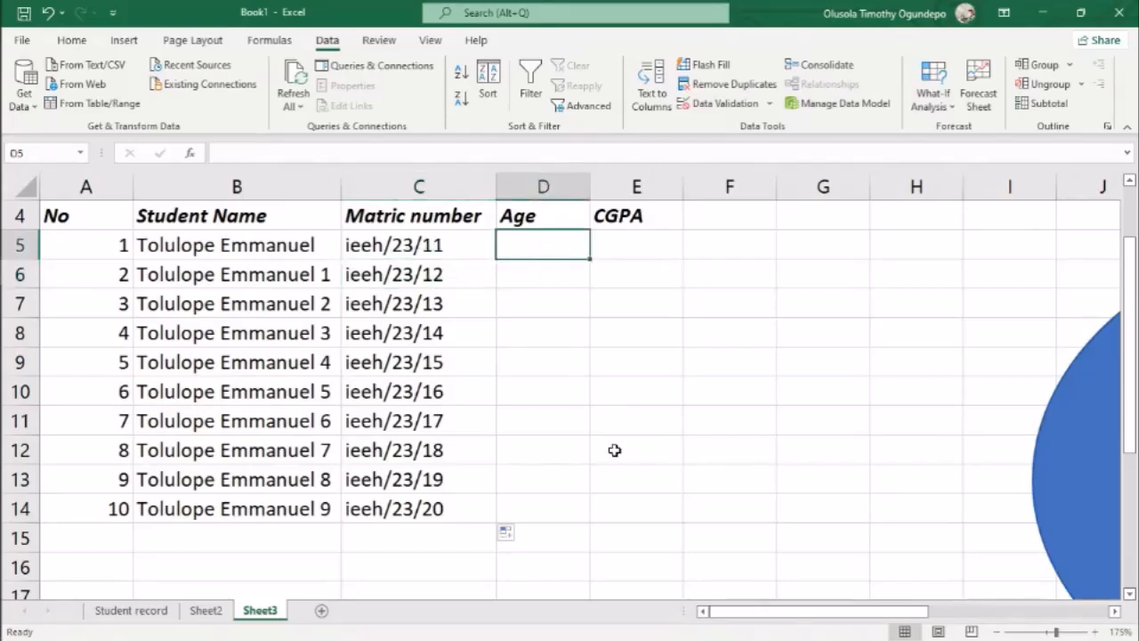
type("=")
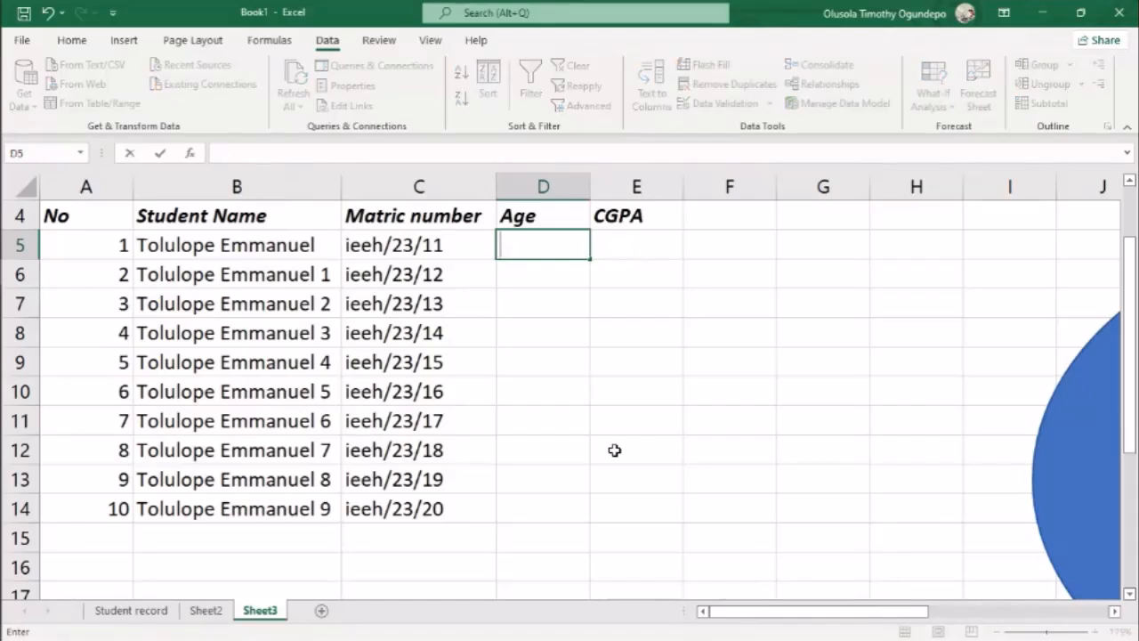
type("18")
key("Return")
type("23")
key("Return")
type("23")
key("Return")
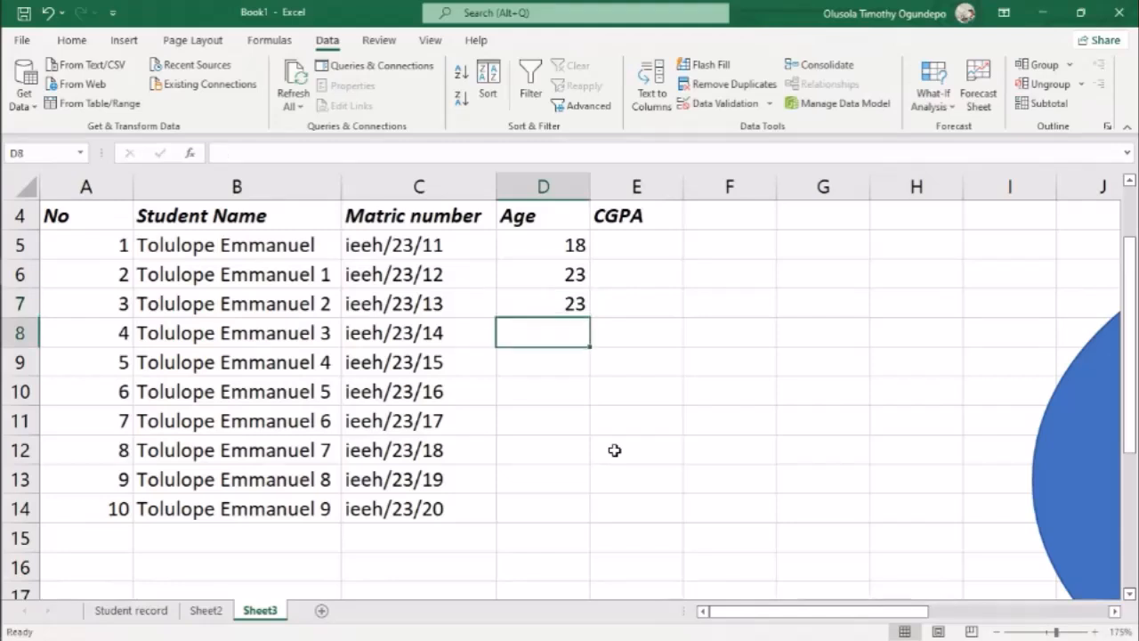
type("21")
key("Return")
type("22")
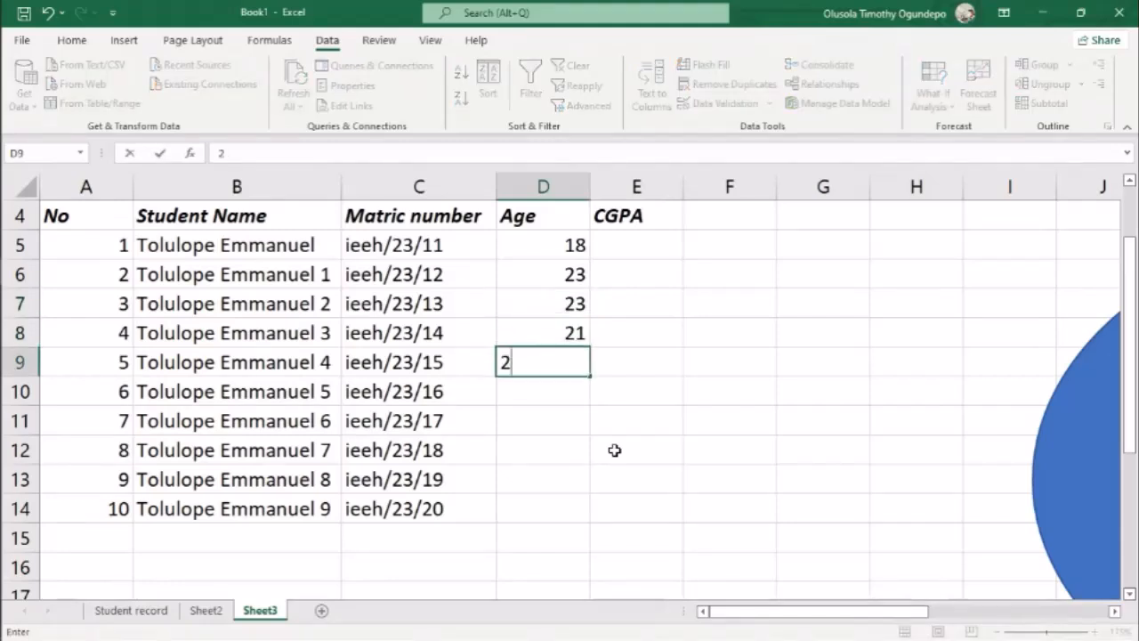
key("Return")
Enter ages 24, 19, 20, 21 and 19 in D10:D14.
type("24")
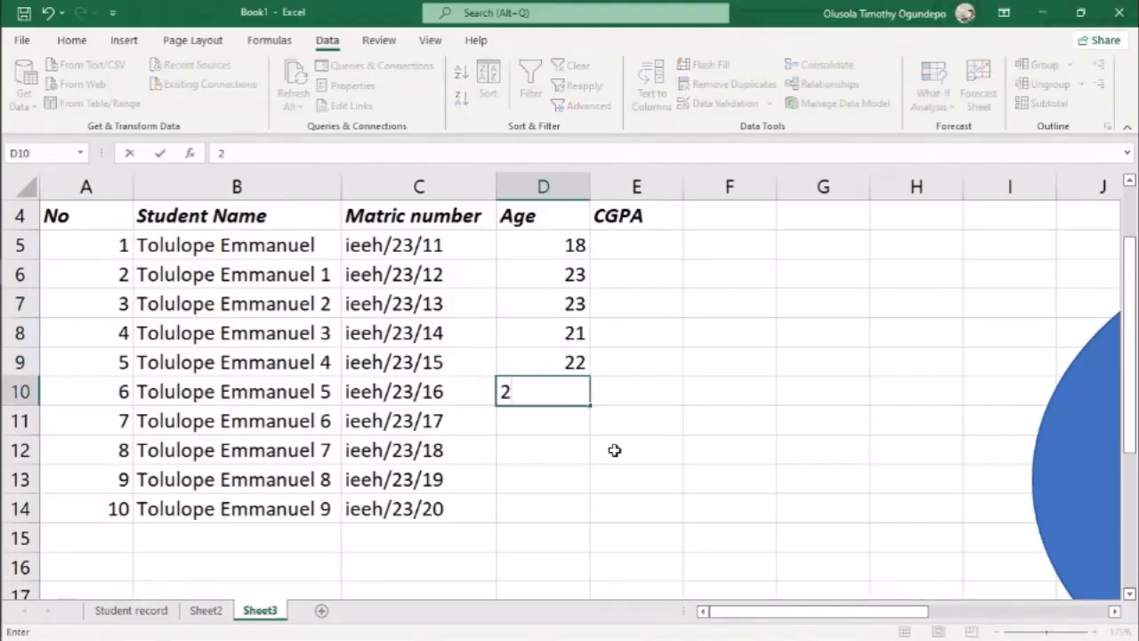
key("Return")
type("1")
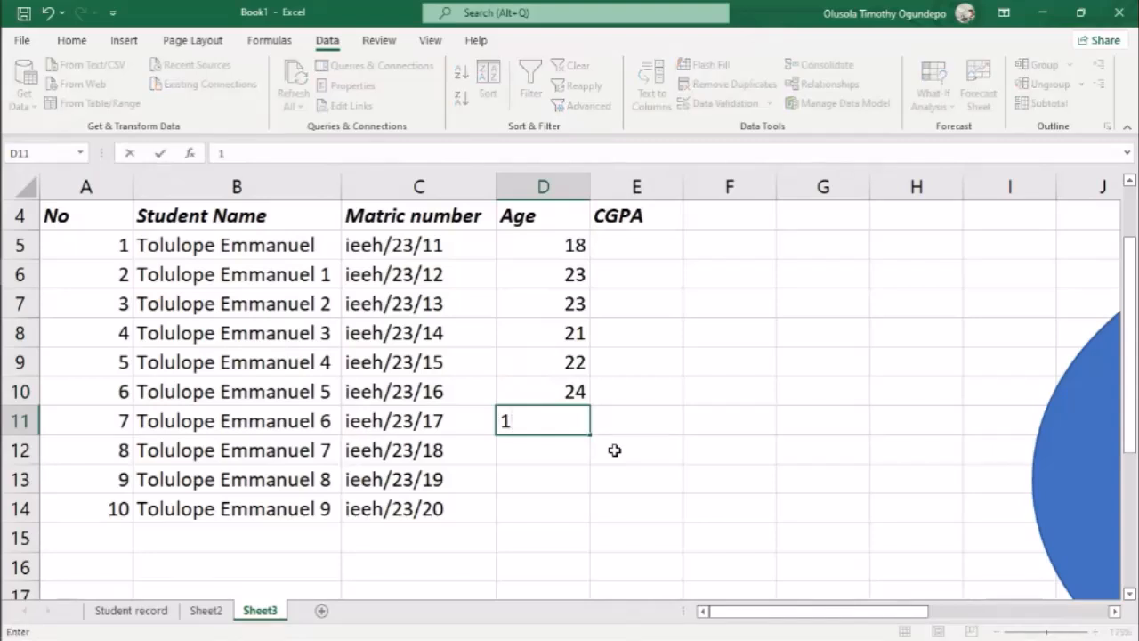
type("9")
key("Return")
type("20")
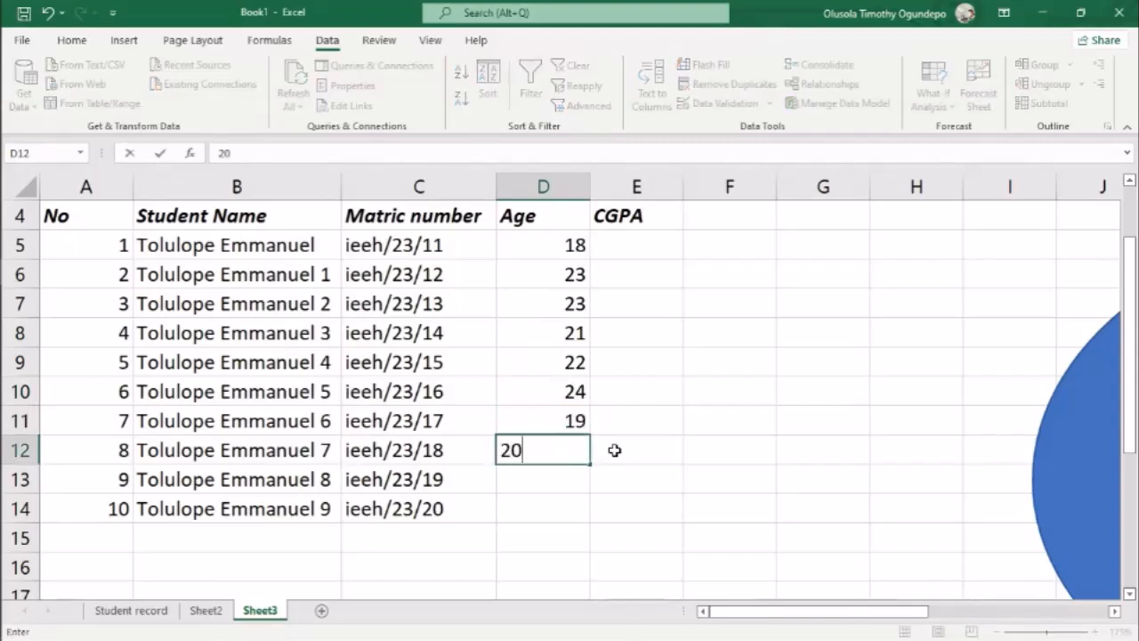
key("Return")
type("21")
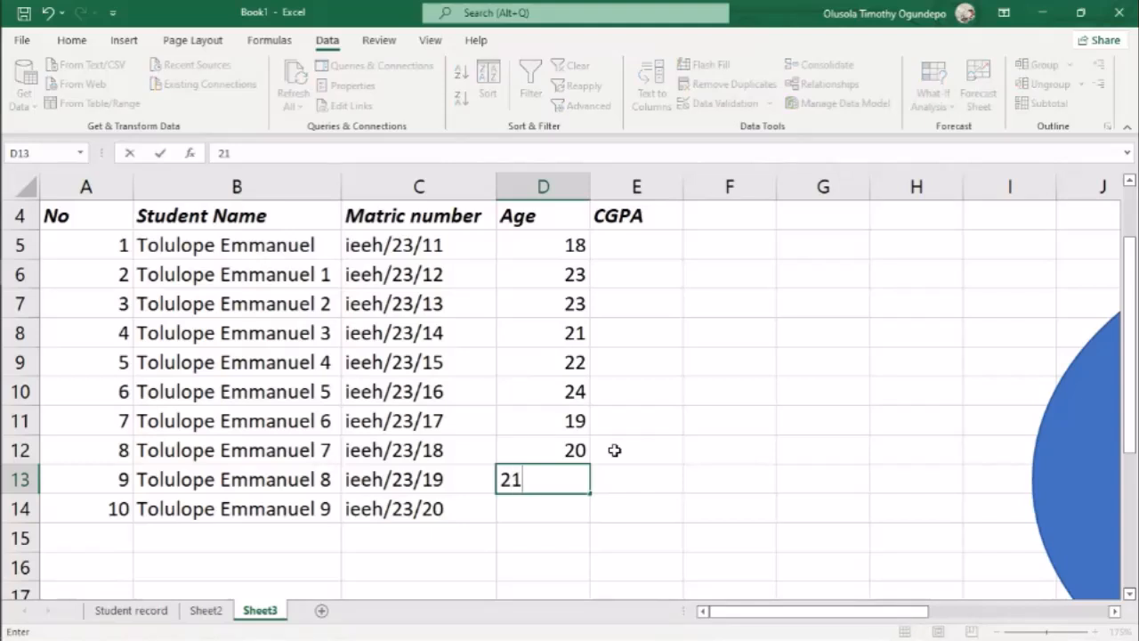
key("Return")
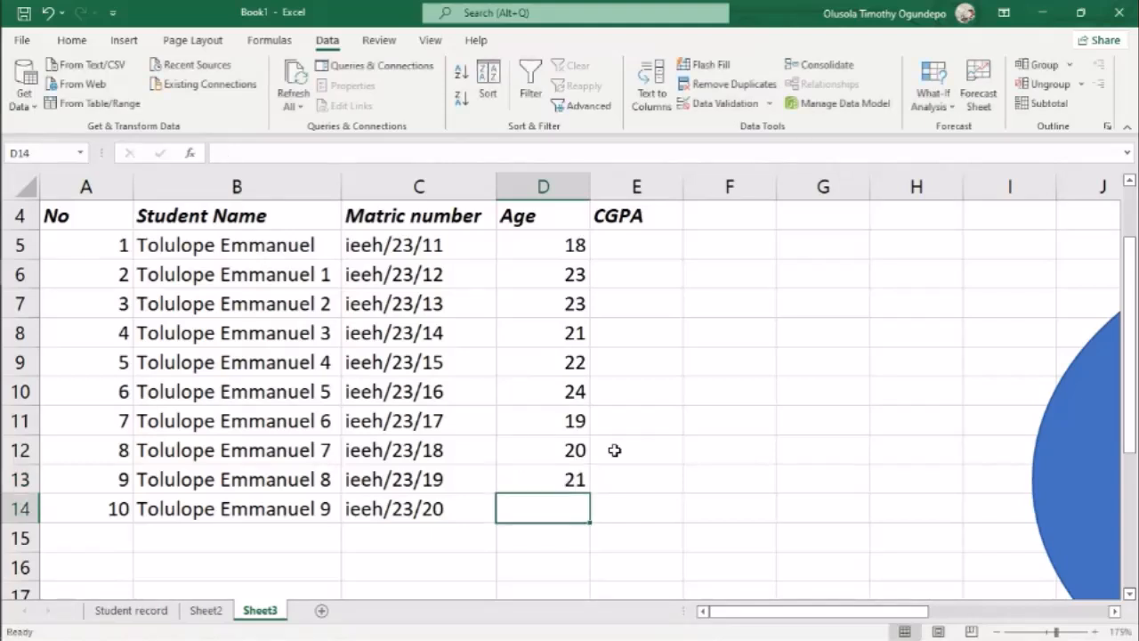
type("19")
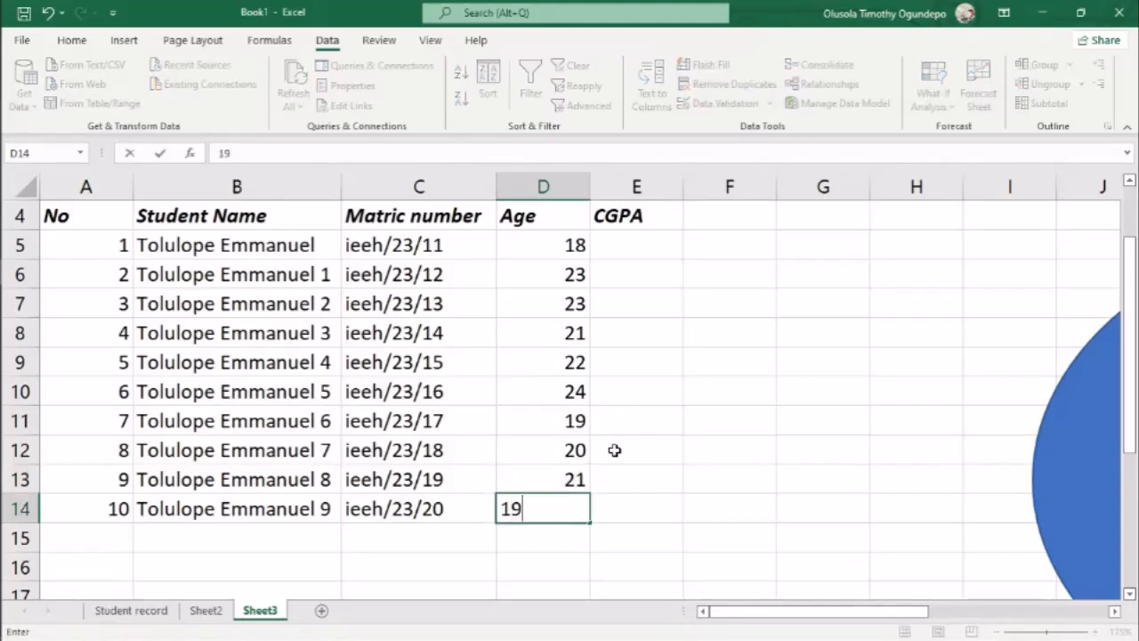
key("Return")
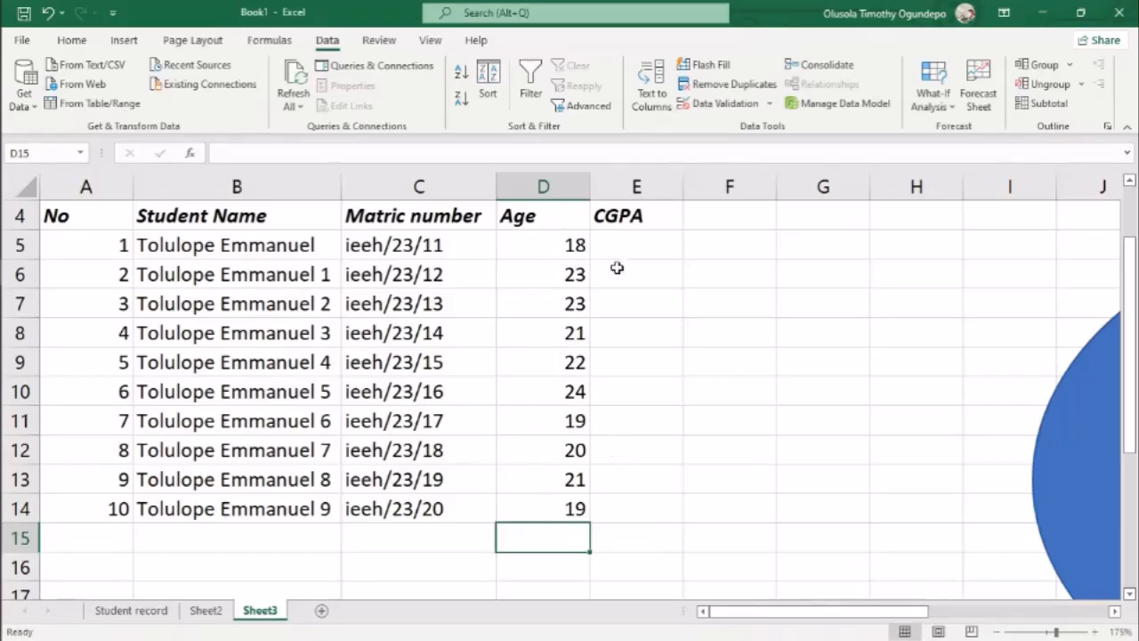
Enter CGPA values 4.0 and 2.9 in E5 and E6.
left_click(638, 245)
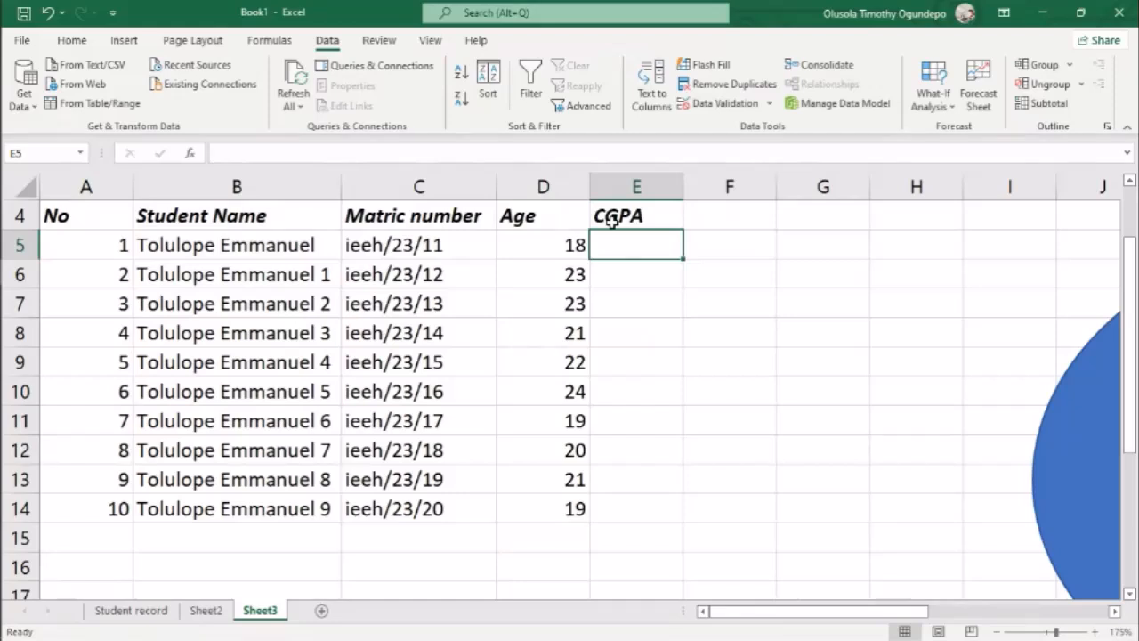
type("4.0")
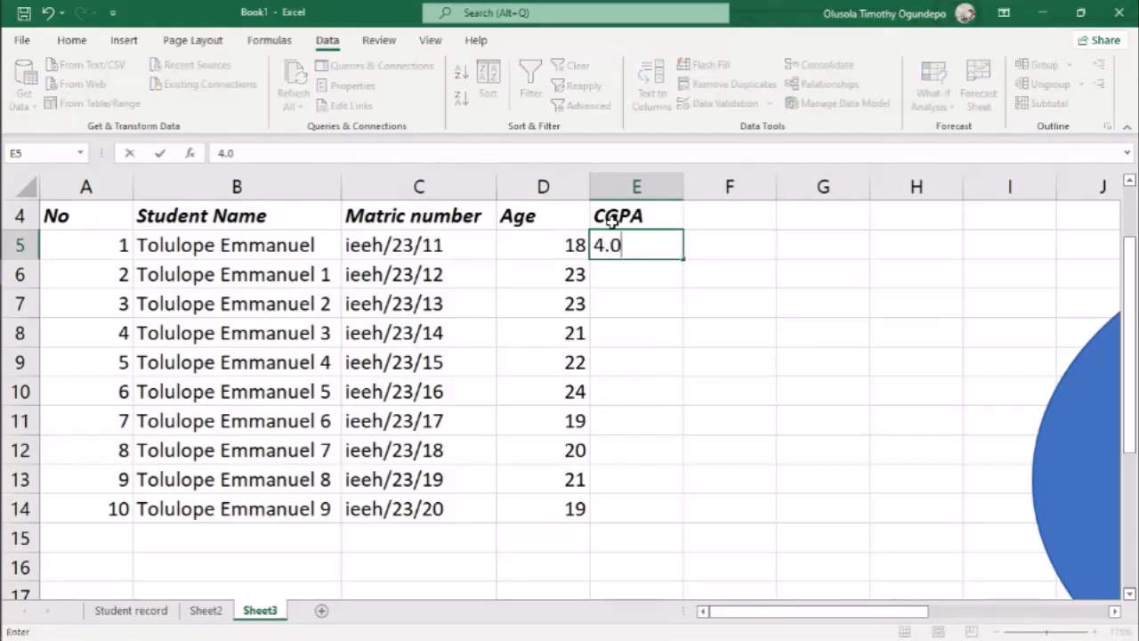
key("Return")
type("2.")
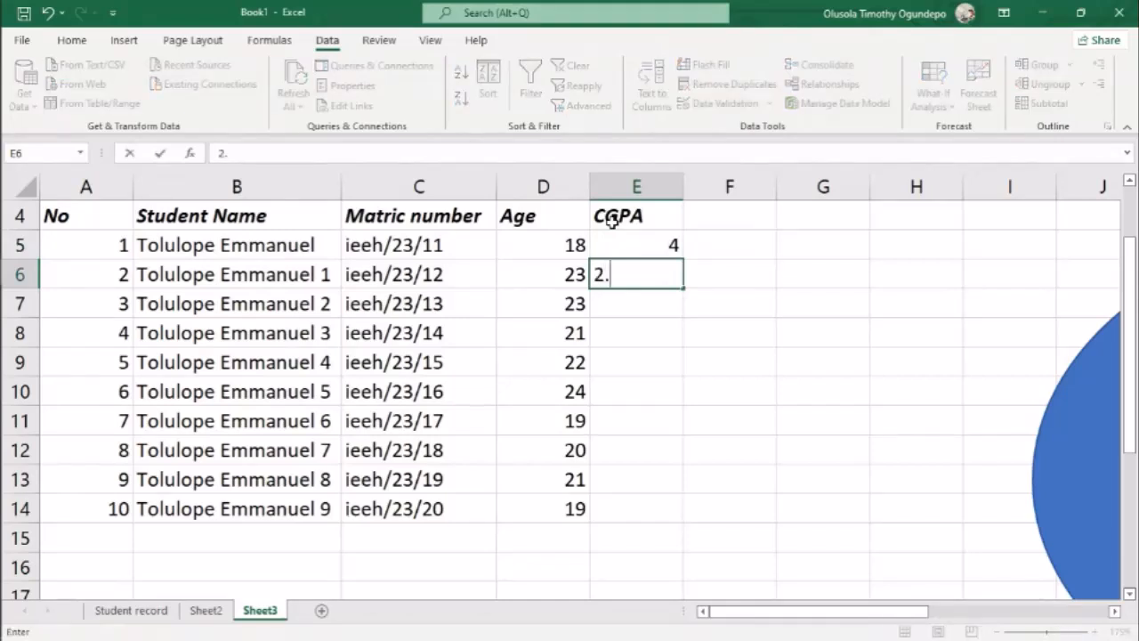
type("9")
key("Return")
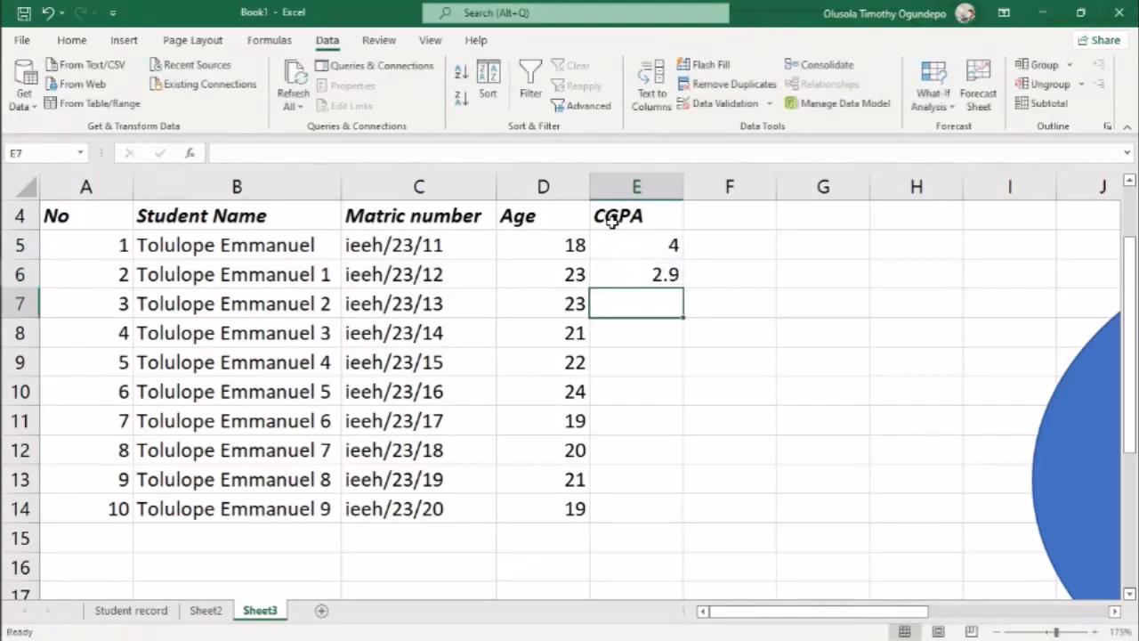
Enter 3.9 in E7 and fill the CGPA values down to E14.
type("3.9")
key("Return")
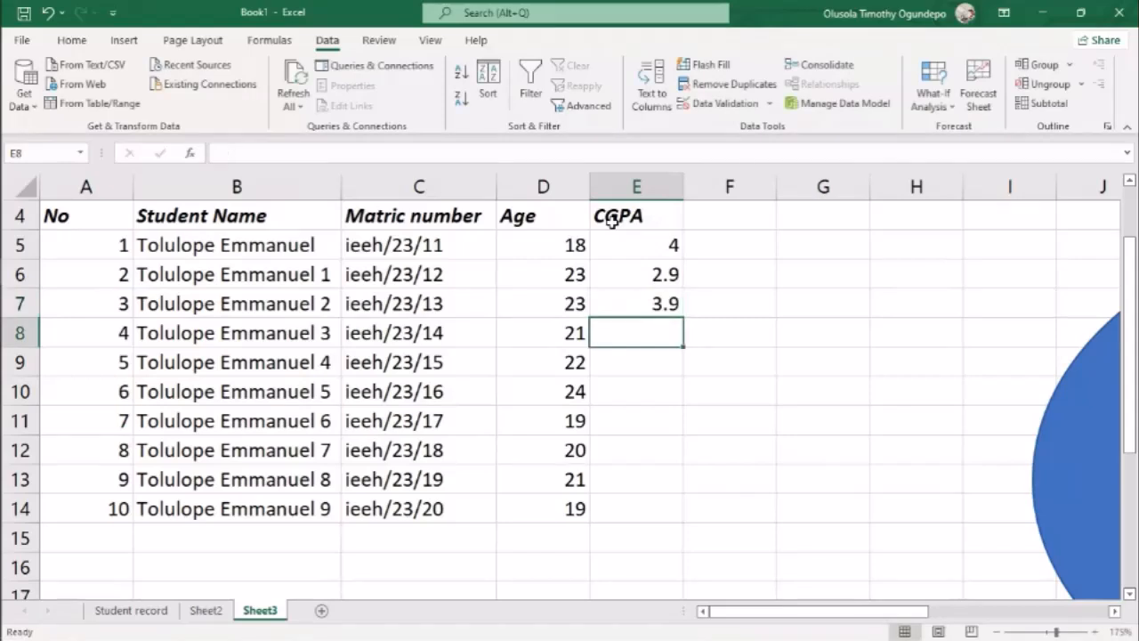
left_click(659, 276)
left_click(656, 252)
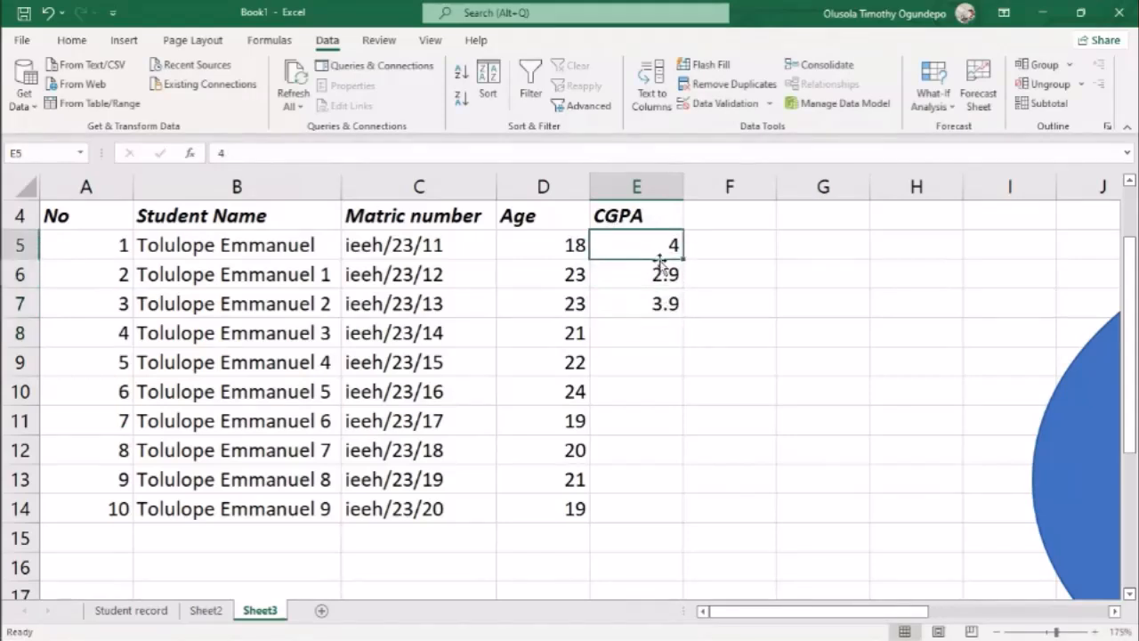
left_click_drag(657, 248, 658, 524)
left_click(648, 325)
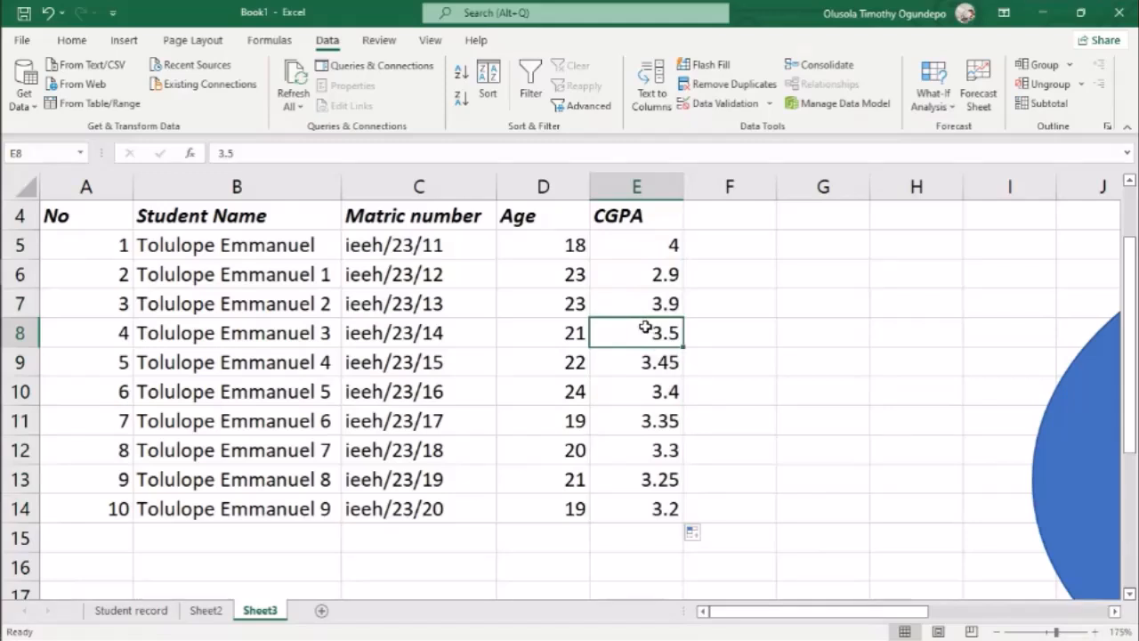
left_click(656, 250)
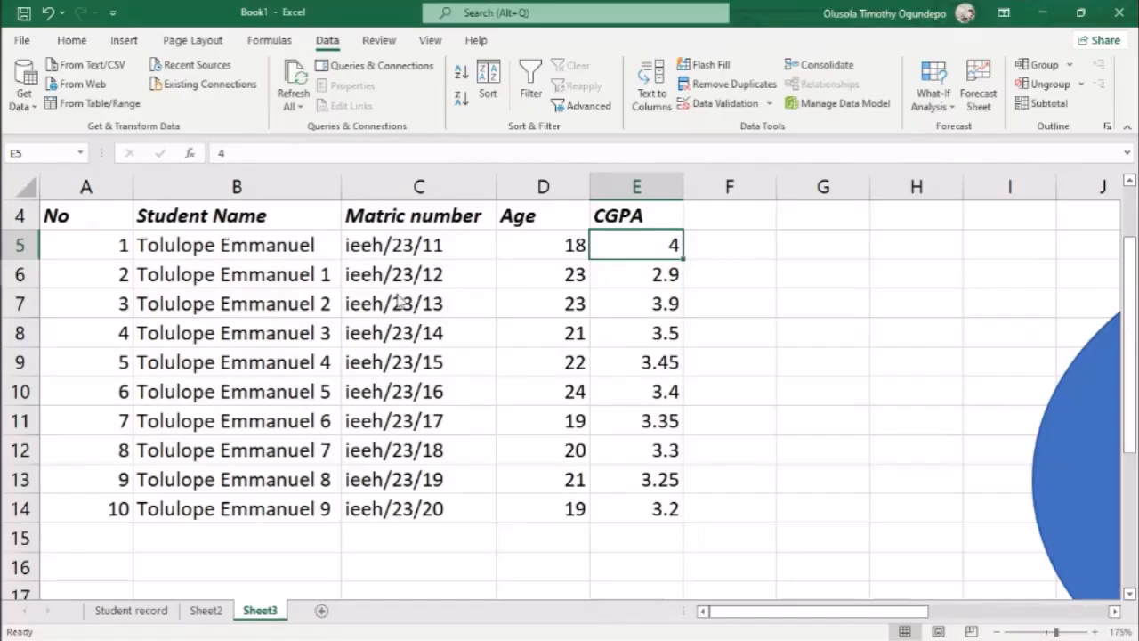
key("alt+Tab")
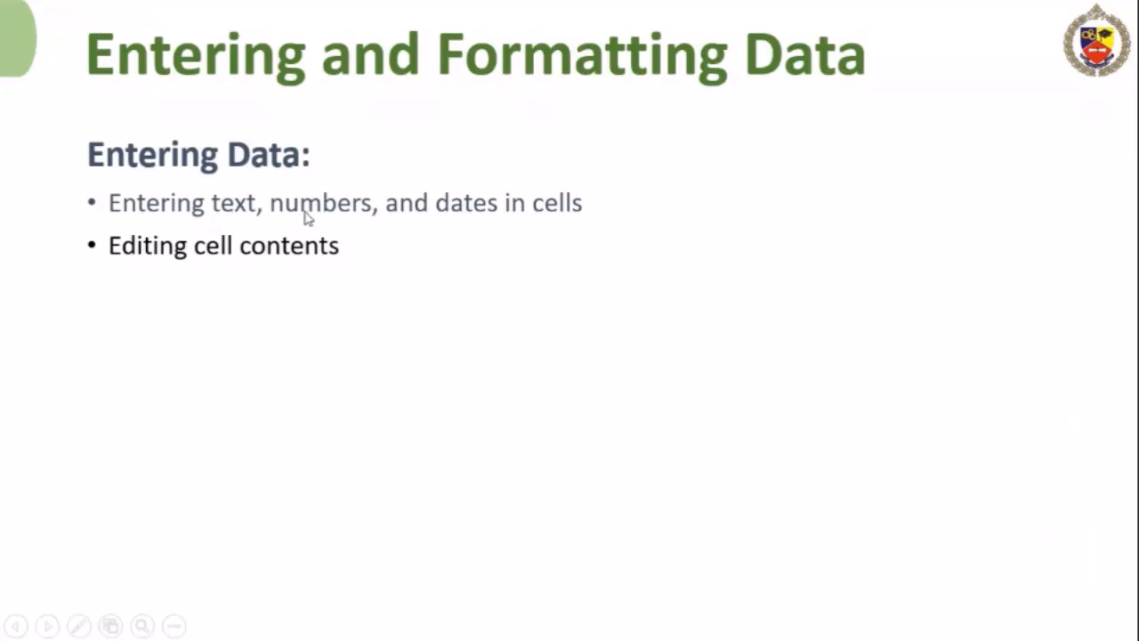
key("alt+Tab")
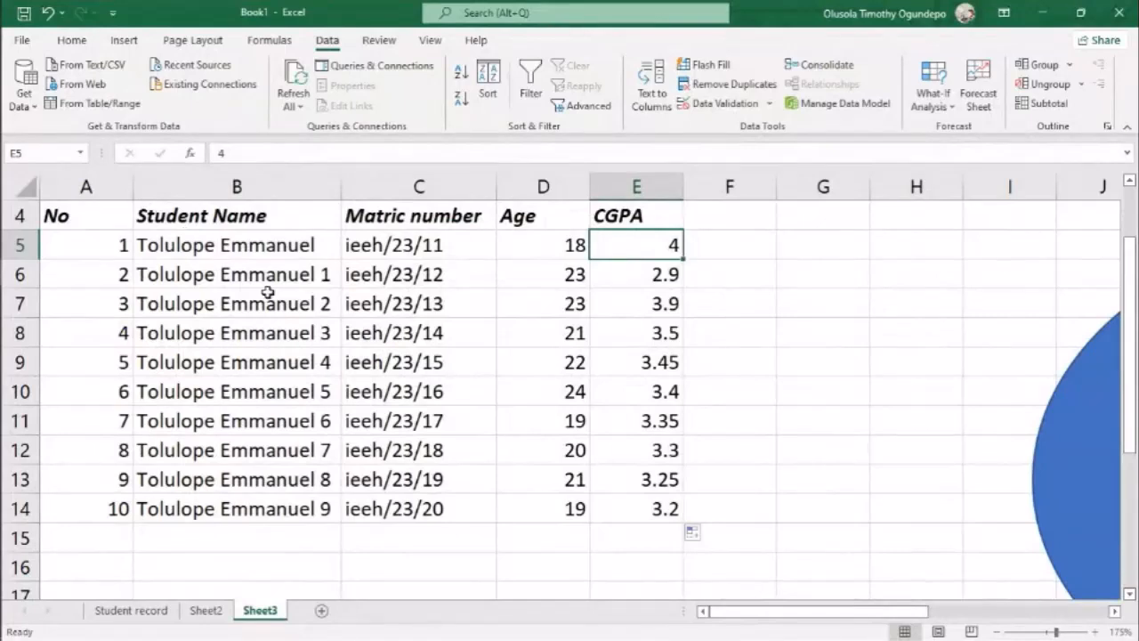
left_click(192, 252)
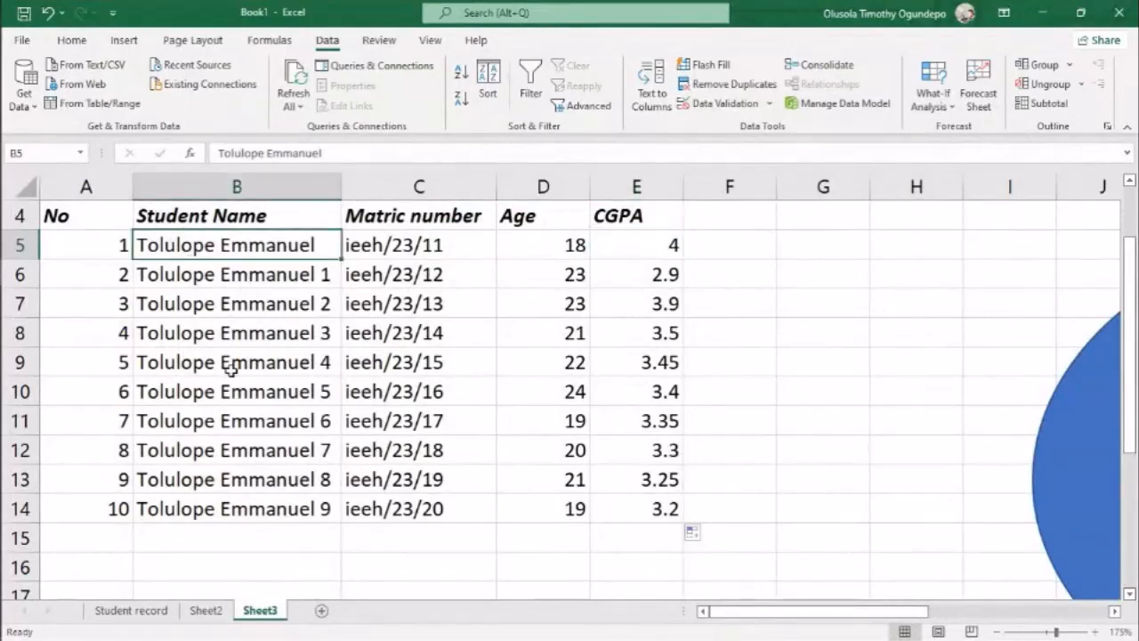
left_click(558, 249)
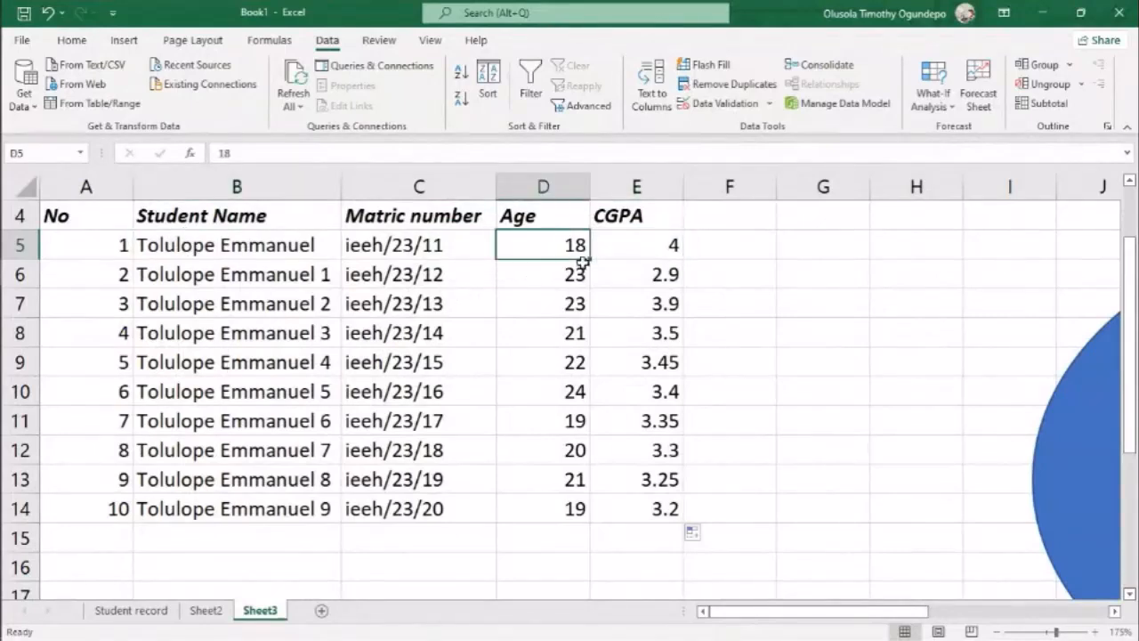
left_click(653, 250)
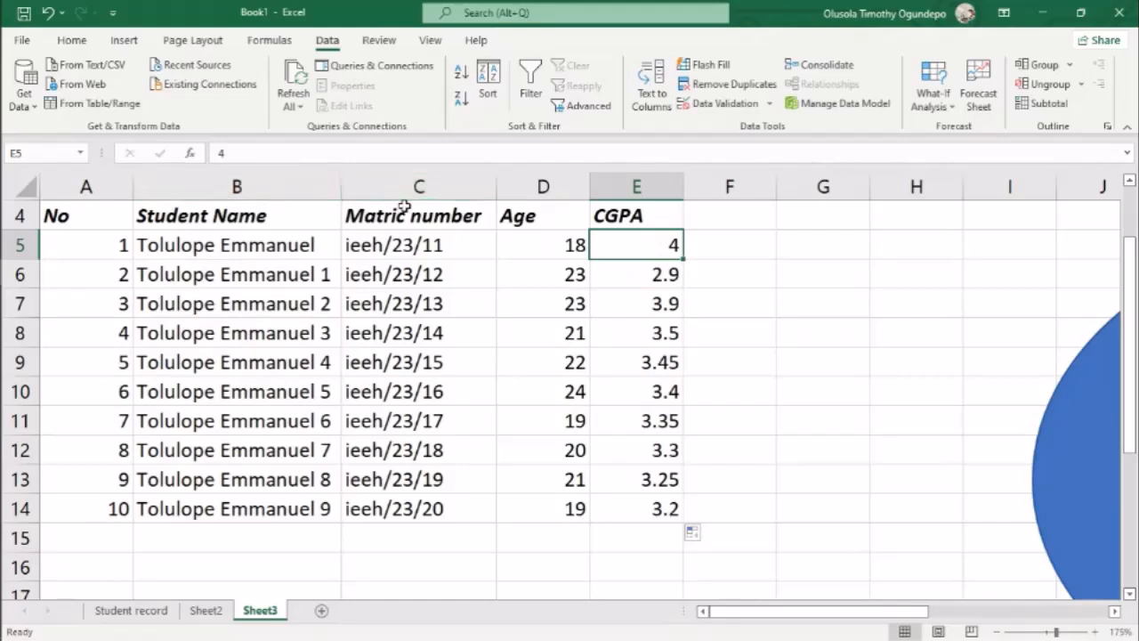
left_click(479, 187)
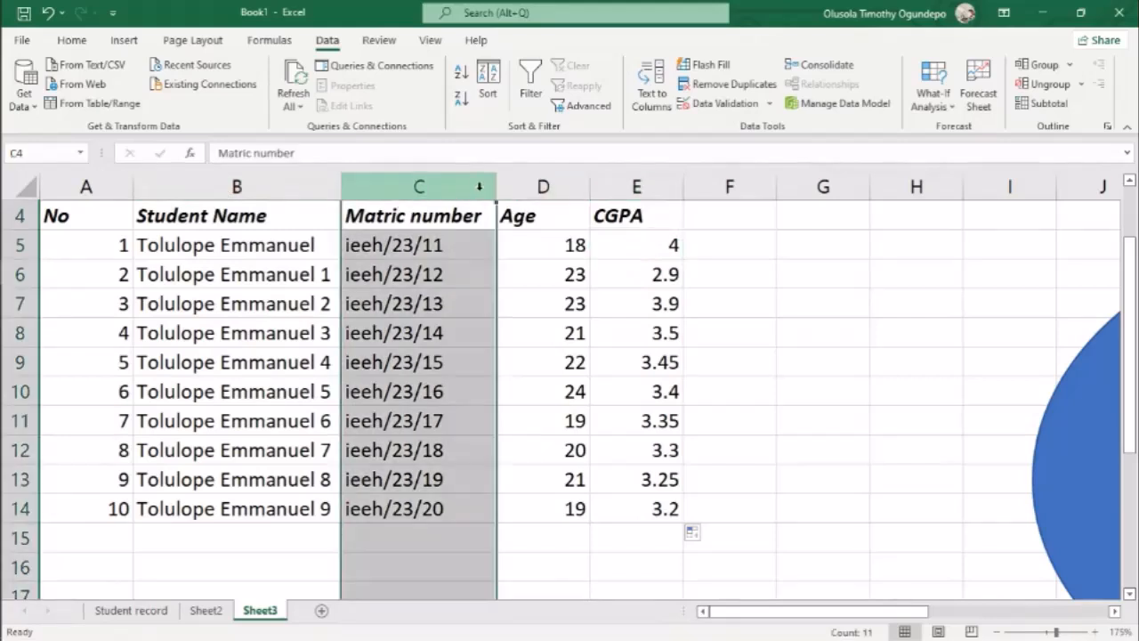
right_click(479, 187)
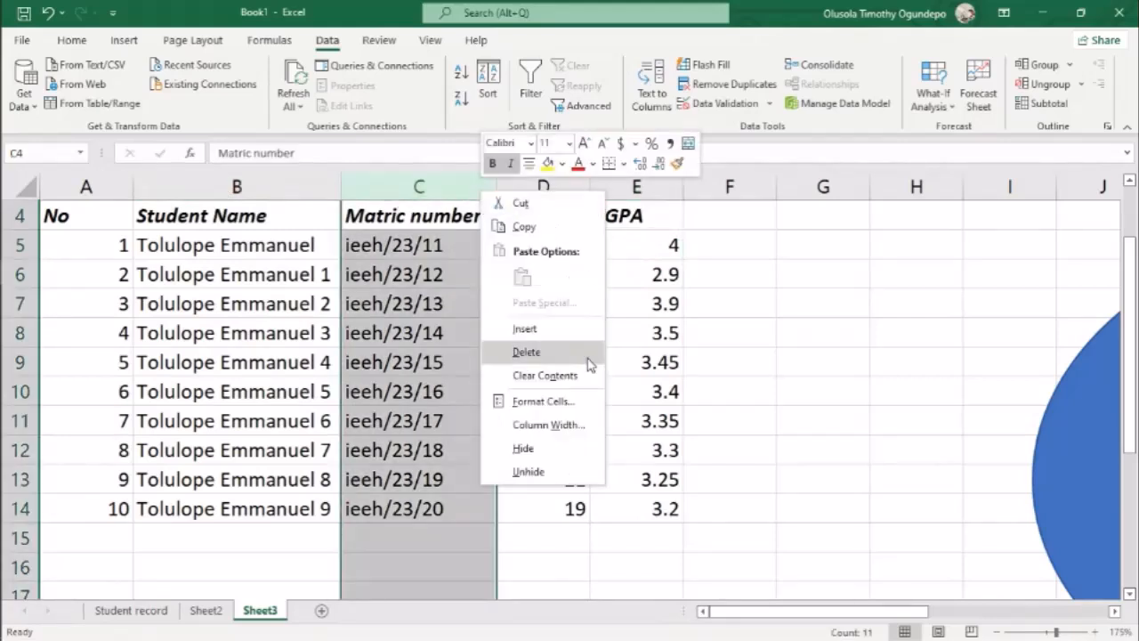
left_click(564, 331)
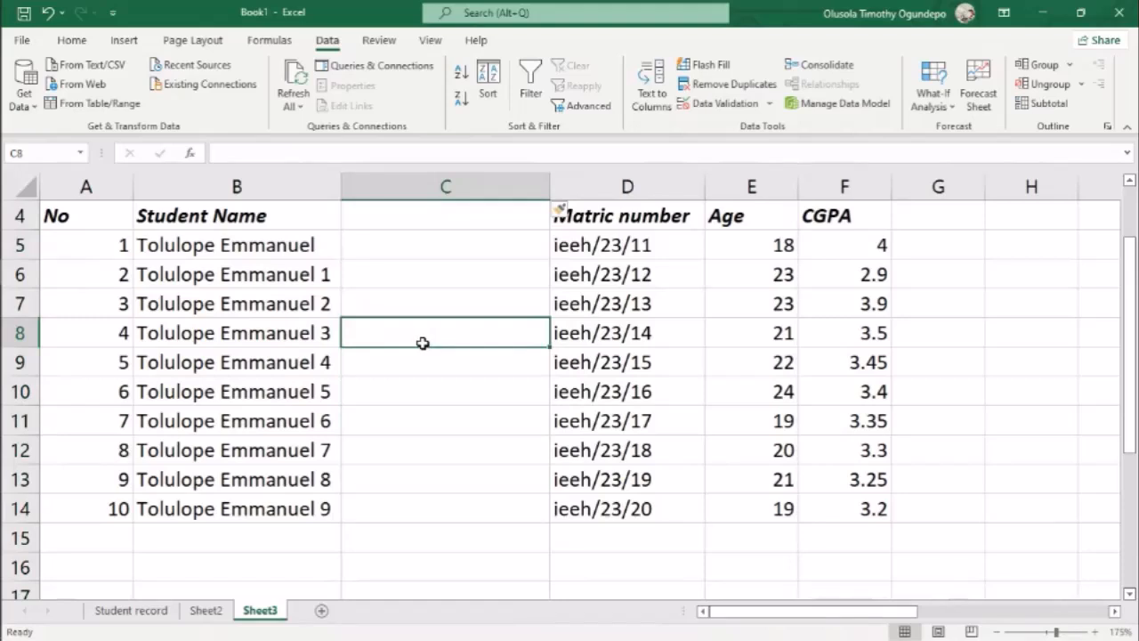
key("ctrl+space")
key("ctrl+minus")
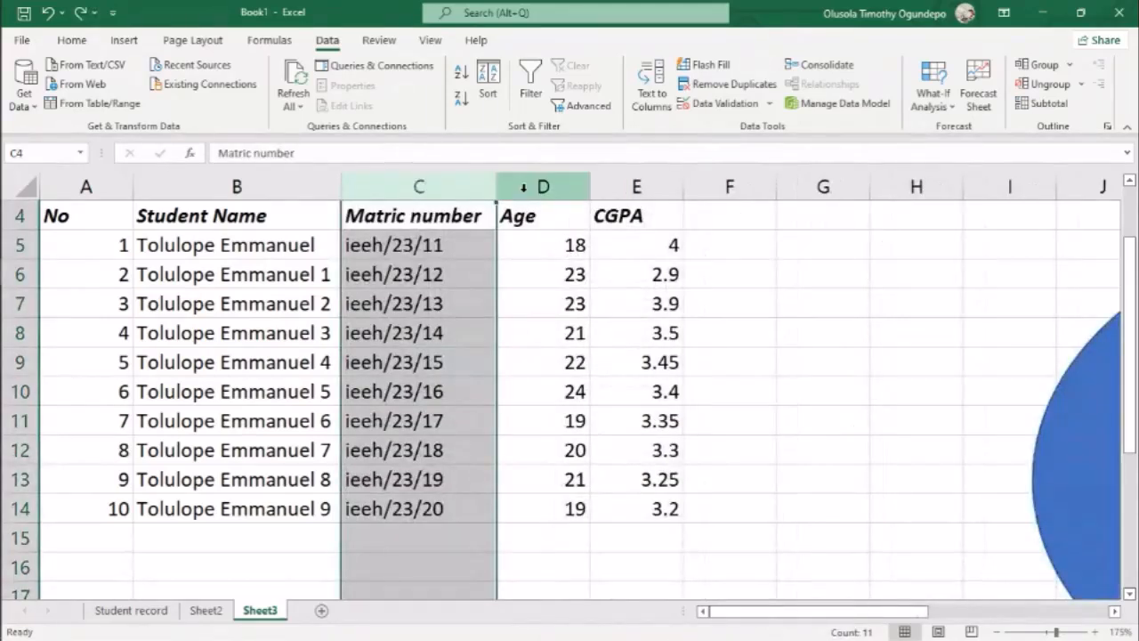
left_click(516, 263)
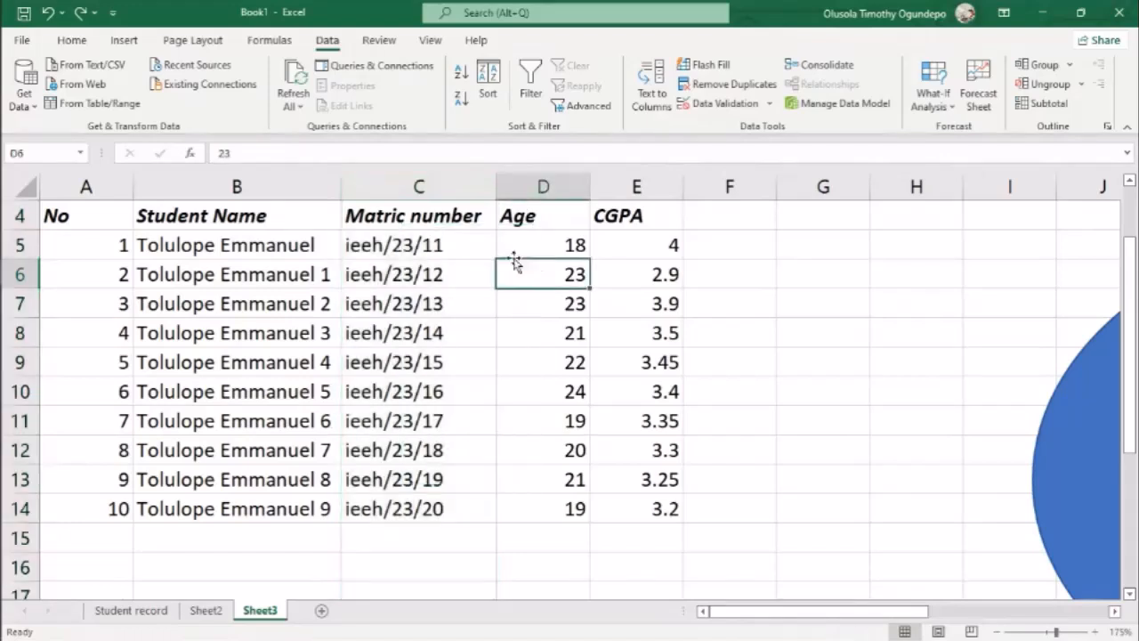
left_click(407, 186)
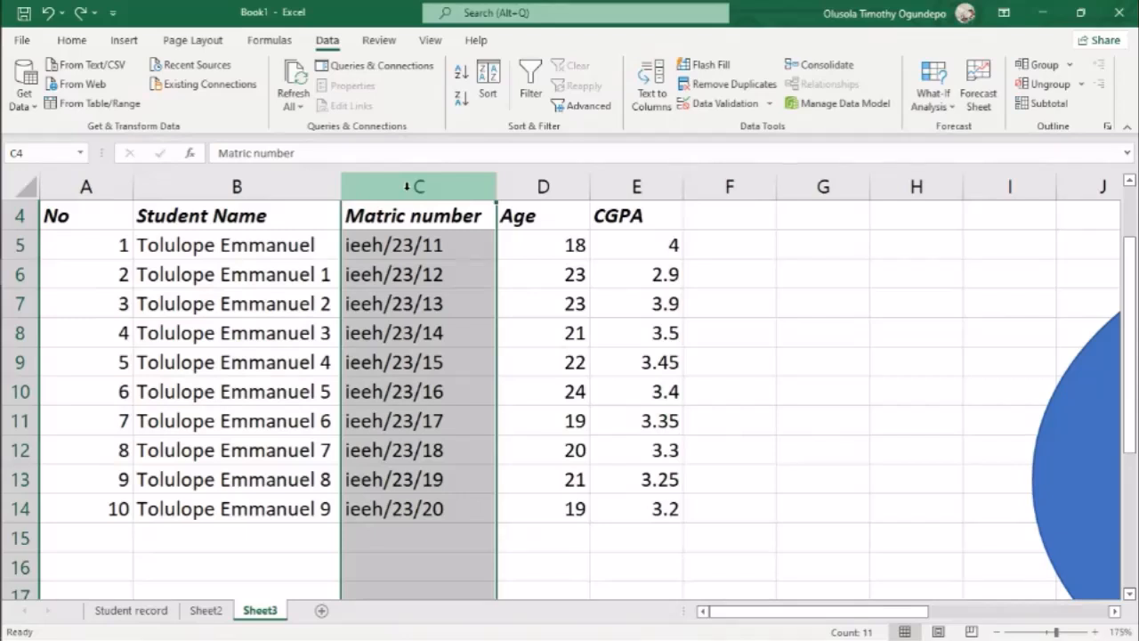
right_click(406, 186)
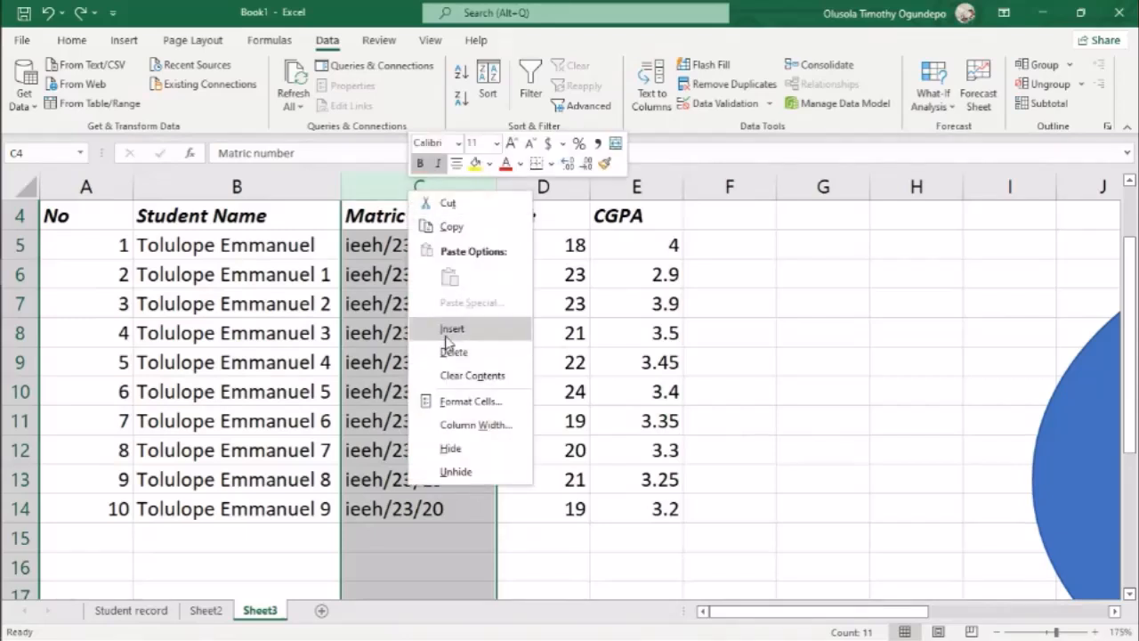
left_click(448, 329)
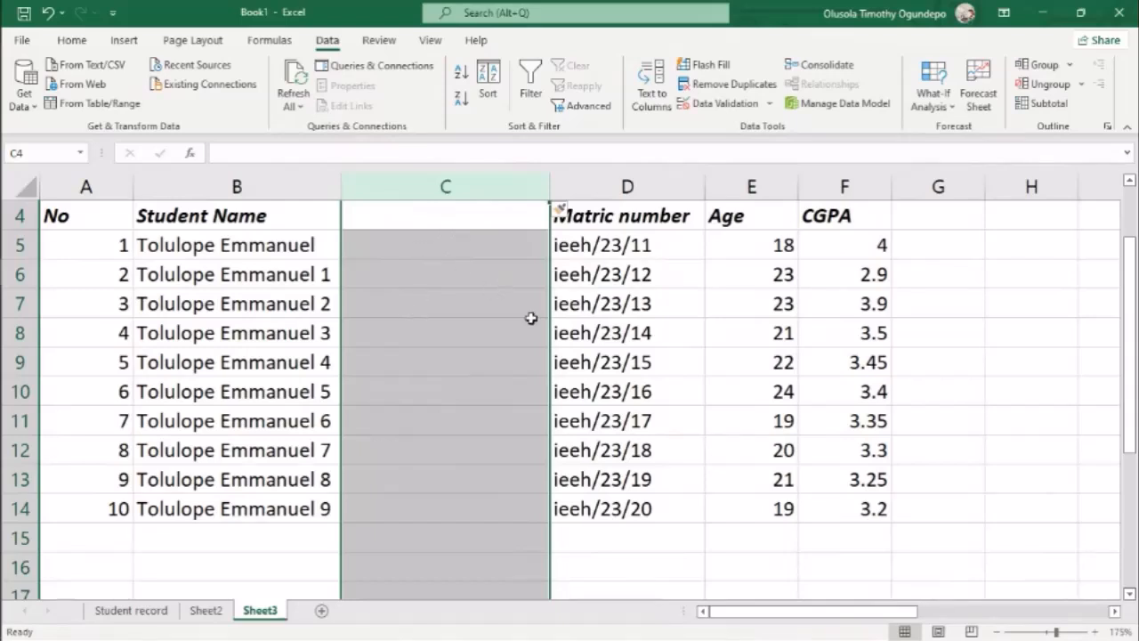
key("ctrl+z")
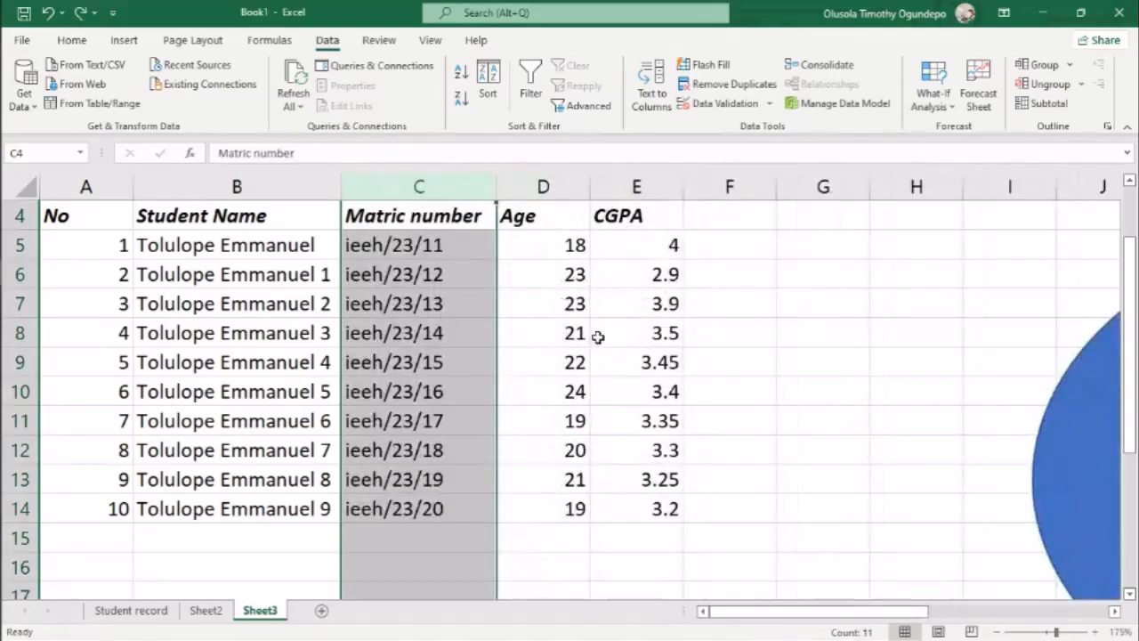
Insert a blank column D before Age and select its header cell D4.
left_click(543, 187)
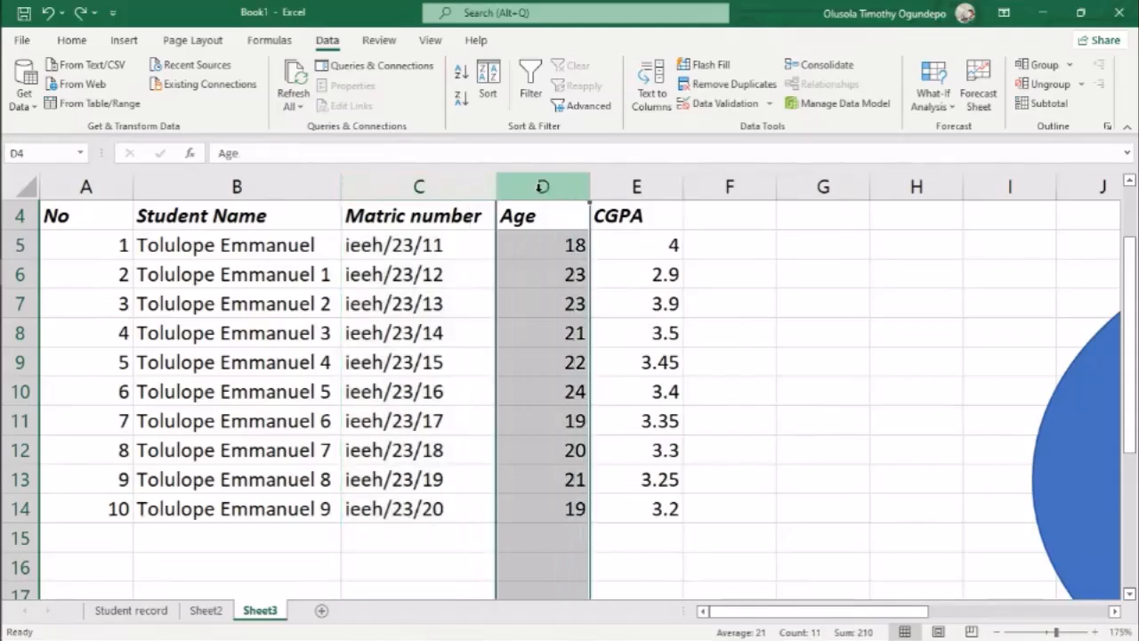
right_click(543, 187)
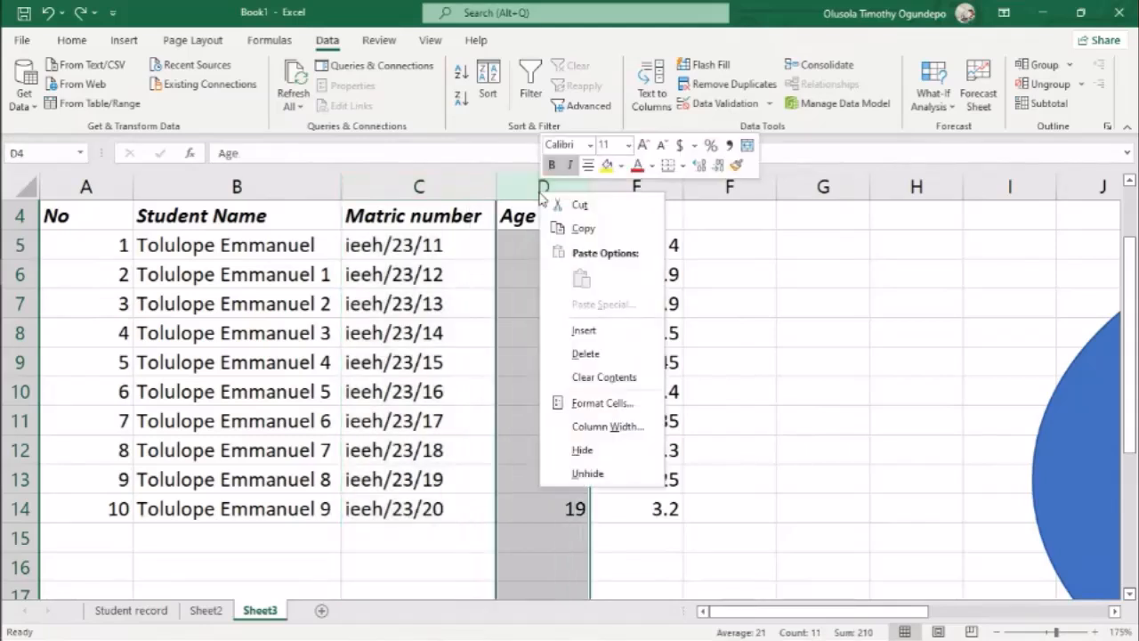
left_click(592, 331)
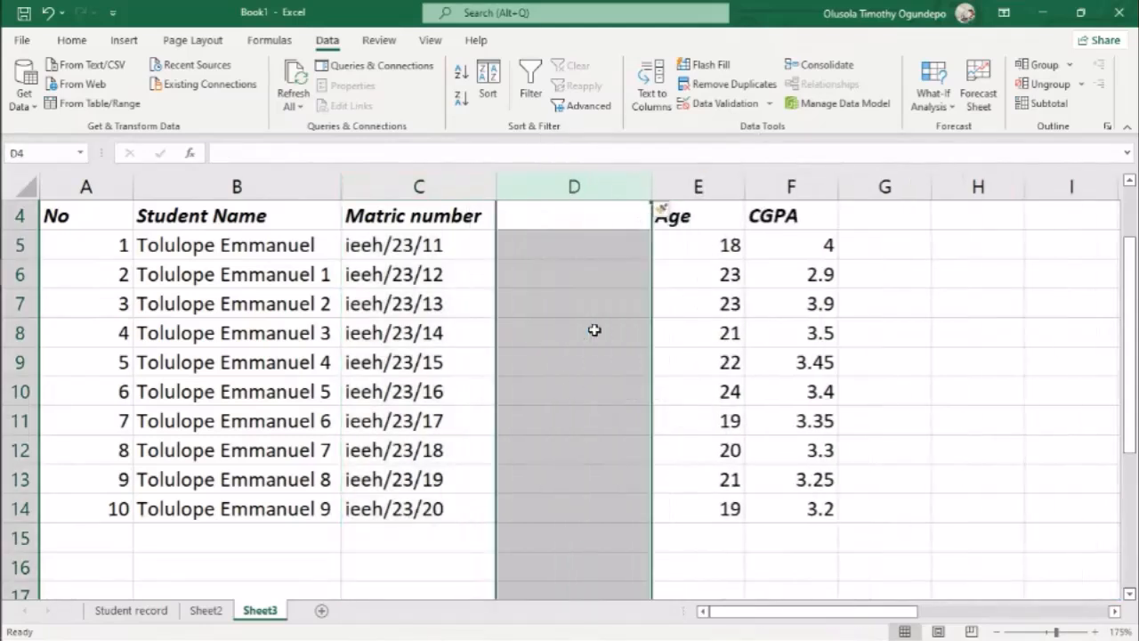
left_click(594, 327)
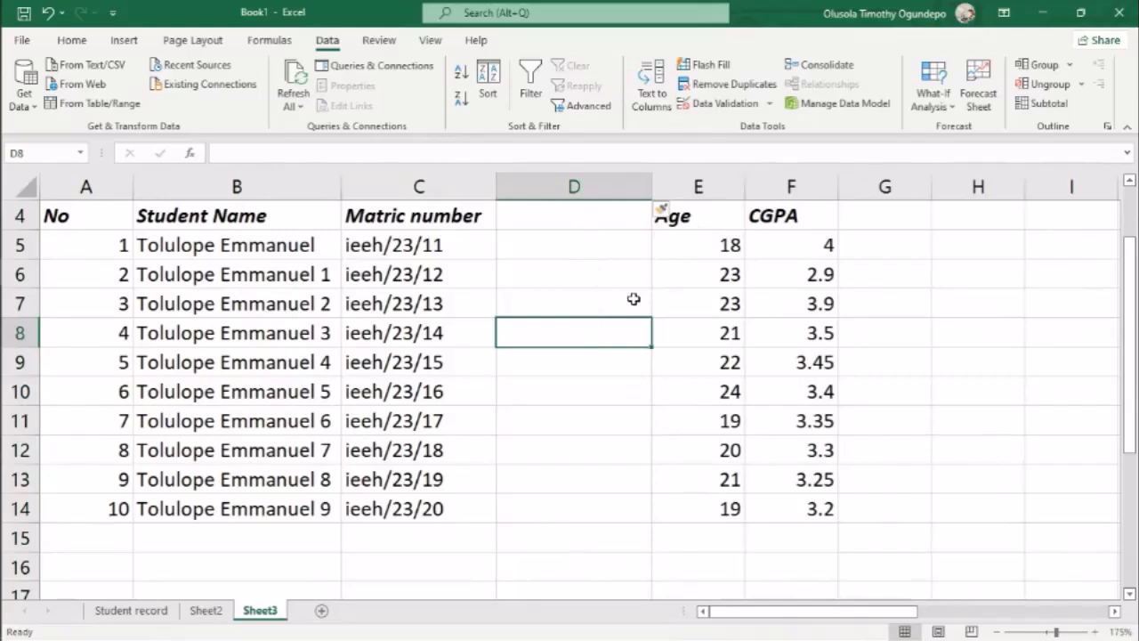
left_click(124, 41)
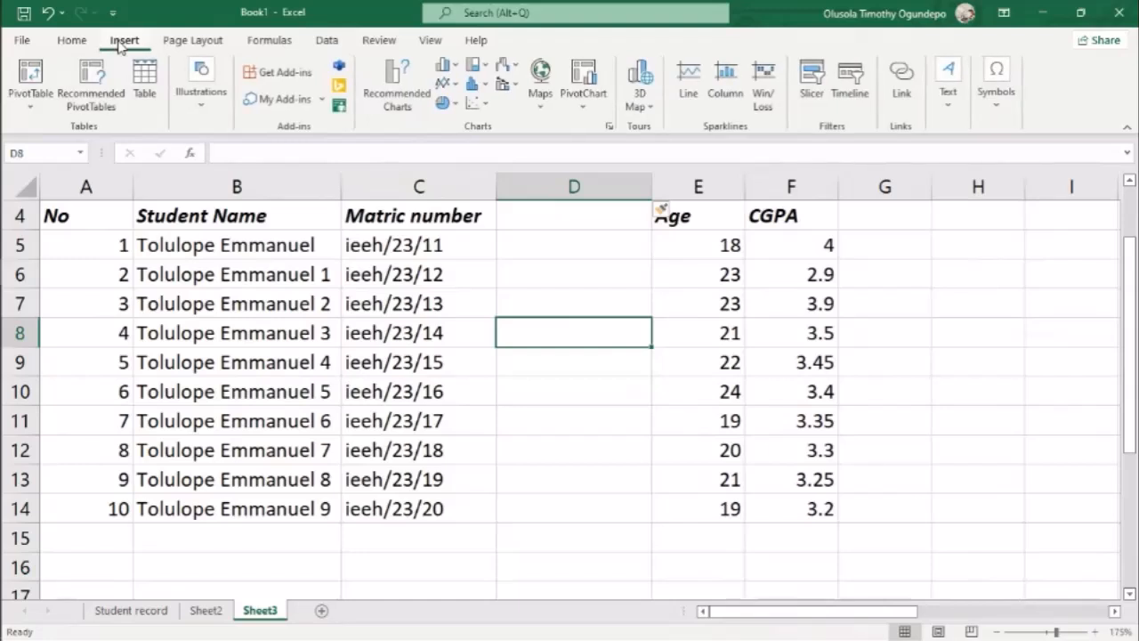
left_click(80, 41)
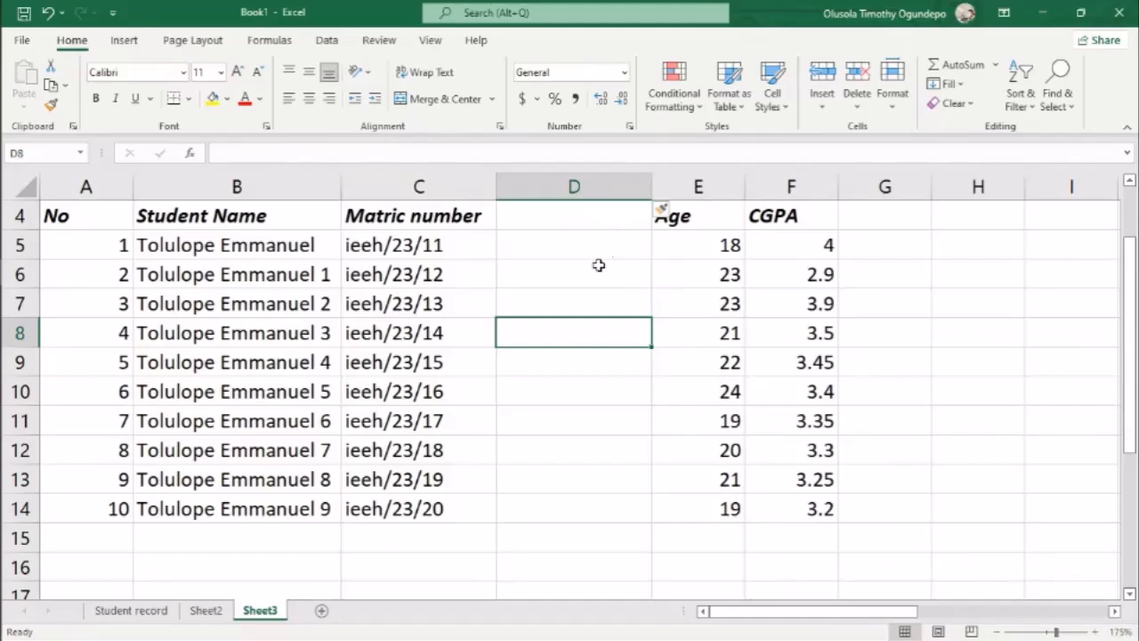
key("Up")
key("Up")
left_click(570, 216)
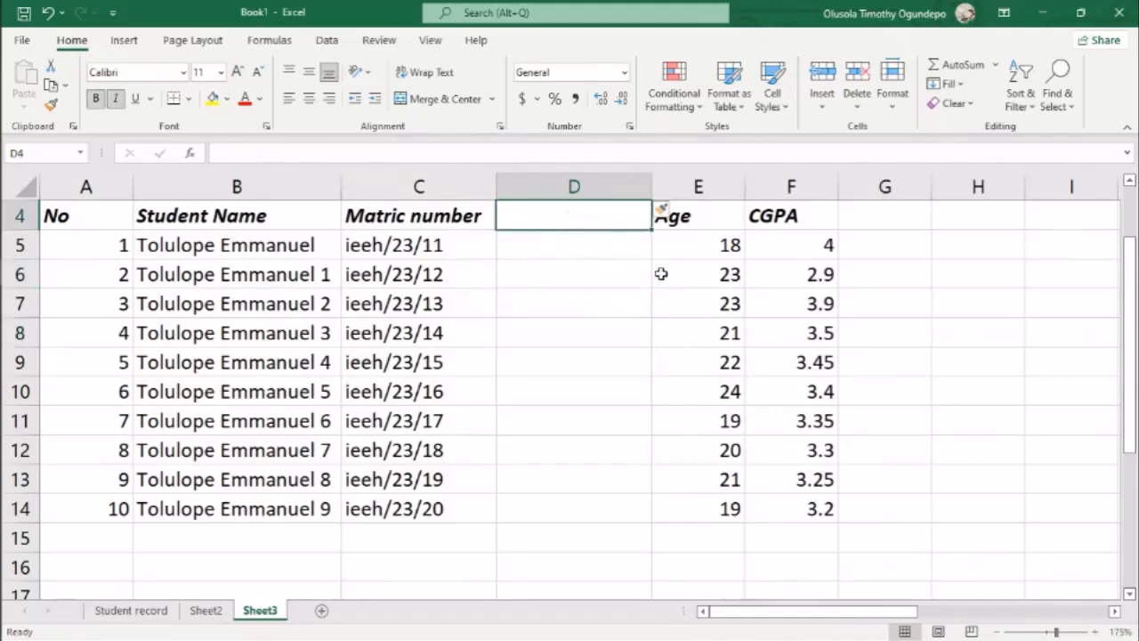
Head column D 'LastDayInSch' and enter Feb 02, 2019 in D5, shown as 2-Feb-19.
type("LastDayInSch")
key("Return")
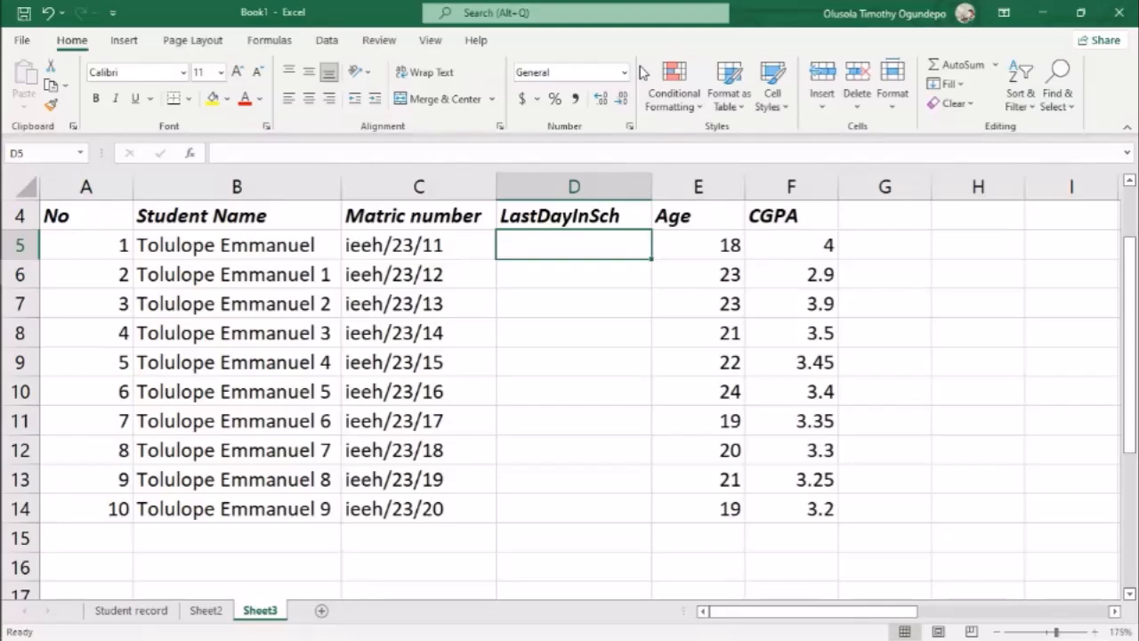
double_click(560, 250)
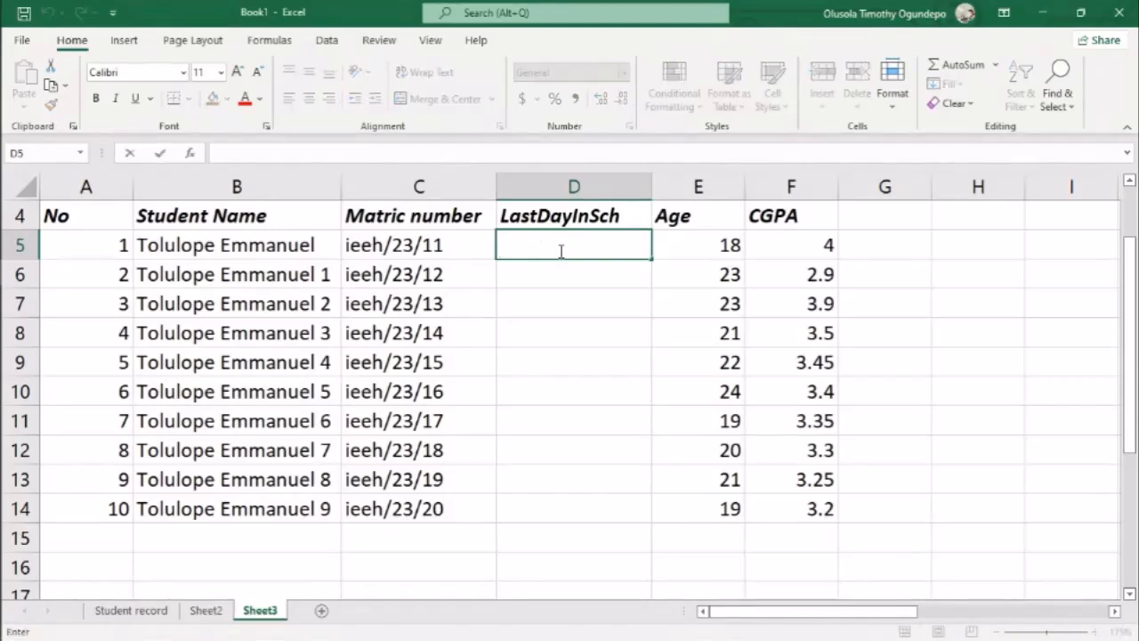
type("Feb 02")
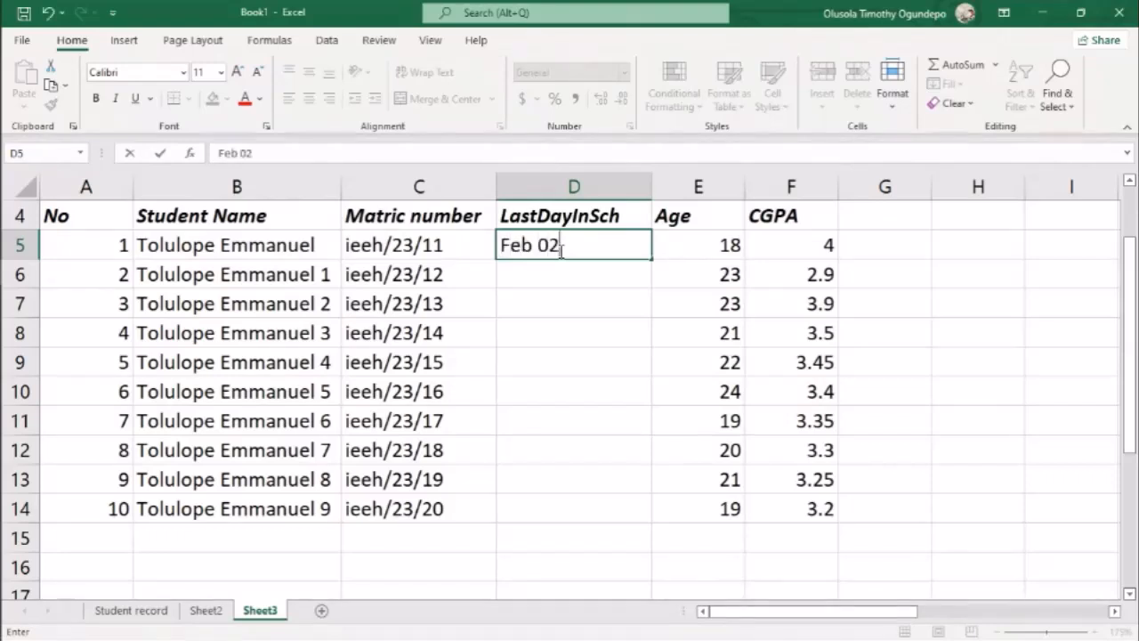
type(", 2019")
key("Return")
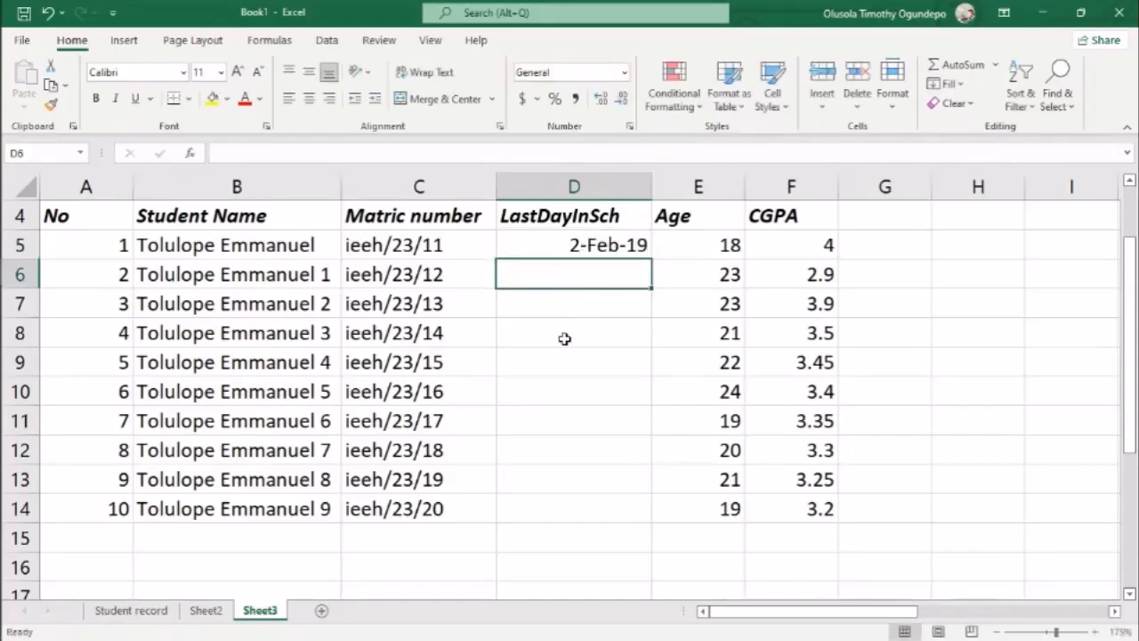
left_click(575, 247)
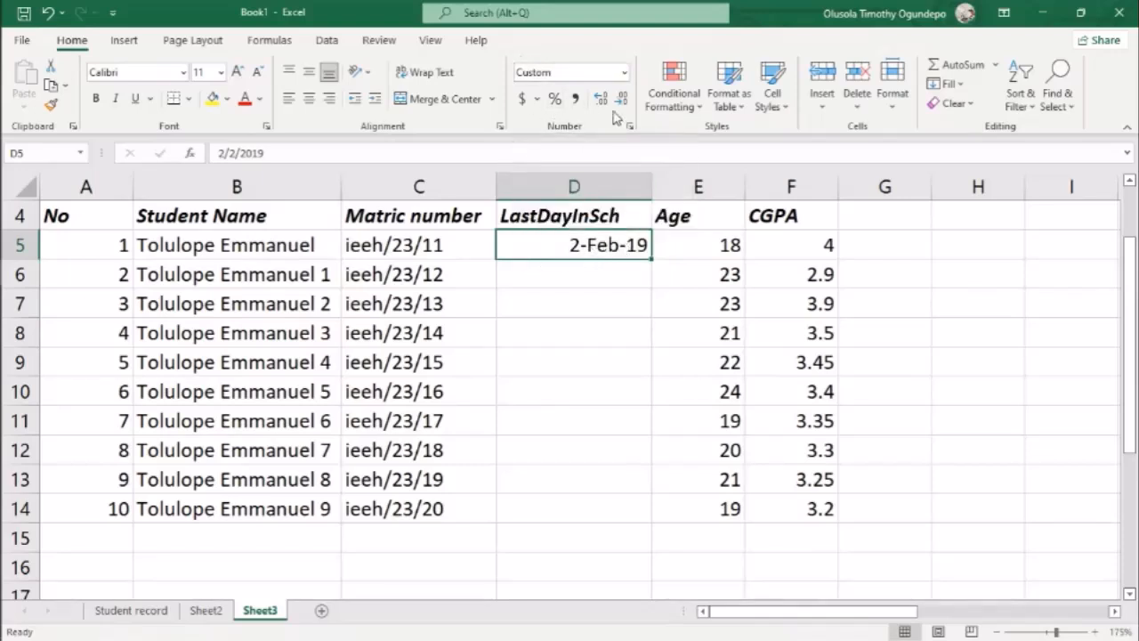
left_click(624, 75)
left_click(624, 75)
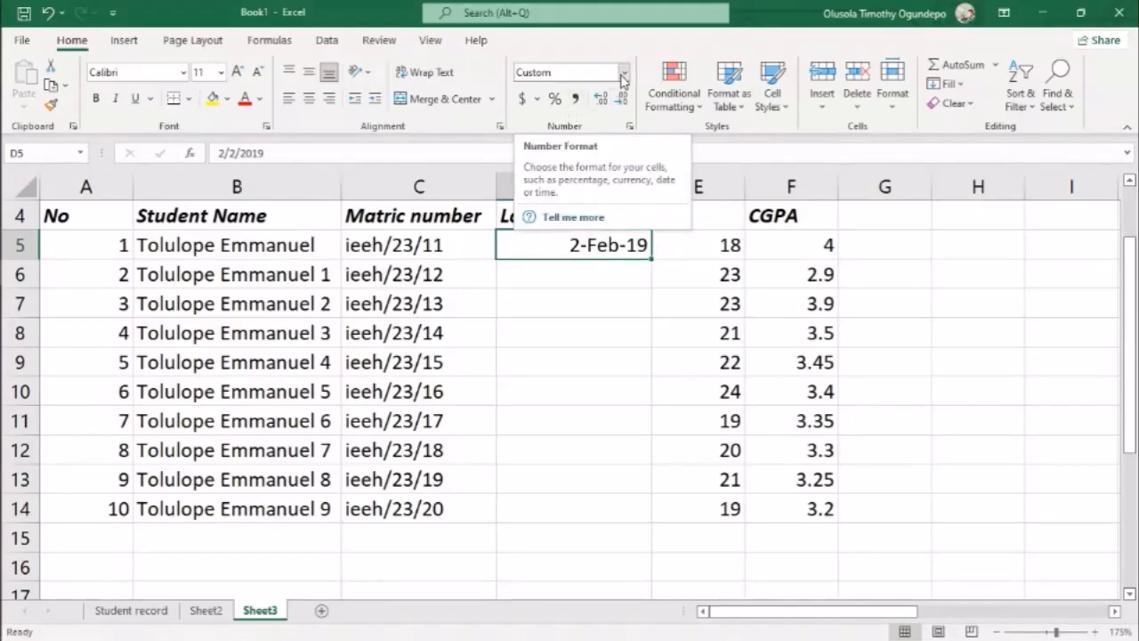
left_click(175, 246)
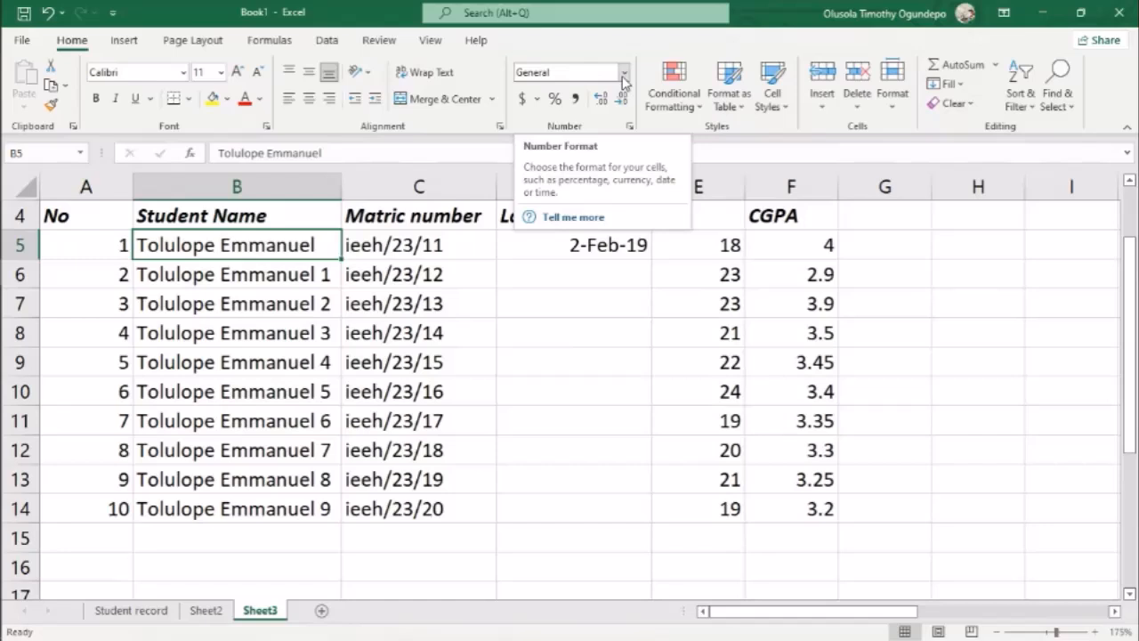
left_click(427, 247)
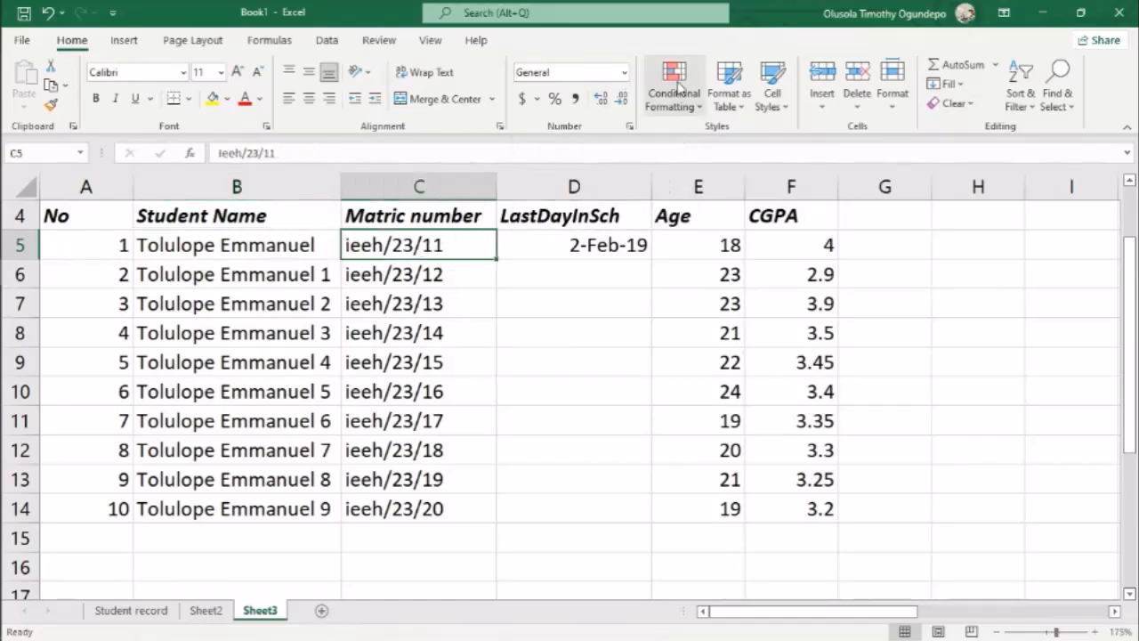
left_click(624, 72)
left_click(624, 72)
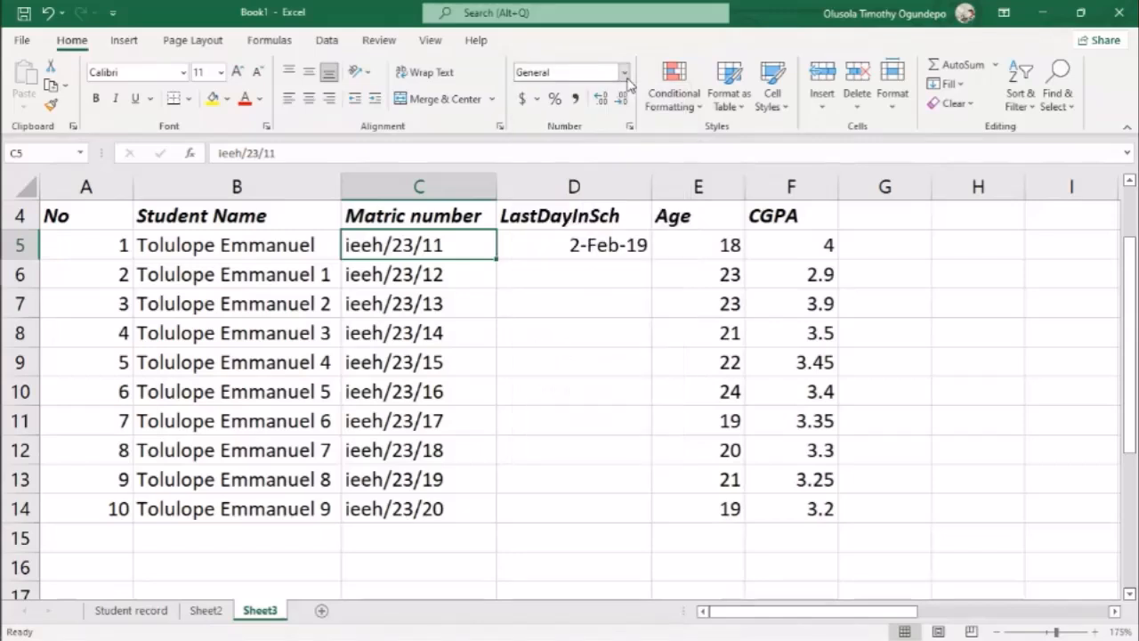
left_click(236, 246)
left_click_drag(236, 246, 235, 506)
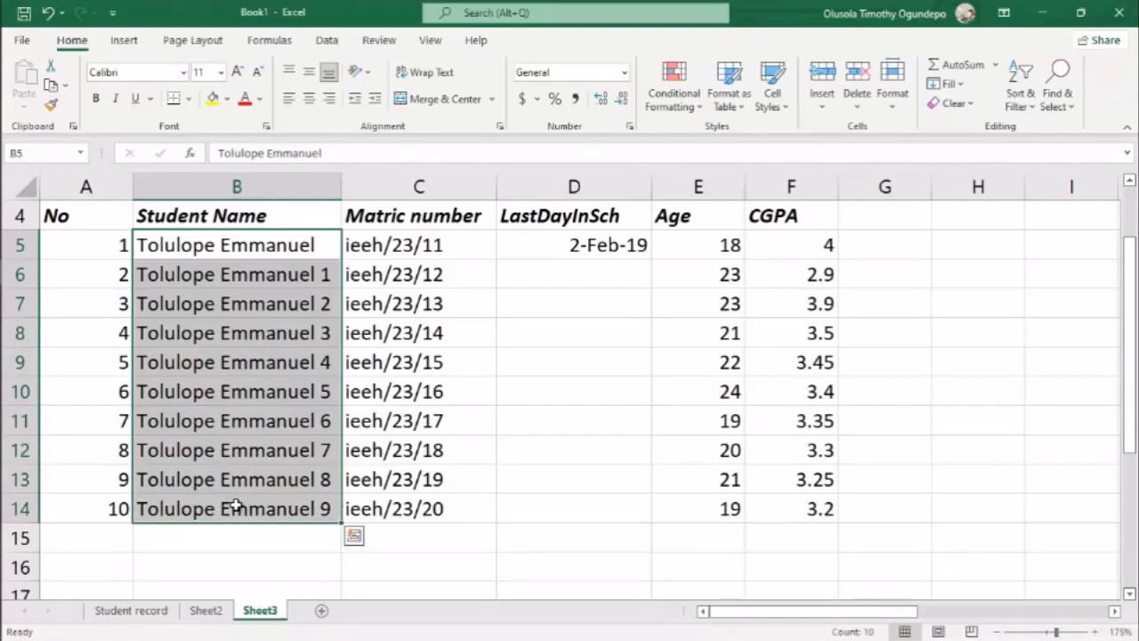
Apply the Text number format to the student names in B5:B14.
left_click(625, 73)
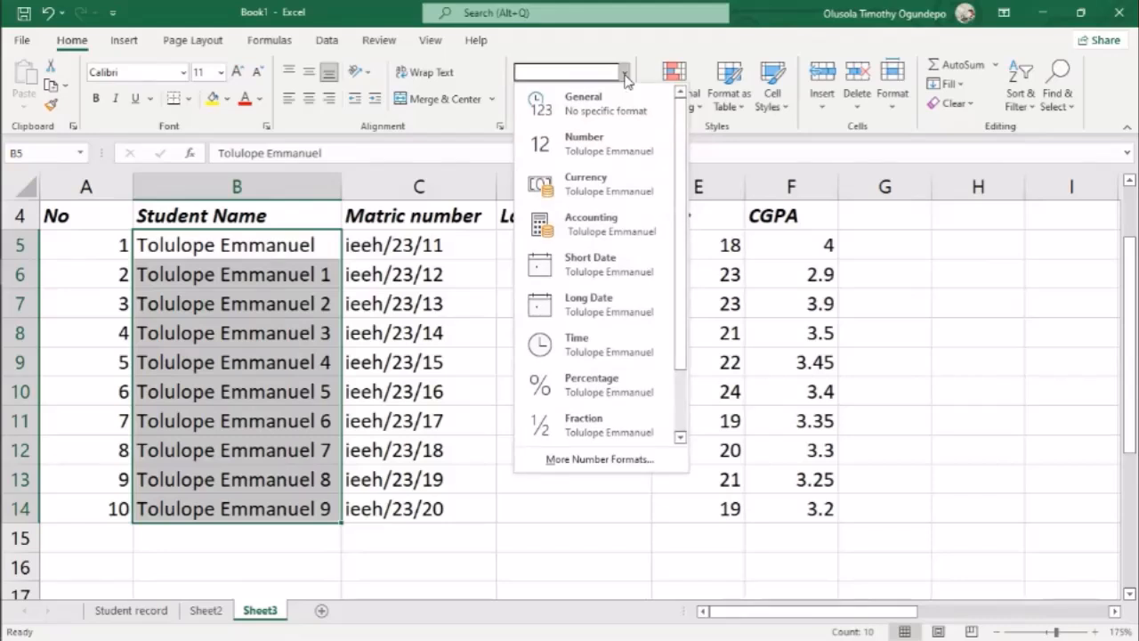
scroll(625, 263, "down", 2)
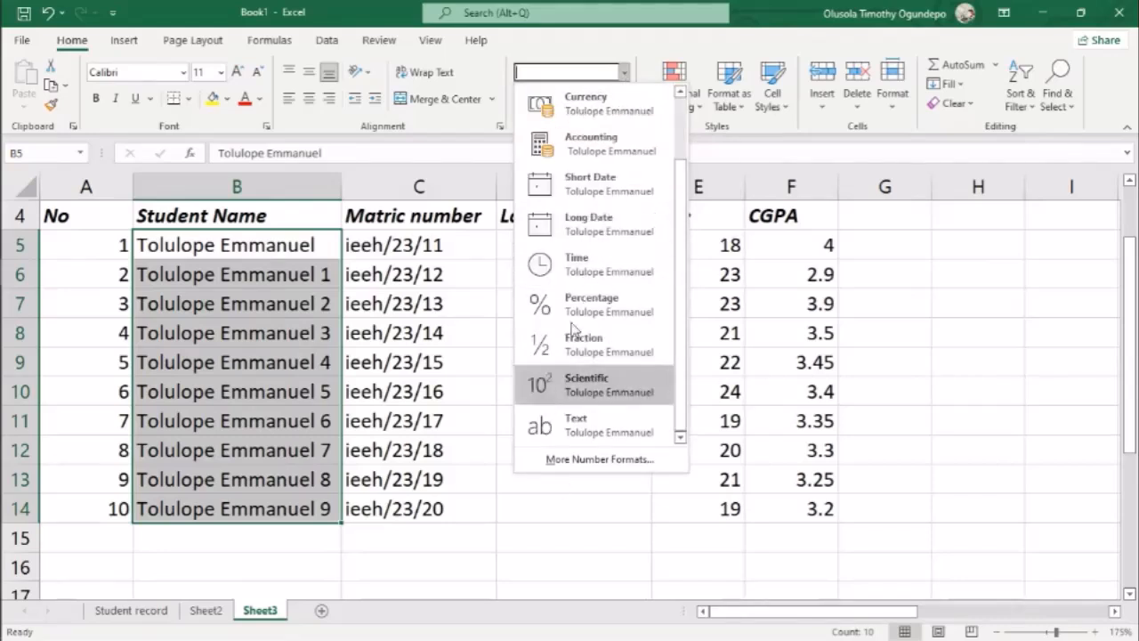
left_click(596, 429)
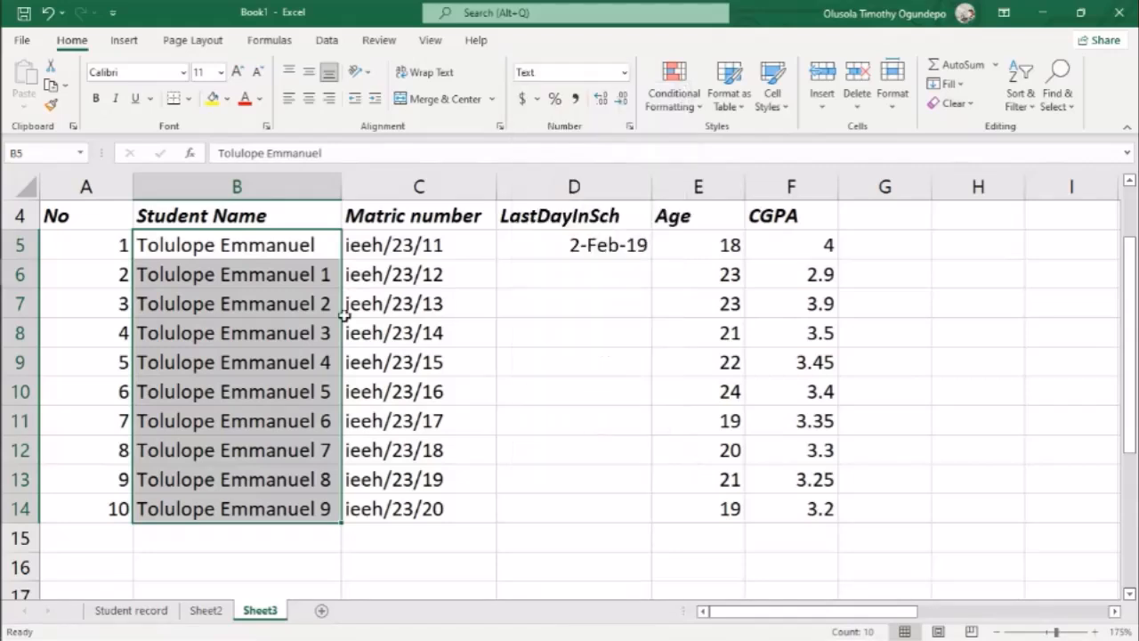
left_click(253, 286)
left_click_drag(249, 249, 252, 263)
key("ctrl+shift+Down")
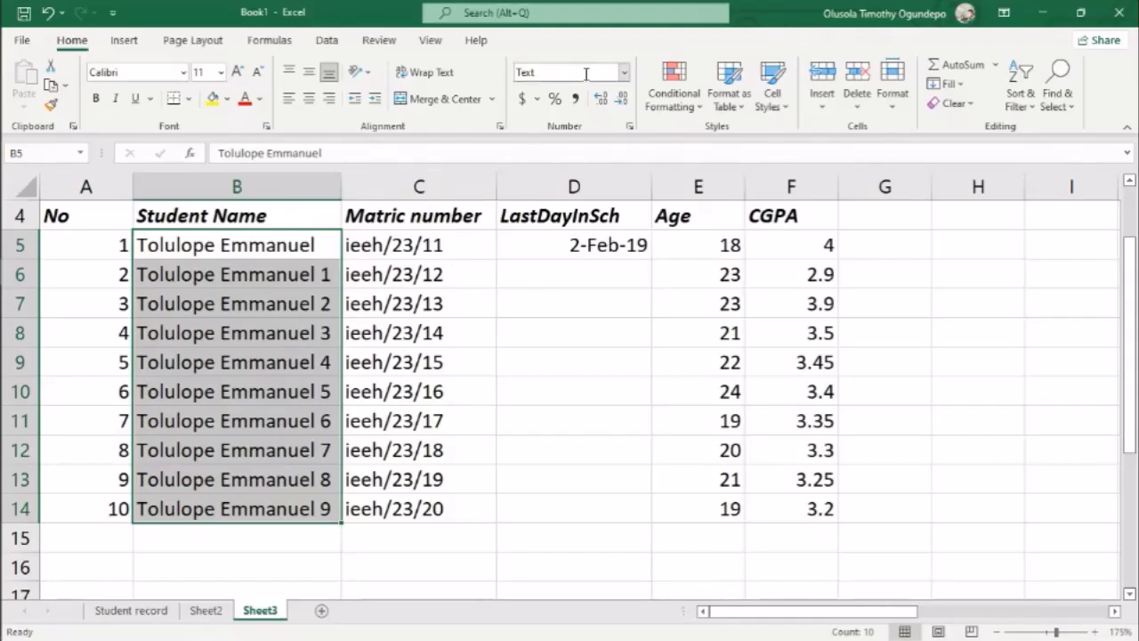
left_click(420, 244)
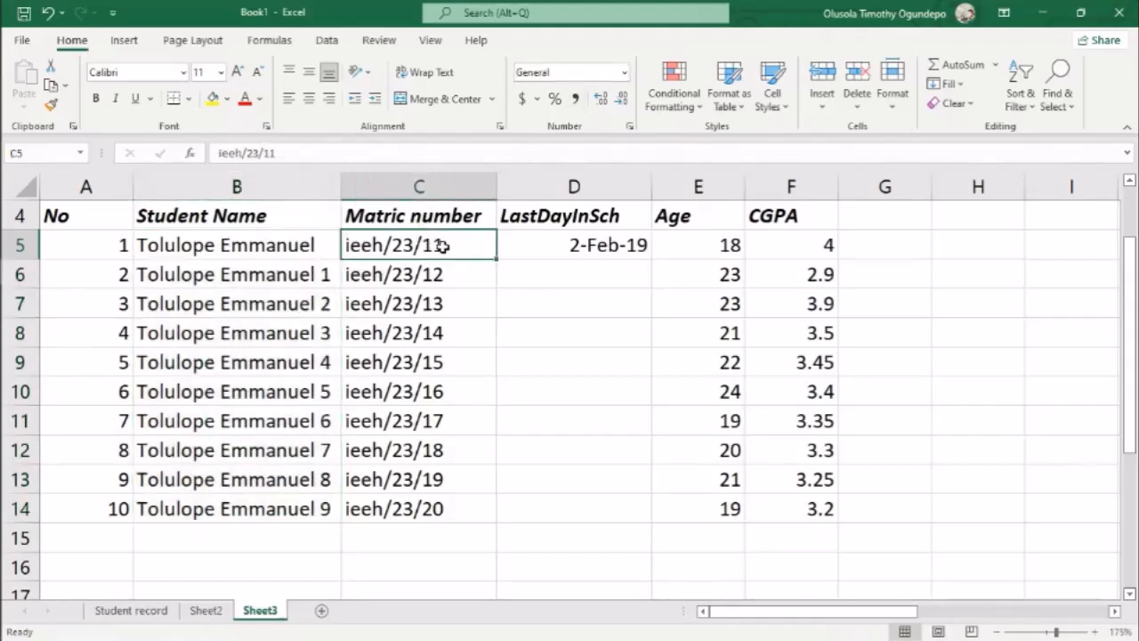
left_click(608, 246)
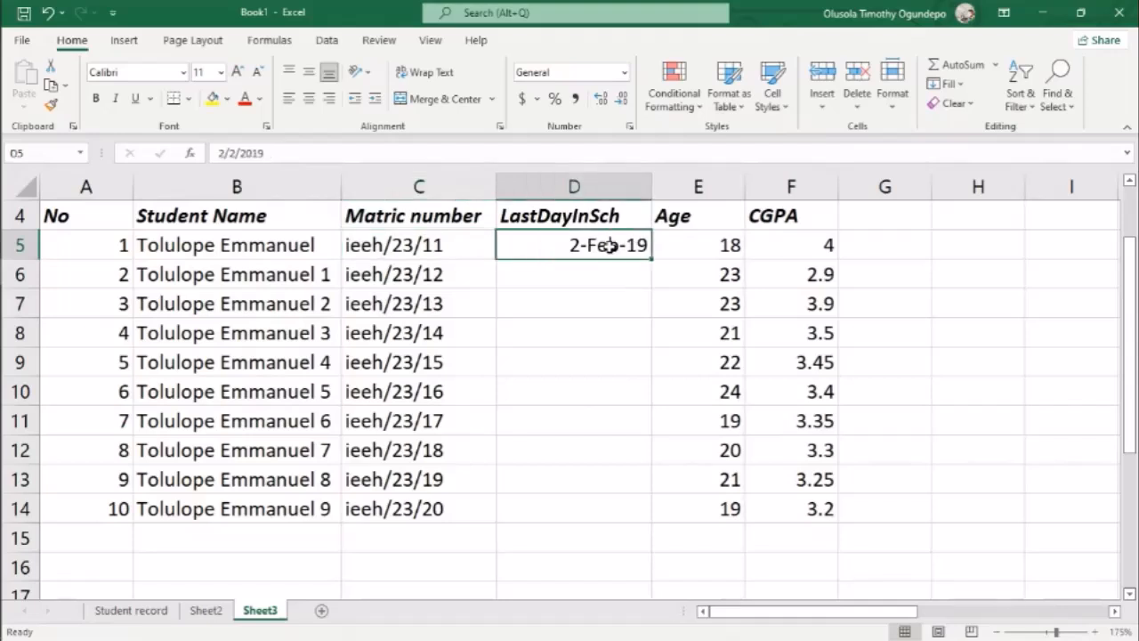
left_click(626, 73)
Open More Number Formats for D5 and choose the custom m/d/yyyy pattern.
scroll(629, 373, "down", 1)
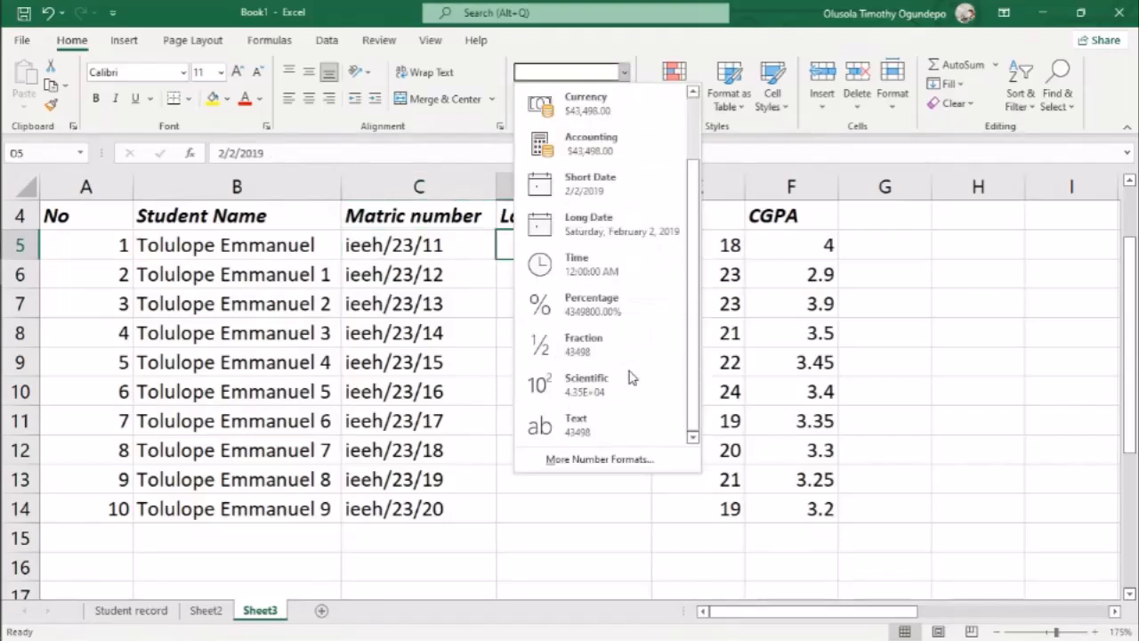
scroll(595, 338, "up", 1)
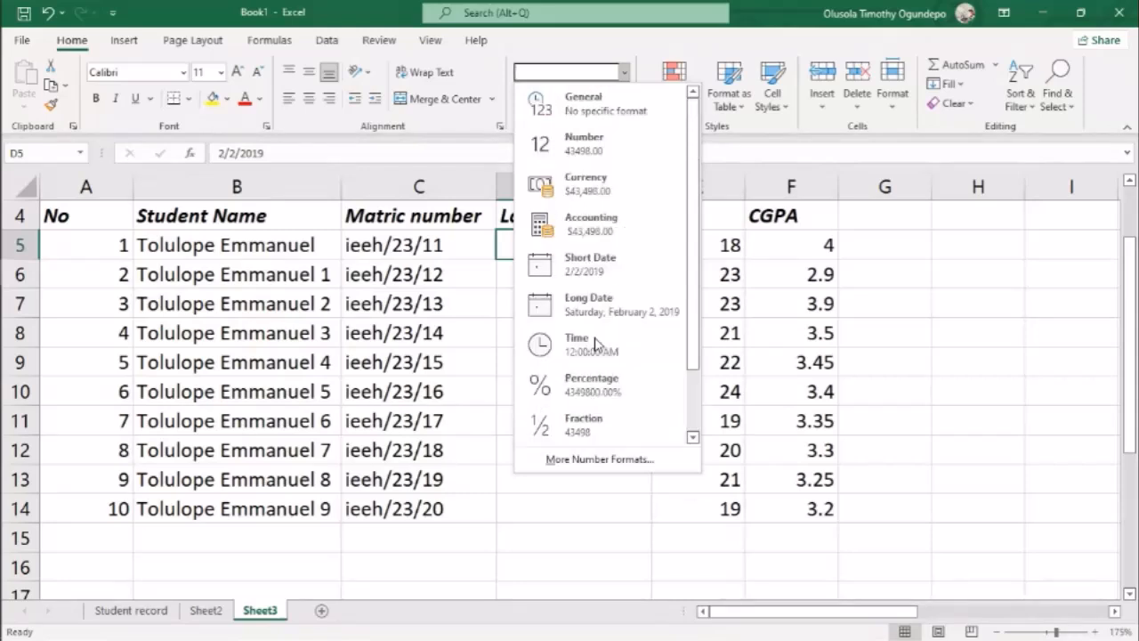
left_click(590, 464)
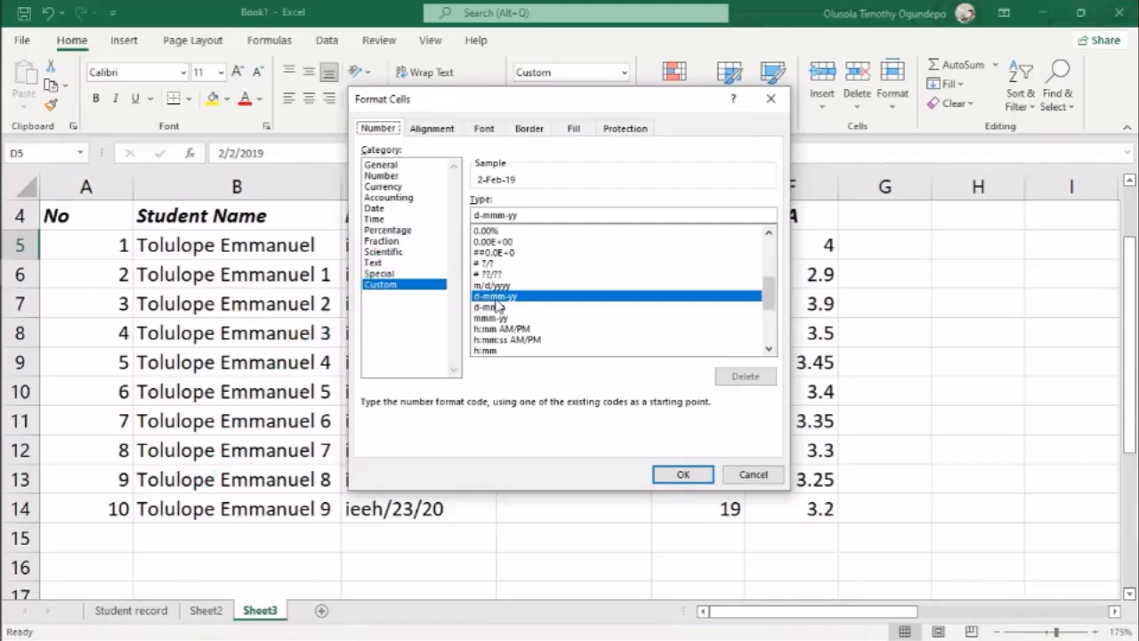
left_click_drag(489, 106, 827, 108)
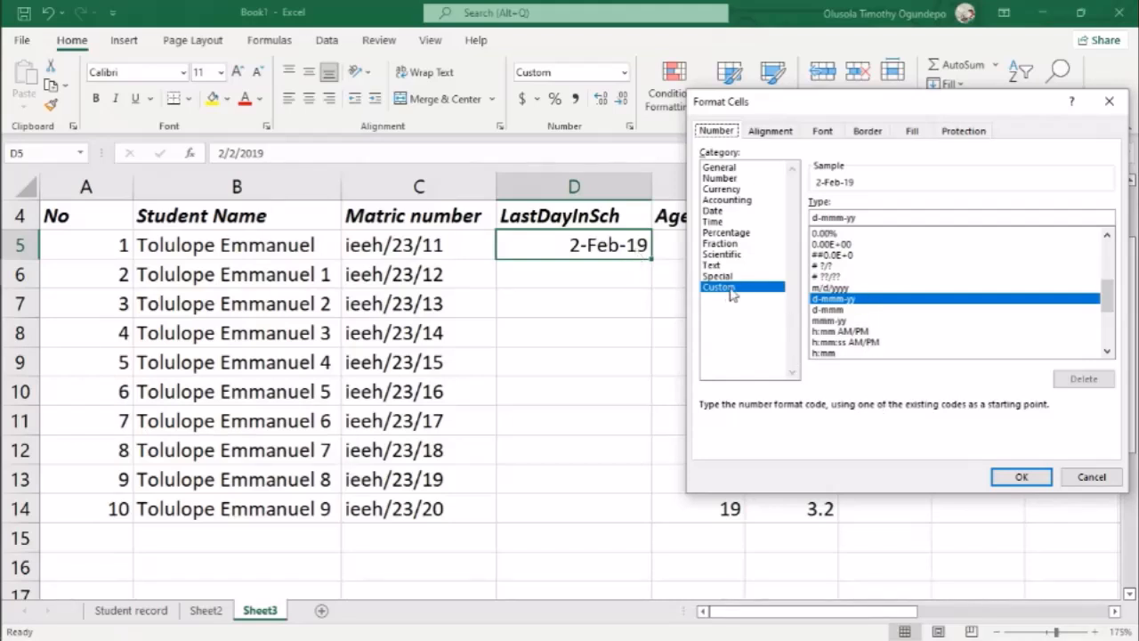
left_click(836, 289)
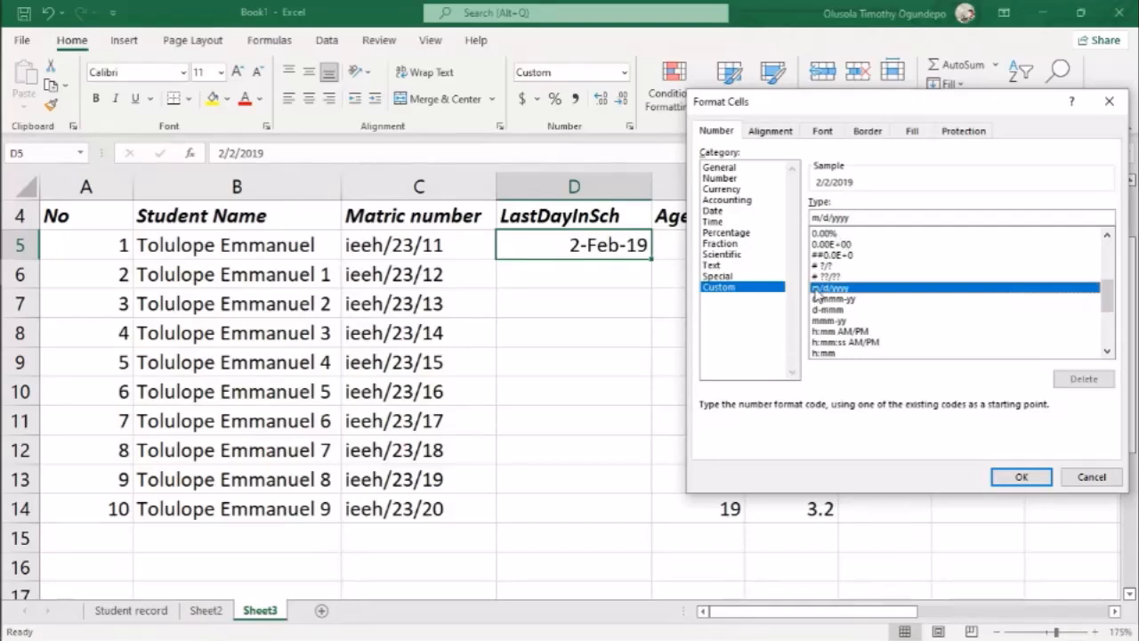
Edit the custom format code toward dd/mm/yyyy, then view the built-in Date category.
scroll(860, 334, "up", 5)
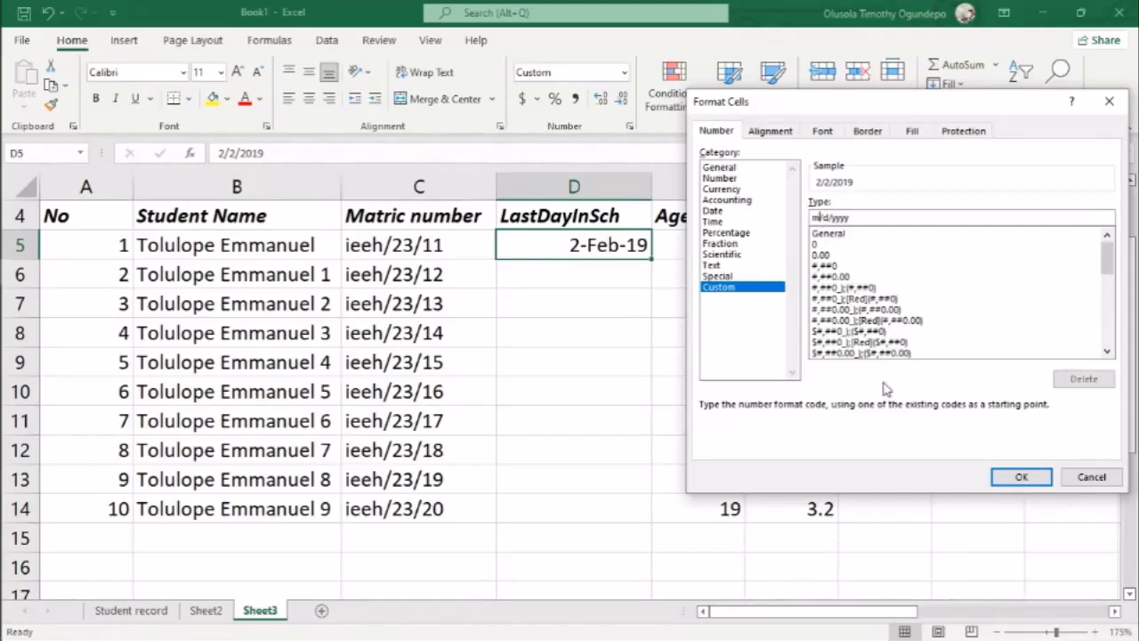
key("BackSpace")
type("dd")
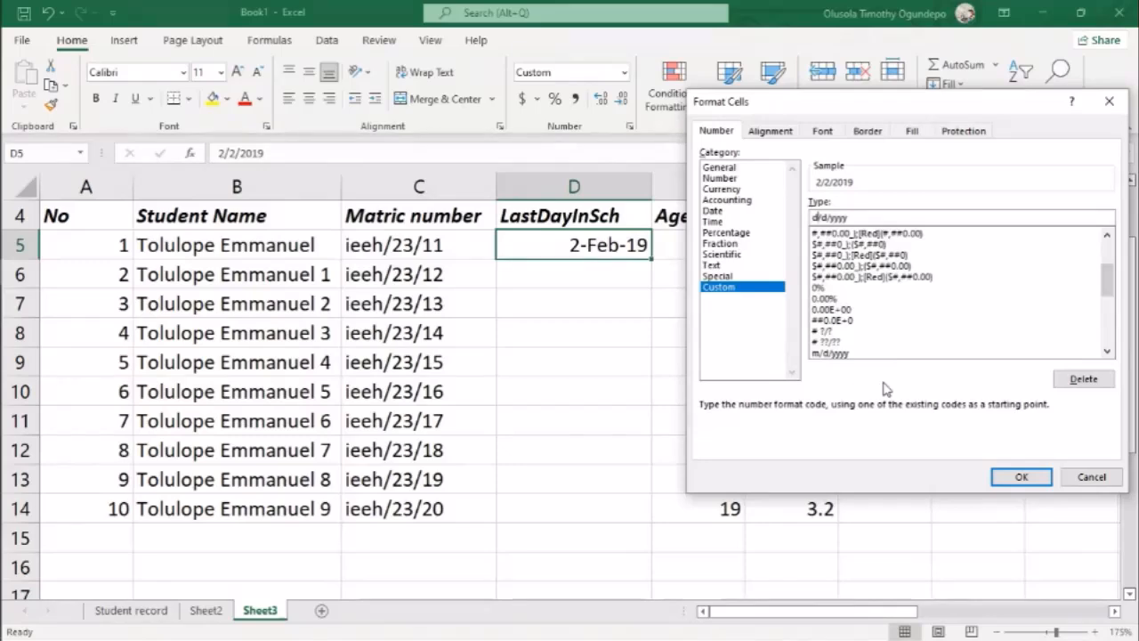
key("Right")
key("Delete")
type("mm")
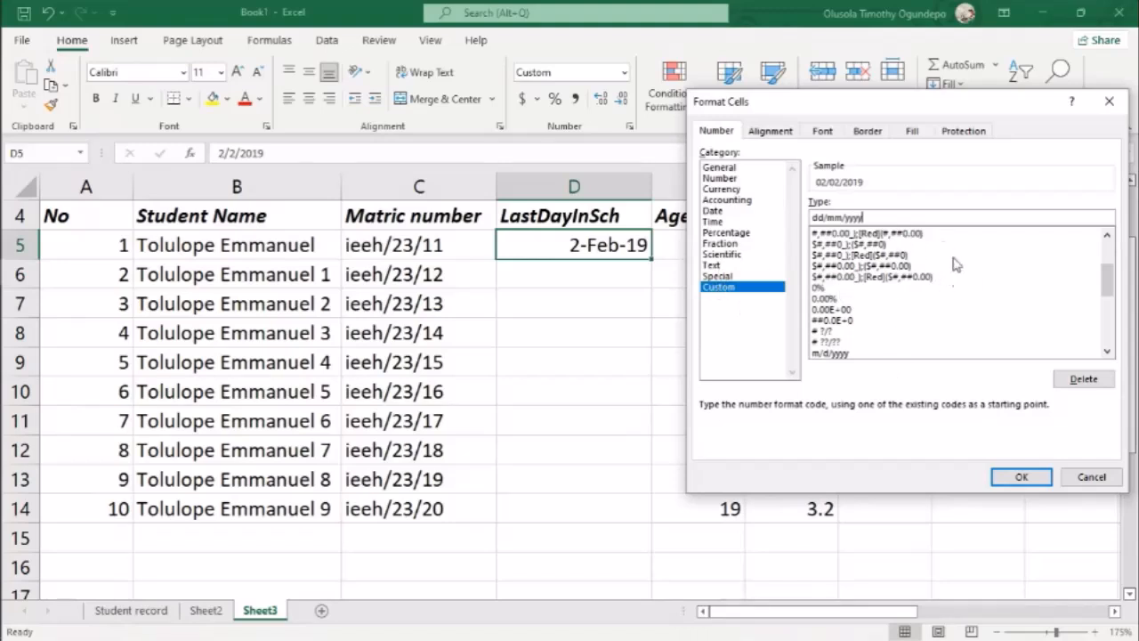
scroll(890, 344, "down", 1)
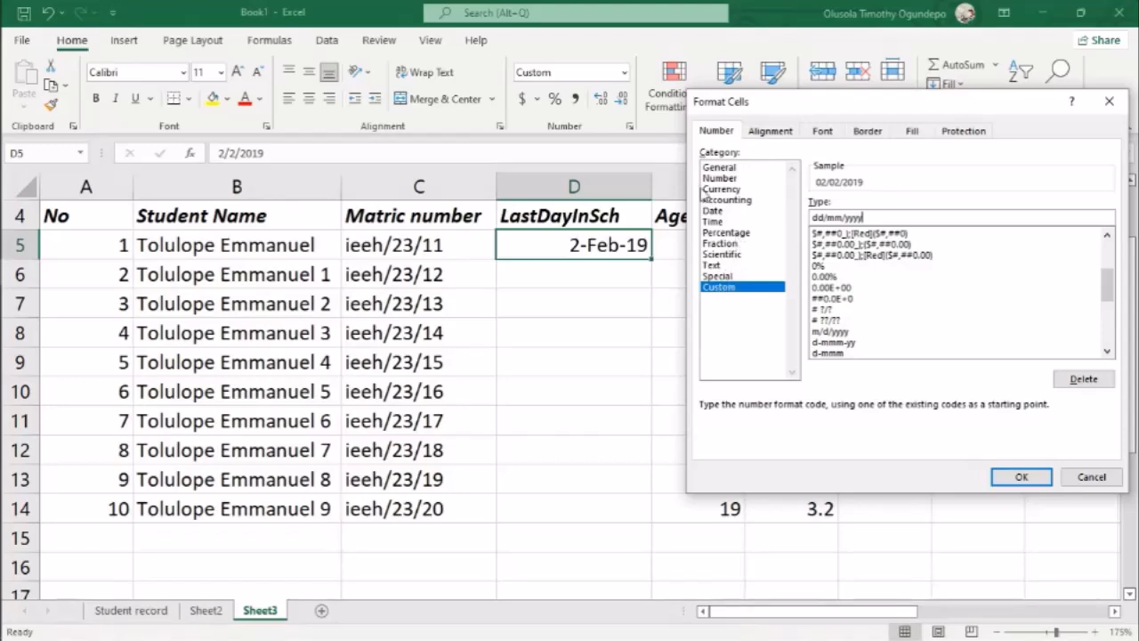
left_click(721, 212)
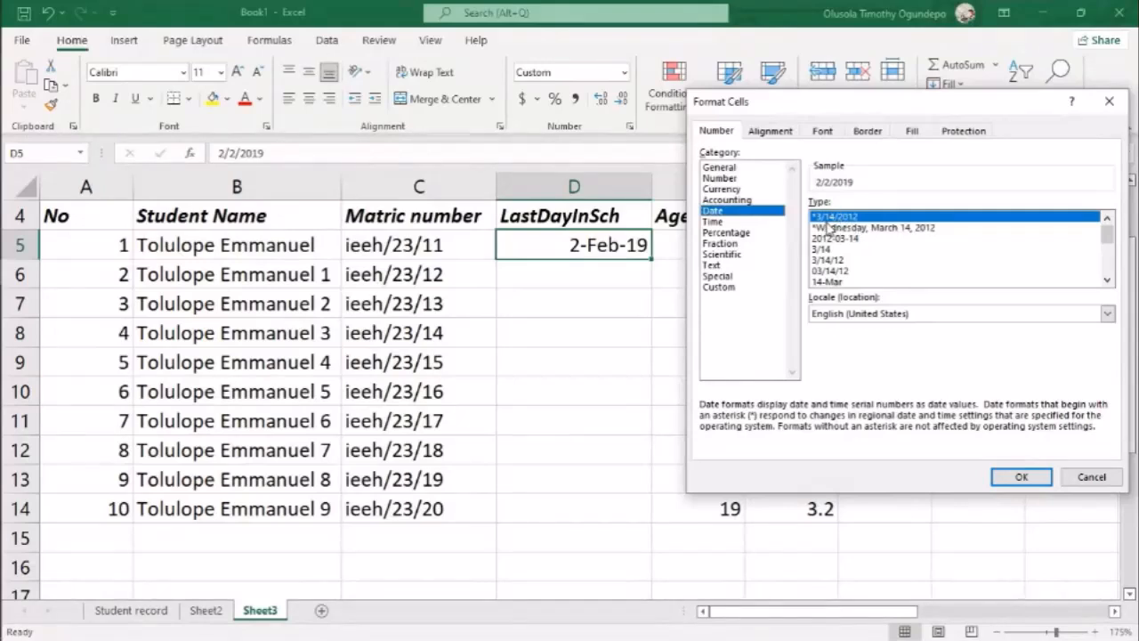
Apply the 14-Mar-2012 date format to D5 so it shows 2-Feb-2019.
key("Down")
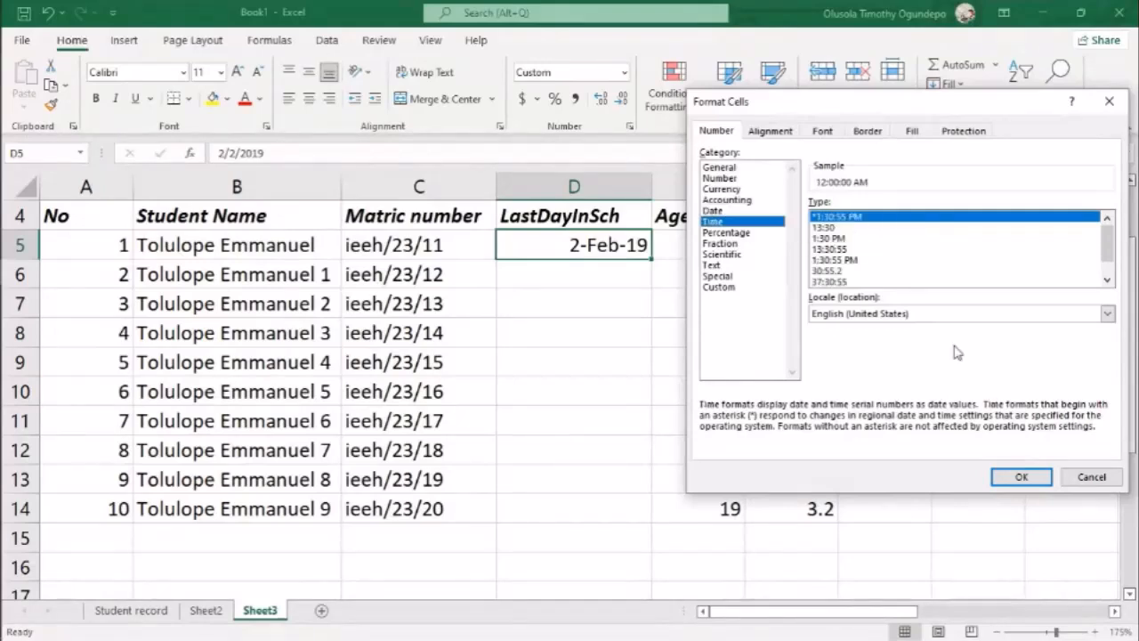
key("Up")
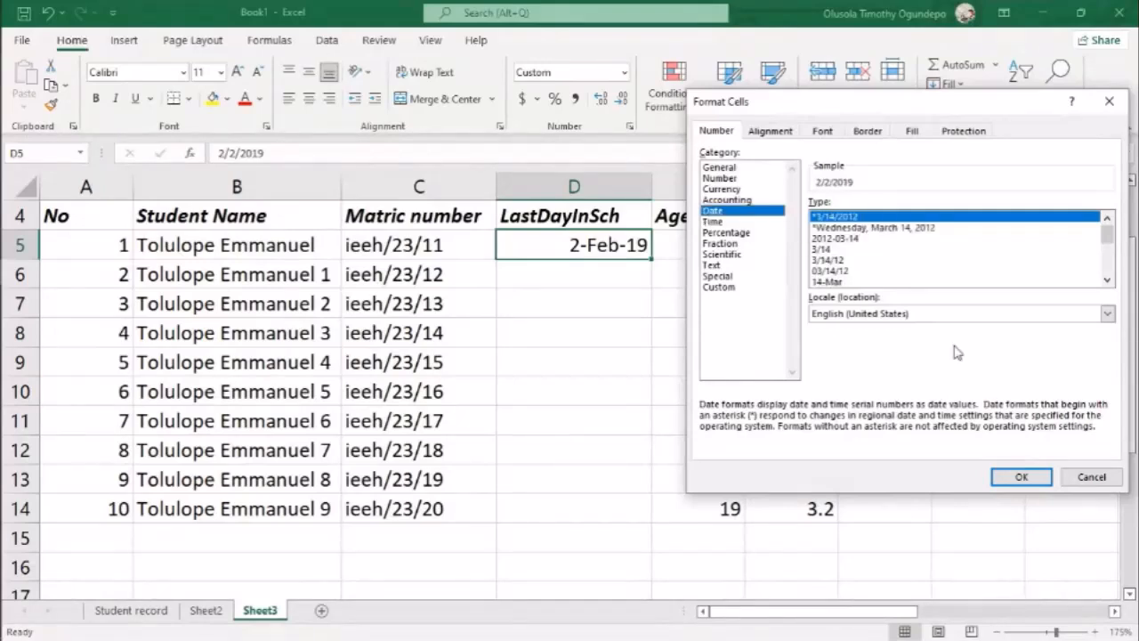
left_click(853, 228)
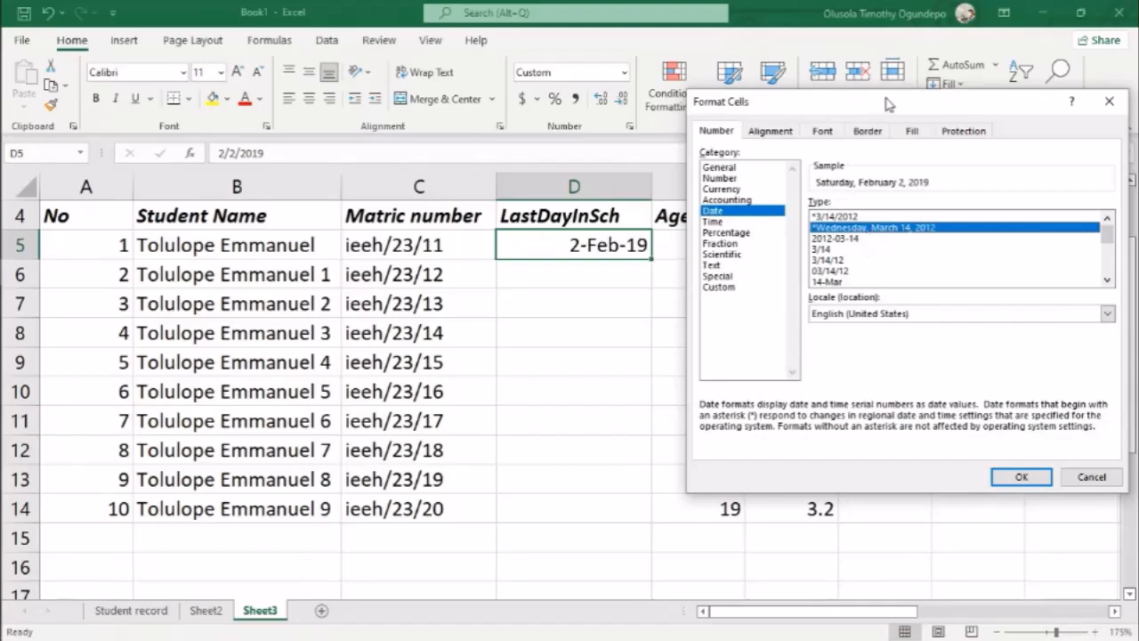
left_click_drag(885, 104, 826, 108)
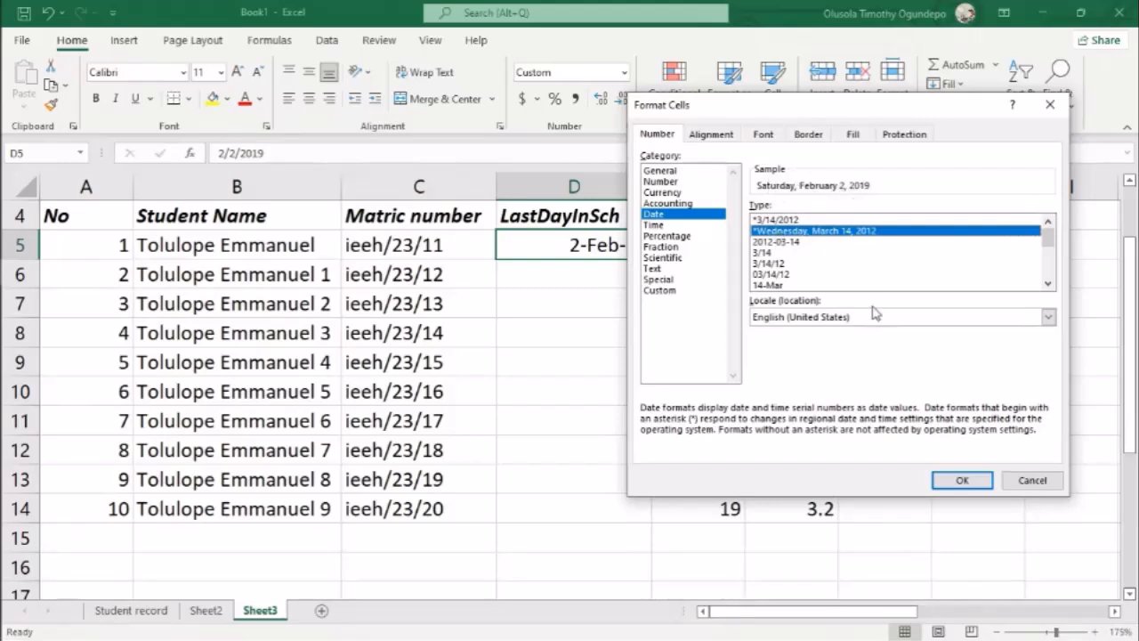
left_click(1048, 283)
left_click(1047, 283)
left_click(1048, 283)
left_click(1048, 283)
left_click(1048, 284)
left_click(1048, 283)
left_click(1047, 283)
left_click(1047, 284)
left_click(1047, 283)
left_click(1047, 283)
left_click(1048, 284)
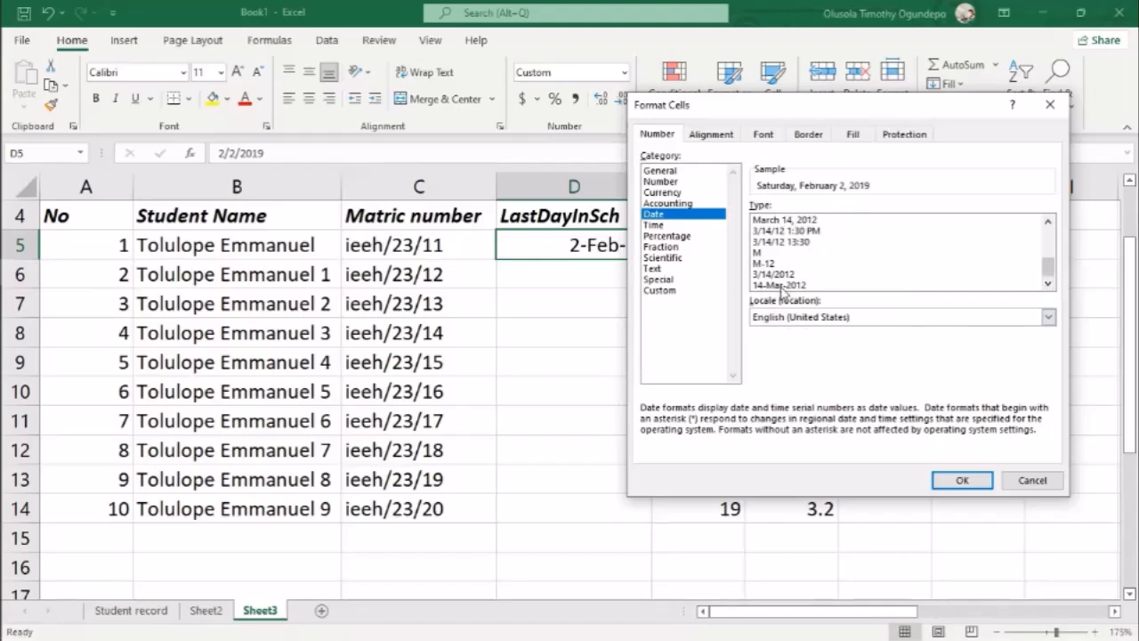
left_click(781, 285)
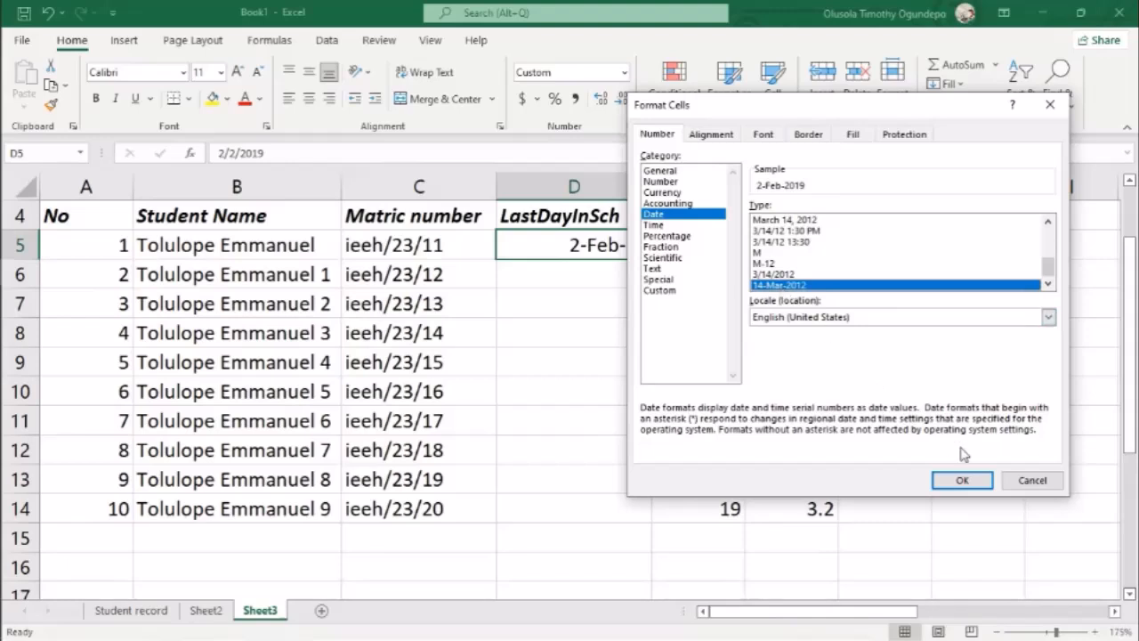
left_click(960, 480)
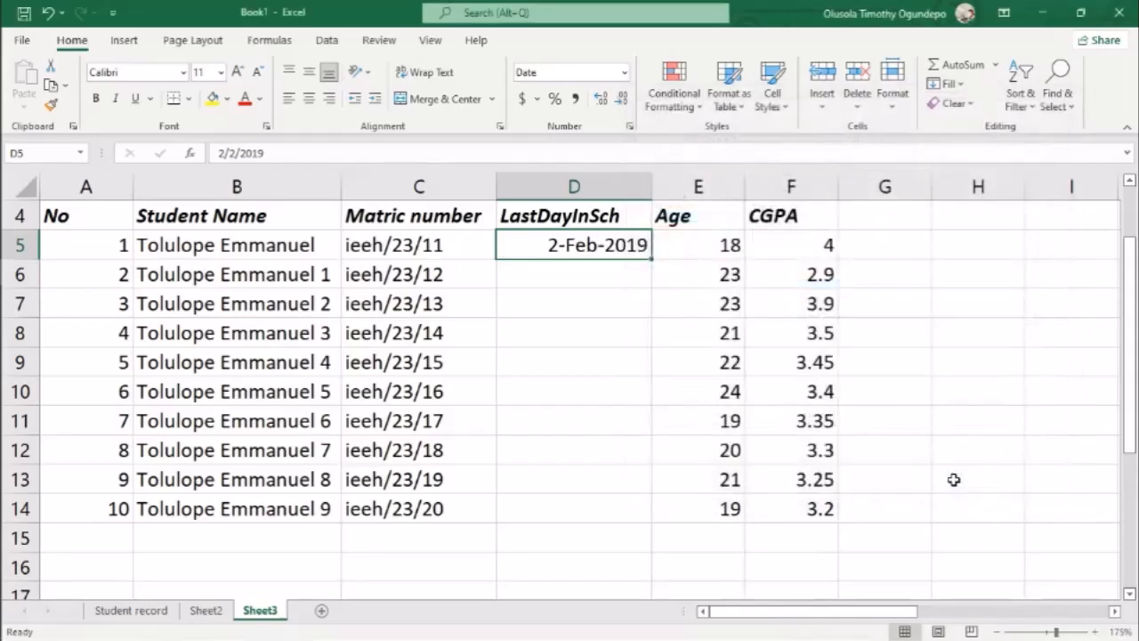
Enter 22-jan-2020 in D6 as the second student's last day in school.
left_click(639, 389)
left_click(592, 252)
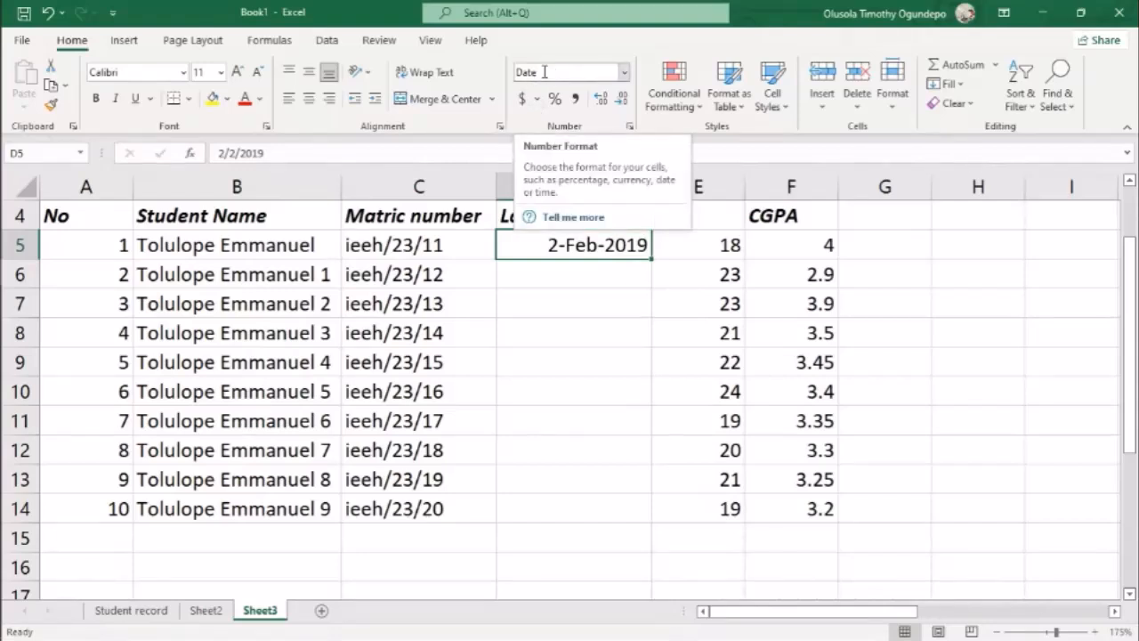
left_click(579, 72)
left_click(579, 72)
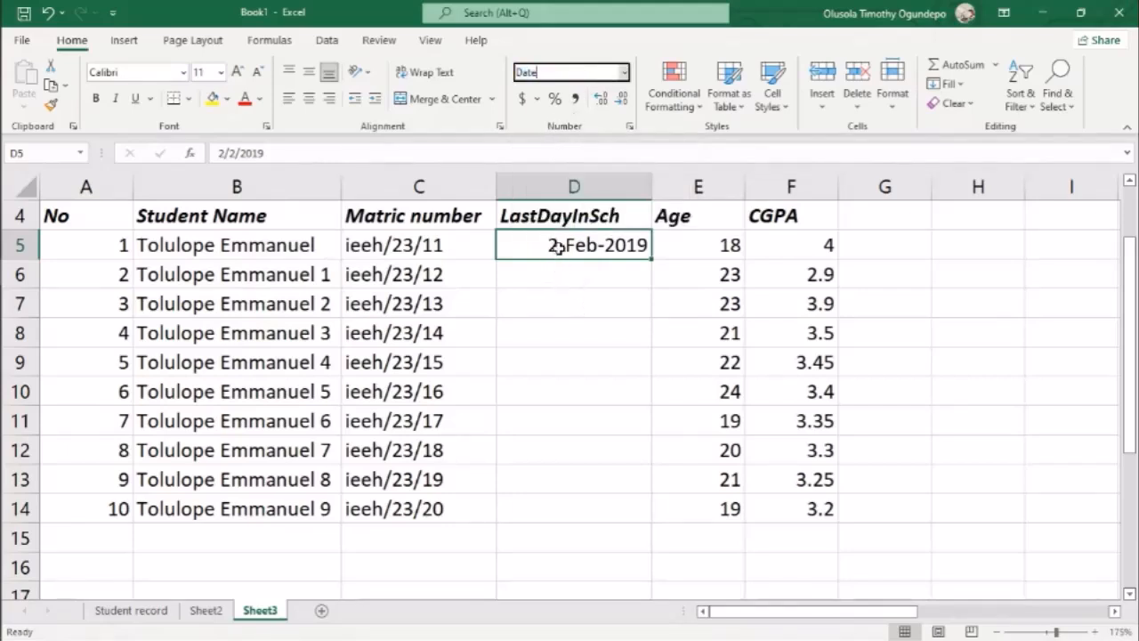
left_click(569, 273)
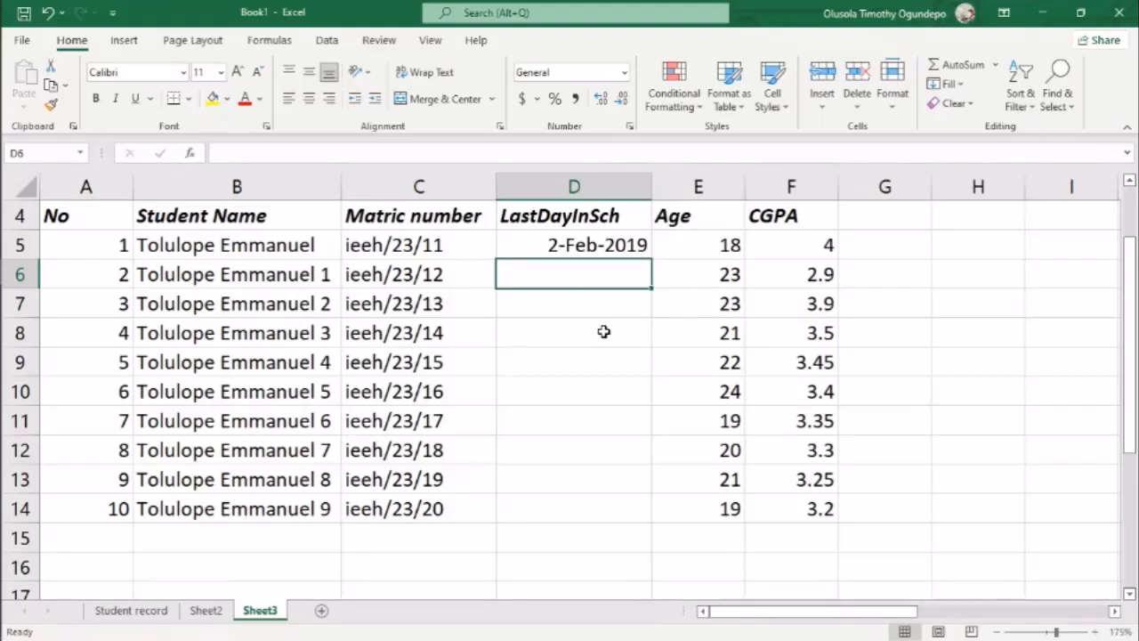
type("22-")
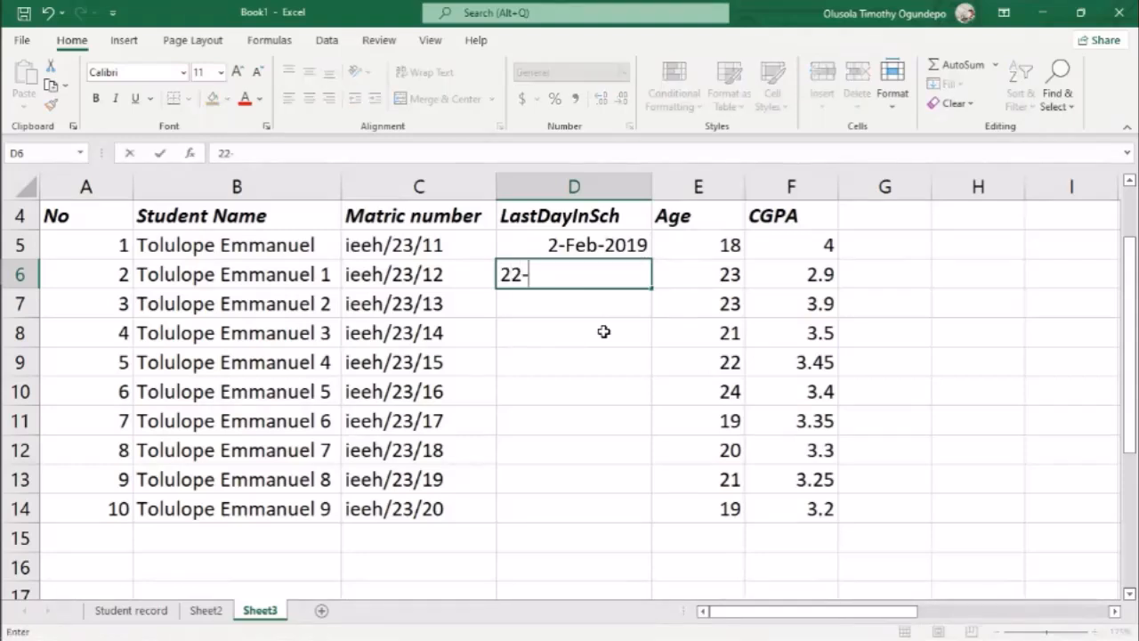
type("jan")
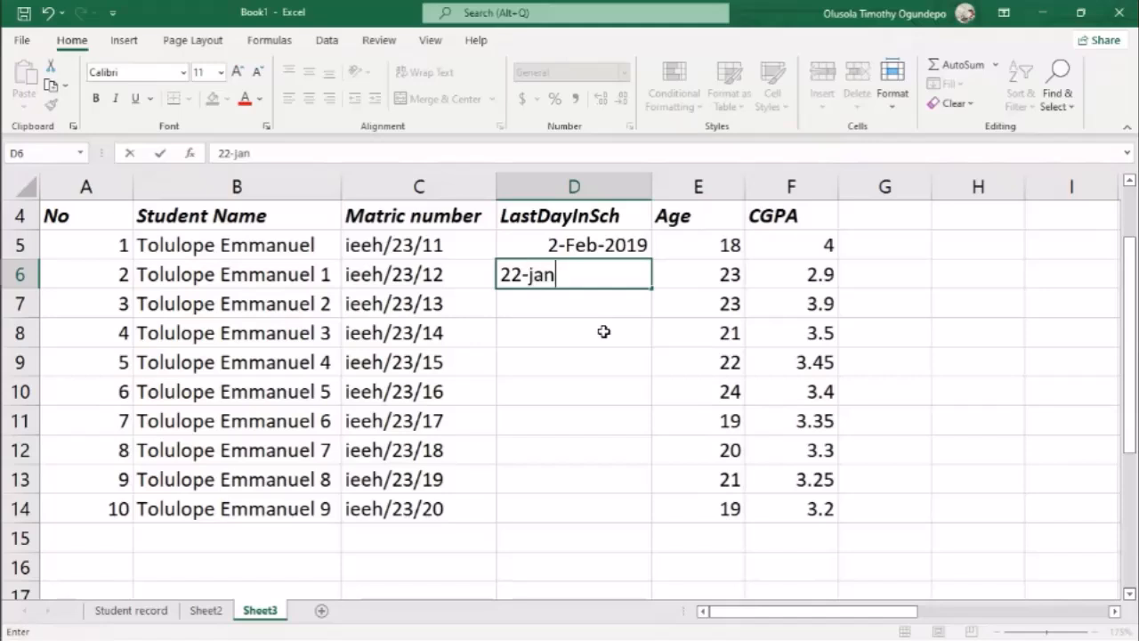
type("-2020")
key("Return")
key("Up")
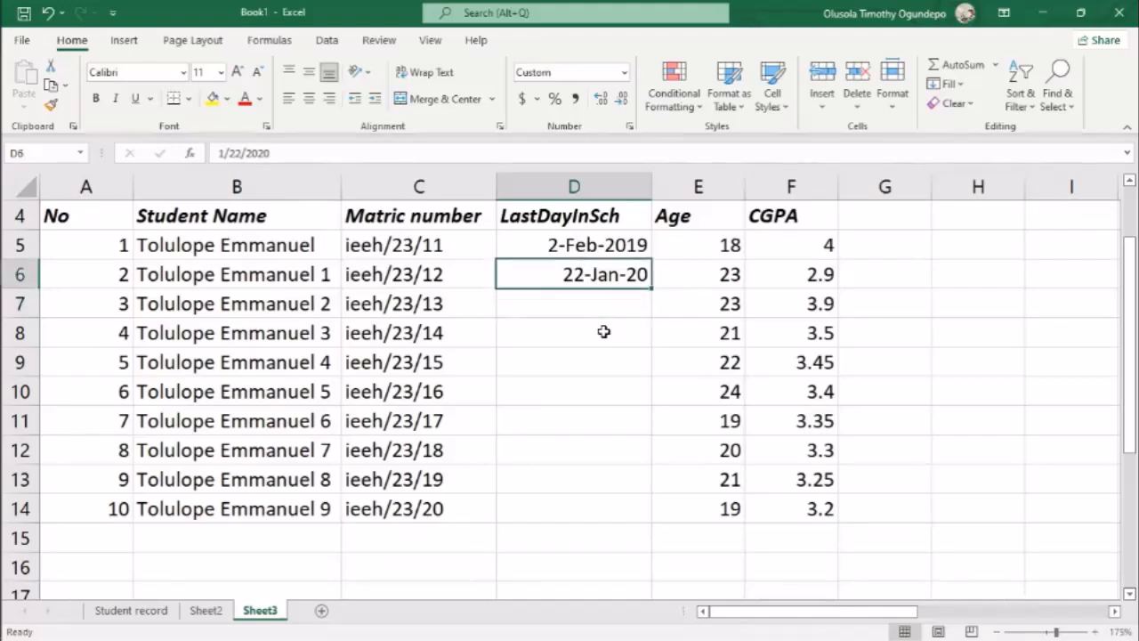
key("Return")
key("Up")
Apply the 14-Mar-2012 date format to D5:D14 so D6 shows 22-Jan-2020.
left_click(577, 247)
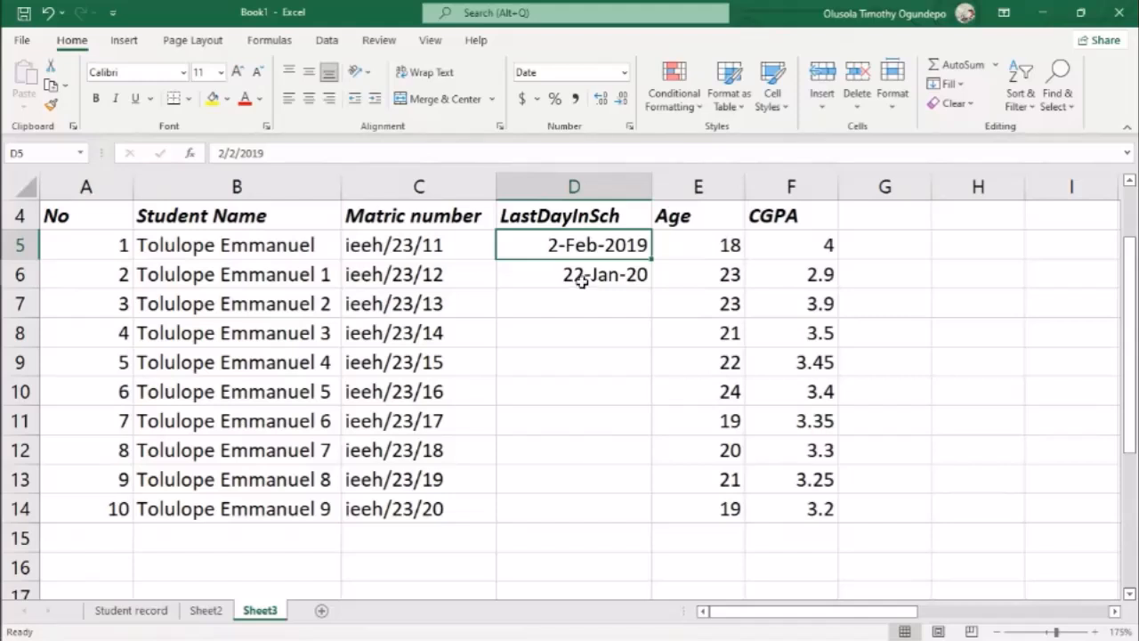
left_click_drag(557, 245, 553, 507)
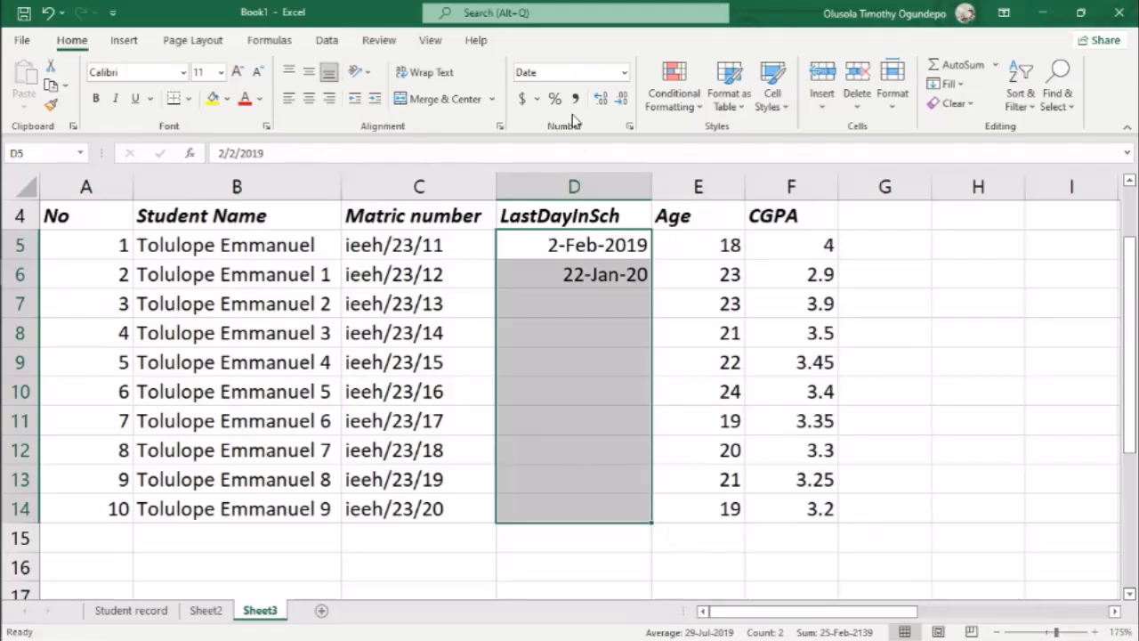
left_click(624, 72)
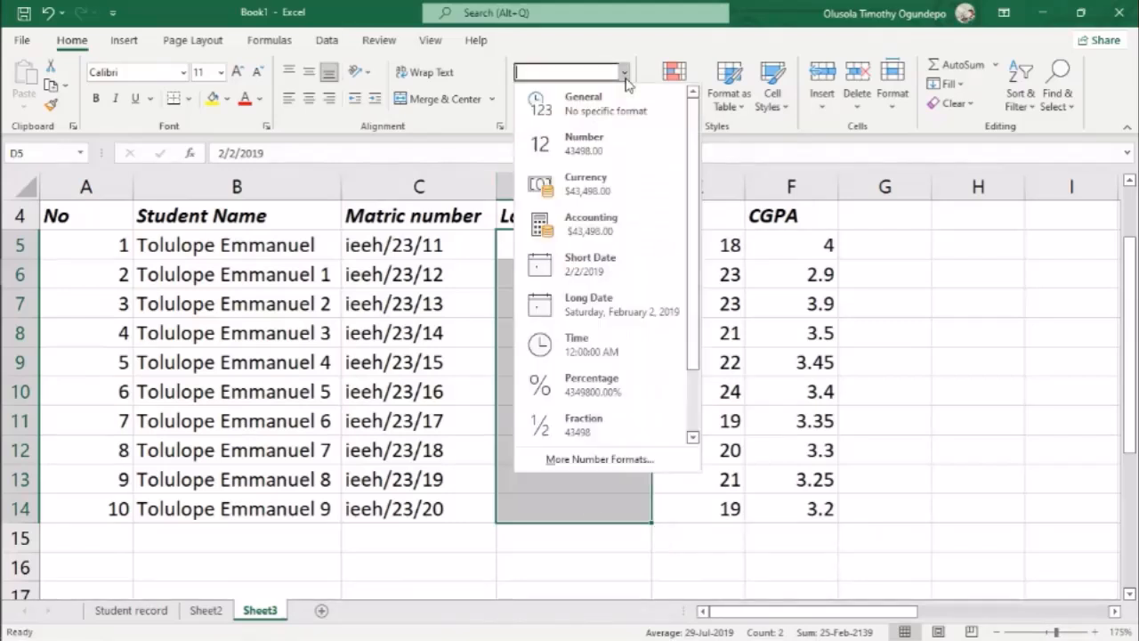
scroll(663, 312, "down", 1)
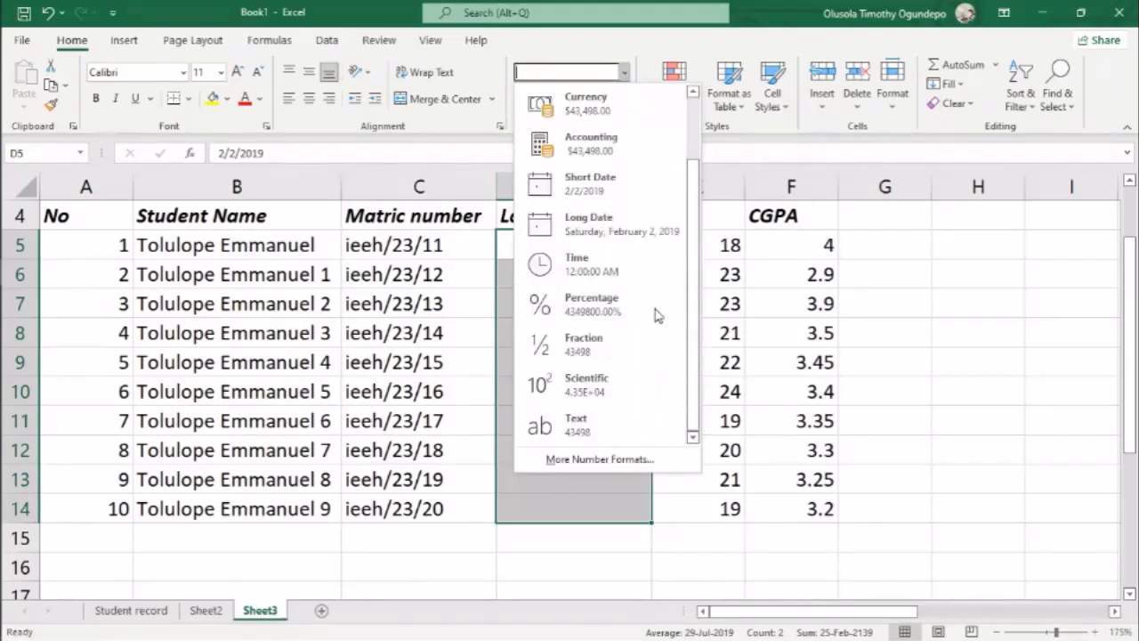
left_click(575, 459)
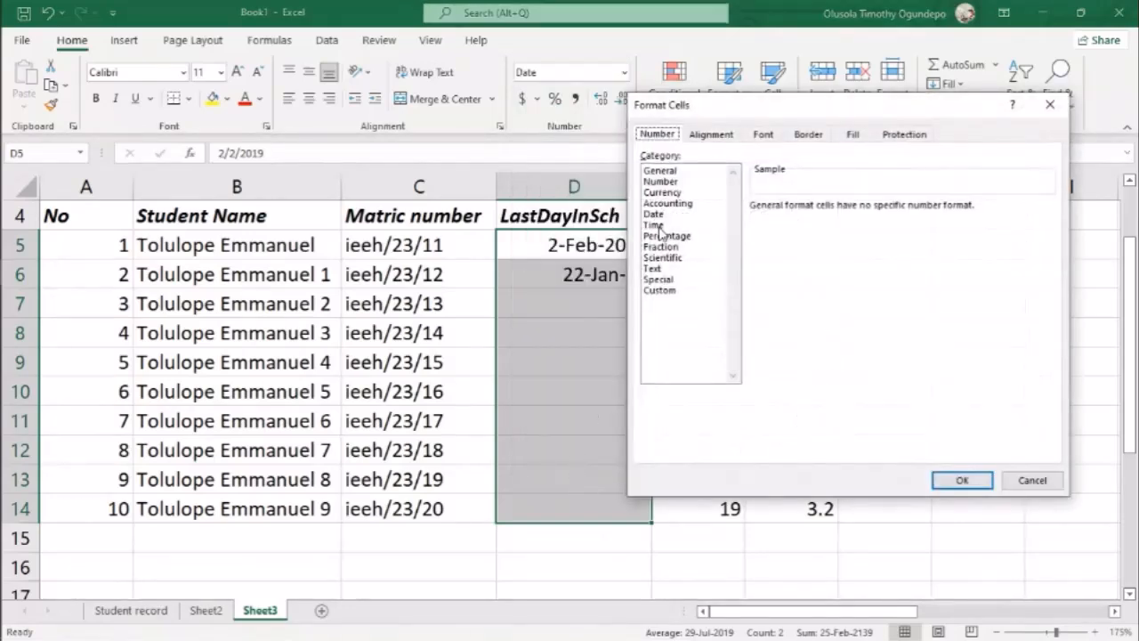
left_click(654, 215)
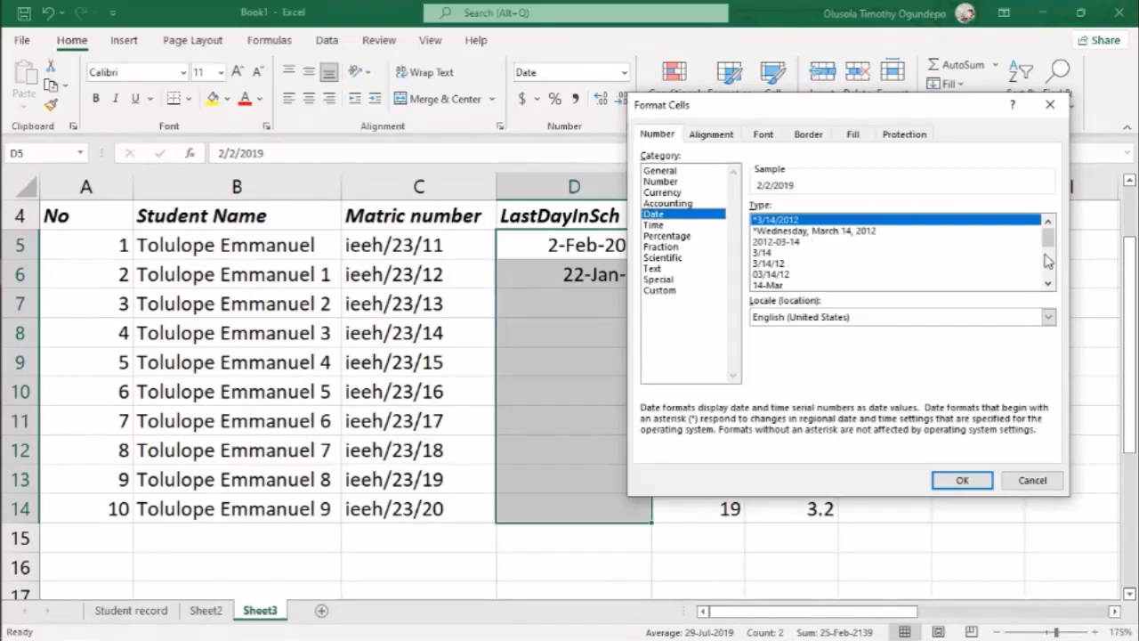
left_click_drag(1051, 237, 1056, 260)
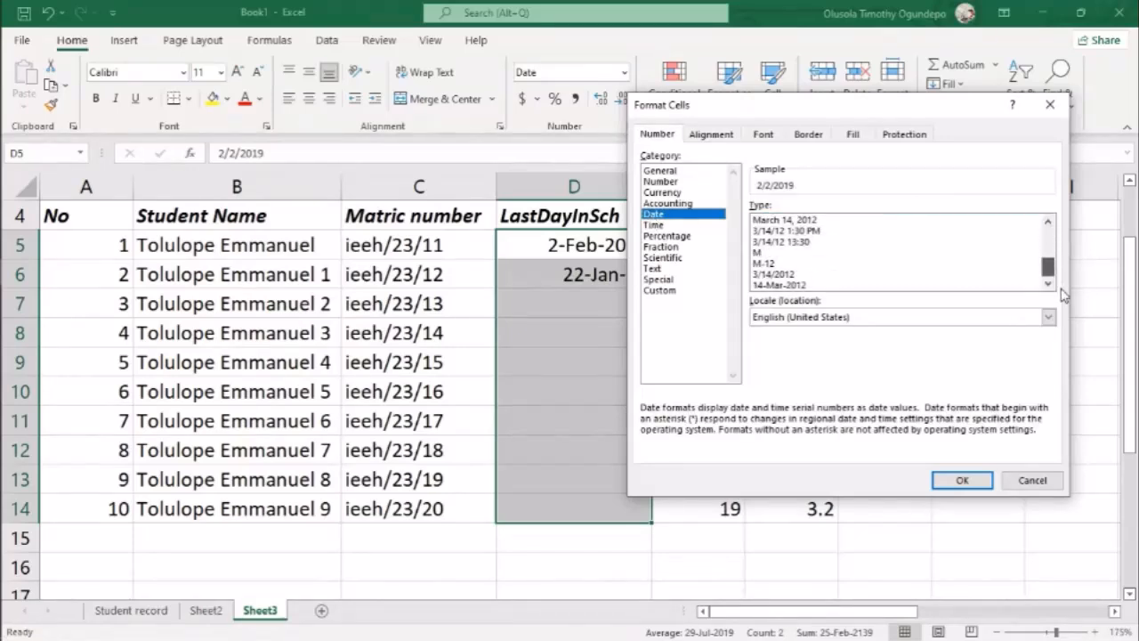
left_click(789, 286)
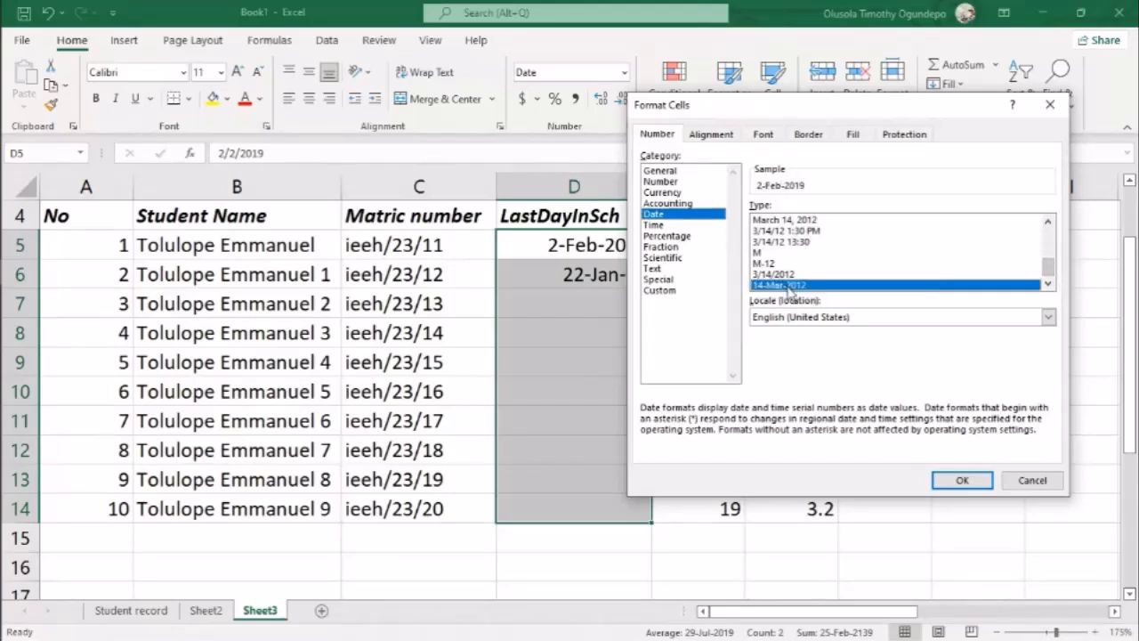
left_click(959, 481)
left_click(634, 302)
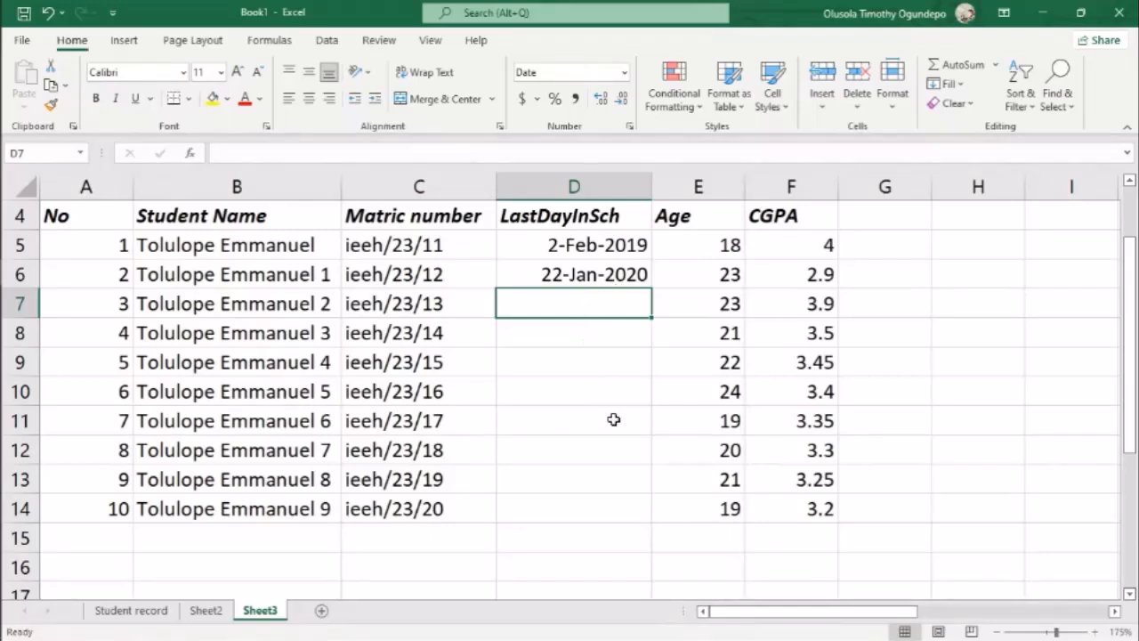
Enter 02/09/2023 in D7 and 7/3/2021 in D8.
type("02/09/2023")
key("Return")
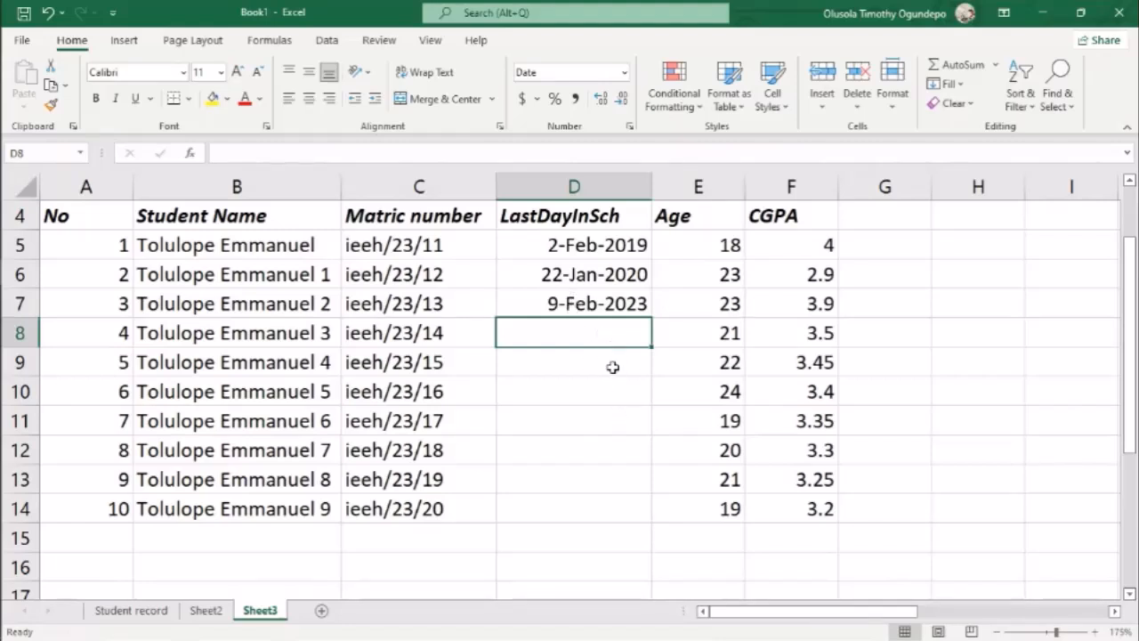
type("7/")
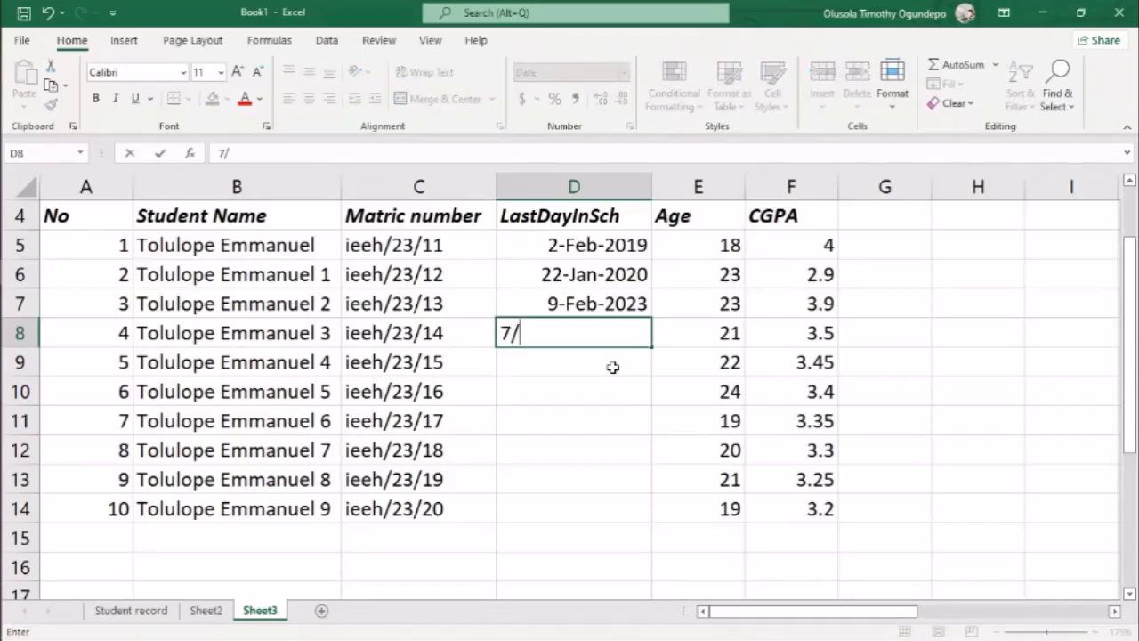
type("3/2021")
key("Return")
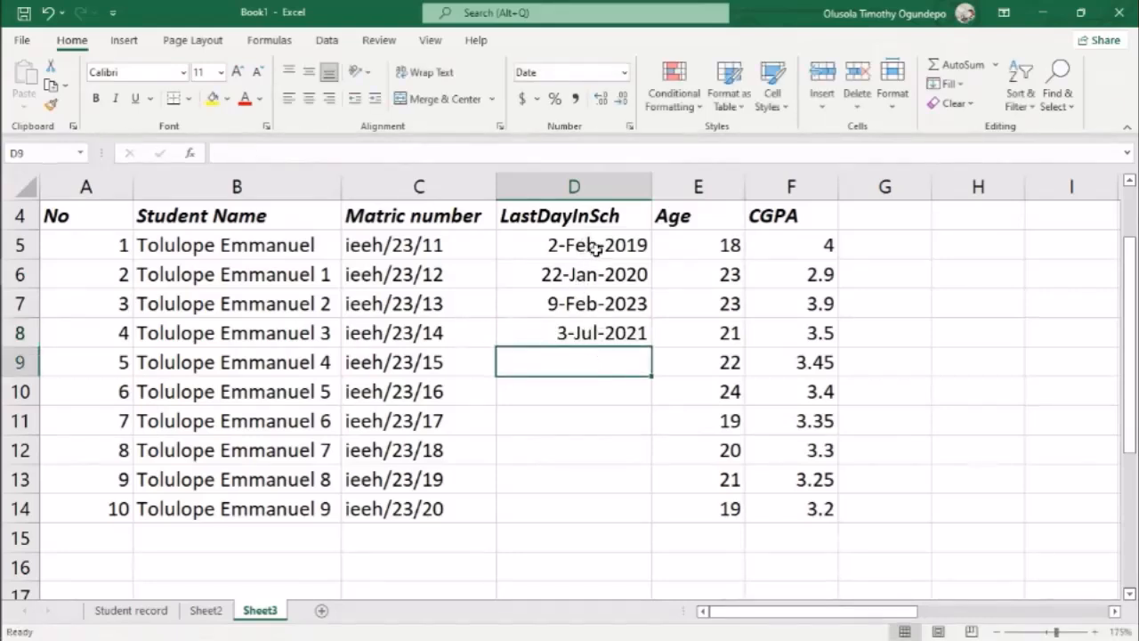
Copy the four dates in D5:D8 and paste them into D9 and D13.
left_click_drag(597, 248, 597, 324)
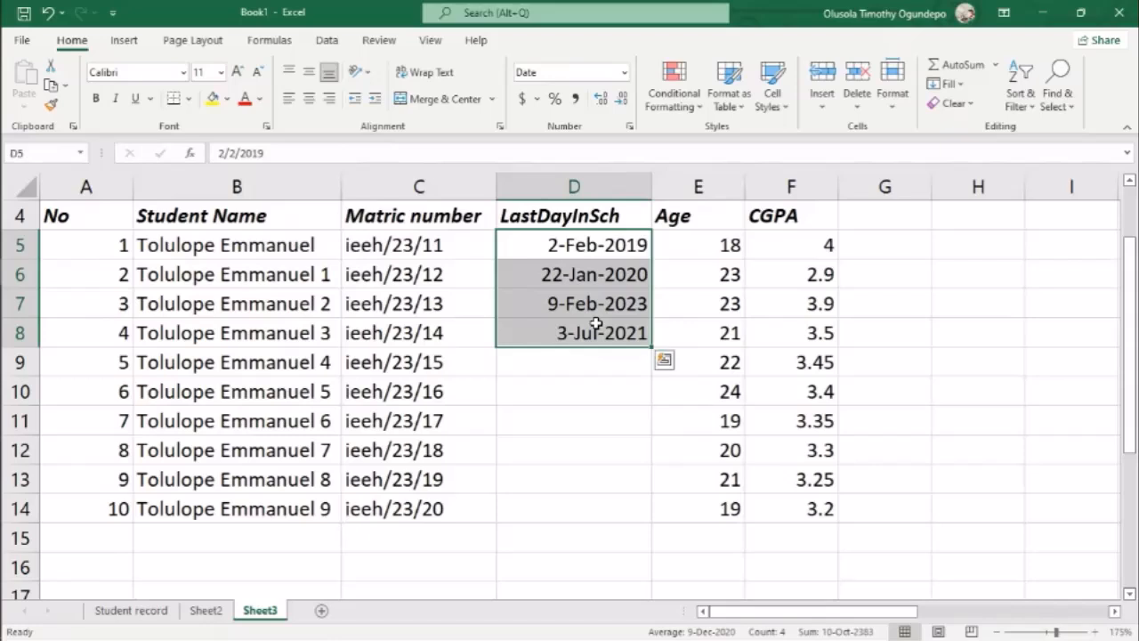
key("ctrl+c")
left_click(575, 356)
key("ctrl+v")
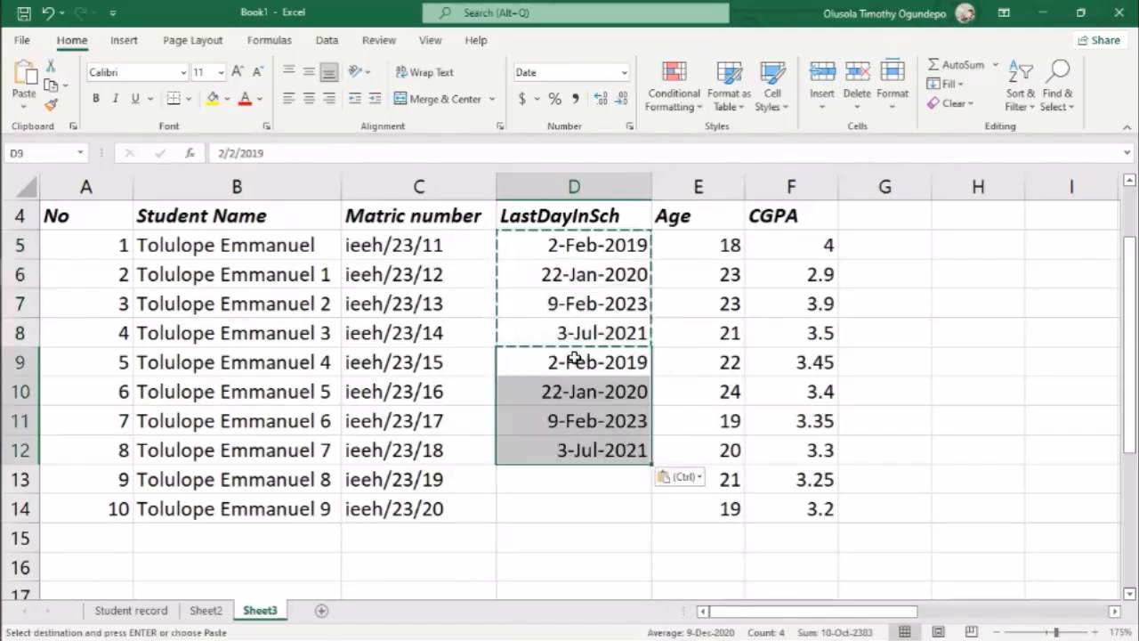
left_click(564, 472)
key("ctrl+v")
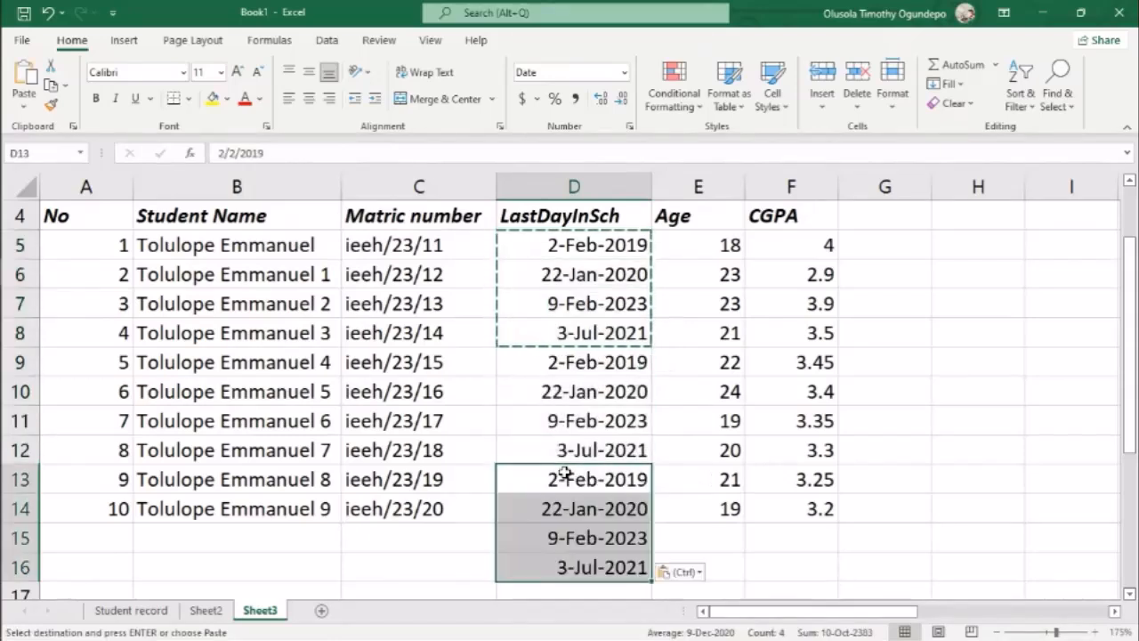
Select the overflow cells below the table in rows 15–16.
scroll(717, 521, "down", 1)
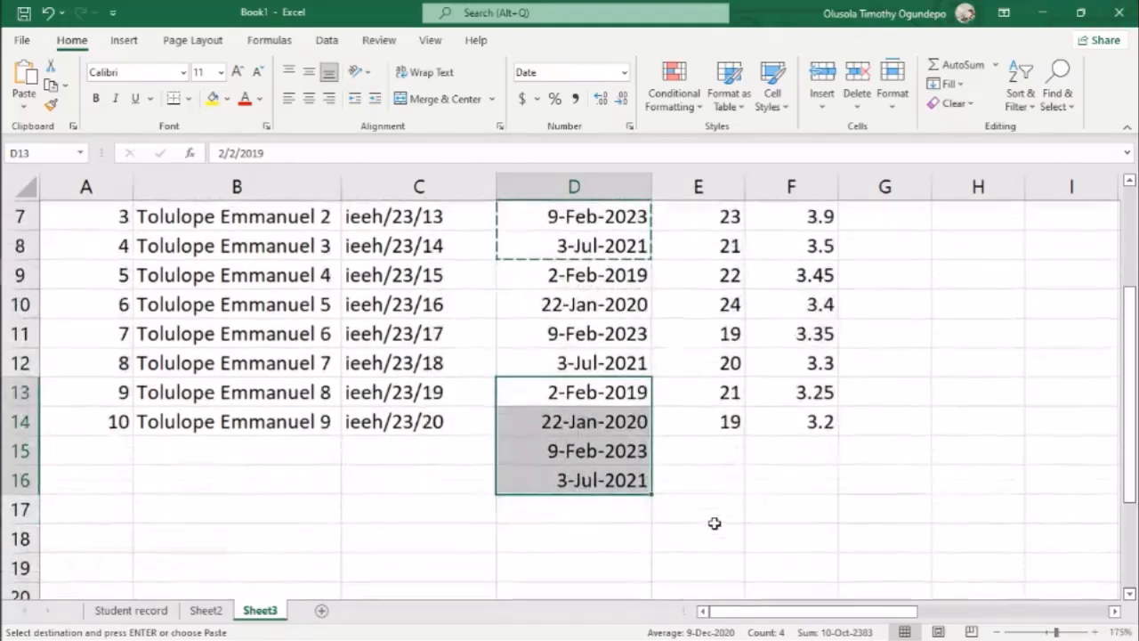
left_click(443, 449)
left_click_drag(440, 448, 726, 506)
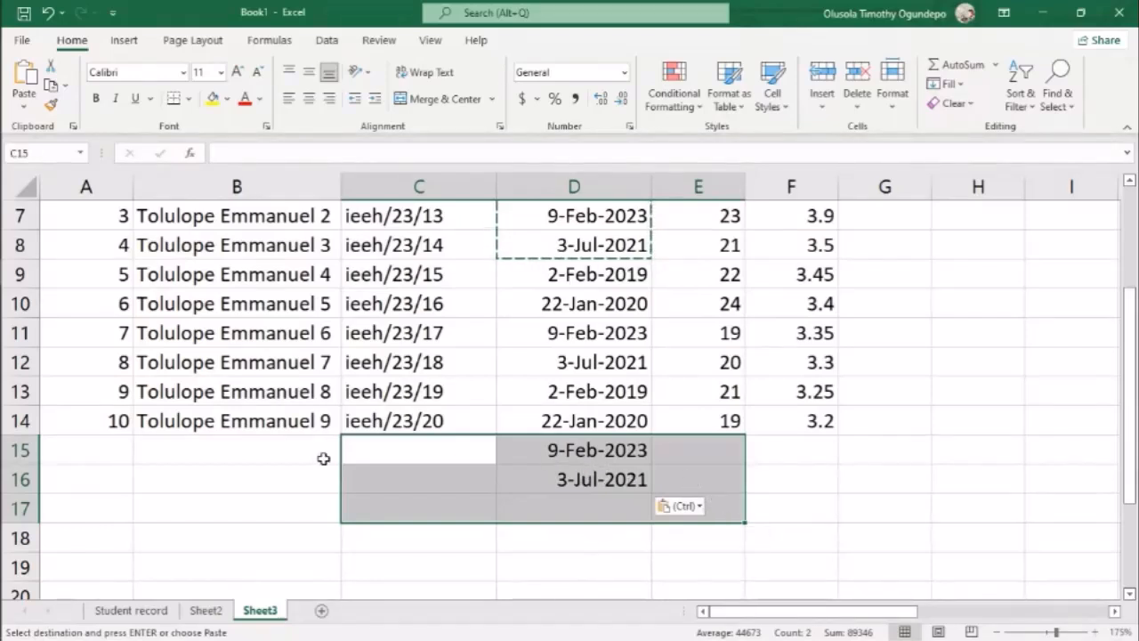
double_click(429, 448)
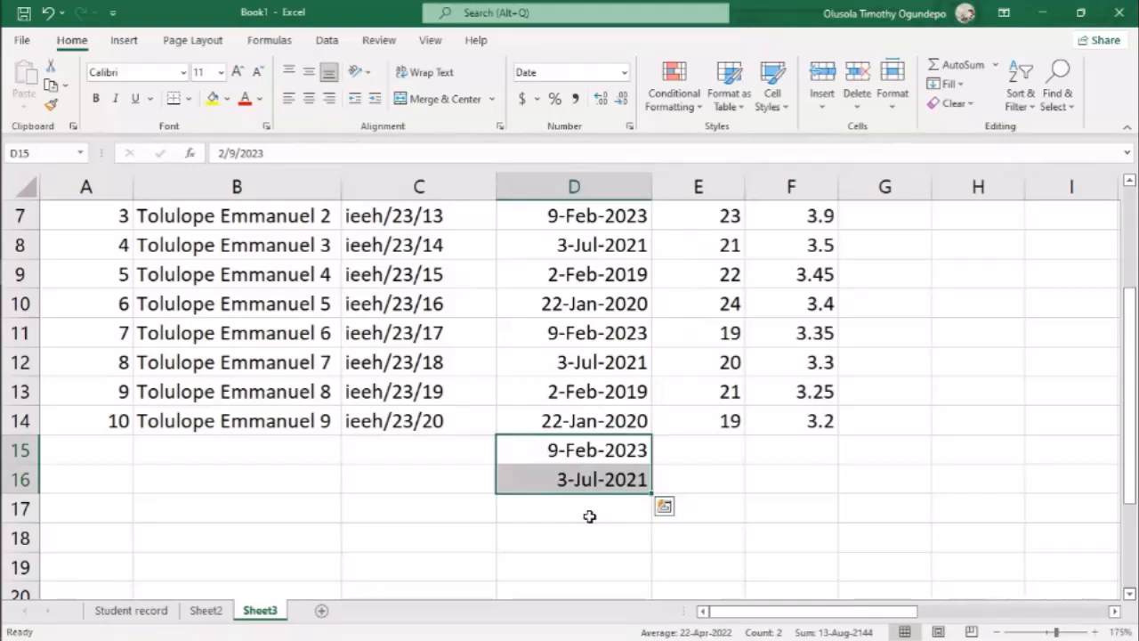
key("Delete")
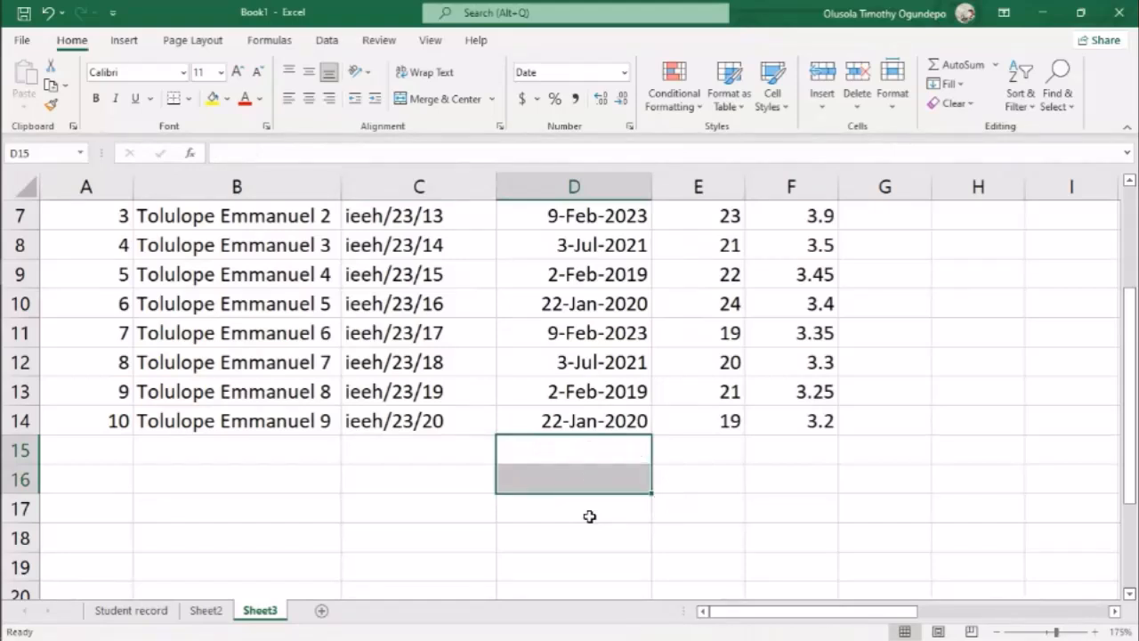
left_click(722, 480)
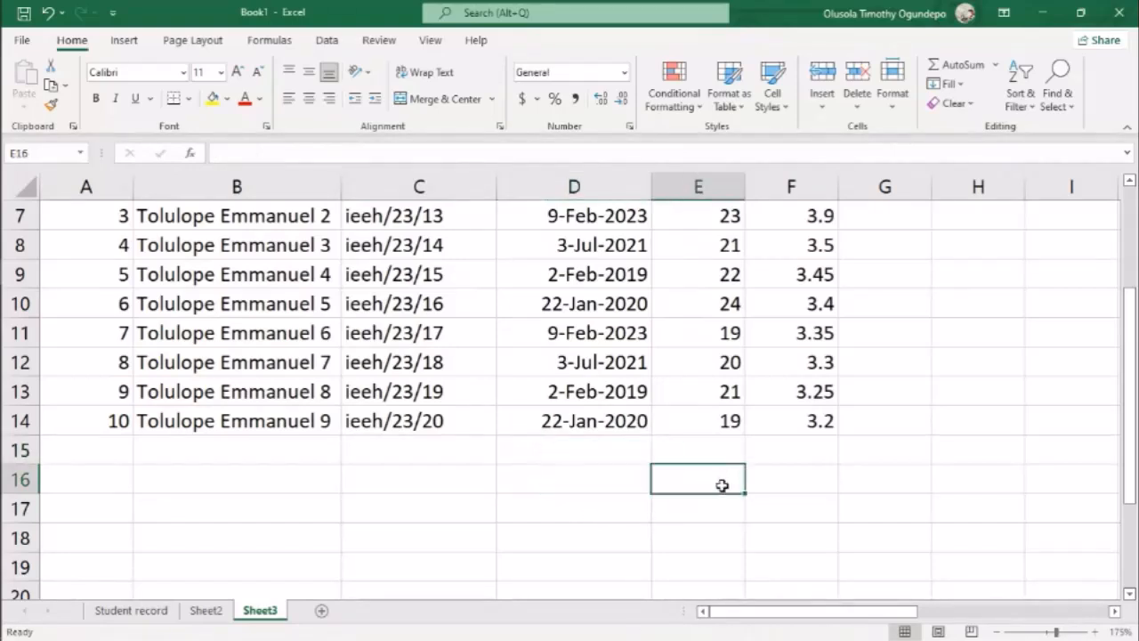
scroll(725, 480, "up", 2)
scroll(472, 278, "down", 1)
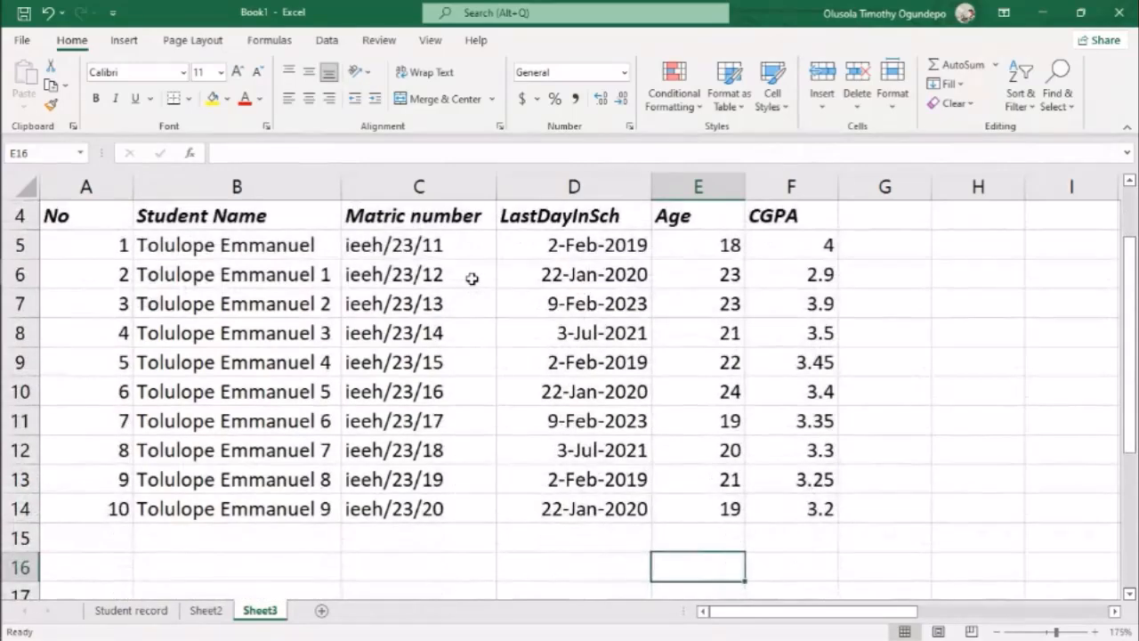
scroll(473, 279, "up", 1)
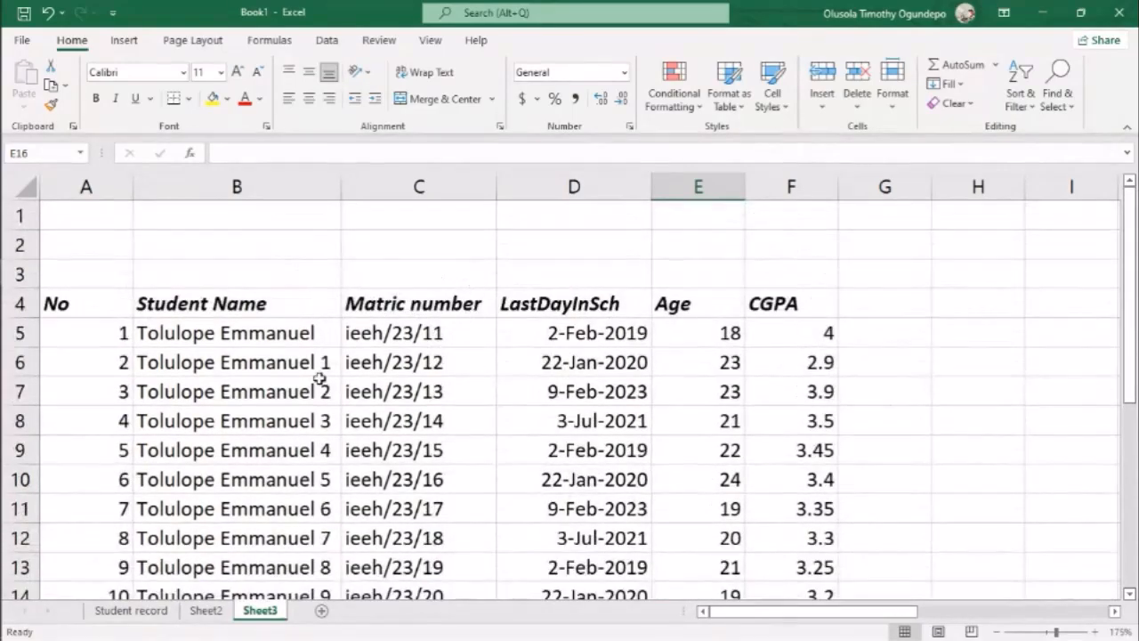
scroll(469, 400, "down", 1)
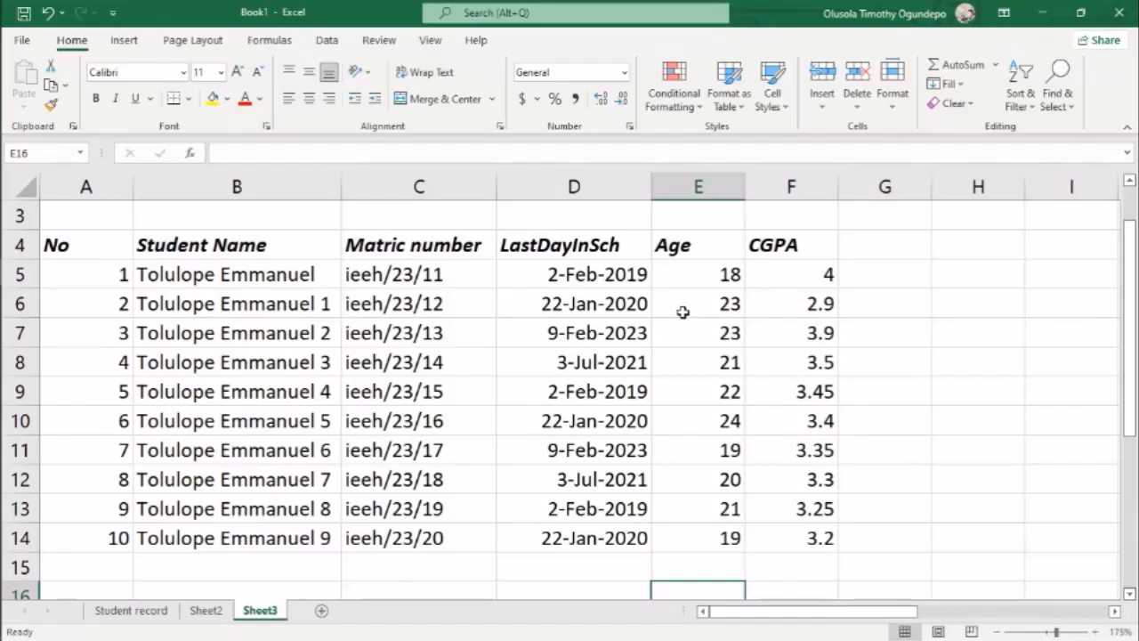
left_click(605, 370)
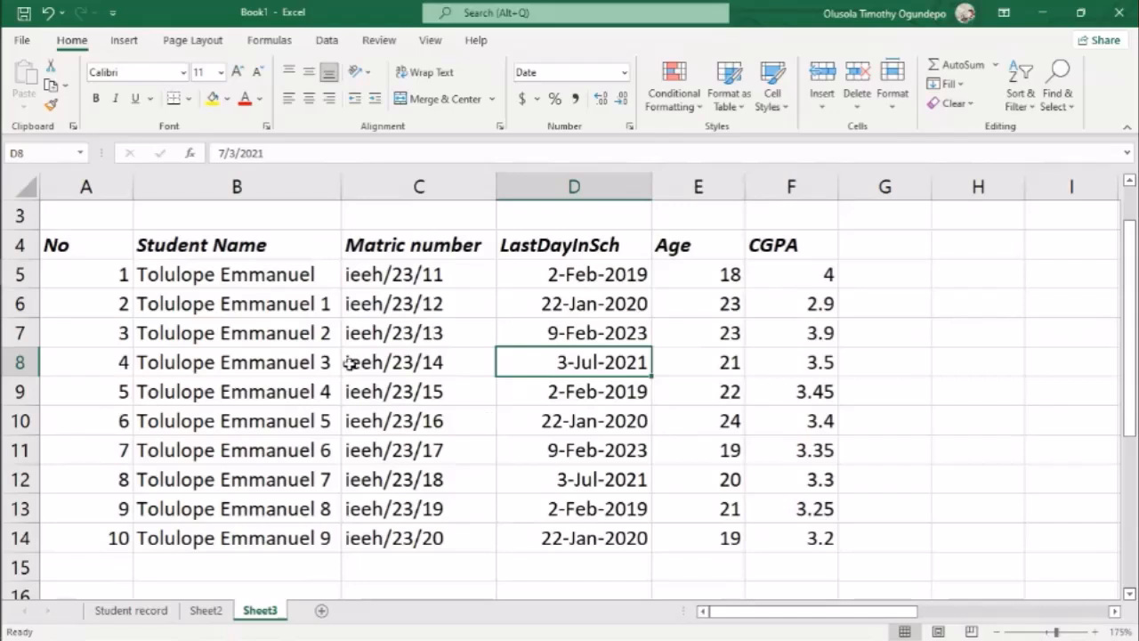
scroll(348, 362, "up", 1)
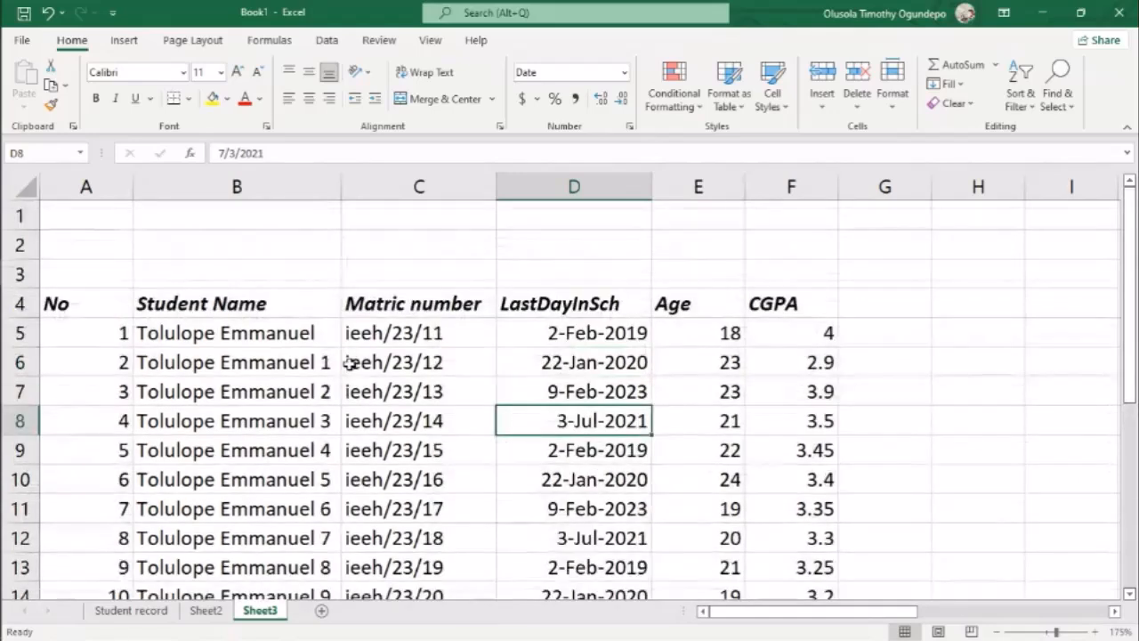
left_click(256, 384)
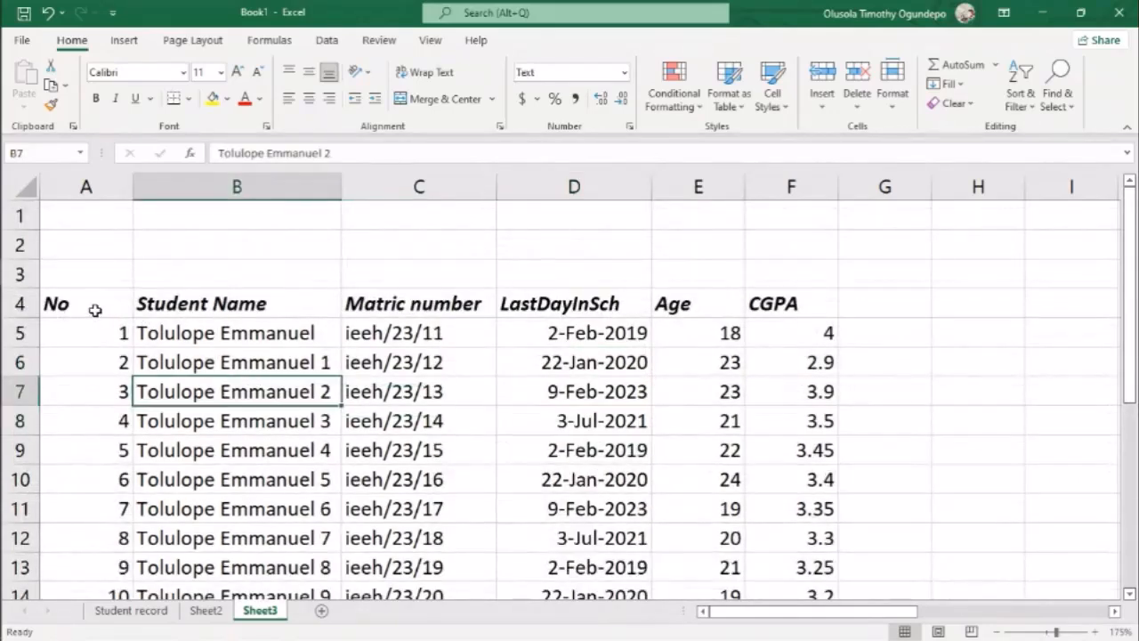
left_click(226, 301)
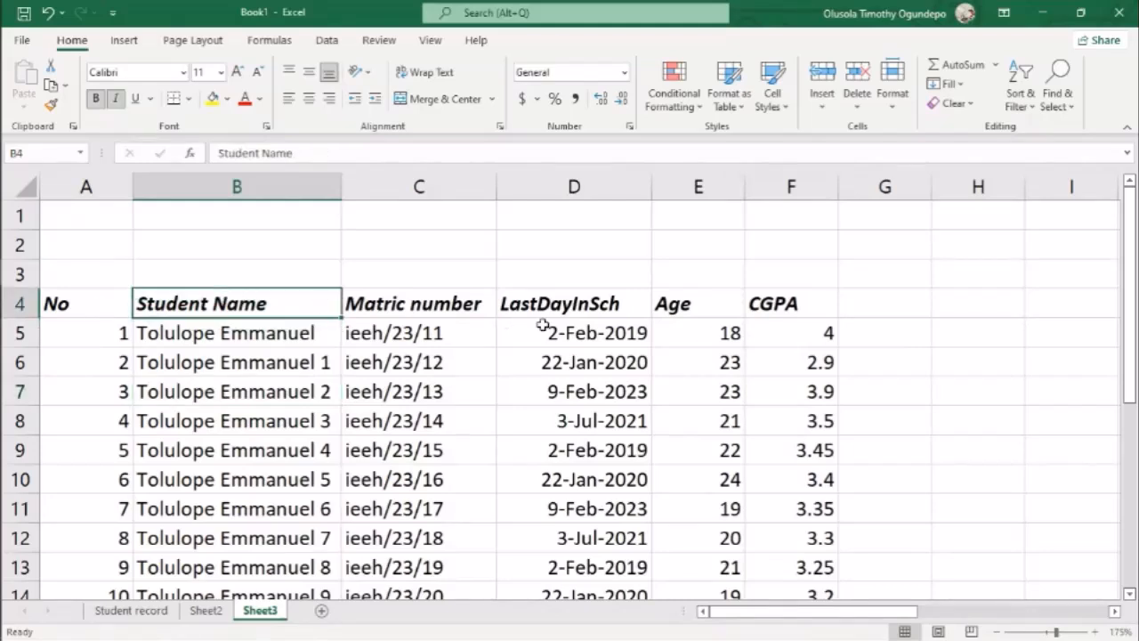
left_click(459, 302)
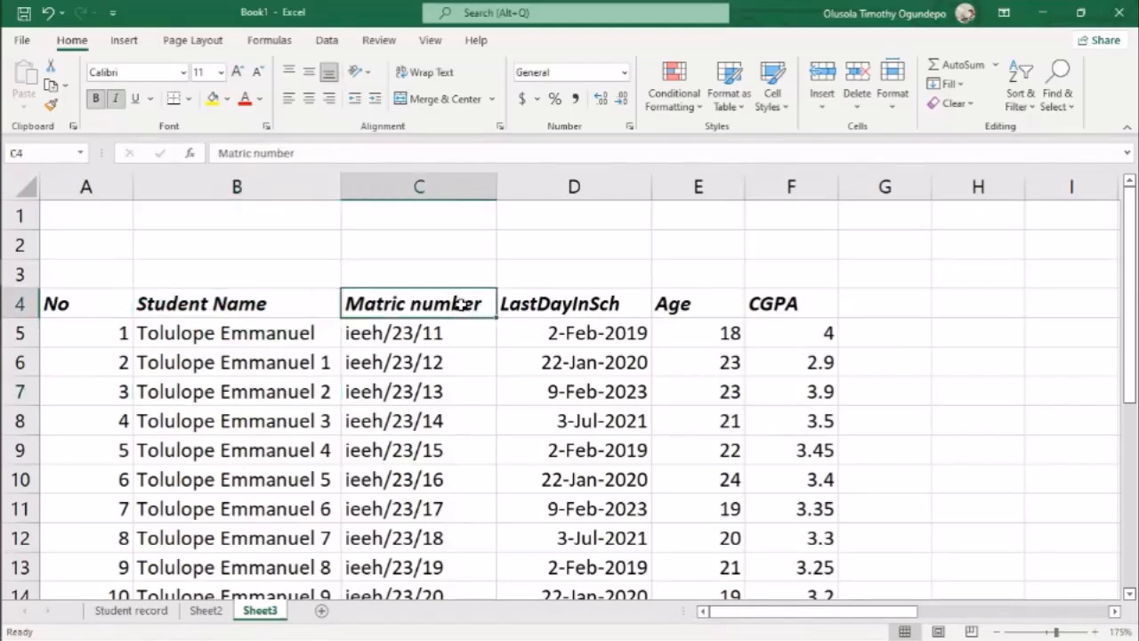
left_click(605, 307)
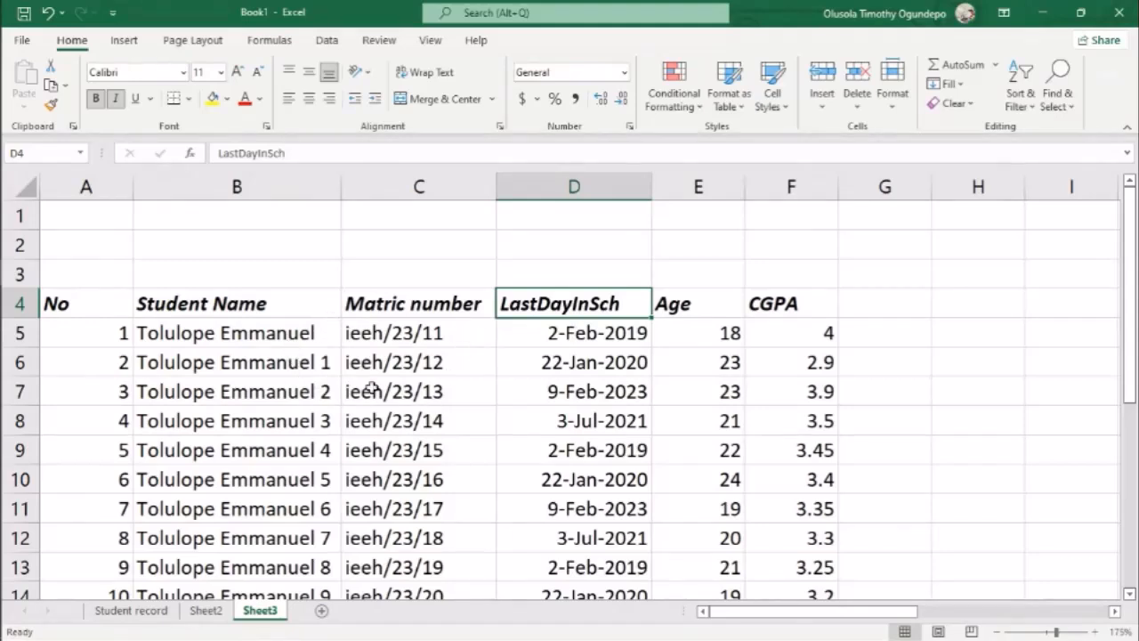
left_click(291, 360)
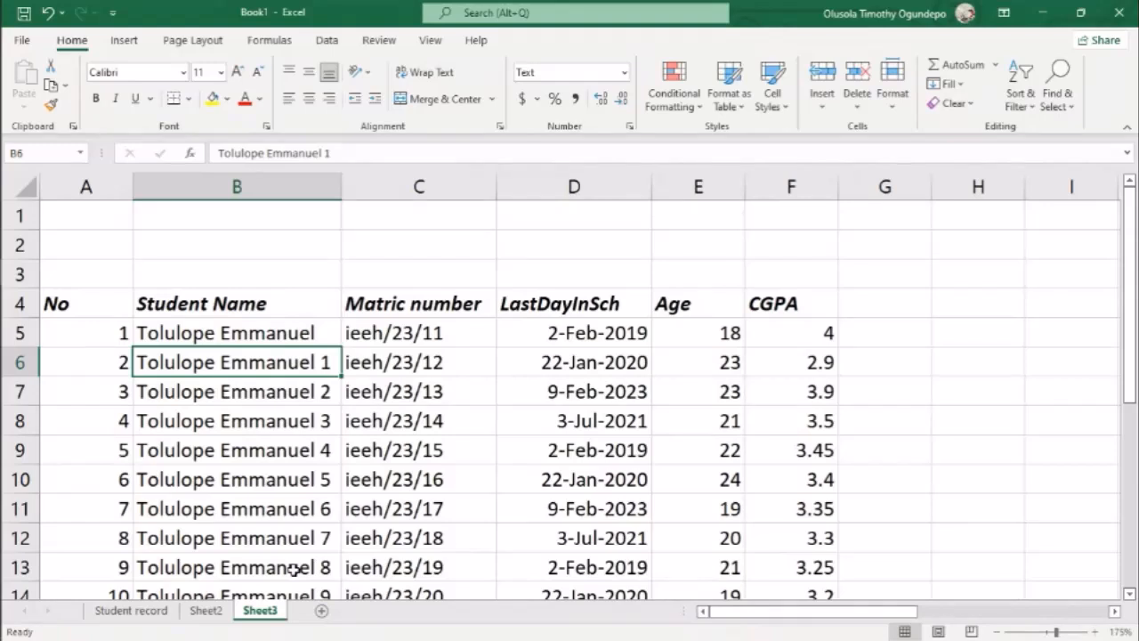
Add filter dropdowns to the row-4 headers No through CGPA with Ctrl+Shift+L.
key("ctrl+shift+l")
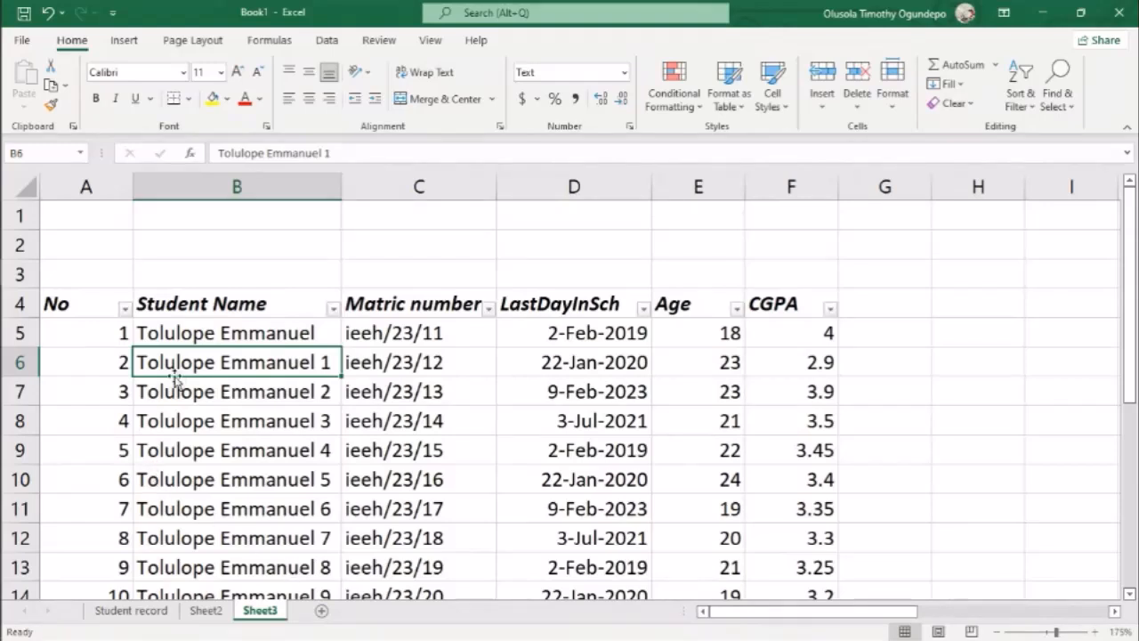
left_click(206, 338)
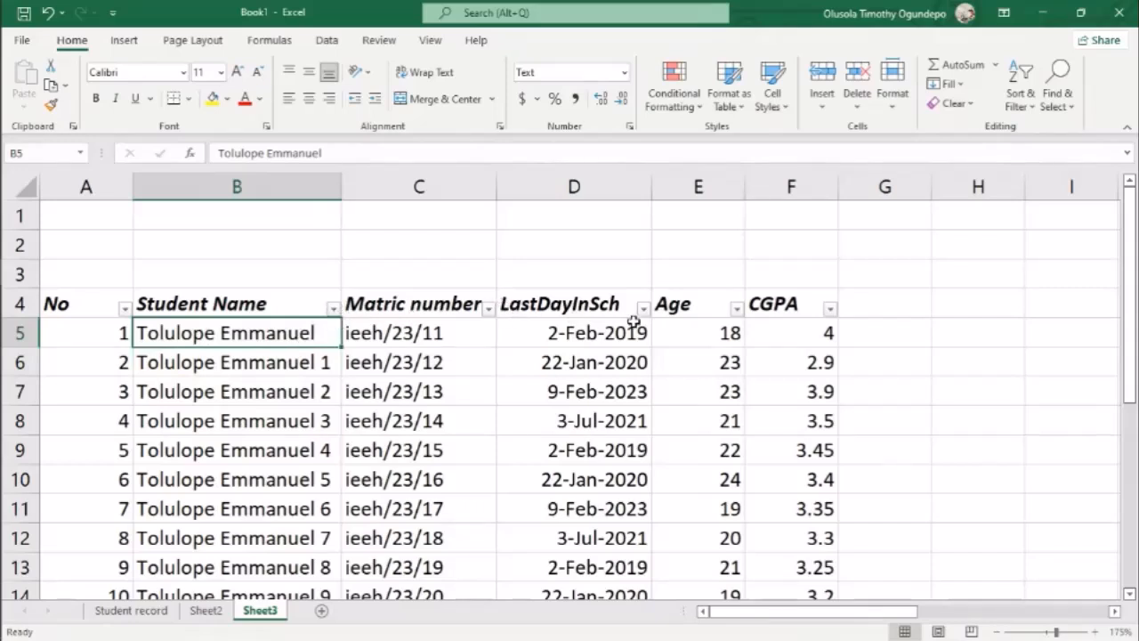
left_click(324, 44)
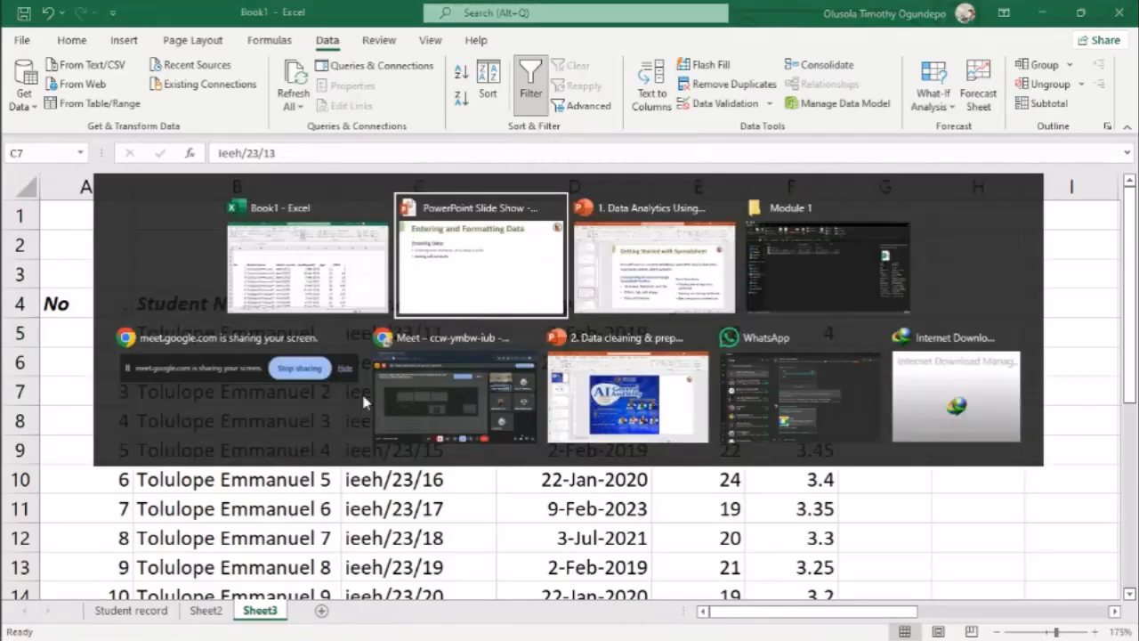
Reveal the 'Font size, color, and styles' bullet on the PowerPoint slide, then return to Excel.
key("alt+Tab")
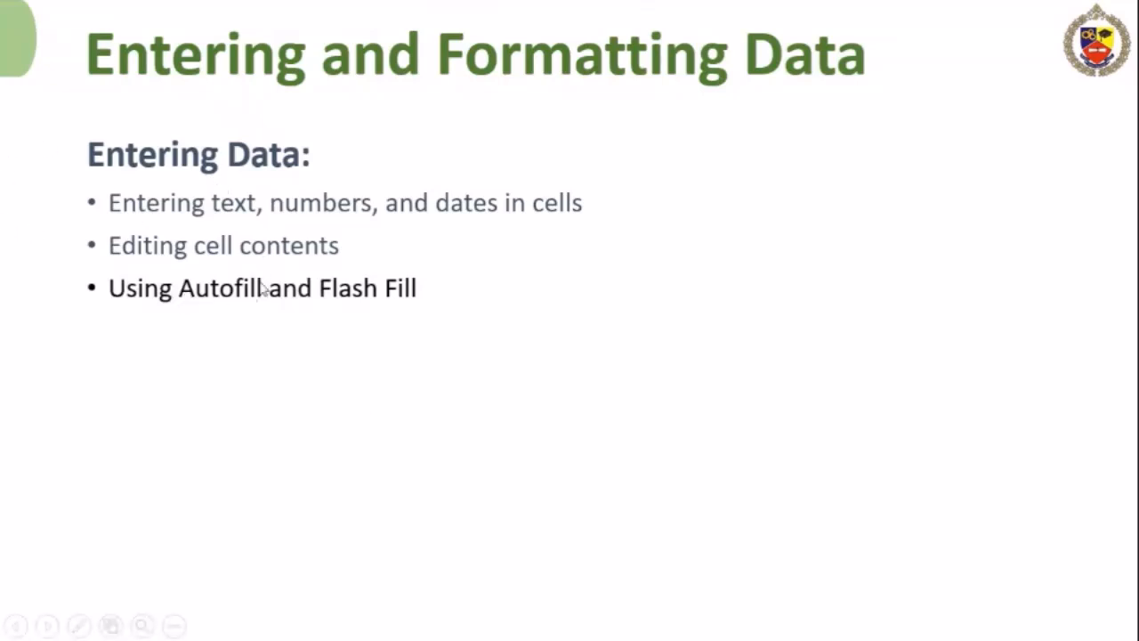
left_click(413, 297)
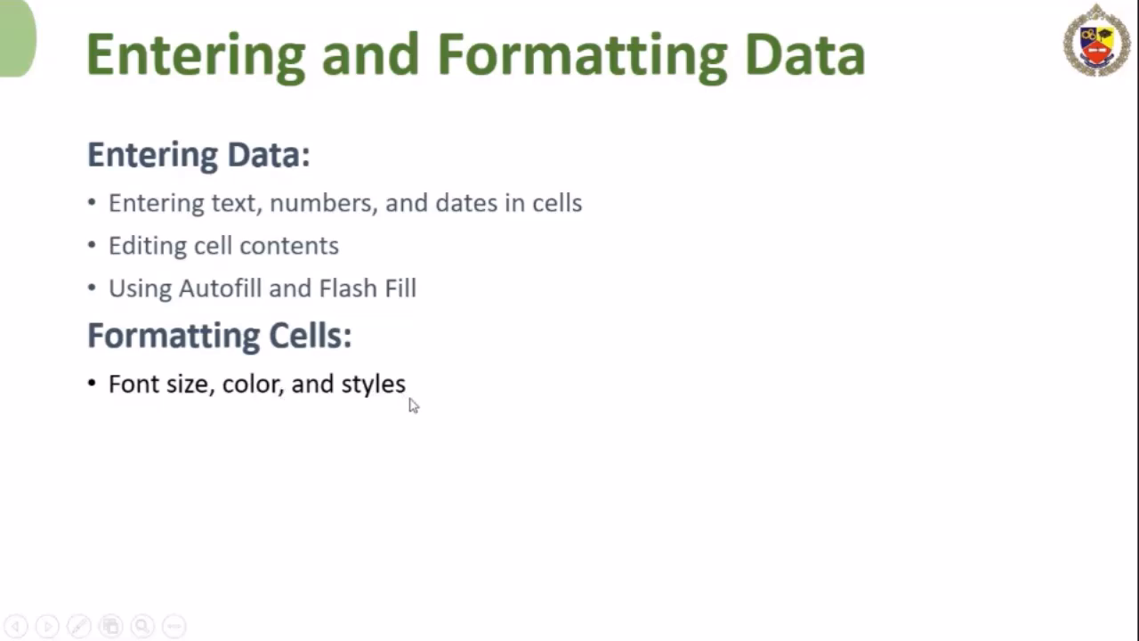
key("alt+Tab")
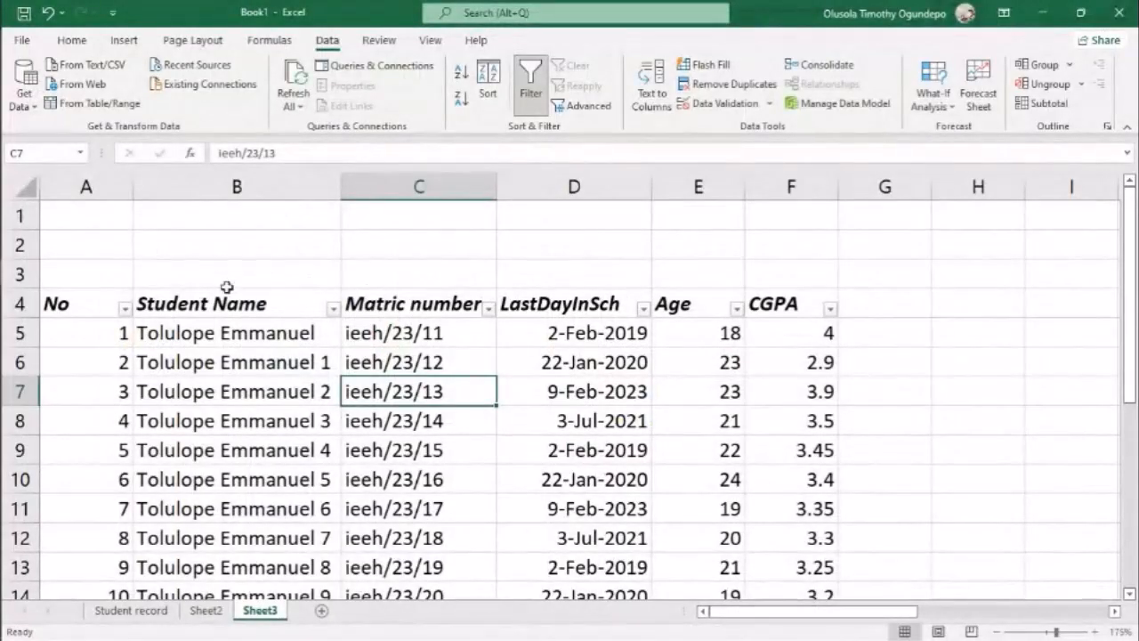
Make the header text in A4:F4, No through CGPA, blue.
left_click(73, 310)
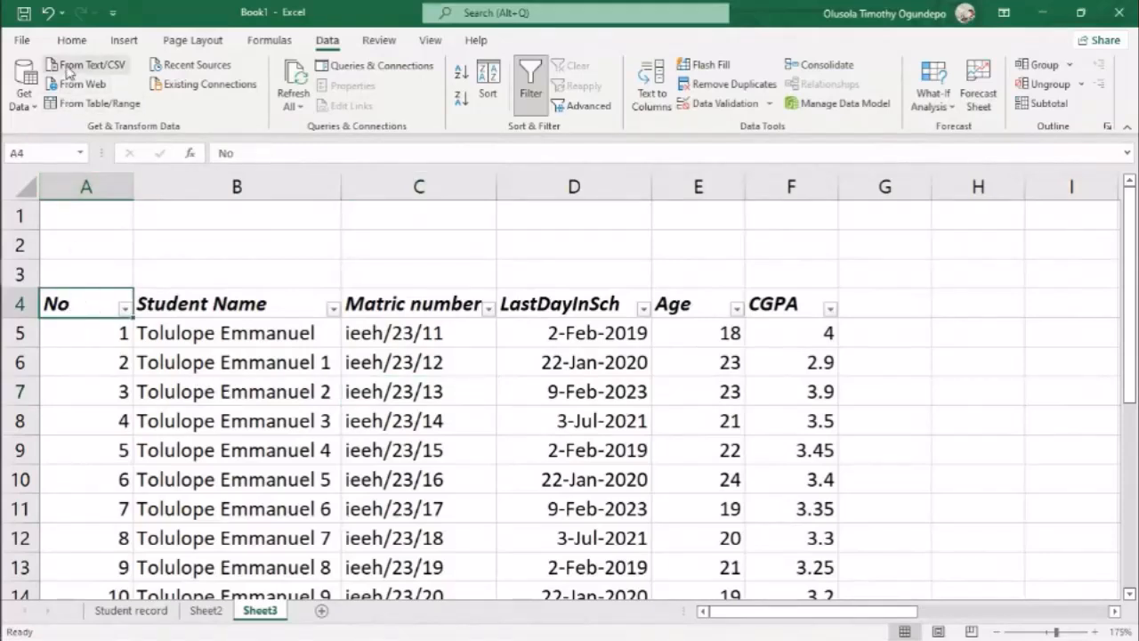
left_click(72, 40)
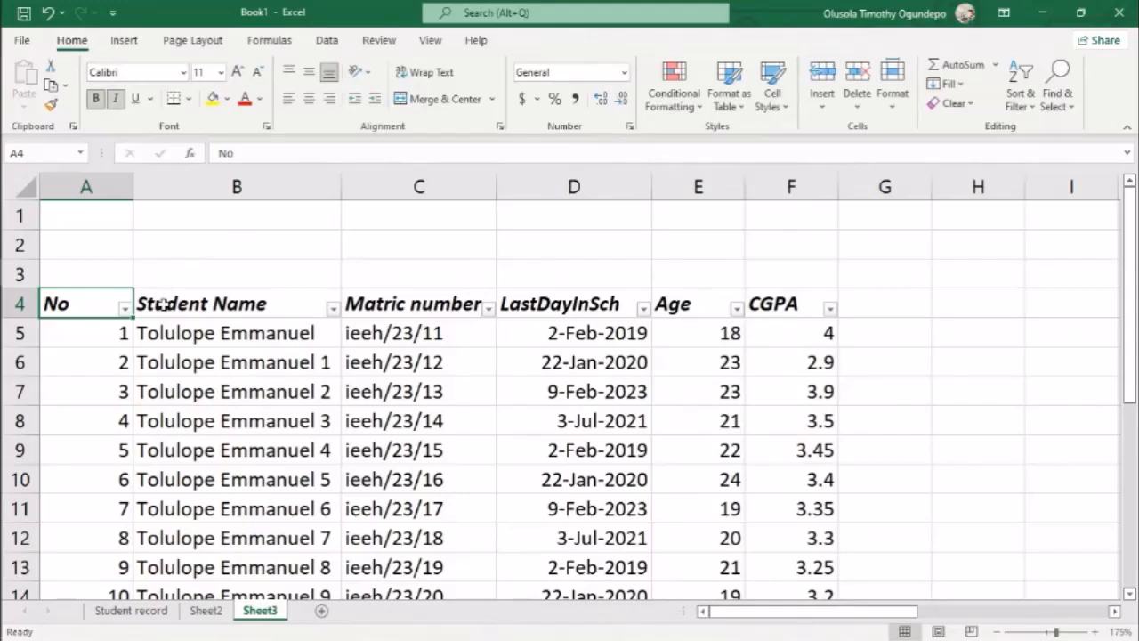
left_click_drag(107, 303, 806, 307)
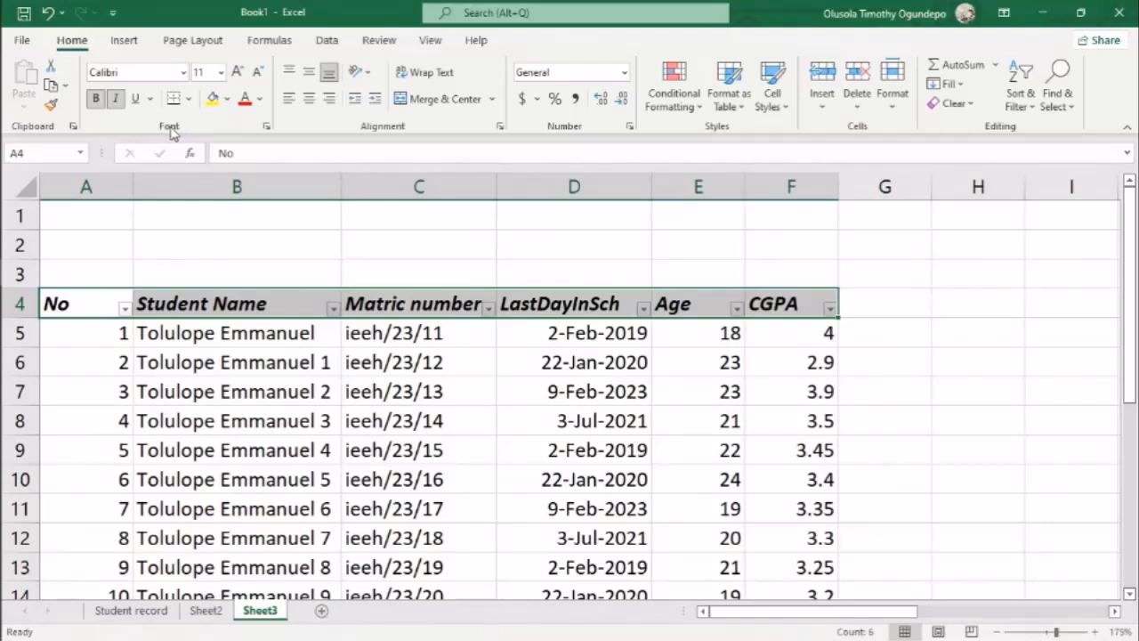
left_click(260, 99)
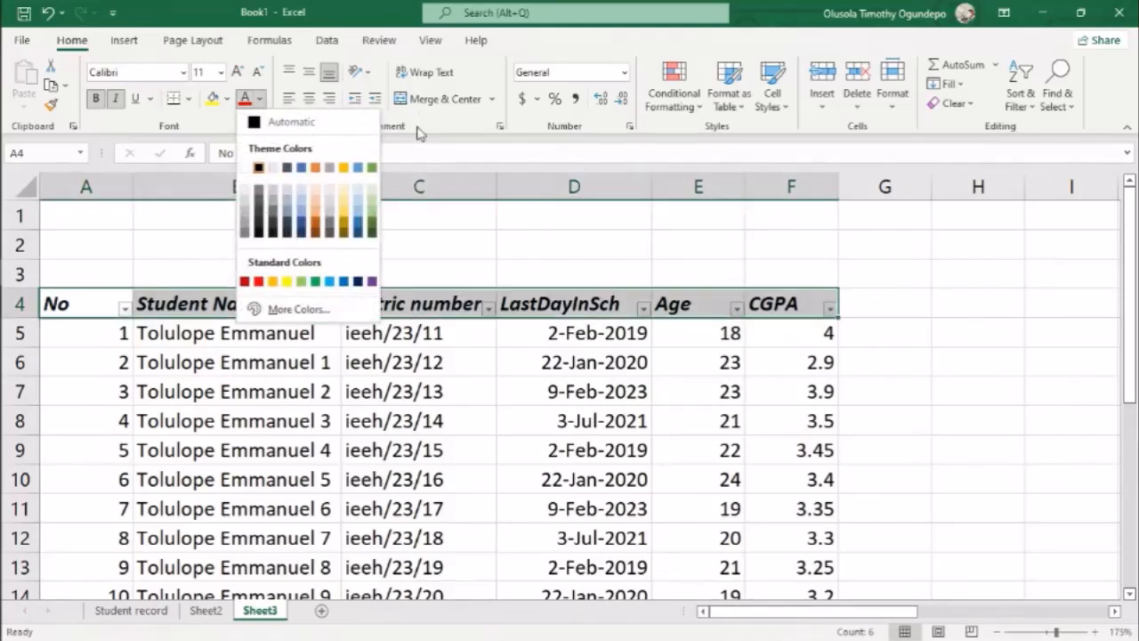
left_click(303, 171)
left_click(277, 328)
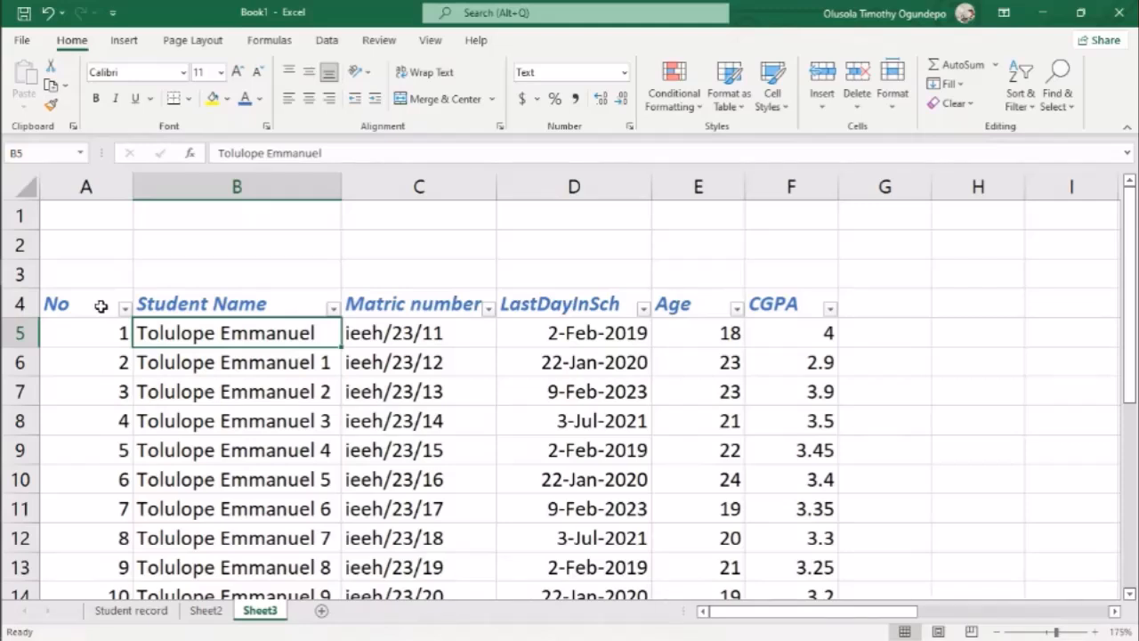
Give header row A4:F4 the Accent5 cell style, then switch to the slide show.
left_click(123, 395)
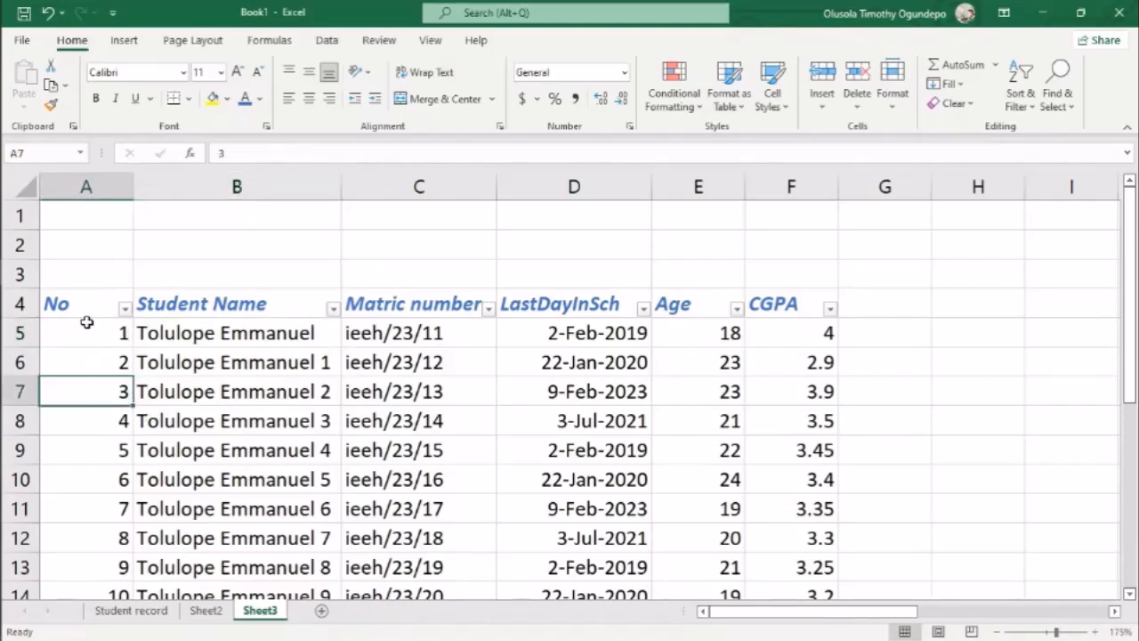
left_click_drag(80, 304, 785, 307)
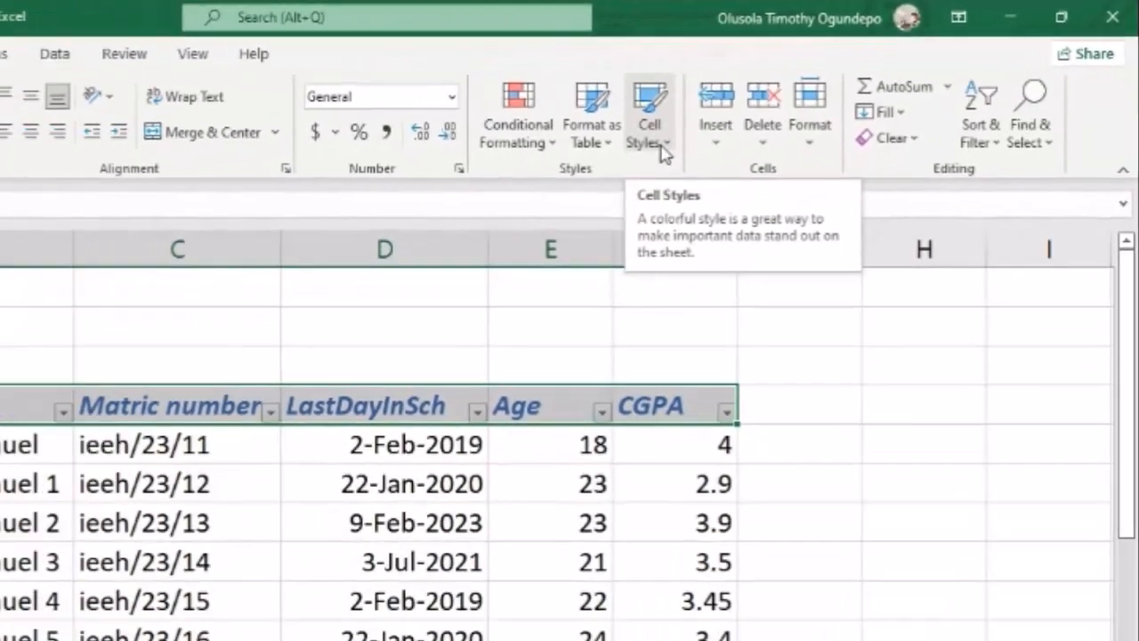
left_click(664, 153)
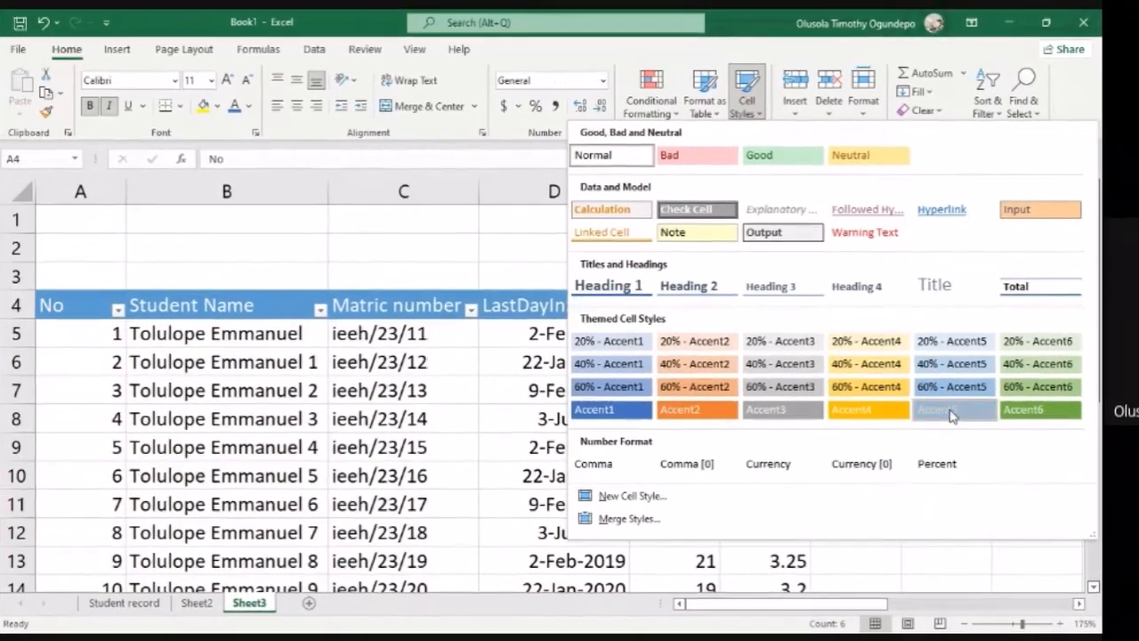
left_click(968, 471)
left_click(419, 473)
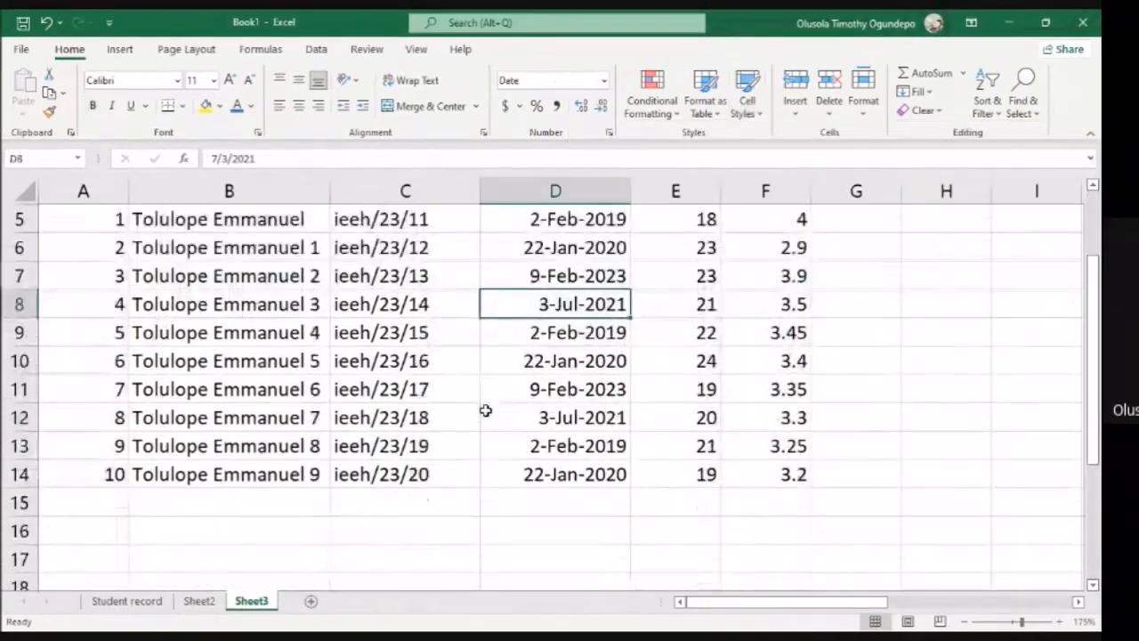
left_click(97, 333)
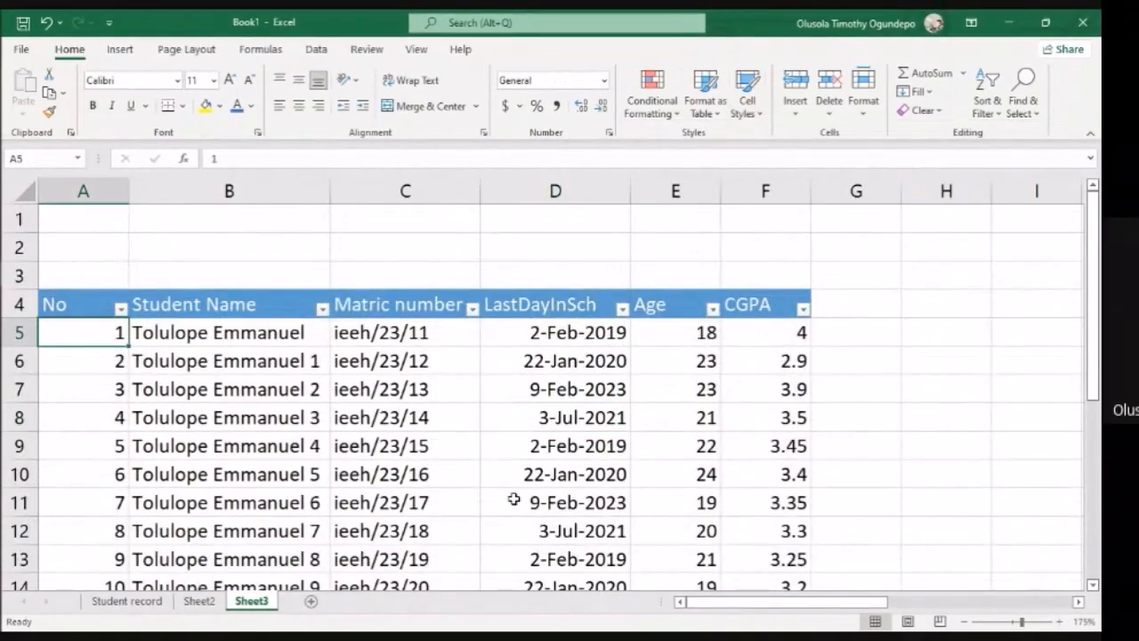
scroll(514, 499, "down", 1)
key("alt+Tab")
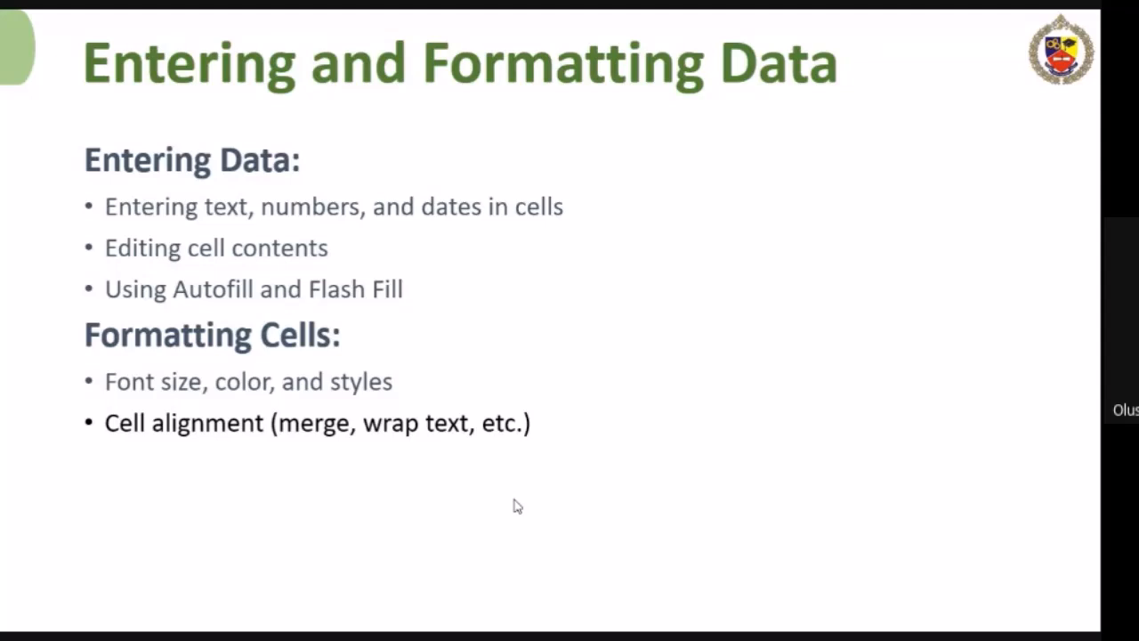
Return from the PowerPoint slide show to the Book1 Excel workbook.
key("alt+Tab")
key("alt+shift+Tab")
key("alt+Tab")
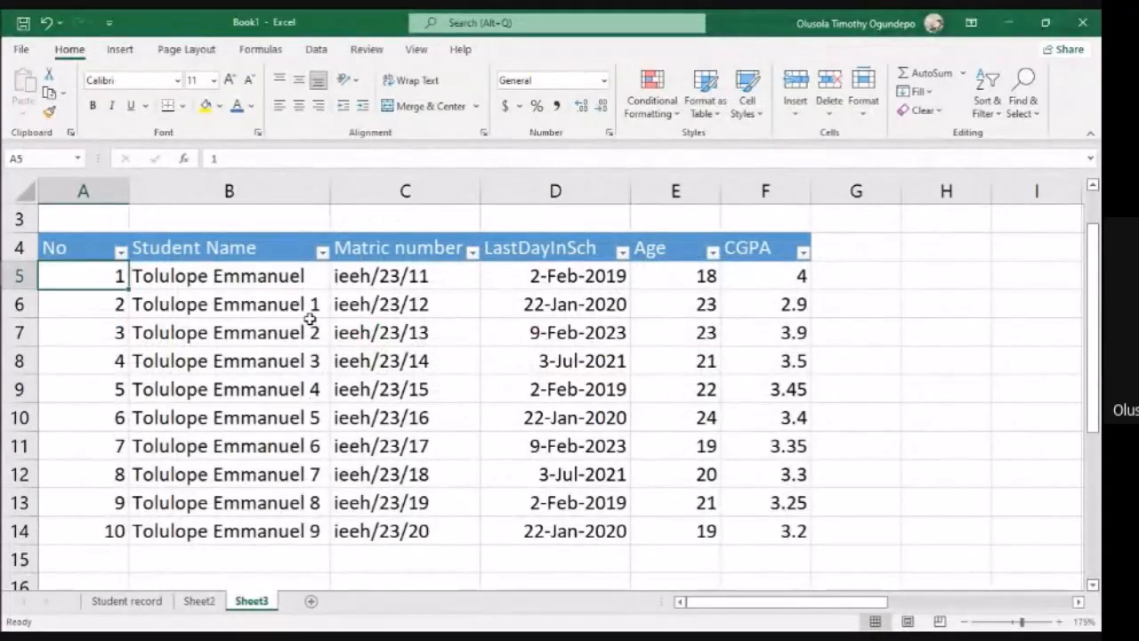
Widen columns B, C, E and F: Student Name, Matric number, Age and CGPA.
left_click_drag(334, 191, 438, 156)
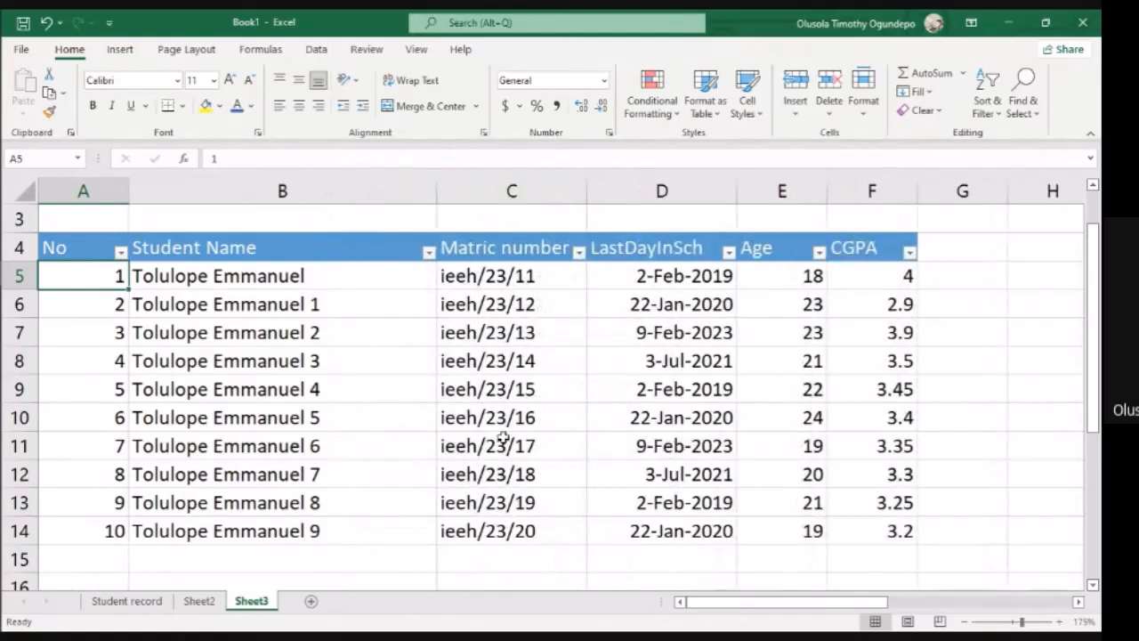
scroll(504, 438, "right", 1)
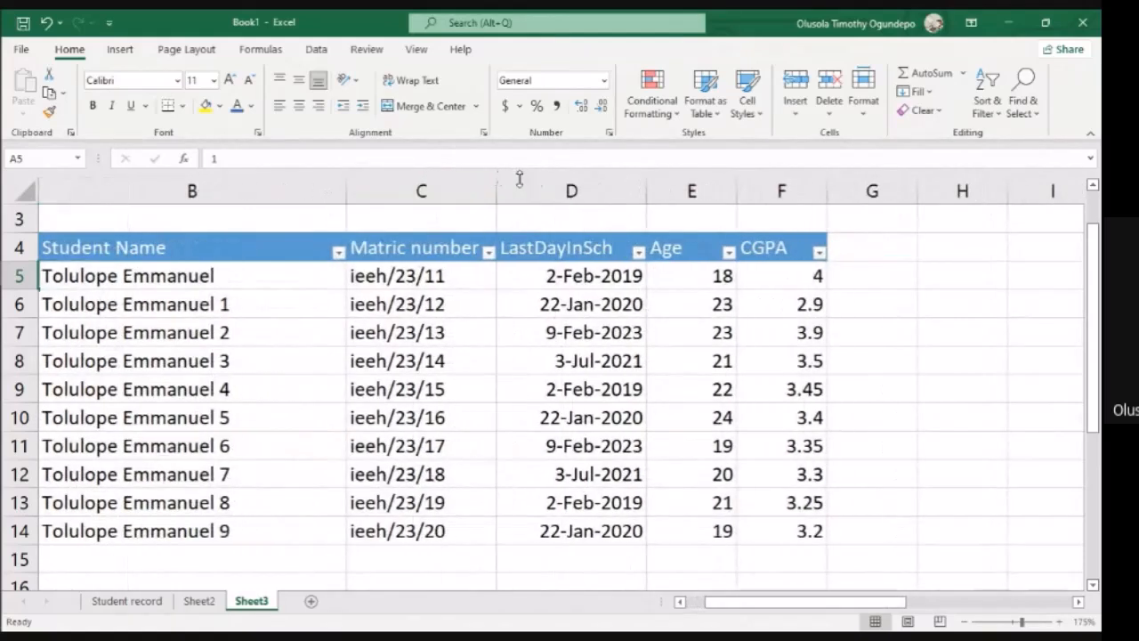
left_click_drag(496, 194, 600, 195)
scroll(522, 282, "right", 3)
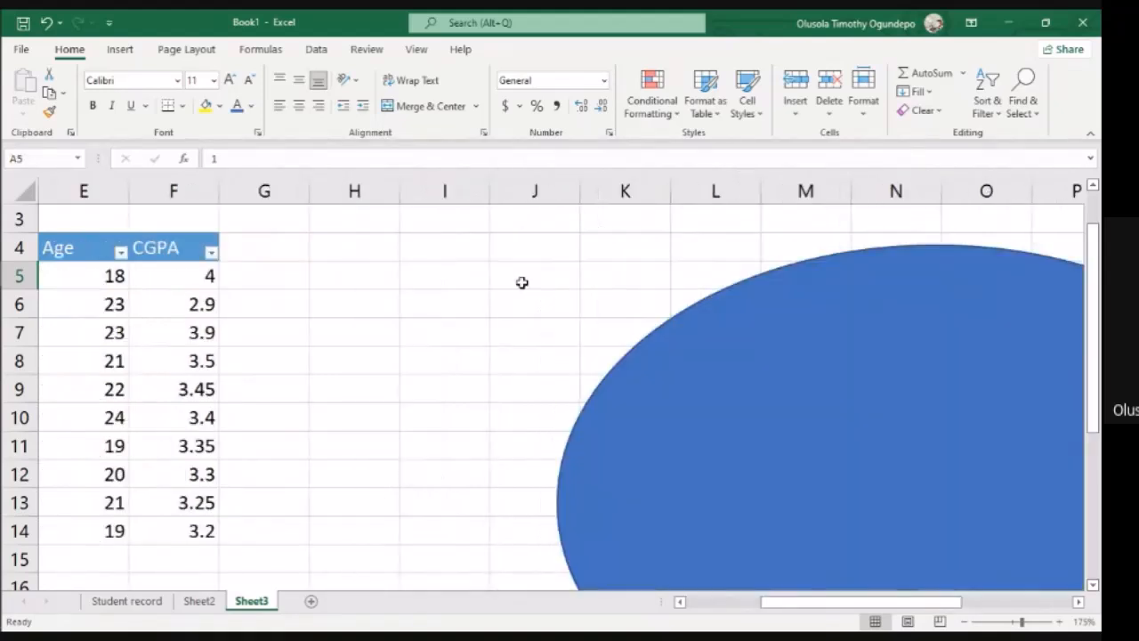
left_click_drag(124, 190, 166, 190)
left_click_drag(254, 187, 294, 191)
scroll(264, 407, "left", 3)
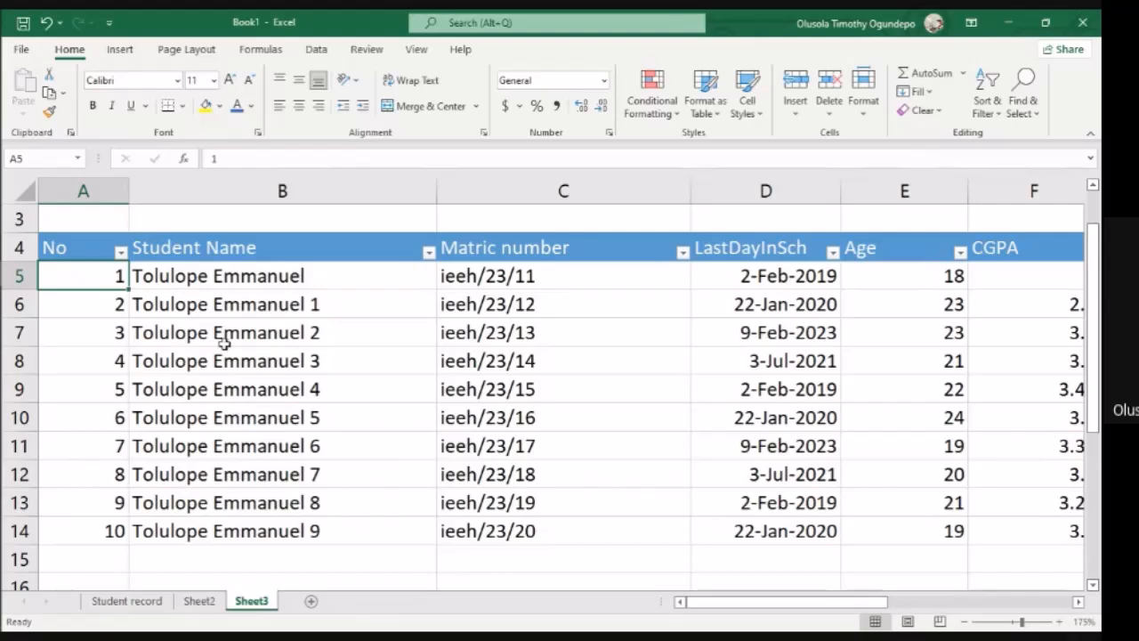
left_click(236, 280)
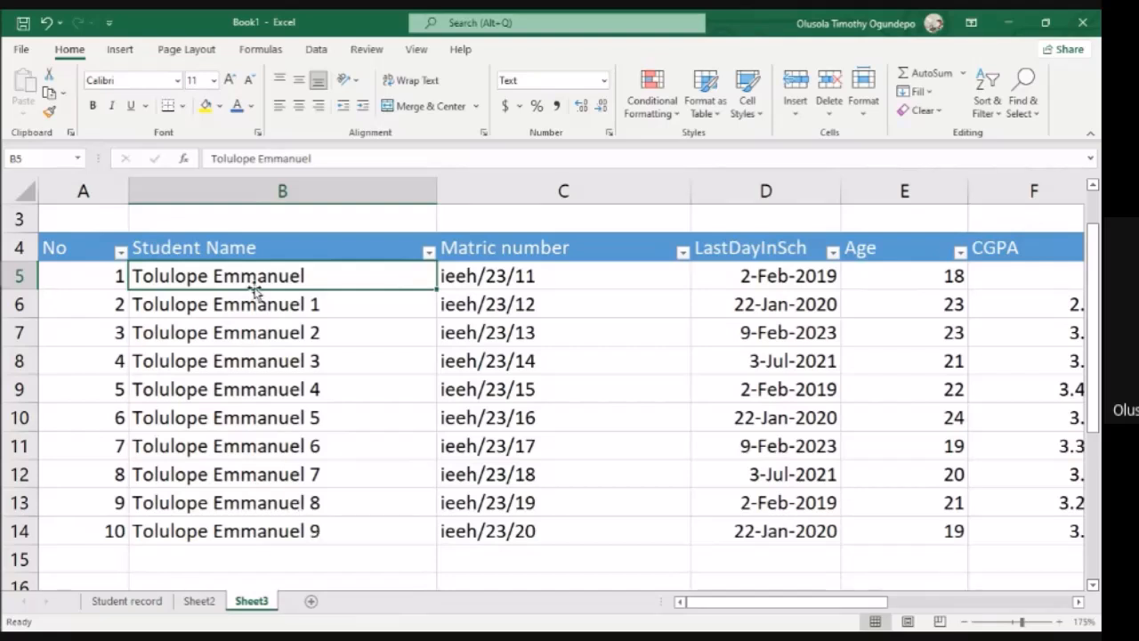
Centre the student names in B5:B14.
left_click_drag(263, 282, 234, 534)
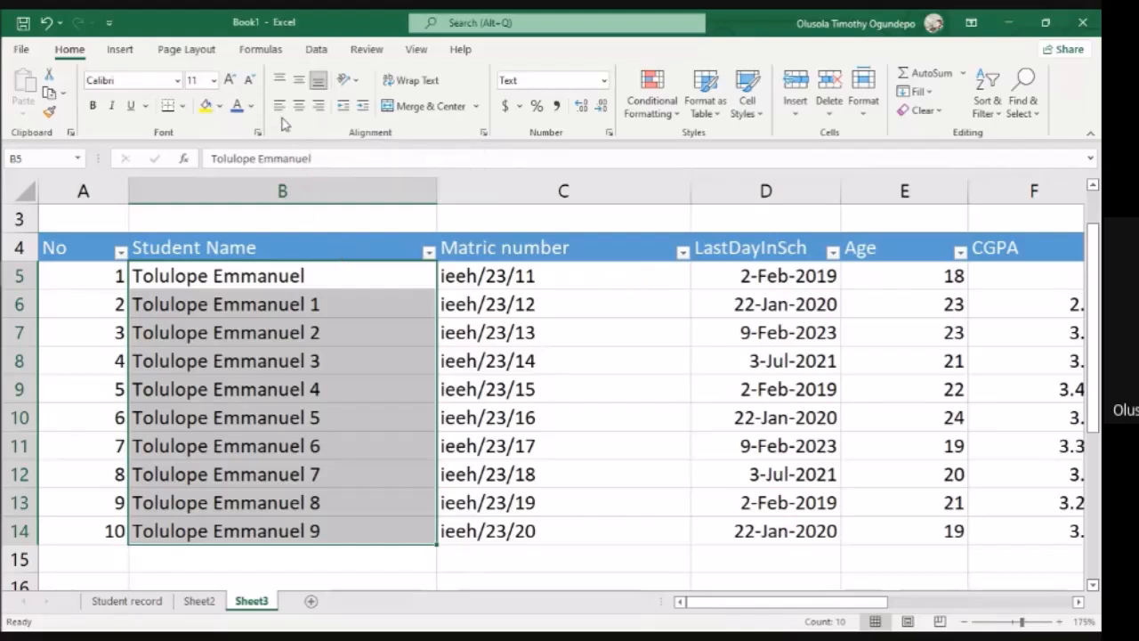
left_click(301, 110)
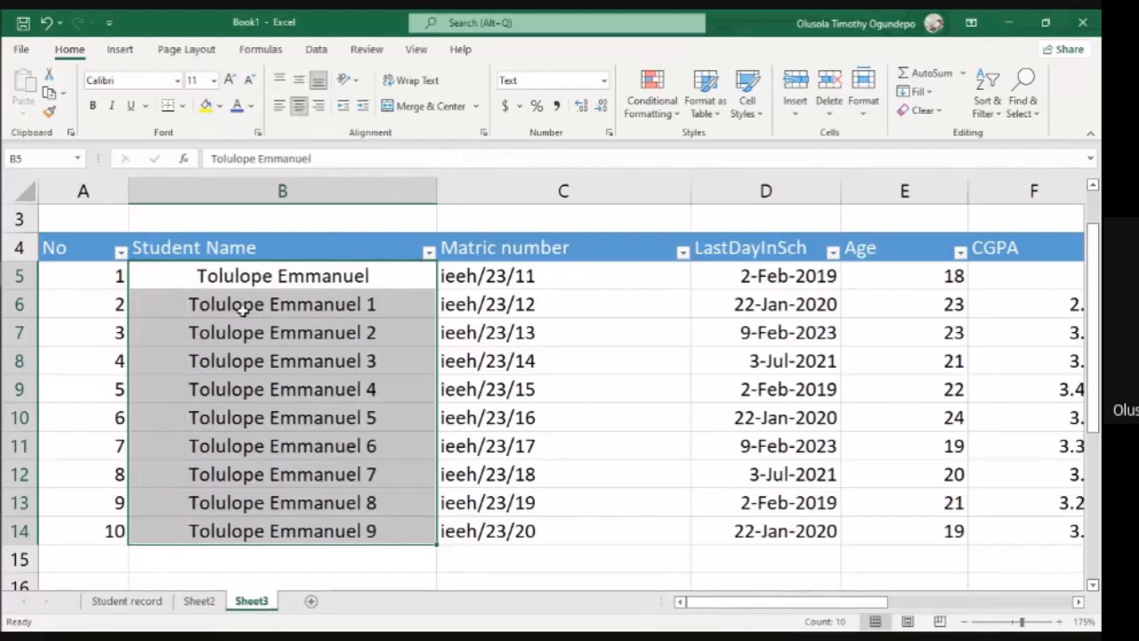
scroll(470, 378, "right", 2)
scroll(471, 379, "right", 3)
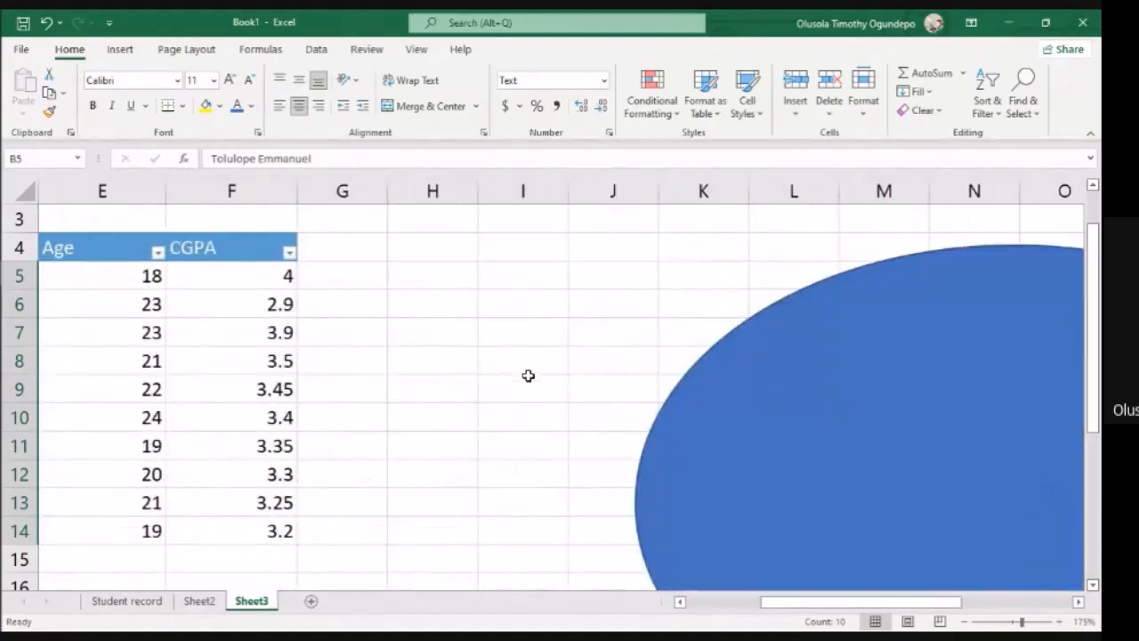
scroll(526, 376, "left", 4)
Right-align the matric numbers in C5:C14, then deselect and check the date in D5.
left_click_drag(510, 274, 527, 532)
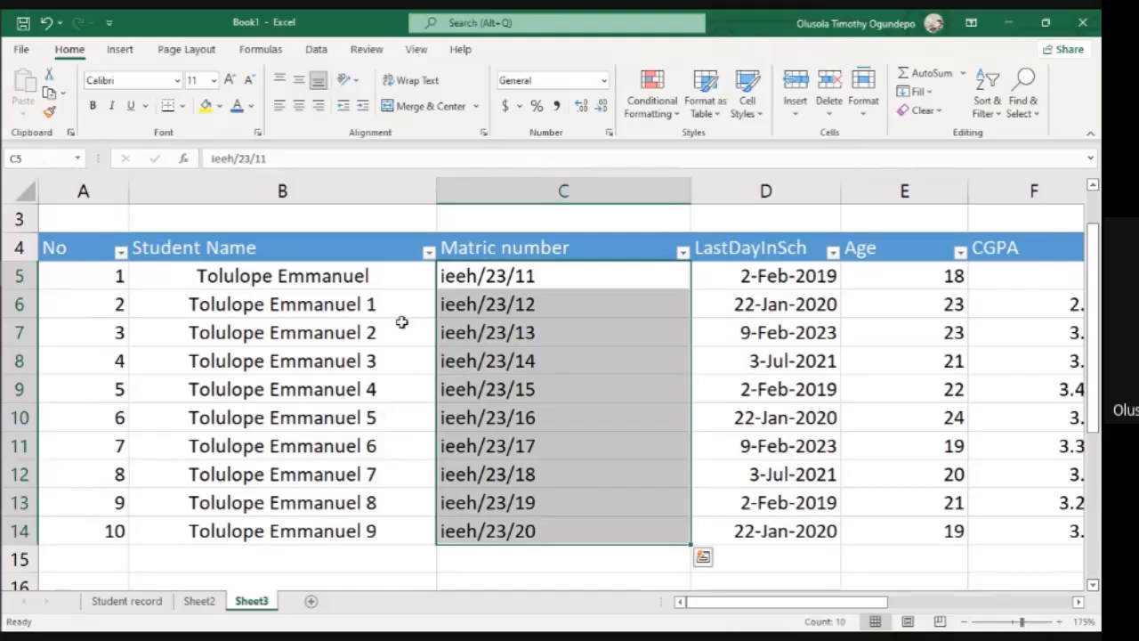
left_click(319, 106)
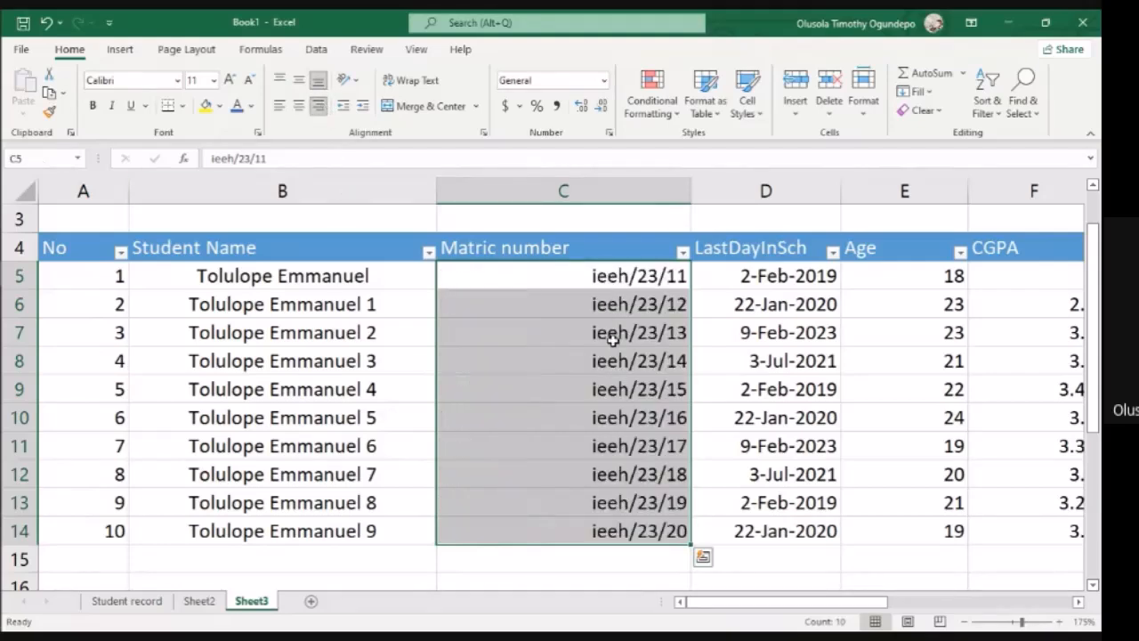
scroll(613, 340, "right", 4)
scroll(613, 340, "left", 4)
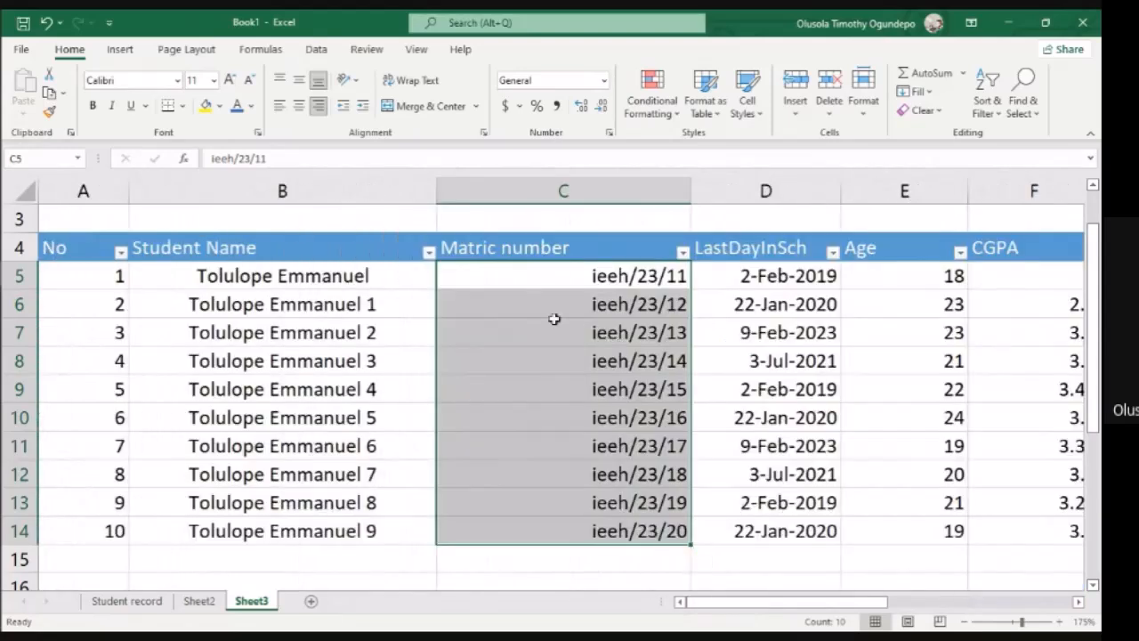
left_click(490, 276)
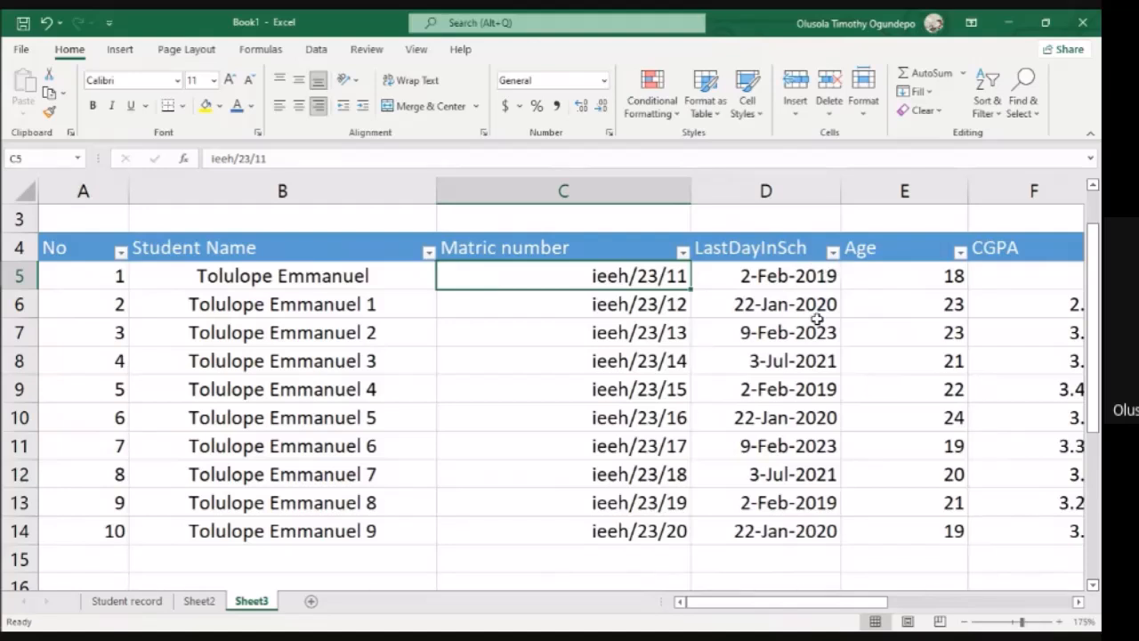
left_click(790, 278)
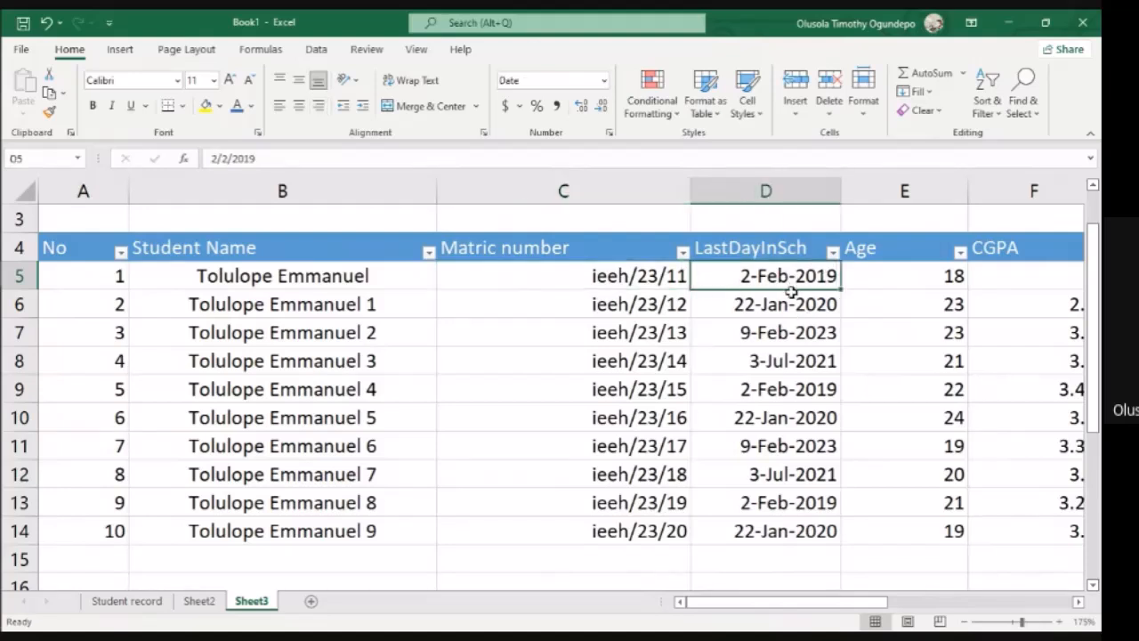
Enter the text 'Twenty-two' in E9 and widen the Age column to fit it.
left_click(928, 279)
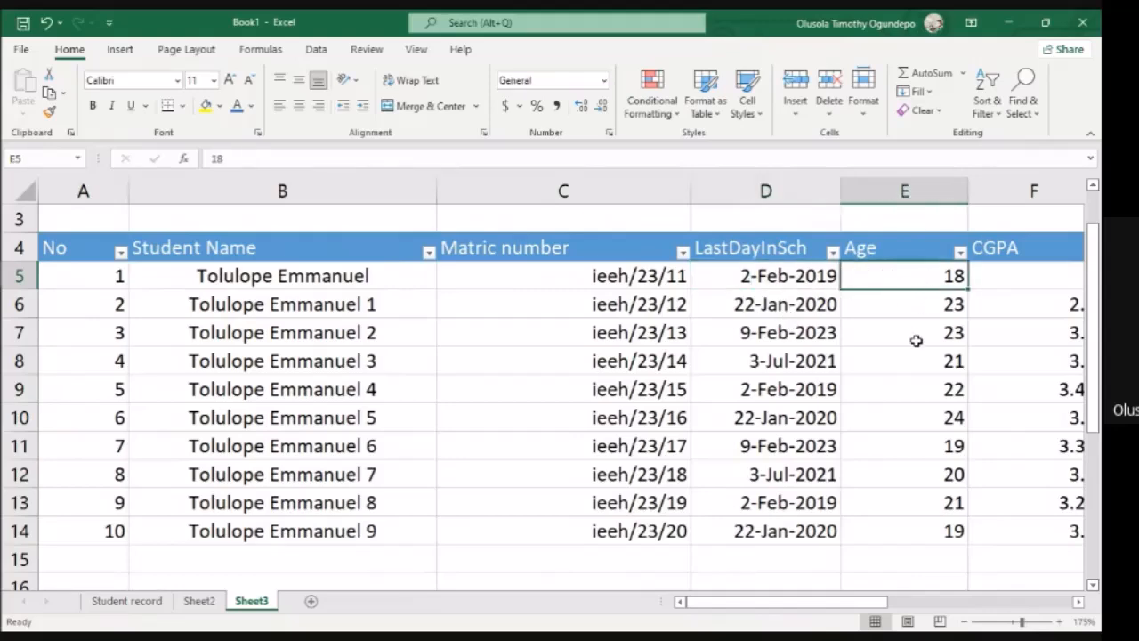
scroll(915, 336, "right", 2)
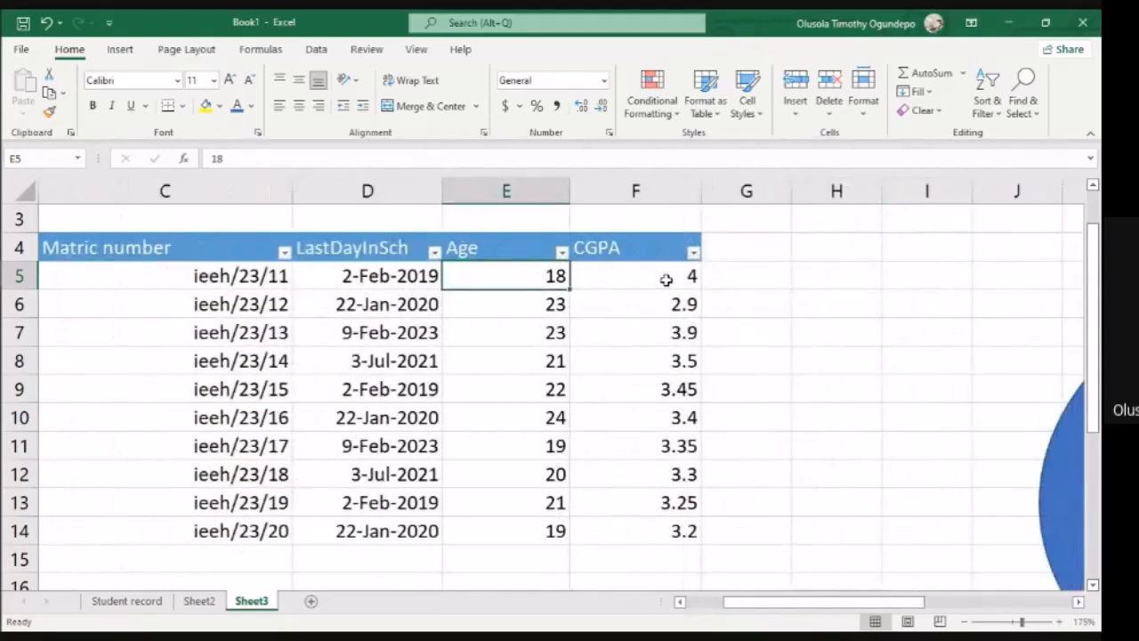
scroll(666, 282, "left", 2)
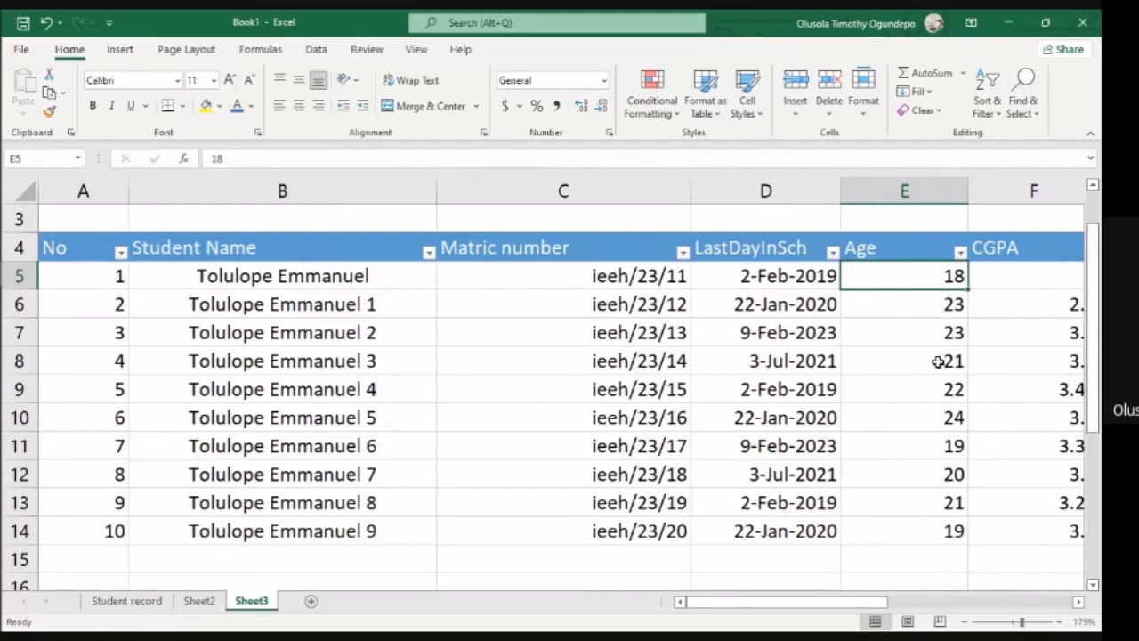
left_click(955, 390)
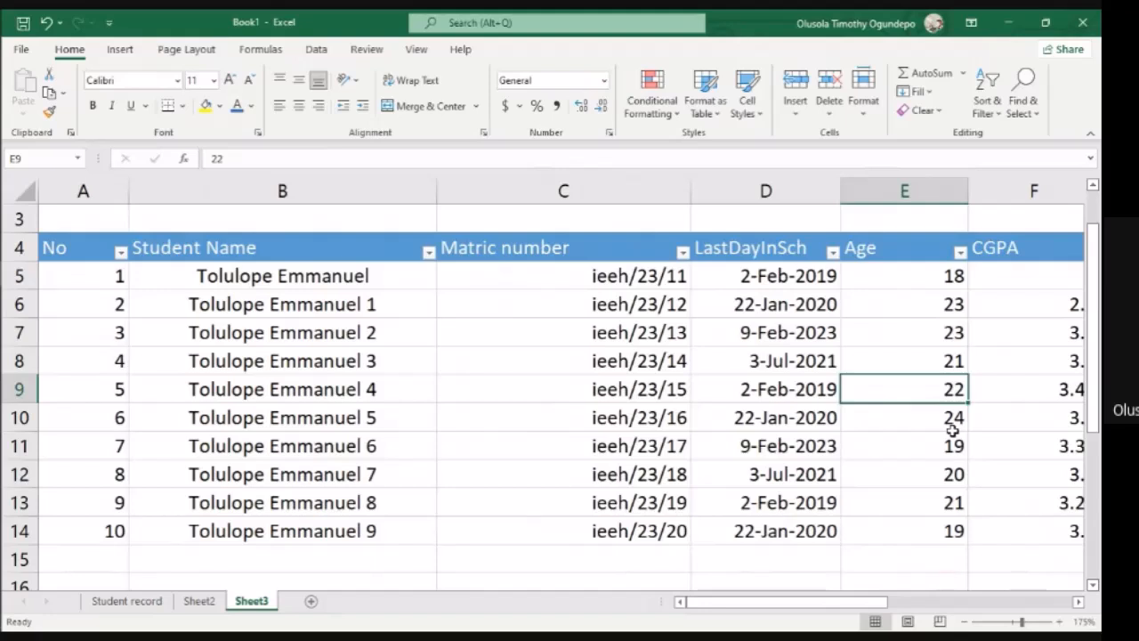
type("Tw")
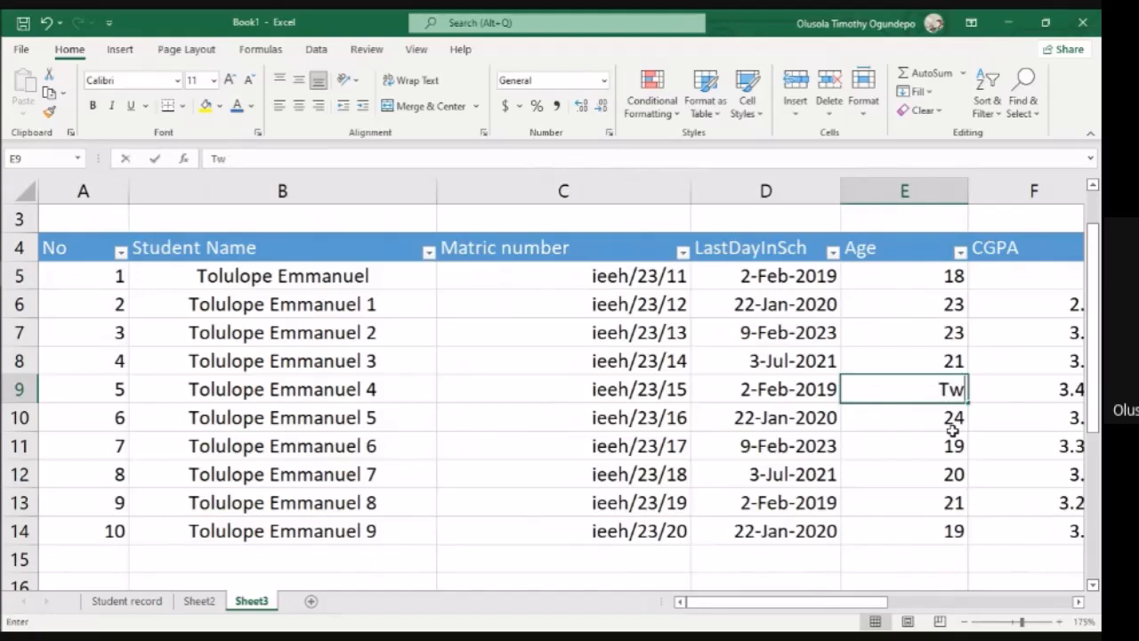
type("enty-two")
key("Return")
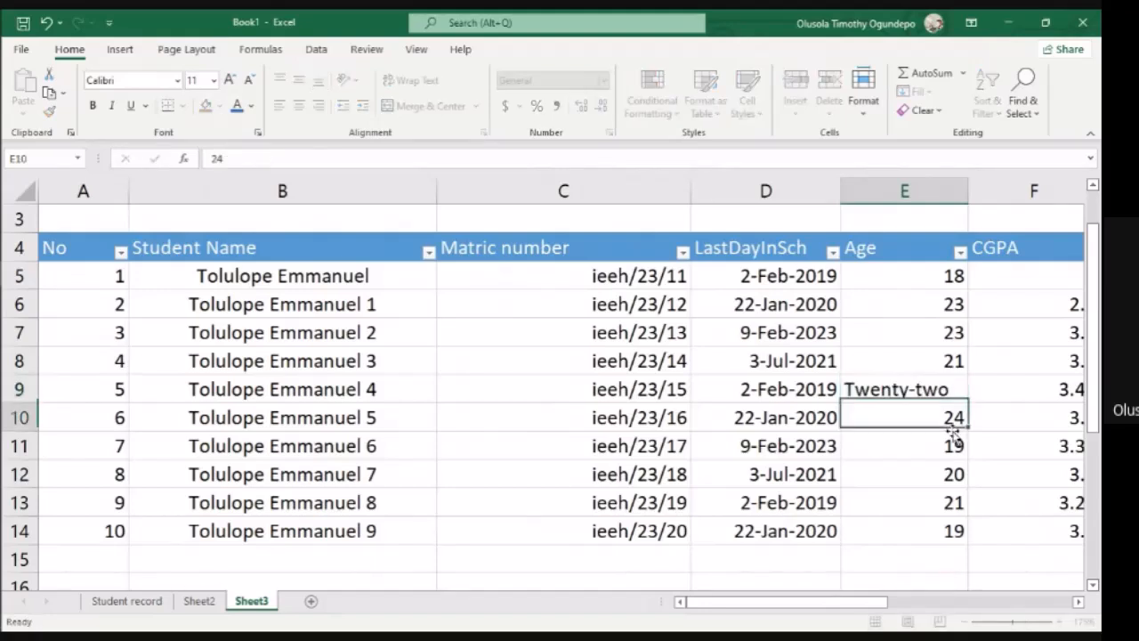
left_click_drag(969, 191, 993, 194)
Change E9 back to 22 and select the Age values E5:E14.
scroll(794, 422, "right", 3)
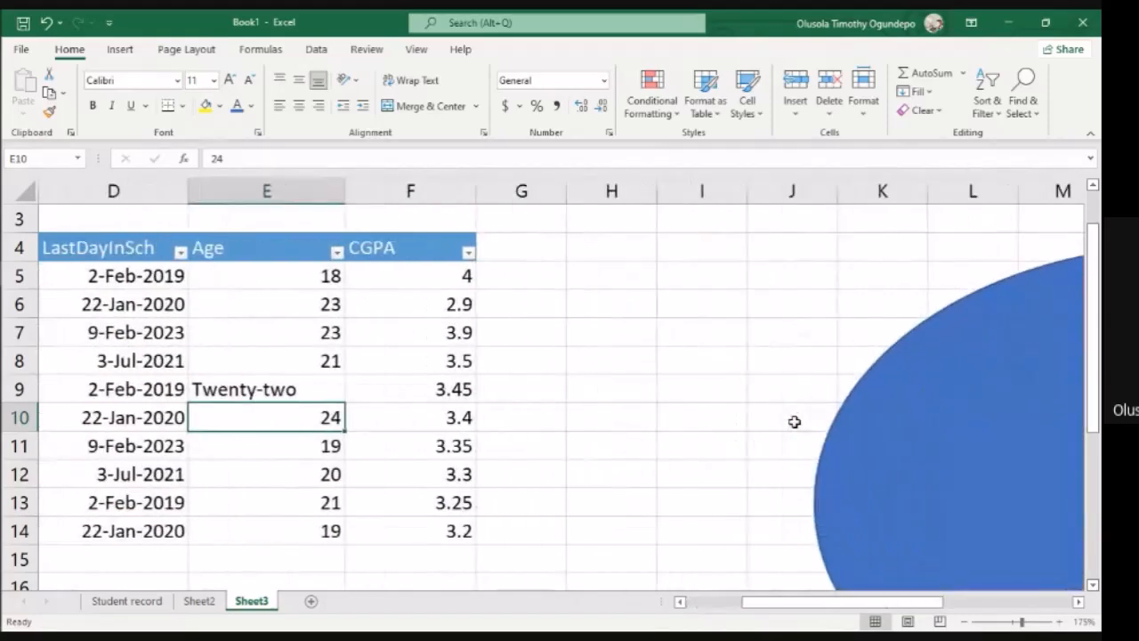
left_click(306, 389)
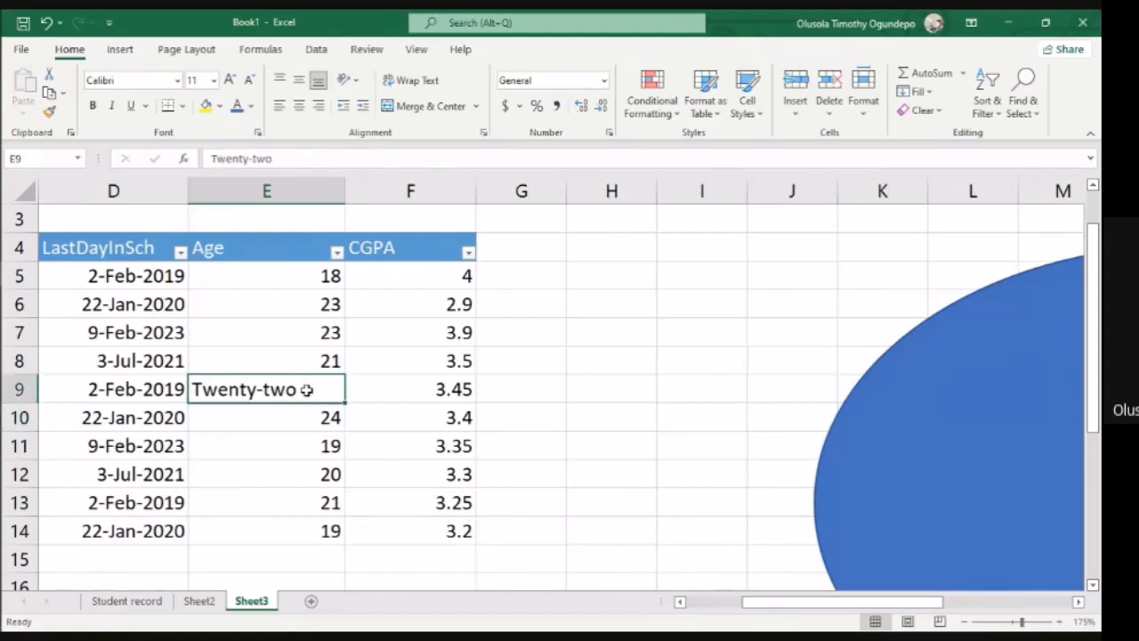
type("22")
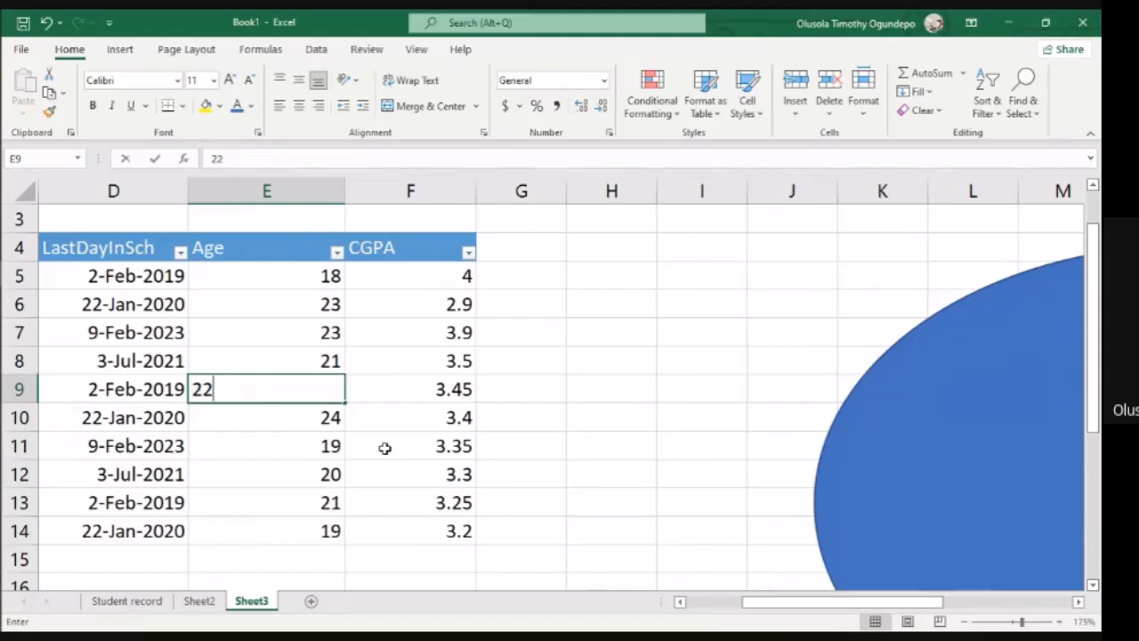
key("Return")
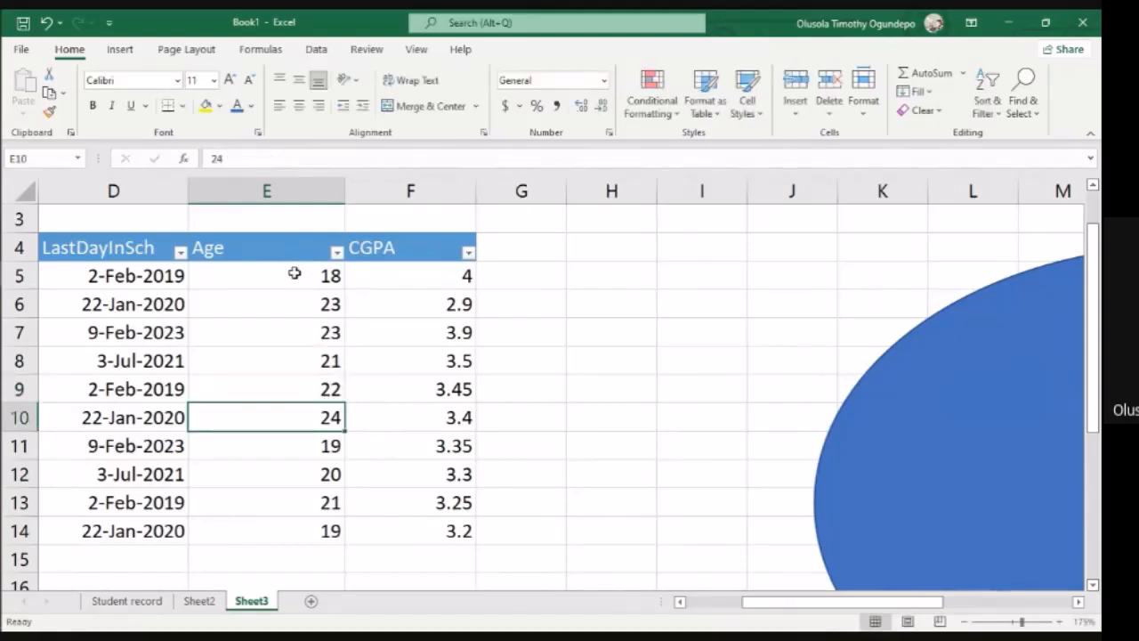
left_click_drag(294, 272, 297, 522)
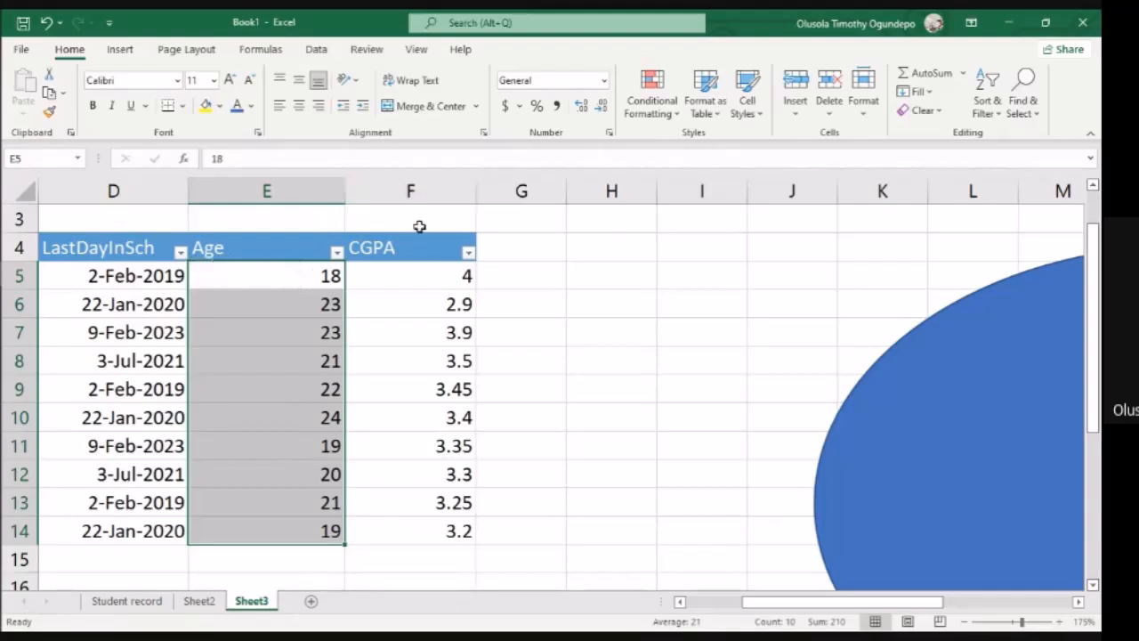
left_click(604, 80)
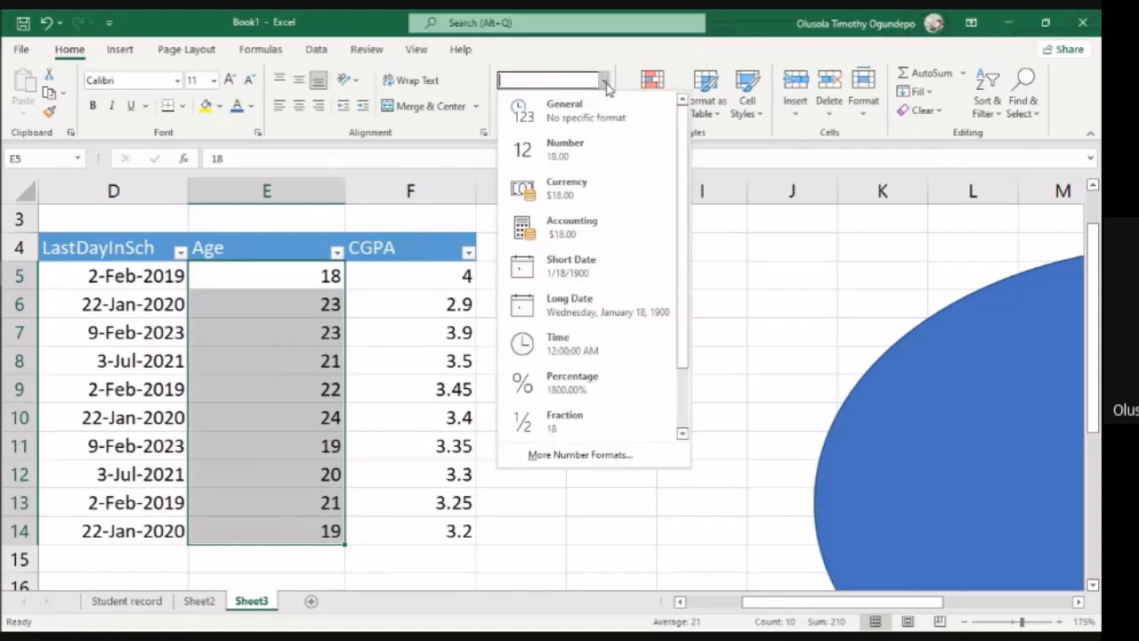
left_click(681, 433)
left_click(682, 433)
left_click(593, 425)
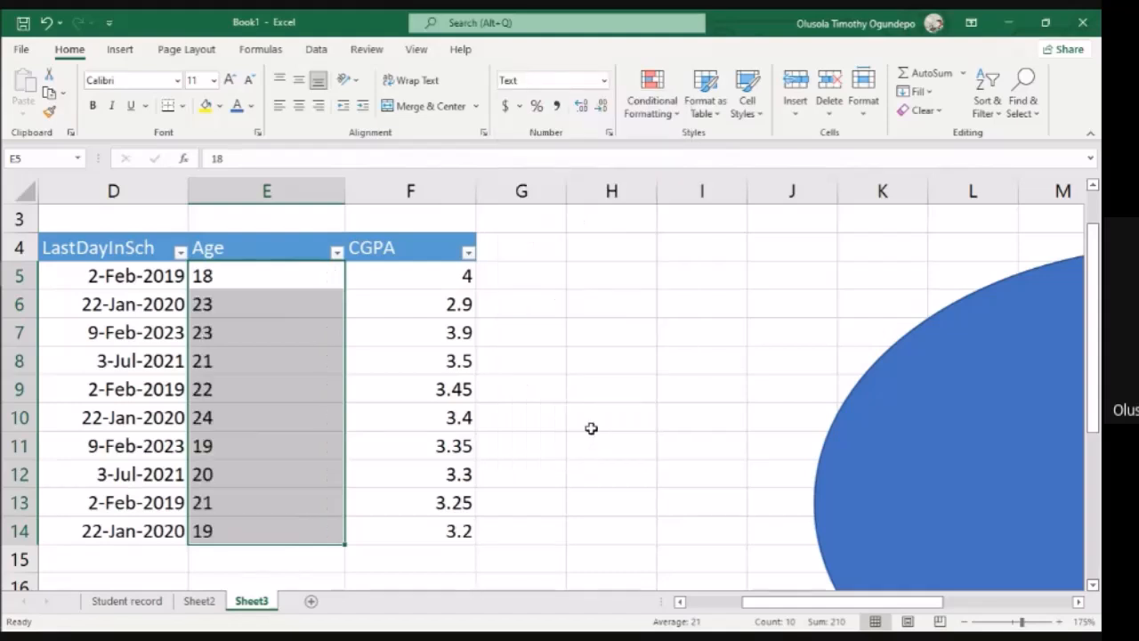
left_click(290, 353)
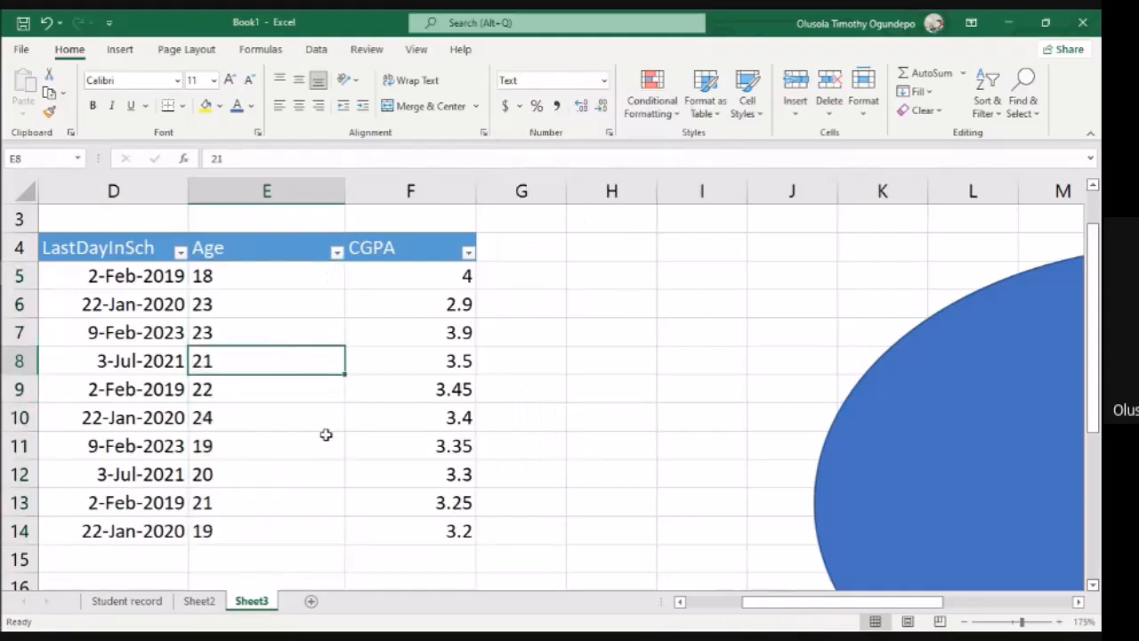
left_click(212, 273)
left_click_drag(212, 273, 205, 529)
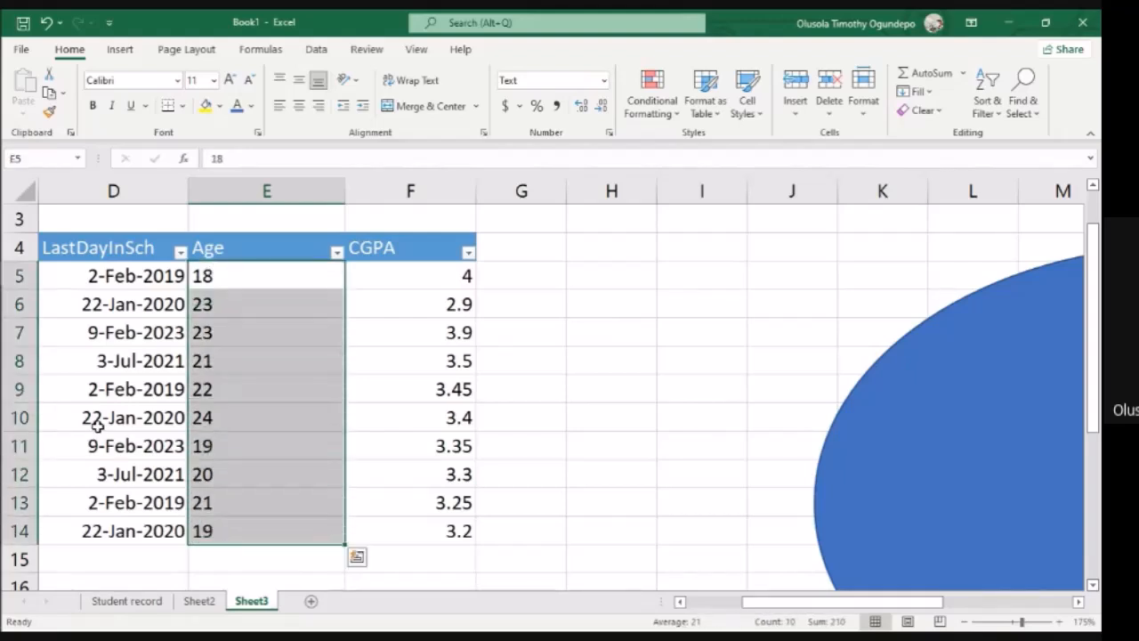
left_click(606, 82)
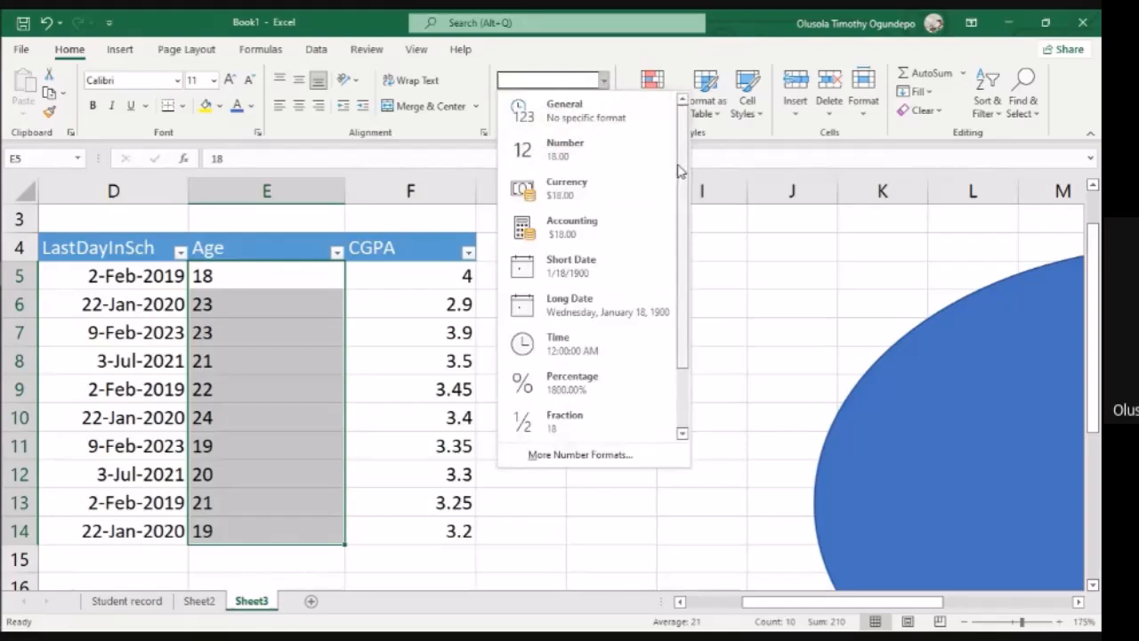
left_click(628, 112)
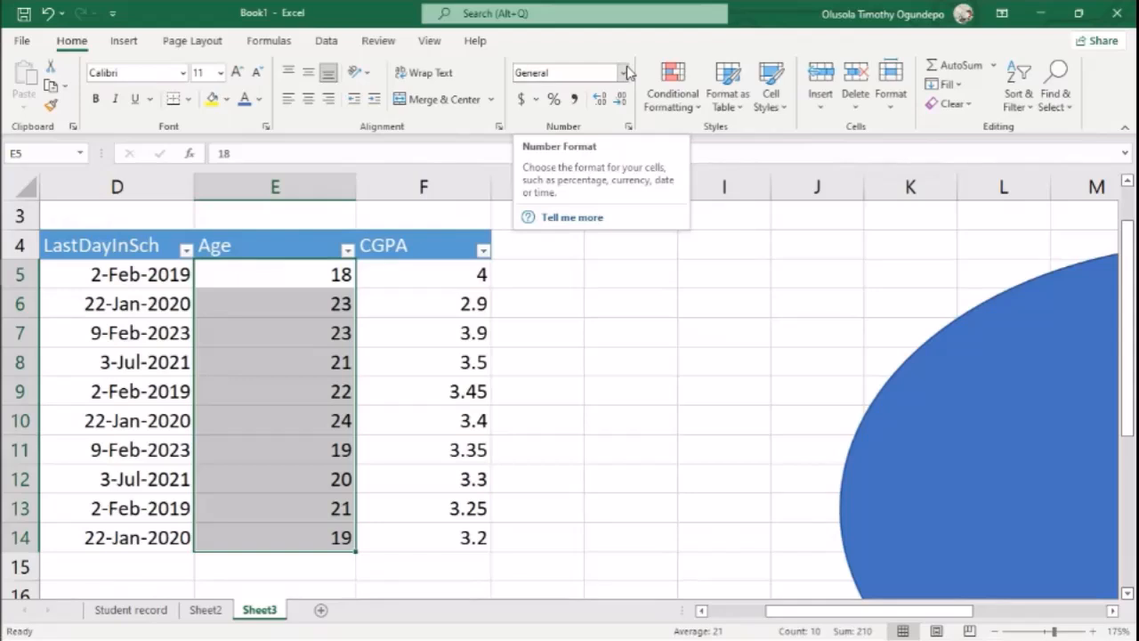
Format the Age values E5:E14 as Number with zero decimal places.
left_click(624, 73)
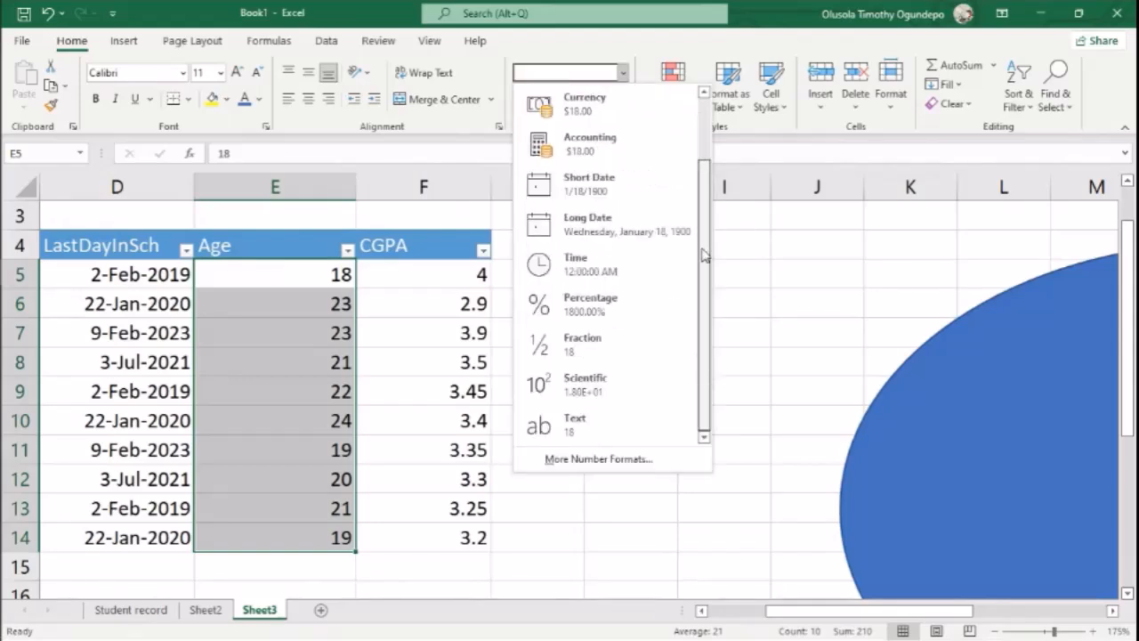
scroll(690, 197, "up", 1)
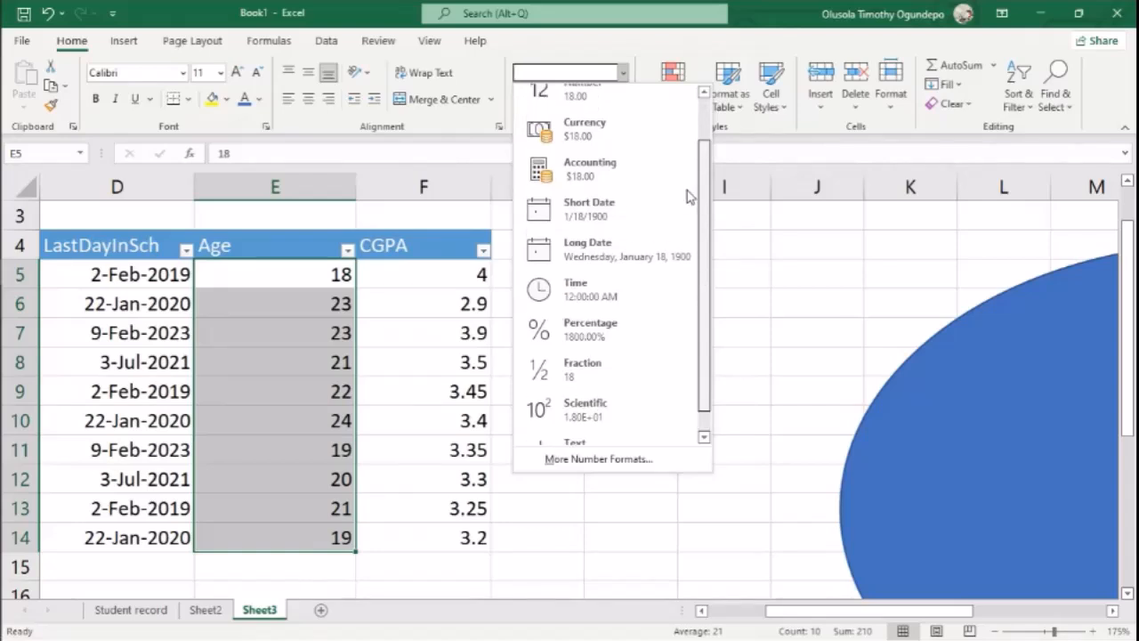
scroll(690, 198, "up", 2)
left_click(605, 148)
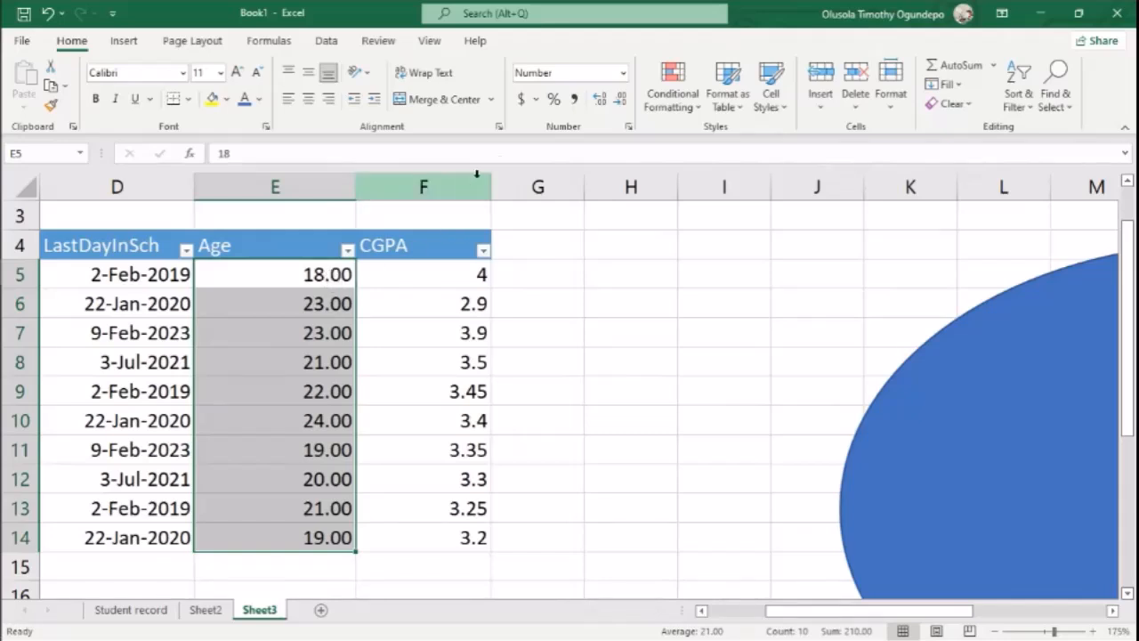
left_click(620, 101)
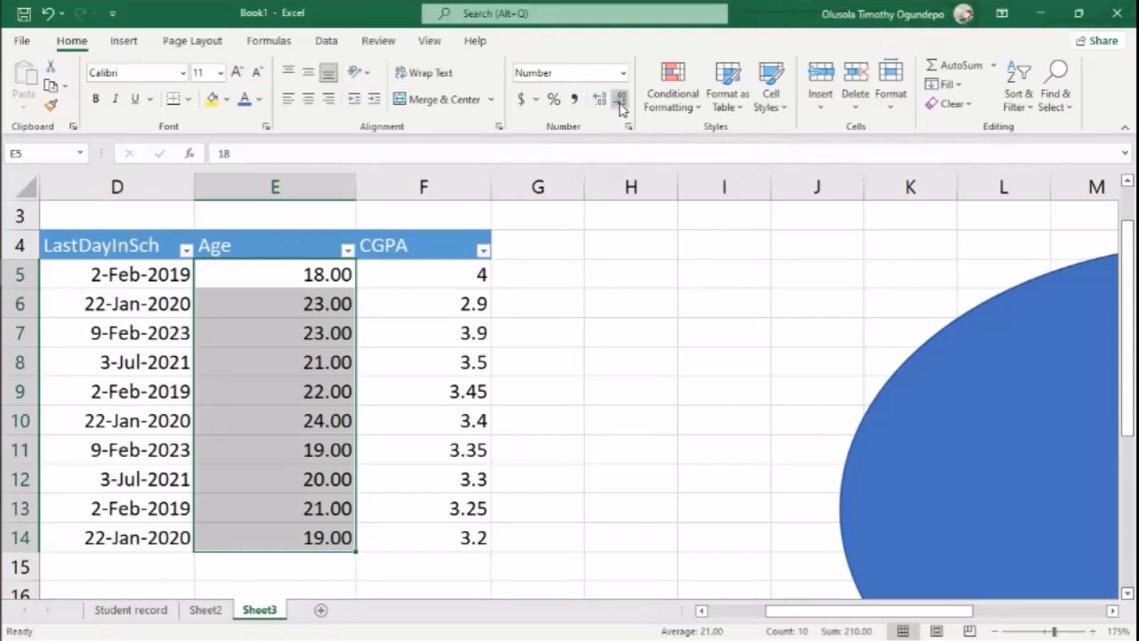
left_click(621, 100)
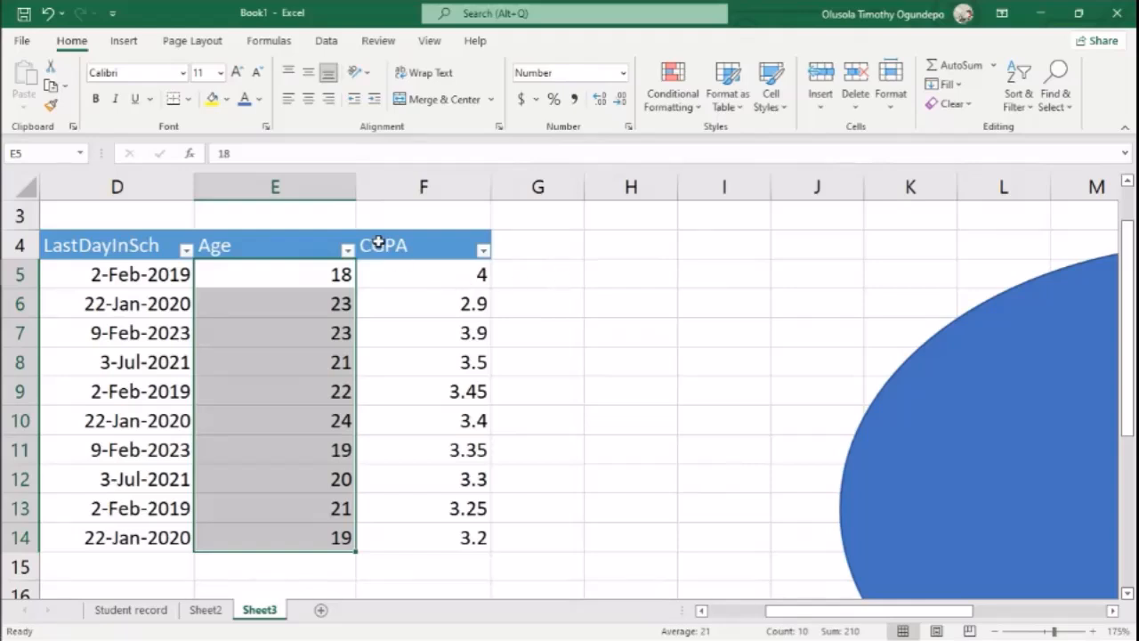
Enter the formula =E5/F5 in cell H7.
left_click(339, 273)
left_click(431, 274)
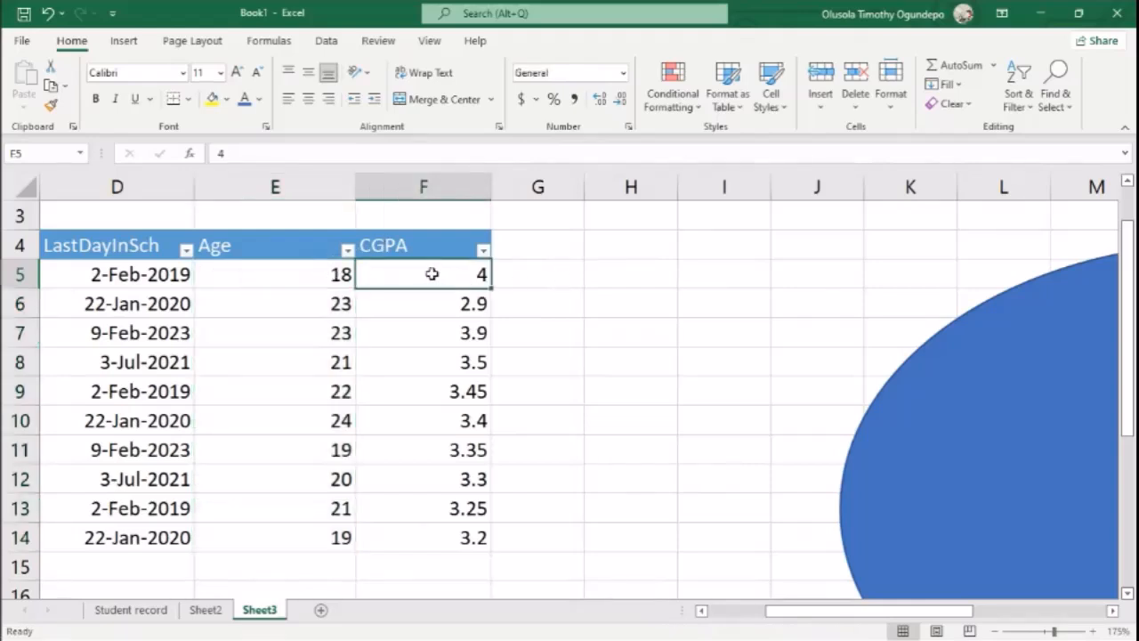
left_click(660, 335)
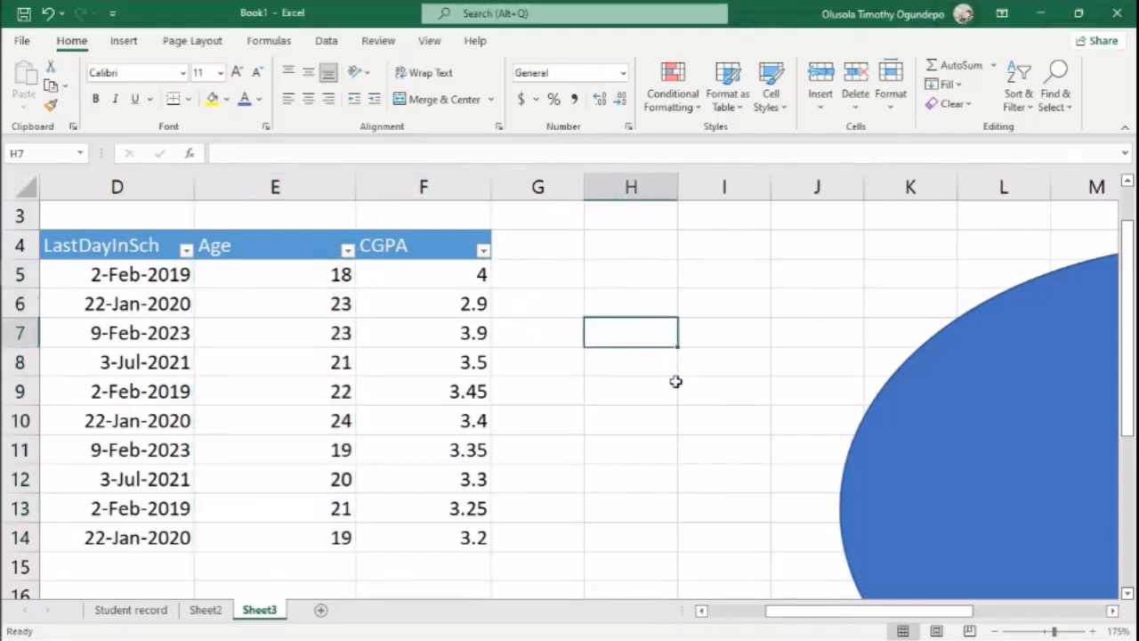
type("=")
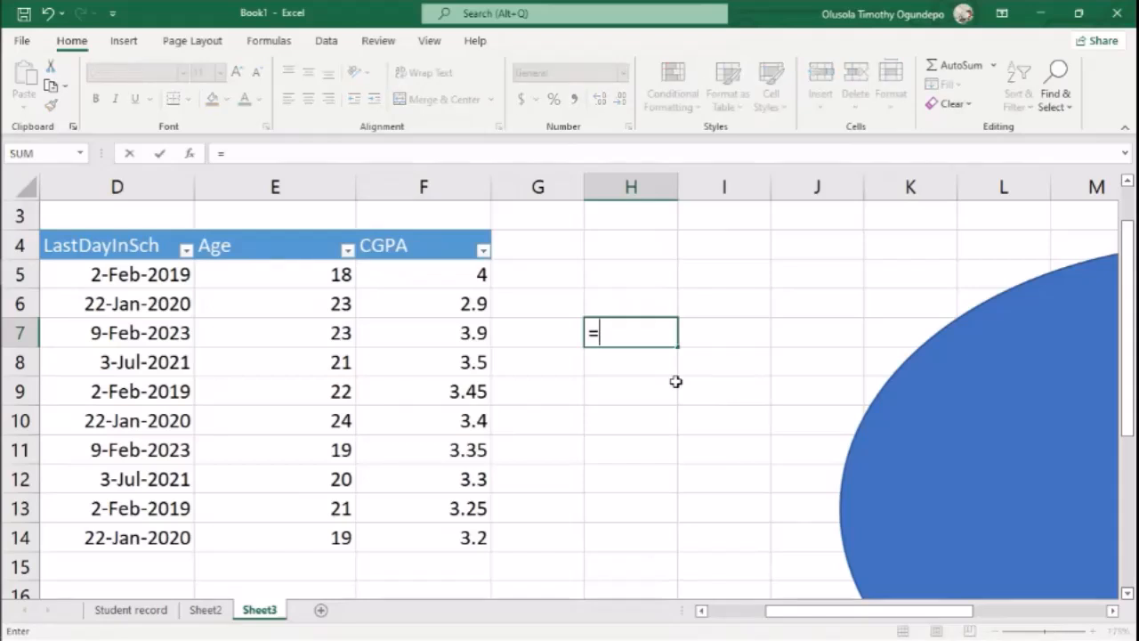
left_click(327, 280)
type("/")
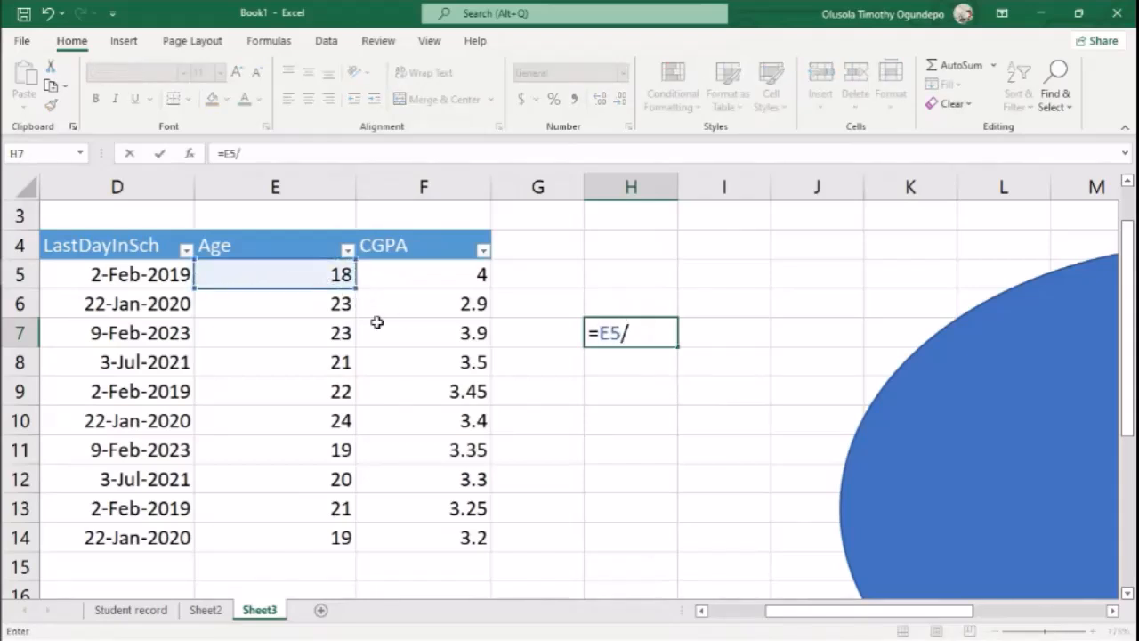
left_click(448, 283)
key("Return")
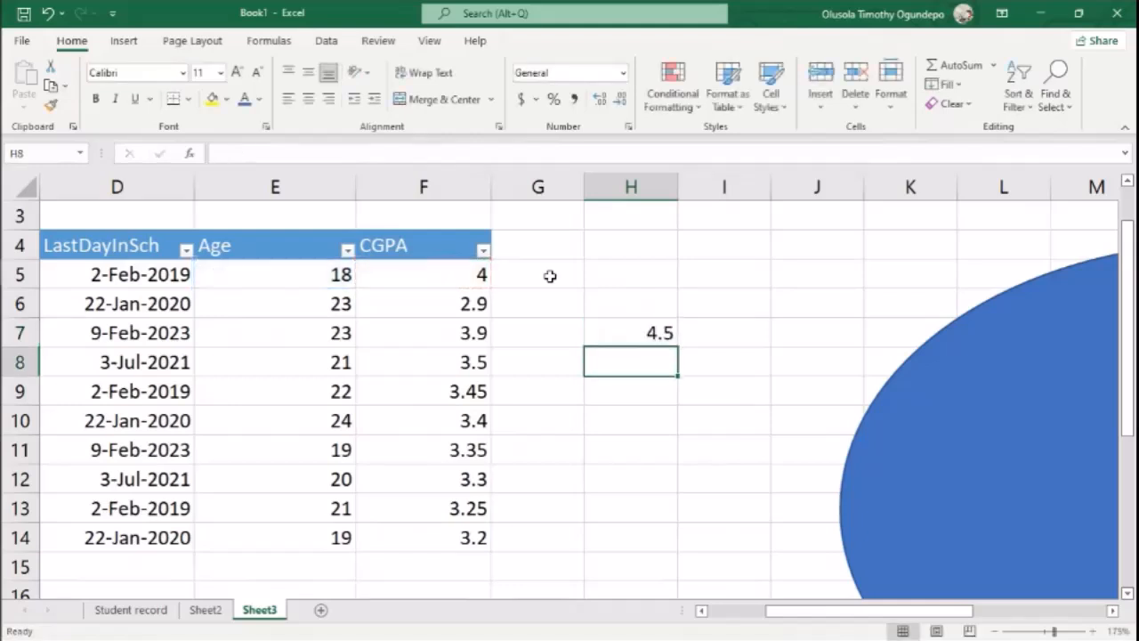
Add two decimal places to H7 and change its formula to =E6/F6, showing 7.9310.
left_click(659, 333)
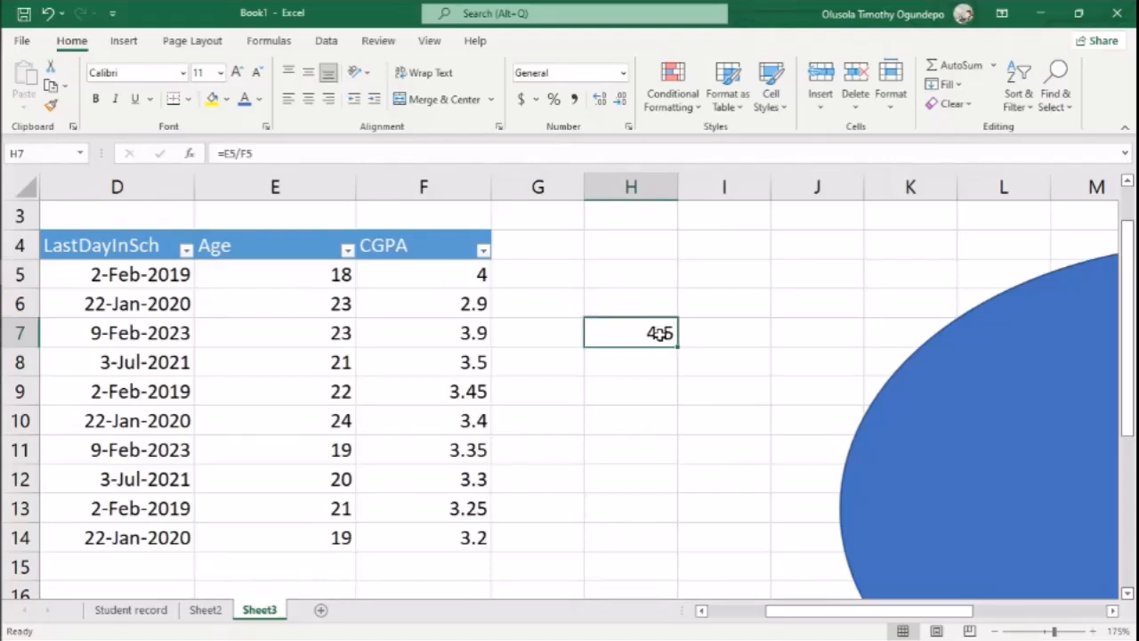
left_click(599, 99)
left_click(599, 100)
left_click(599, 100)
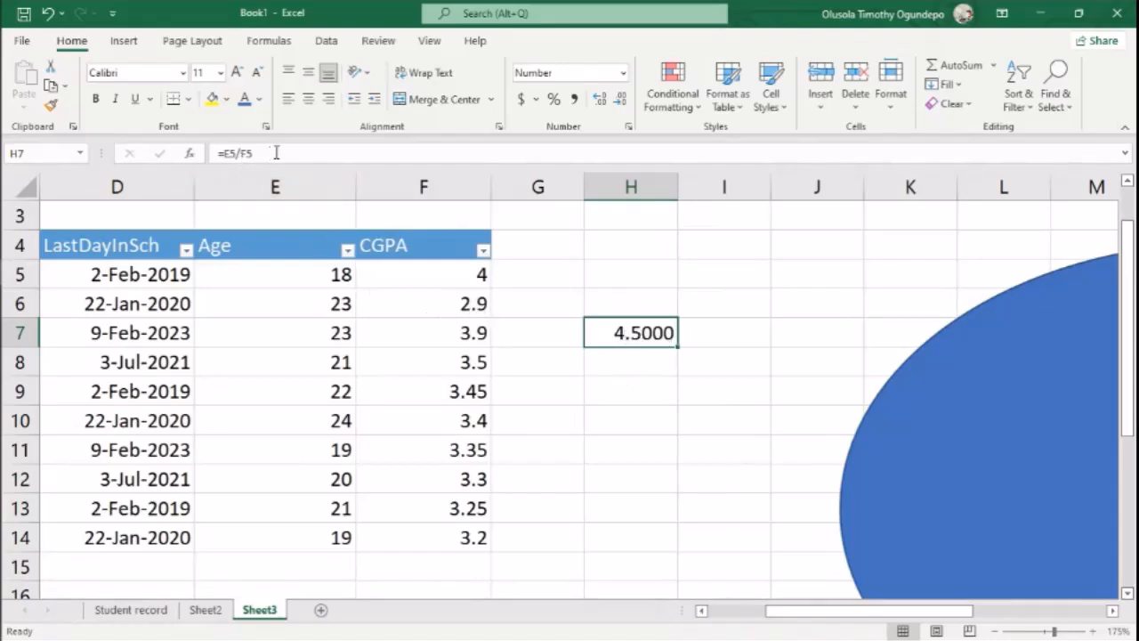
left_click_drag(273, 153, 219, 157)
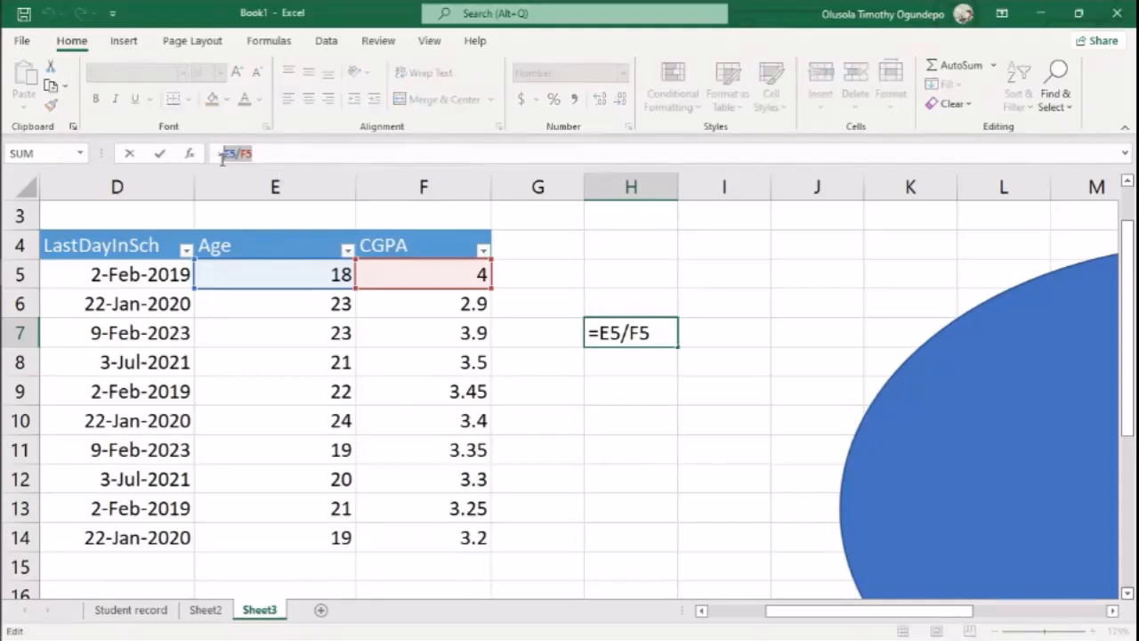
key("BackSpace")
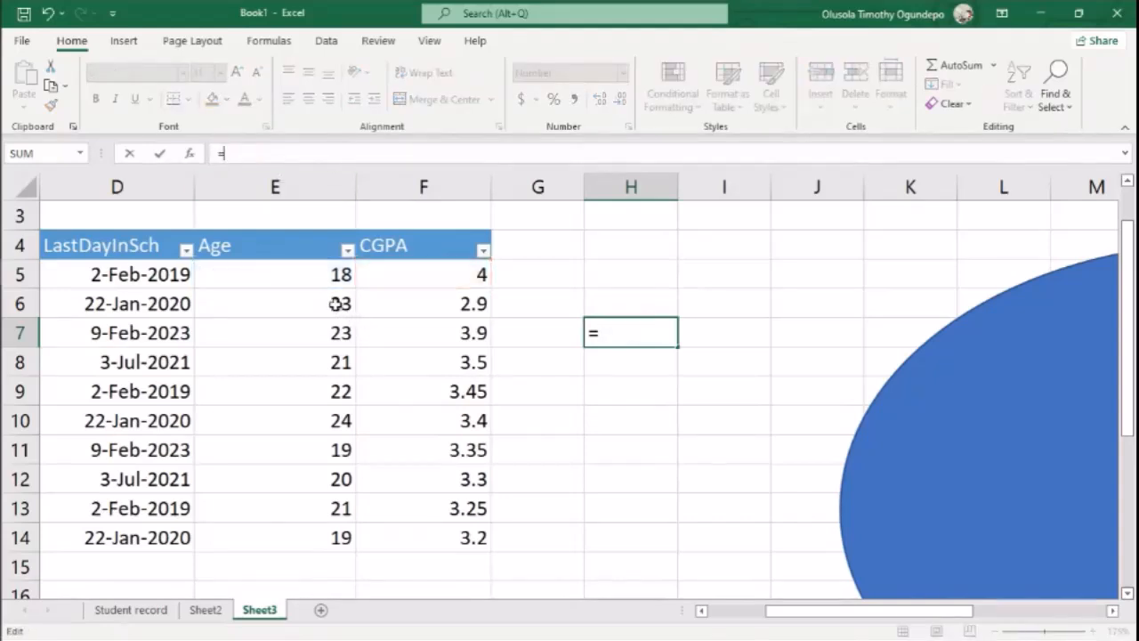
left_click(343, 304)
type("/")
left_click(471, 304)
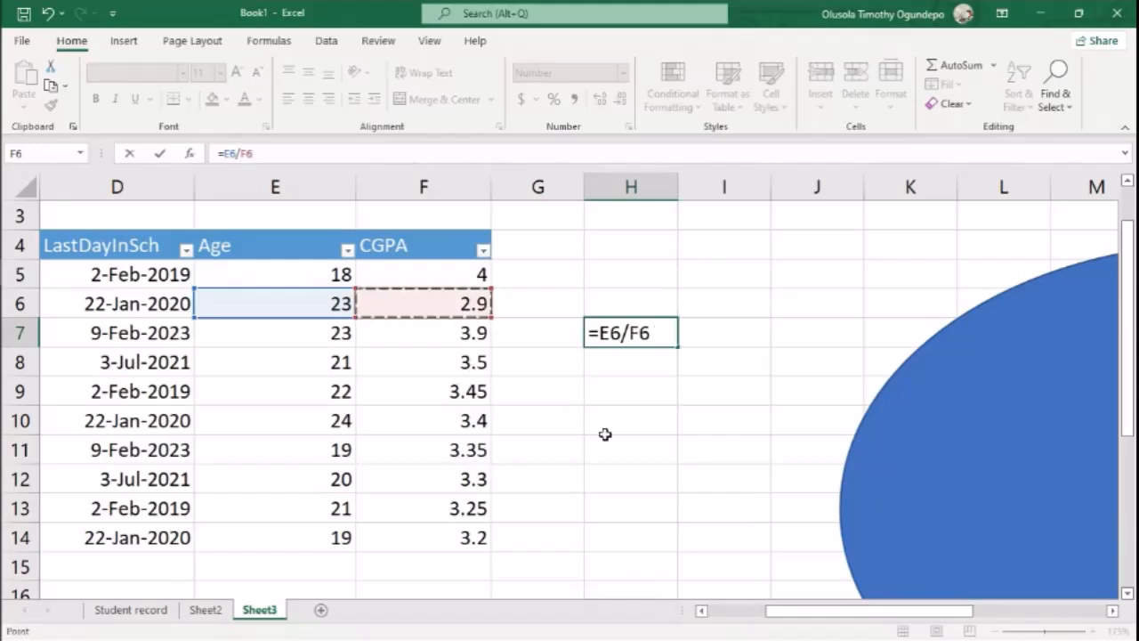
key("Return")
left_click_drag(773, 404, 762, 400)
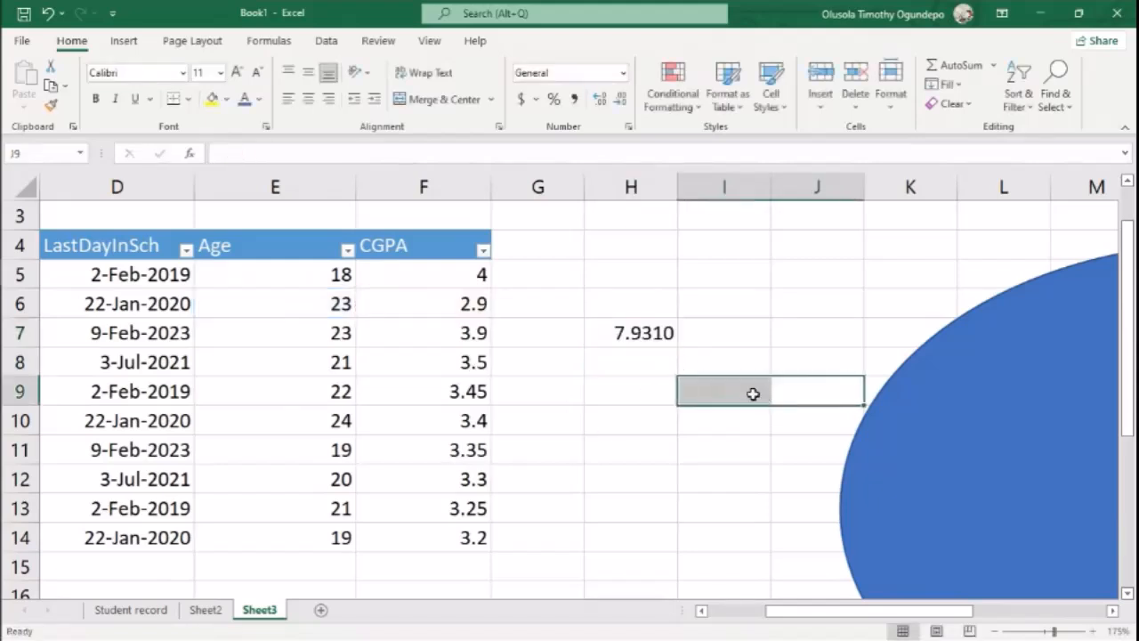
left_click(628, 324)
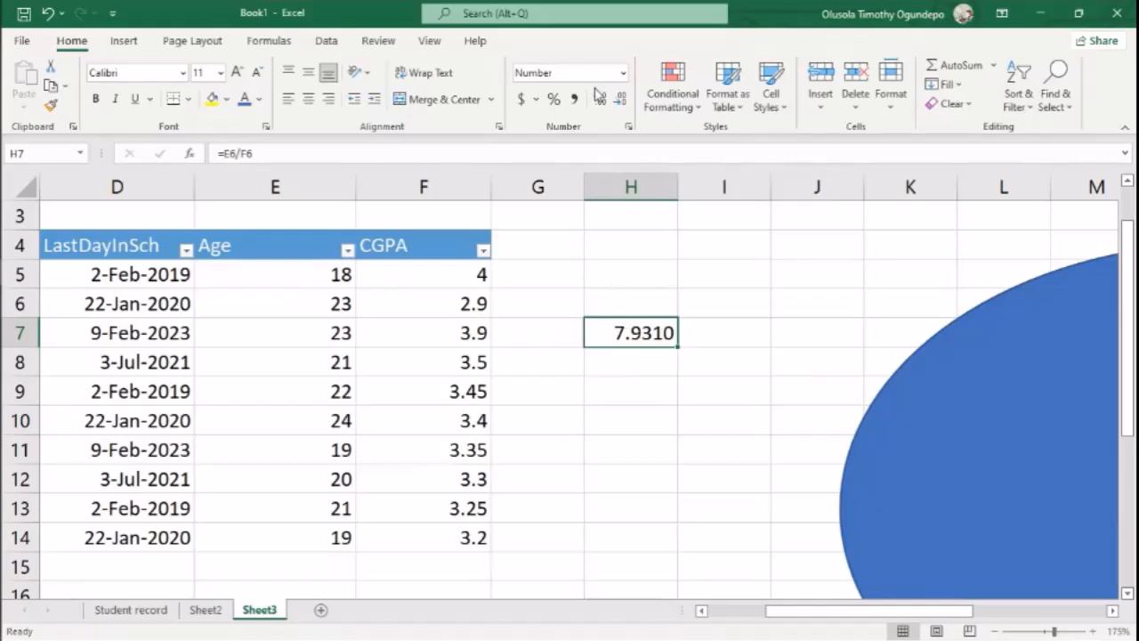
Enter 8.755555 in H10 and remove two decimal places from it.
left_click(633, 431)
type("8.")
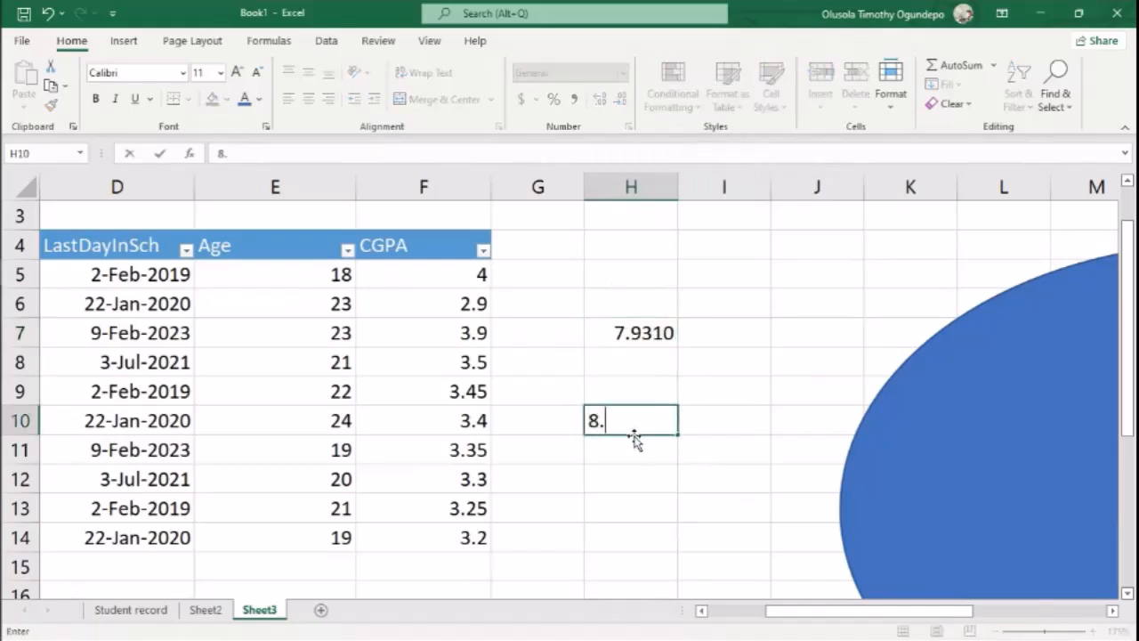
type("755555")
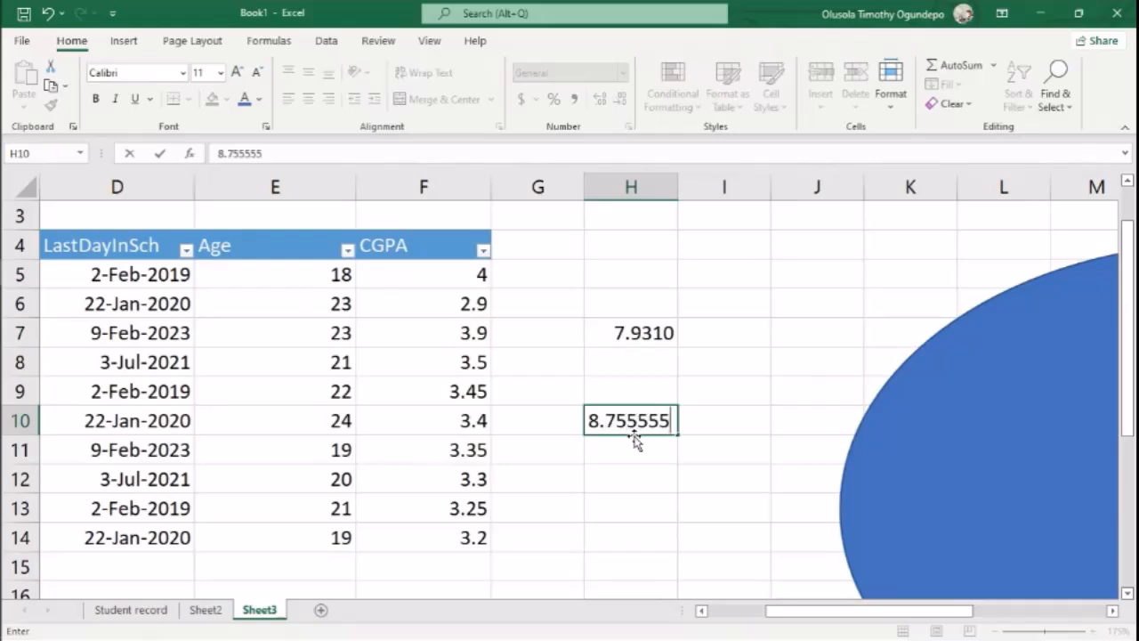
key("Return")
left_click(627, 419)
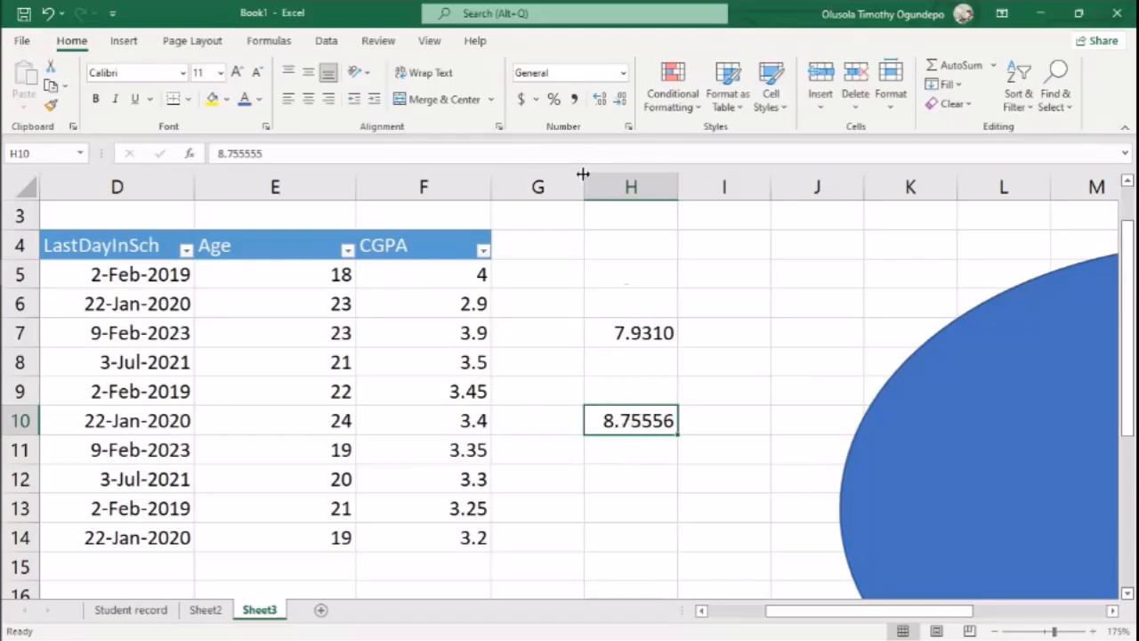
left_click(622, 101)
left_click(621, 101)
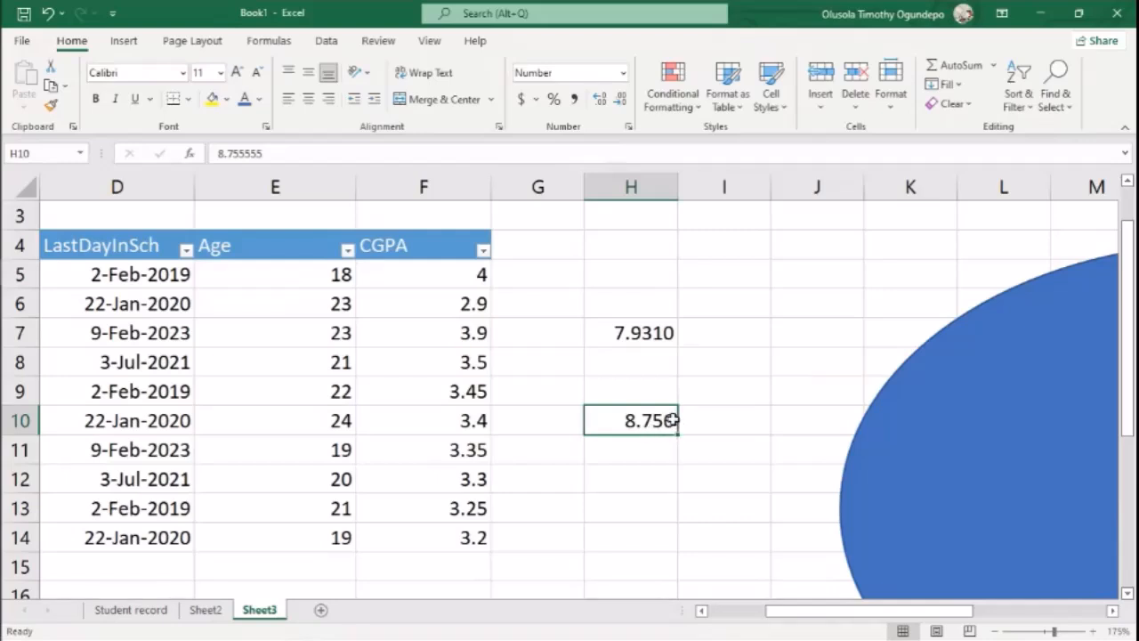
Clear H6:H11, then switch over to the PowerPoint slide show.
left_click_drag(664, 451, 630, 304)
key("Delete")
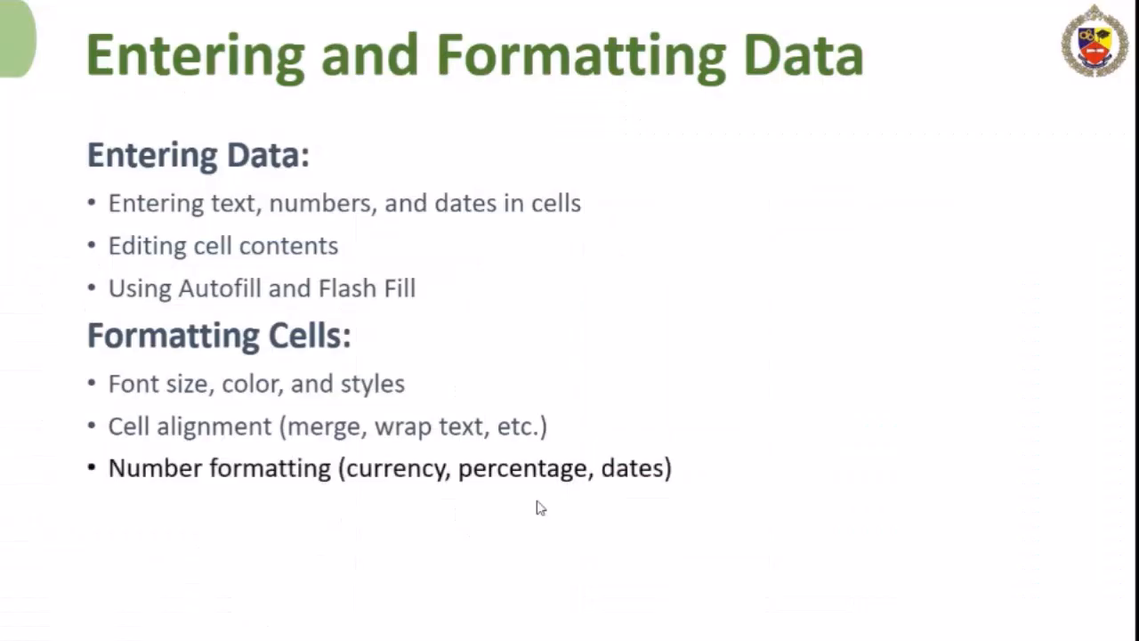
key("alt+Tab")
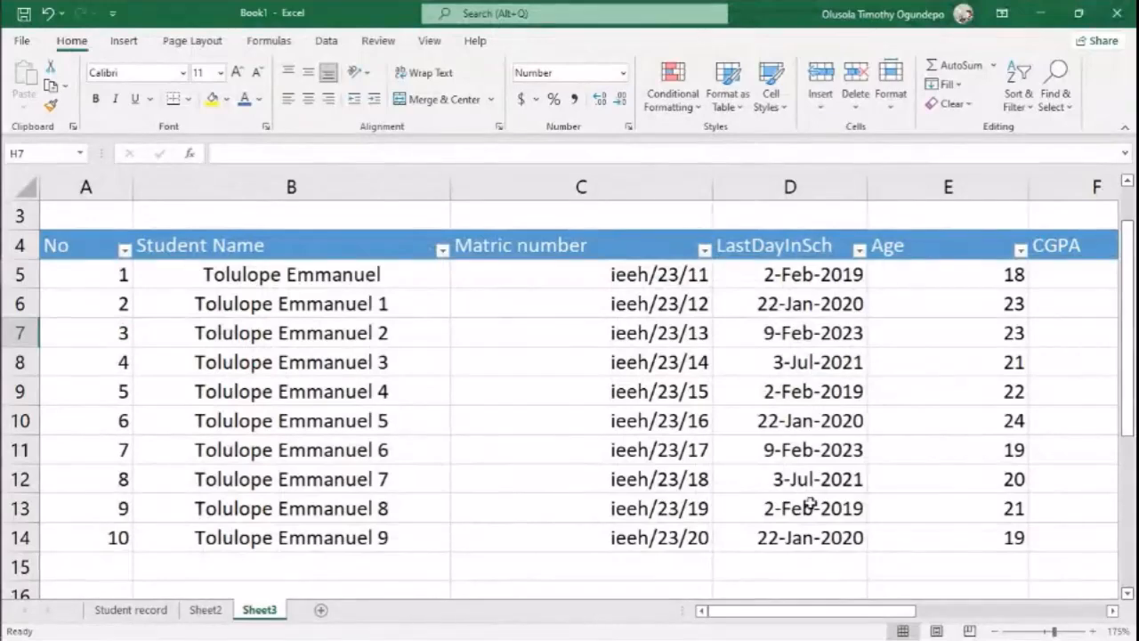
scroll(810, 503, "up", 1)
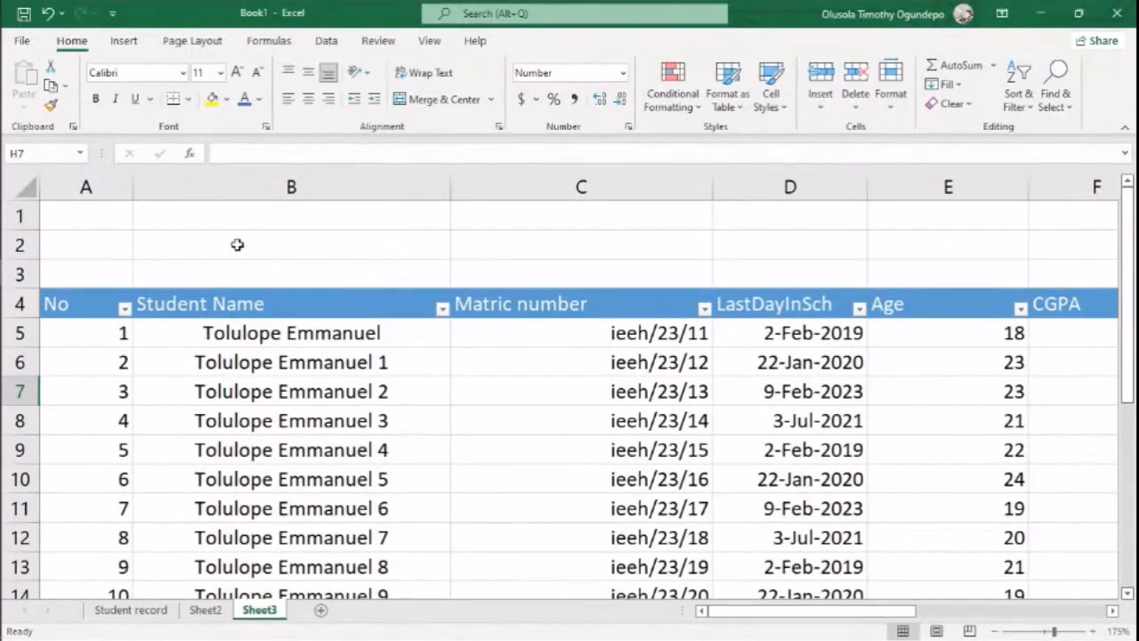
key("alt+Tab")
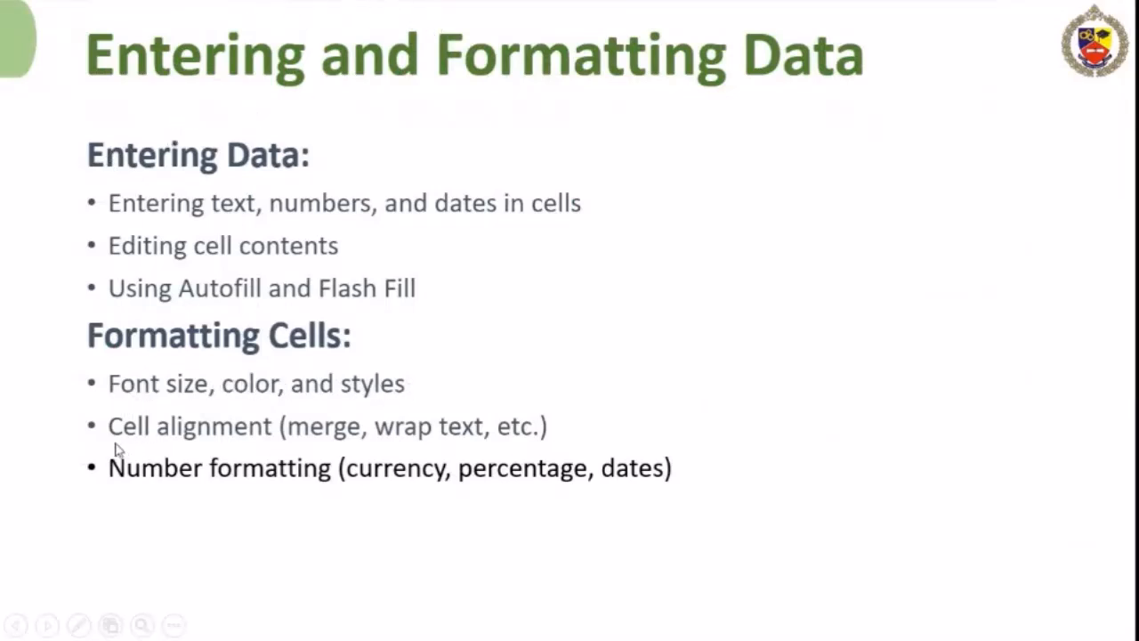
Switch from the PowerPoint slide show back to the Excel workbook with Alt+Tab.
key("alt+Tab")
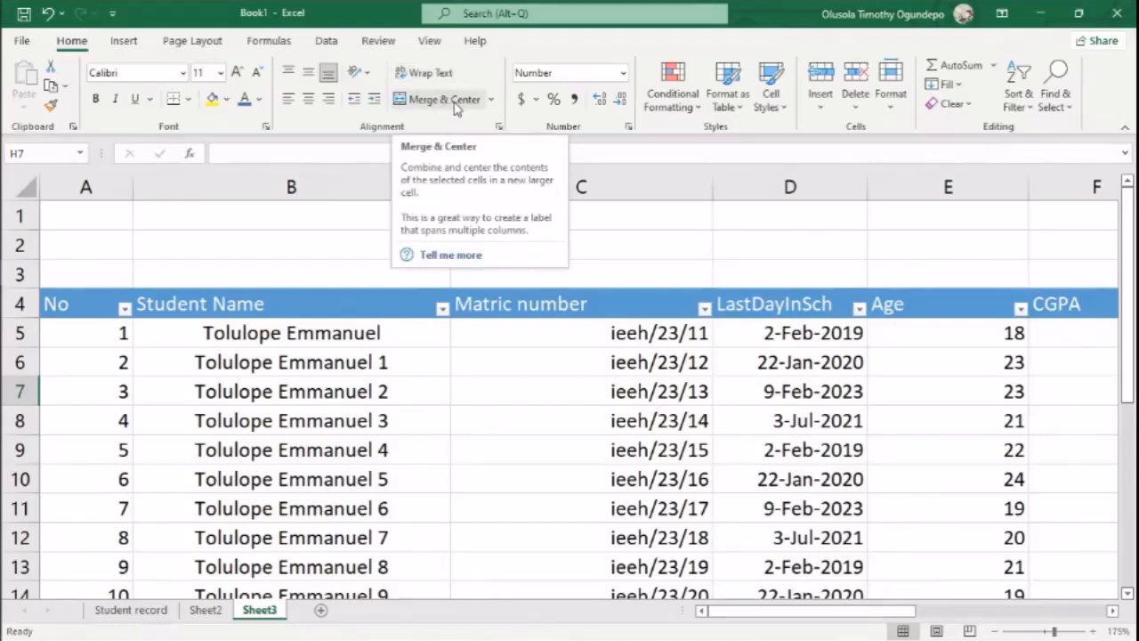
Select the empty rows above the student table.
left_click(92, 211)
left_click_drag(93, 211, 1034, 253)
scroll(1029, 288, "right", 1)
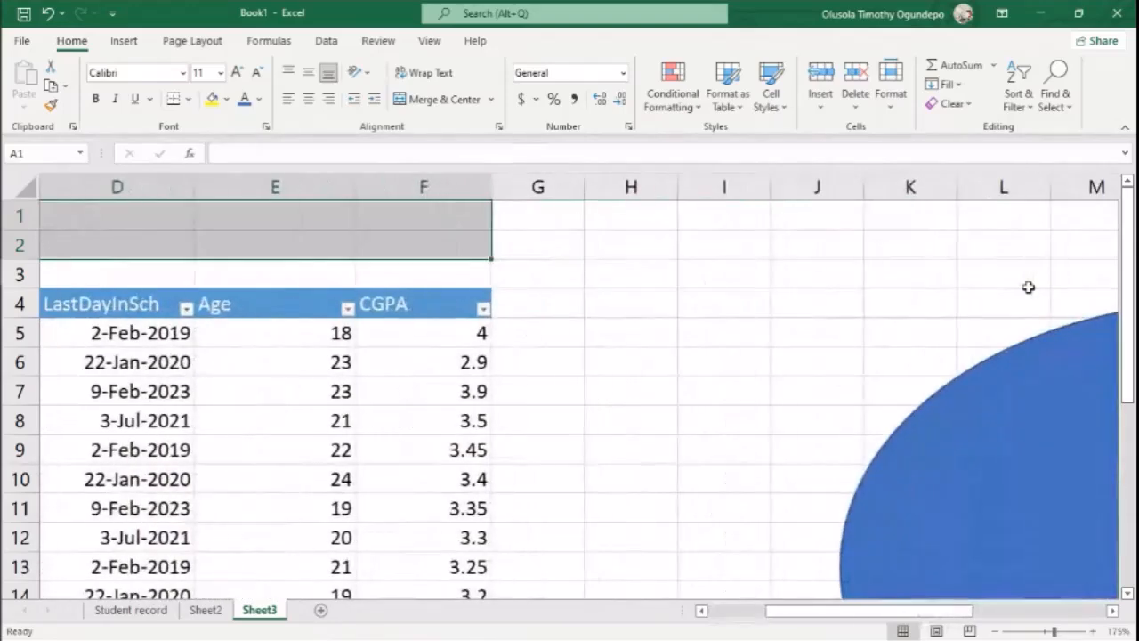
scroll(704, 375, "left", 3)
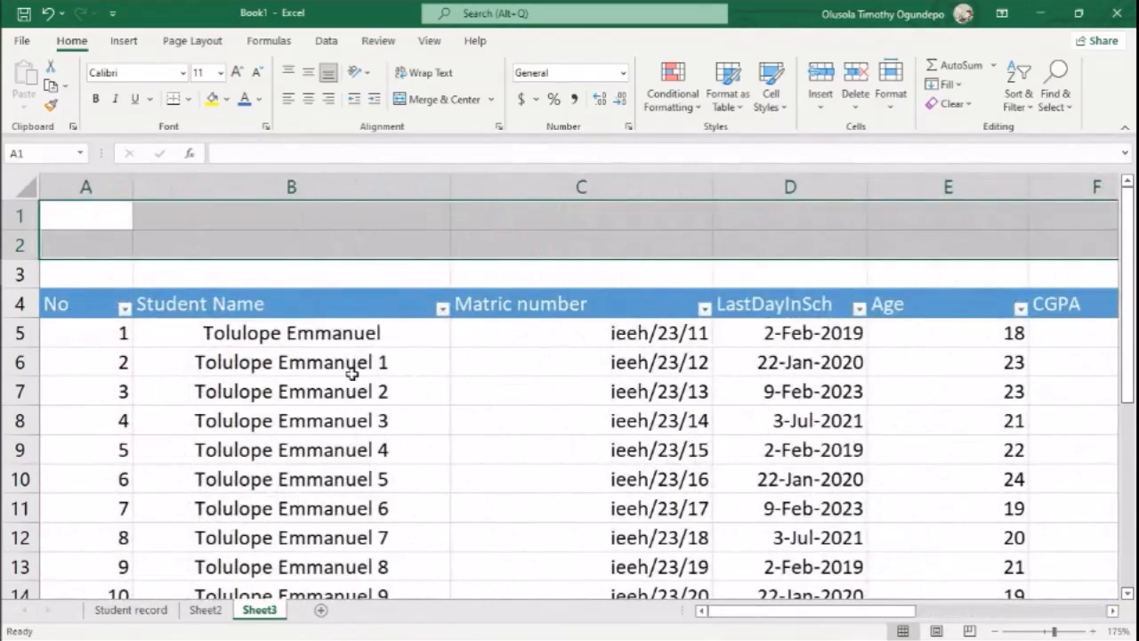
Enter the title '2018/2023 Students Data' in cell A1.
left_click(49, 226)
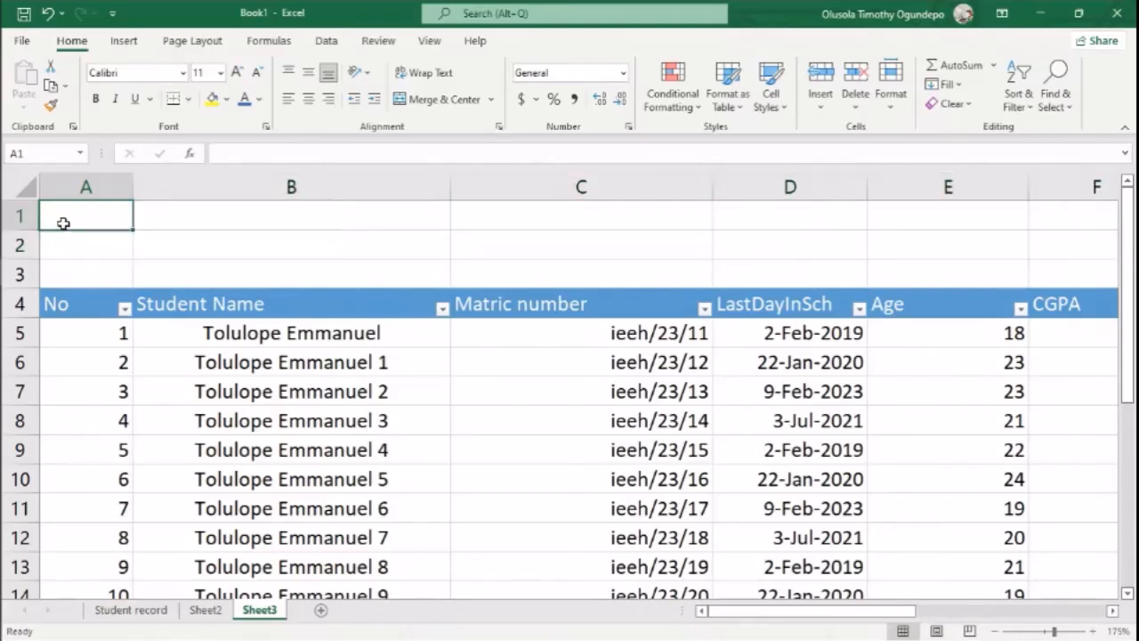
type("Student")
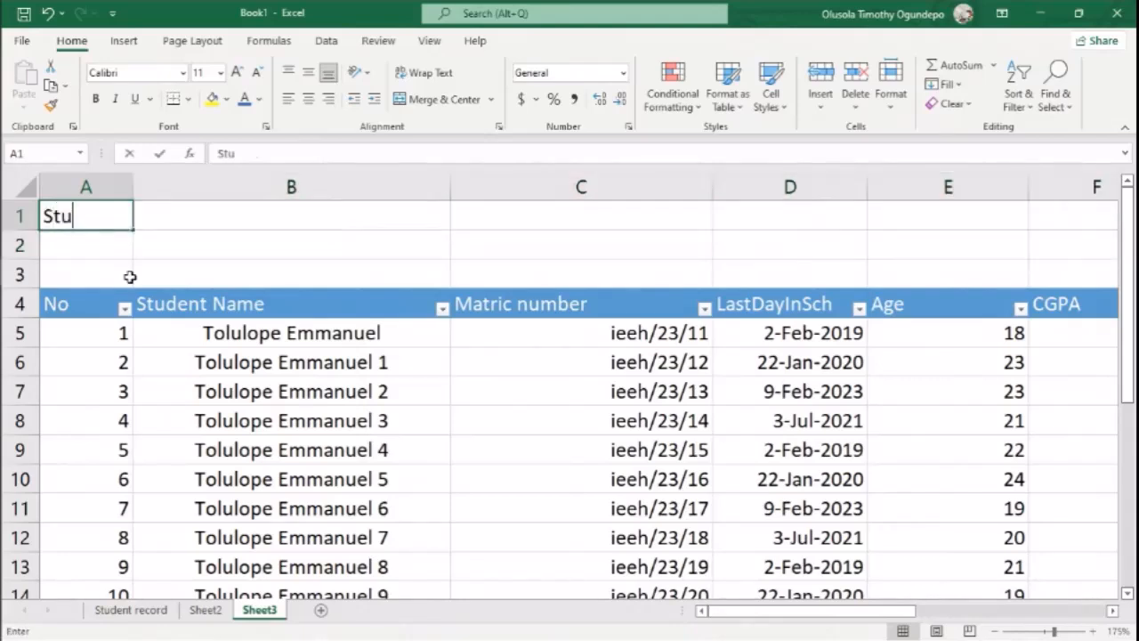
left_click(90, 220)
key("Home")
type("20")
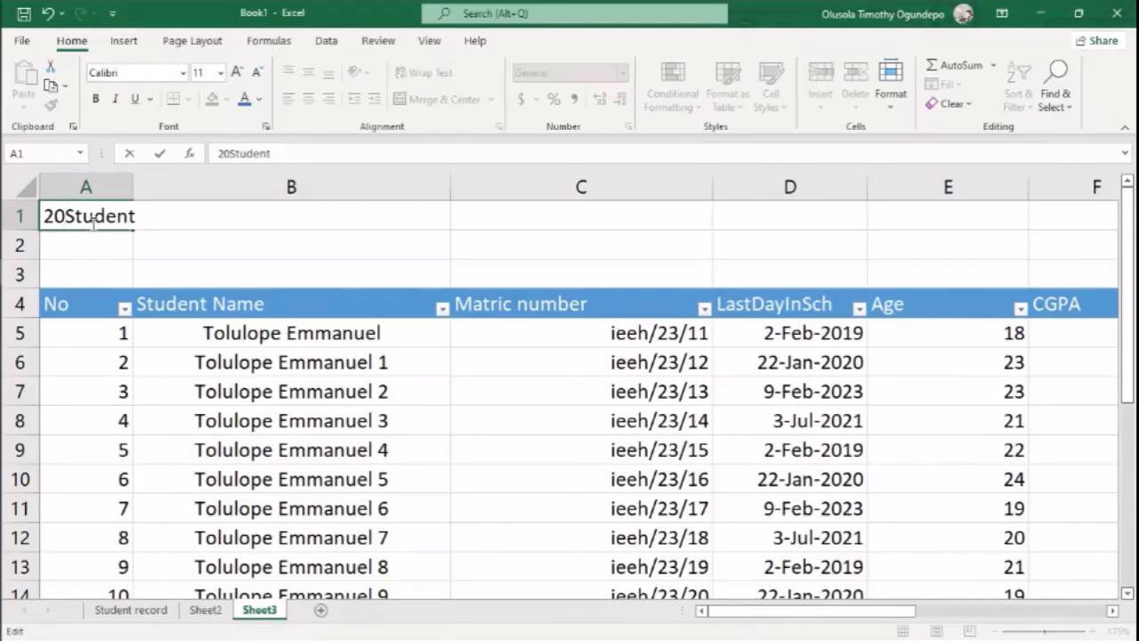
type("18/20")
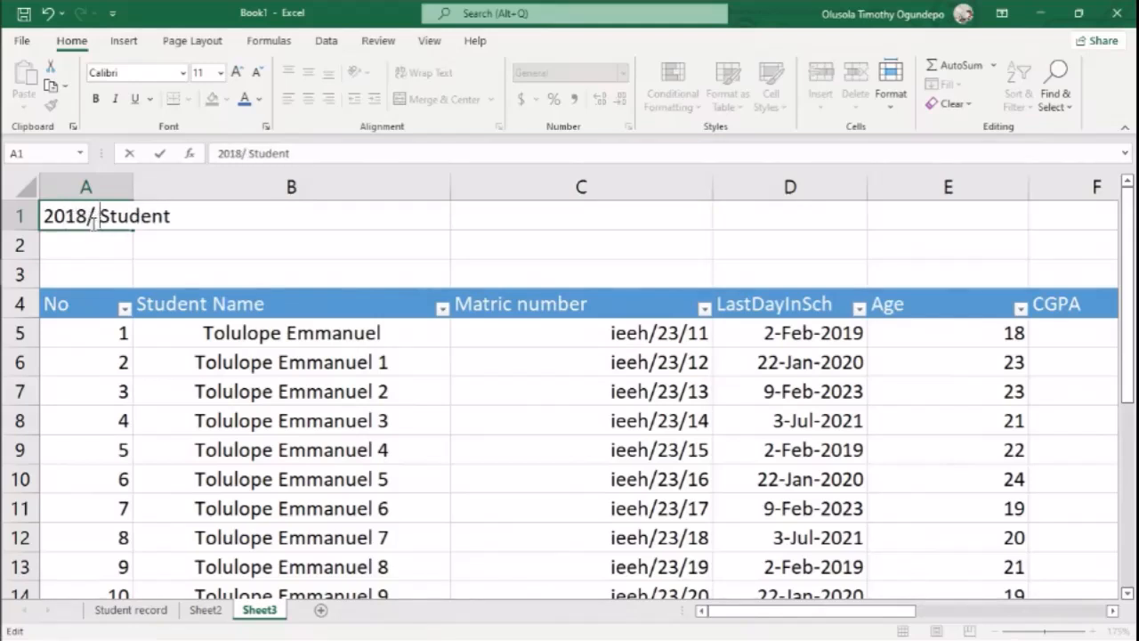
type("23 Students ")
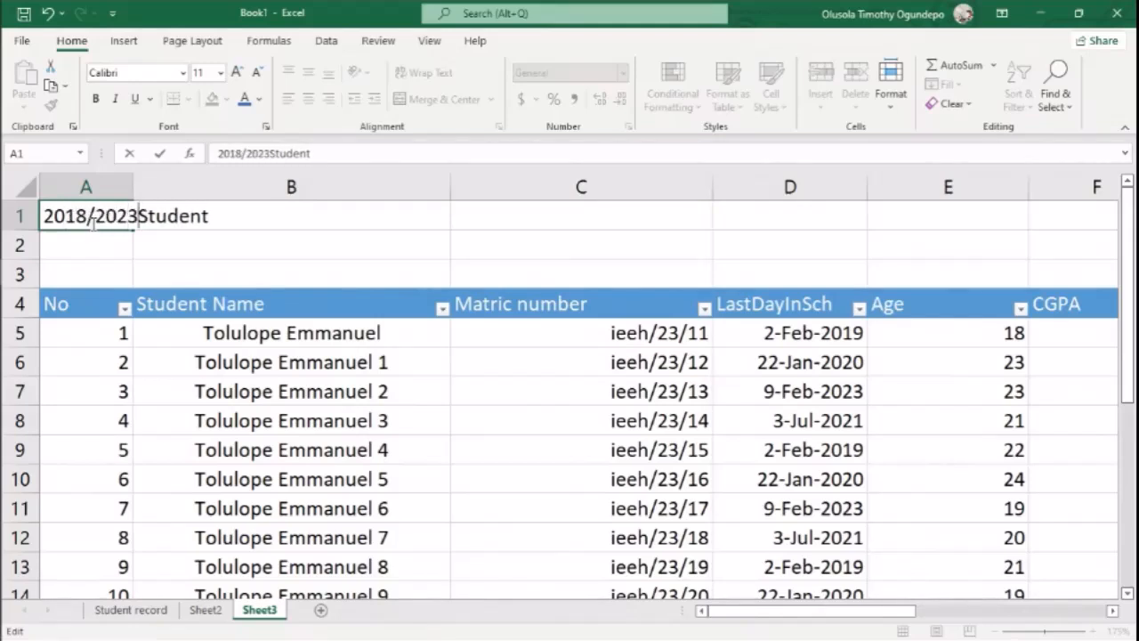
type("Data")
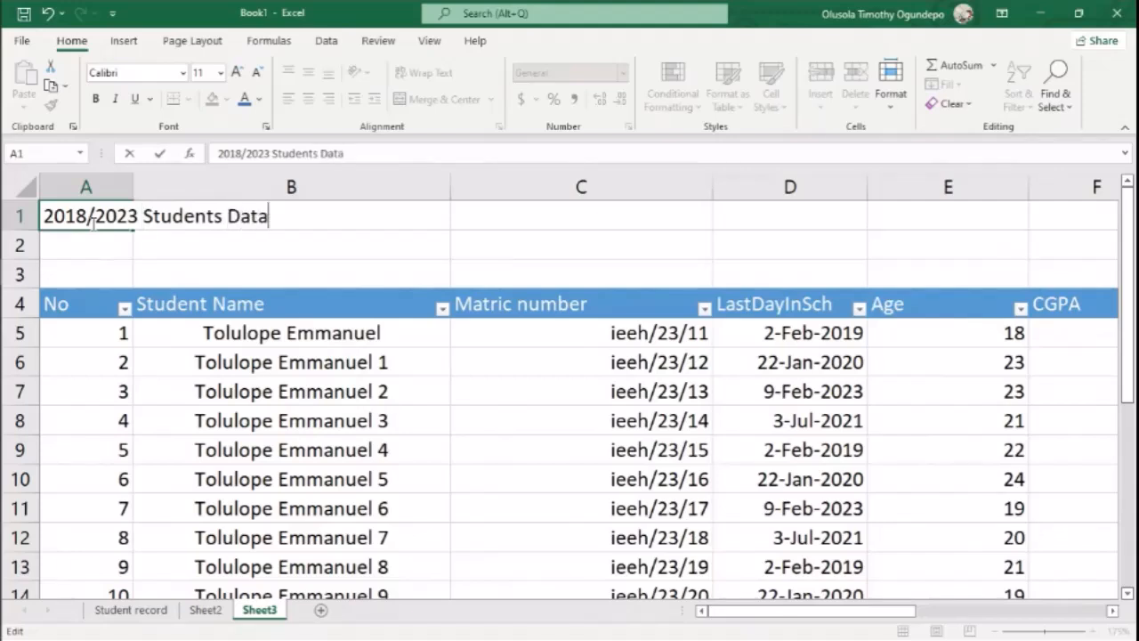
key("Return")
left_click(91, 223)
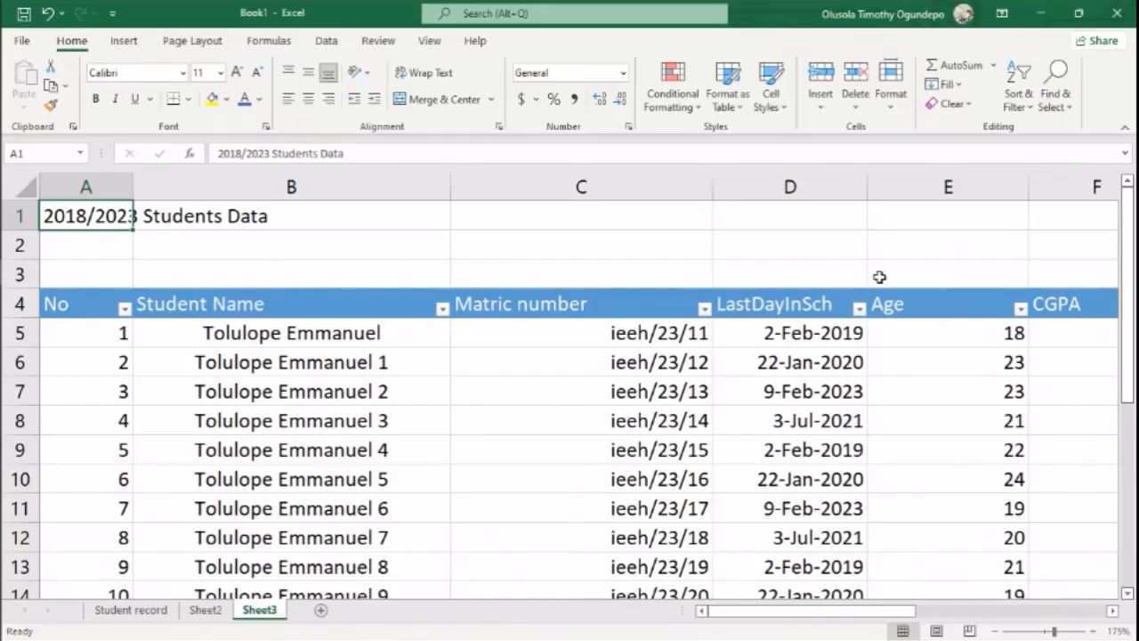
scroll(881, 271, "right", 3)
scroll(887, 271, "right", 1)
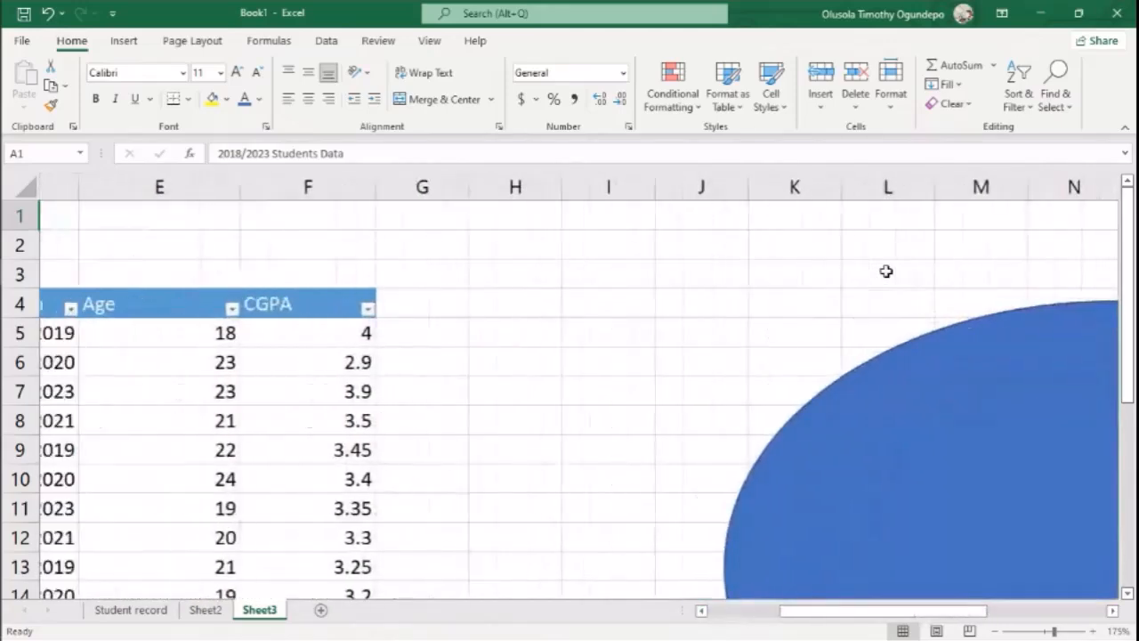
scroll(887, 271, "left", 4)
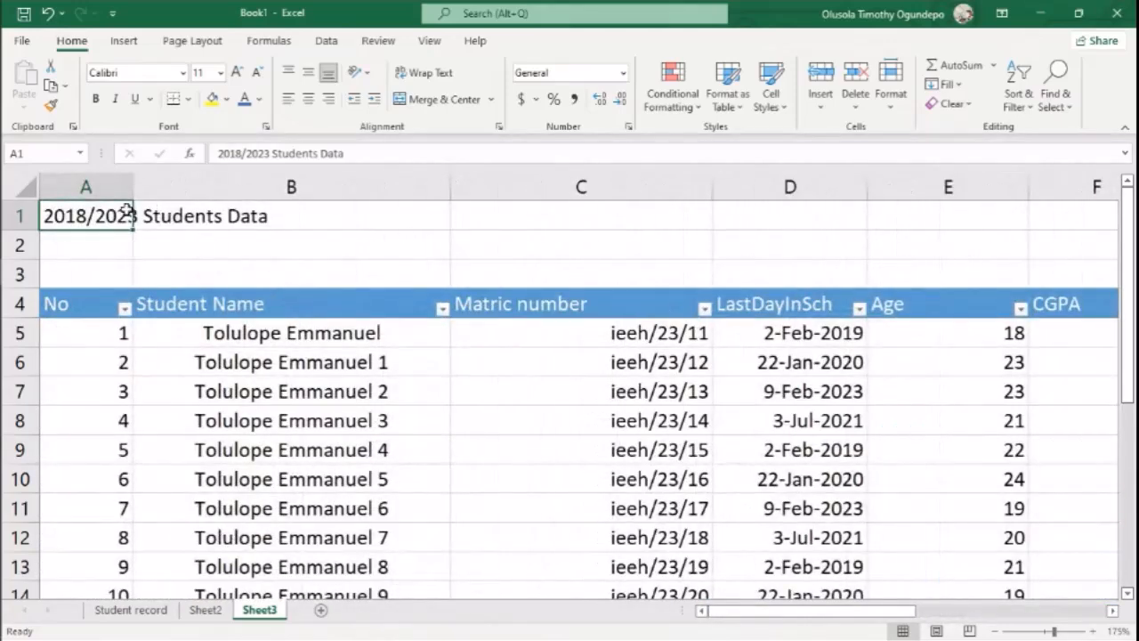
left_click_drag(106, 210, 697, 242)
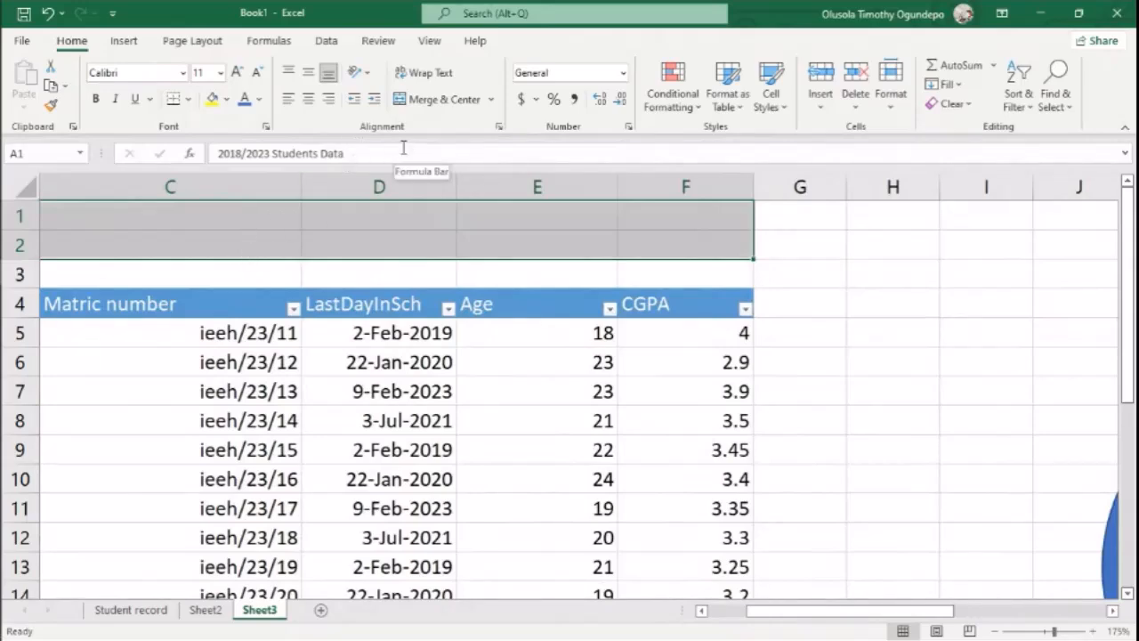
left_click(449, 100)
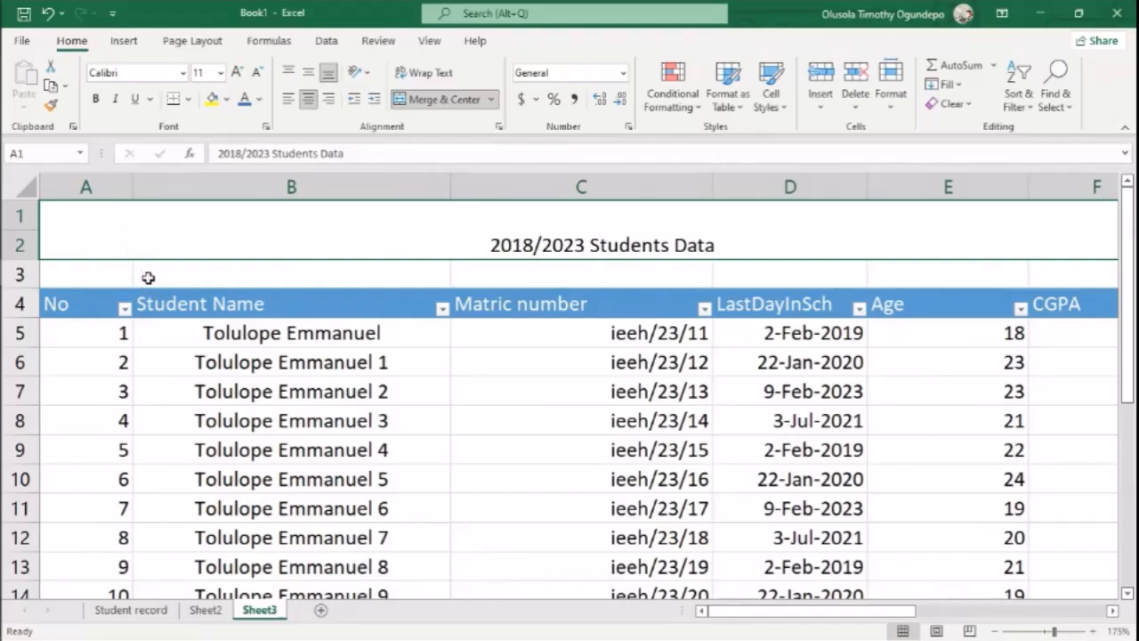
left_click(99, 275)
key("Right")
key("Right")
key("Right")
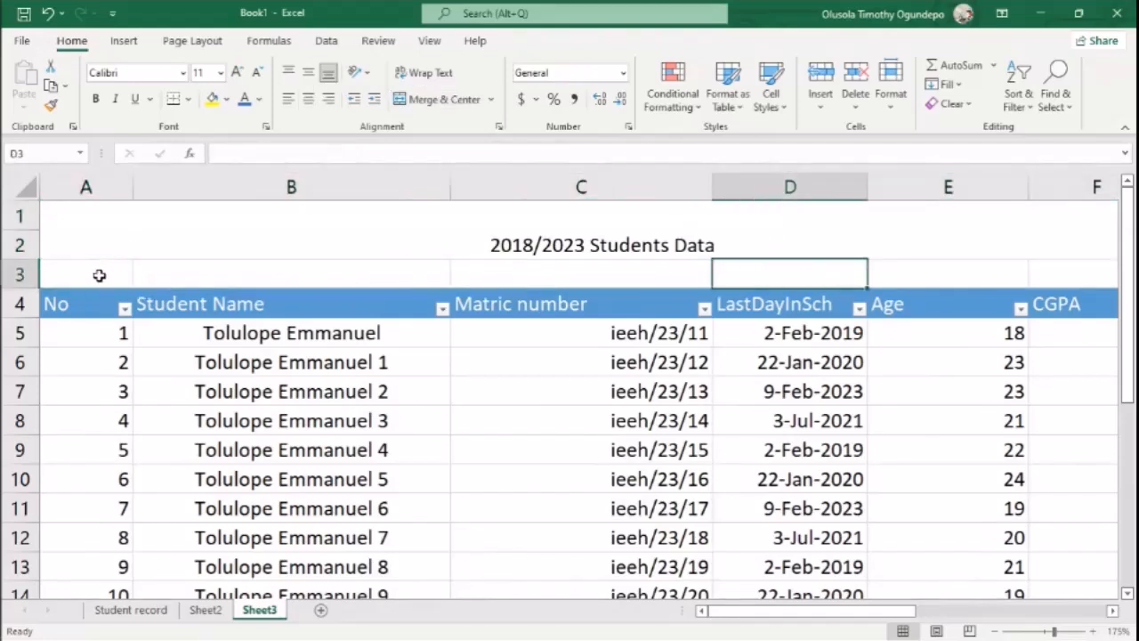
left_click(358, 234)
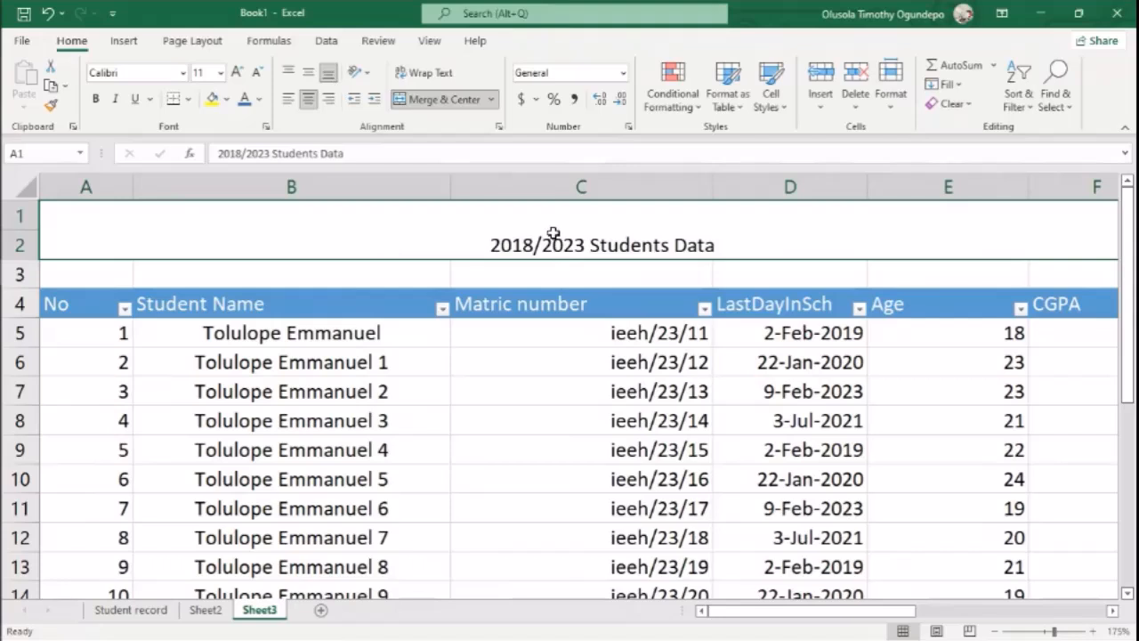
Enlarge the title font to 20 points, trying a blue font colour and then undoing it.
left_click(237, 73)
left_click(237, 74)
left_click(237, 75)
left_click(237, 75)
left_click(236, 75)
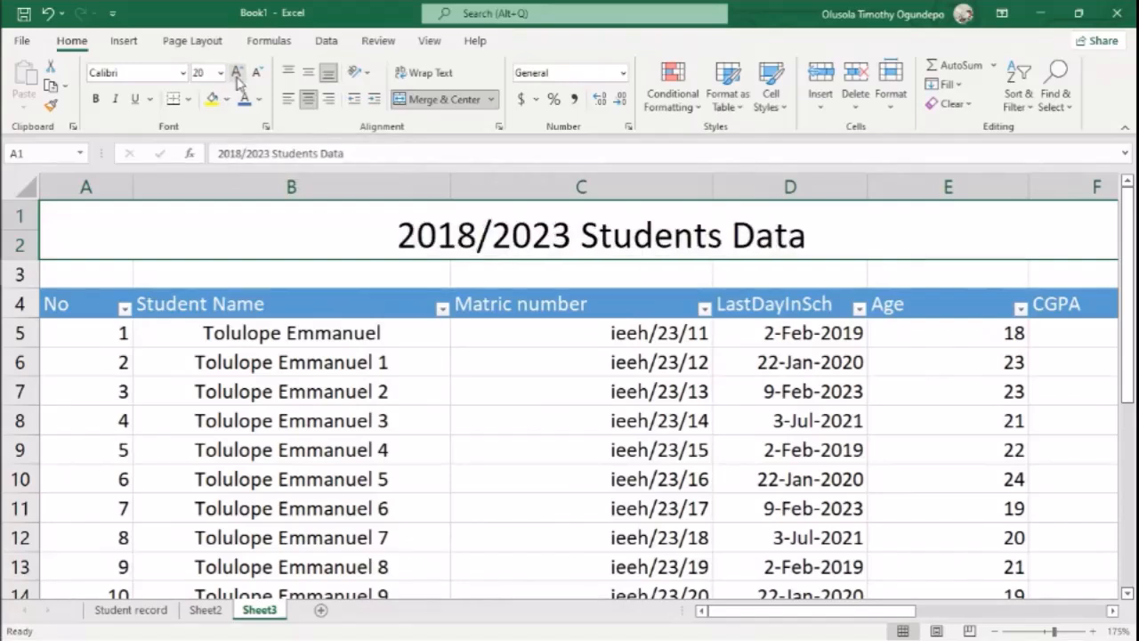
left_click(237, 75)
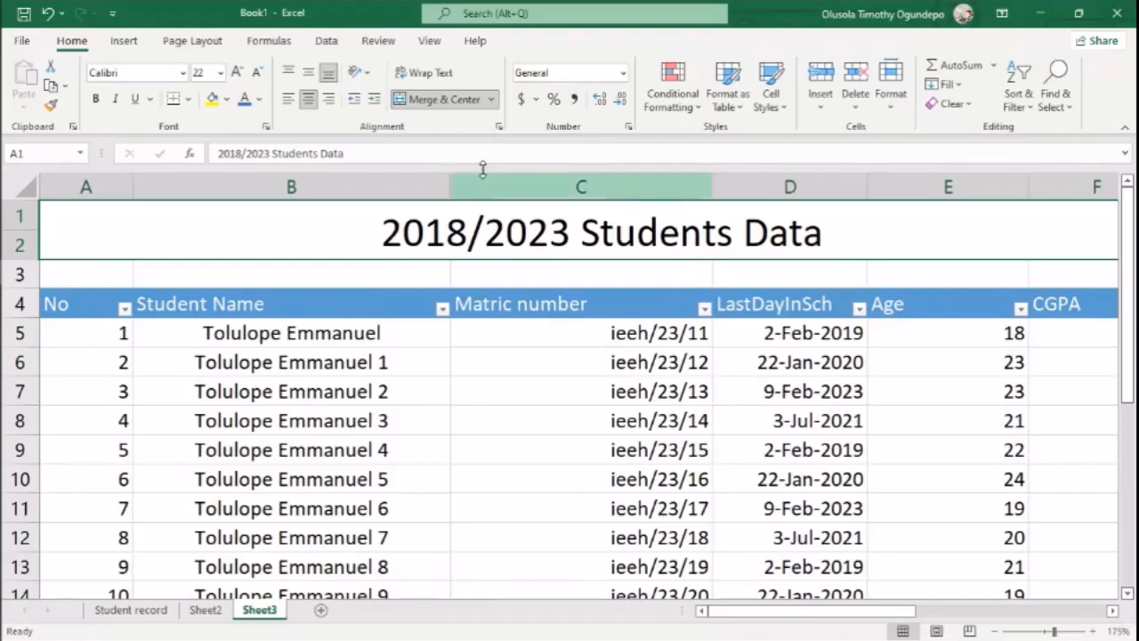
left_click(257, 73)
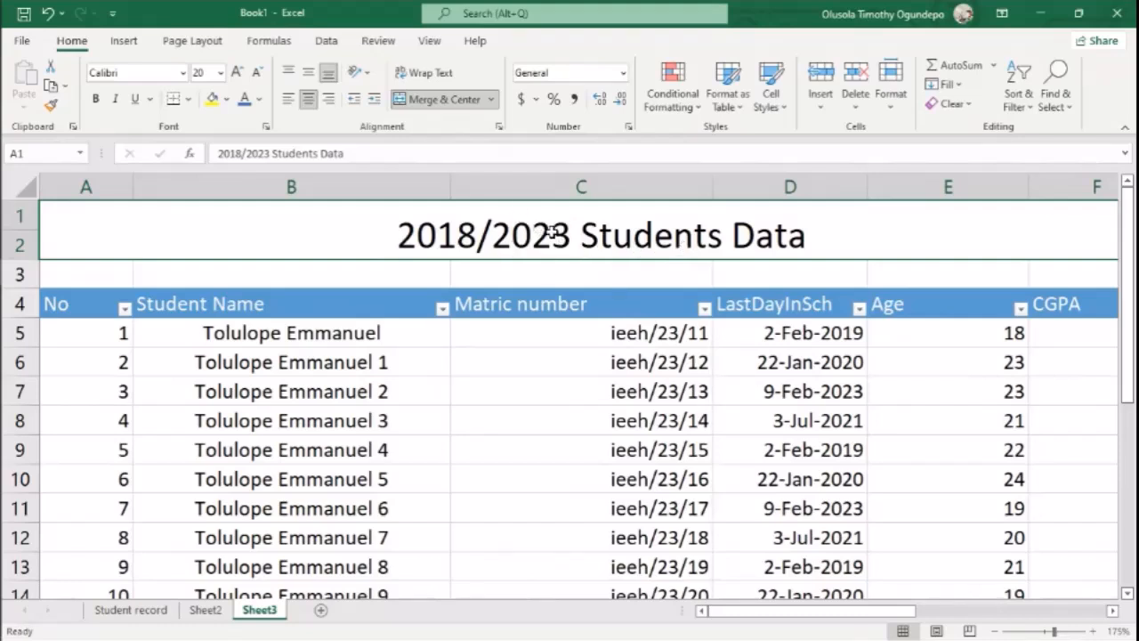
left_click(244, 99)
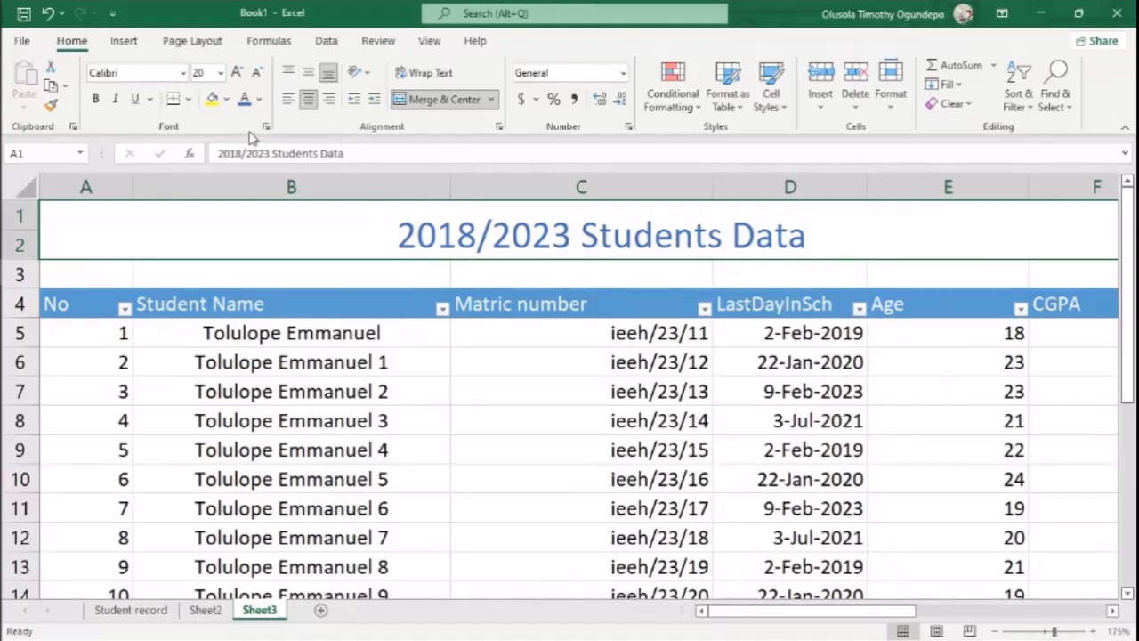
key("ctrl+z")
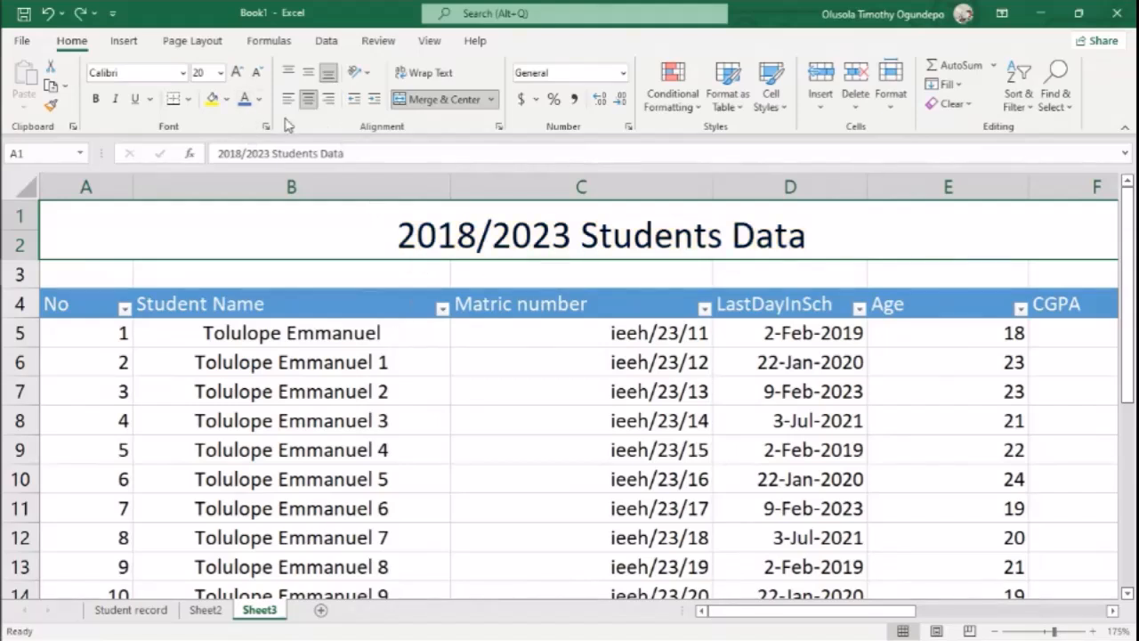
Apply the dark blue Accent1 cell style to the title cell.
left_click(771, 100)
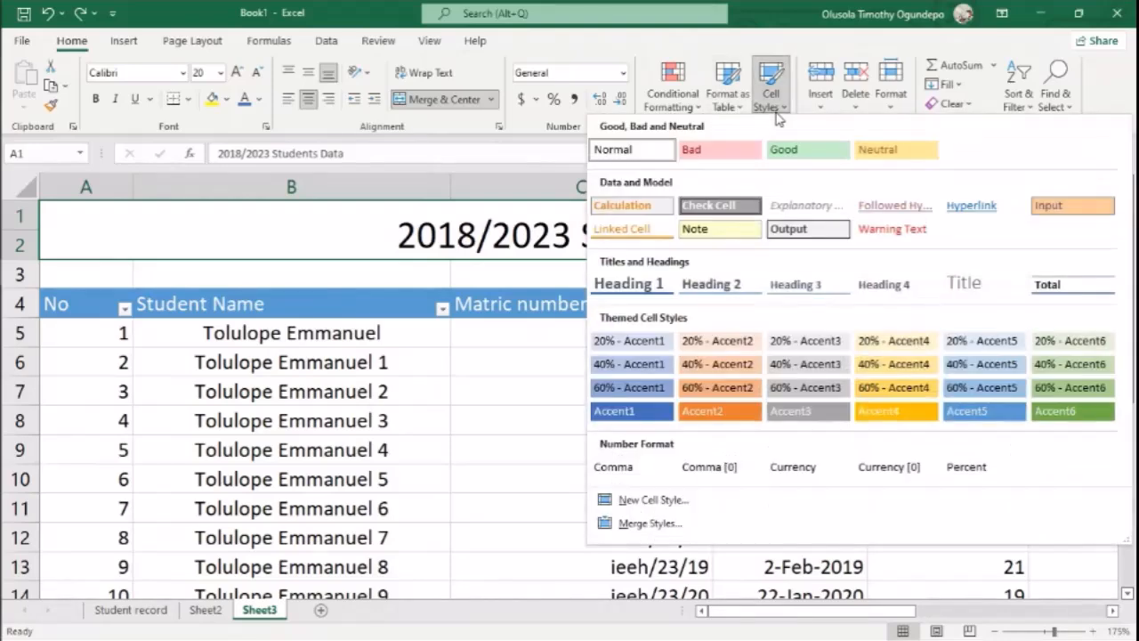
left_click(619, 411)
left_click(784, 105)
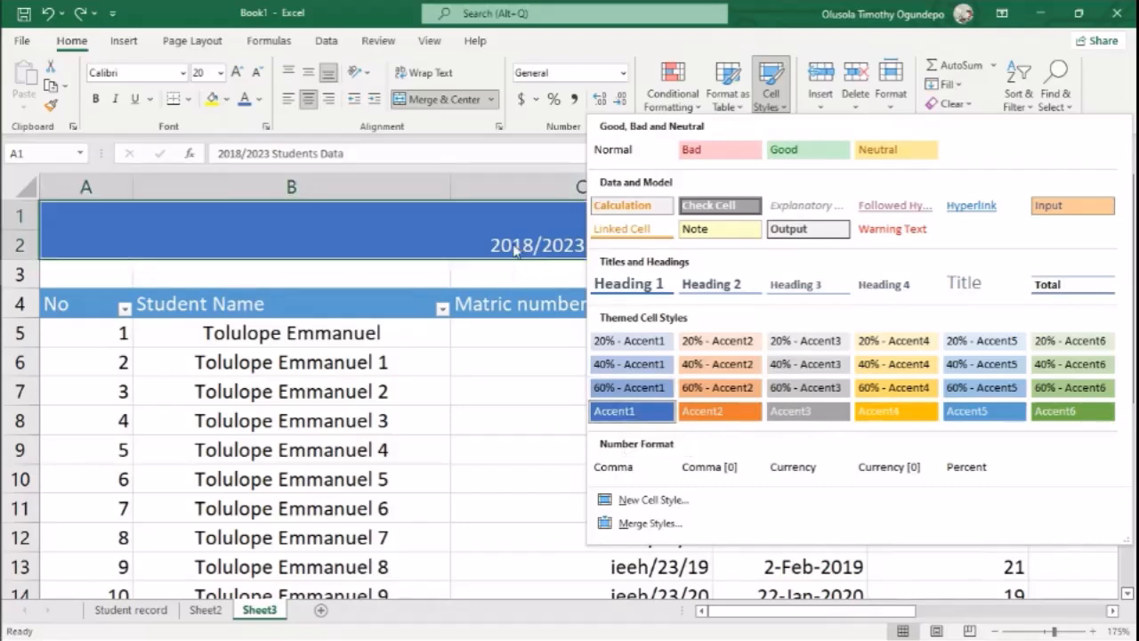
left_click(628, 412)
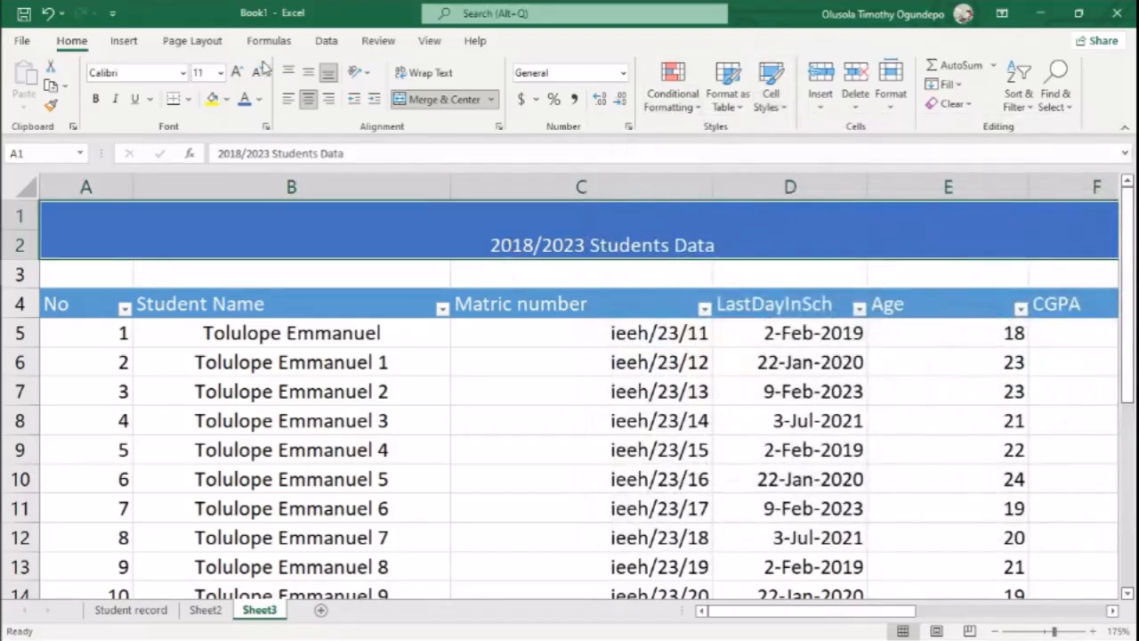
Enlarge the restyled title back to 20 points and check the banner.
left_click(237, 73)
left_click(237, 73)
left_click(237, 73)
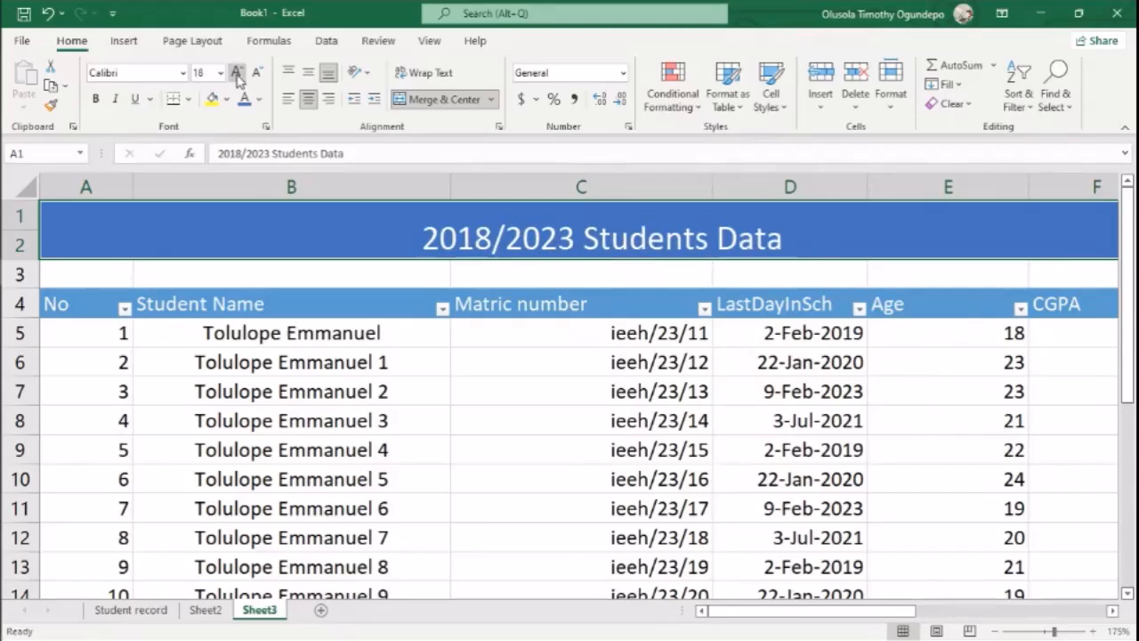
left_click(237, 73)
left_click(237, 73)
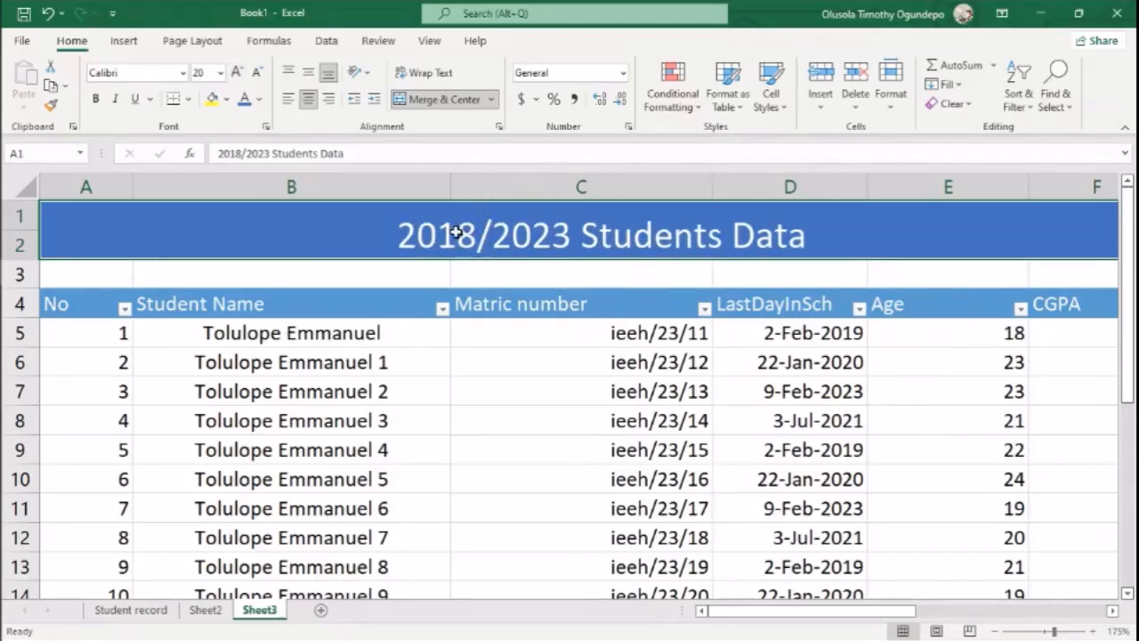
scroll(618, 275, "down", 1)
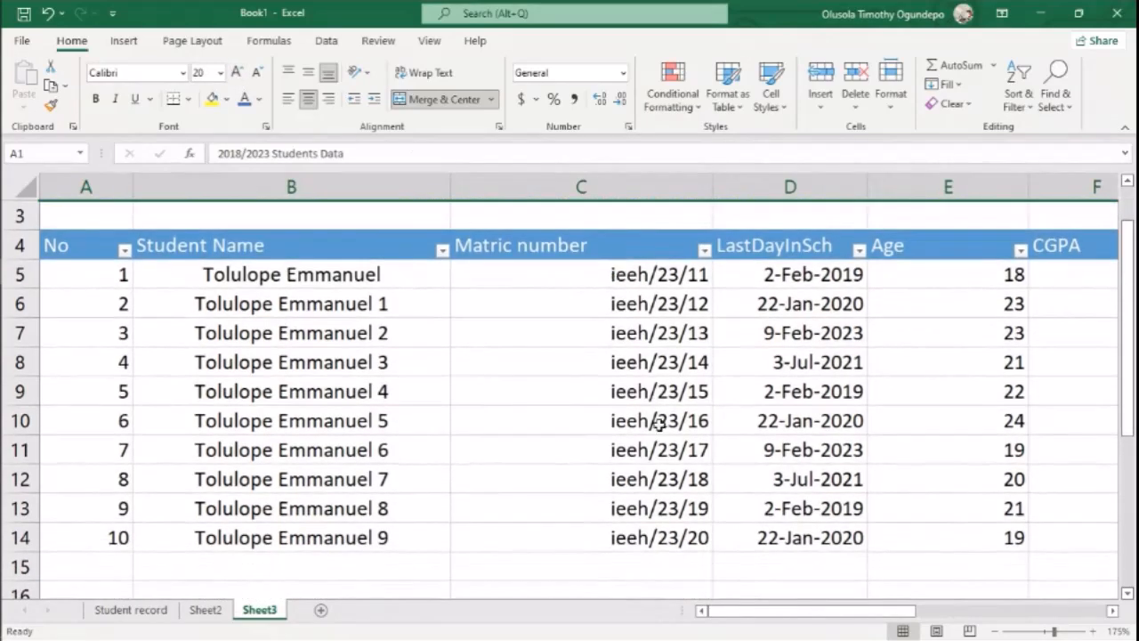
left_click(657, 424)
scroll(659, 432, "right", 3)
scroll(659, 437, "up", 1)
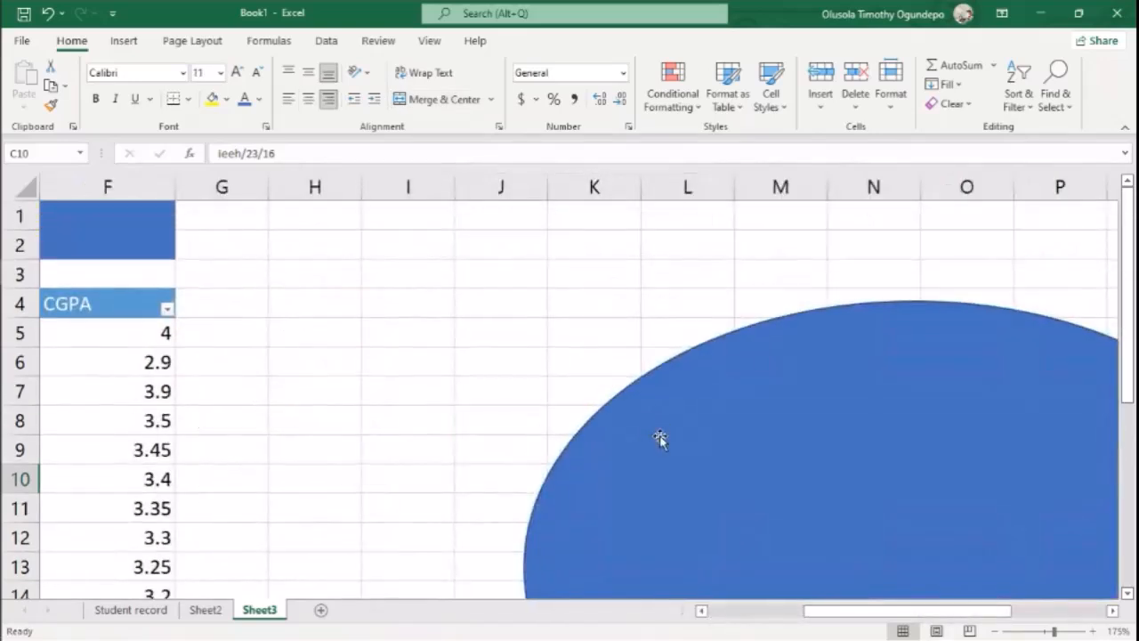
scroll(659, 437, "left", 3)
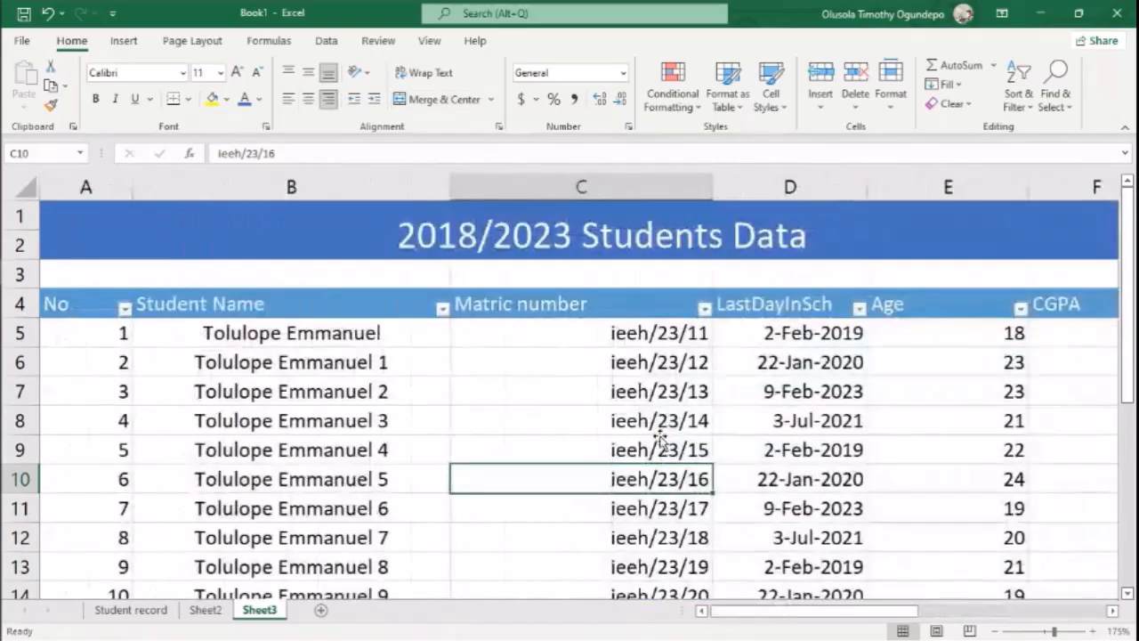
left_click(633, 282)
left_click(589, 230)
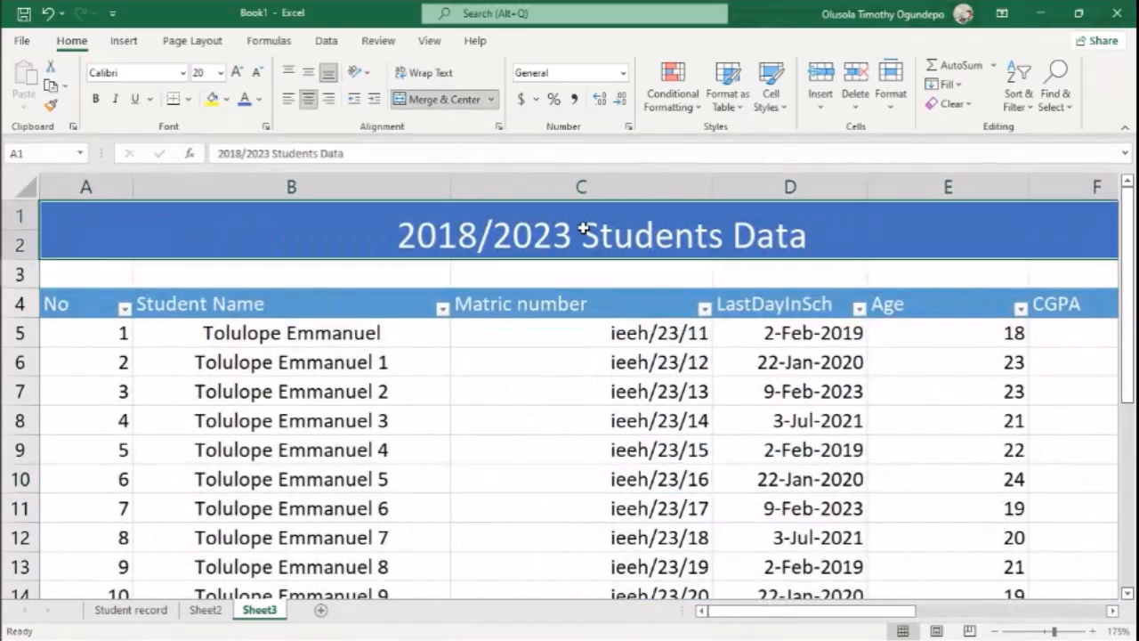
Switch the title to the lighter blue Accent5 style and restore its size to 20.
left_click(771, 99)
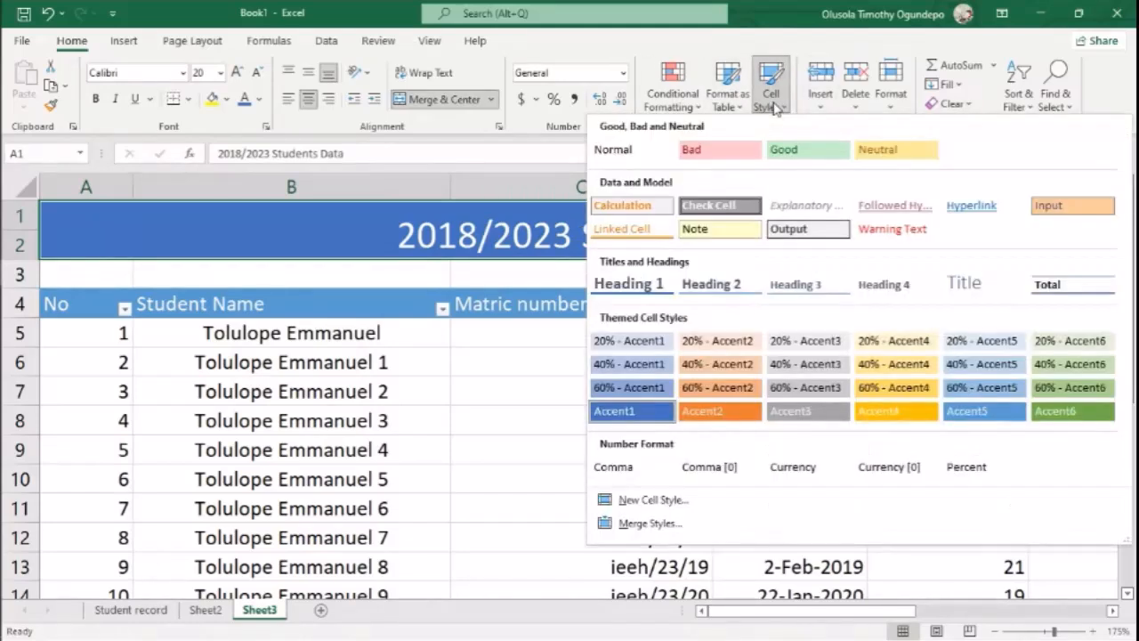
left_click(986, 412)
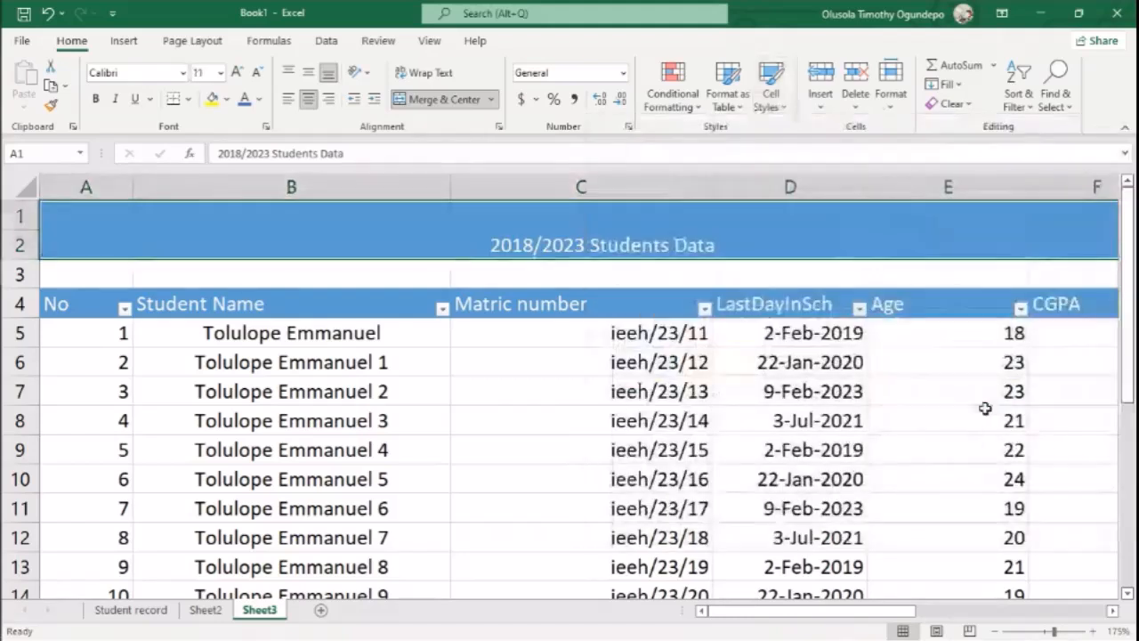
left_click(238, 76)
left_click(238, 77)
left_click(238, 76)
left_click(239, 77)
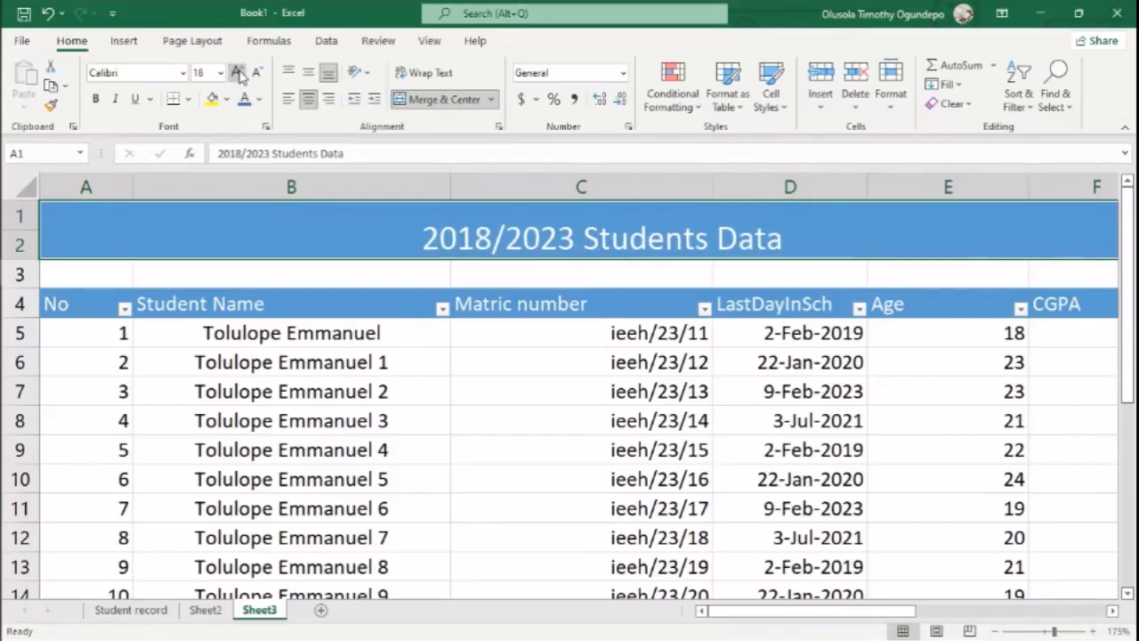
left_click(239, 77)
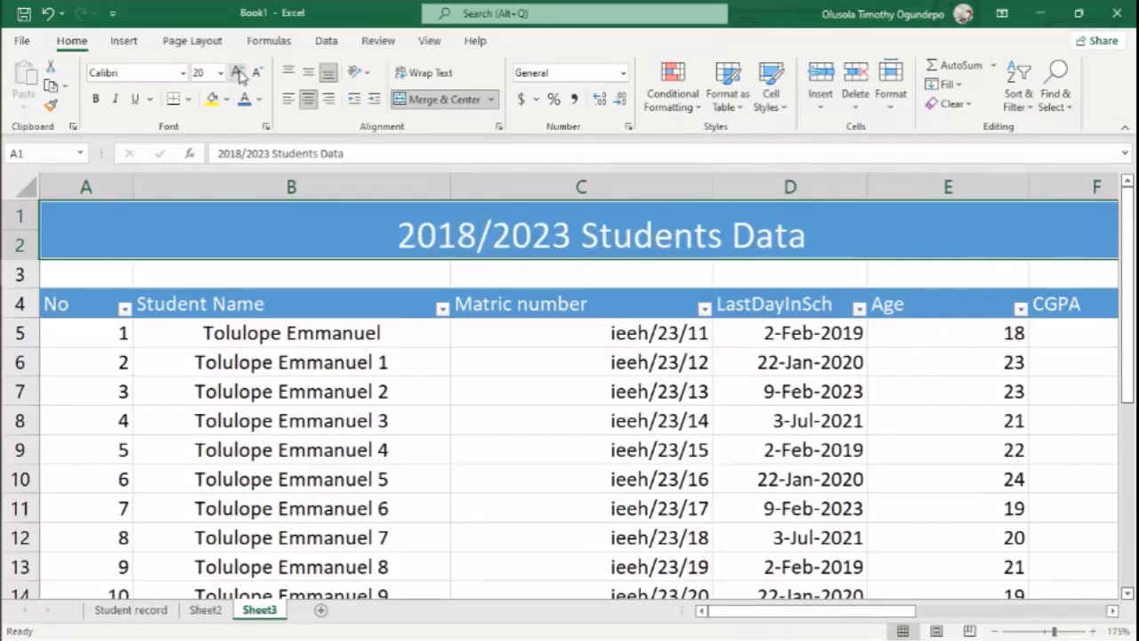
Deselect the title and review the finished banner above the table.
left_click(382, 272)
key("alt+Tab")
key("alt+Tab")
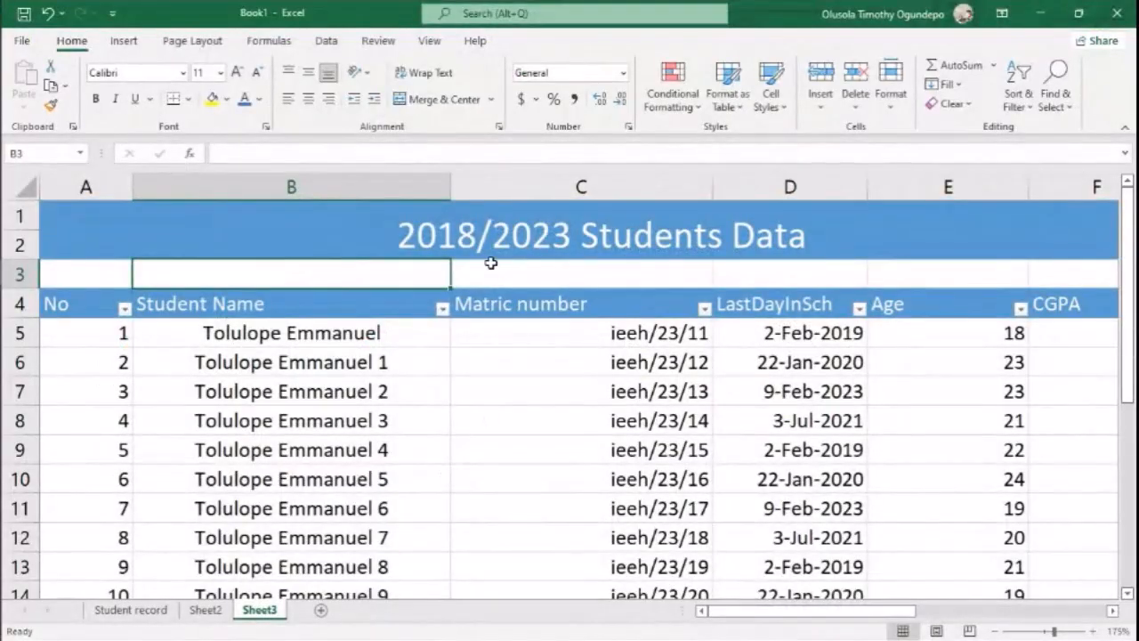
left_click(541, 223)
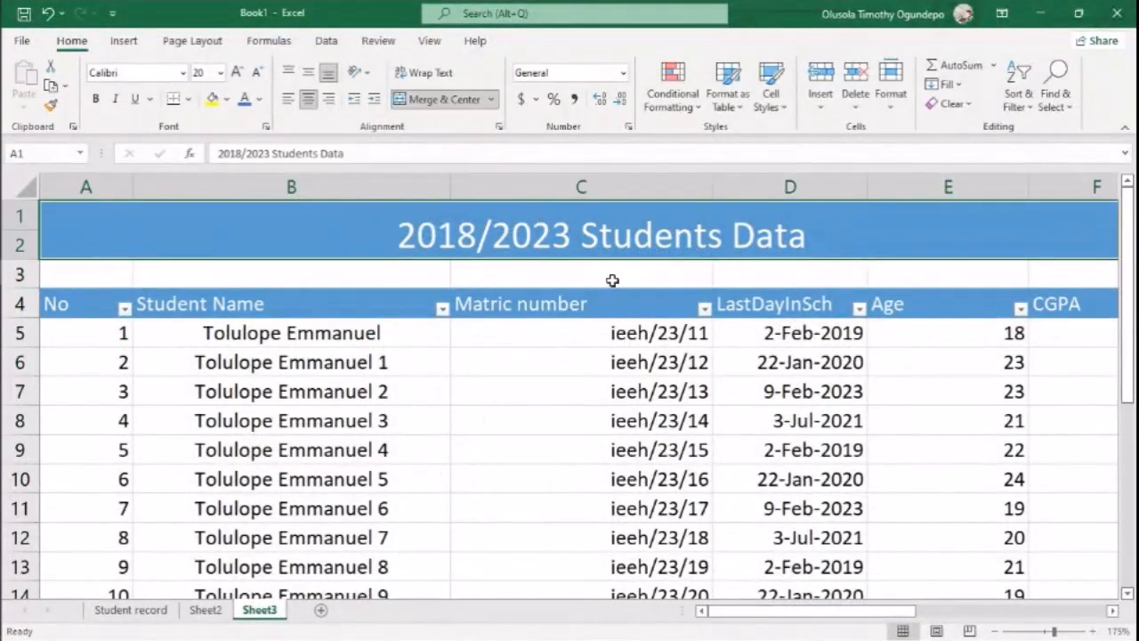
left_click(427, 273)
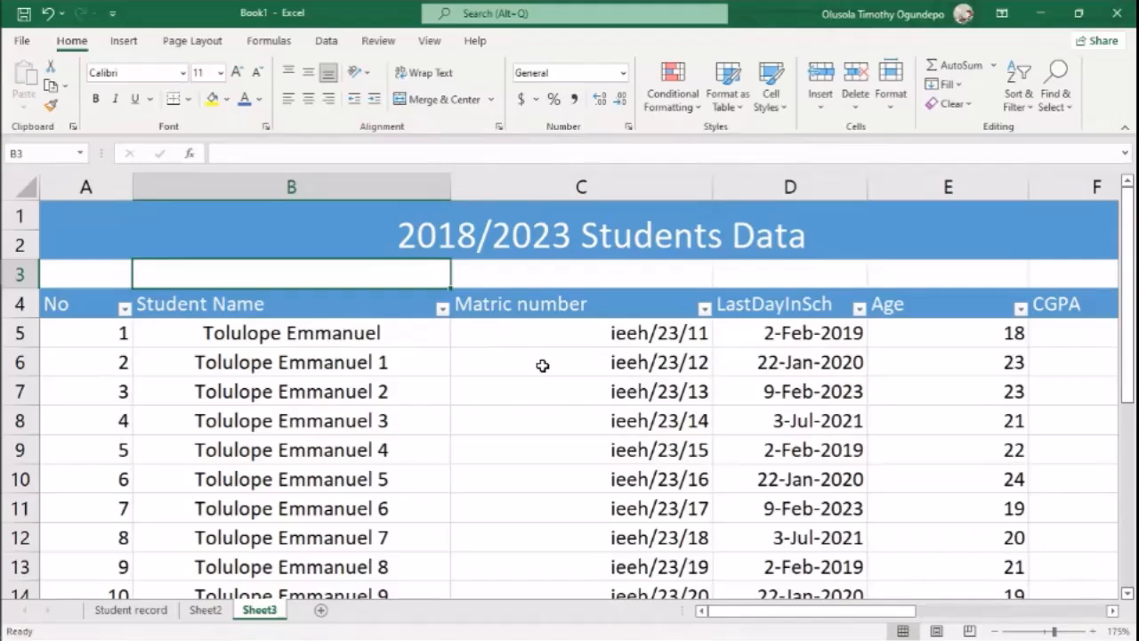
scroll(543, 365, "right", 3)
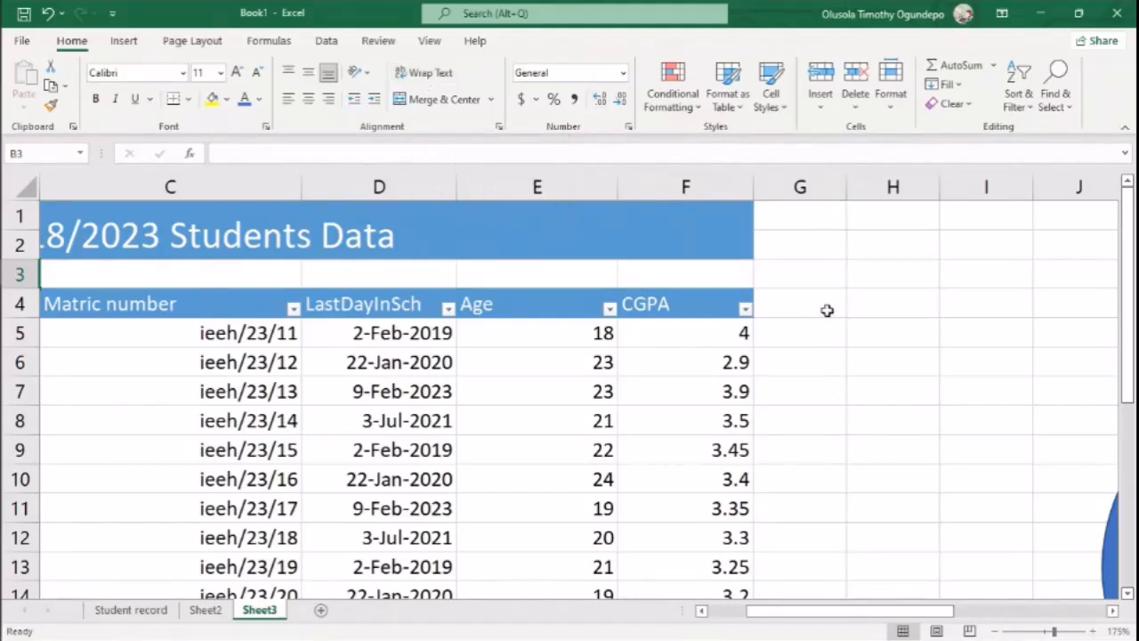
In W4, enter a self-introduction with the author's name, as a Data Scientist at the Lagos Ministry of Science and Technology.
left_click(873, 345)
scroll(873, 345, "right", 5)
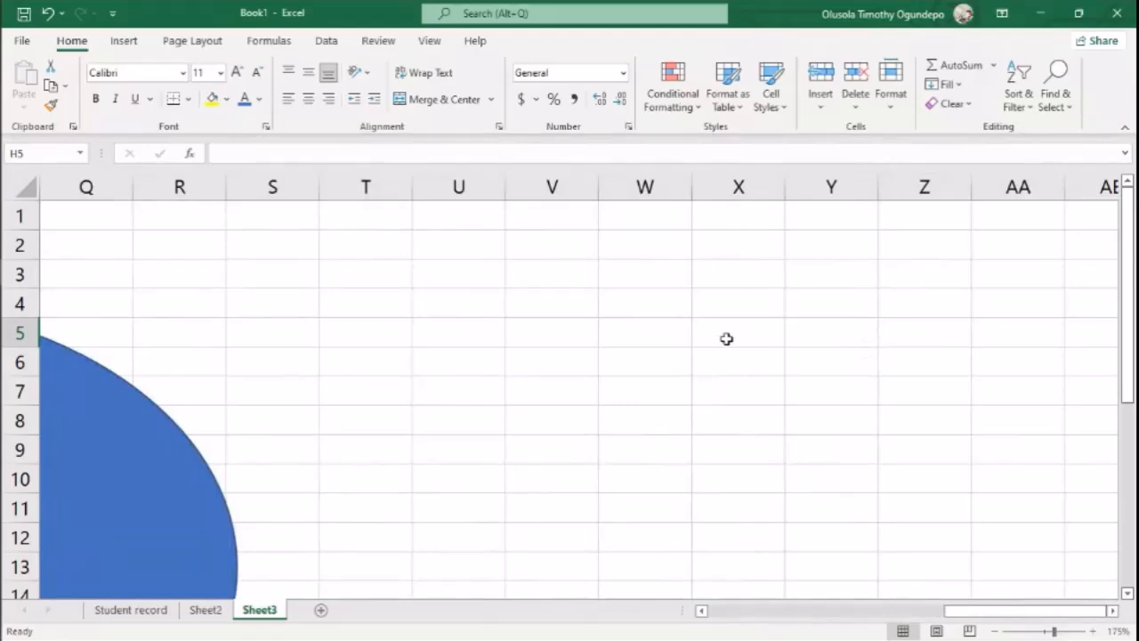
scroll(472, 363, "left", 1)
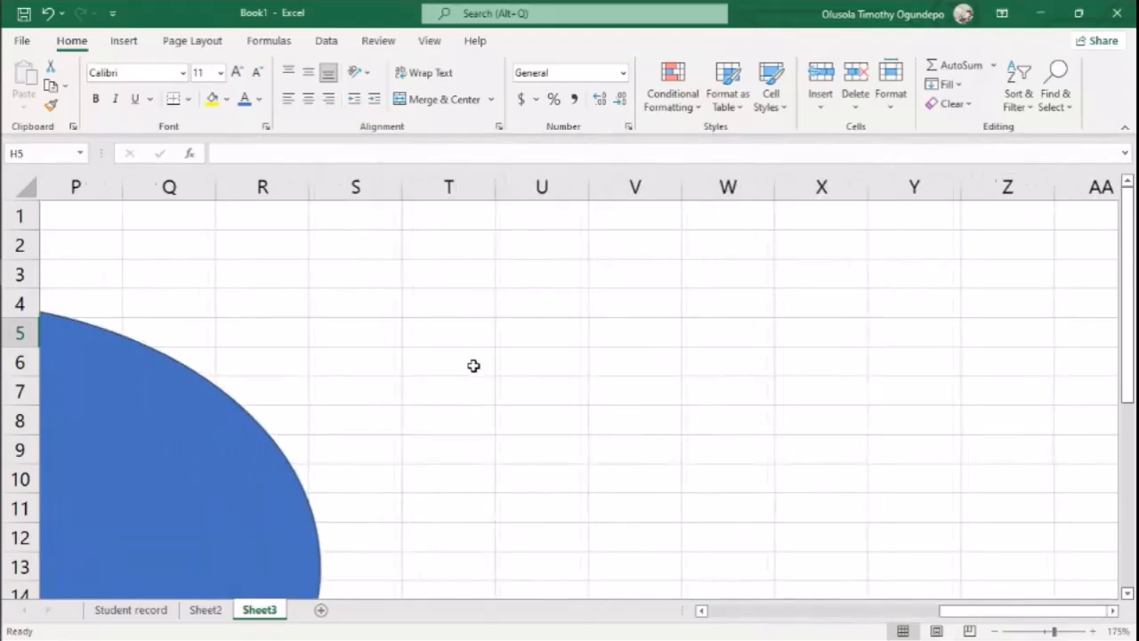
left_click(734, 306)
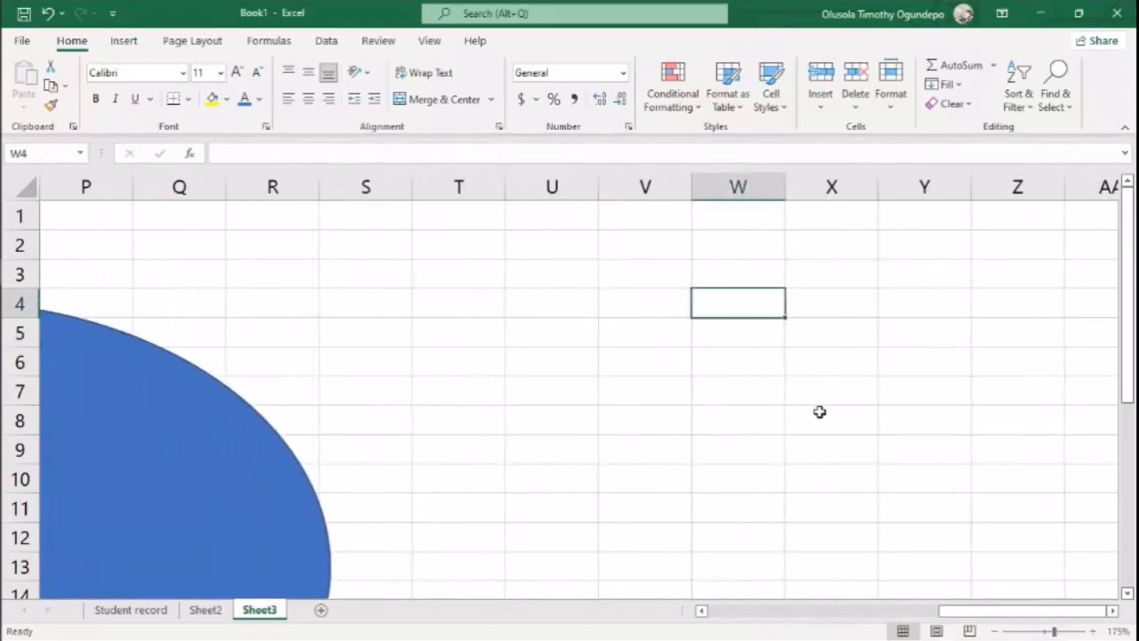
type("diji")
key("BackSpace")
key("BackSpace")
key("BackSpace")
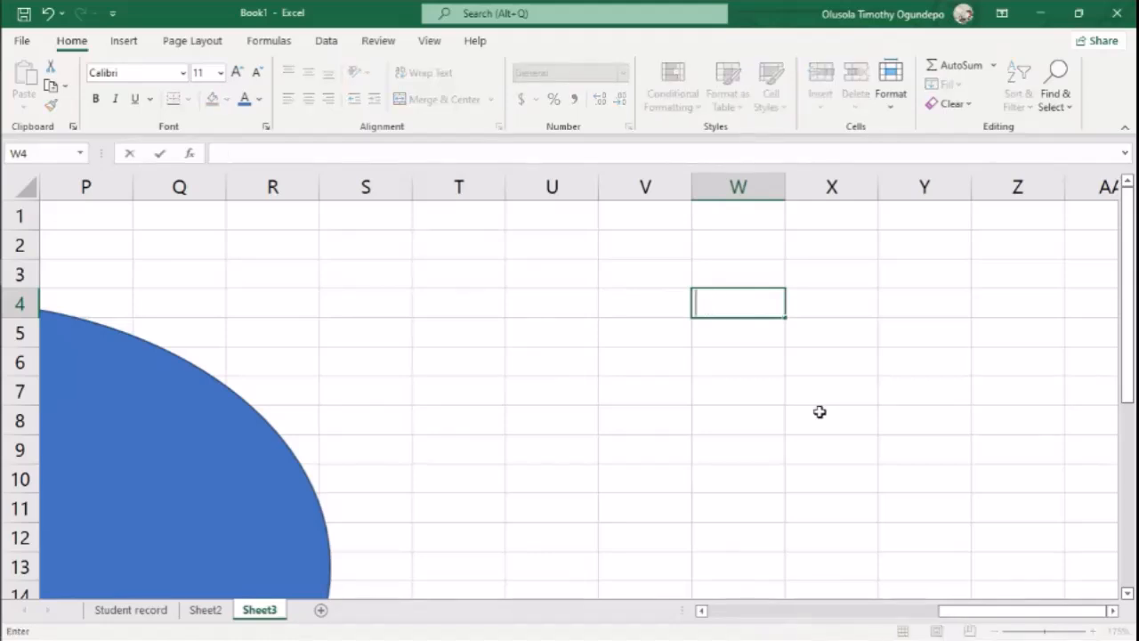
type("My na")
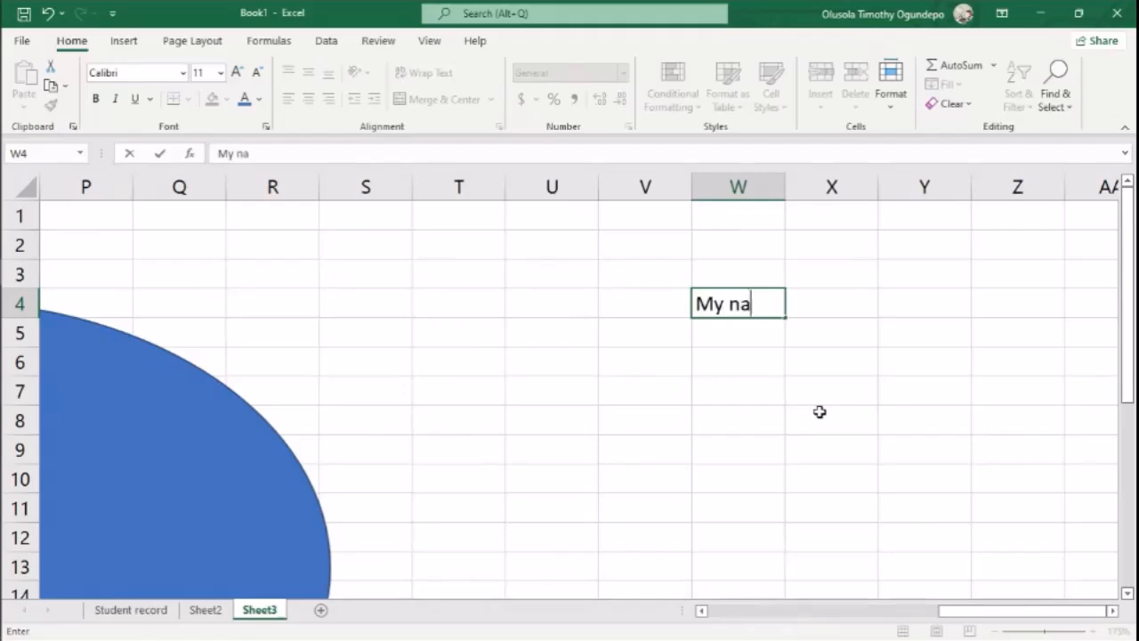
type("me is Olusola ")
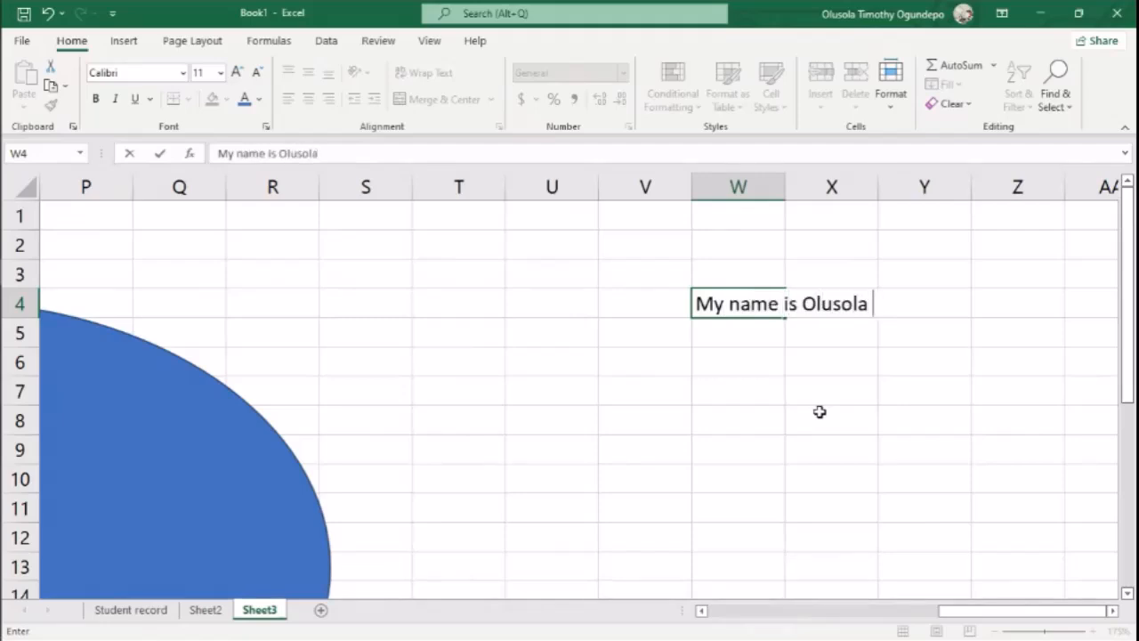
type("Timothy Ogun")
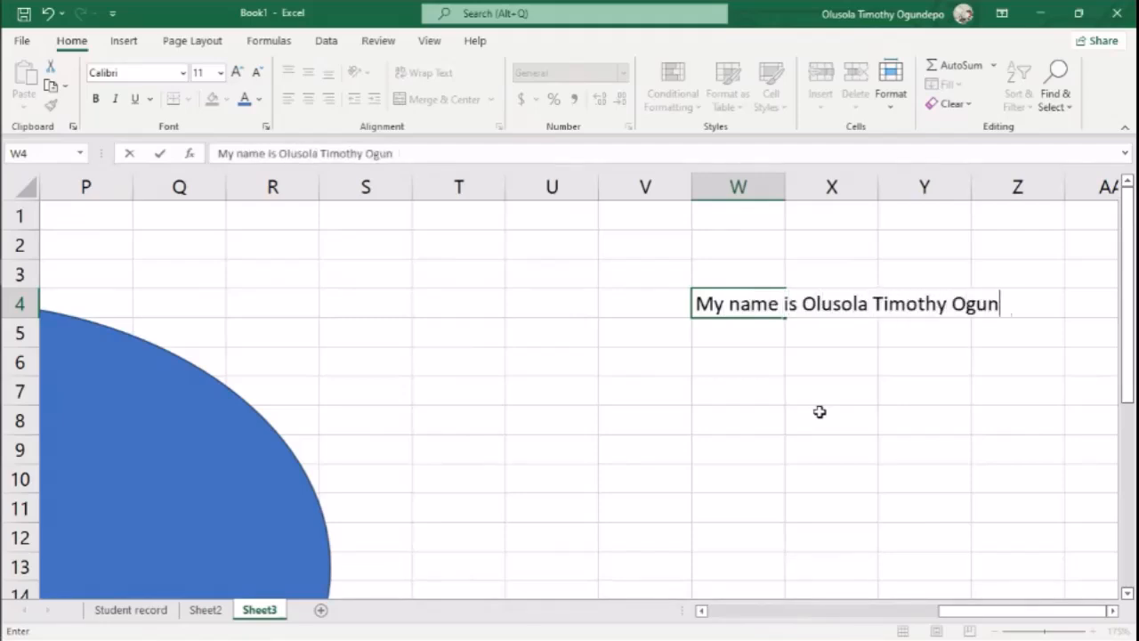
type("depo")
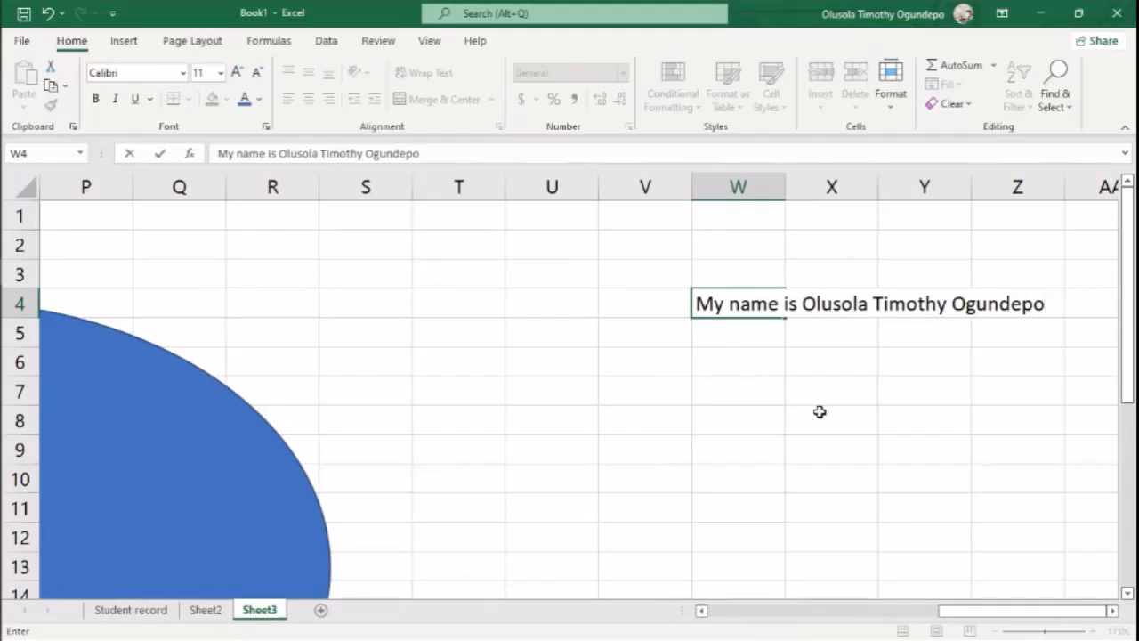
type(". And I h")
key("BackSpace")
type("am a D")
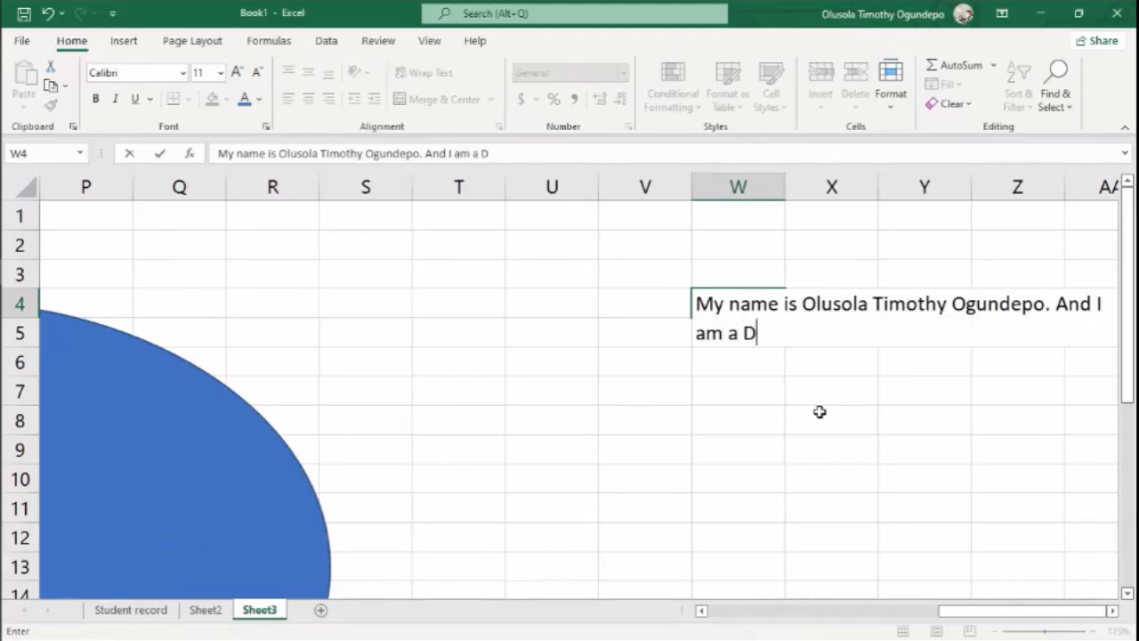
type("ata Scienc")
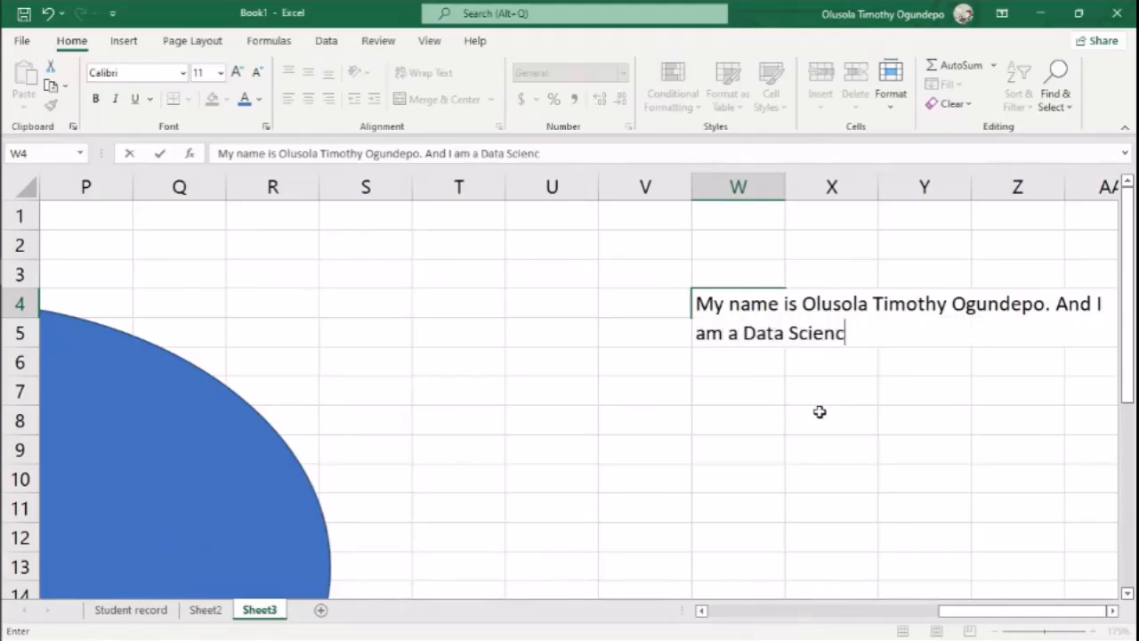
key("BackSpace")
type("tist at th")
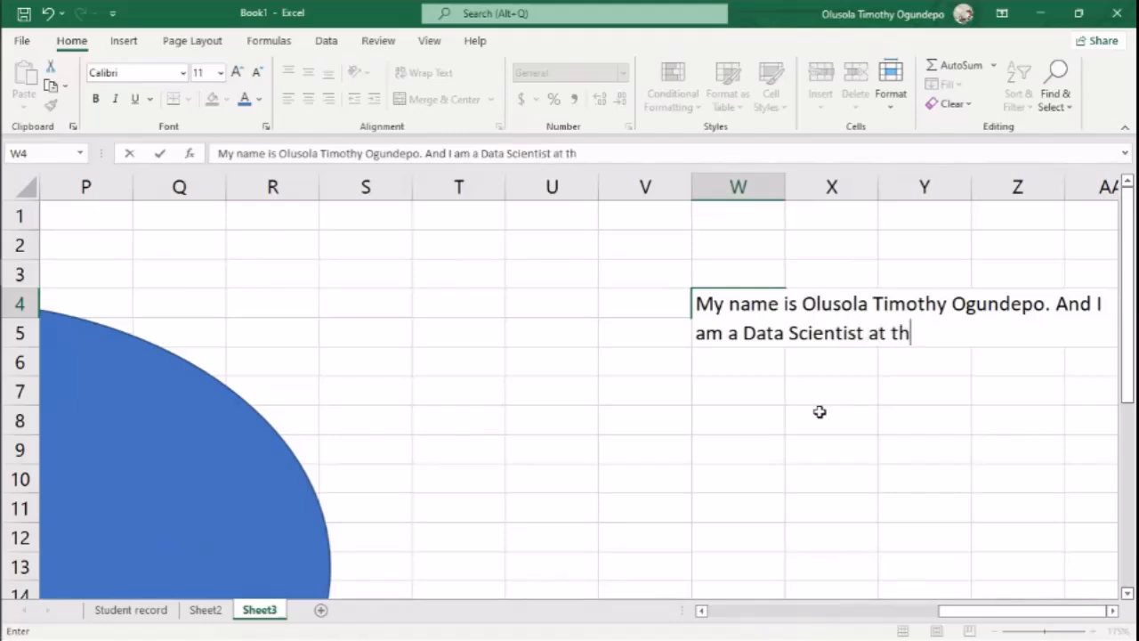
type("e Lagos Minis")
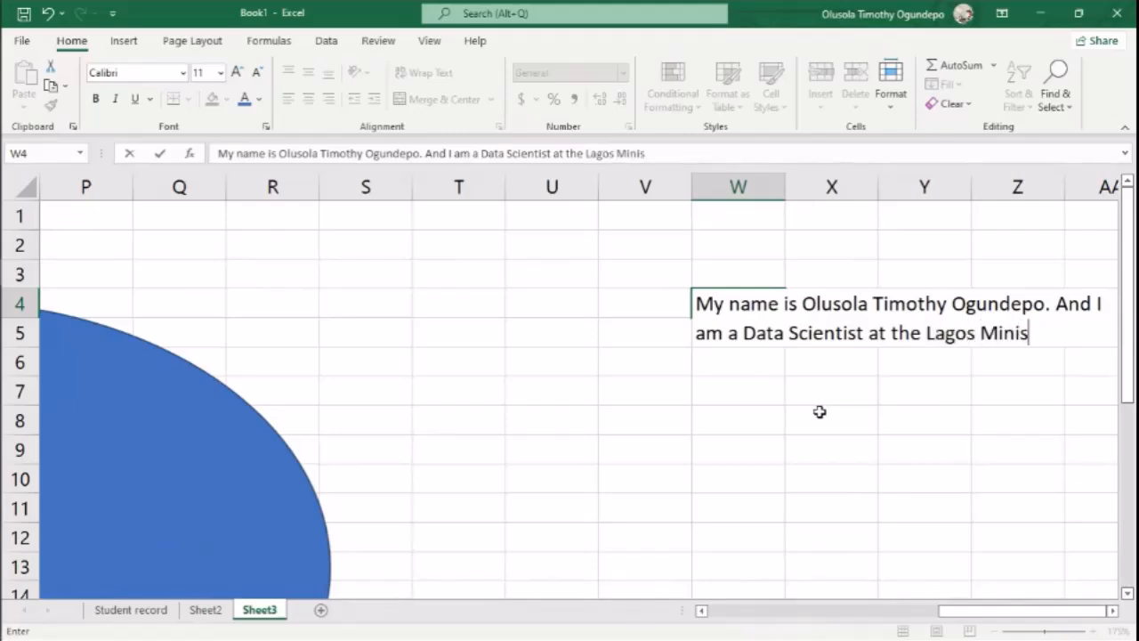
type("try of Scienc")
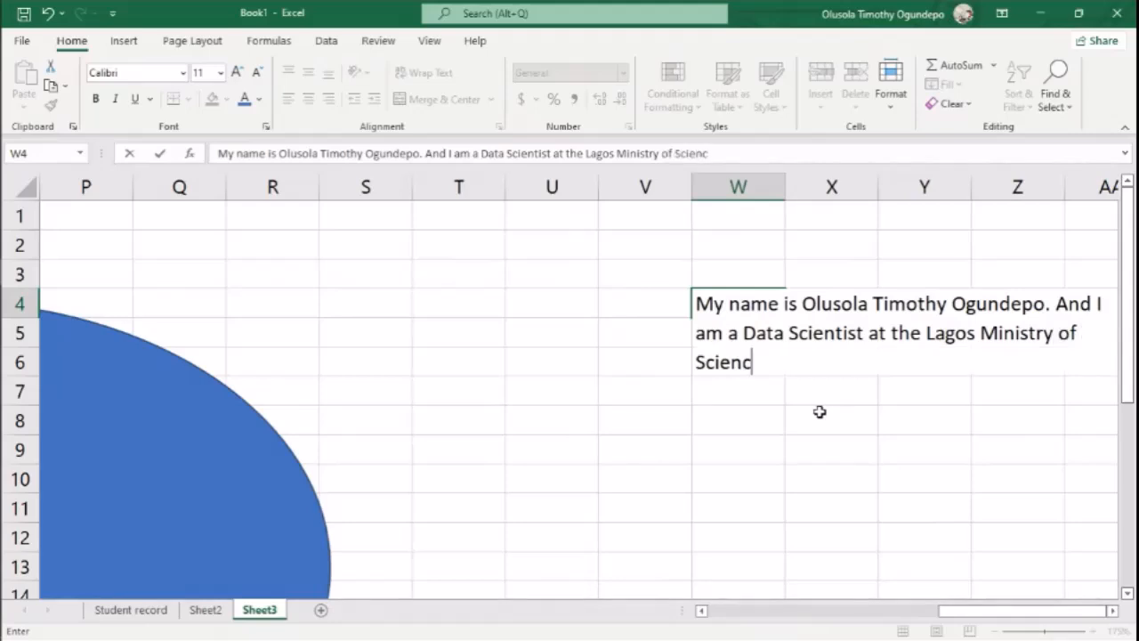
type("e and Technology")
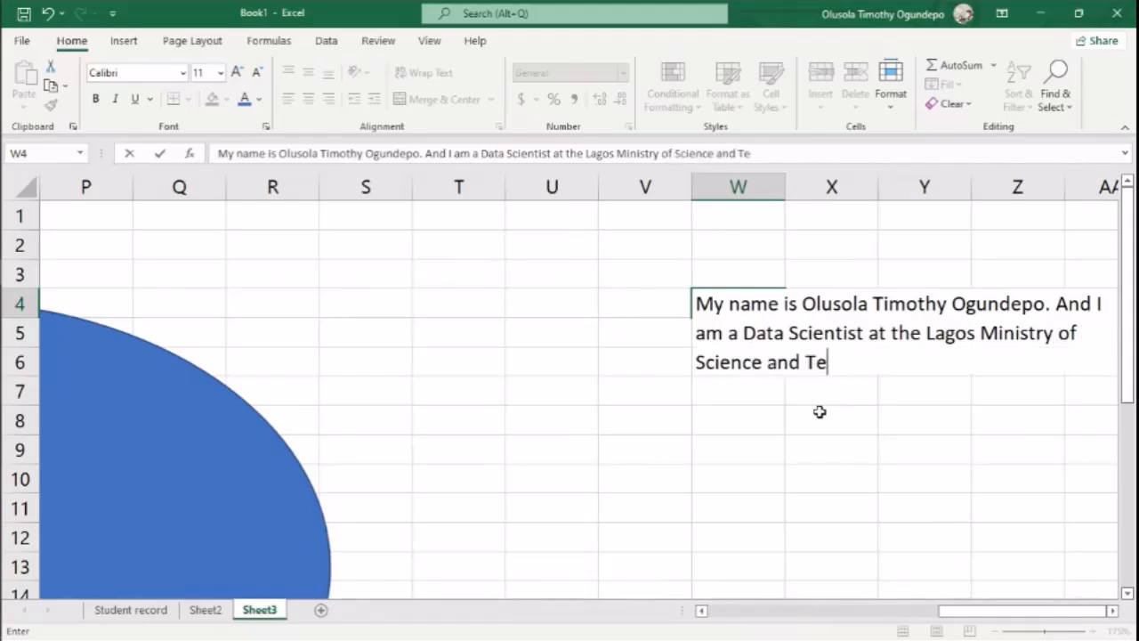
key("Return")
scroll(559, 300, "right", 2)
left_click(559, 300)
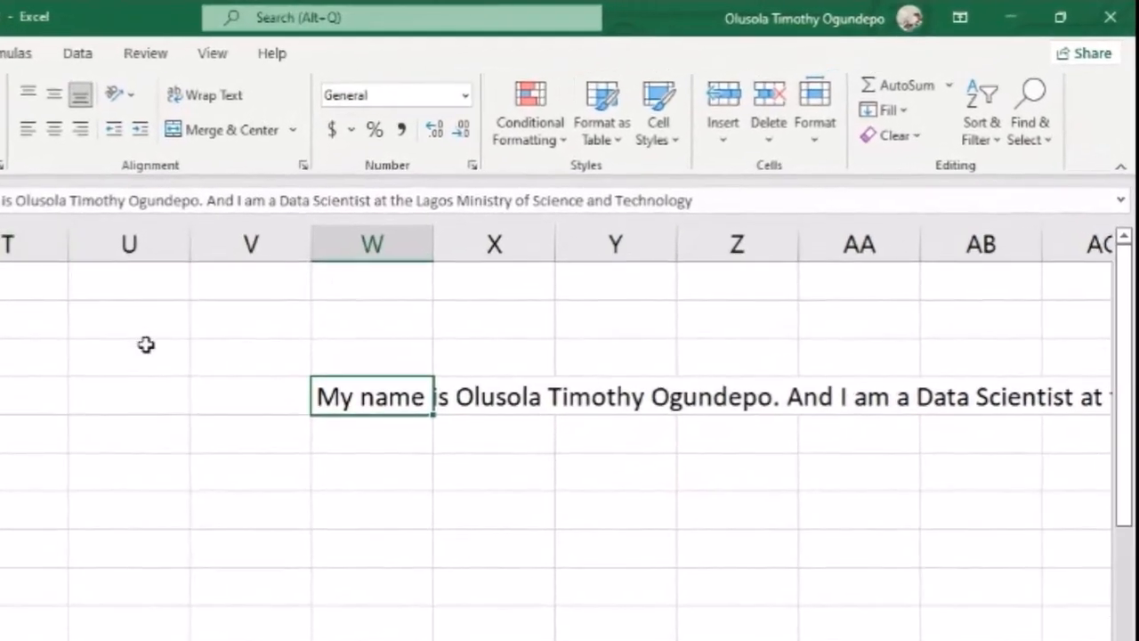
Widen column W to 169 pixels and wrap the W4 sentence onto five lines.
key("Right")
key("Right")
key("Right")
key("Right")
key("Right")
key("Left")
key("Left")
key("Left")
key("Left")
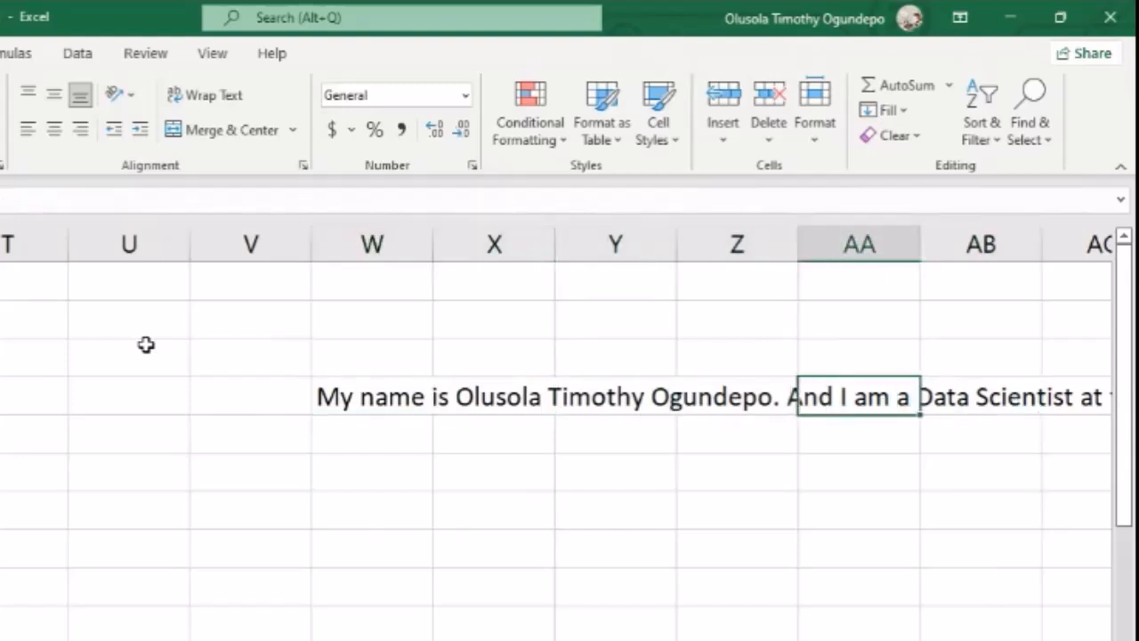
key("Left")
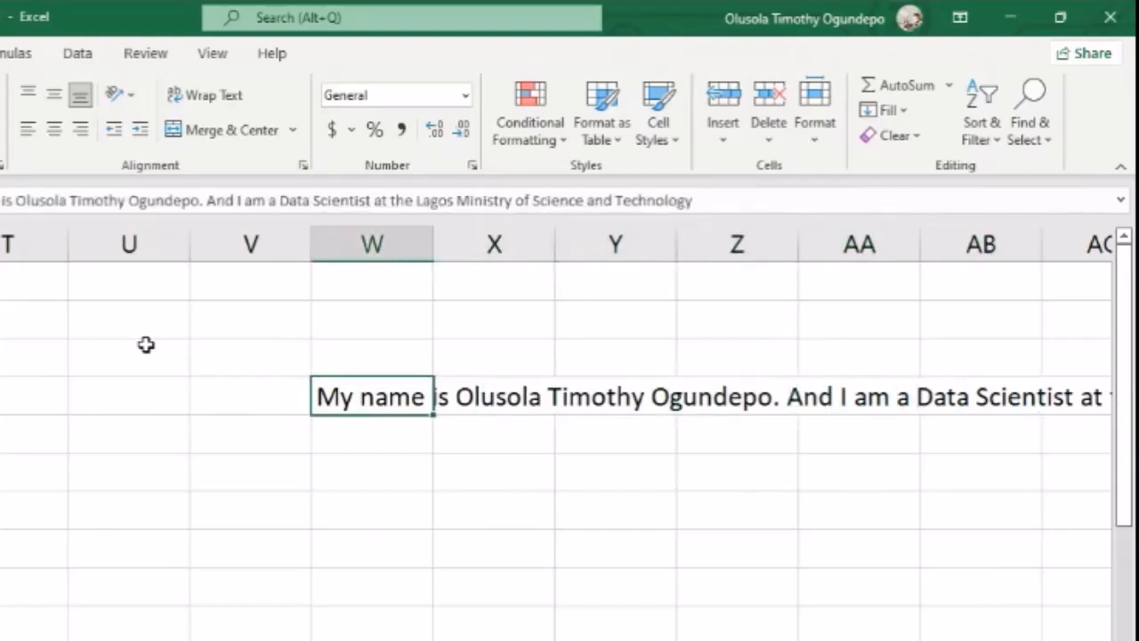
left_click(534, 398)
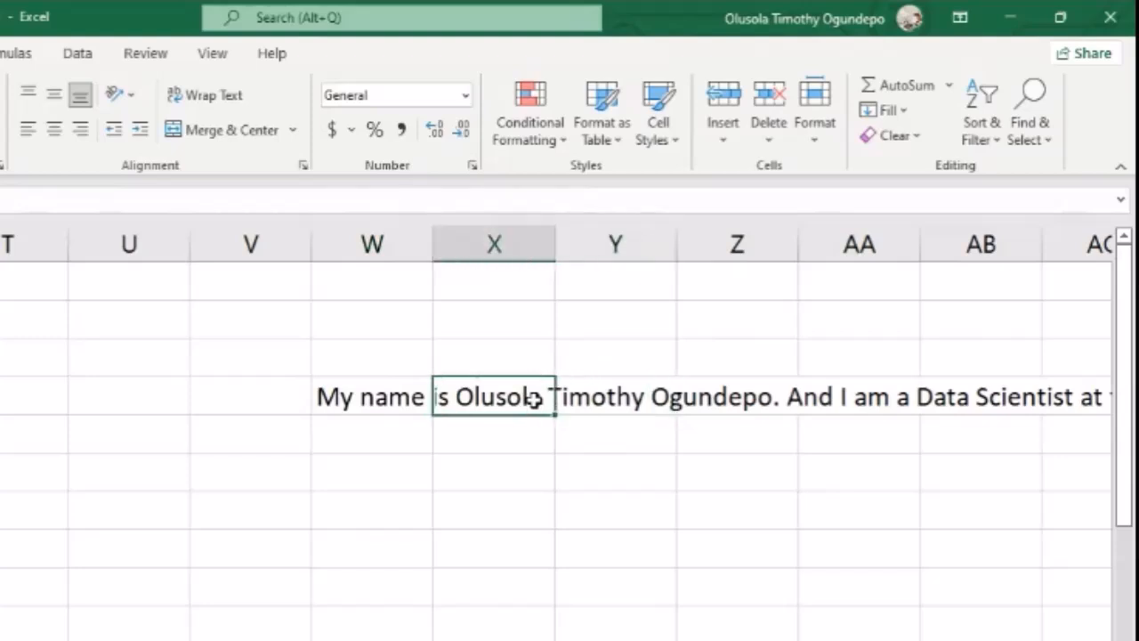
key("Left")
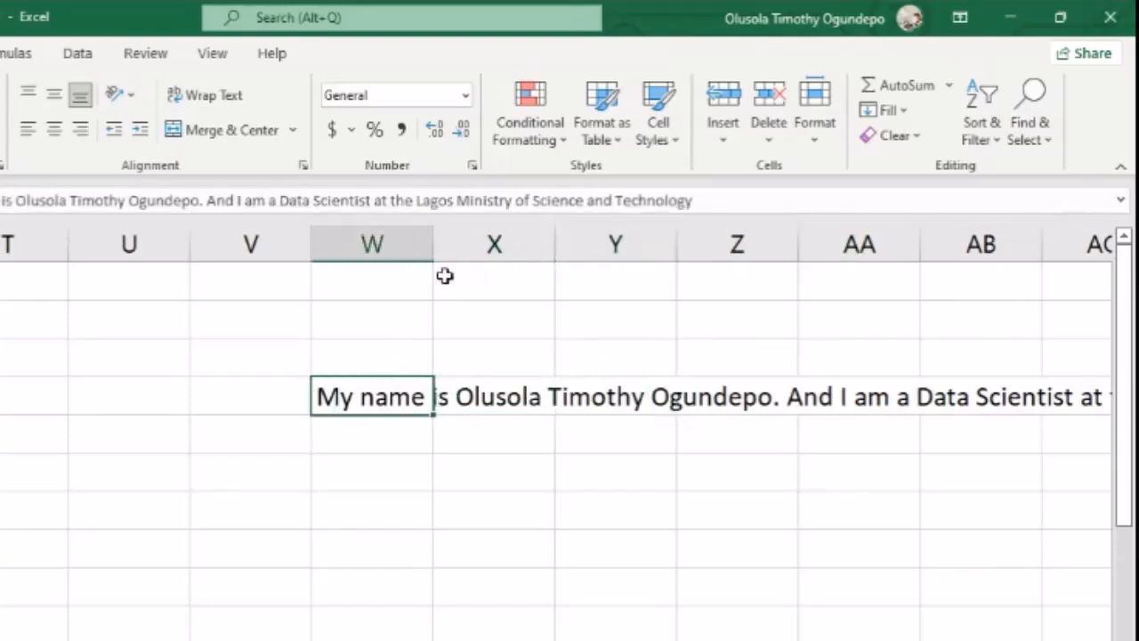
left_click_drag(435, 231, 646, 222)
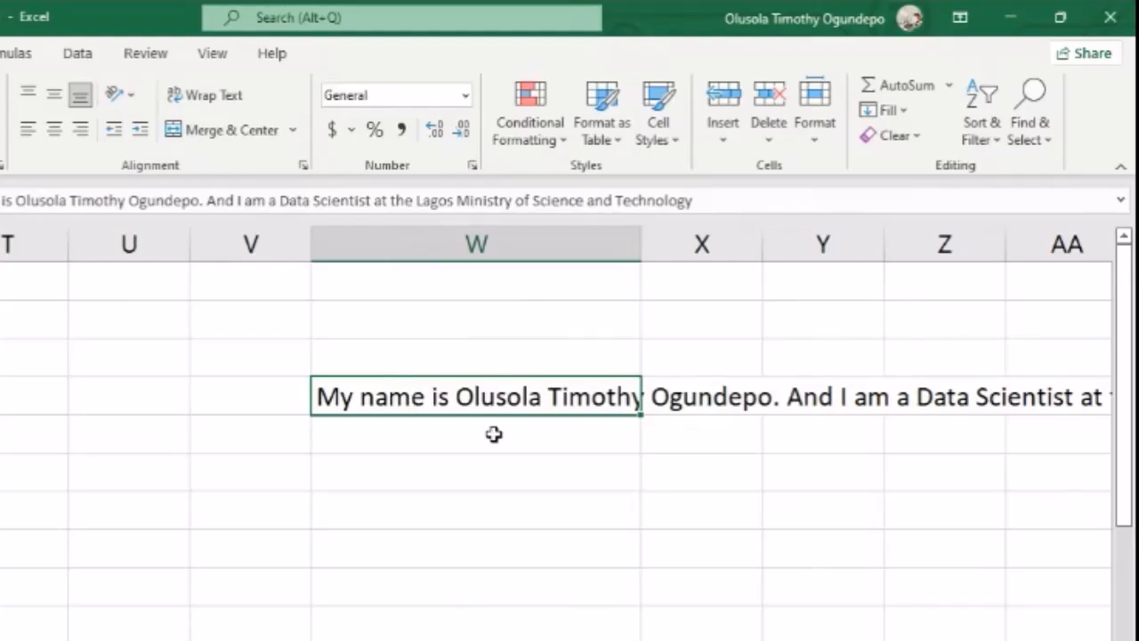
left_click(223, 96)
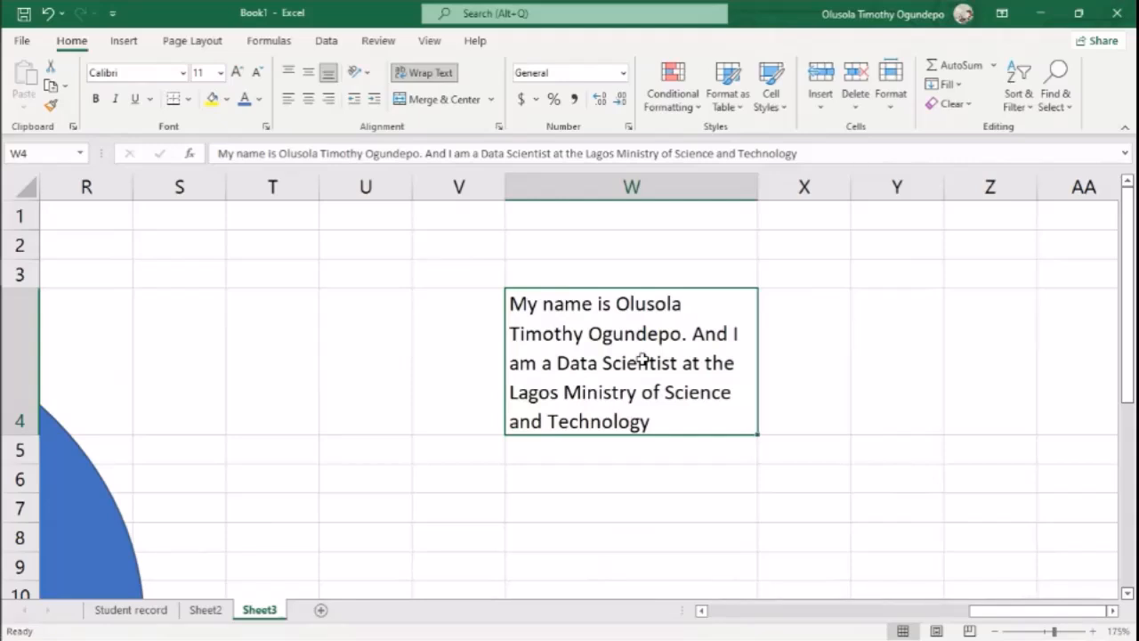
Undo the text wrapping so the W4 sentence returns to a single line.
left_click(460, 430)
left_click(698, 373)
key("ctrl+z")
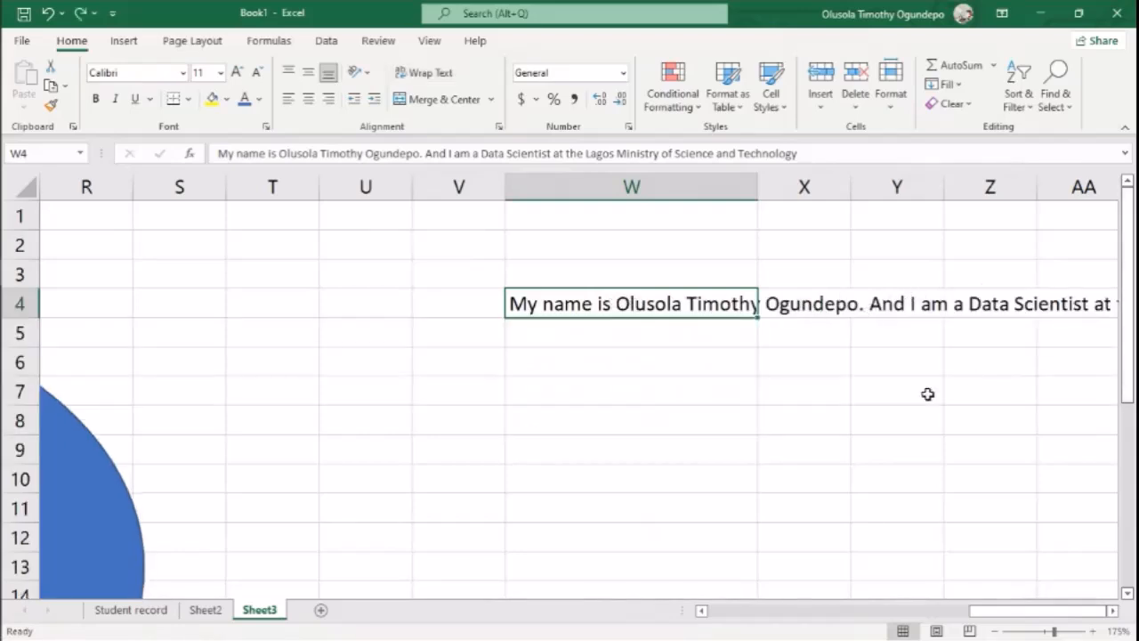
Type 'Oh! What did you say?' into X4, cutting off W4's overflowing sentence.
scroll(927, 394, "right", 2)
scroll(928, 394, "left", 4)
scroll(927, 394, "right", 2)
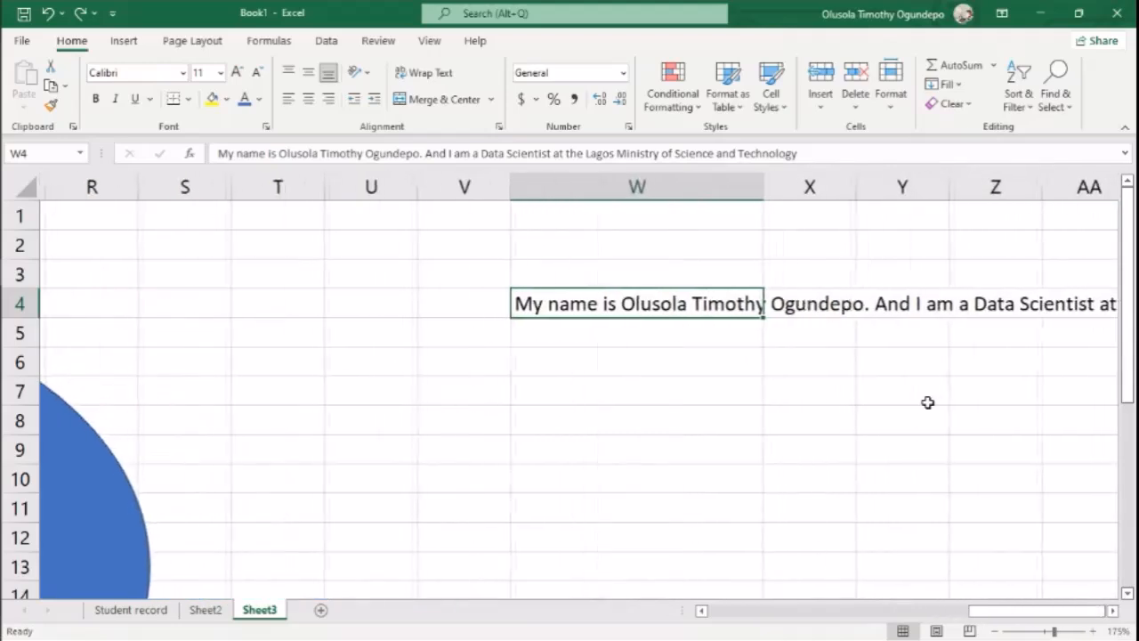
left_click(811, 309)
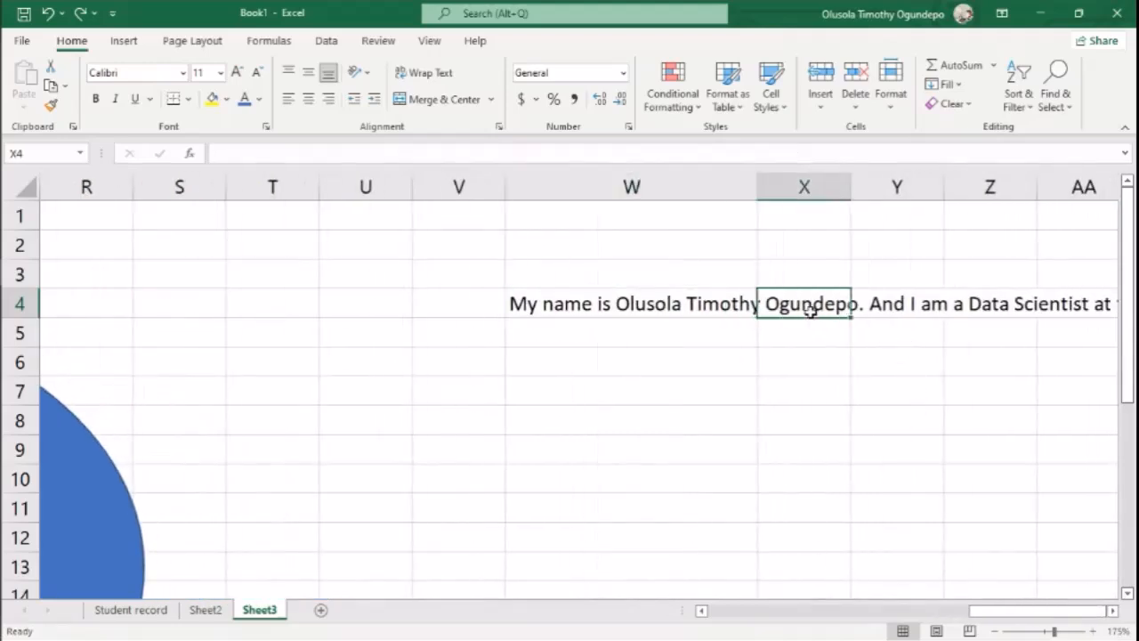
type("Oh,")
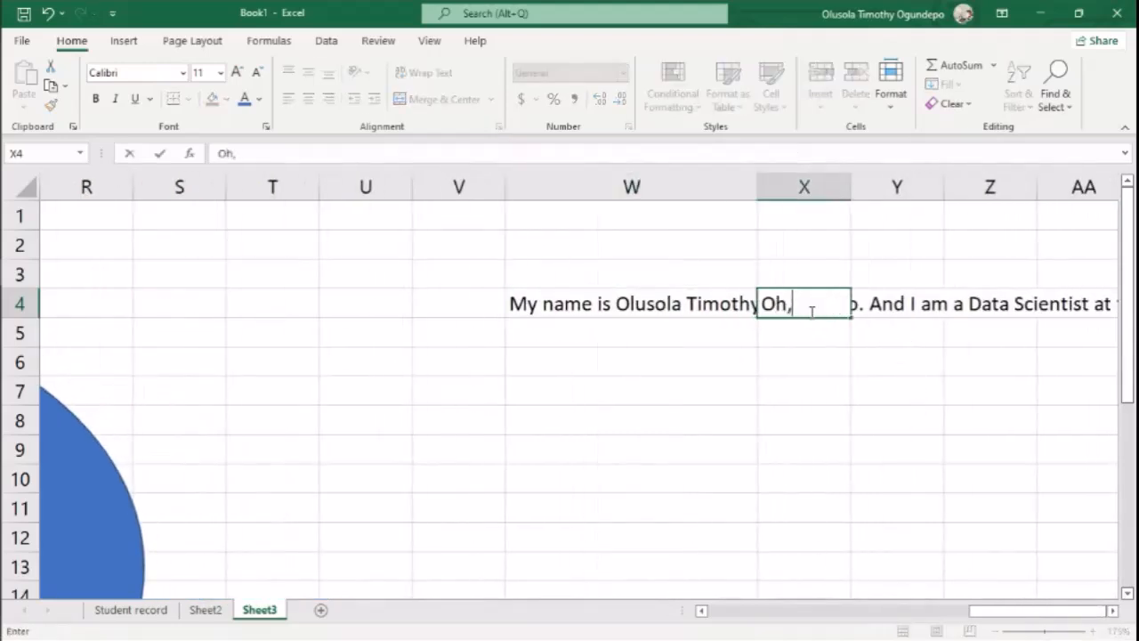
type("! What did you say?")
key("Return")
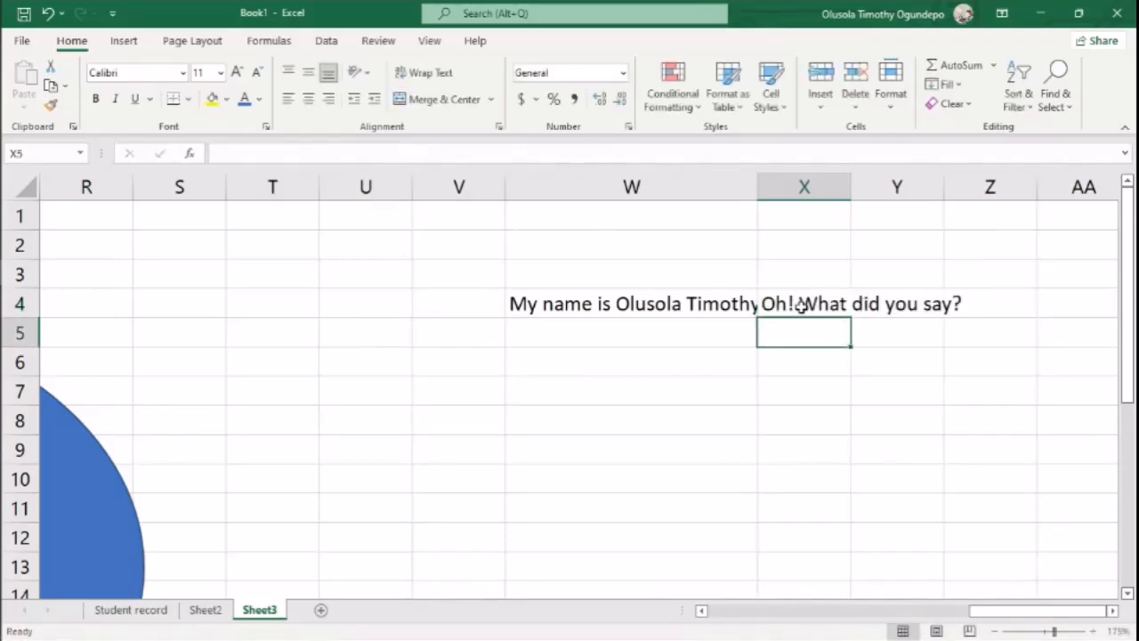
left_click(687, 304)
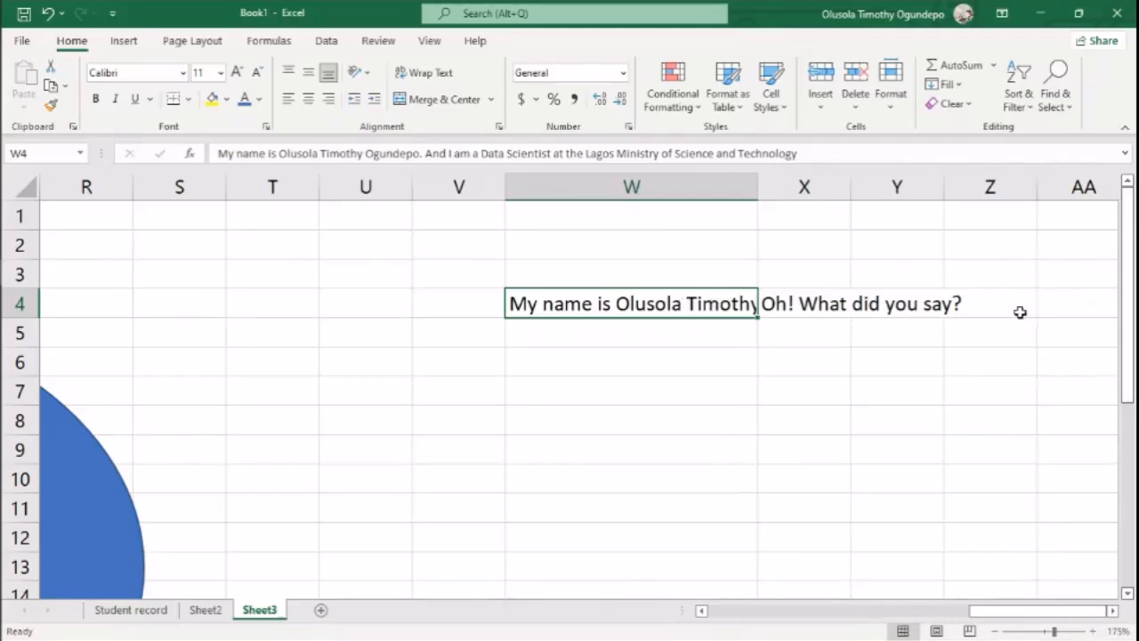
left_click(799, 303)
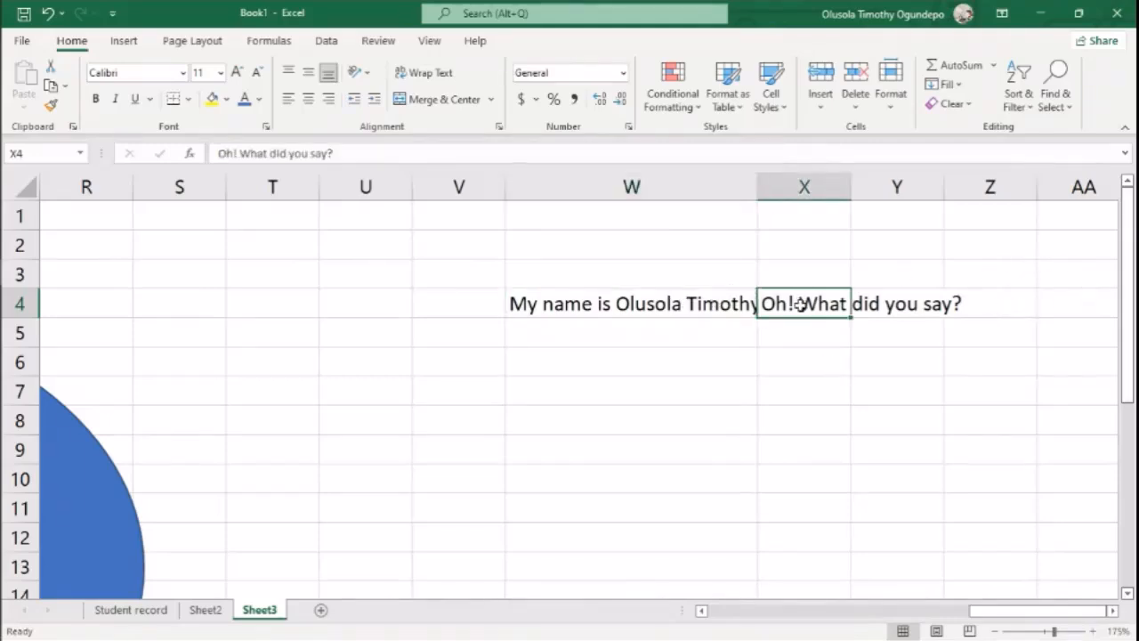
left_click(653, 305)
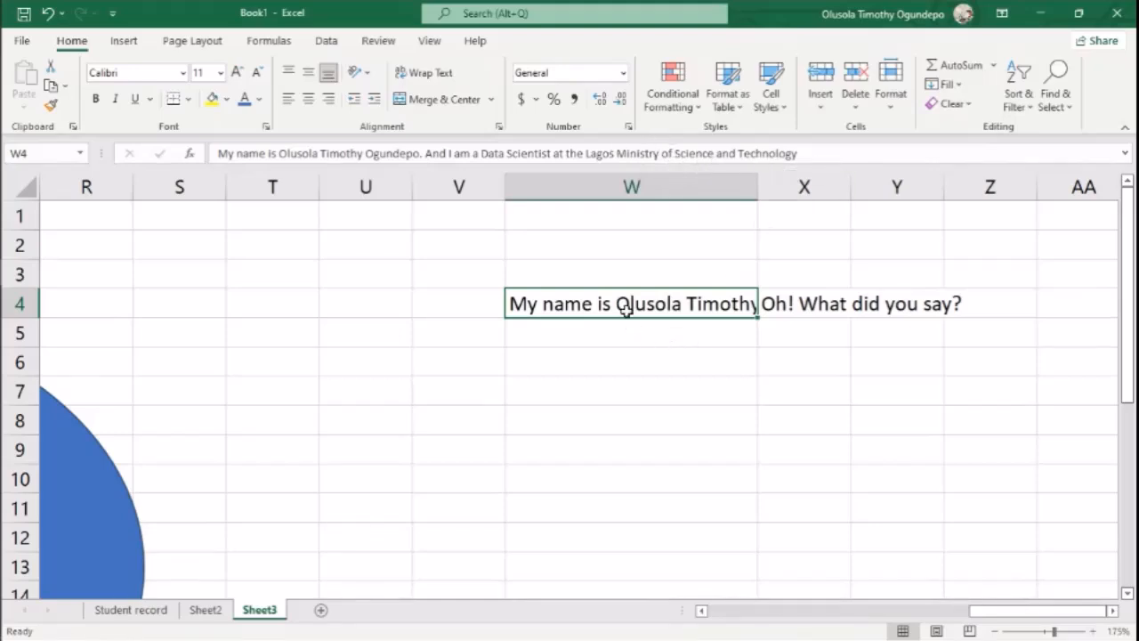
Rewrap W4, AutoFit column X to its text, and vertically centre the X4 text.
left_click(414, 84)
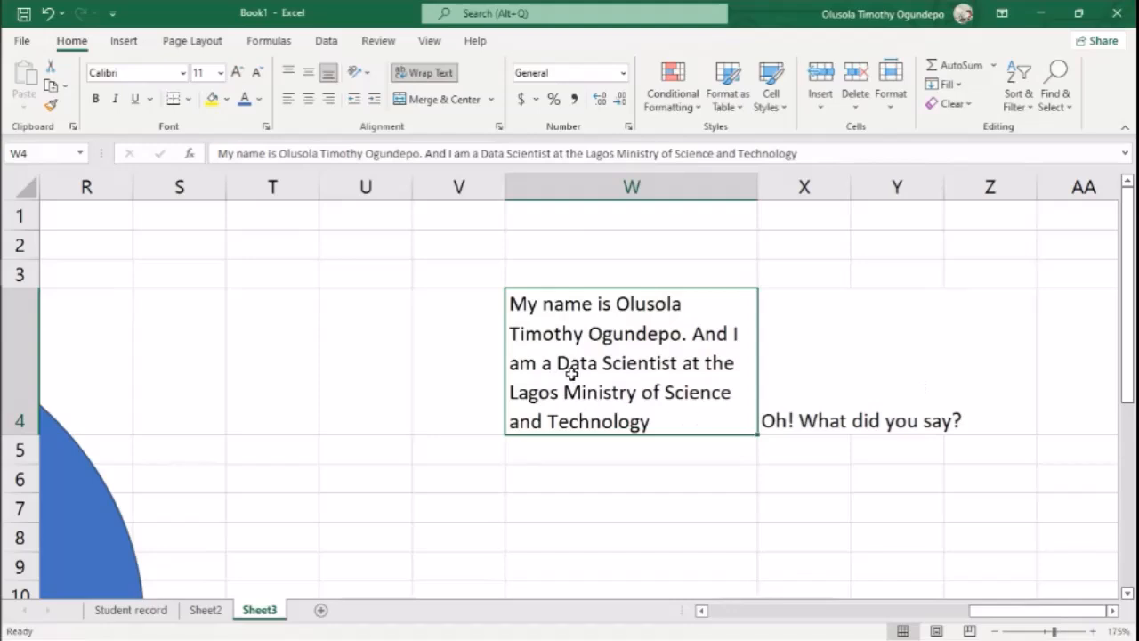
left_click(804, 361)
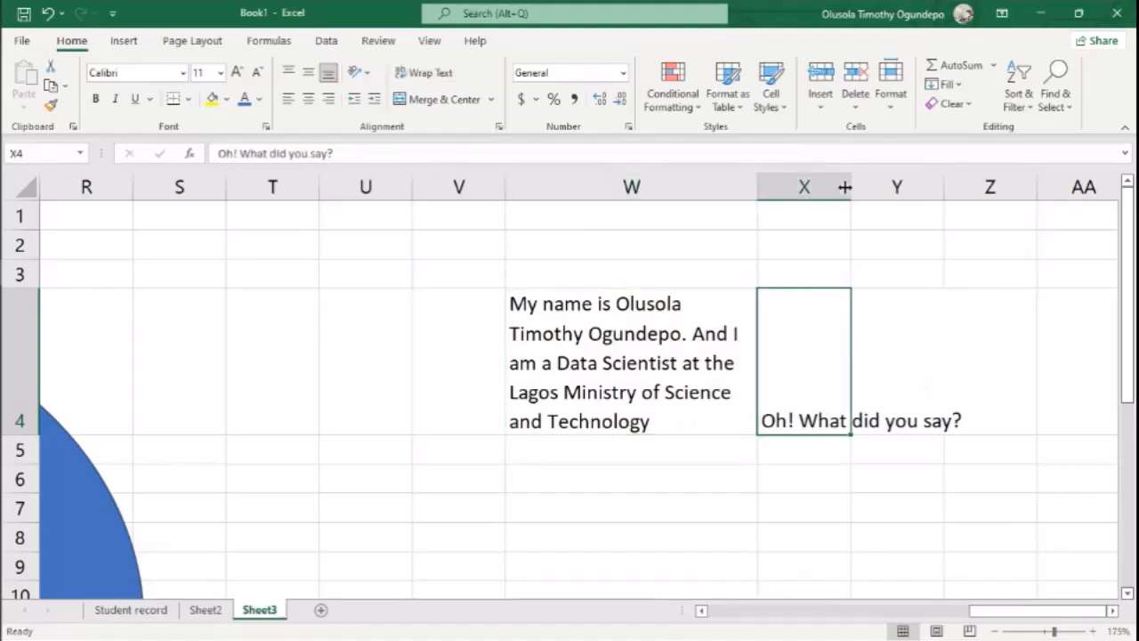
double_click(852, 186)
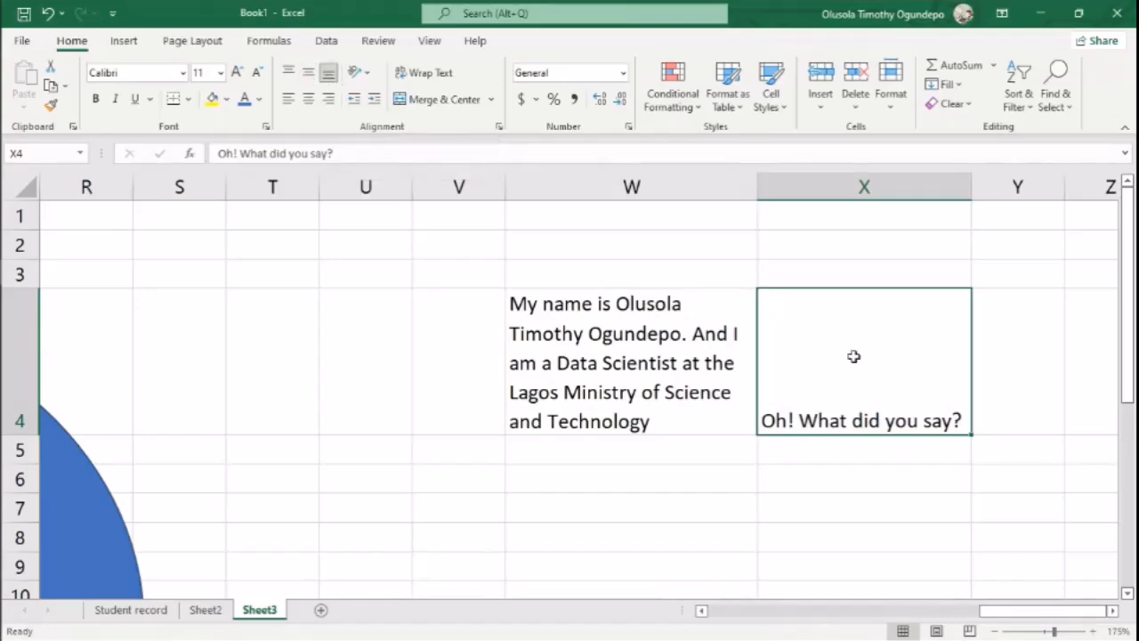
left_click(312, 73)
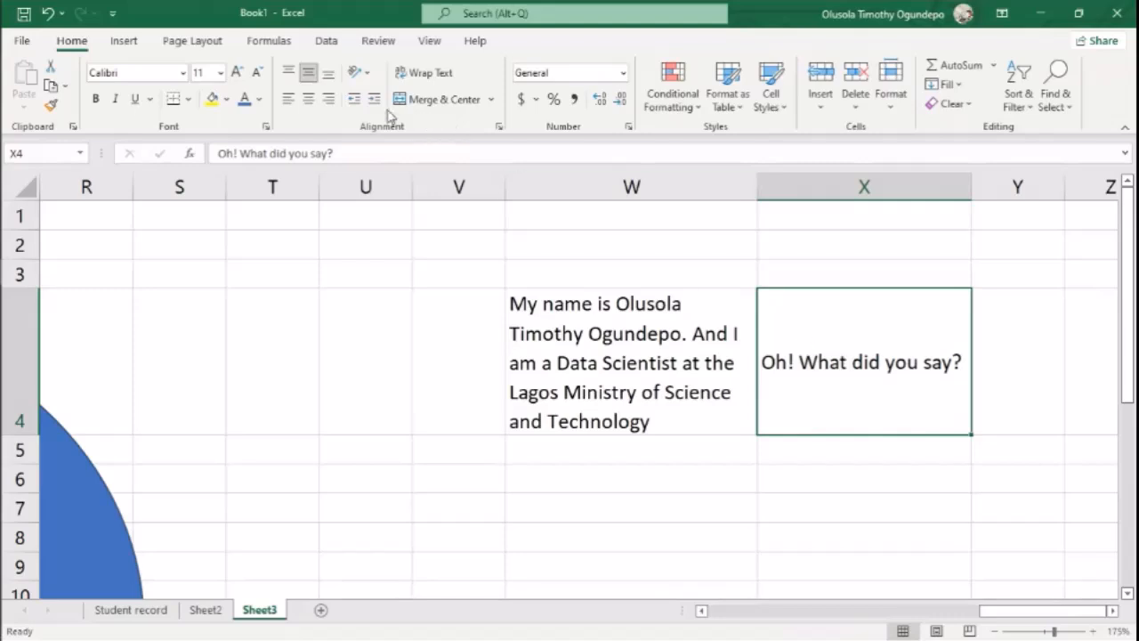
Clear the contents of W4 and X4, then return to cell C9 in the student table.
left_click_drag(663, 360, 848, 382)
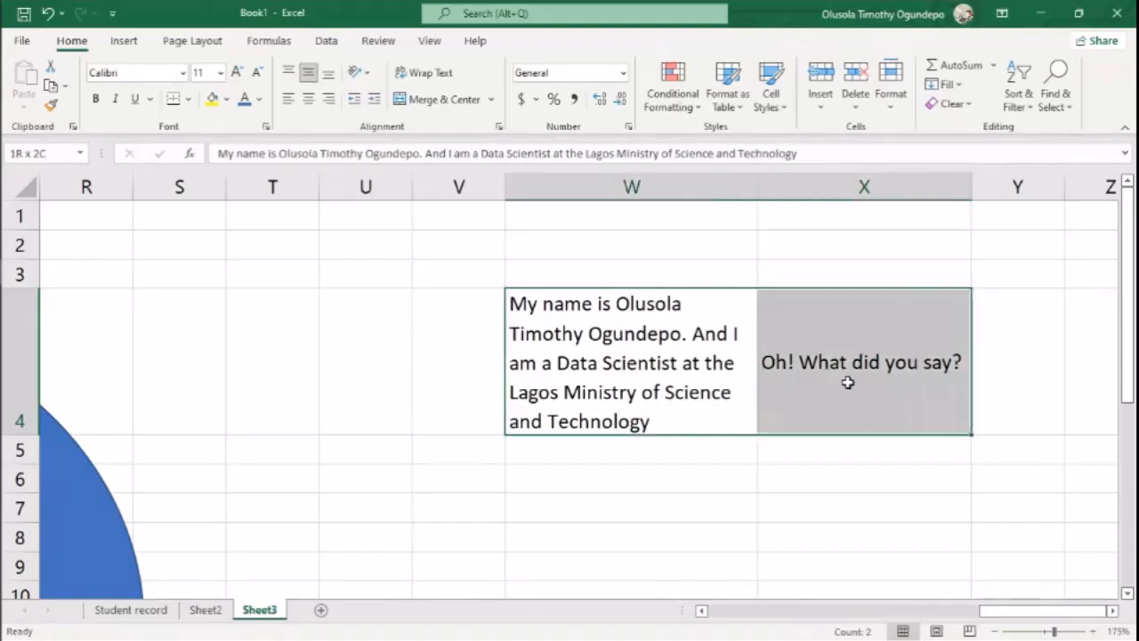
key("Delete")
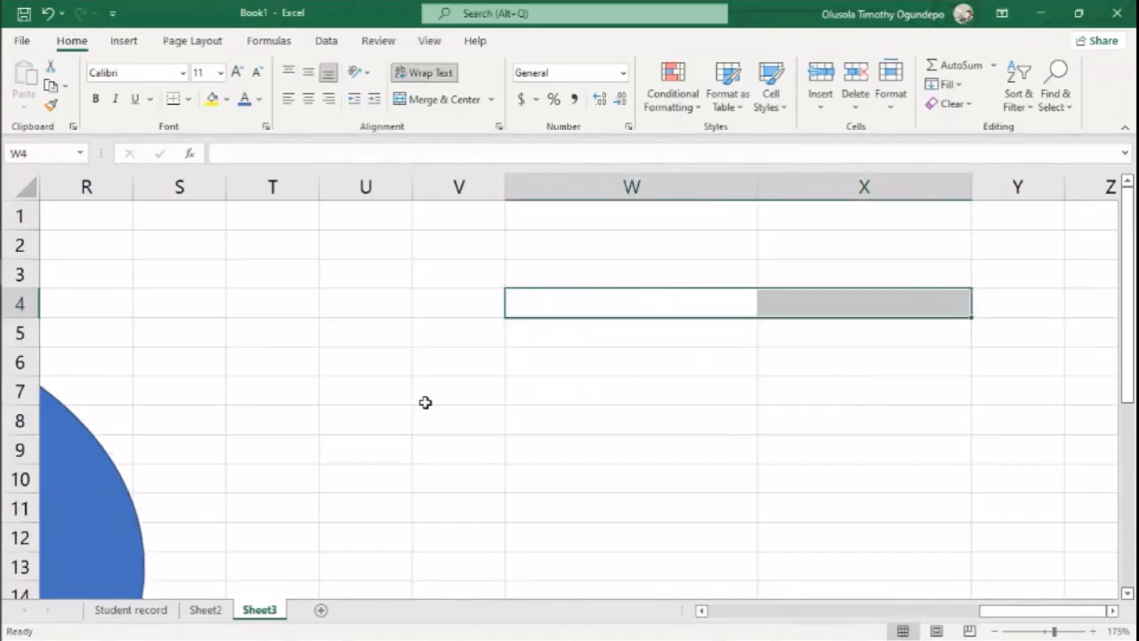
scroll(445, 419, "left", 6)
scroll(445, 419, "down", 1)
left_click(593, 370)
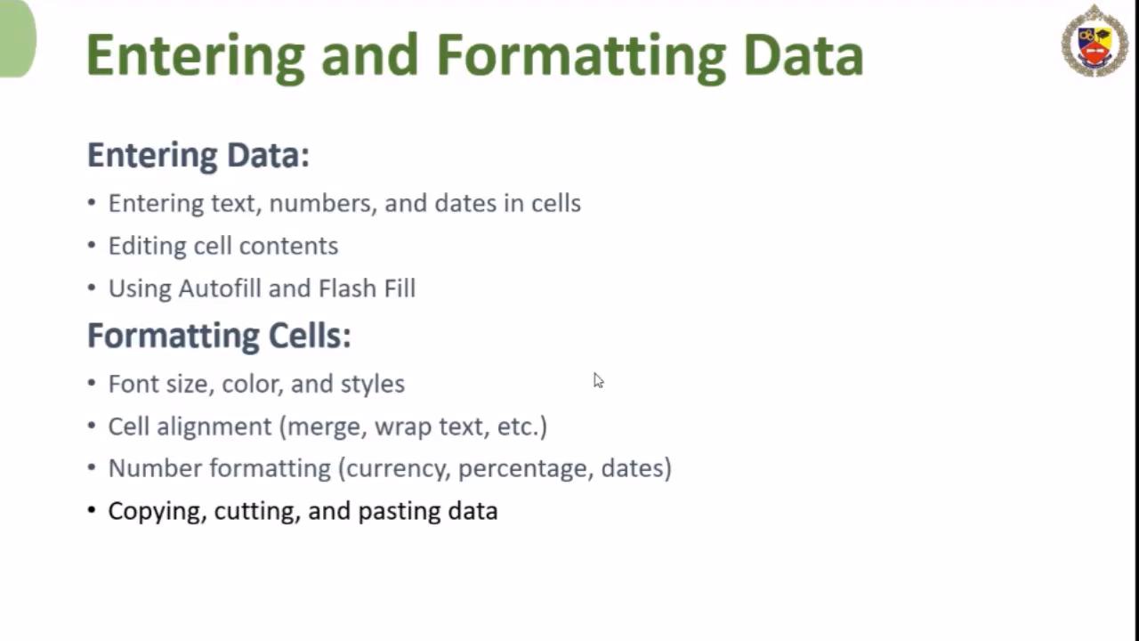
Switch from the PowerPoint slide back to the Excel workbook with Alt+Tab.
key("alt+Tab")
key("Right")
key("Right")
key("Right")
key("Right")
key("Right")
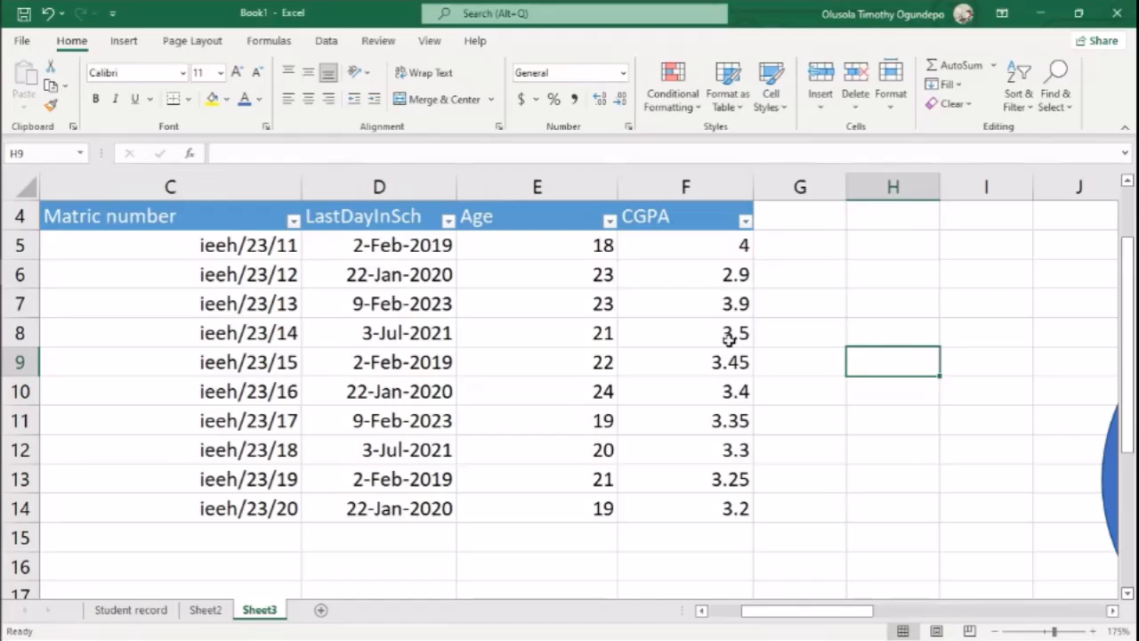
Enter 'Oh! What did you say?' in cell W7 on Sheet3.
scroll(842, 419, "right", 5)
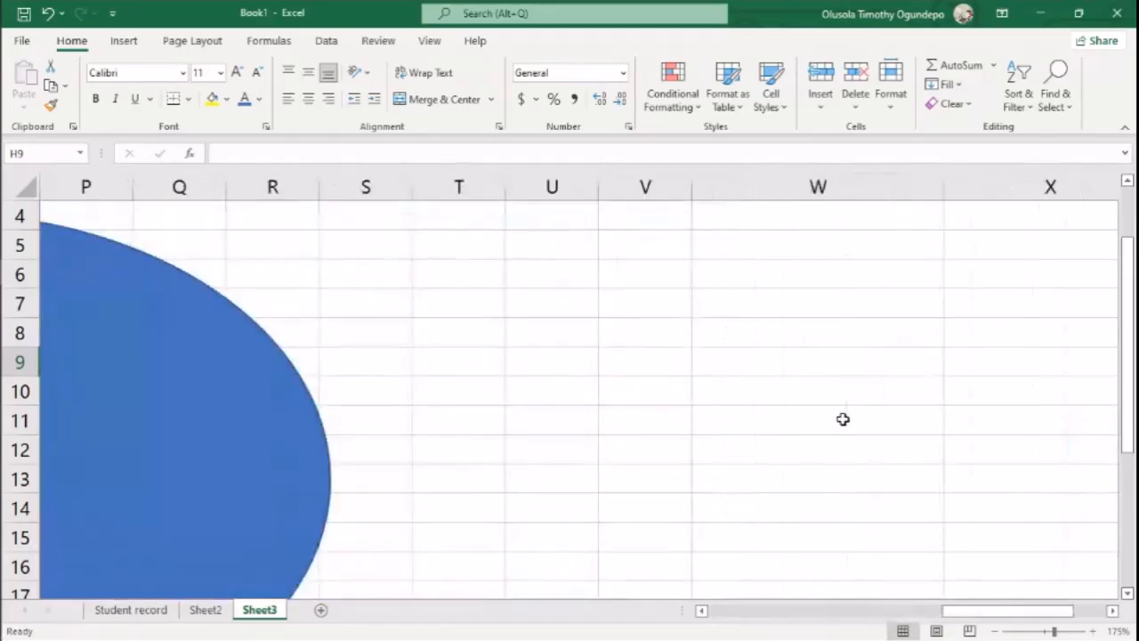
scroll(843, 419, "right", 1)
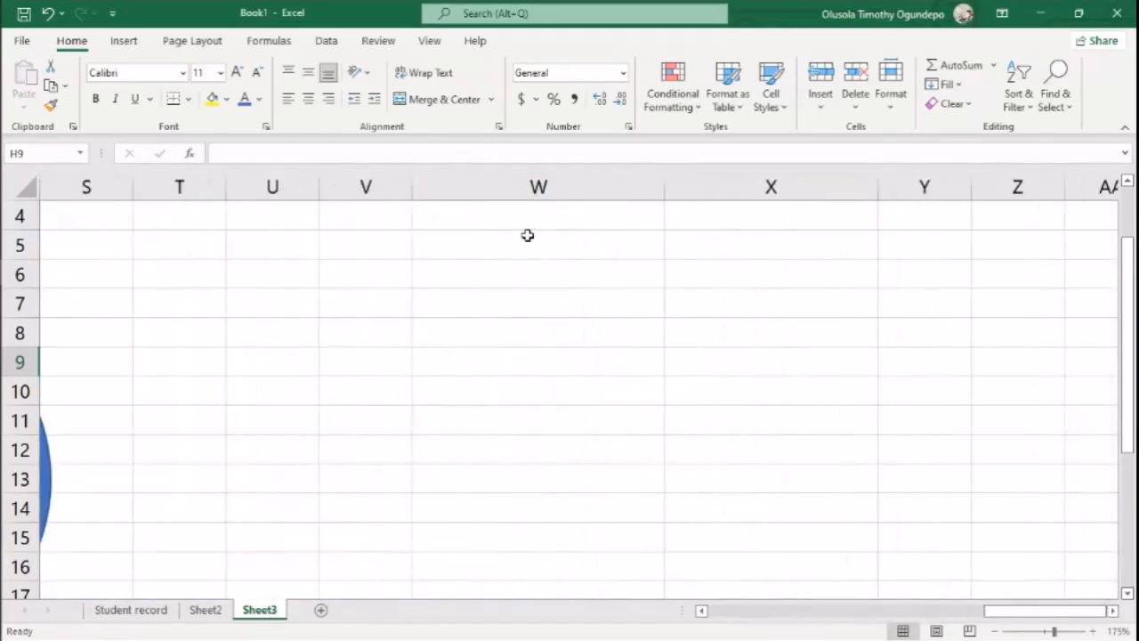
left_click(529, 311)
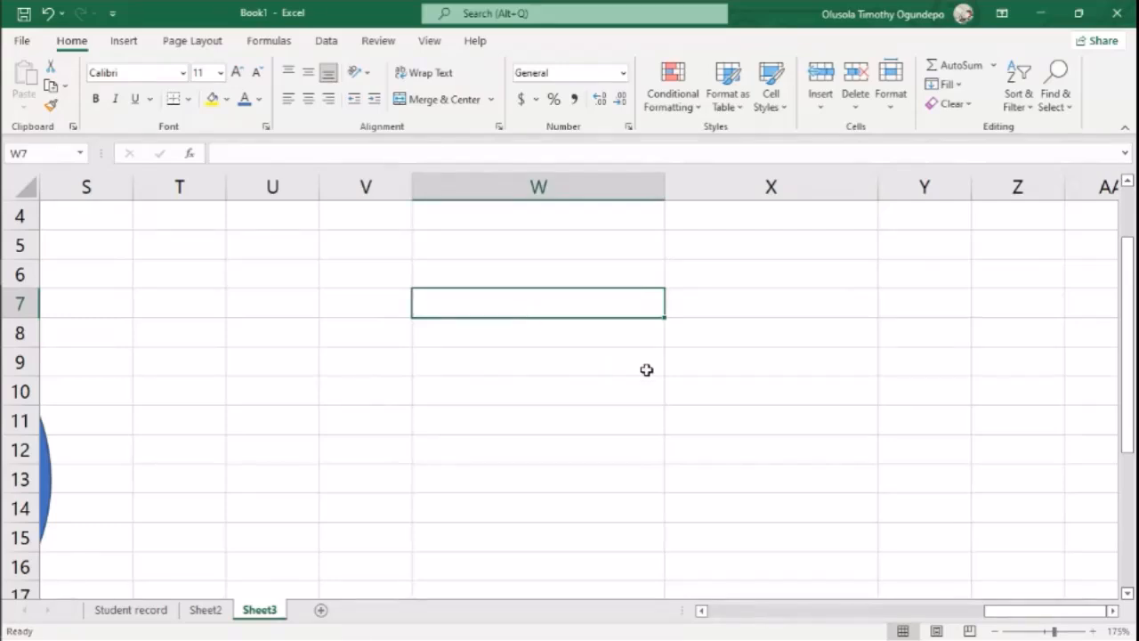
type("Oh! What did you say?")
key("Return")
key("Up")
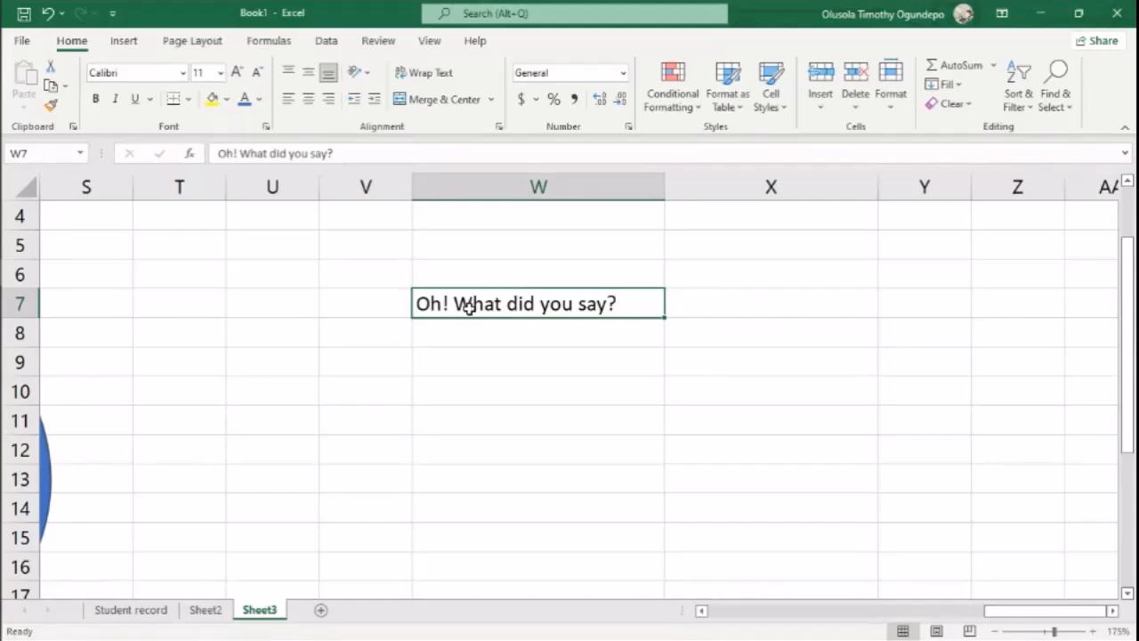
left_click(910, 307)
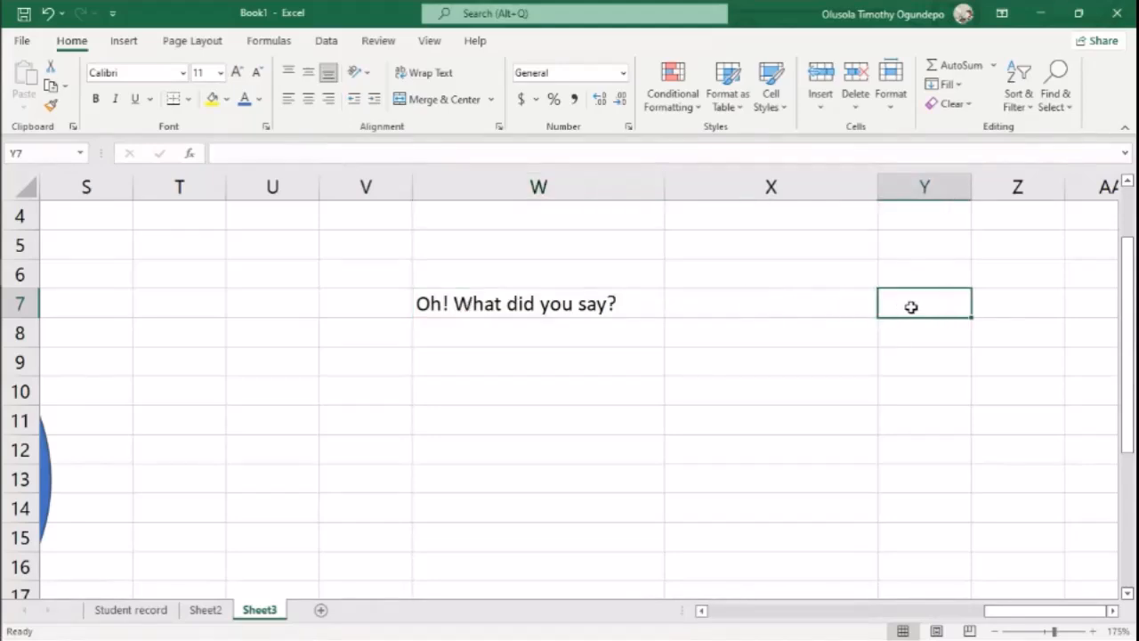
left_click(609, 301)
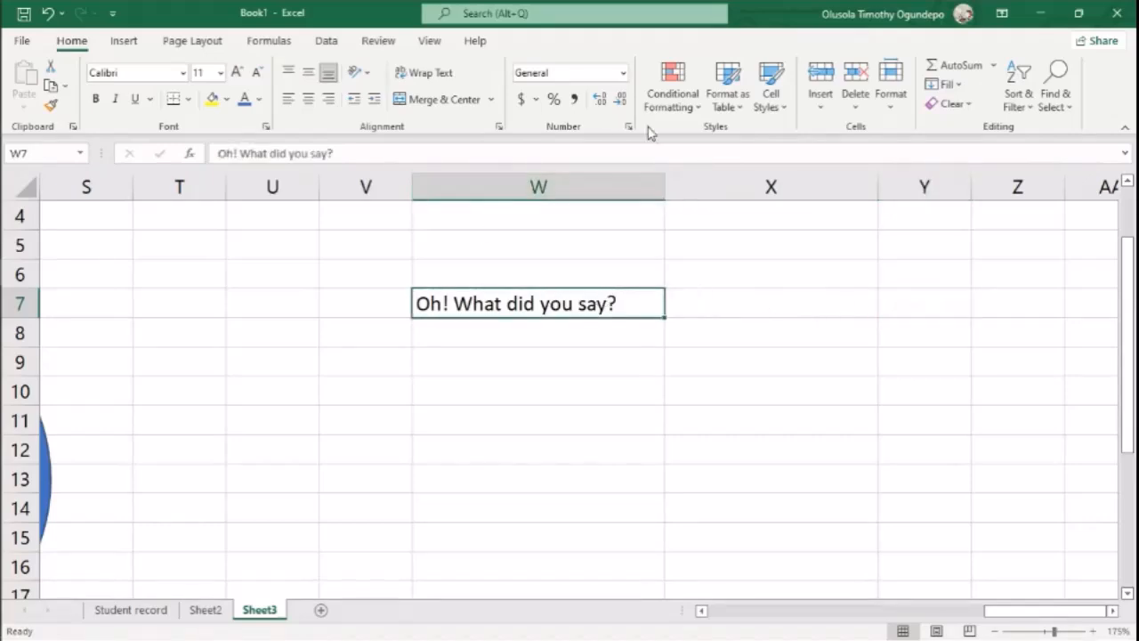
left_click(771, 96)
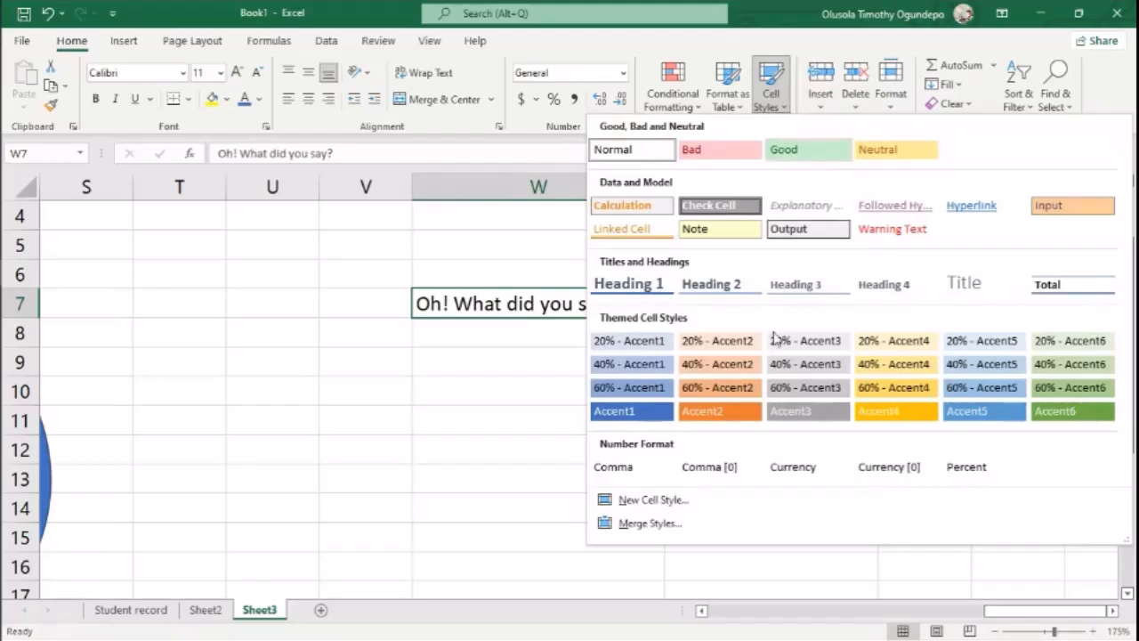
Apply the Accent1 cell style to W7, giving white text on a blue fill.
left_click(651, 410)
left_click(526, 409)
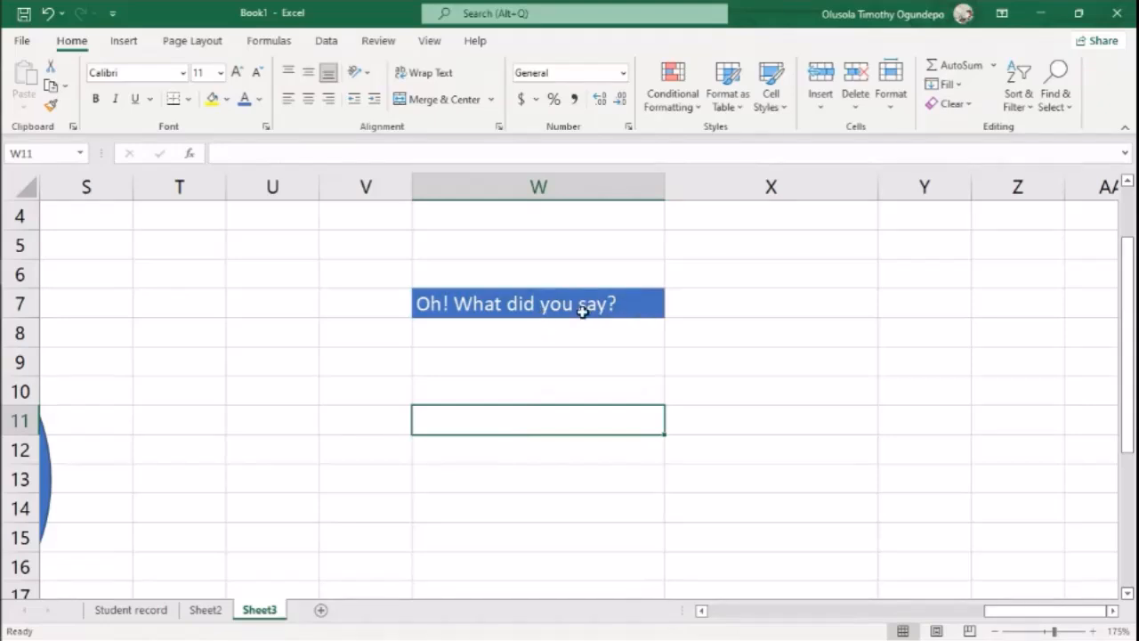
left_click(538, 307)
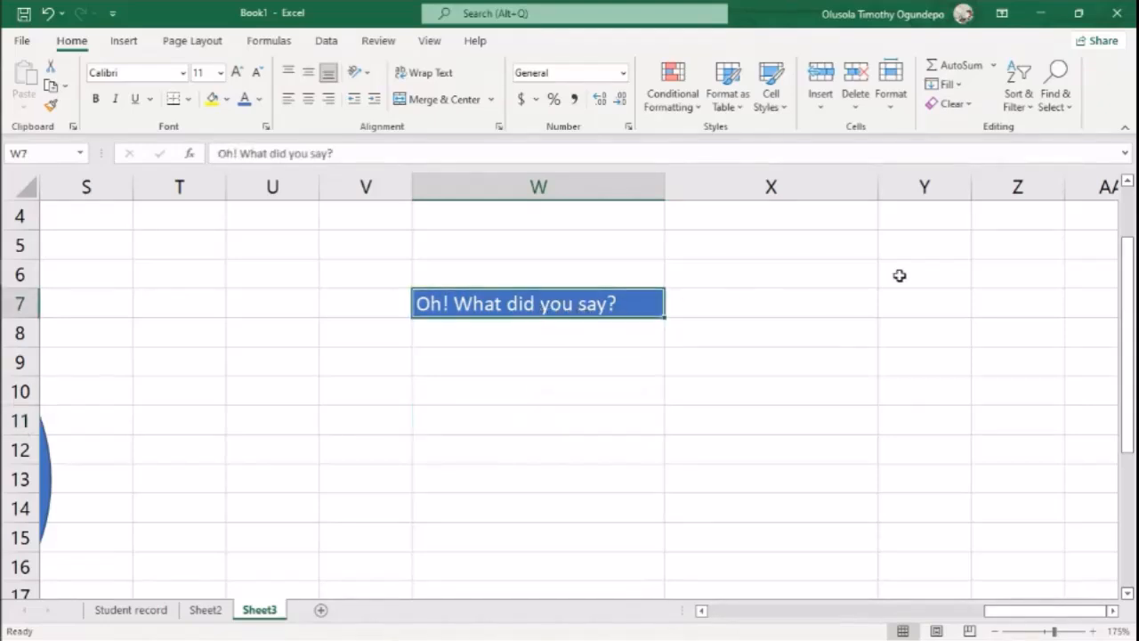
left_click(937, 304)
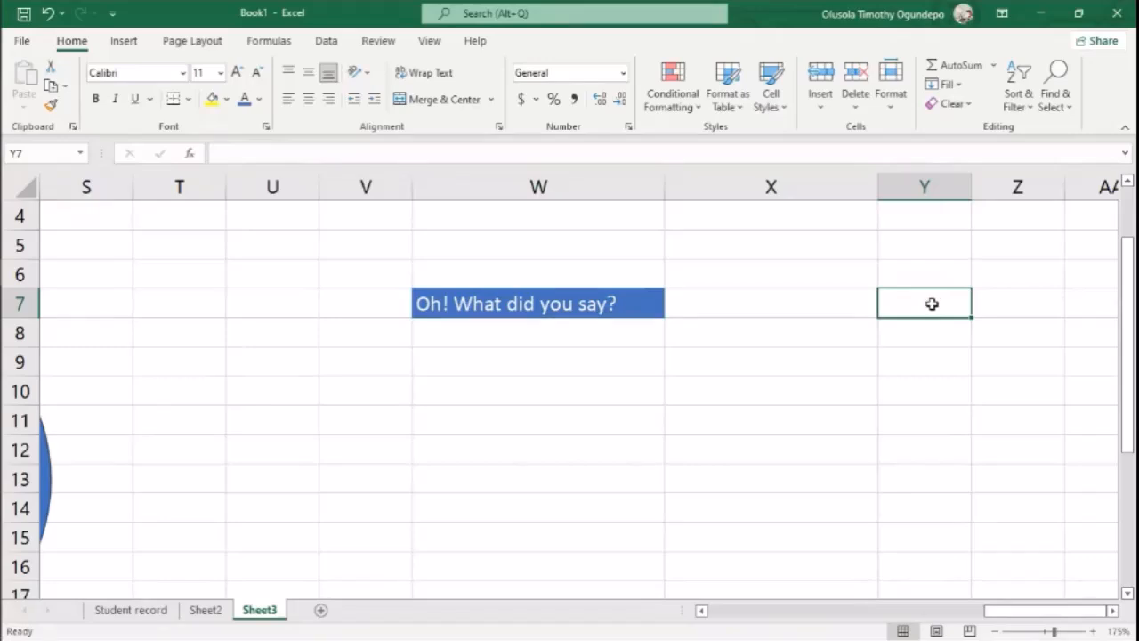
left_click(470, 306)
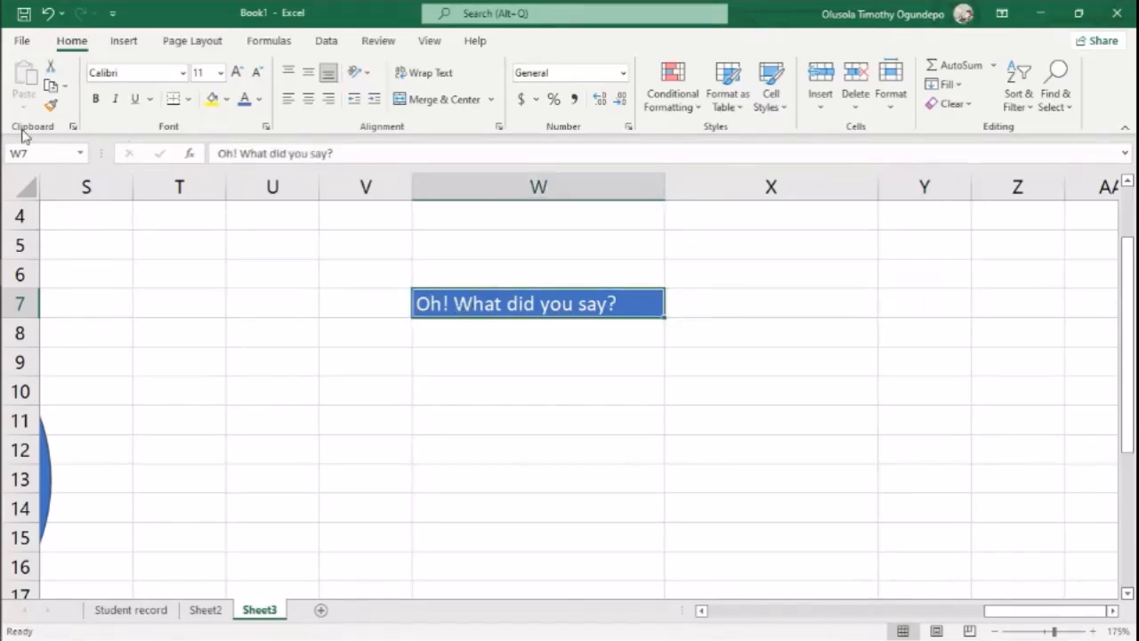
left_click(51, 86)
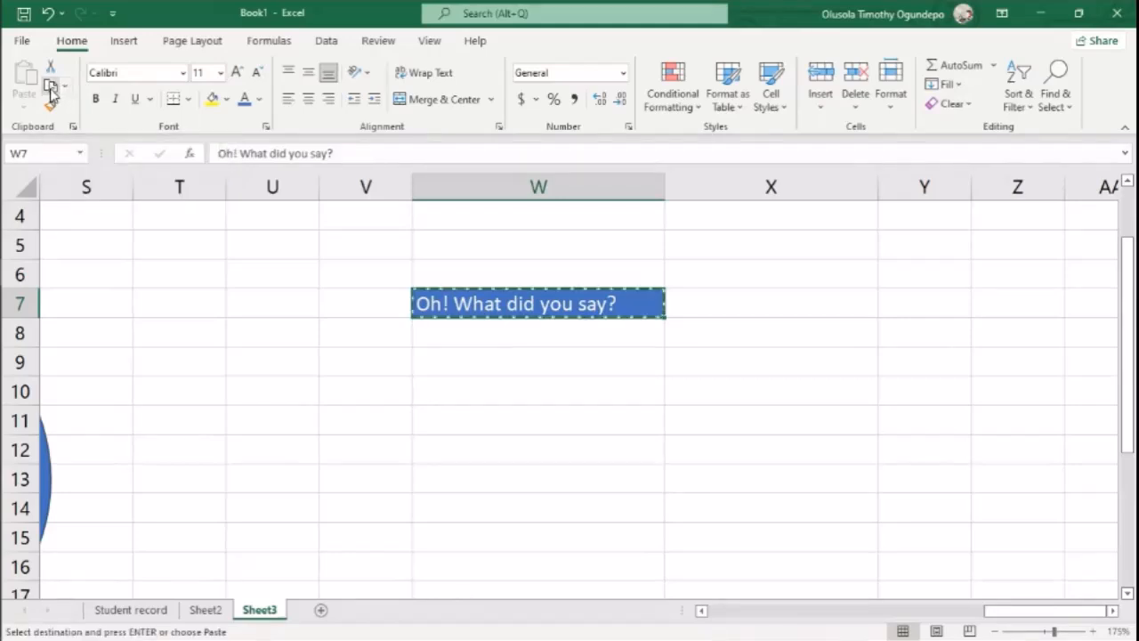
left_click(950, 302)
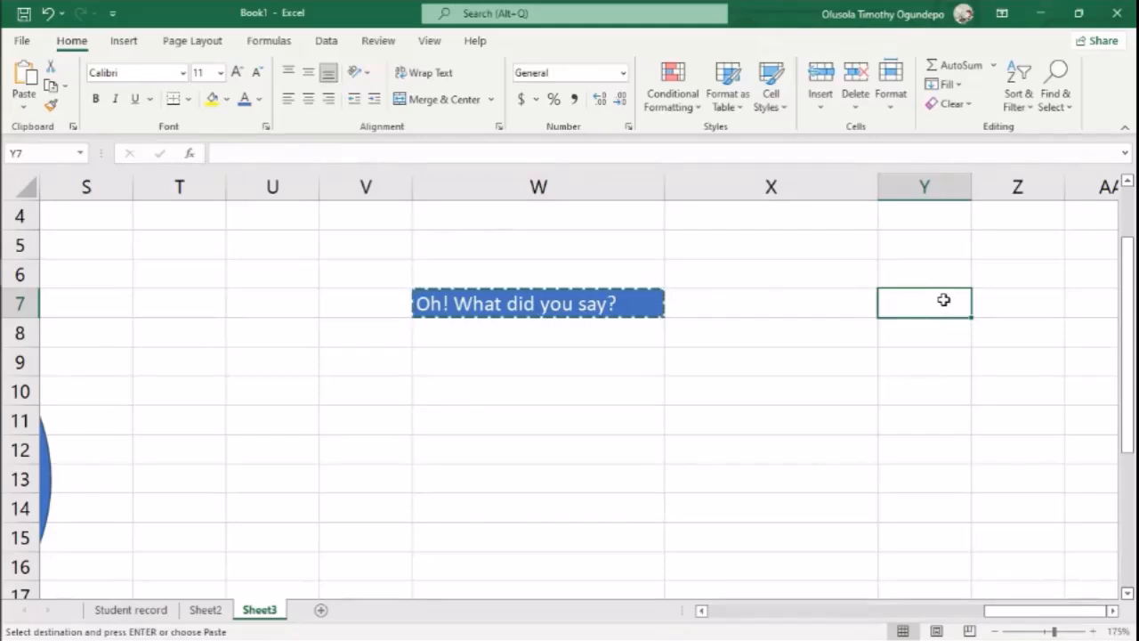
left_click(25, 80)
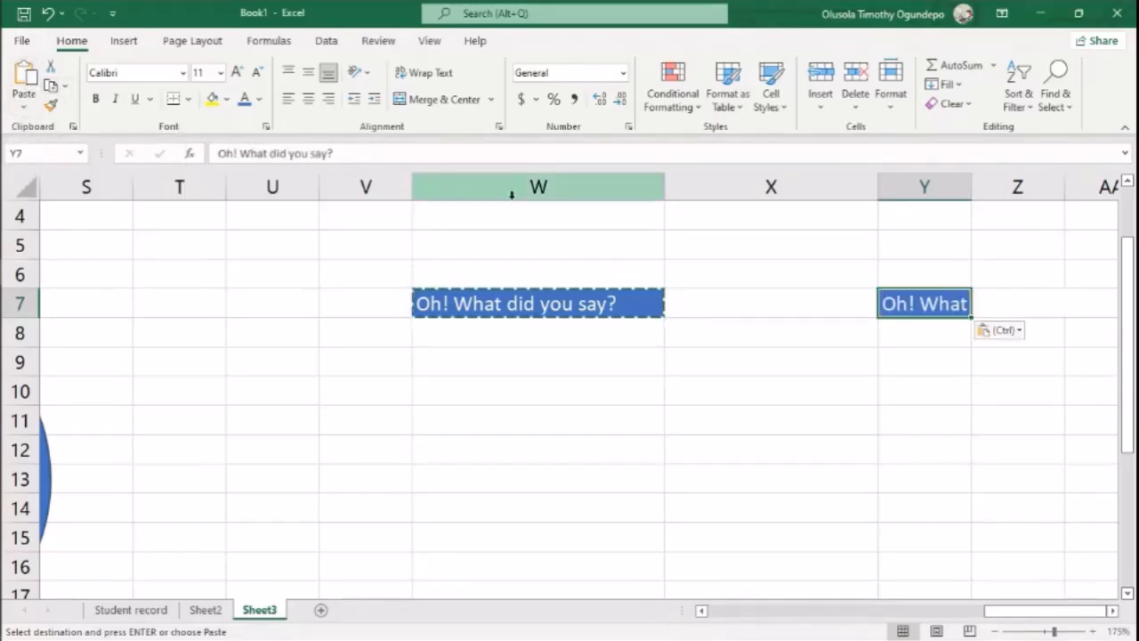
double_click(972, 185)
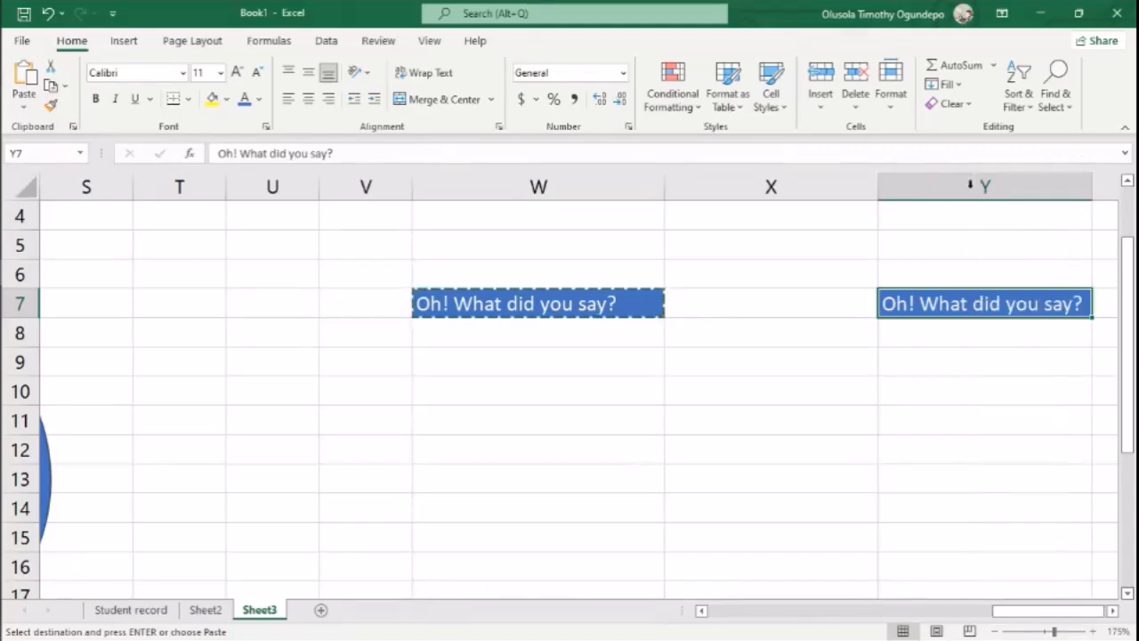
scroll(776, 358, "right", 1)
scroll(776, 359, "right", 1)
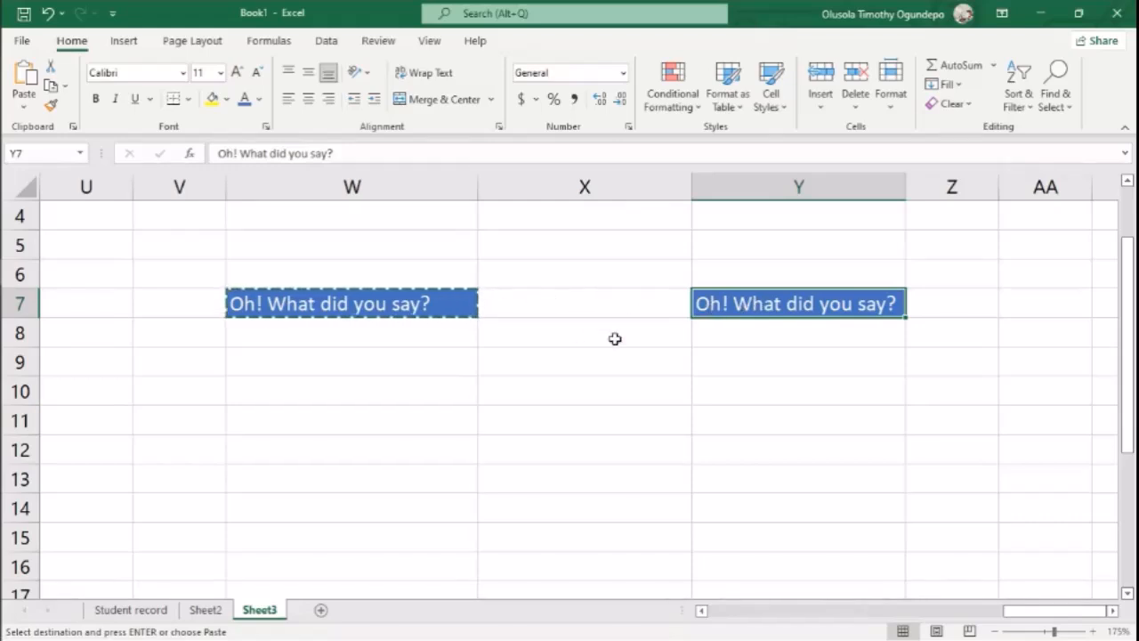
key("ctrl+z")
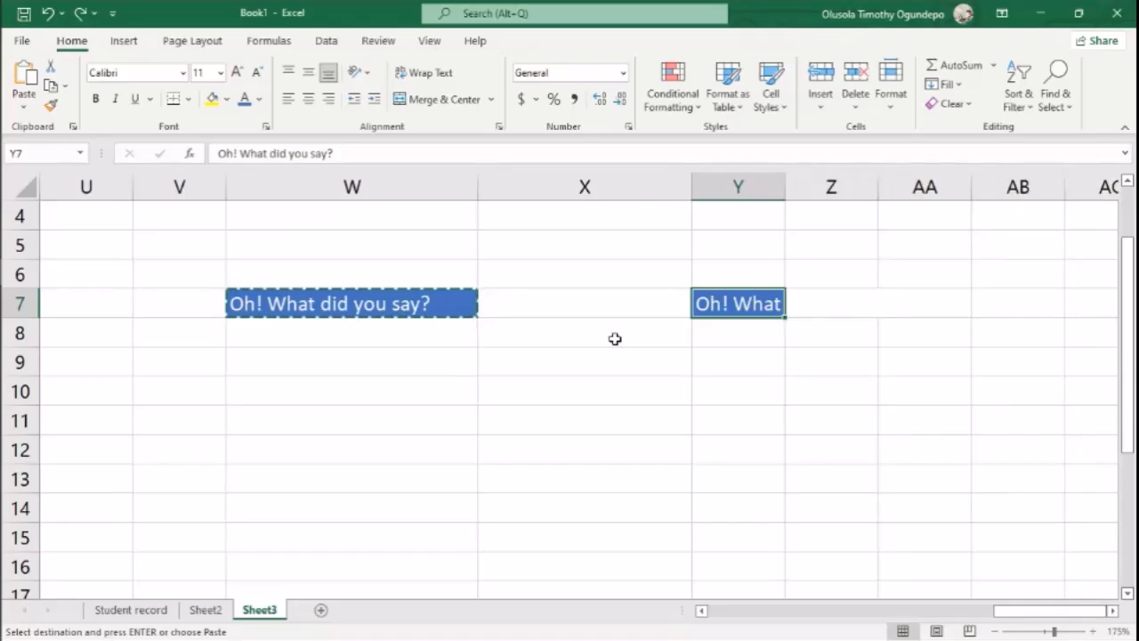
key("ctrl+z")
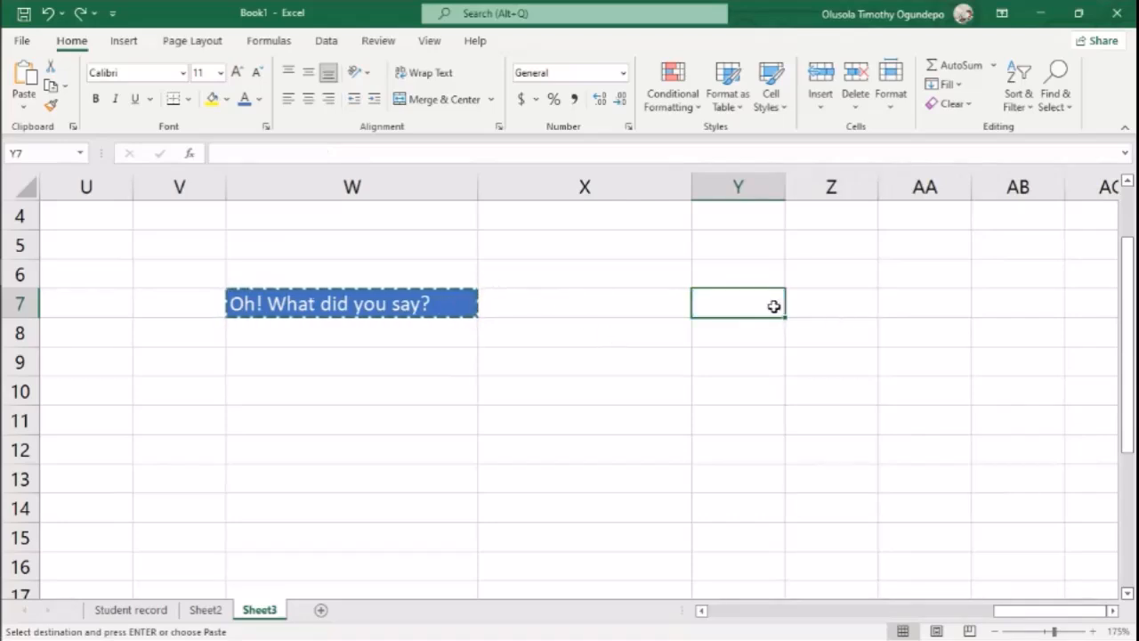
Paste only the value of W7 into Y7, leaving out the Accent1 styling.
left_click(25, 111)
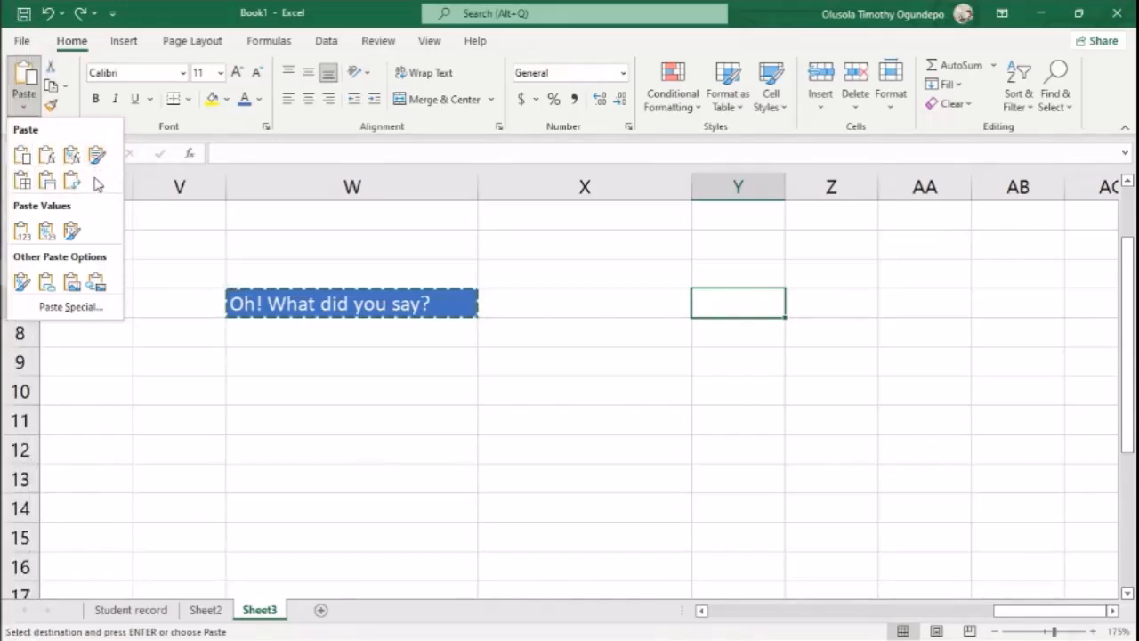
left_click(23, 236)
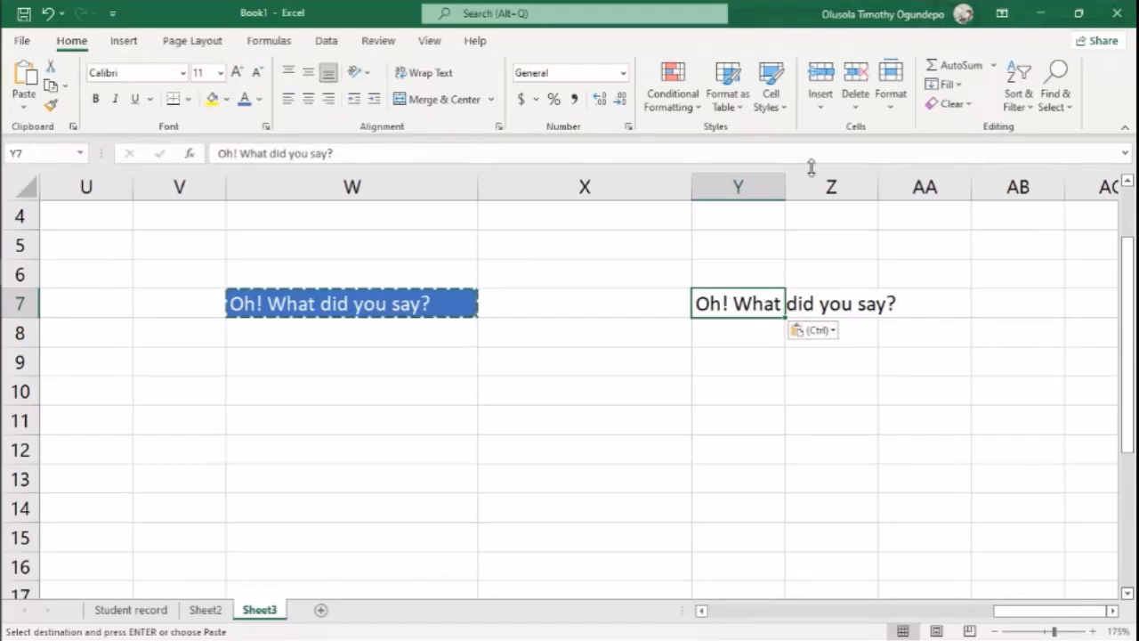
key("Escape")
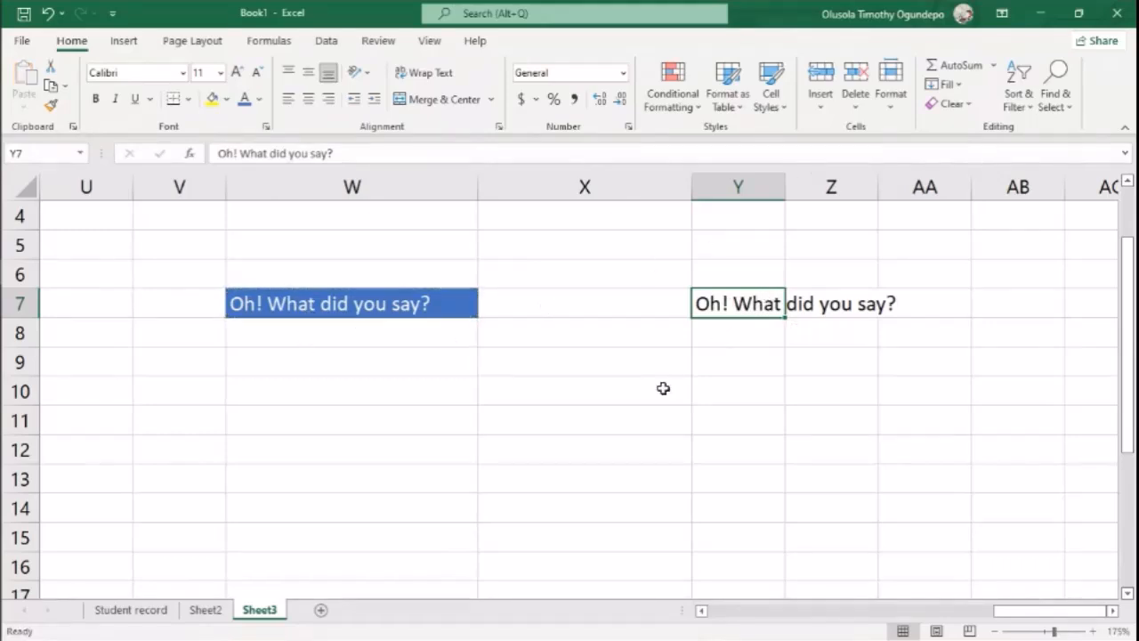
left_click(306, 304)
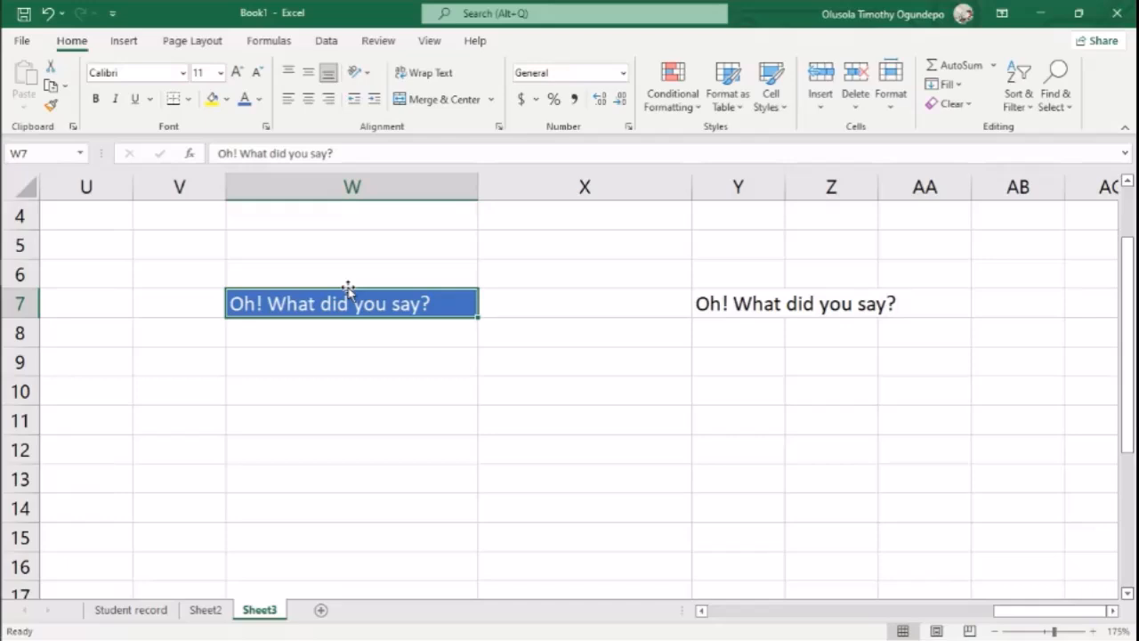
Move the blue 'Oh! What did you say?' cell into V7 and AutoFit column V.
left_click_drag(348, 288, 575, 305)
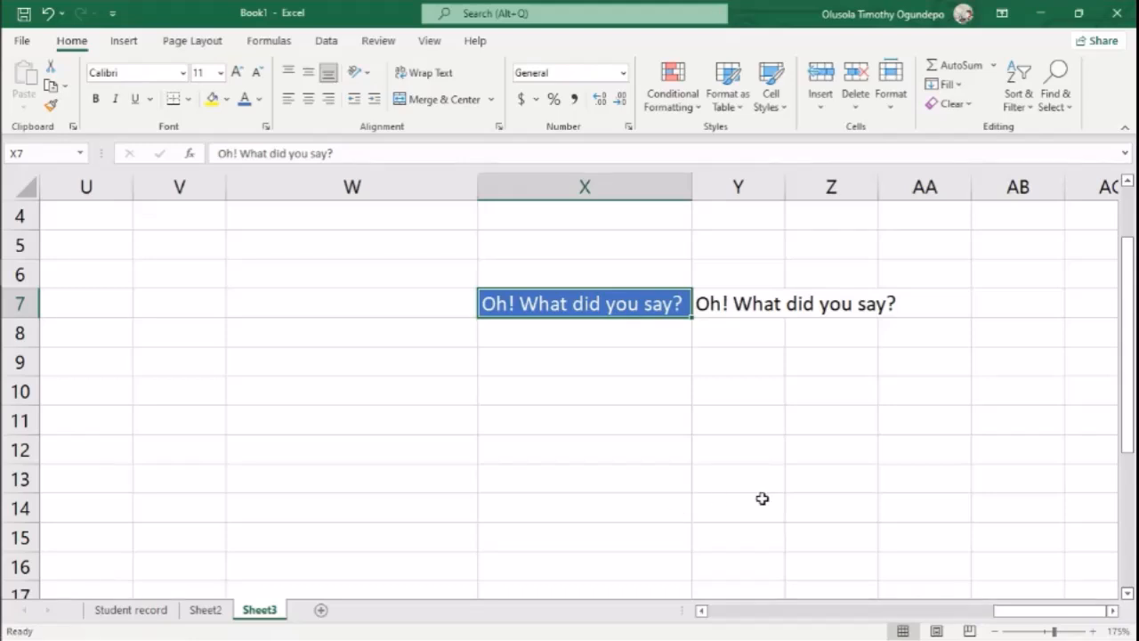
key("ctrl+c")
left_click(174, 301)
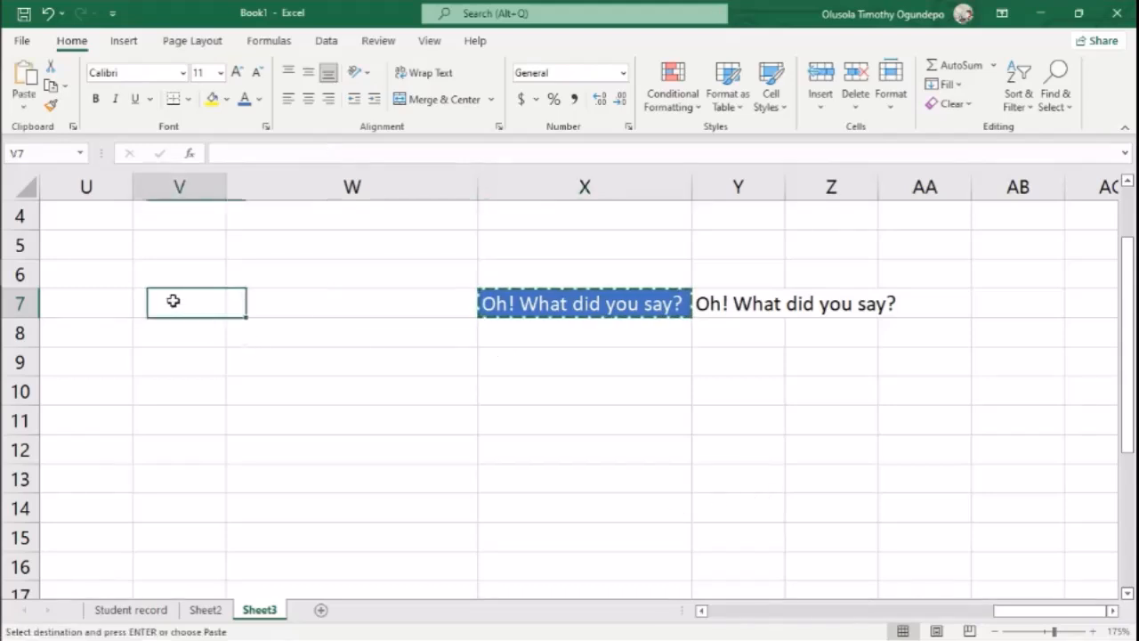
key("ctrl+v")
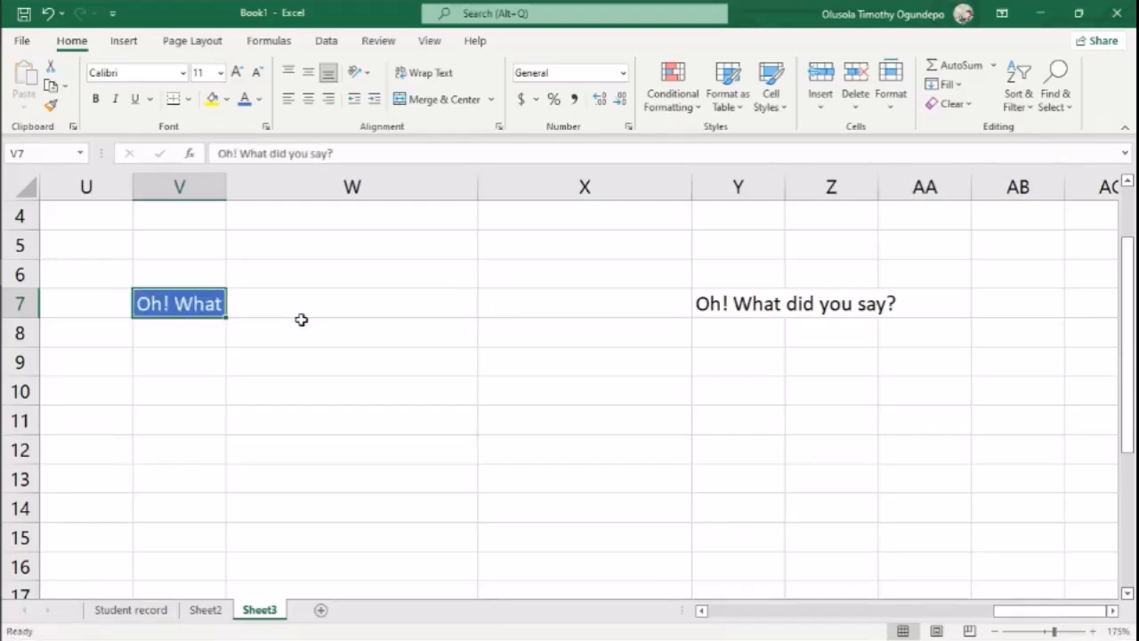
double_click(226, 186)
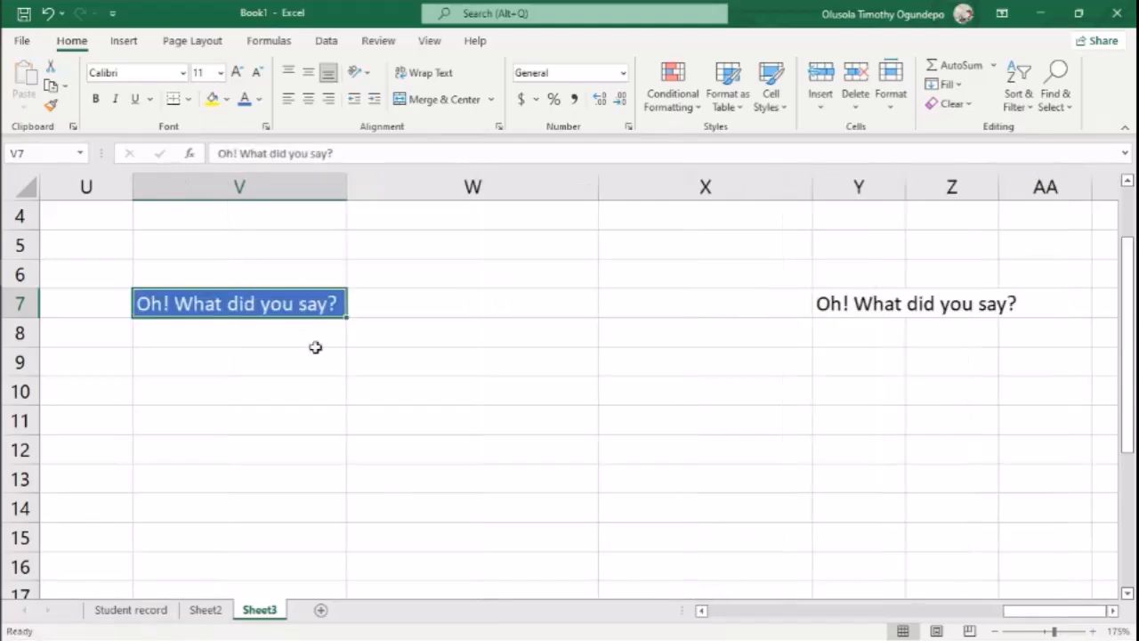
key("shift+Right")
key("shift+Right")
key("shift+Right")
key("shift+Right")
key("shift+Right")
key("shift+Right")
key("shift+Right")
key("shift+Right")
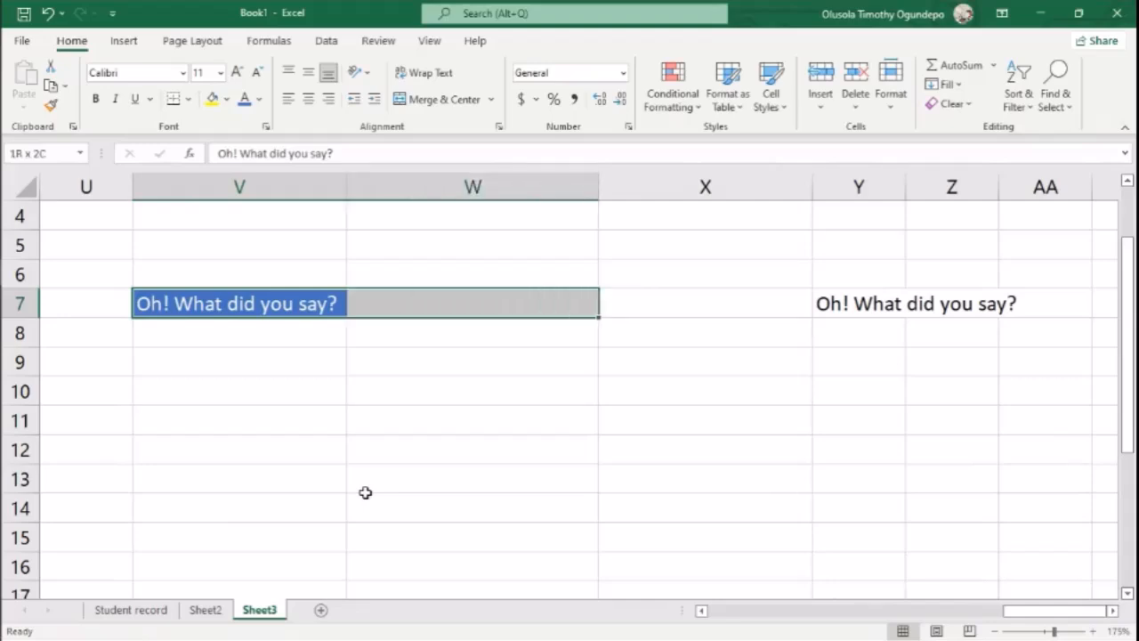
key("shift+Left")
key("shift+Left")
key("shift+Left")
key("shift+Left")
key("shift+Left")
key("shift+Left")
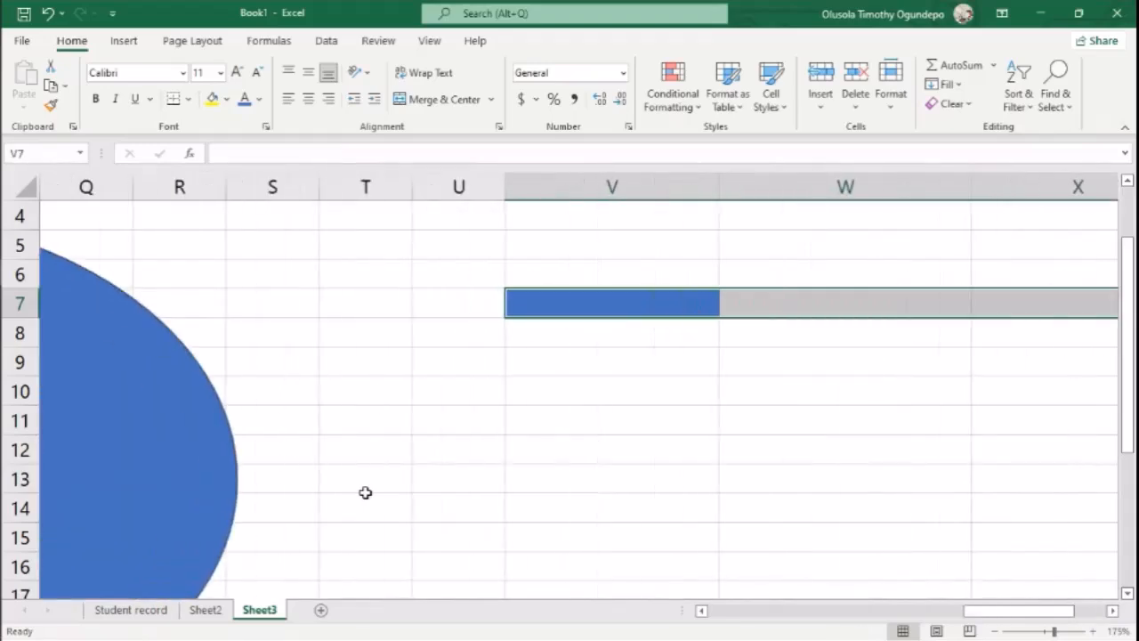
key("alt+Tab")
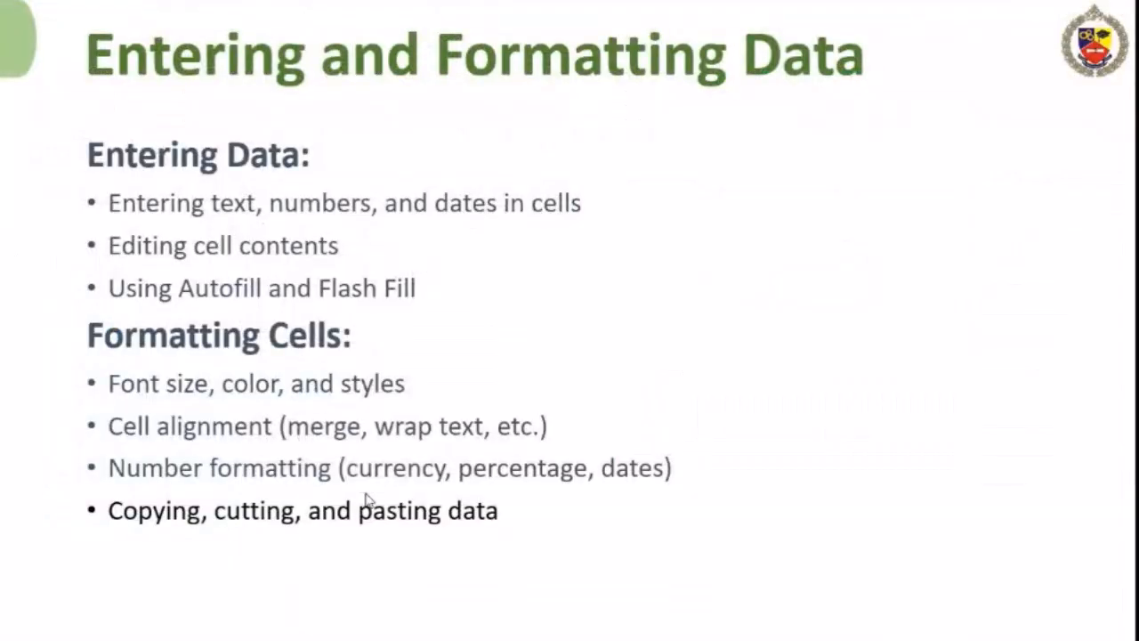
Advance the slide show to 'Basic Formulas and Functions', end it, and return to Excel.
left_click(365, 498)
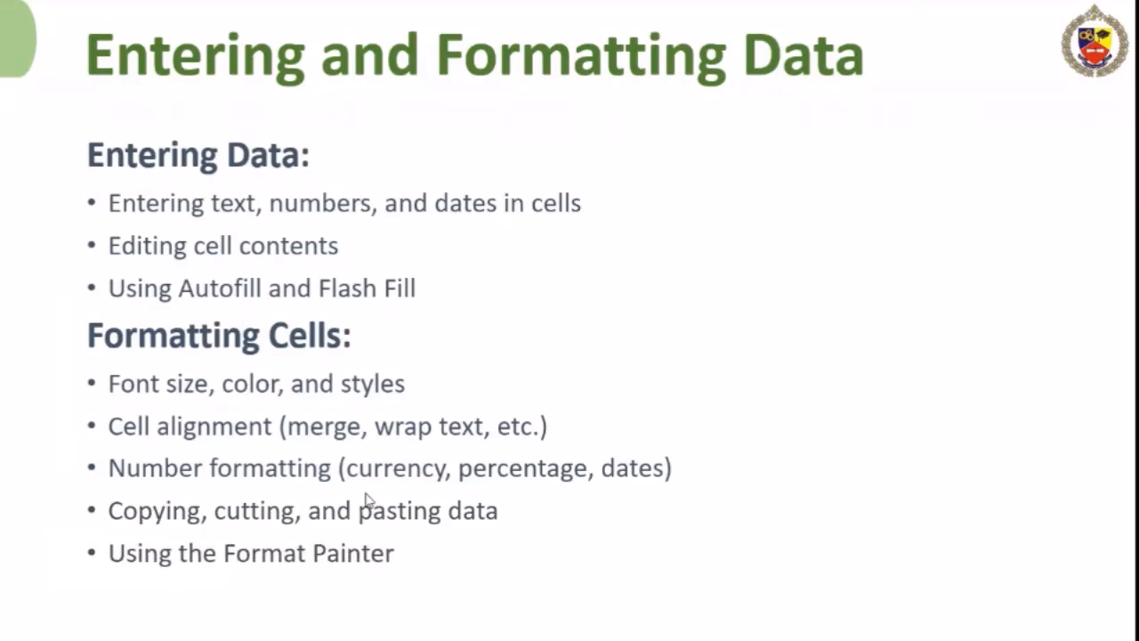
left_click(365, 498)
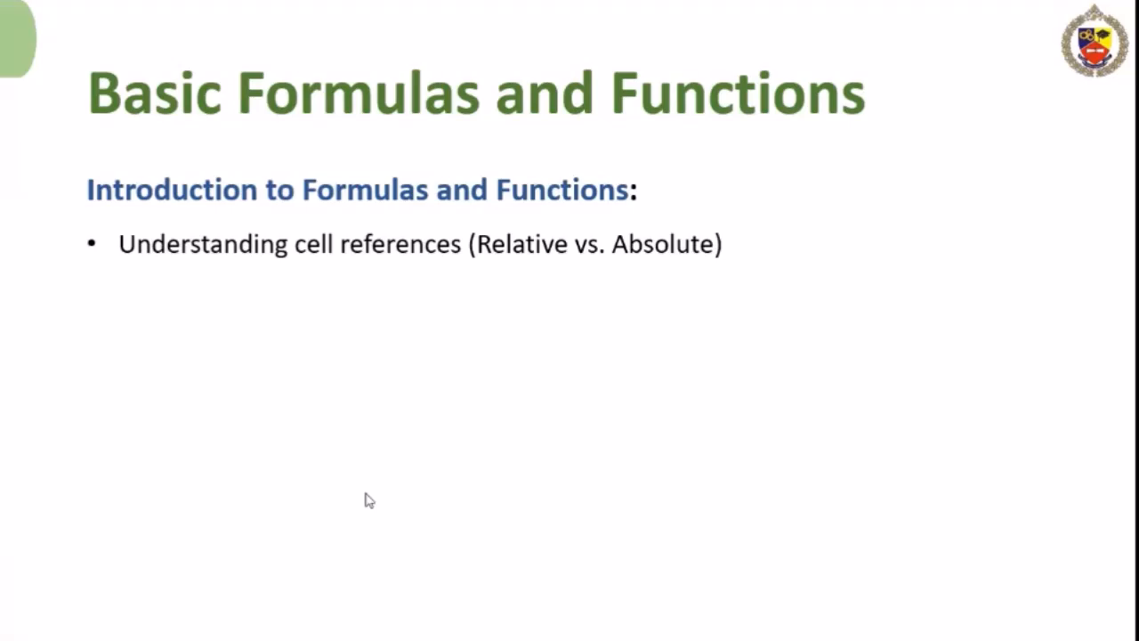
key("Escape")
key("alt+Tab")
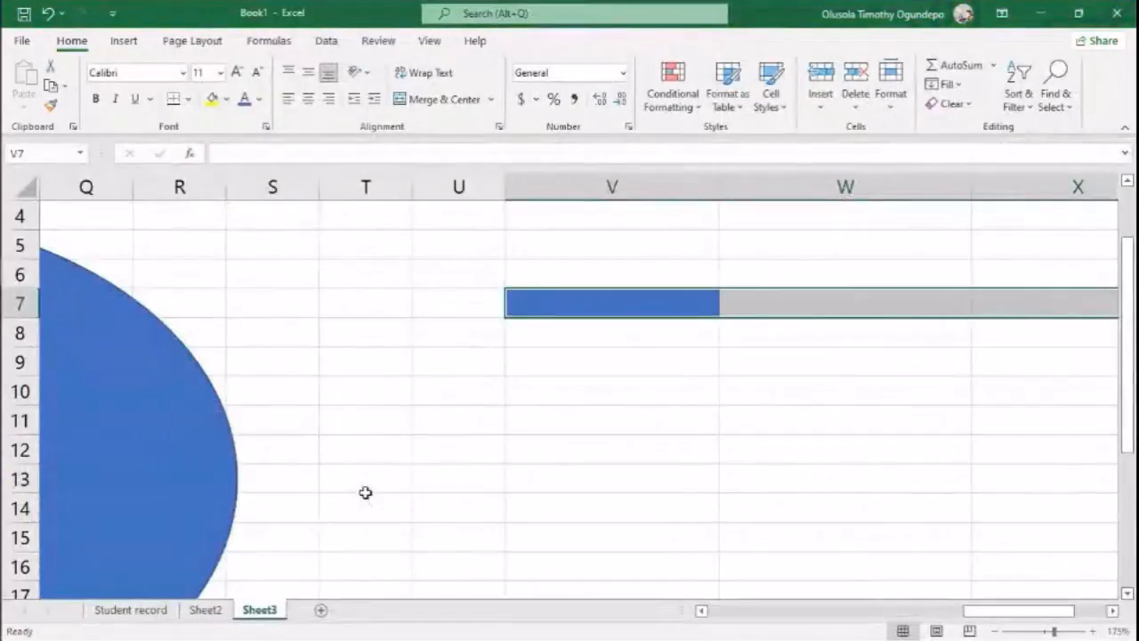
Clear Formats on cell V7 to remove its blue fill, then scroll back to the student table.
left_click(543, 298)
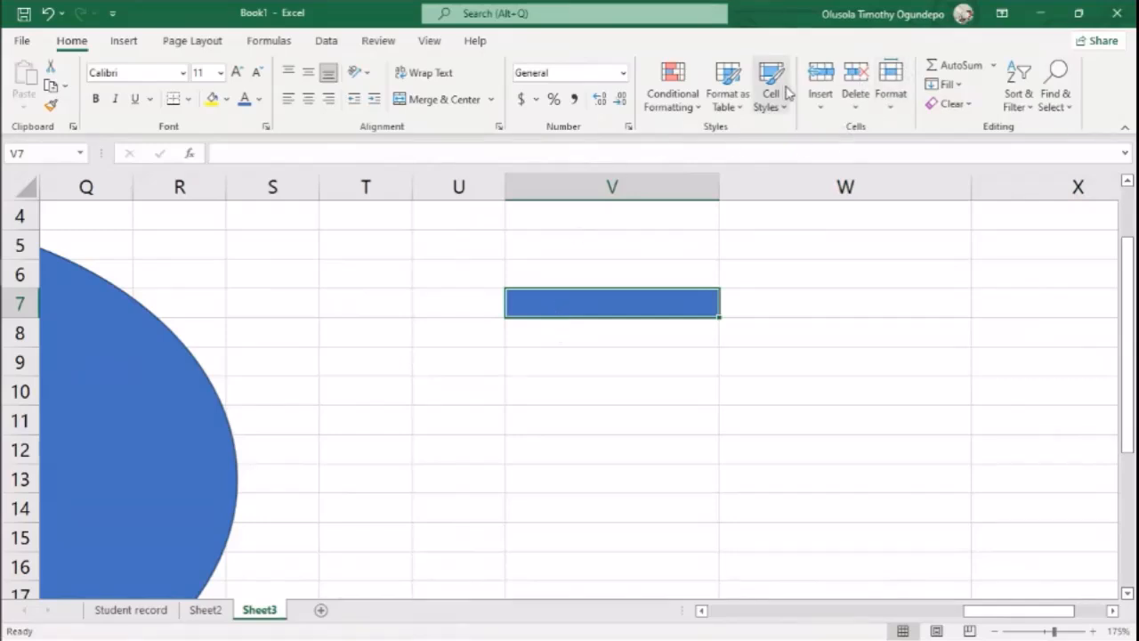
left_click(945, 105)
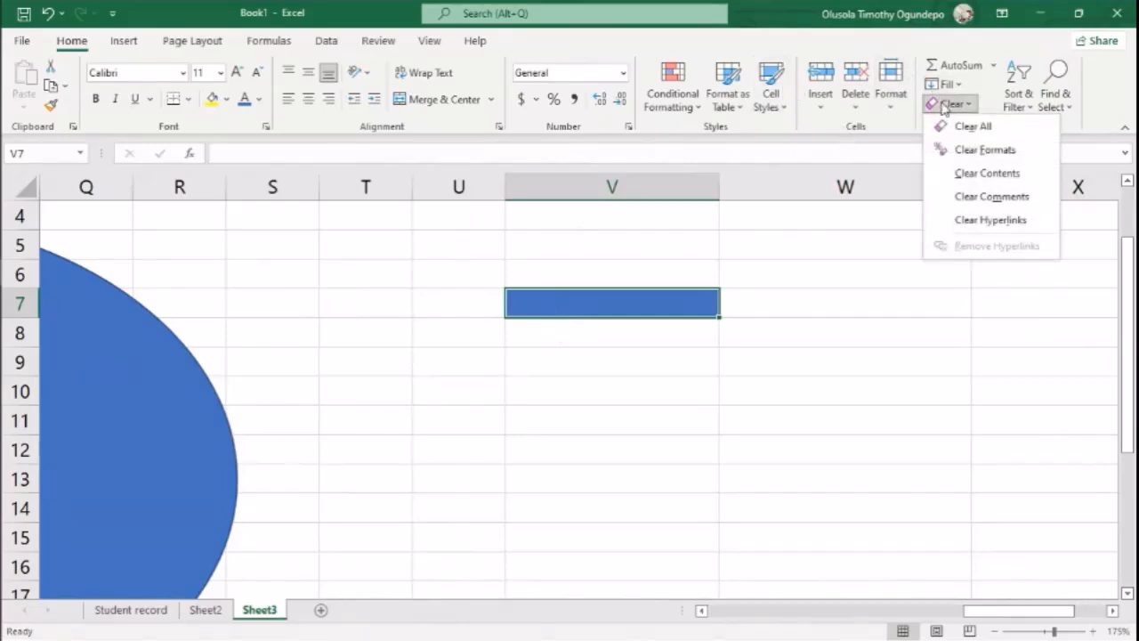
left_click(982, 149)
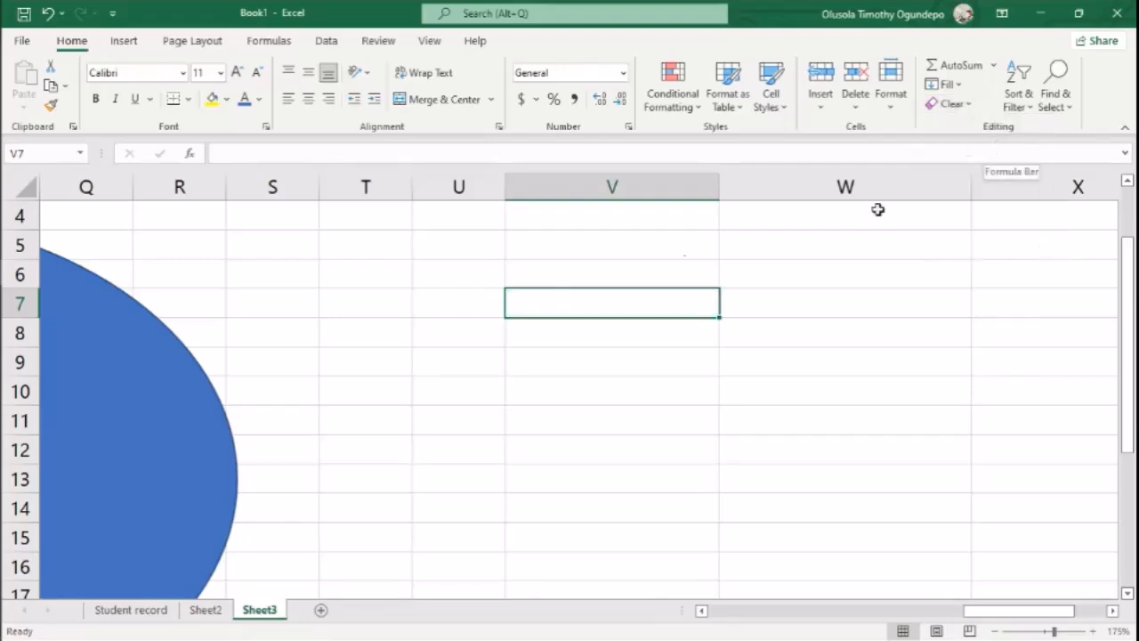
left_click(447, 331)
scroll(453, 348, "left", 6)
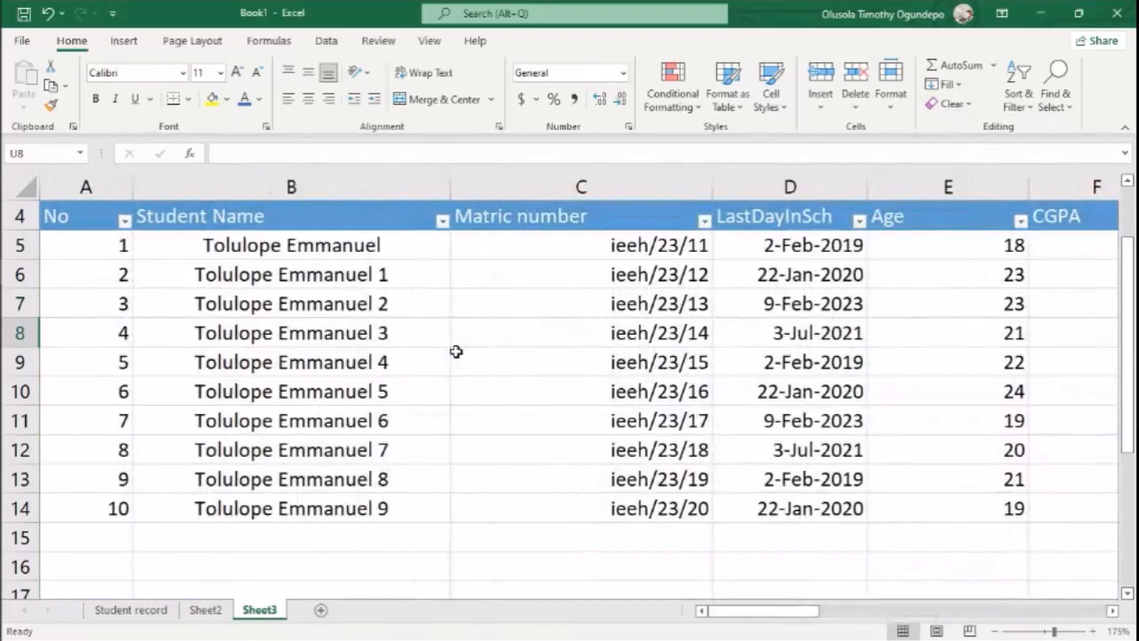
scroll(420, 390, "down", 1)
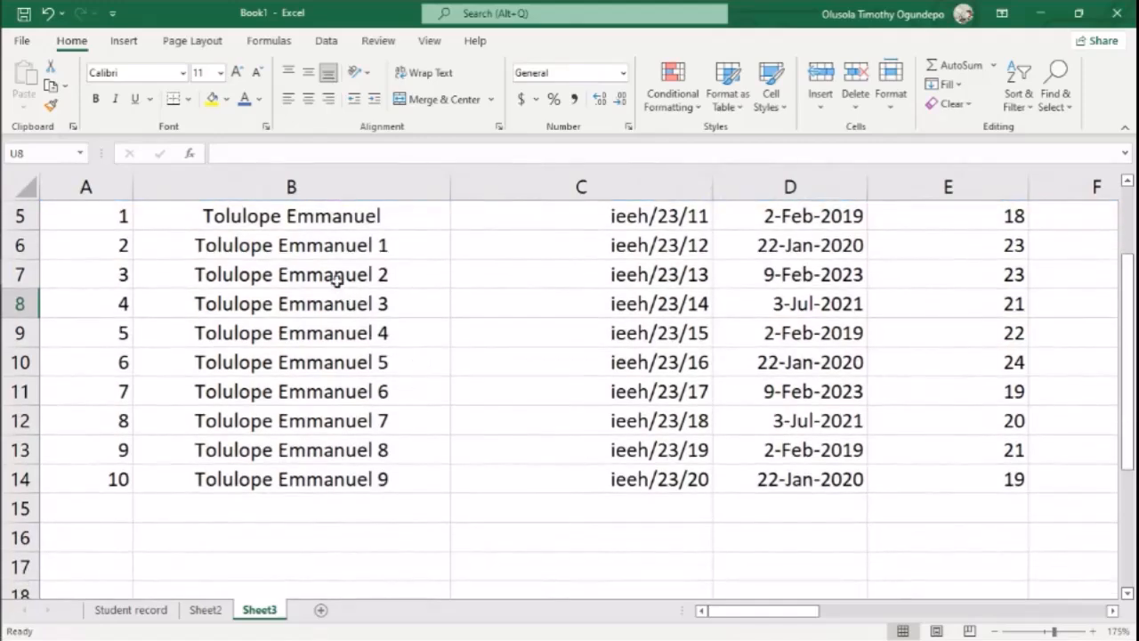
scroll(392, 334, "up", 2)
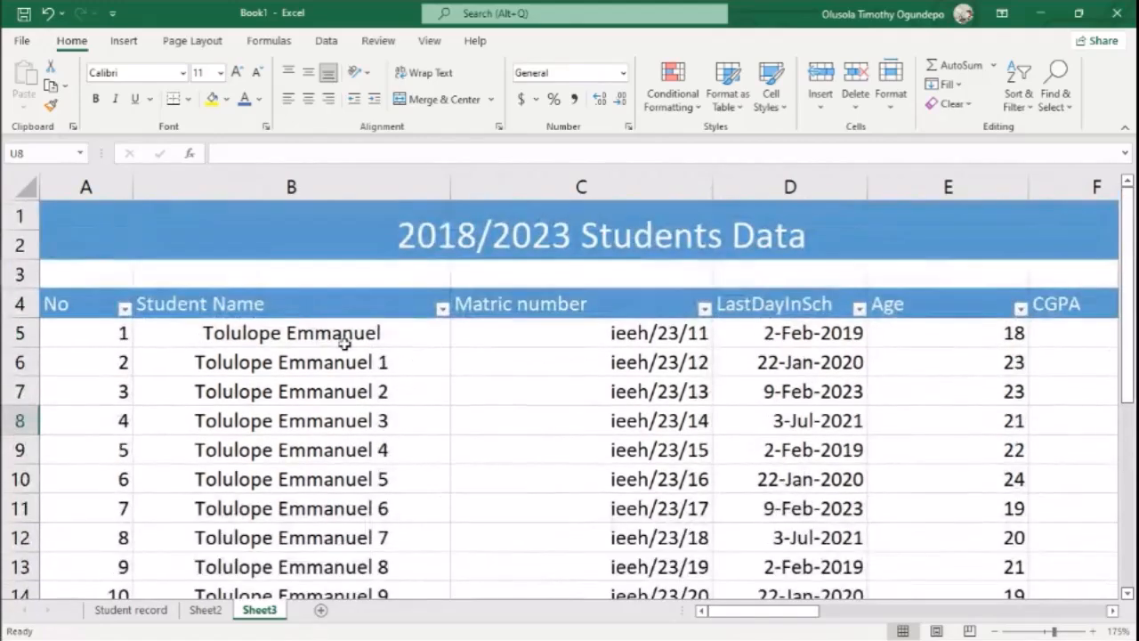
scroll(426, 451, "down", 1)
scroll(425, 452, "down", 1)
Enter the formula =B5 in C18 and check the result.
left_click(543, 528)
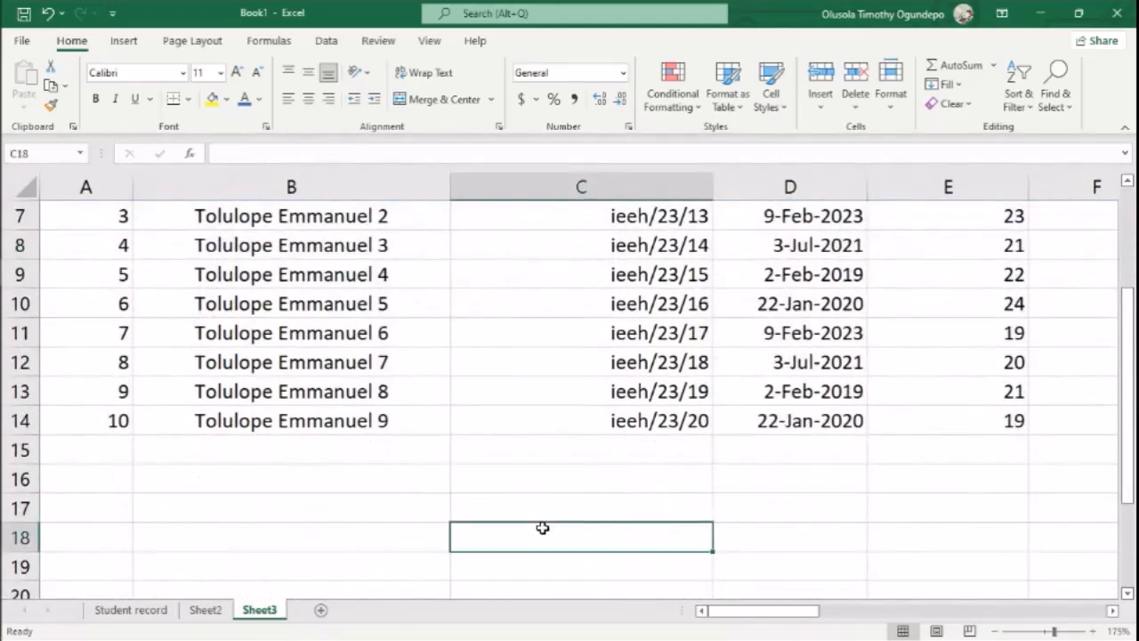
type("=")
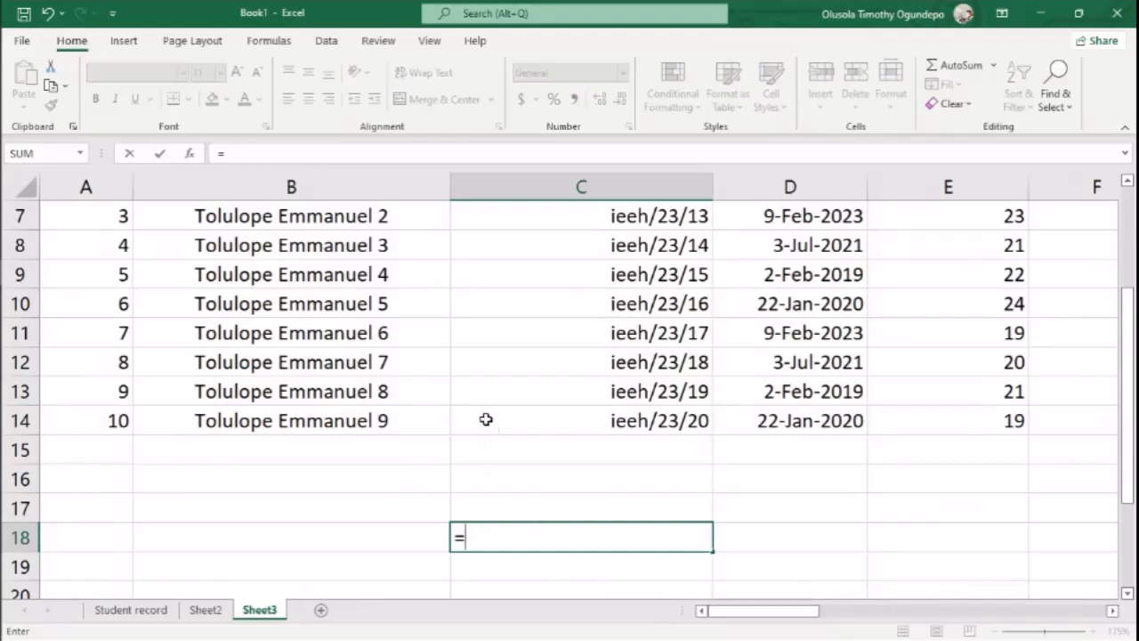
scroll(491, 434, "up", 2)
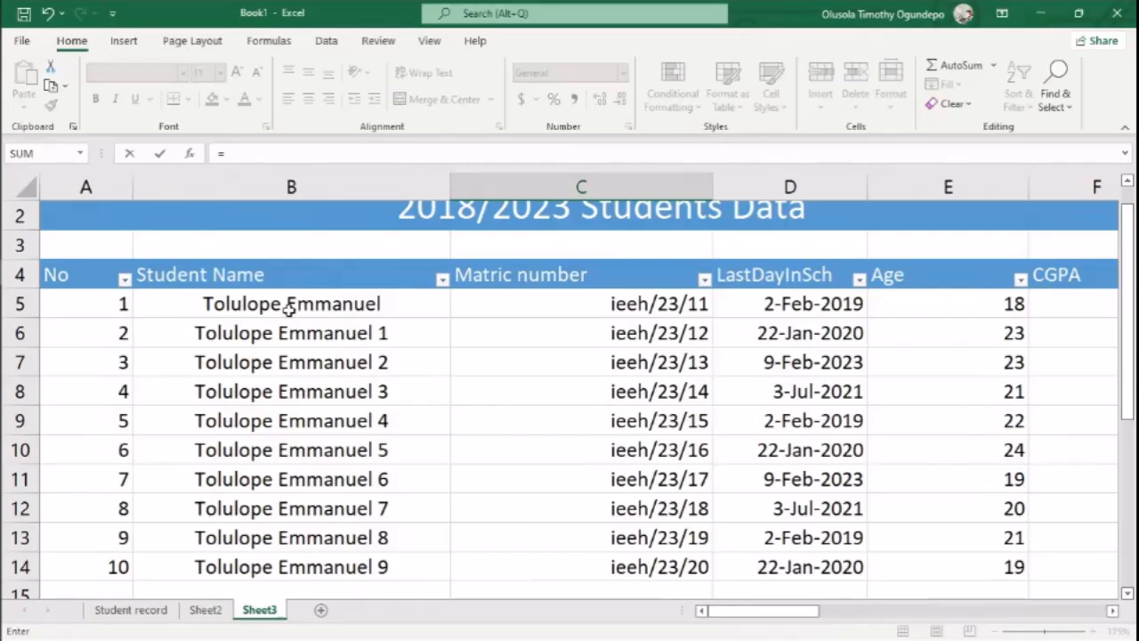
left_click(285, 307)
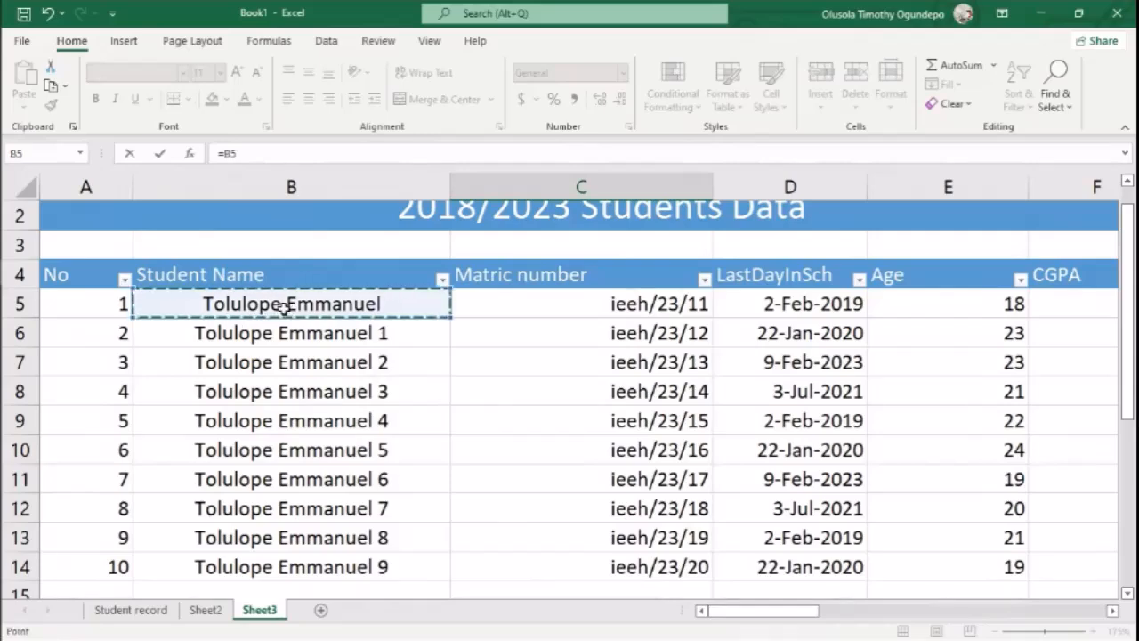
key("Return")
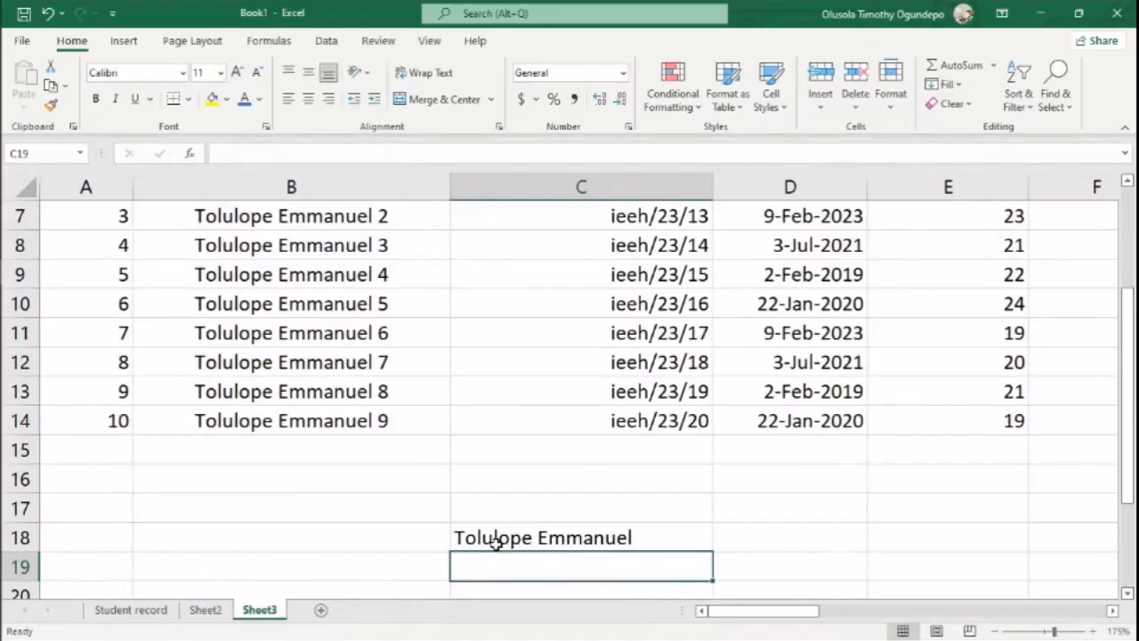
left_click(612, 543)
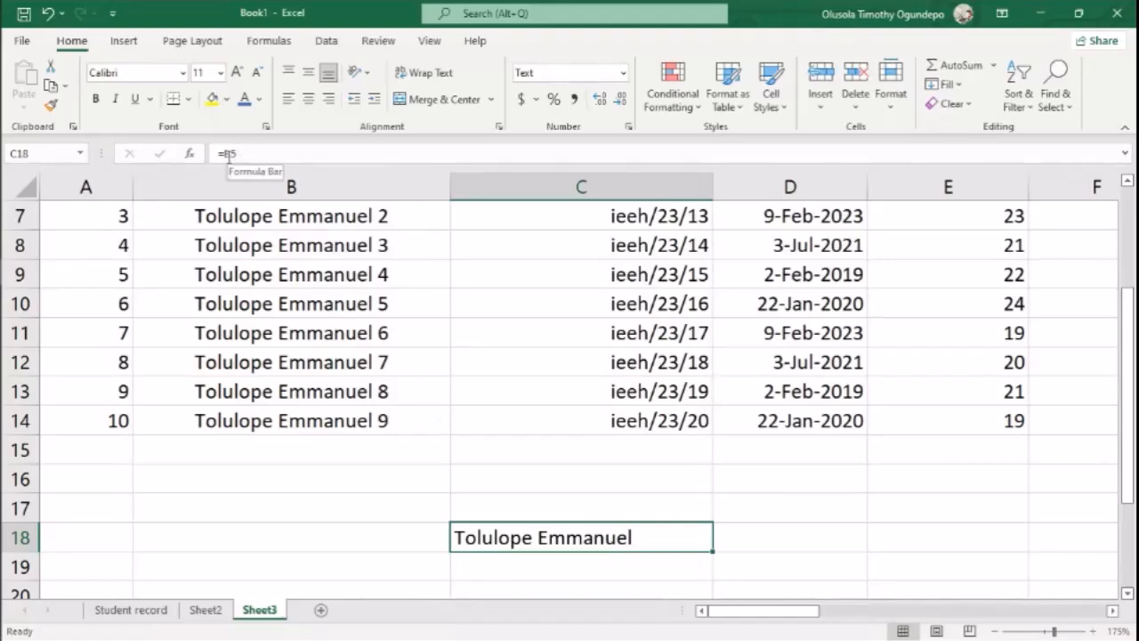
scroll(298, 301, "up", 2)
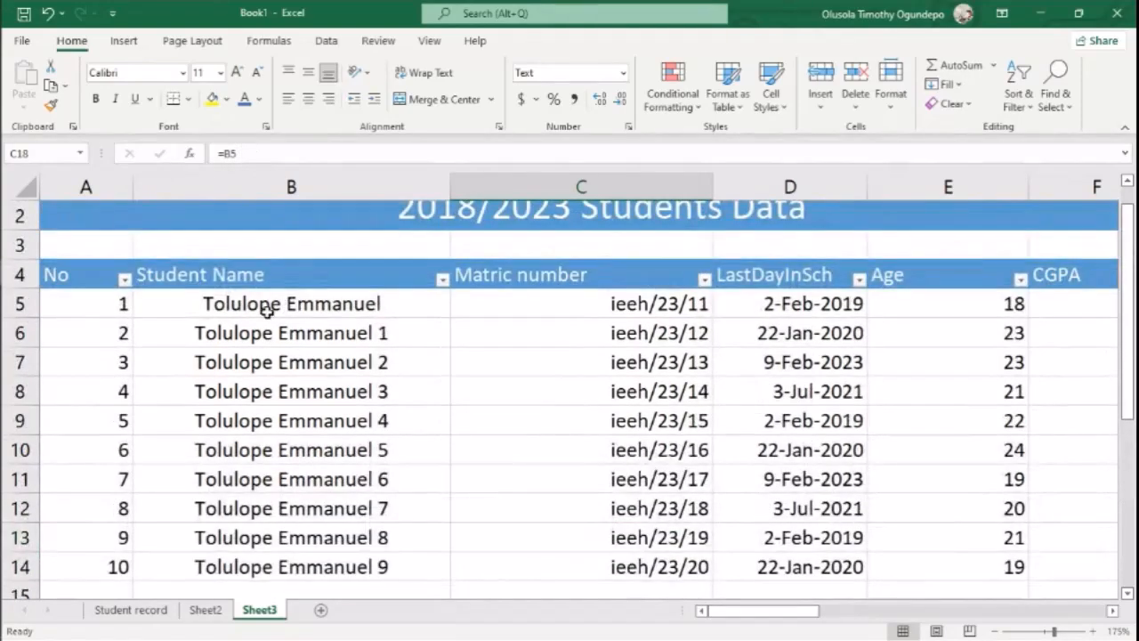
scroll(407, 427, "down", 2)
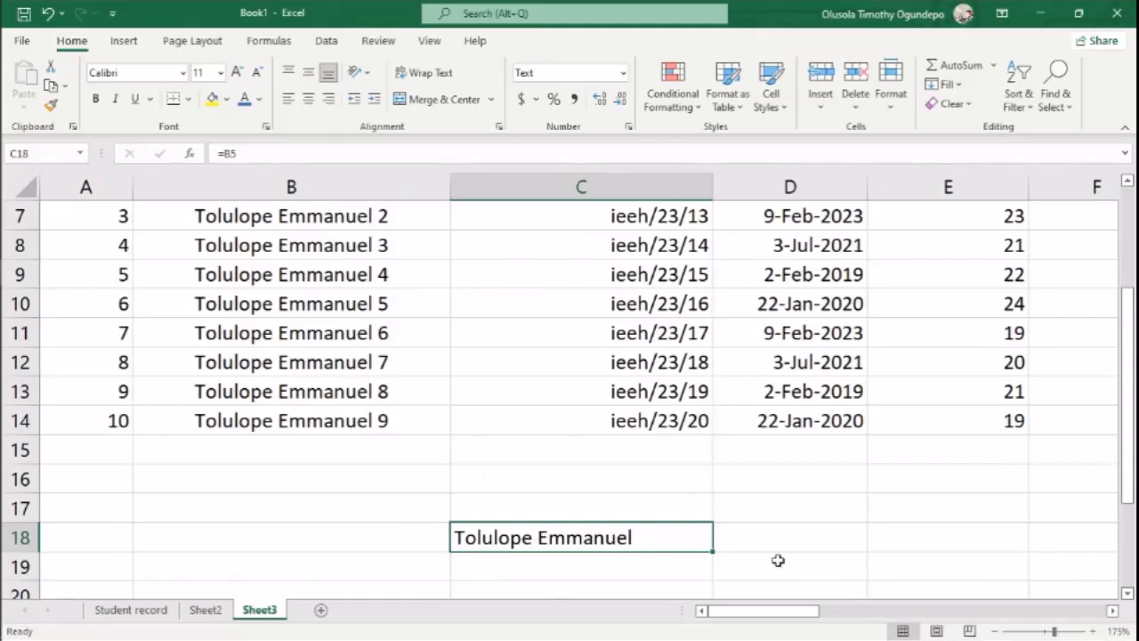
Enter the same =B5 formula in E18, then move to the next cell.
left_click(740, 537)
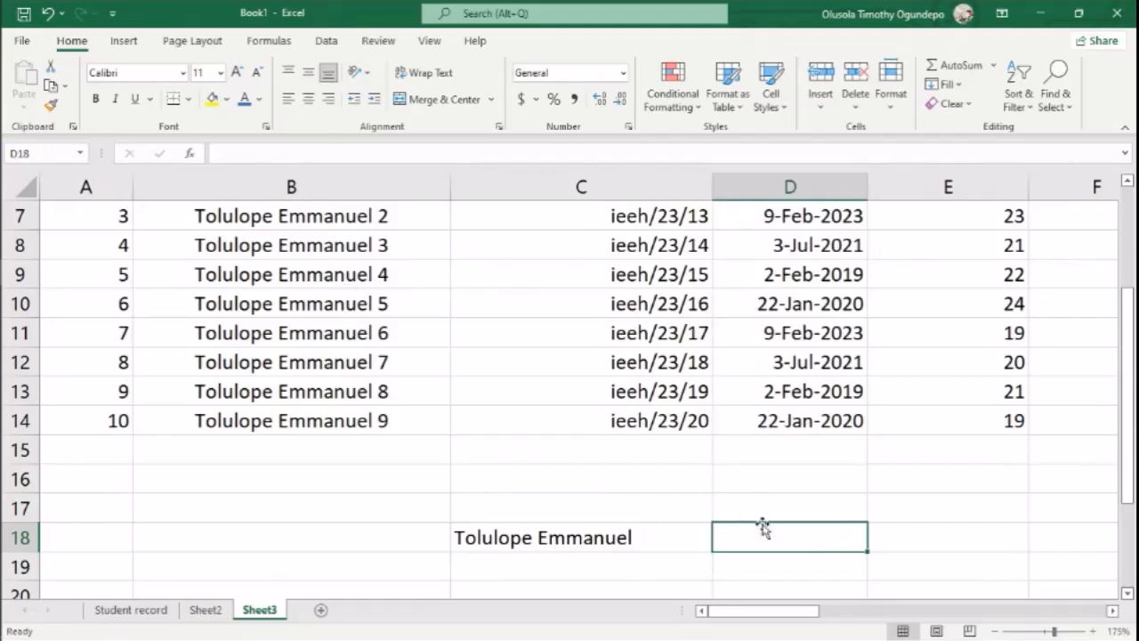
left_click(937, 543)
type("=")
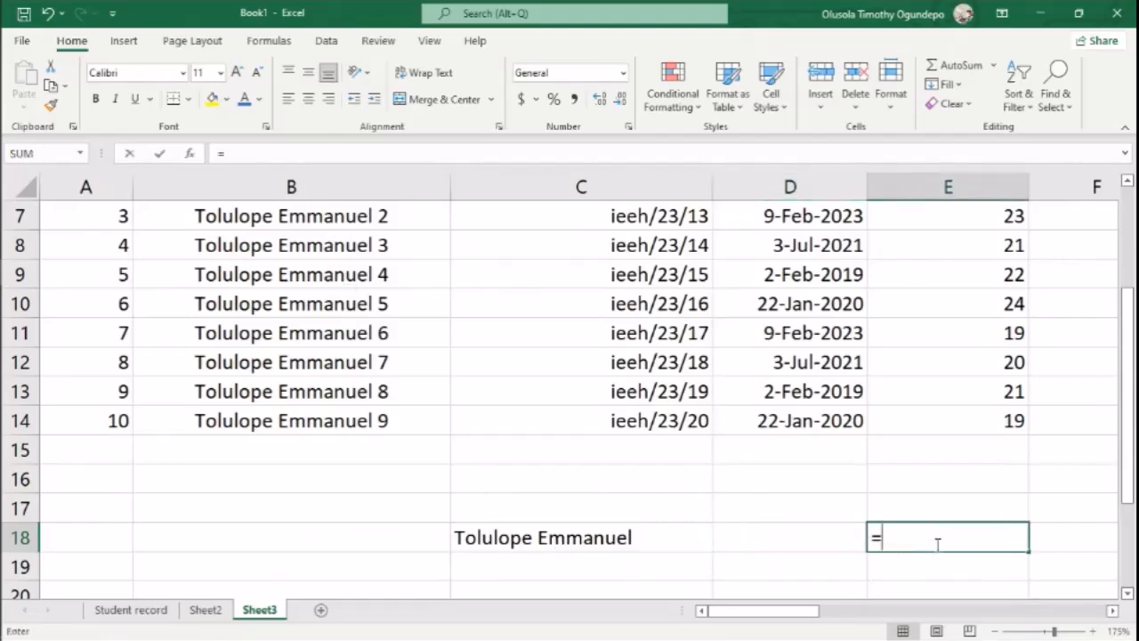
scroll(611, 495, "up", 2)
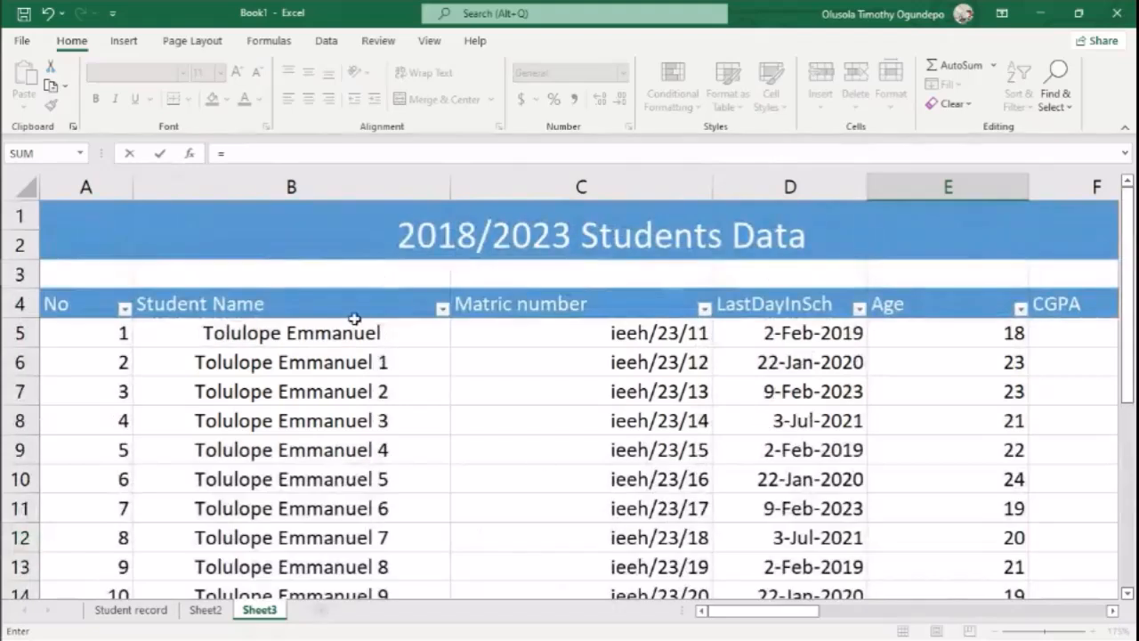
left_click(346, 333)
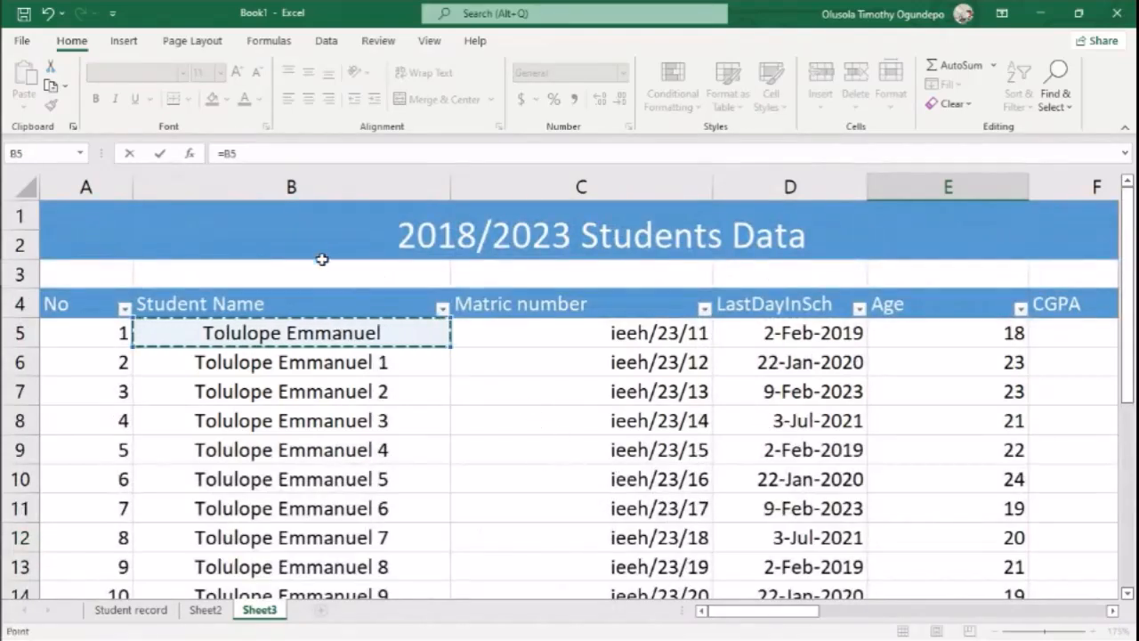
left_click(233, 155)
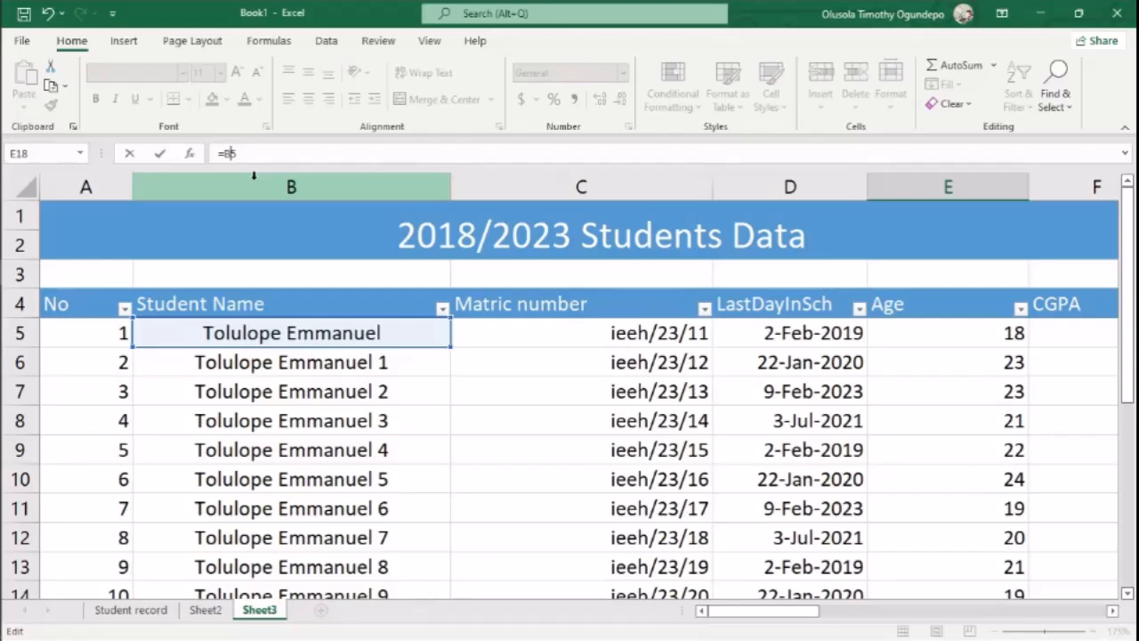
key("ctrl+Return")
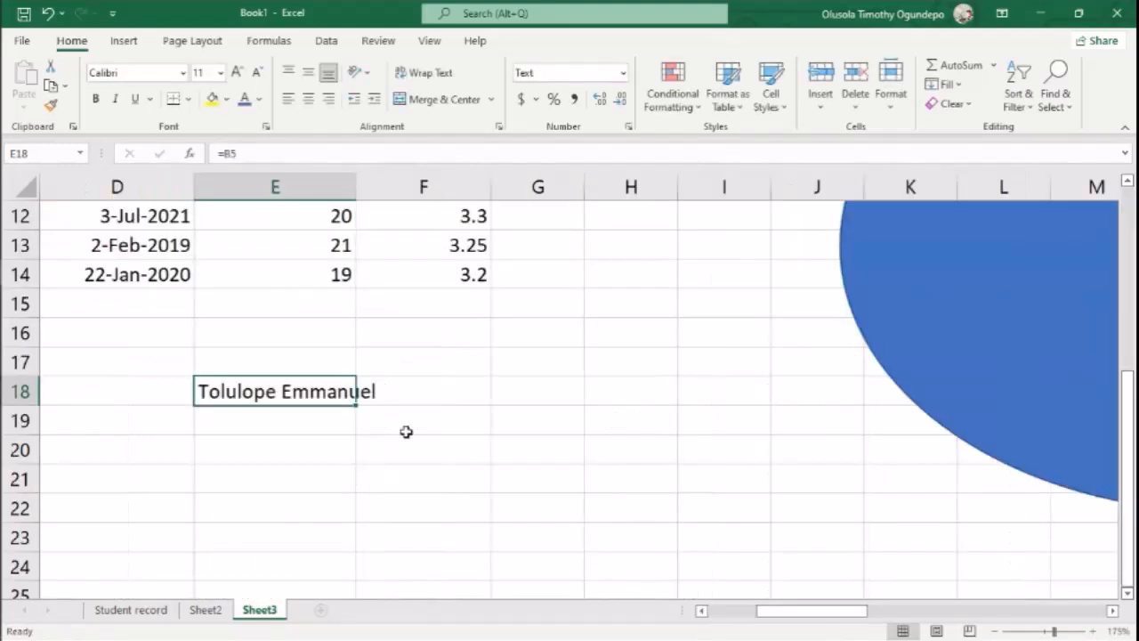
key("Right")
key("Right")
Enter the absolute-reference formula =$B$5 in G18.
type("=")
scroll(406, 432, "up", 4)
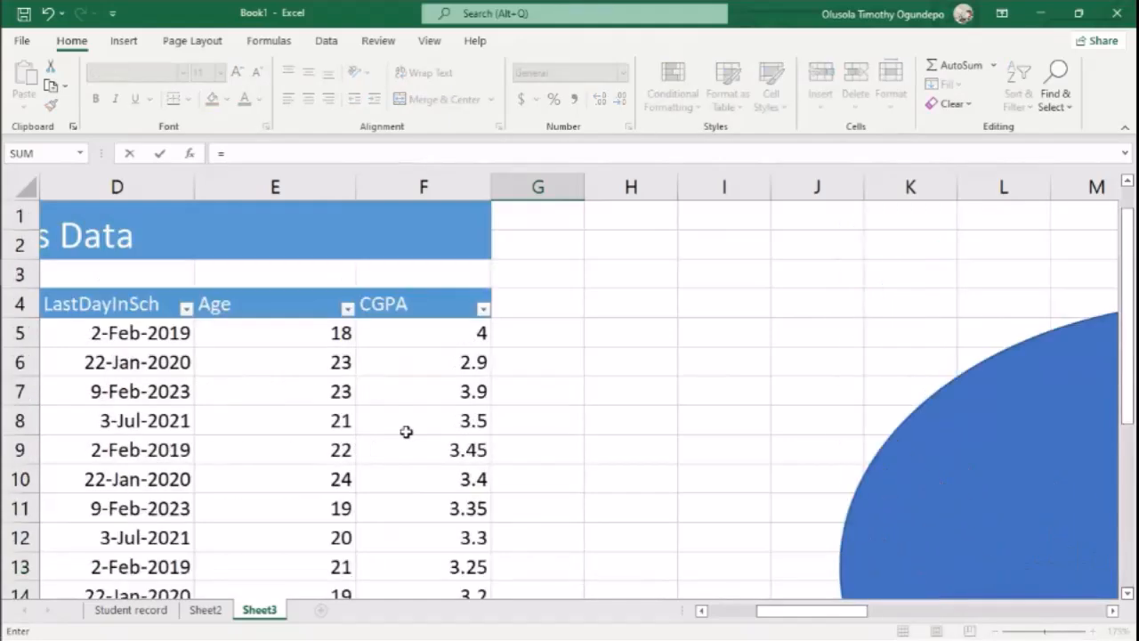
scroll(261, 377, "left", 3)
left_click(247, 332)
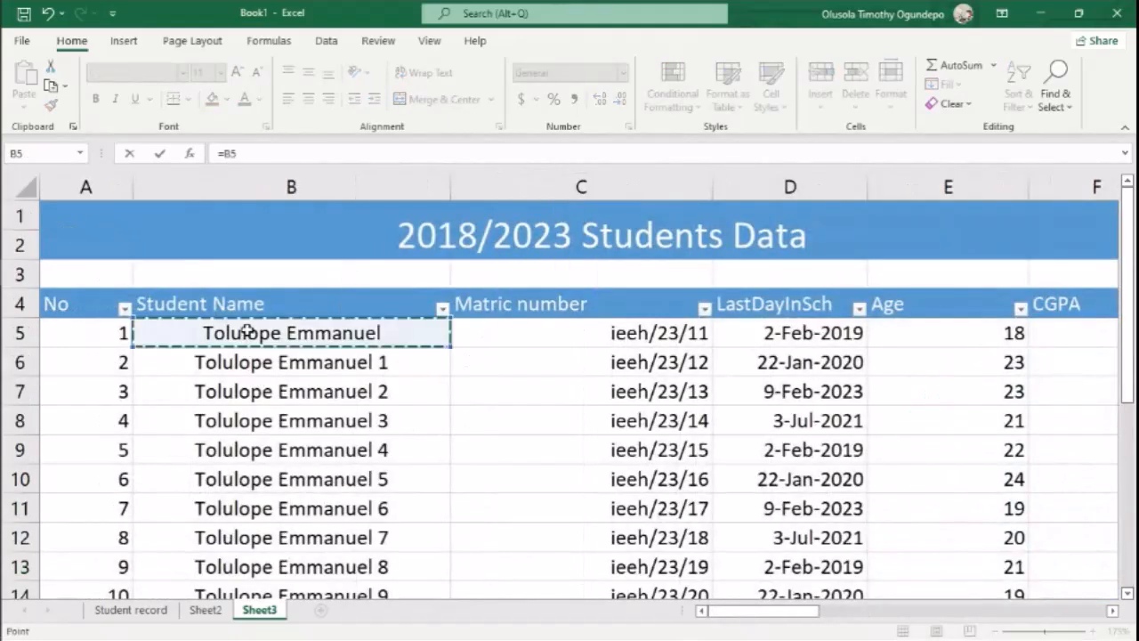
left_click(230, 153)
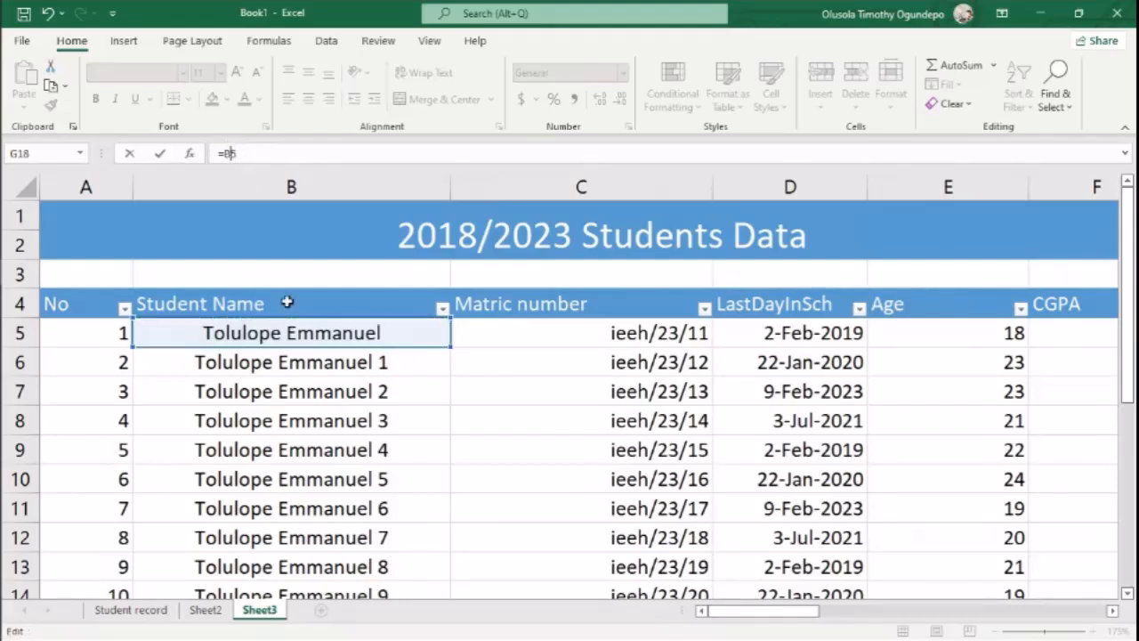
key("F4")
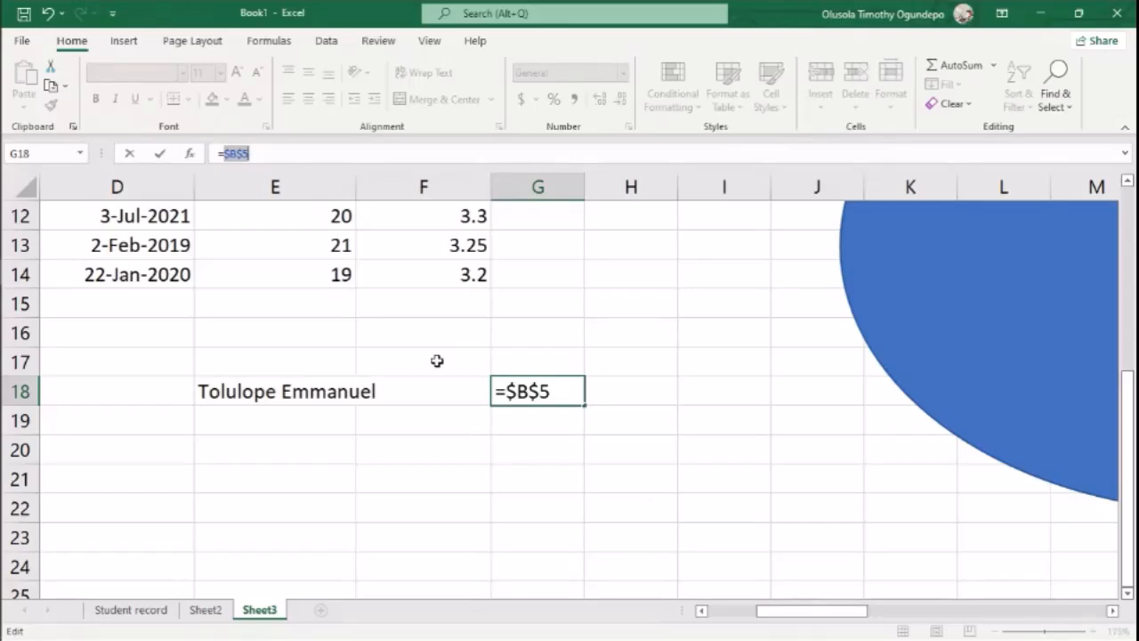
key("Return")
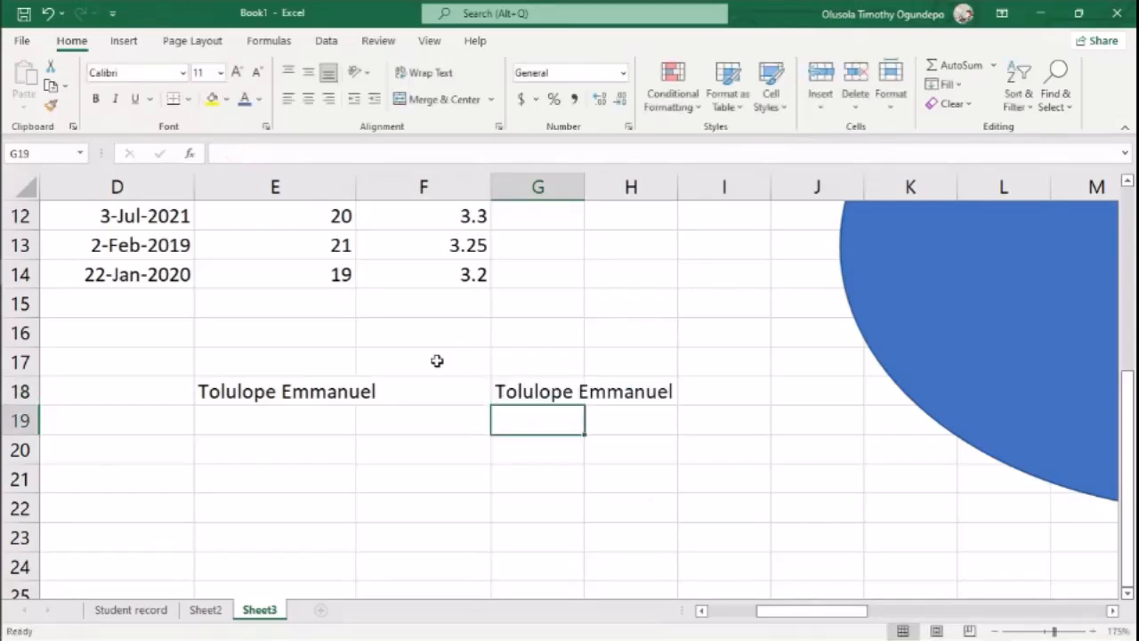
Fill E18's =B5 formula down to E23 and AutoFit column E.
left_click(345, 389)
left_click_drag(359, 409, 350, 548)
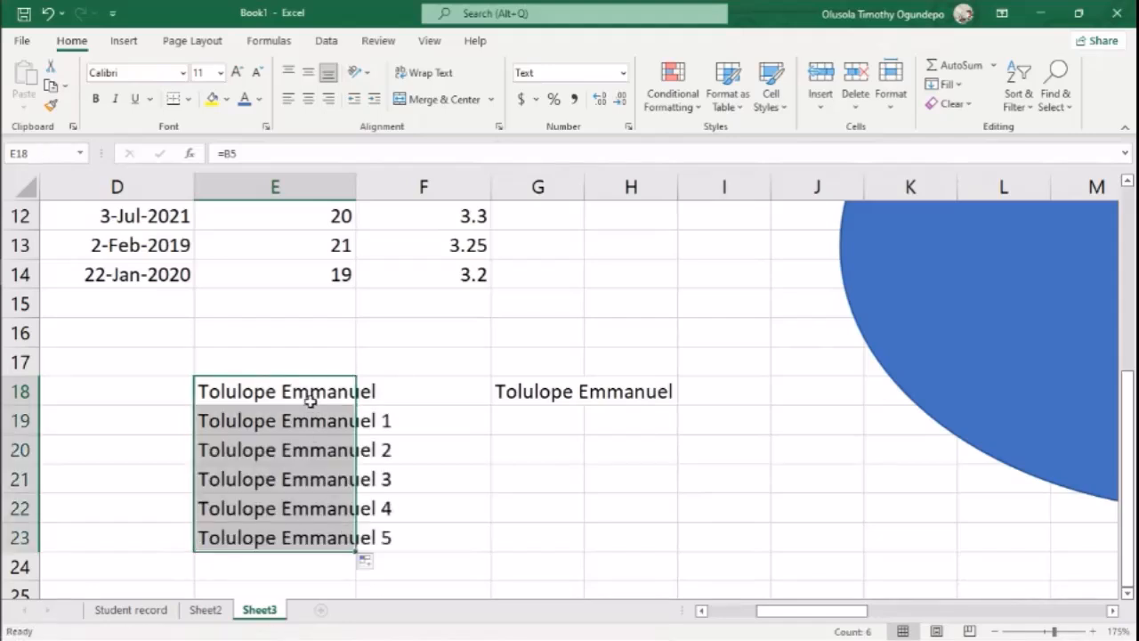
double_click(355, 183)
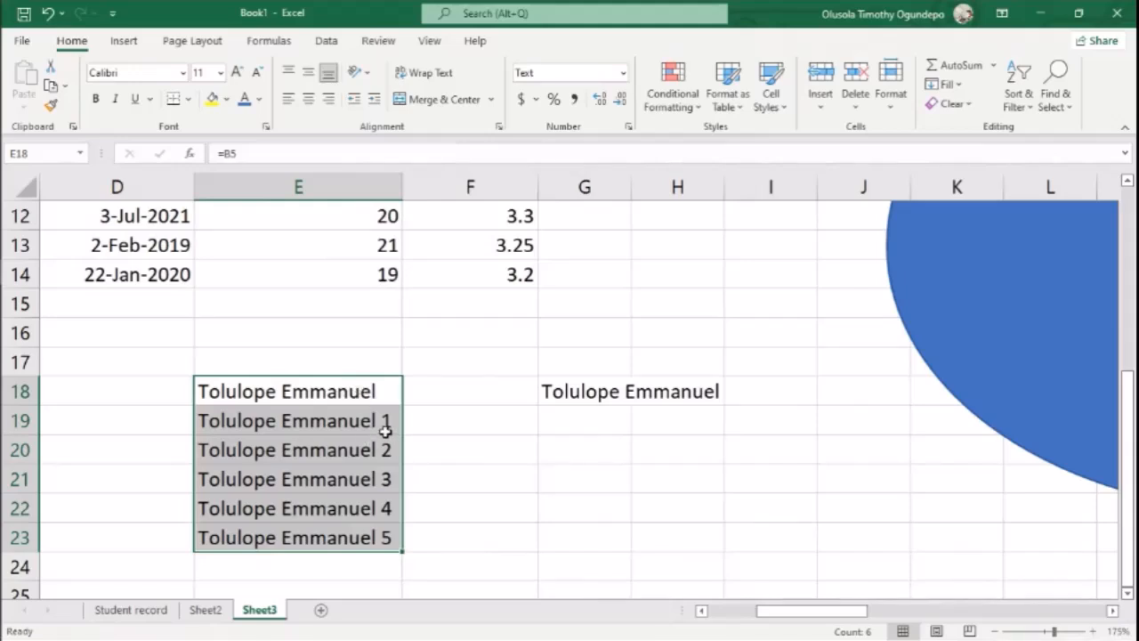
AutoFit column G and fill G18's =$B$5 formula down to G23.
double_click(615, 389)
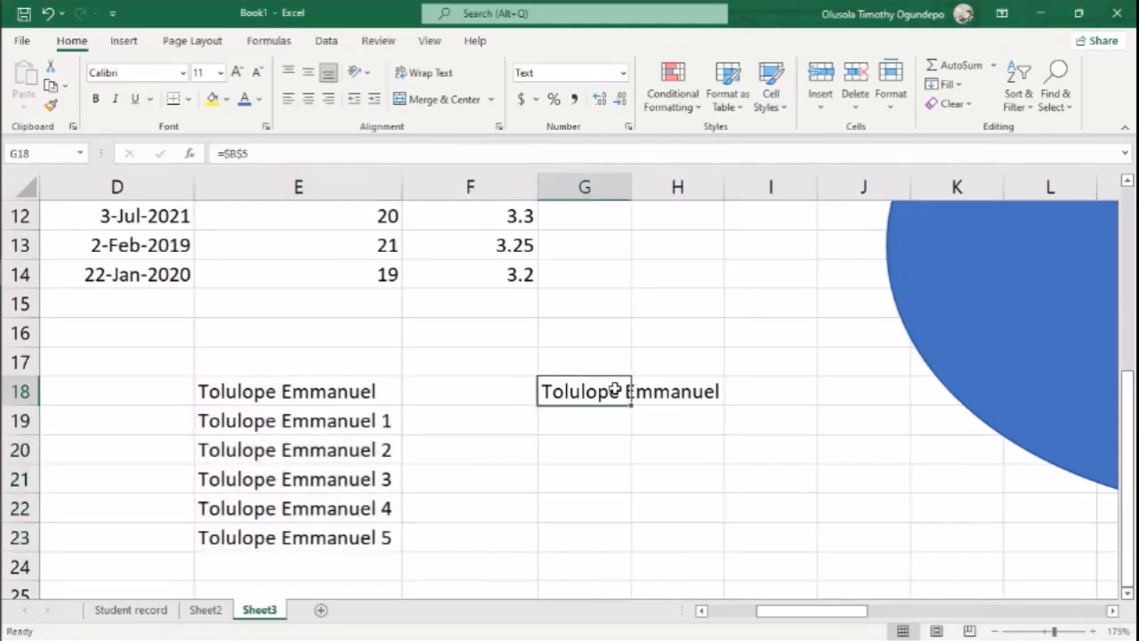
key("Escape")
double_click(632, 187)
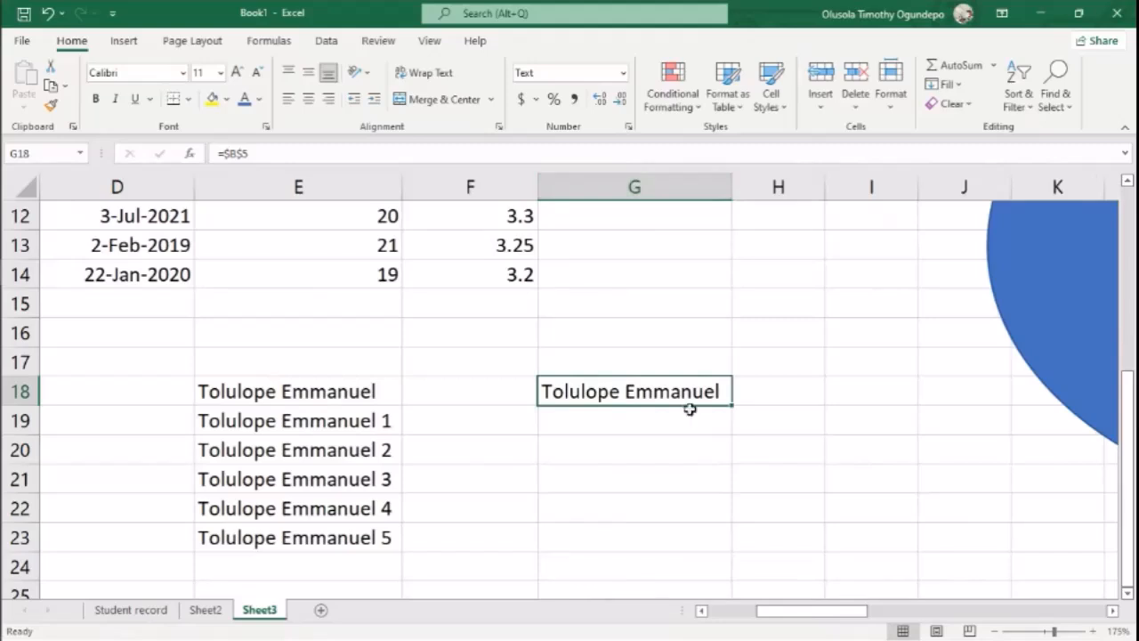
left_click_drag(732, 405, 700, 542)
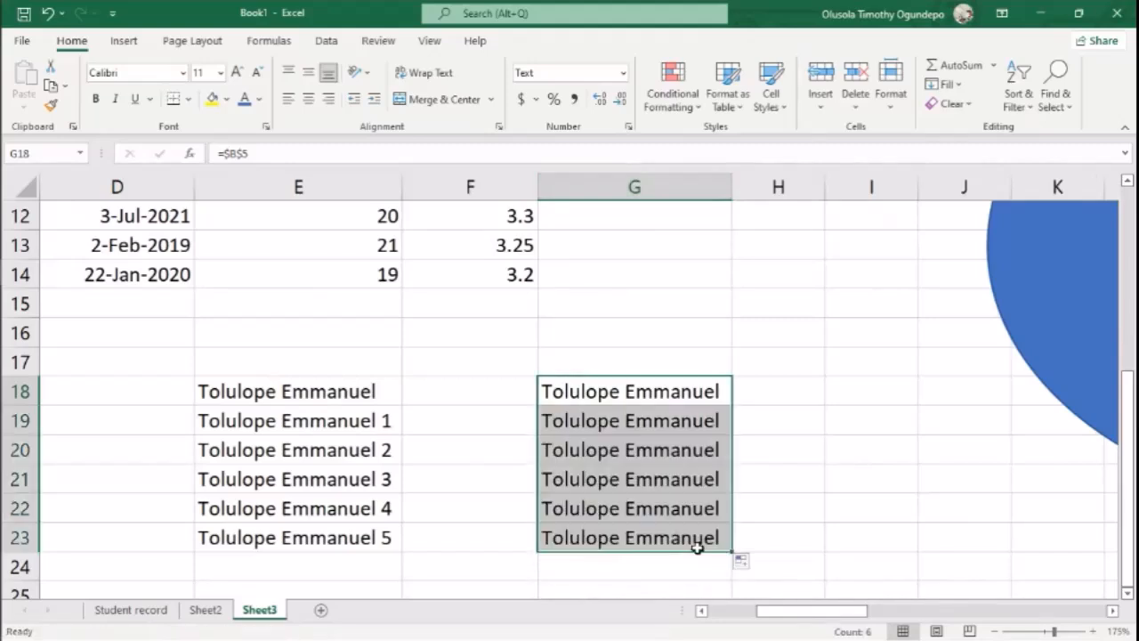
Compare the copied formulas in G19, G20 with the relative ones in E18–E20.
left_click(656, 413)
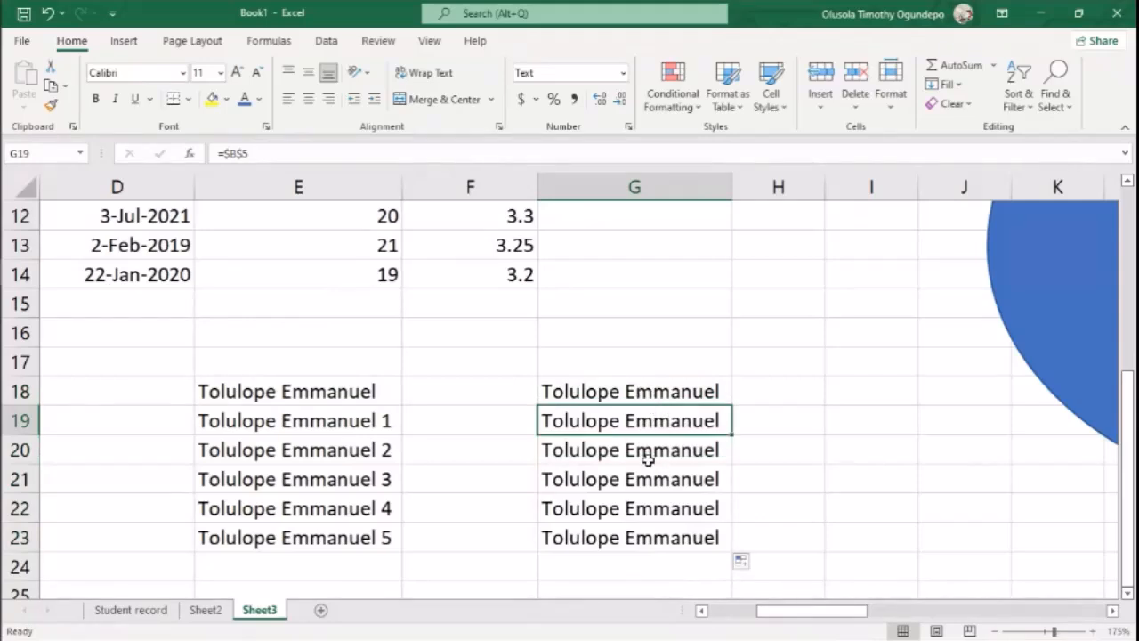
left_click(647, 459)
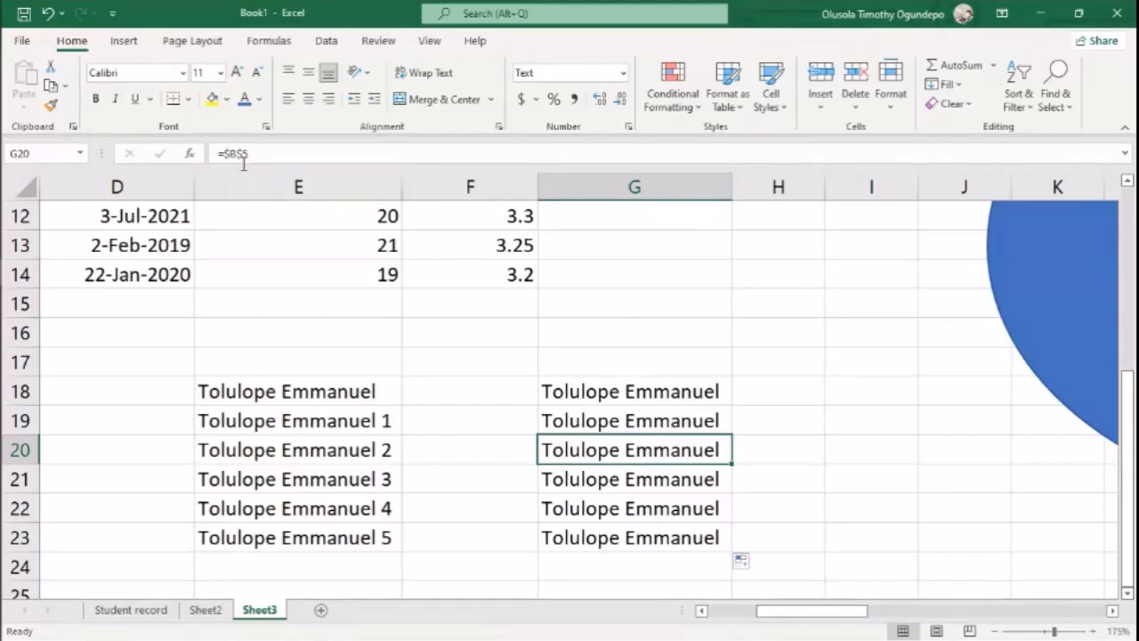
left_click(268, 392)
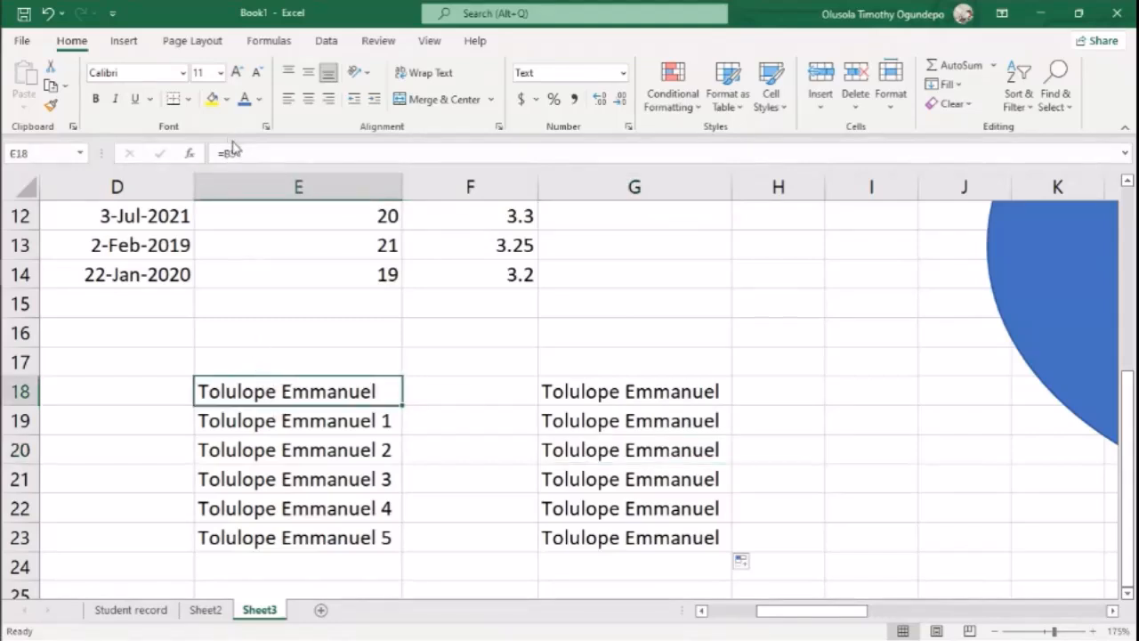
key("Down")
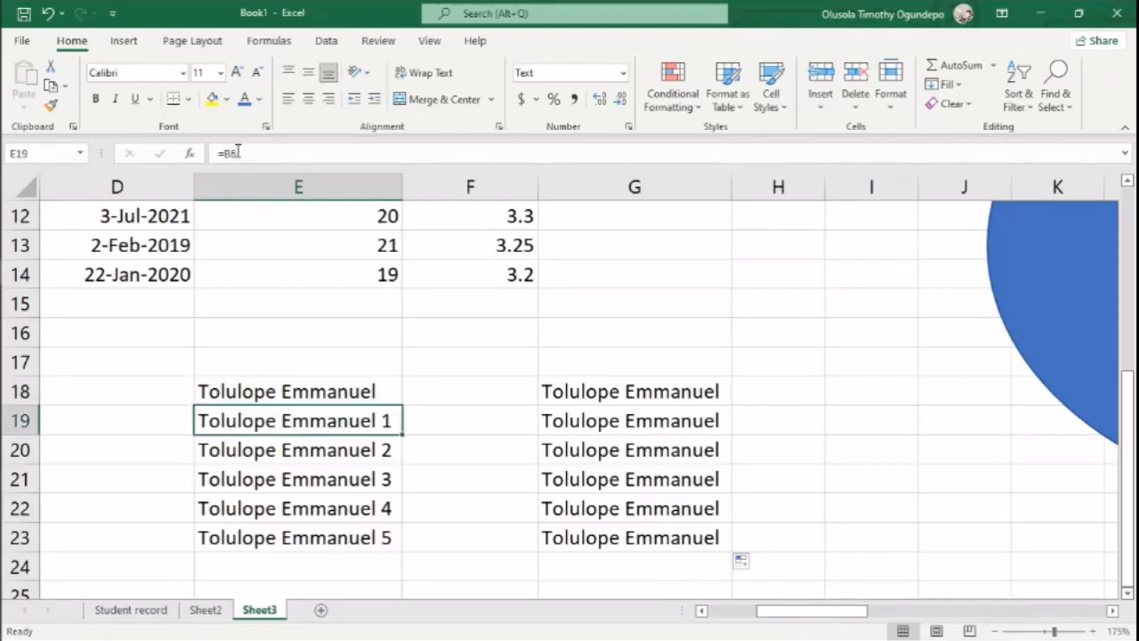
key("Down")
key("Down")
key("Down")
key("Down")
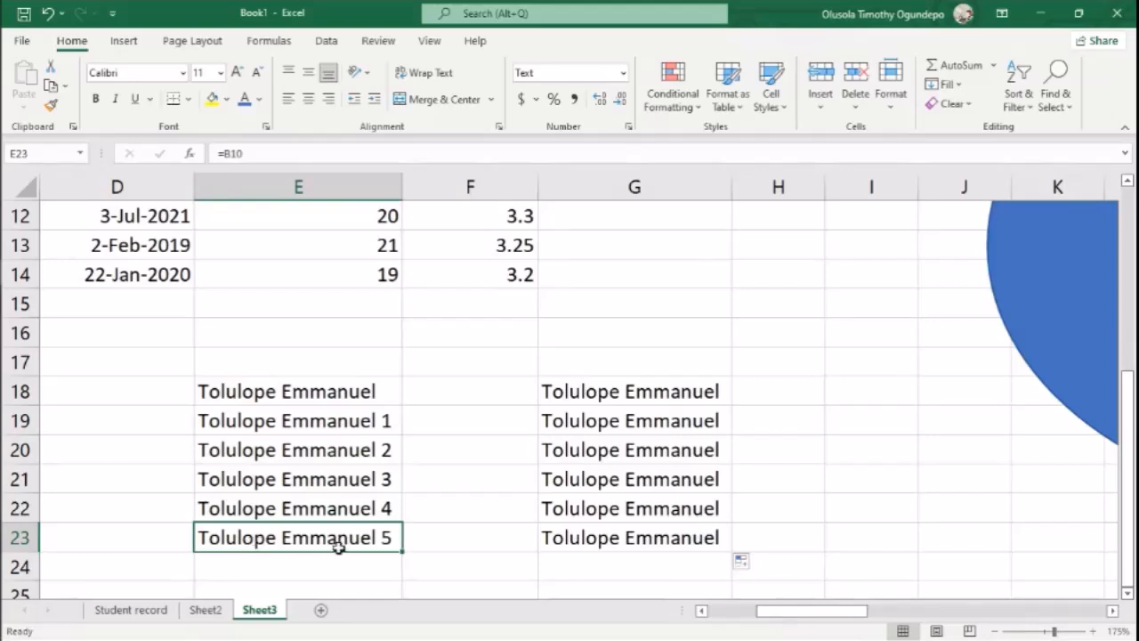
left_click_drag(403, 551, 97, 549)
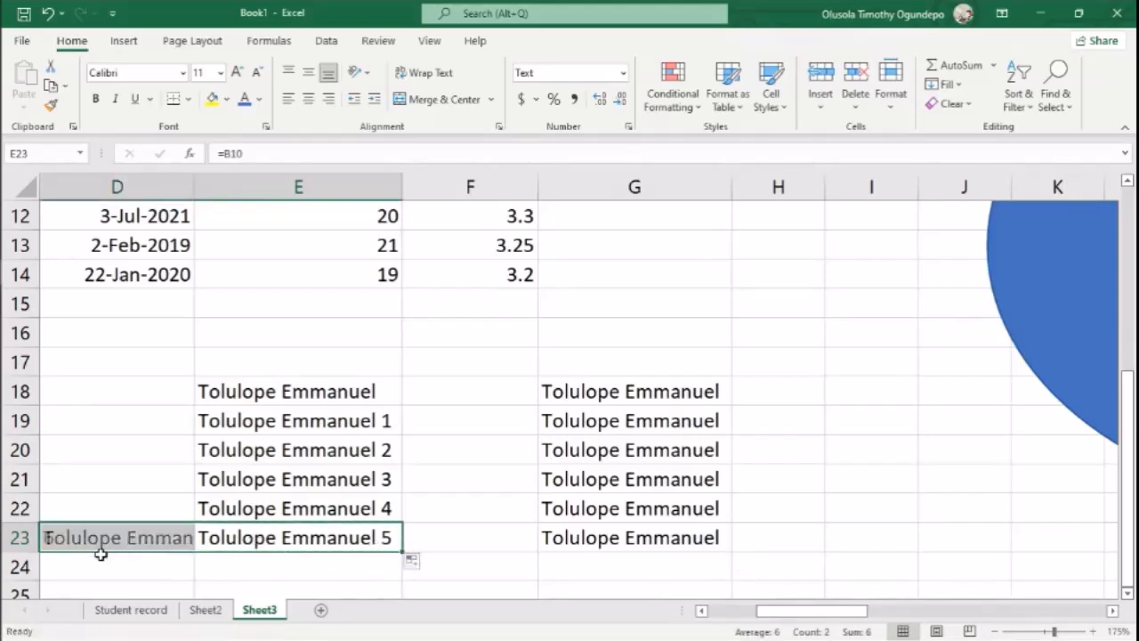
scroll(94, 537, "left", 3)
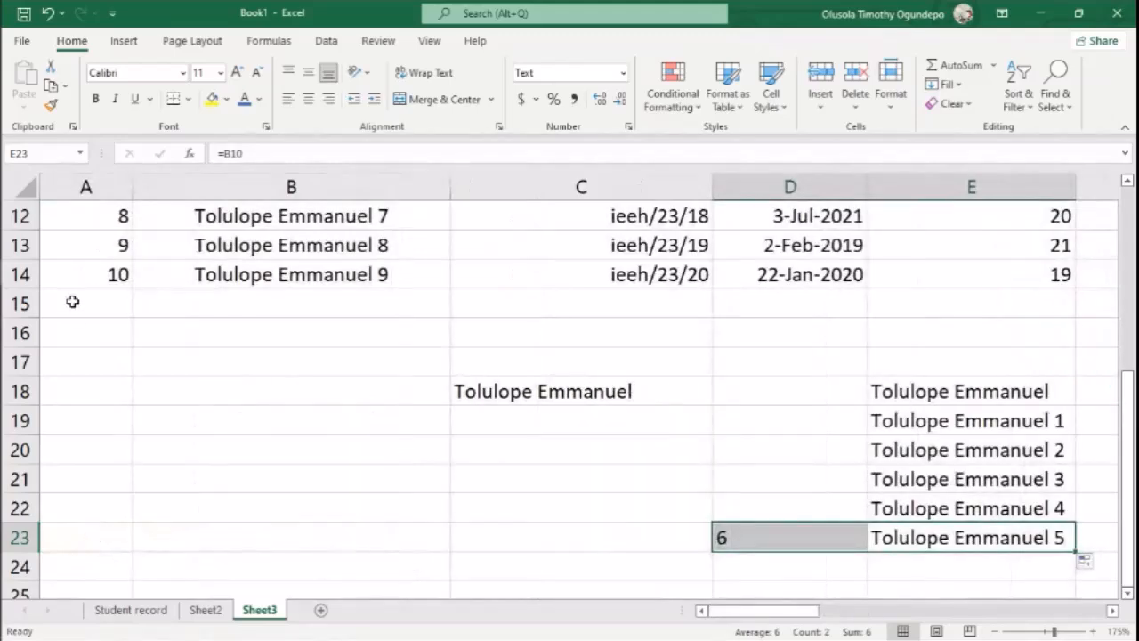
scroll(107, 368, "up", 4)
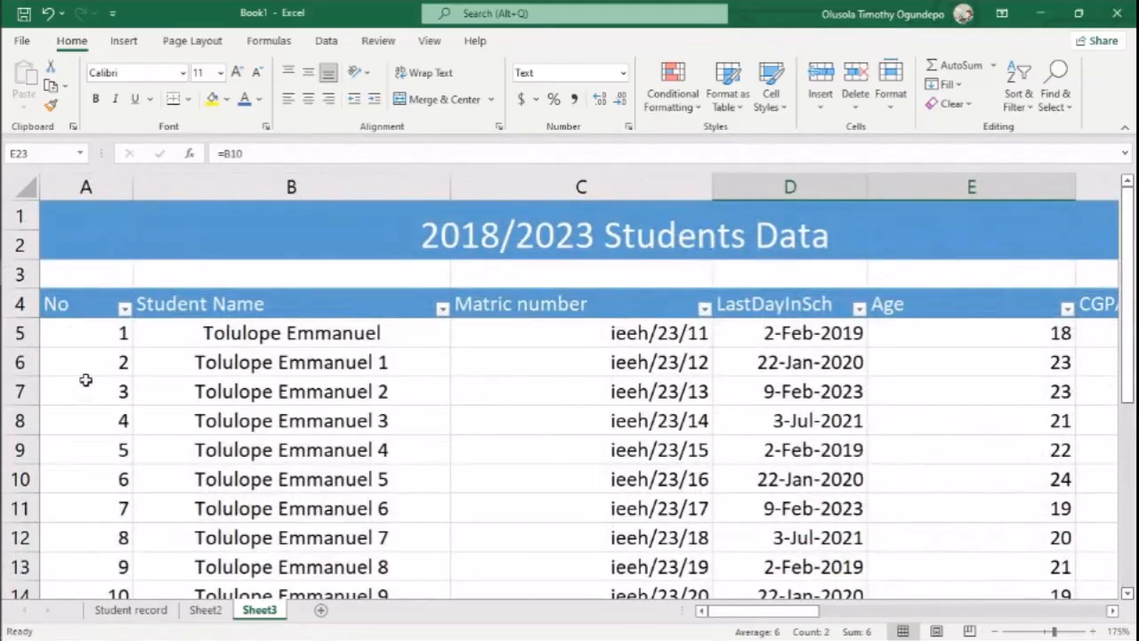
scroll(111, 554, "down", 1)
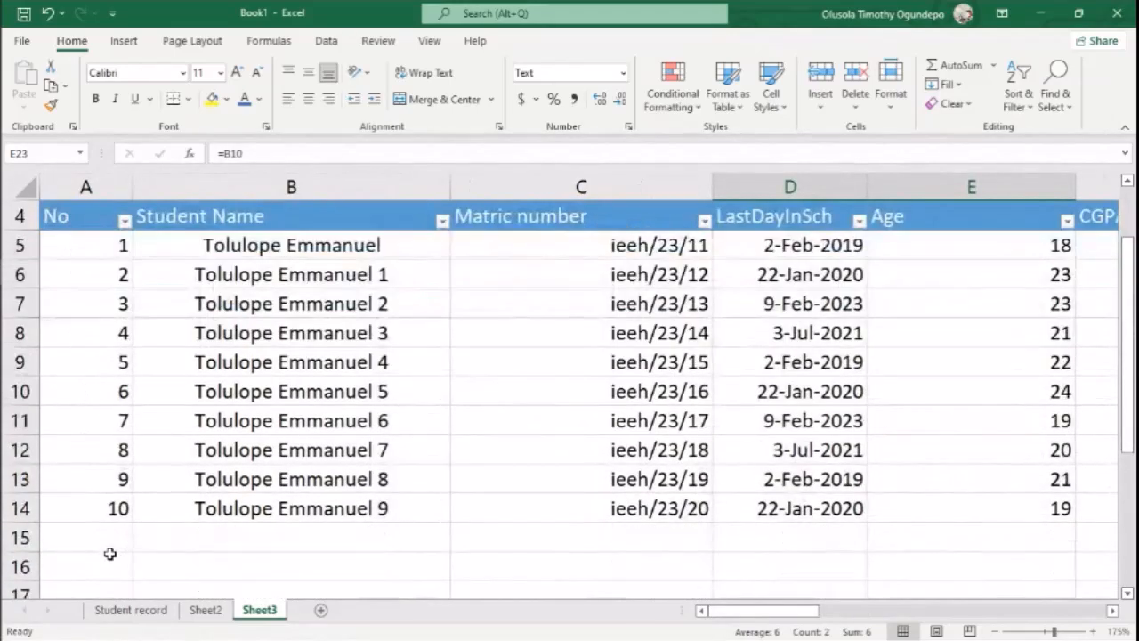
left_click(114, 388)
scroll(586, 521, "down", 4)
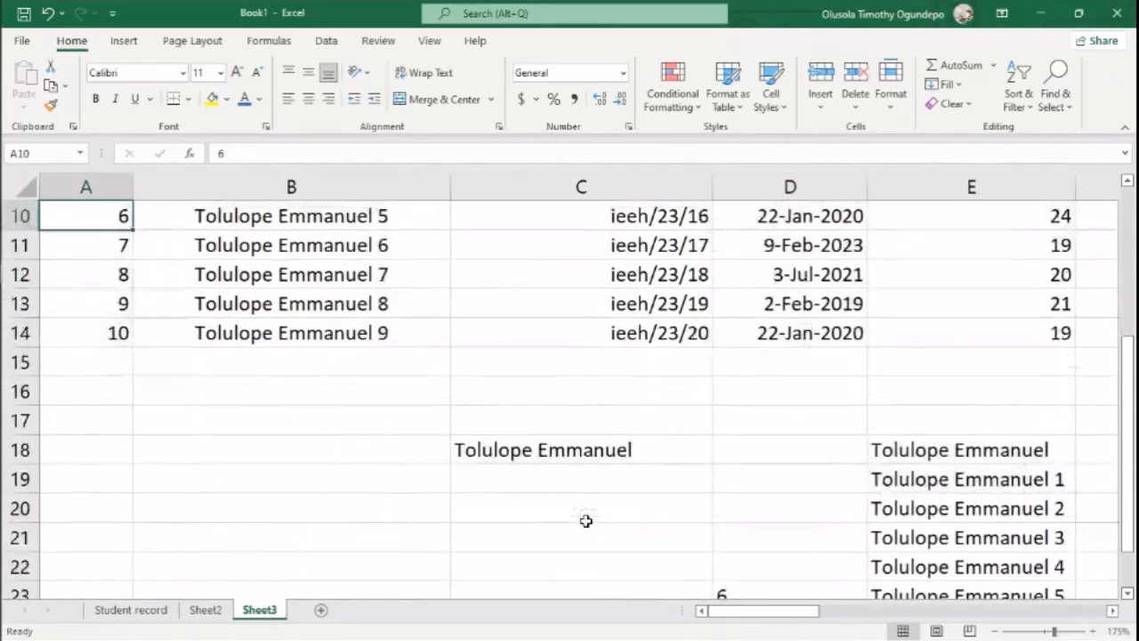
left_click(776, 467)
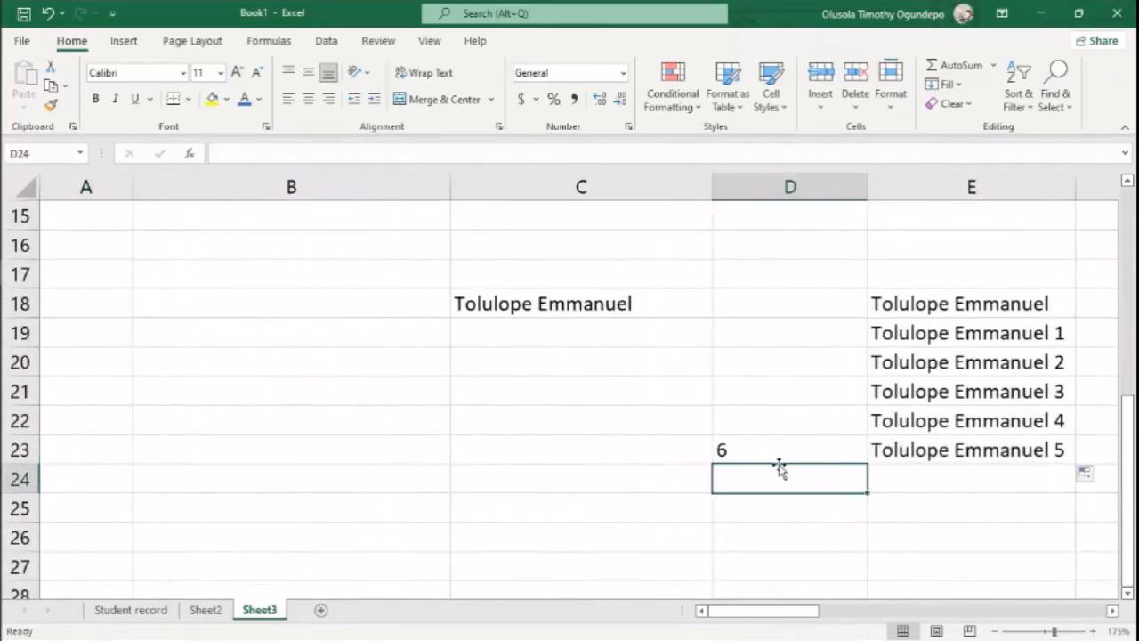
key("Up")
key("Delete")
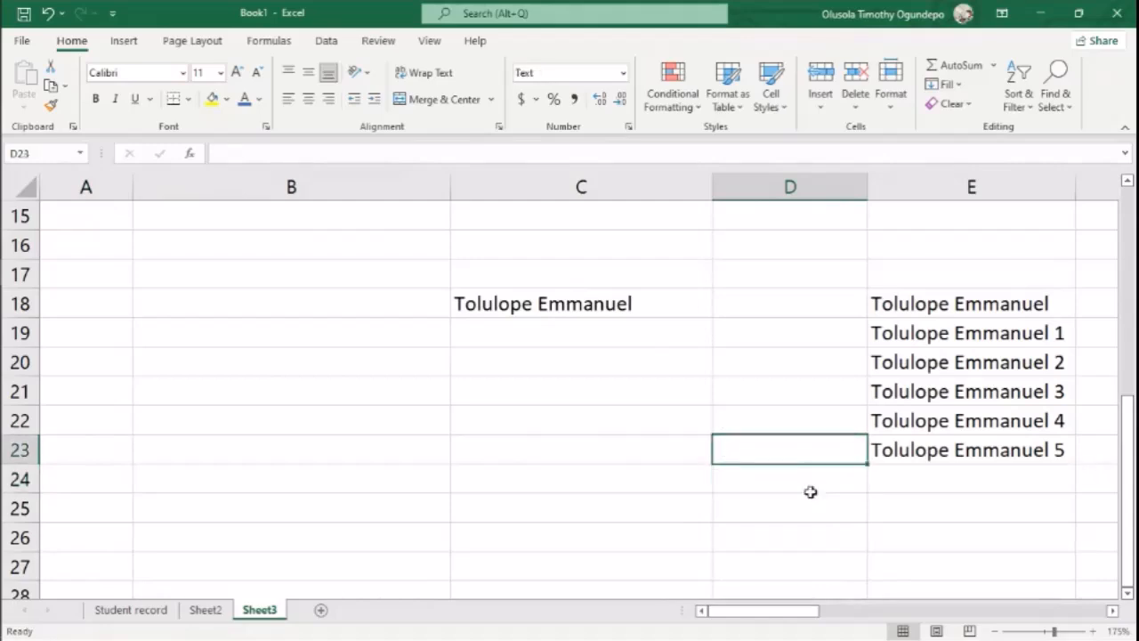
scroll(994, 542, "down", 1)
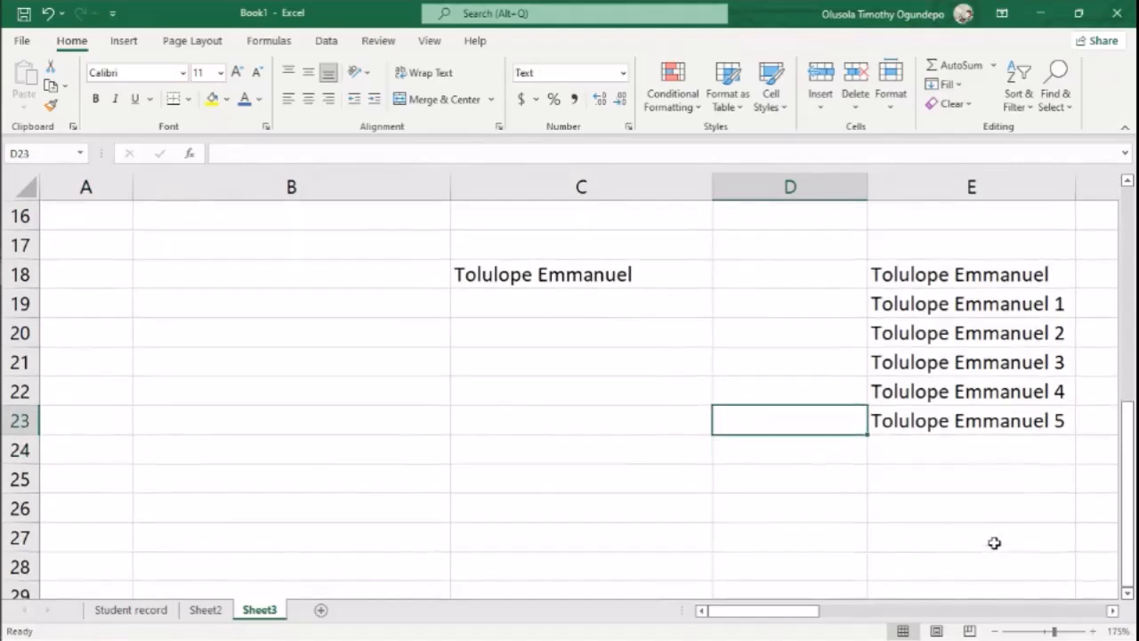
scroll(994, 542, "right", 3)
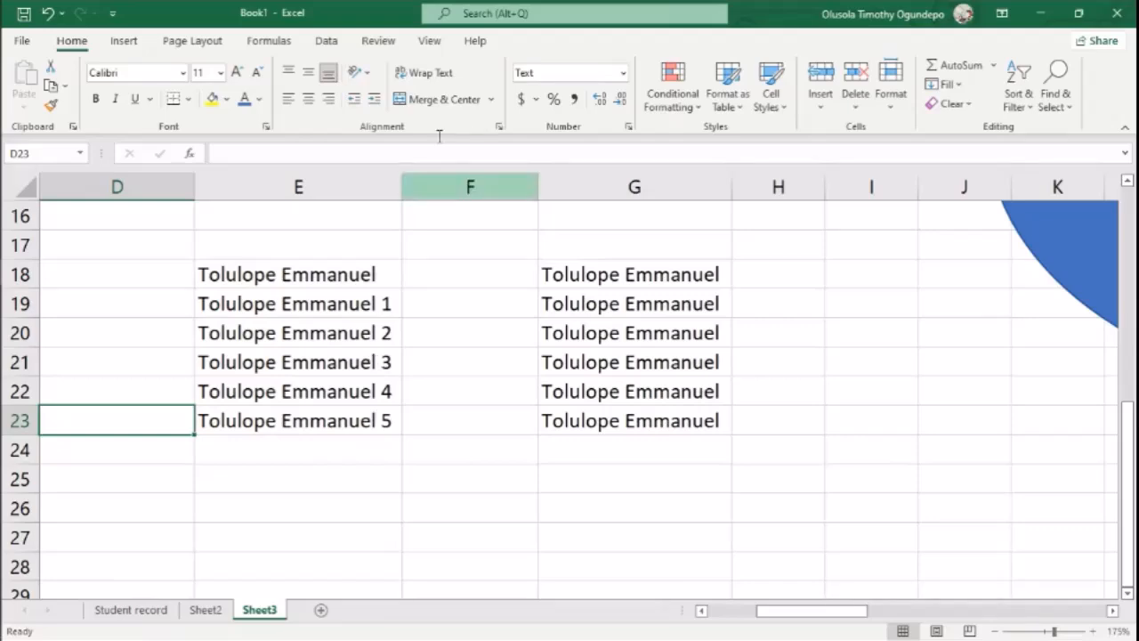
scroll(528, 431, "up", 5)
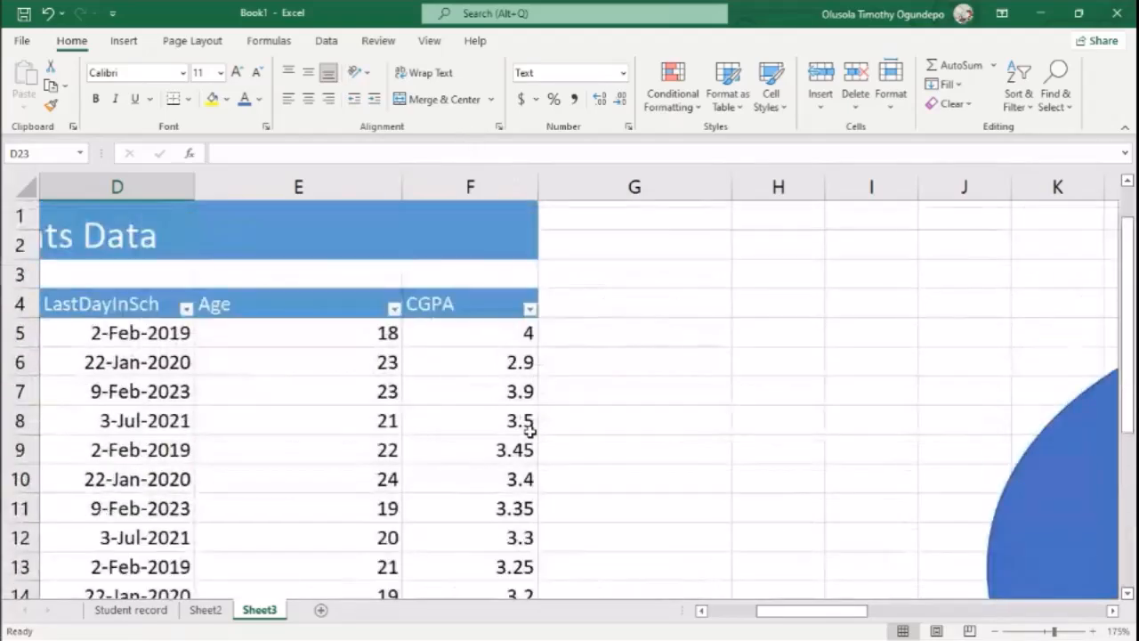
scroll(307, 424, "left", 3)
scroll(307, 425, "down", 3)
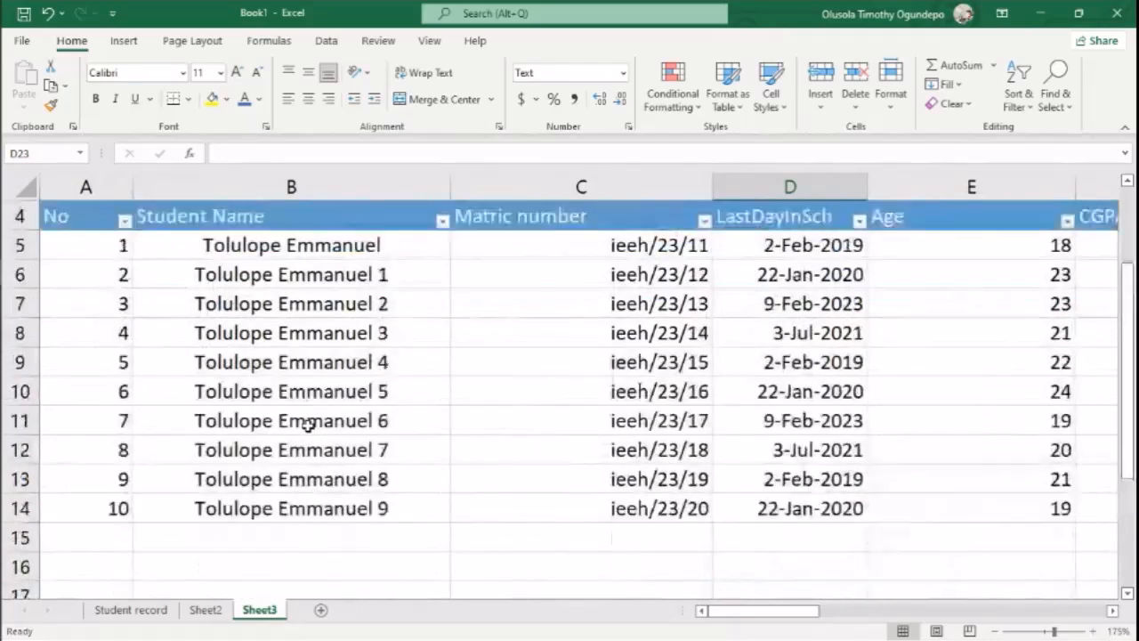
scroll(160, 294, "up", 1)
left_click_drag(165, 276, 229, 445)
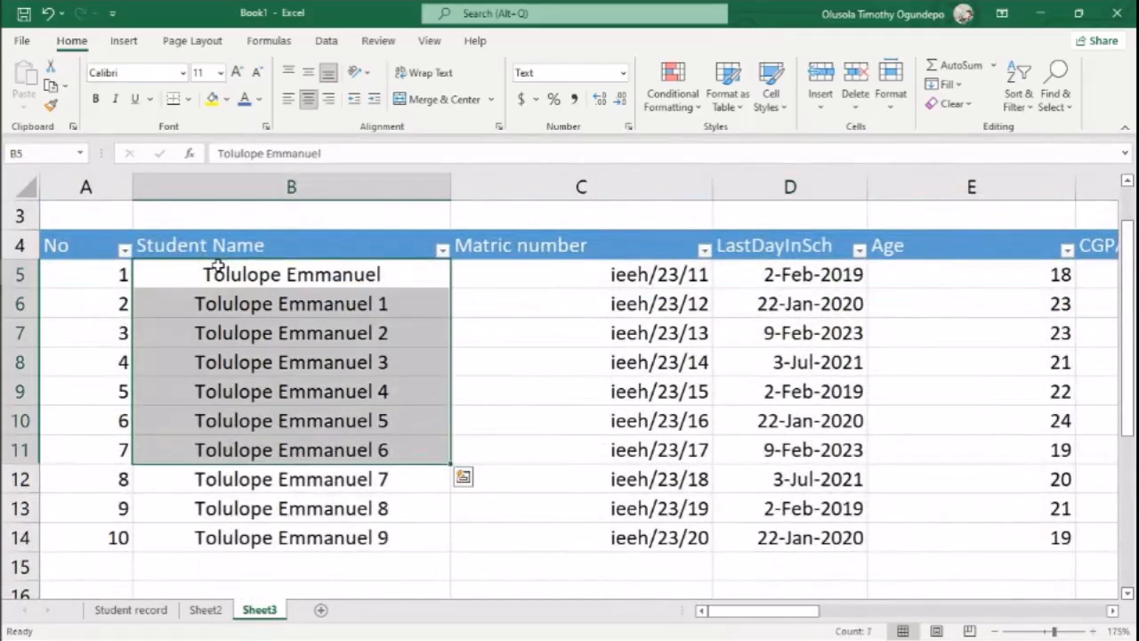
left_click(223, 275)
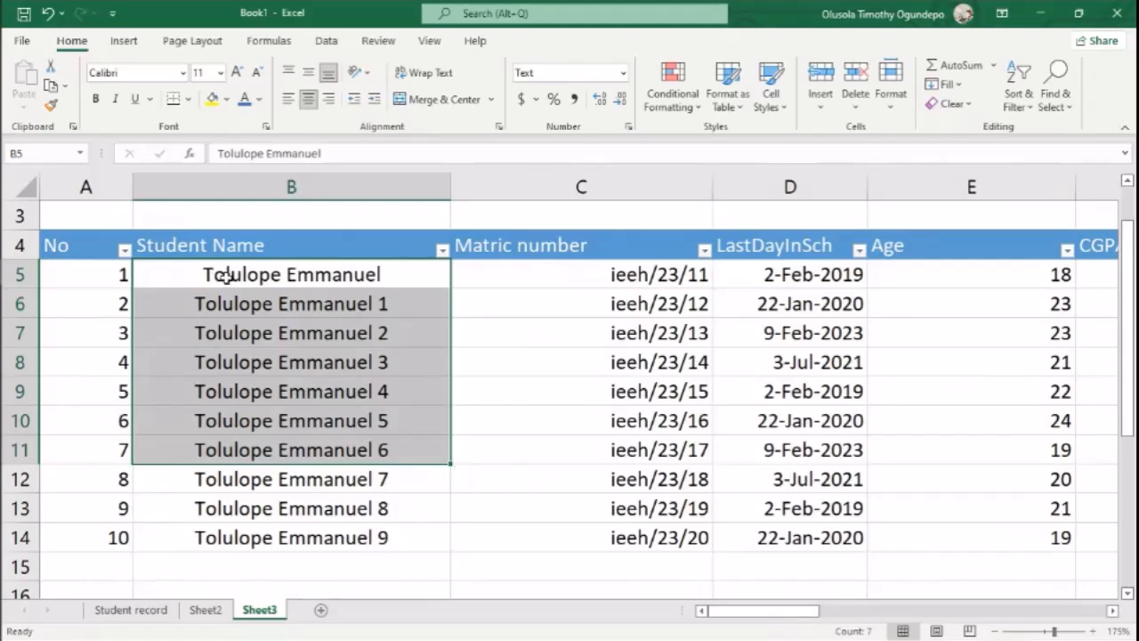
left_click_drag(225, 282, 222, 391)
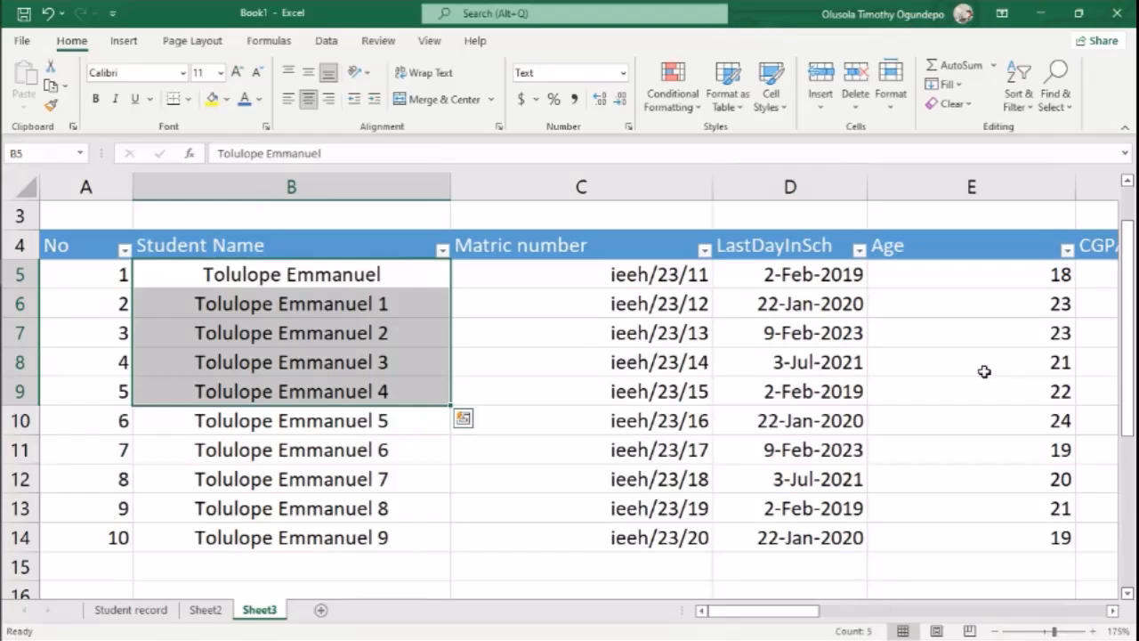
scroll(570, 391, "down", 1)
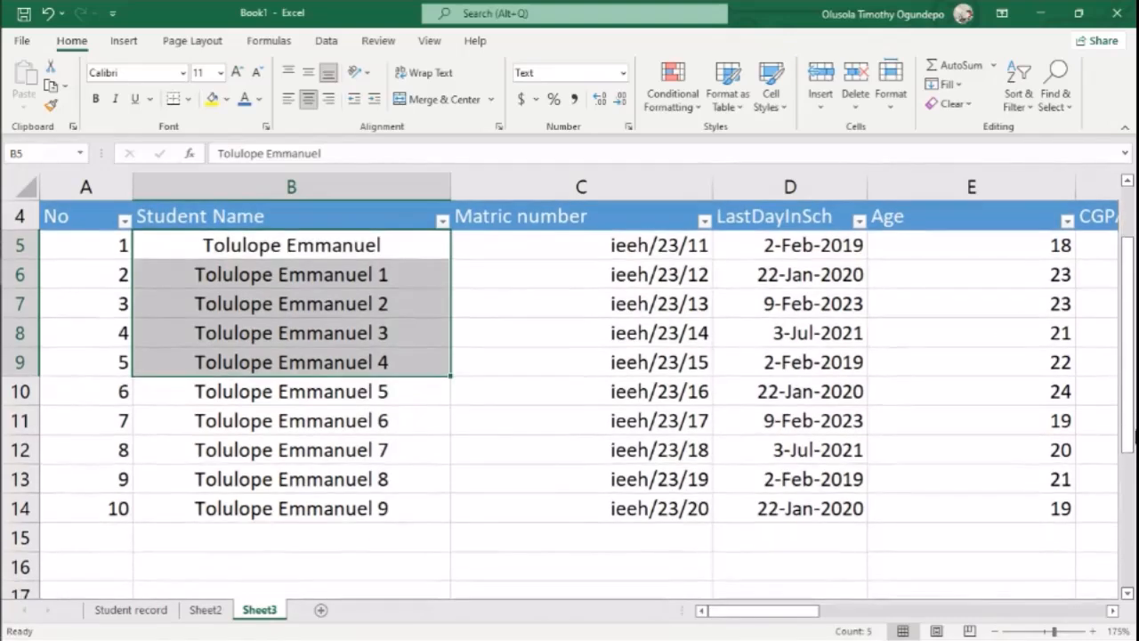
scroll(851, 501, "down", 2)
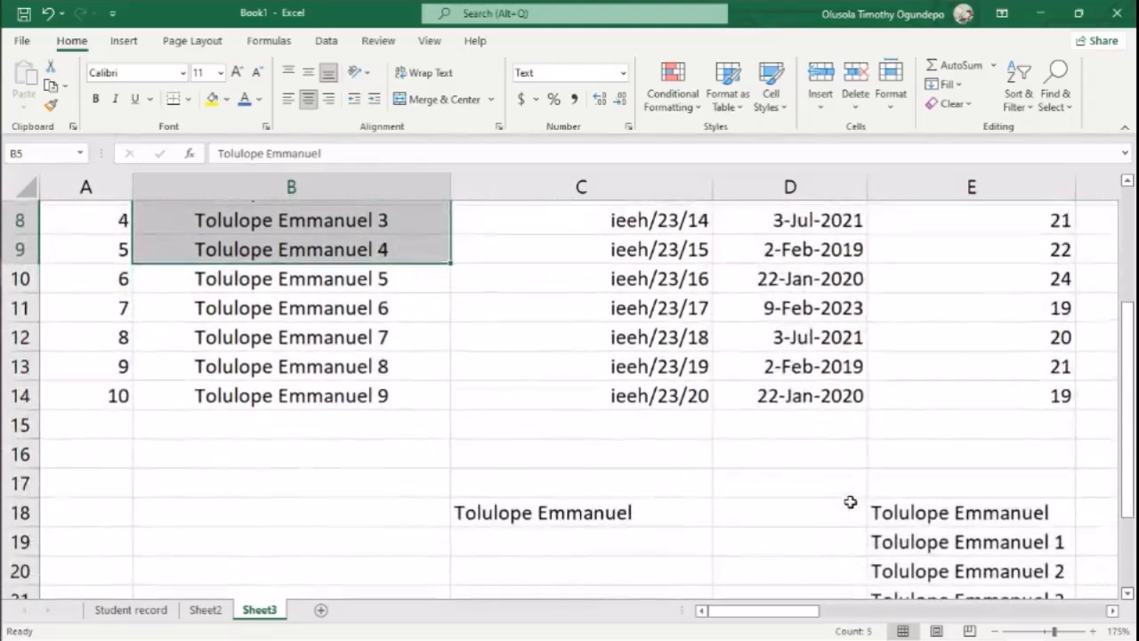
scroll(850, 502, "down", 1)
left_click(752, 397)
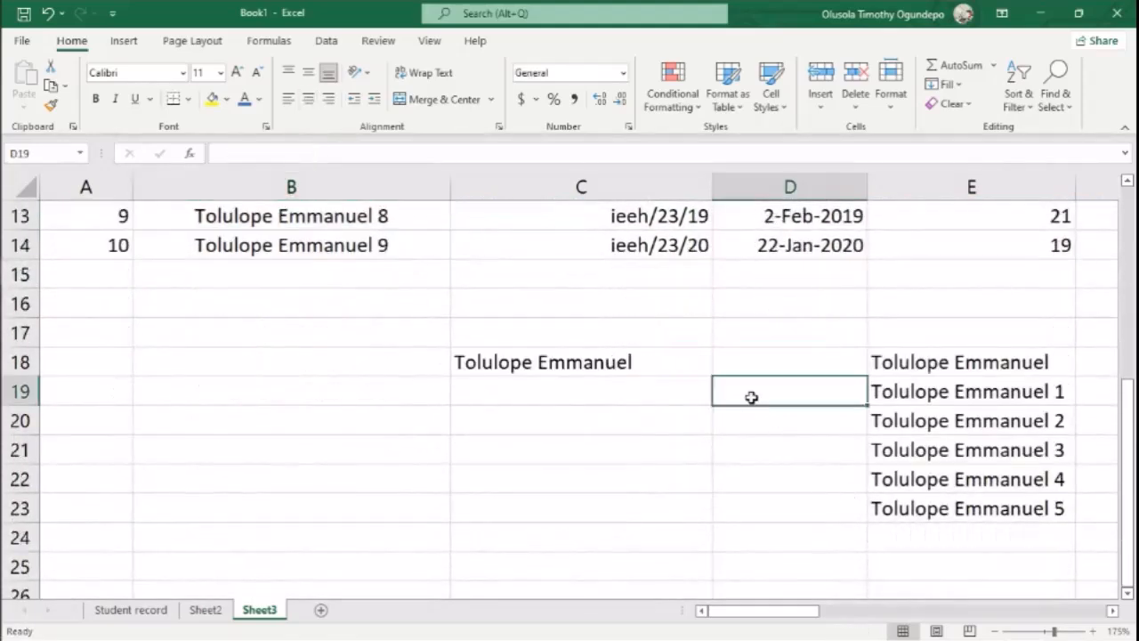
left_click(625, 363)
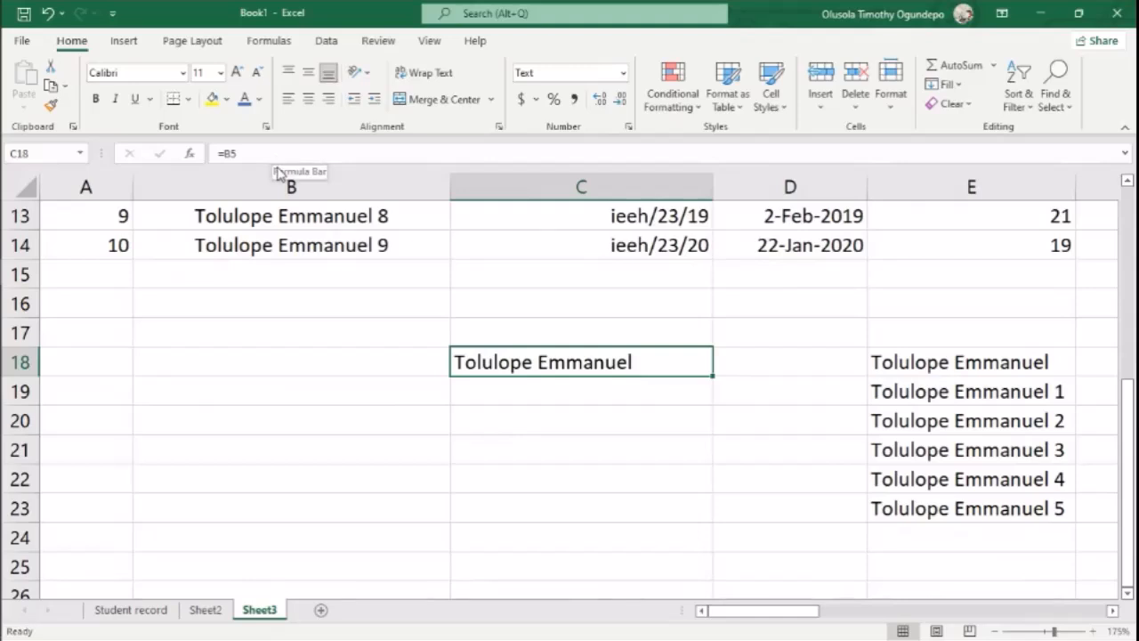
left_click(226, 153)
left_click(318, 379)
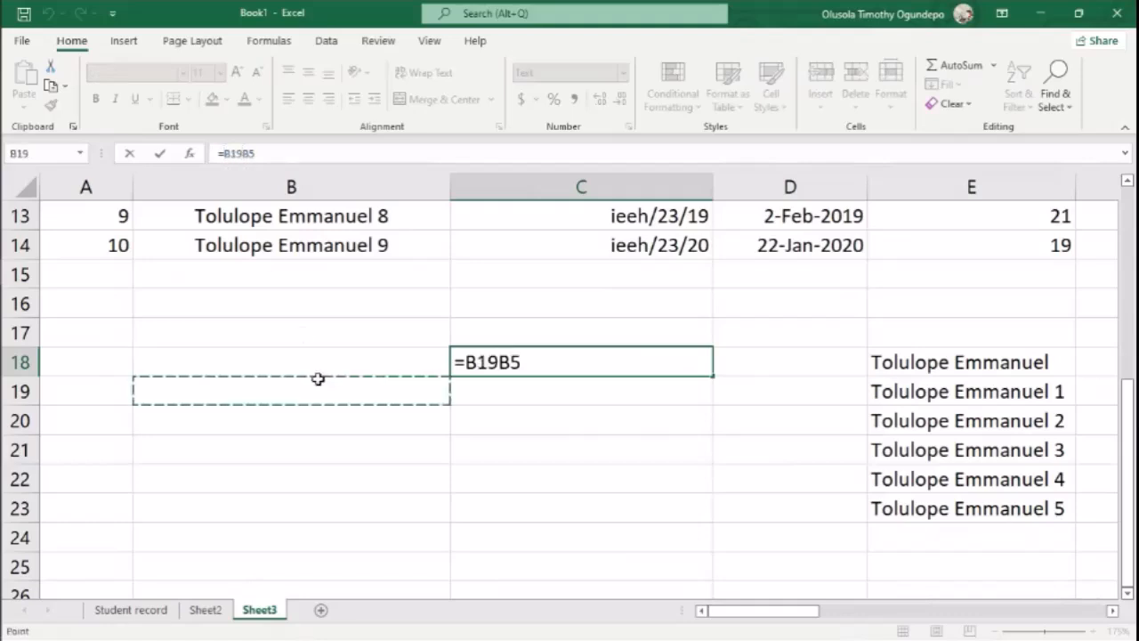
key("Escape")
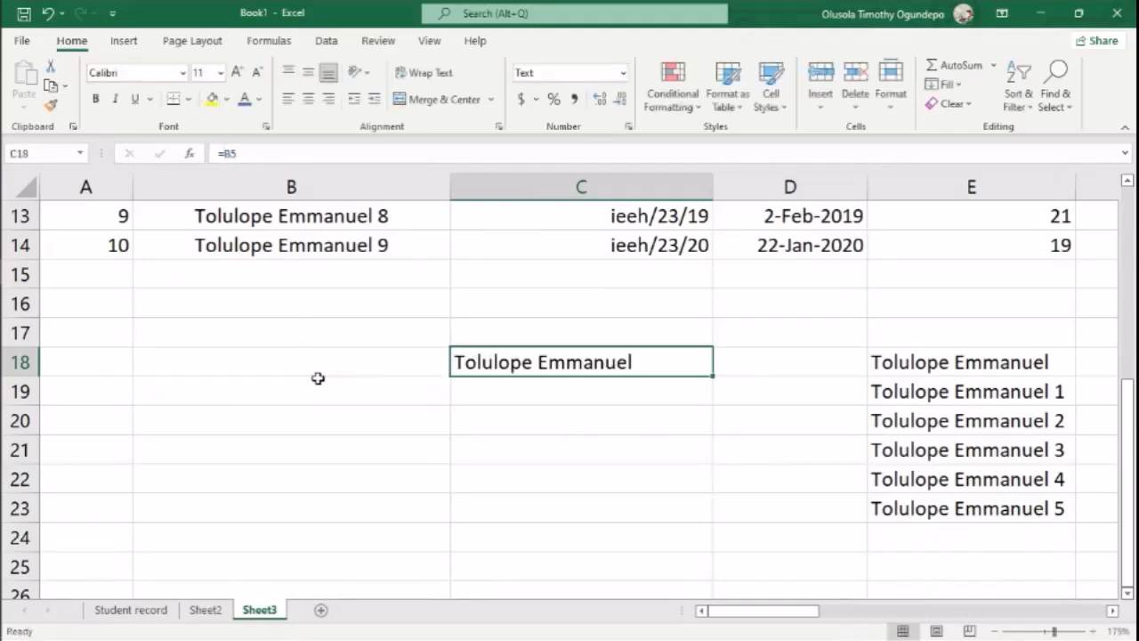
scroll(318, 379, "up", 4)
left_click(294, 182)
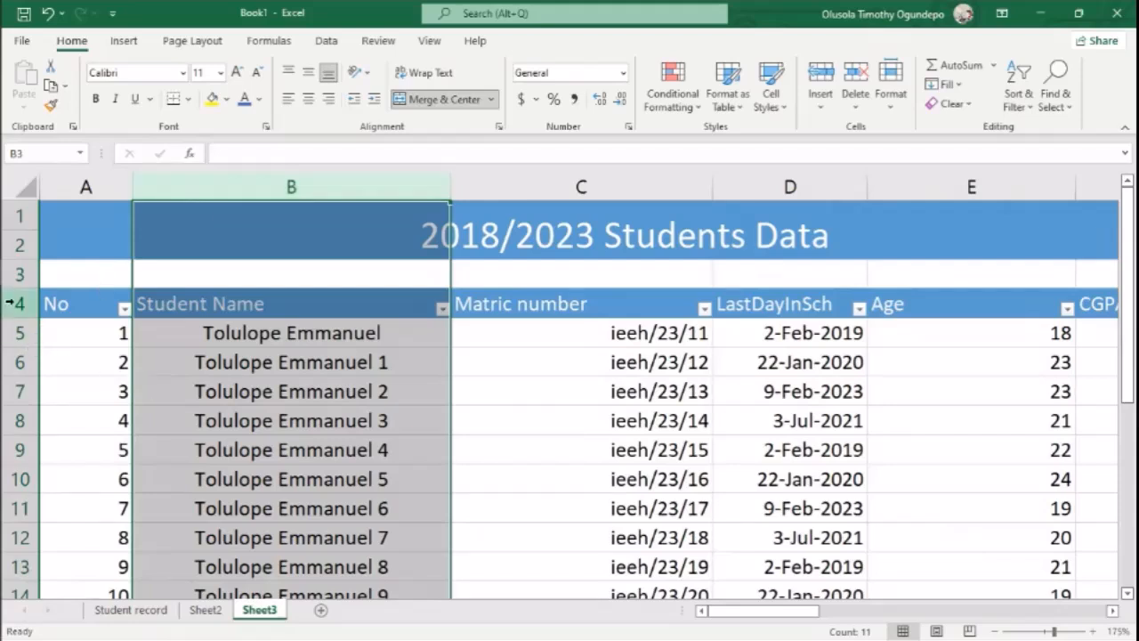
left_click_drag(12, 212, 3, 634)
left_click(101, 187)
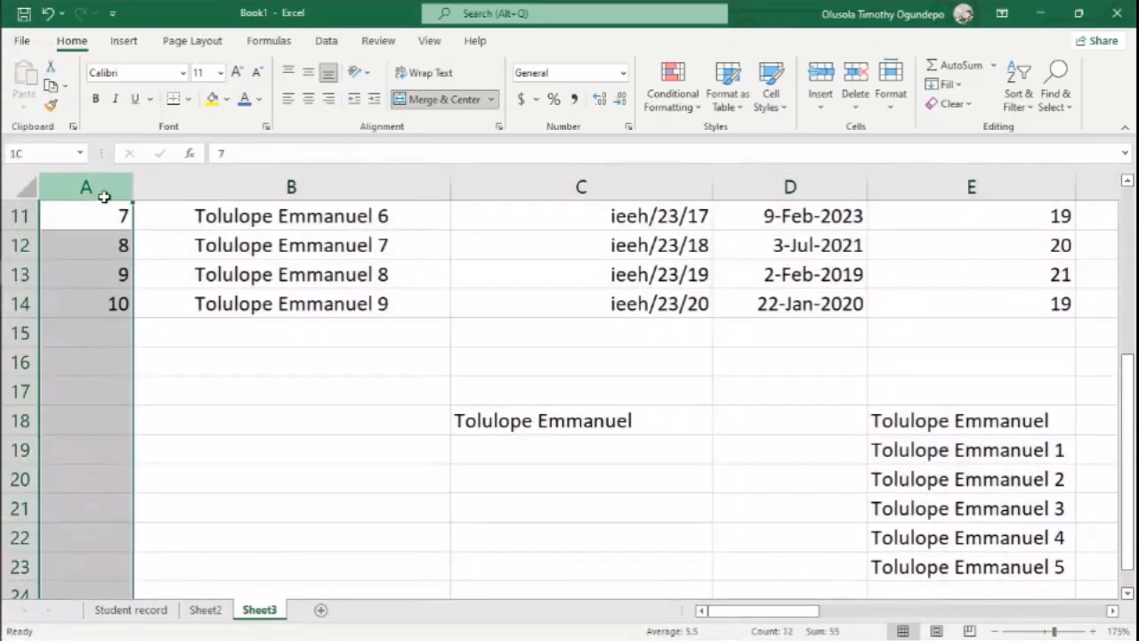
left_click_drag(101, 187, 583, 190)
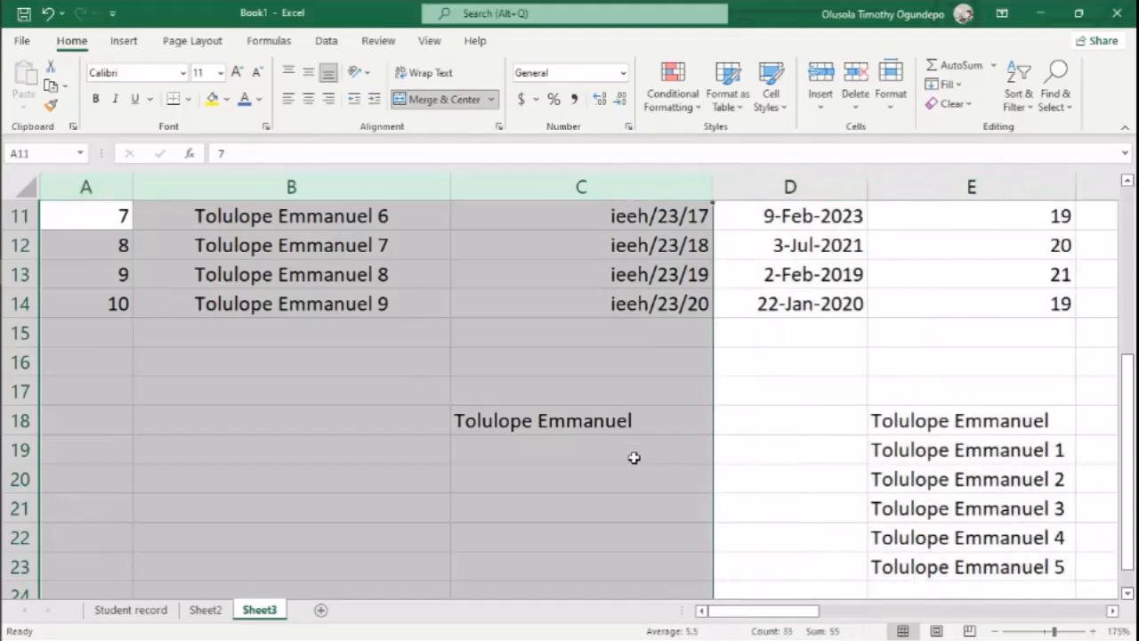
left_click(613, 424)
scroll(240, 282, "up", 4)
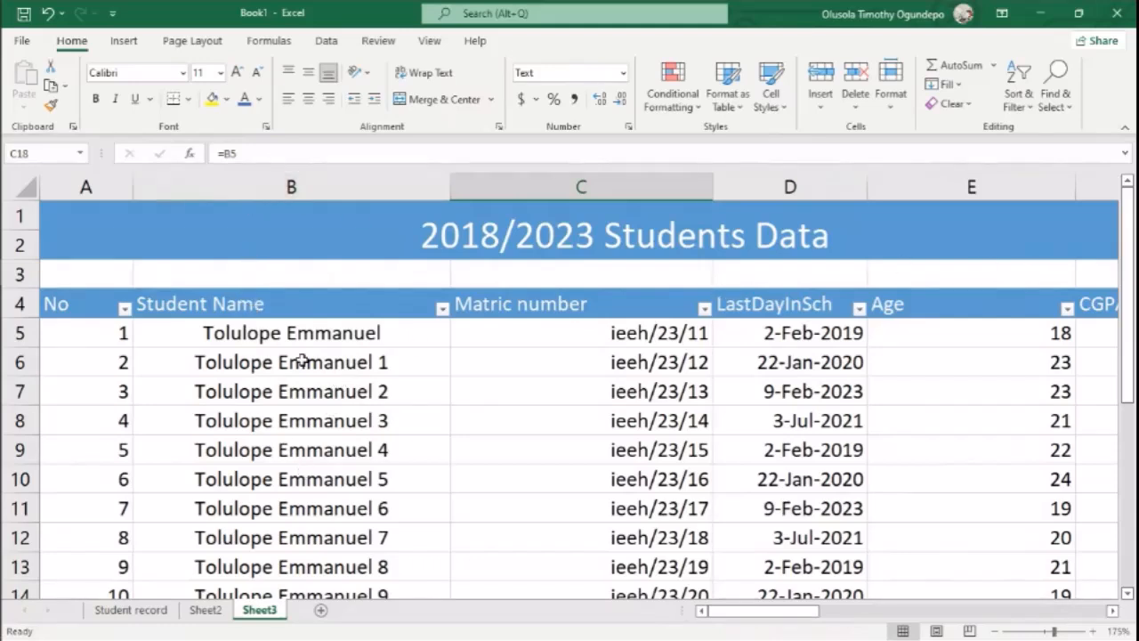
Cycle C18's reference with F4 until it reads the mixed reference =$B5.
scroll(557, 496, "down", 3)
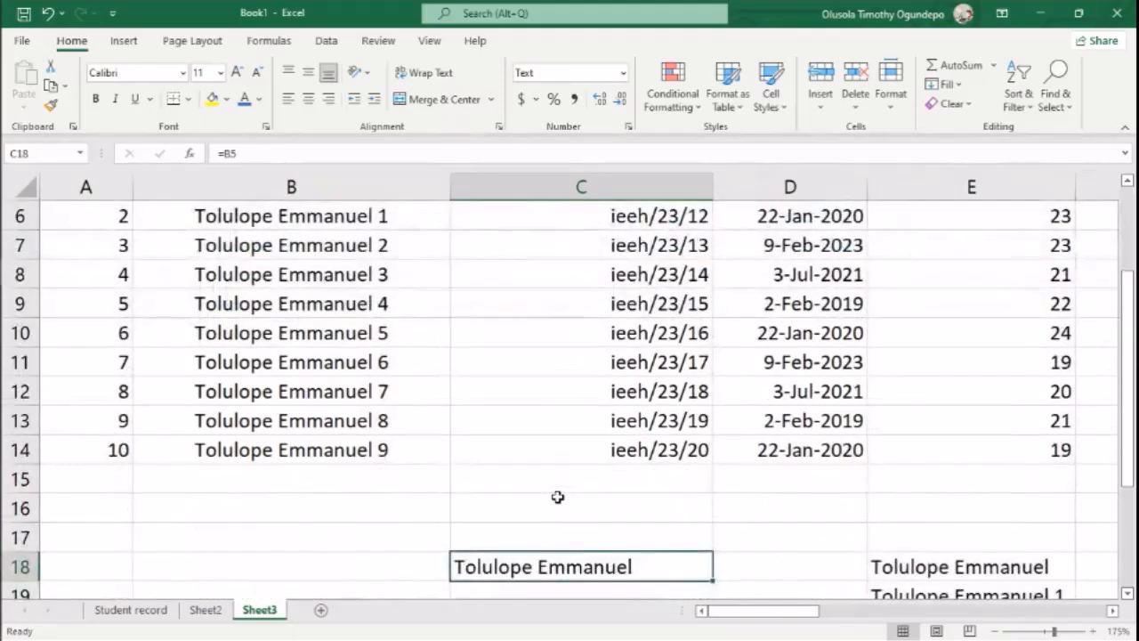
left_click(236, 154)
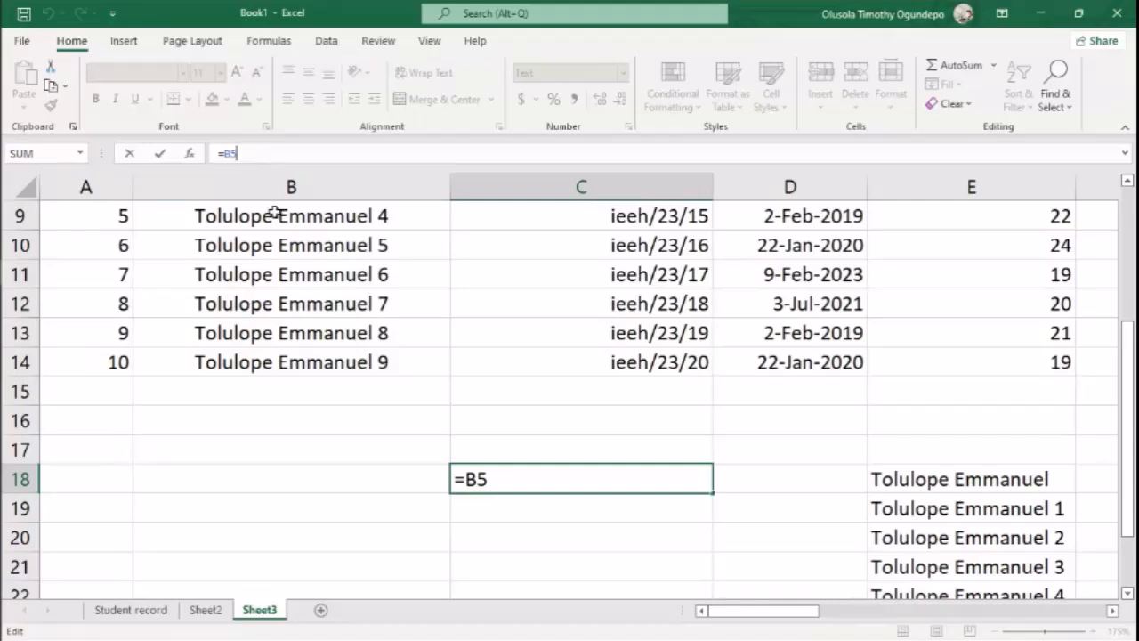
key("F4")
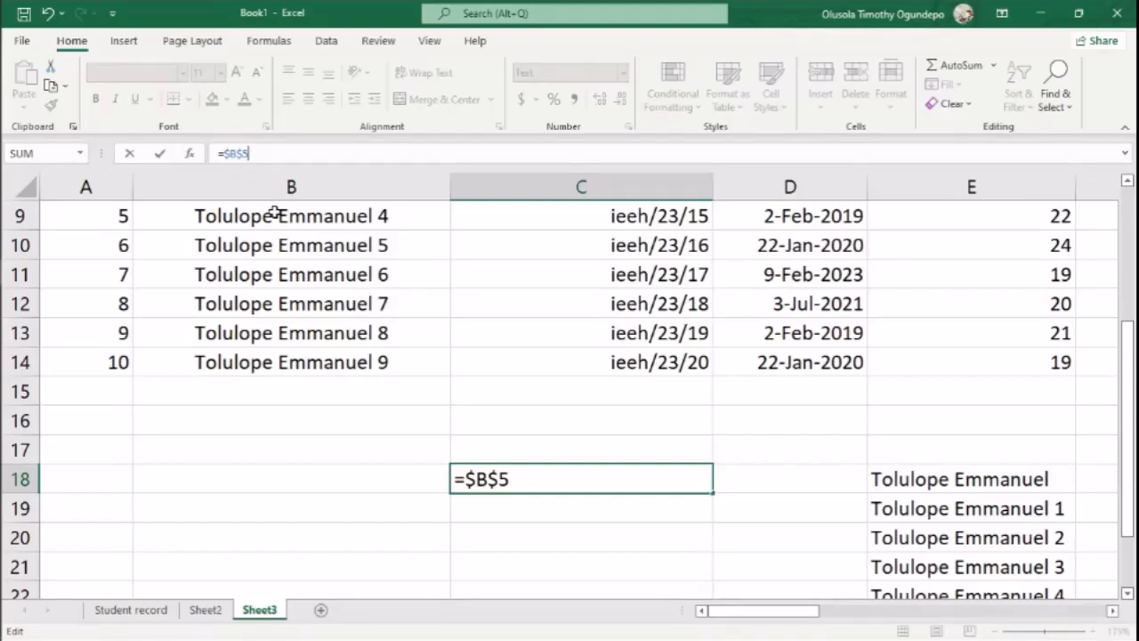
key("F4")
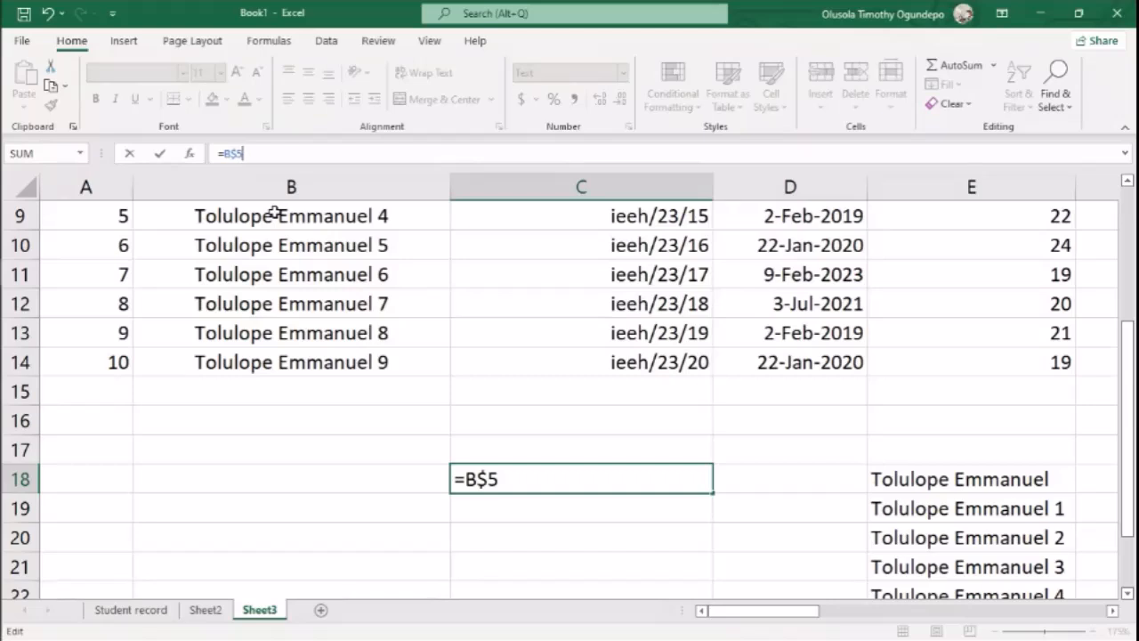
key("F4")
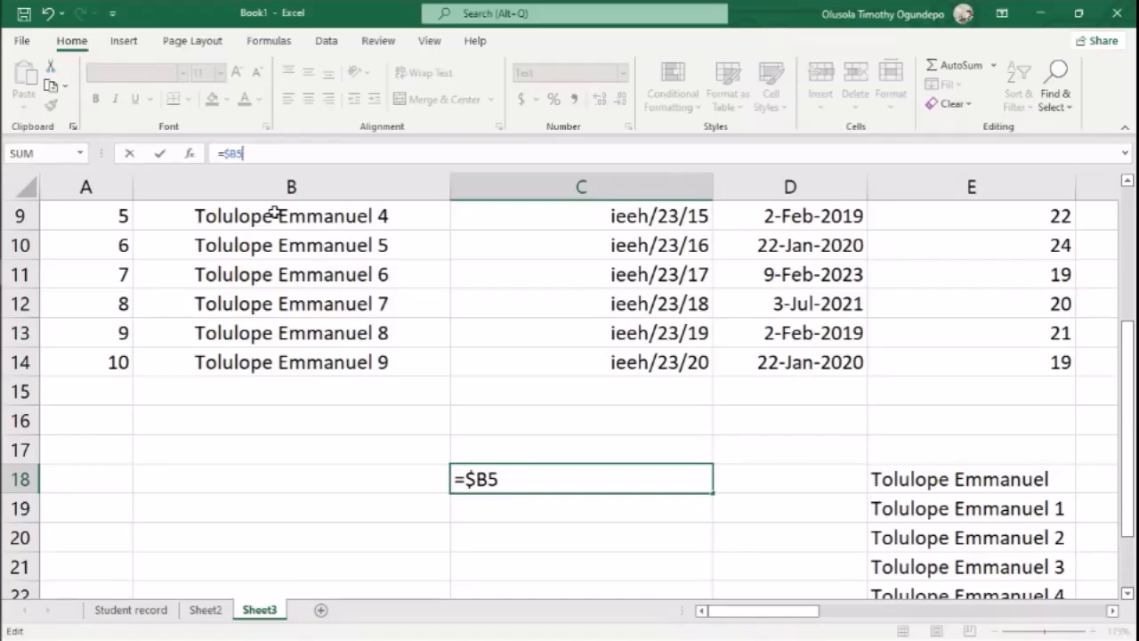
key("Return")
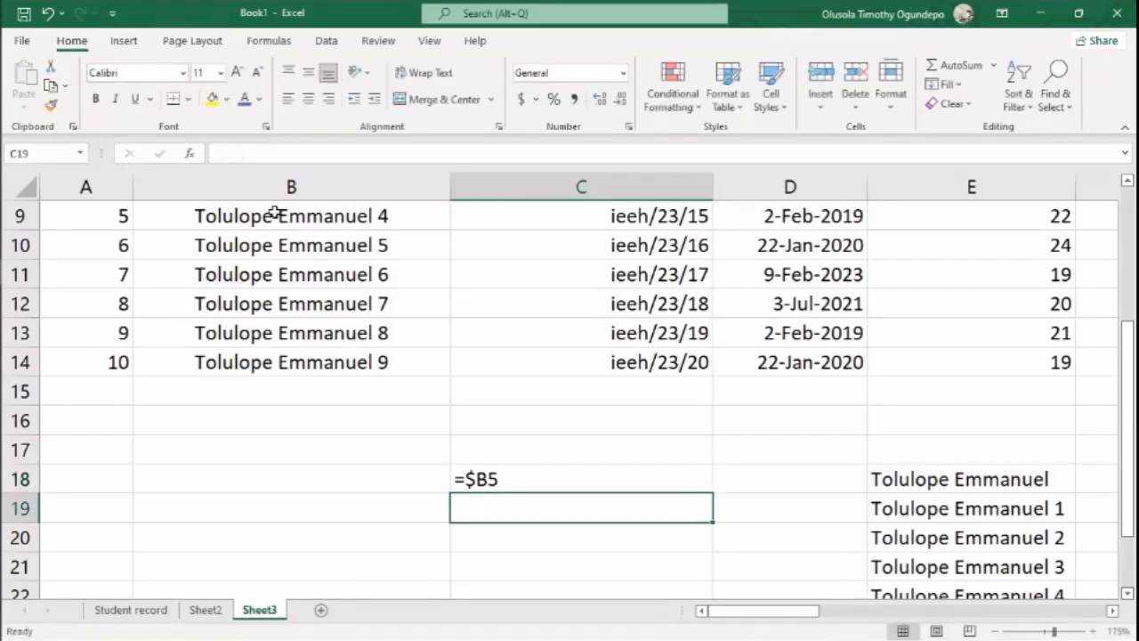
key("Up")
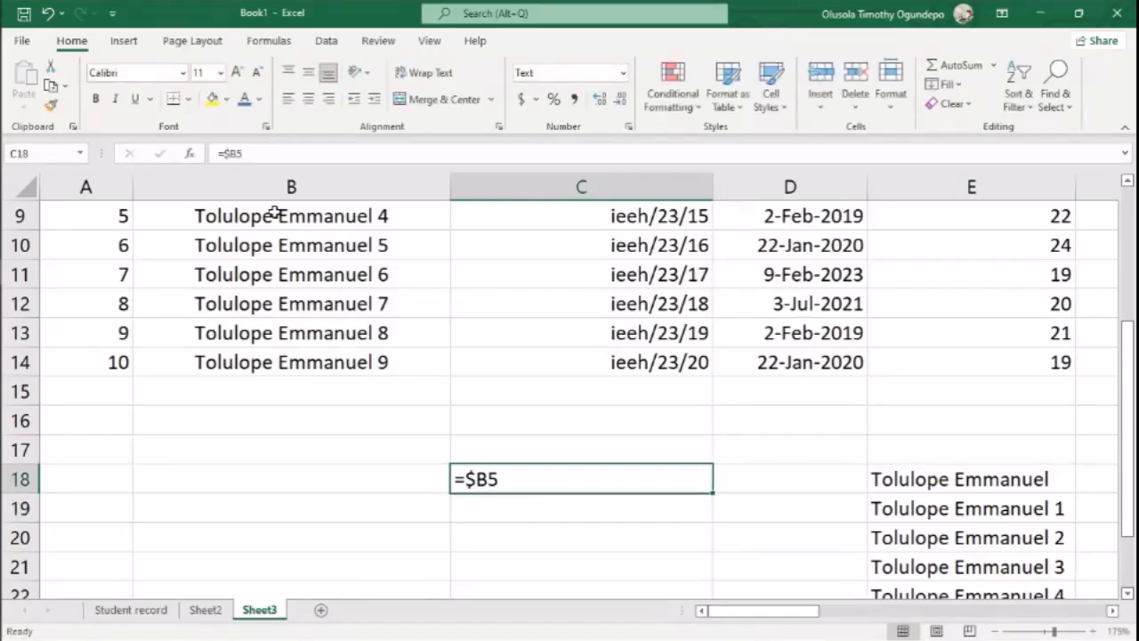
Set C18's number format to General and re-enter =$B5.
left_click(624, 78)
left_click(607, 114)
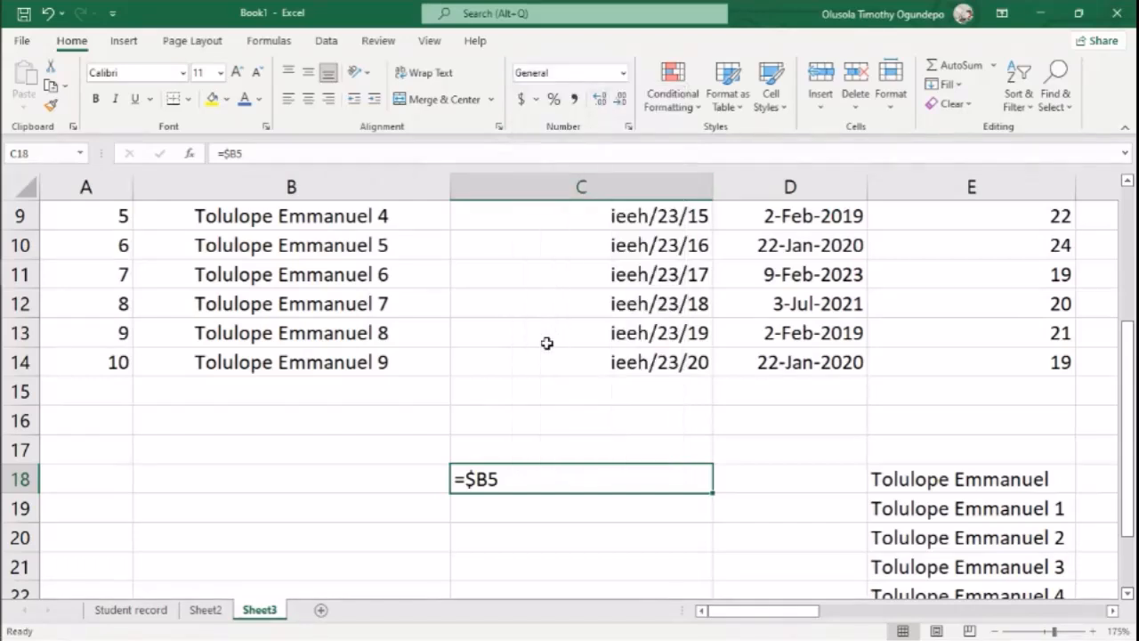
double_click(519, 480)
key("Home")
key("Delete")
key("Delete")
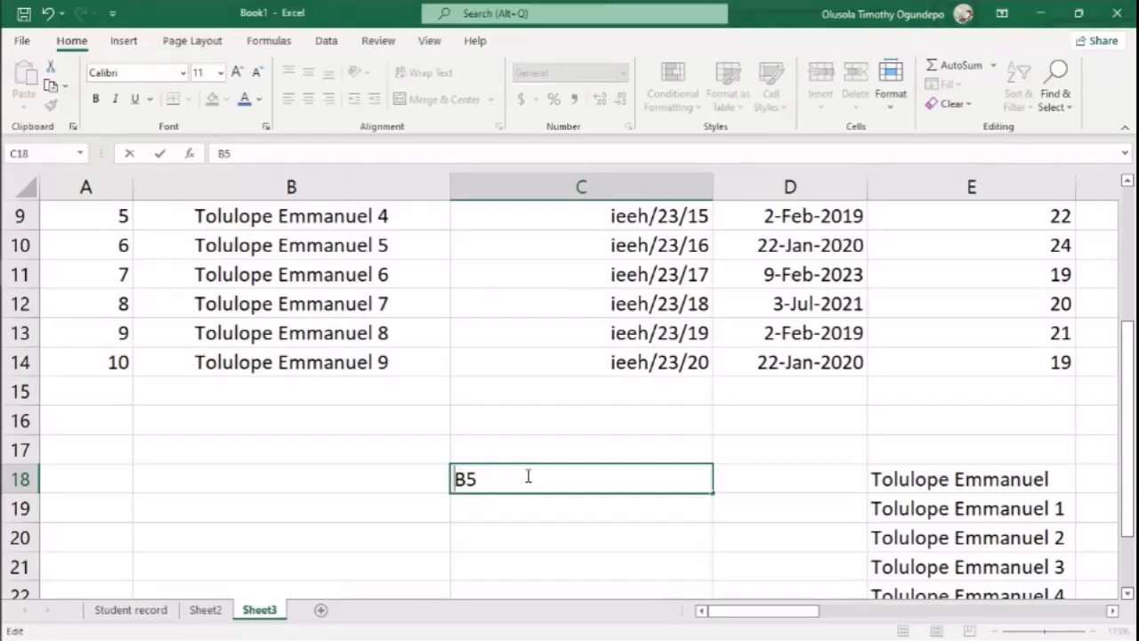
type("=")
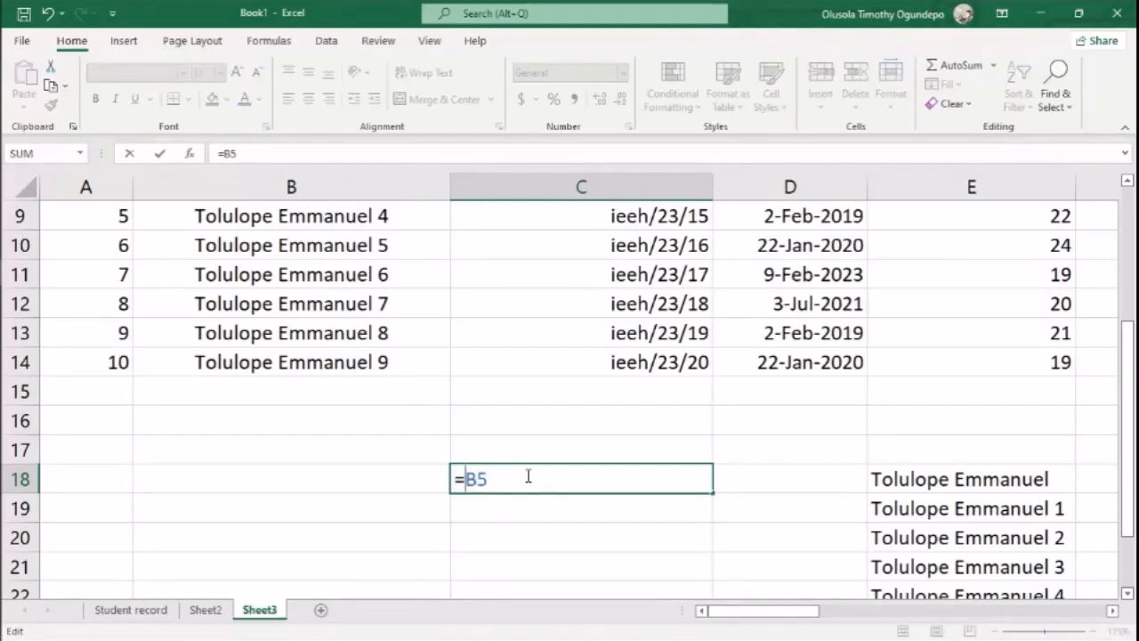
type("$")
key("Return")
left_click(524, 474)
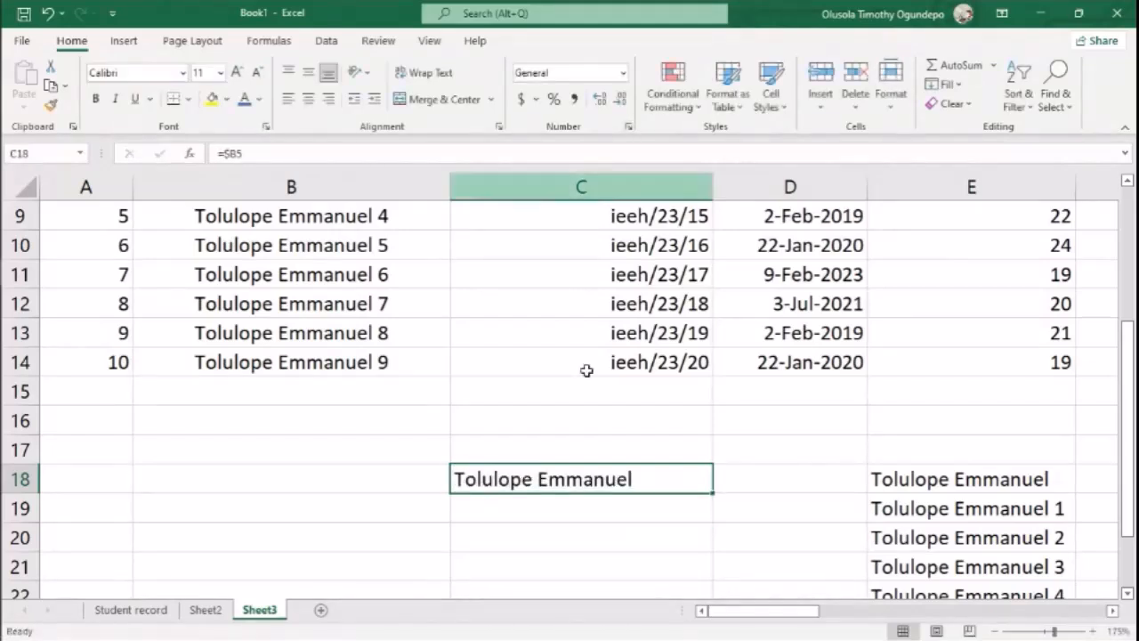
Fill C18's =$B5 formula down to C23.
left_click(626, 562)
left_click(570, 478)
scroll(730, 519, "down", 2)
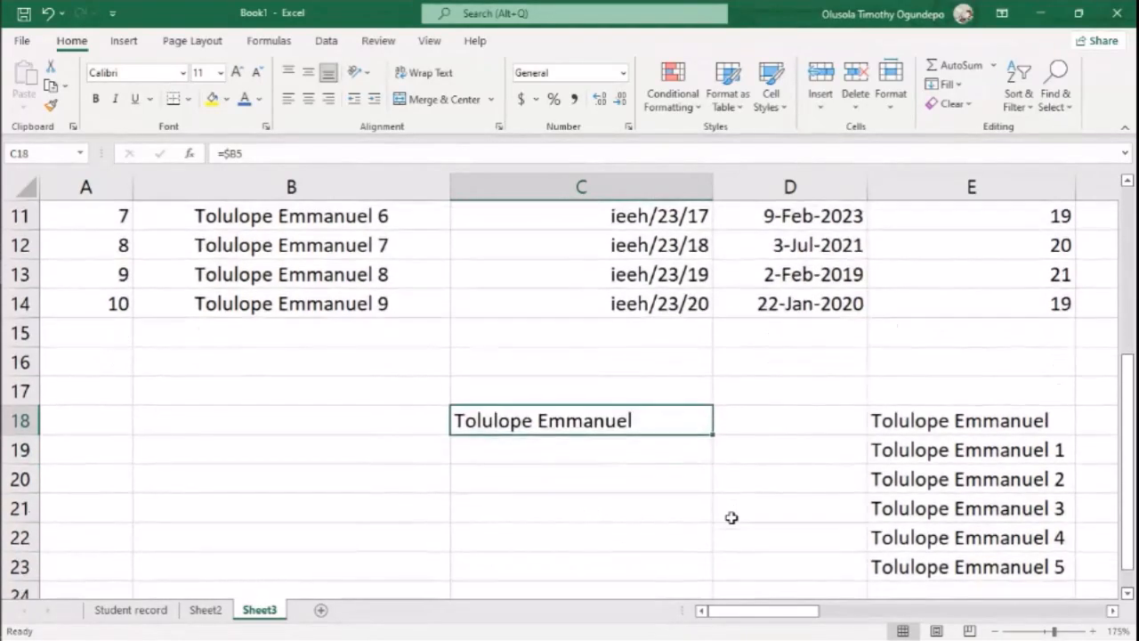
left_click_drag(713, 346, 708, 491)
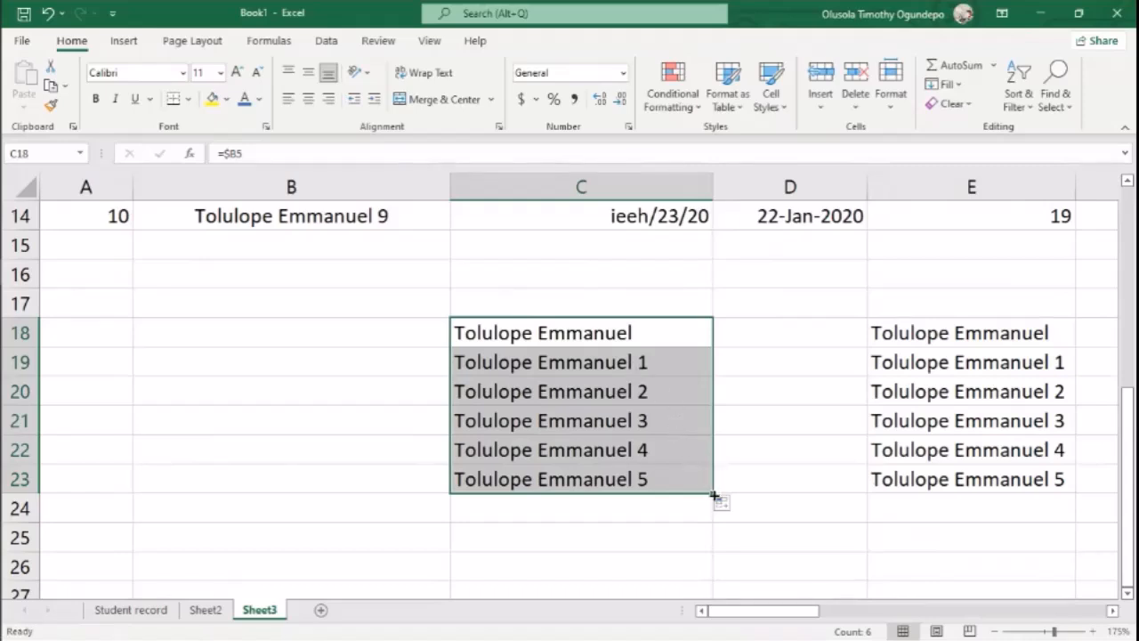
Copy C18:C23 across into column D, AutoFit column D, and select D18:D23.
left_click_drag(713, 494, 474, 490)
left_click_drag(713, 495, 496, 501)
left_click_drag(713, 493, 713, 494)
left_click_drag(729, 494, 846, 493)
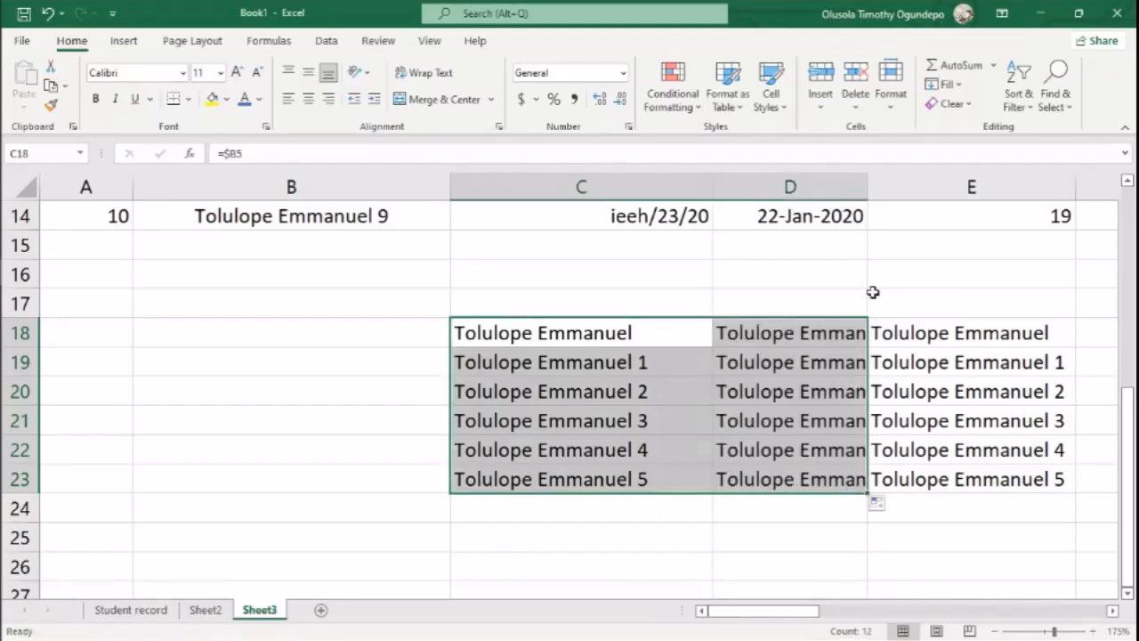
double_click(864, 186)
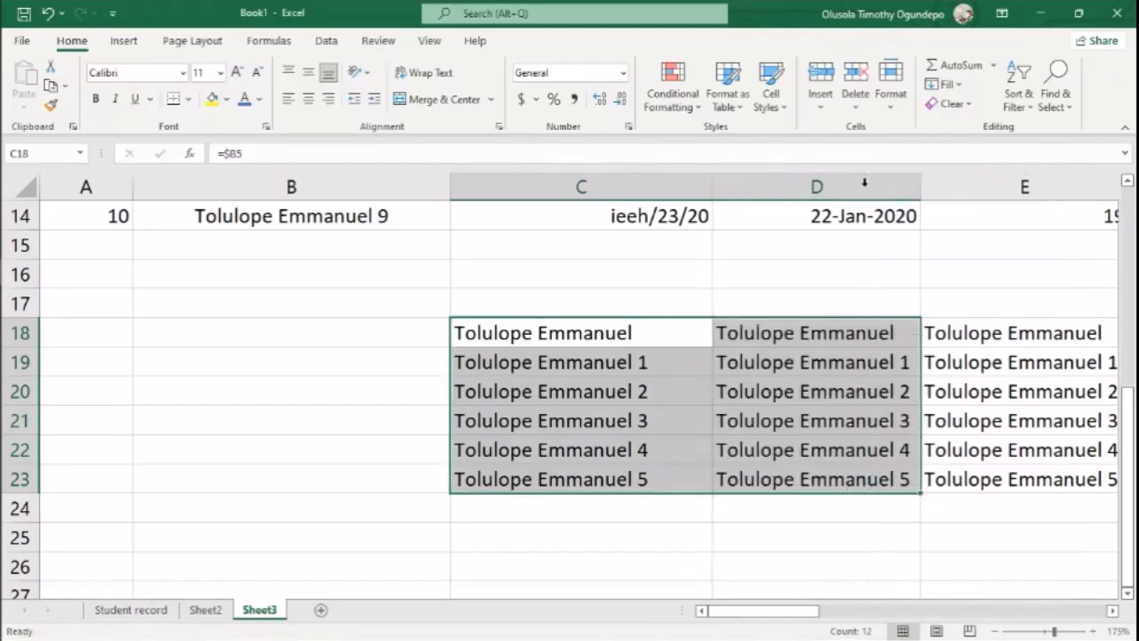
scroll(863, 419, "up", 2)
scroll(541, 309, "up", 3)
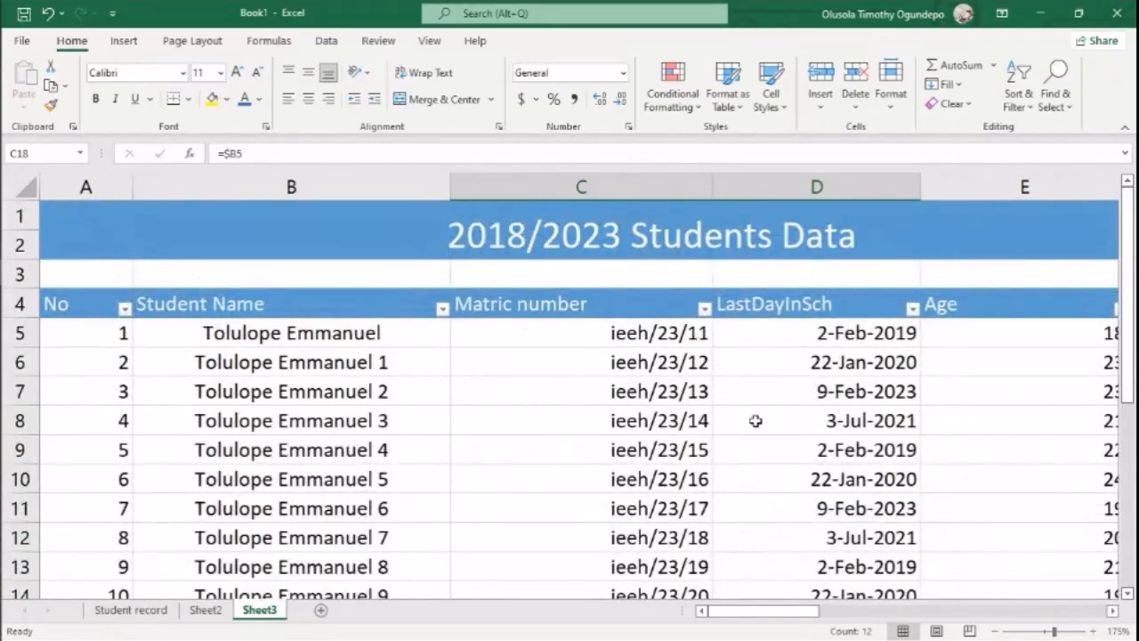
scroll(769, 424, "down", 4)
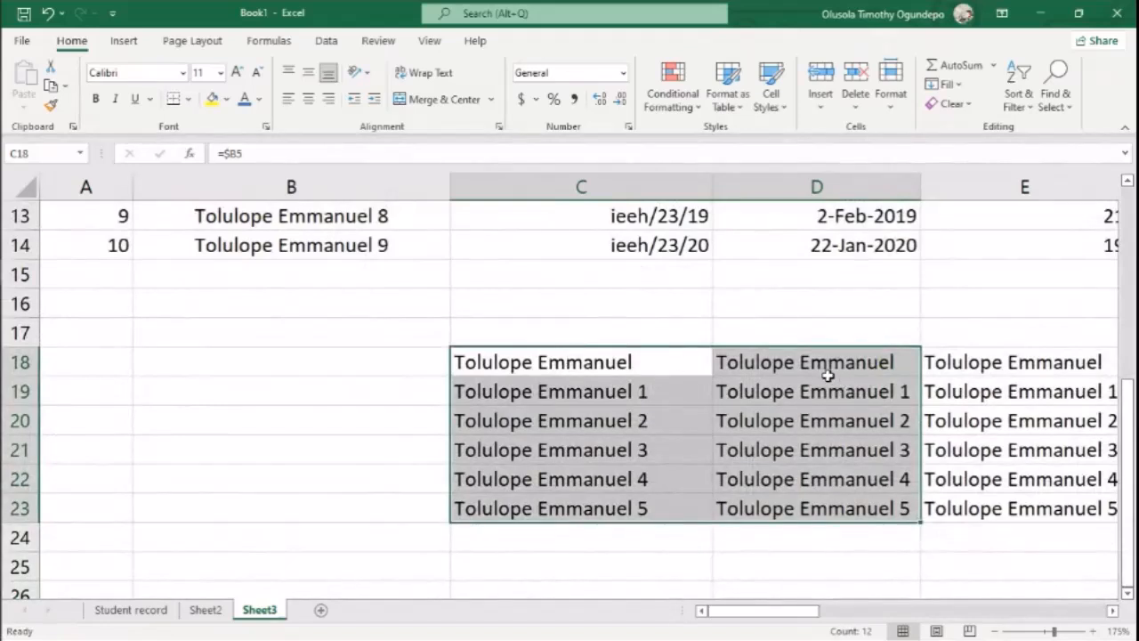
left_click_drag(808, 369, 824, 514)
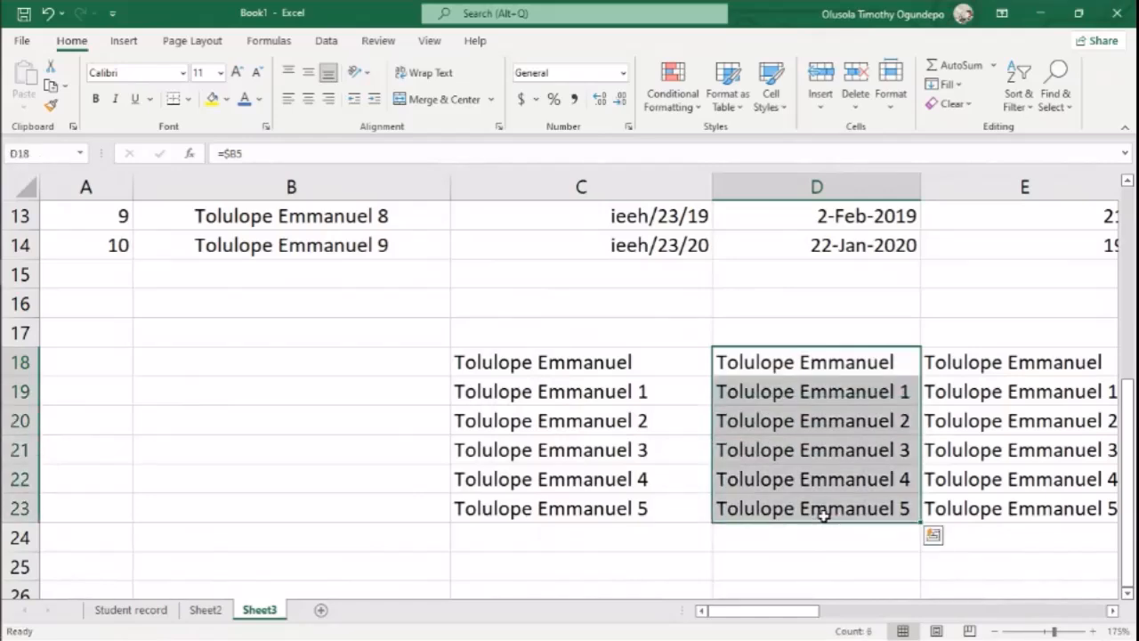
Clear D18:D23 and copy the C18:C23 name formulas into column D again.
key("Delete")
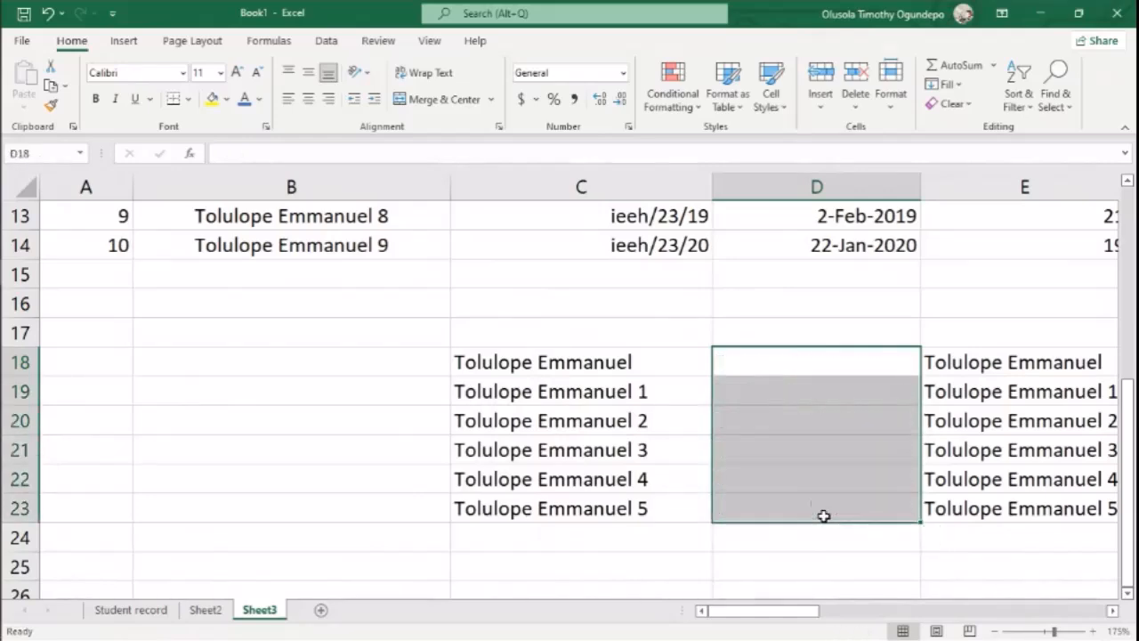
scroll(1016, 440, "right", 5)
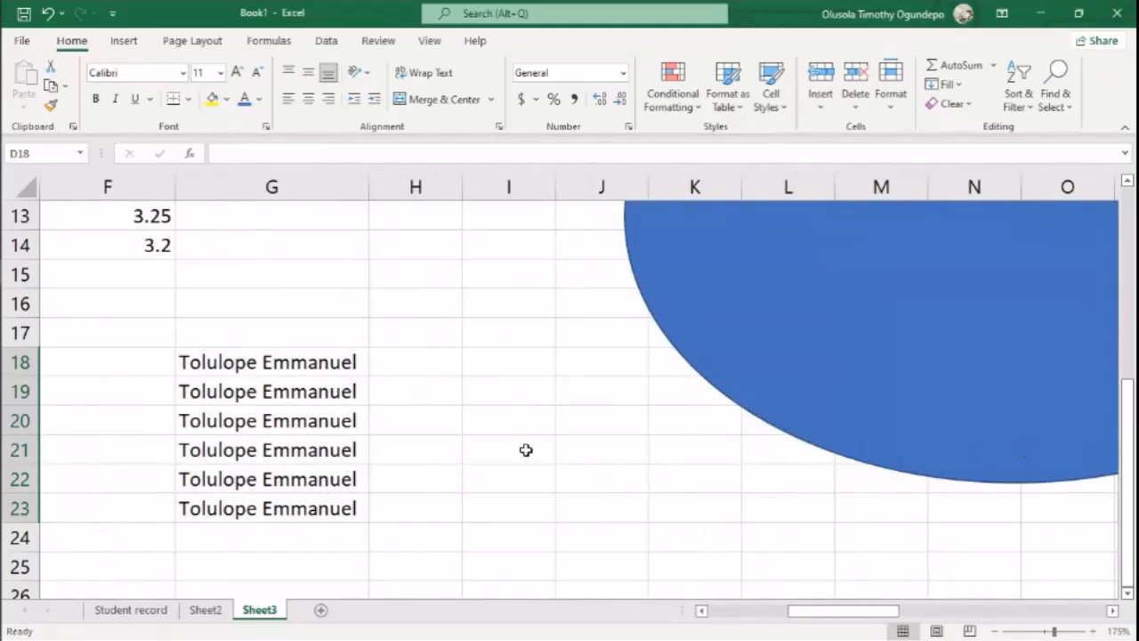
scroll(526, 450, "left", 5)
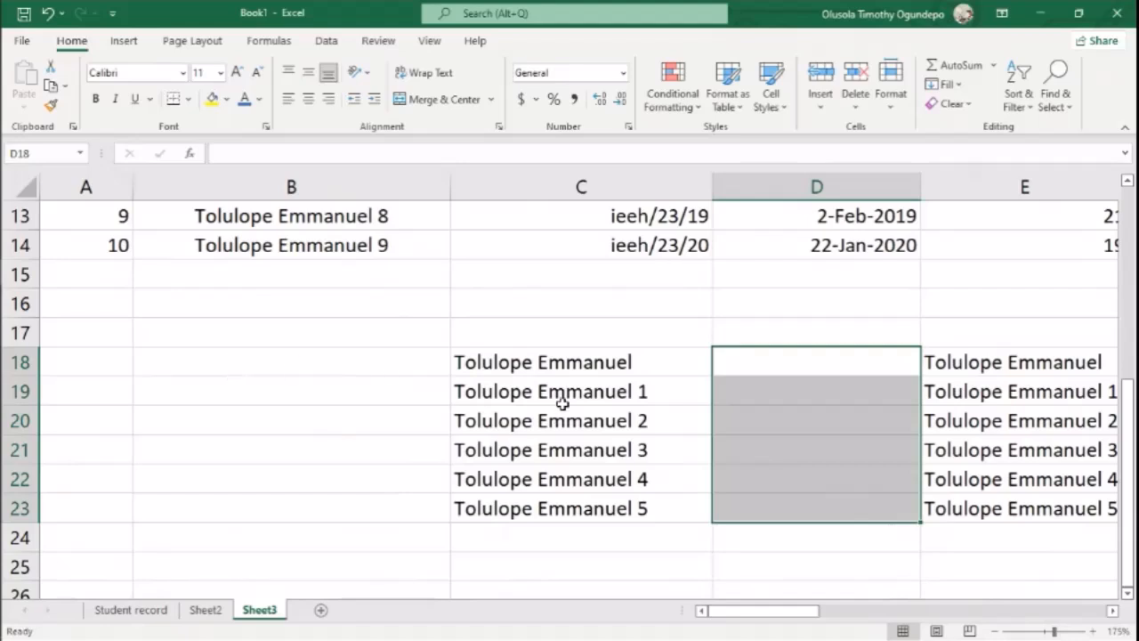
left_click(618, 362)
left_click_drag(618, 362, 592, 515)
left_click_drag(715, 519, 868, 512)
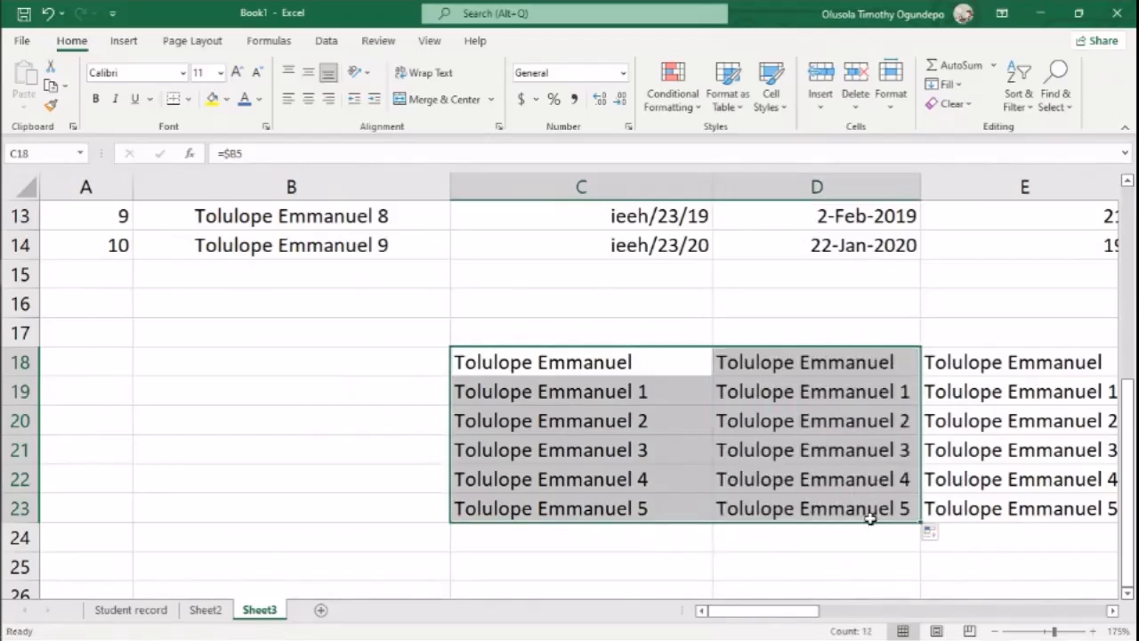
Extend both name columns down to row 29, clear the trailing zeros, and select from B18 across the table.
left_click_drag(923, 521, 922, 548)
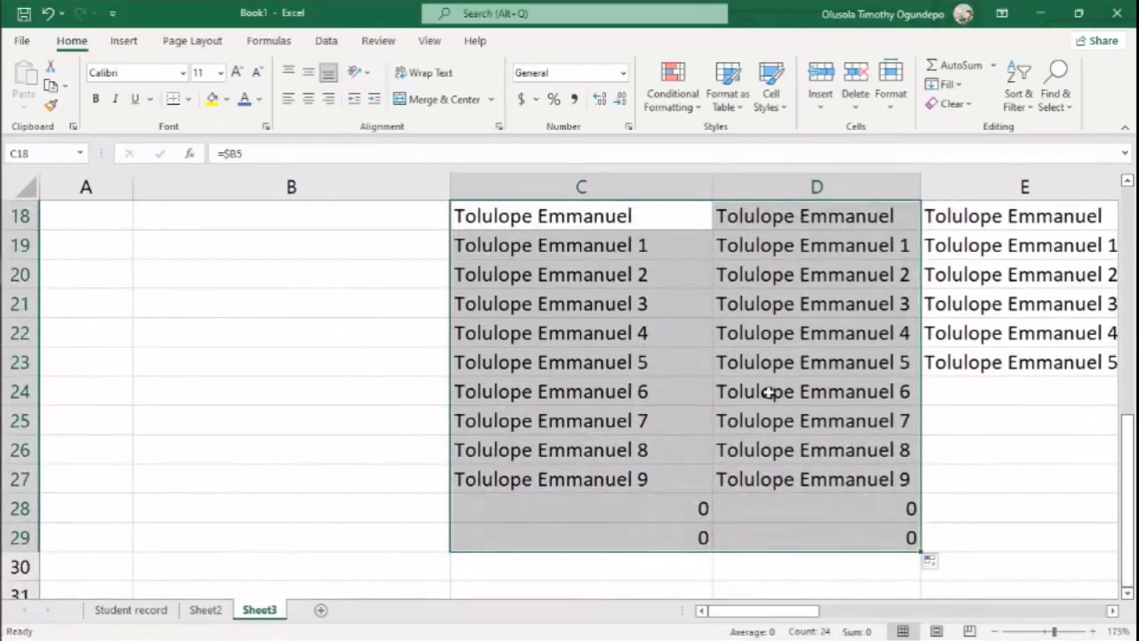
left_click_drag(623, 506, 847, 559)
key("Delete")
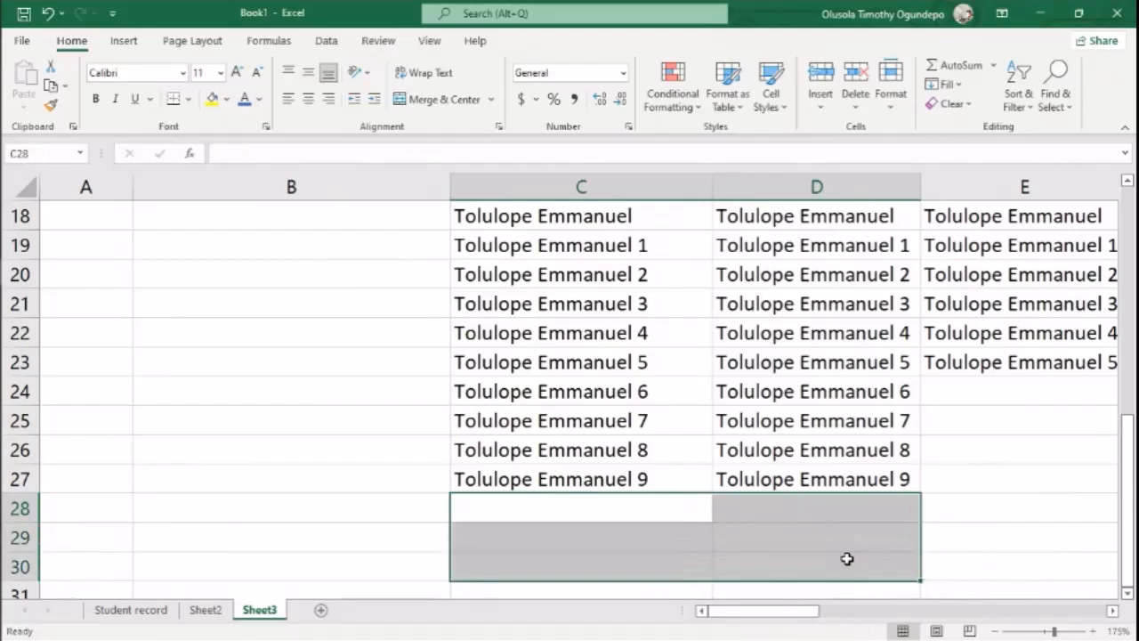
scroll(847, 559, "up", 1)
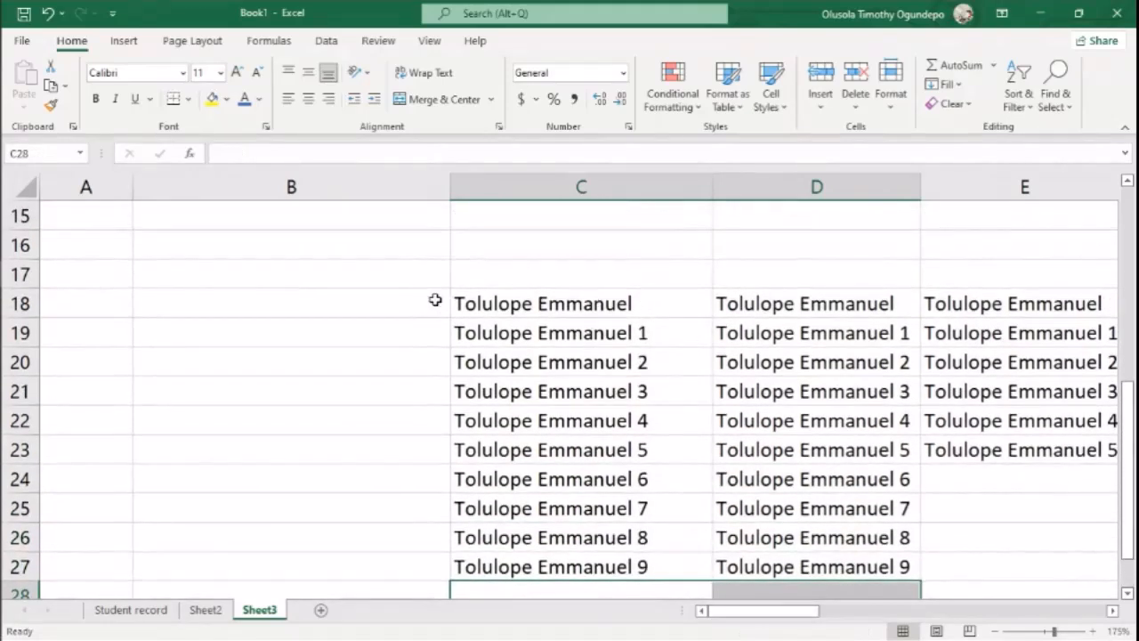
left_click(435, 300)
left_click_drag(436, 300, 1002, 527)
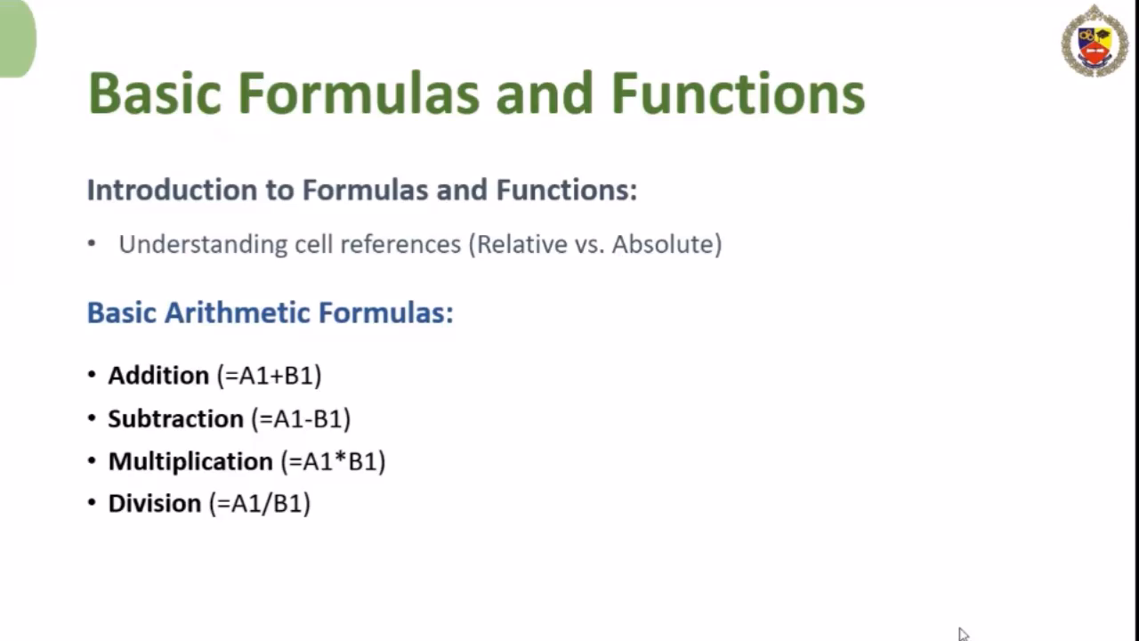
Exit the slide show and return to the Book1 Excel workbook.
key("Escape")
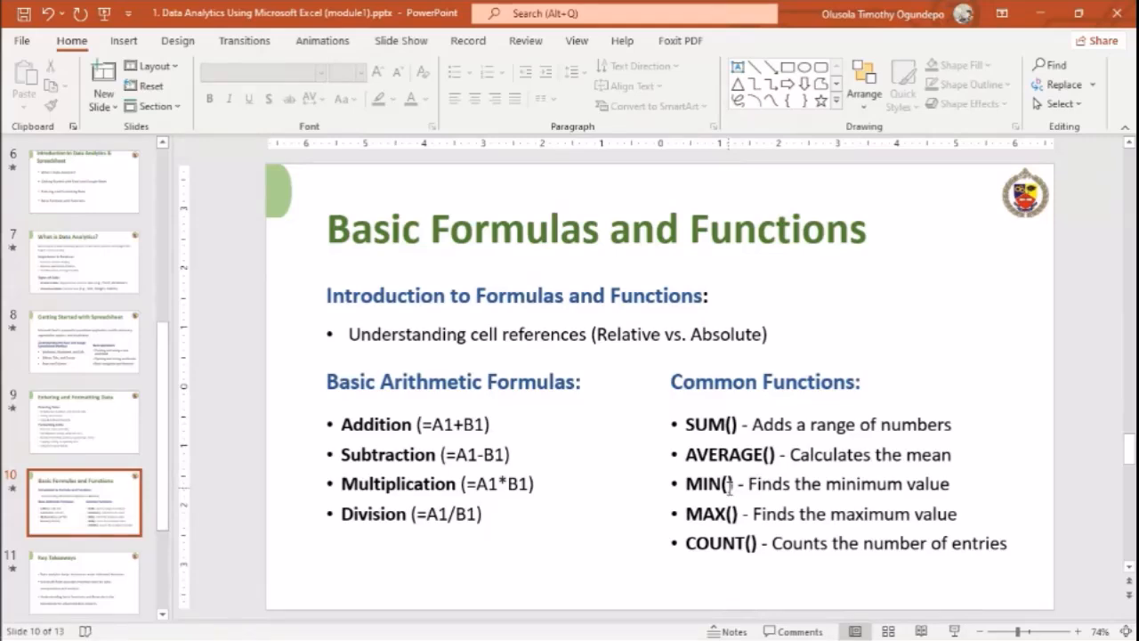
key("alt+Tab")
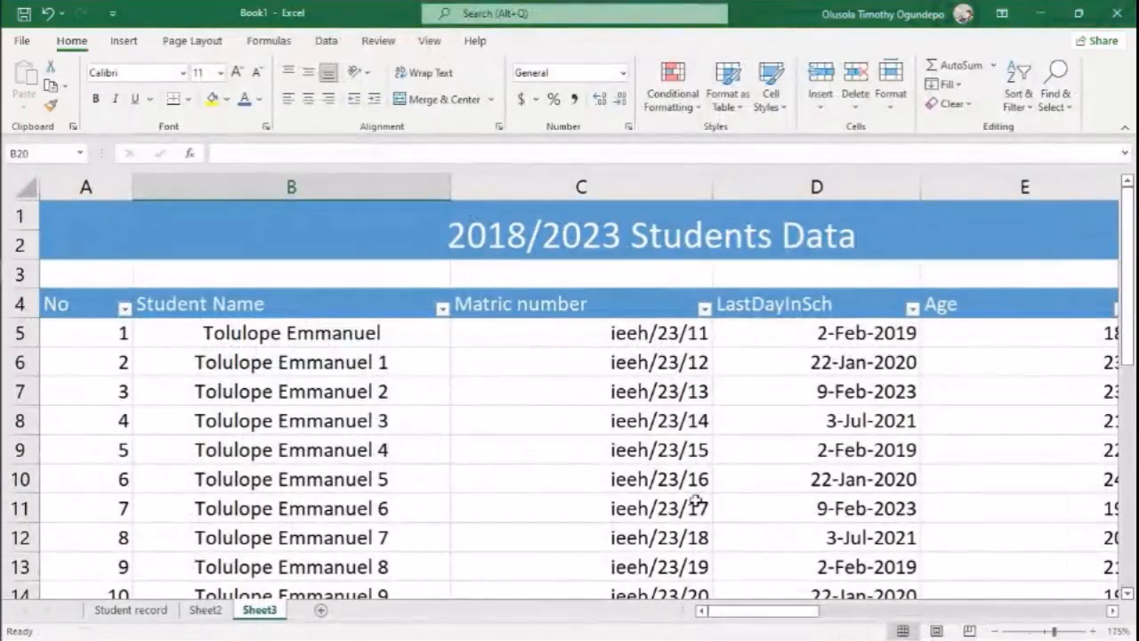
Browse the Age values in column E.
scroll(828, 444, "right", 6)
scroll(828, 443, "left", 3)
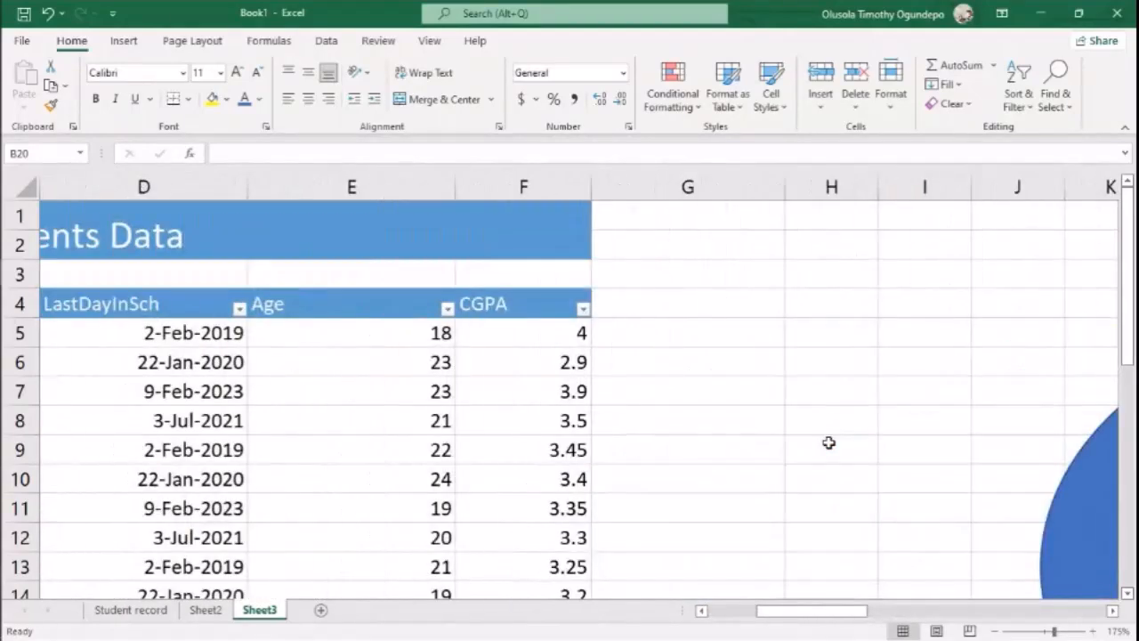
left_click(438, 340)
key("Down")
key("Down")
key("Down")
key("Down")
key("Down")
key("Down")
key("Down")
key("Down")
key("Down")
key("Down")
key("Down")
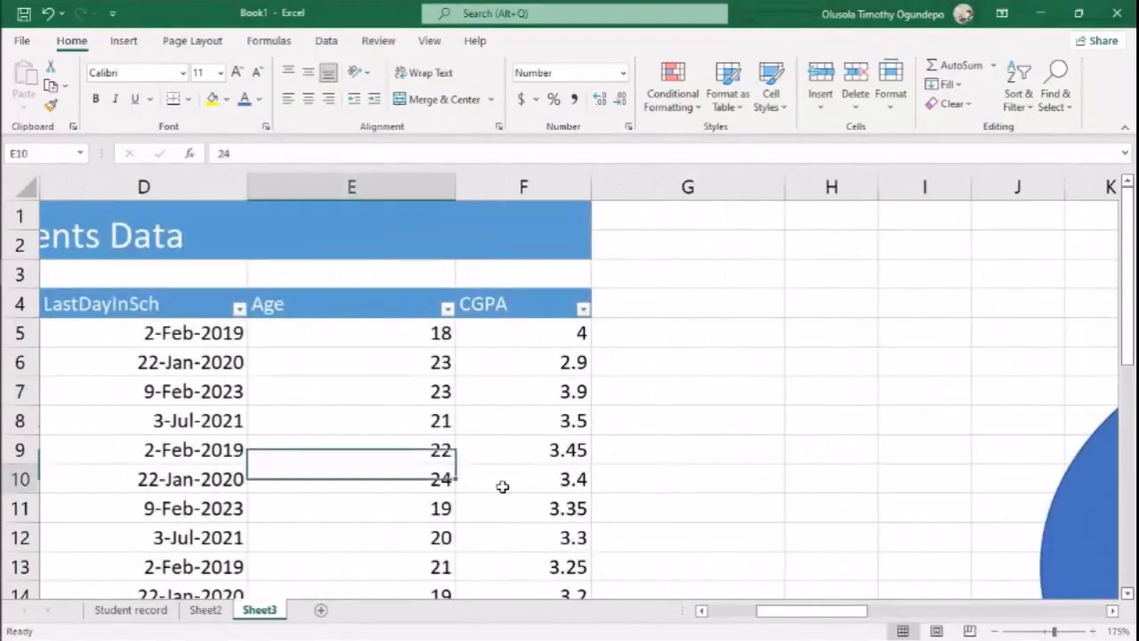
key("Up")
key("Up")
key("Up")
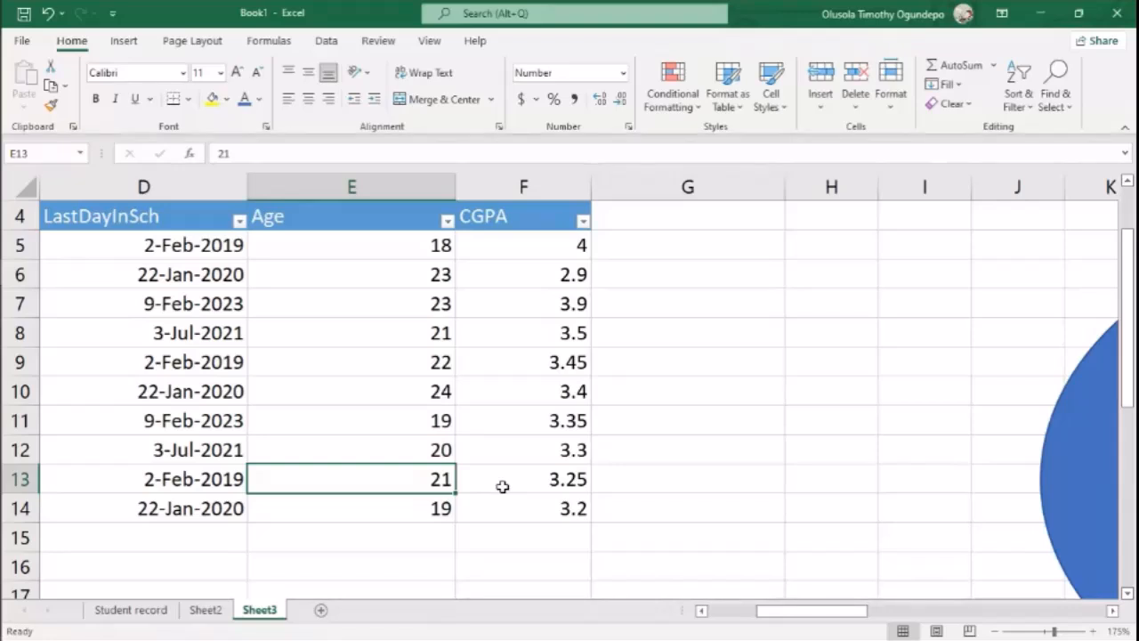
key("Up")
key("Up")
key("Up")
key("Up")
key("Up")
key("Up")
key("Up")
key("Up")
key("Down")
key("Down")
key("Up")
key("Up")
key("Up")
key("Down")
key("Down")
key("Down")
key("Down")
key("Down")
key("Down")
key("Down")
key("Down")
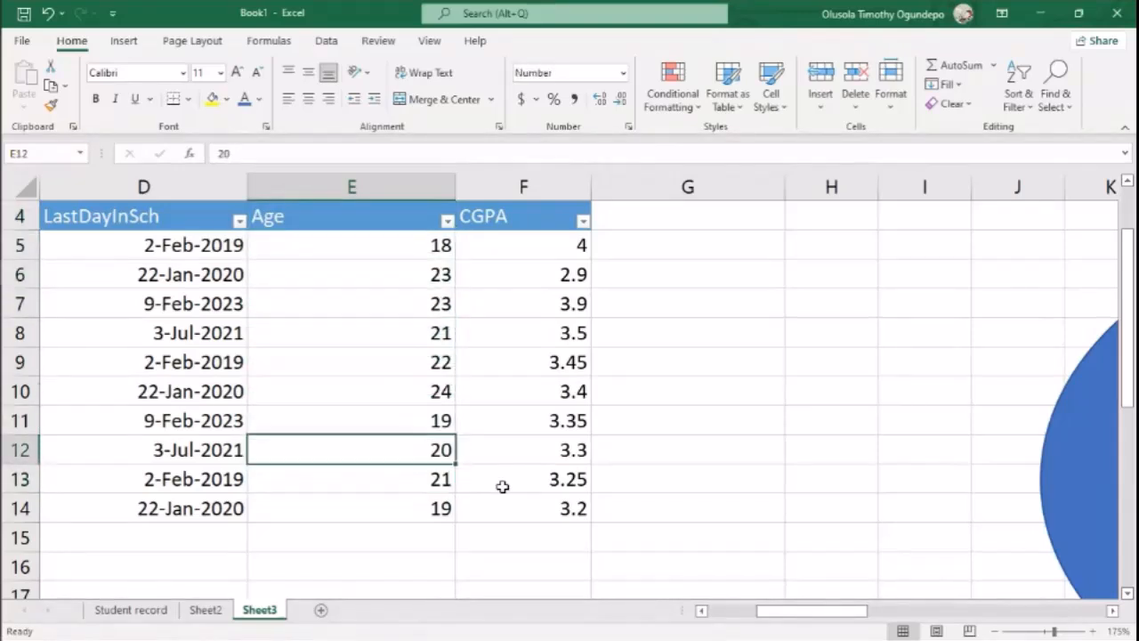
Enter =MIN(E5:E14) in H9 to show the youngest age, 18.
left_click(819, 362)
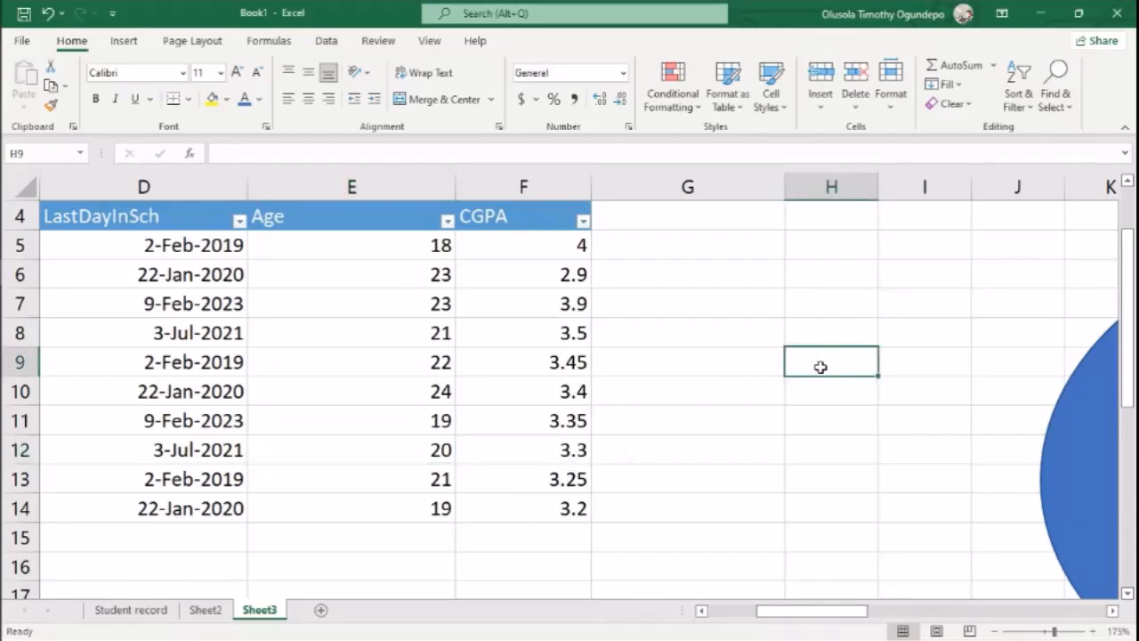
type("=min")
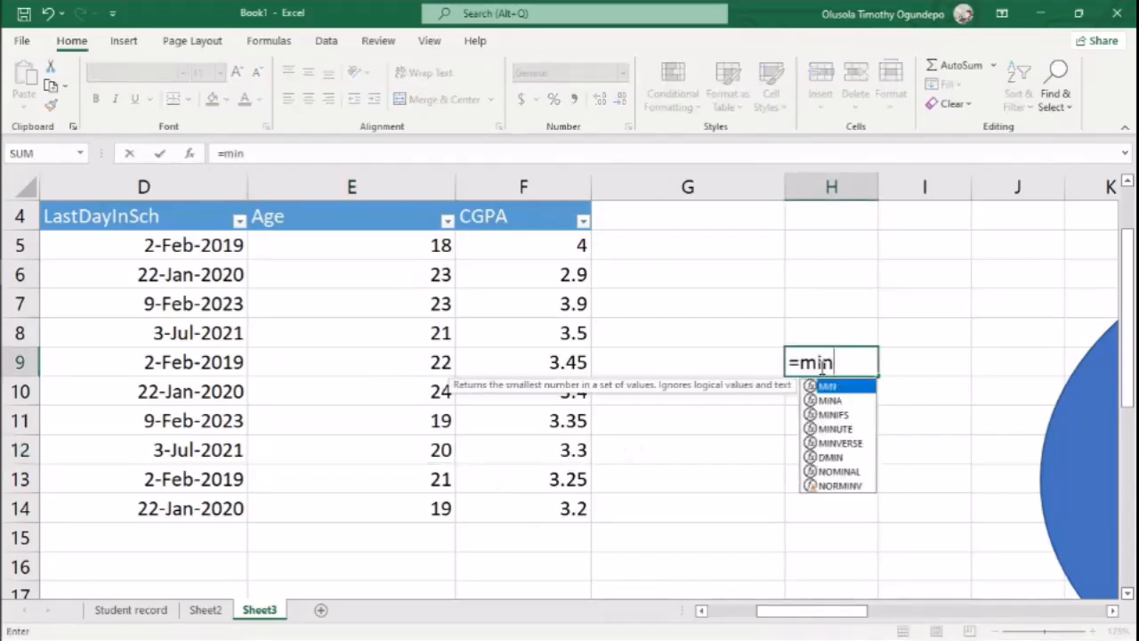
key("Tab")
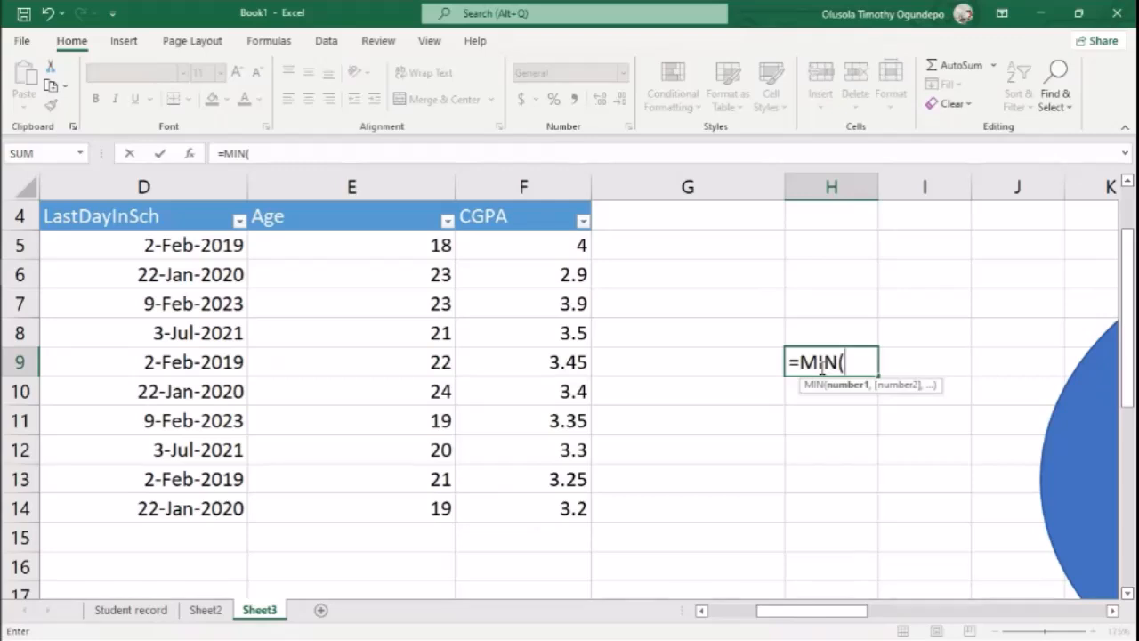
left_click_drag(436, 243, 433, 508)
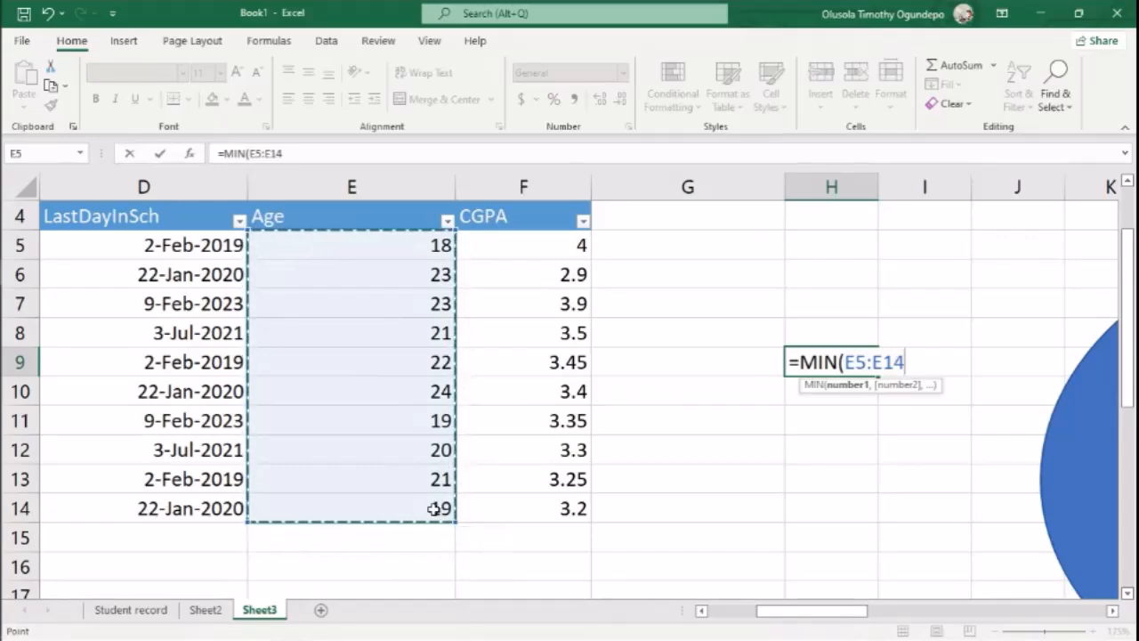
type(")")
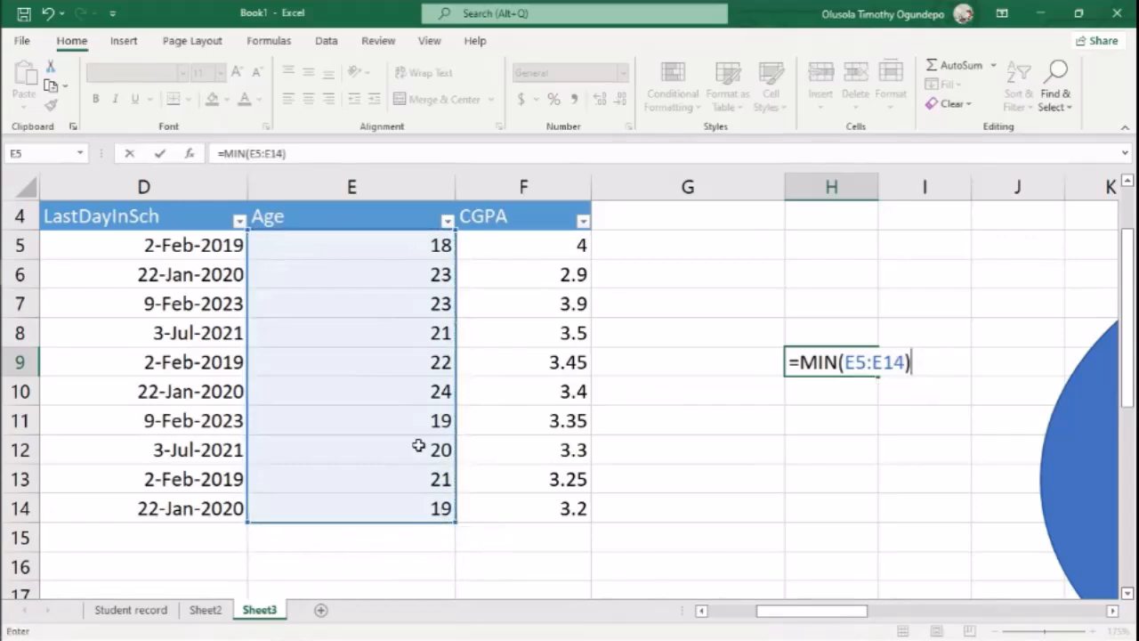
key("Return")
key("Up")
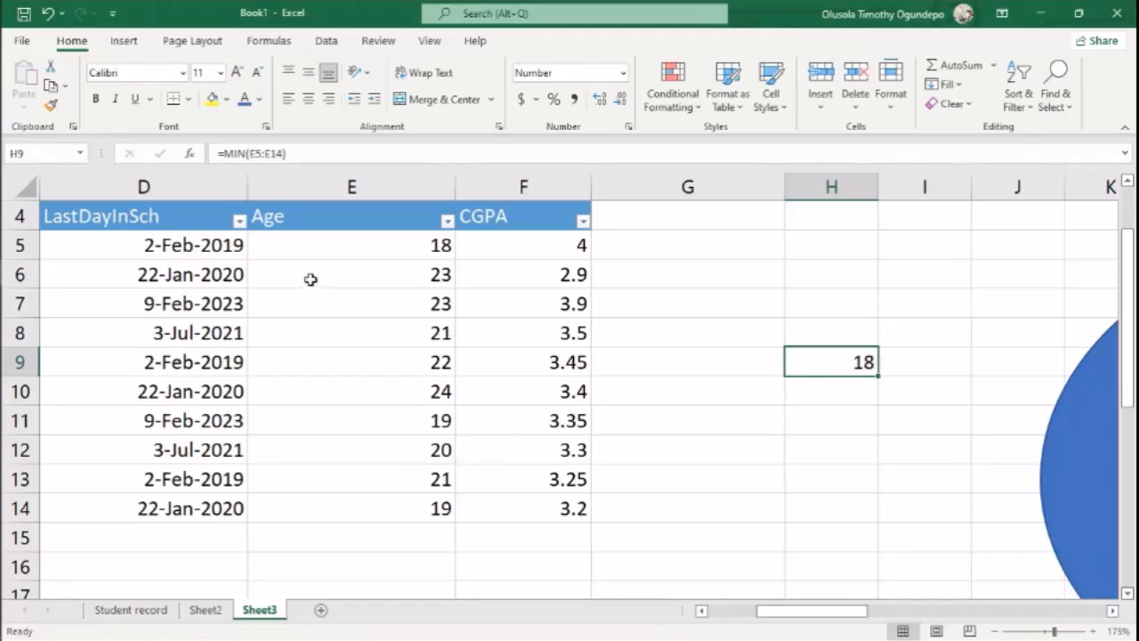
scroll(583, 482, "right", 2)
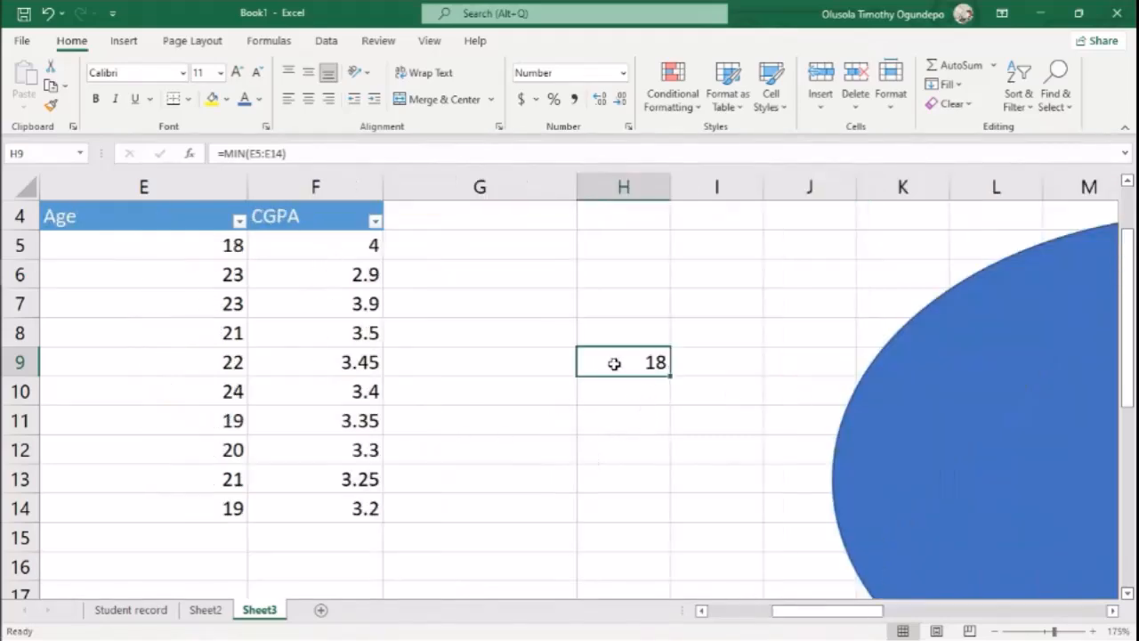
key("alt+Tab")
Present the Basic Formulas and Functions slide full screen, then return to the Excel workbook.
left_click(962, 633)
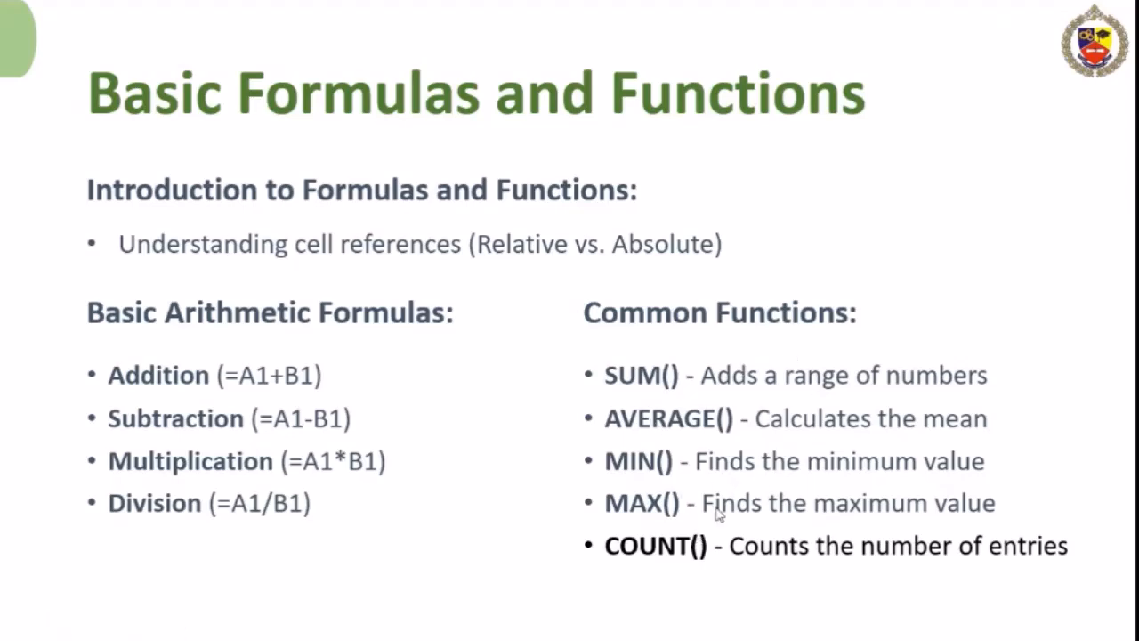
key("alt+Tab")
key("alt+Tab")
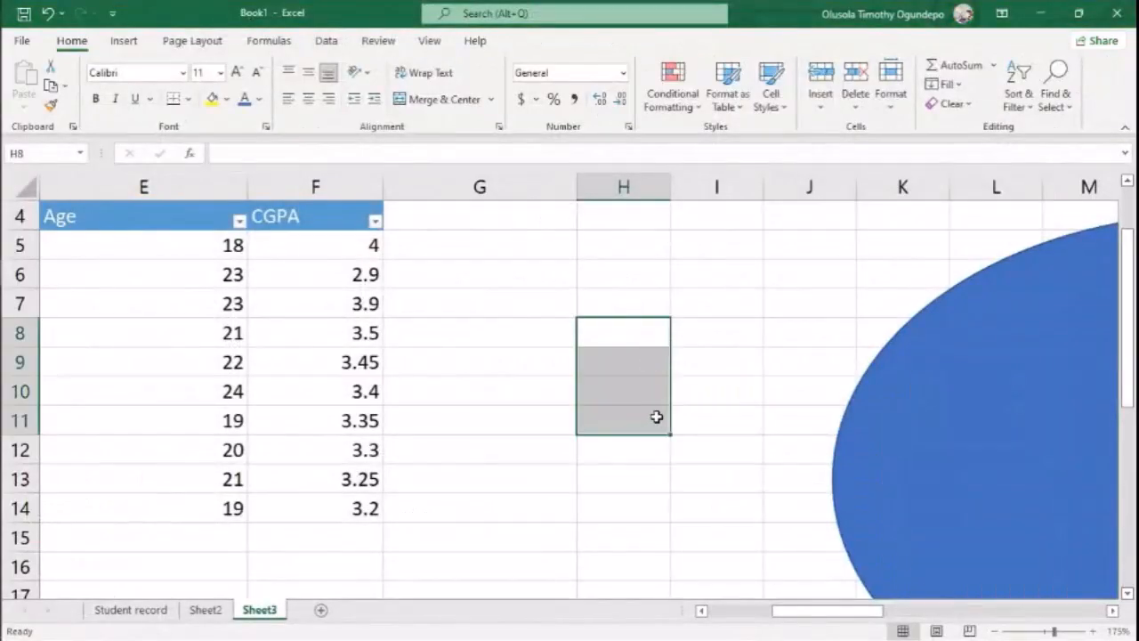
Head cell I4 'Class A' and enter 12, 23 and 212 in I5:I7.
left_click(574, 275)
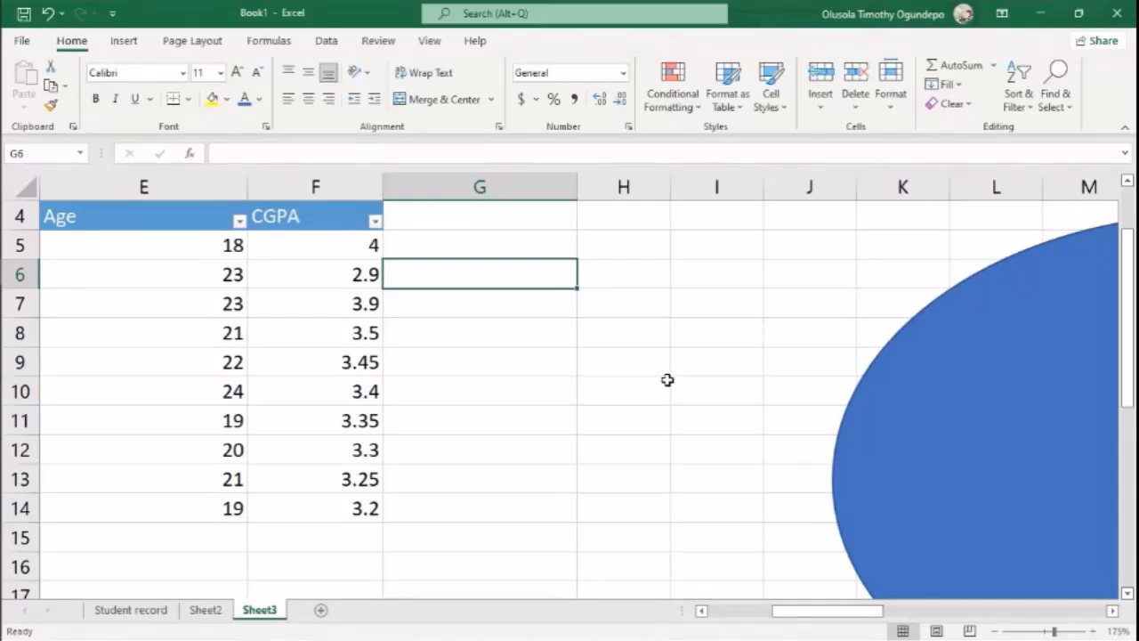
scroll(668, 380, "left", 2)
scroll(668, 380, "down", 1)
scroll(667, 380, "down", 1)
scroll(666, 382, "right", 3)
scroll(587, 356, "up", 3)
scroll(587, 356, "left", 3)
scroll(587, 356, "right", 4)
scroll(587, 356, "left", 2)
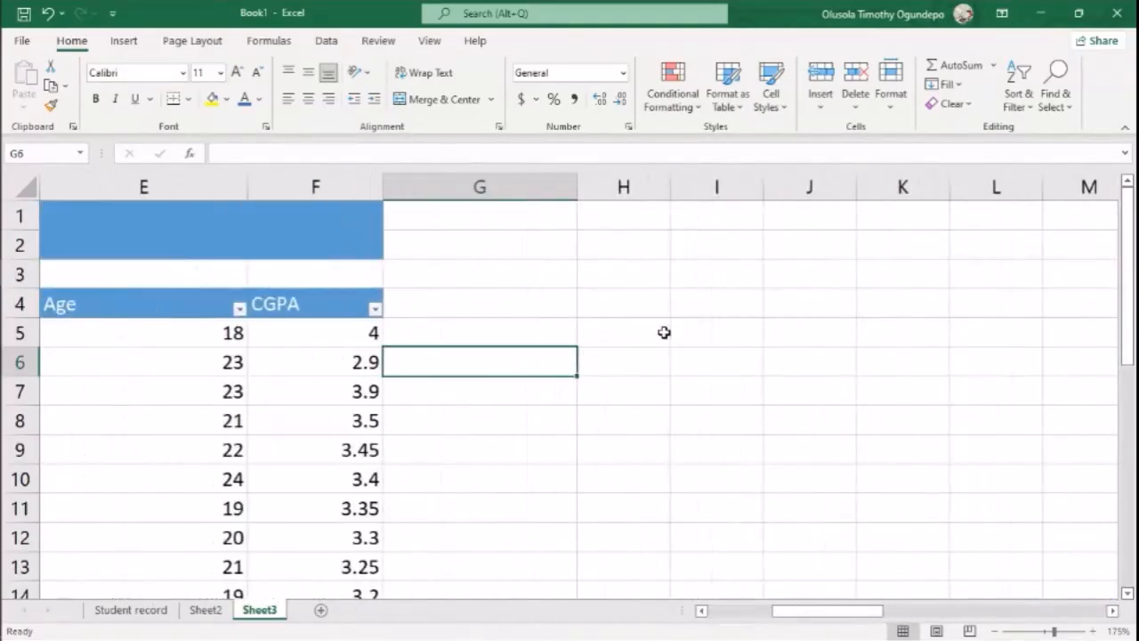
left_click(701, 334)
left_click(706, 304)
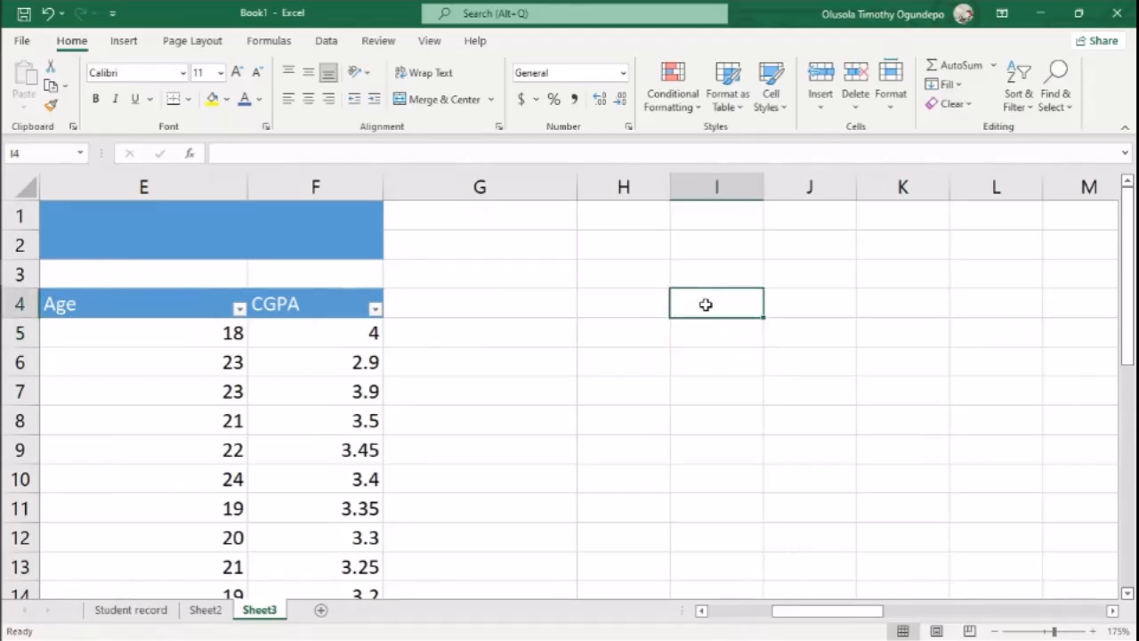
type("Class A")
key("Return")
type("12")
key("Return")
type("23")
key("Return")
type("212")
key("Return")
Extend the Class A values as a series down to I14, ending at 882.333.
key("Up")
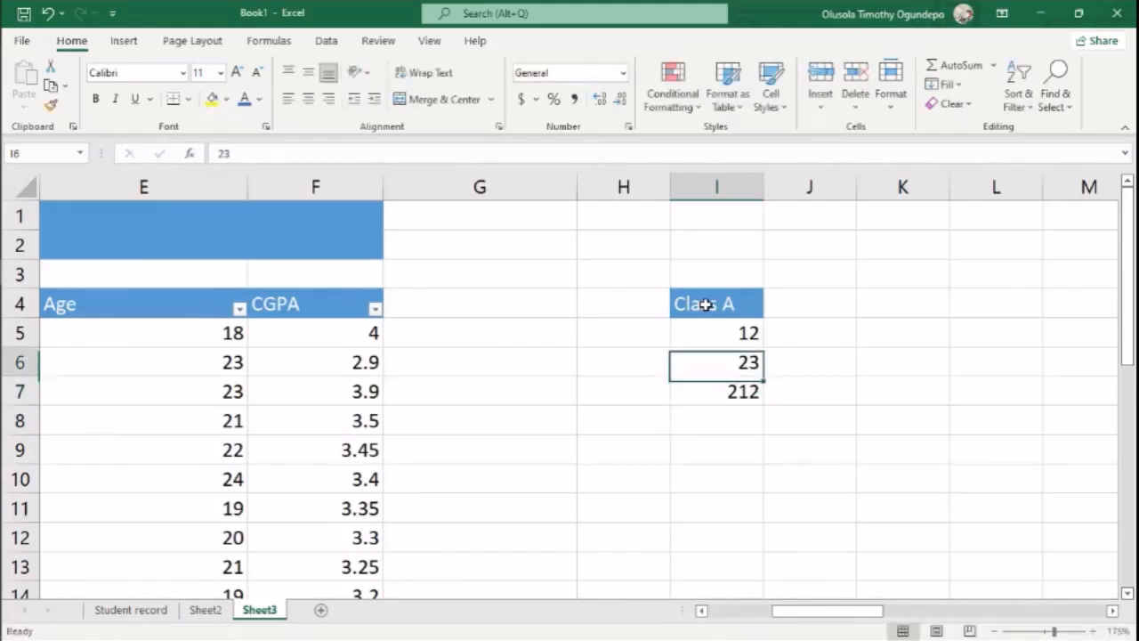
key("Up")
key("Up")
key("shift+Down")
key("shift+Down")
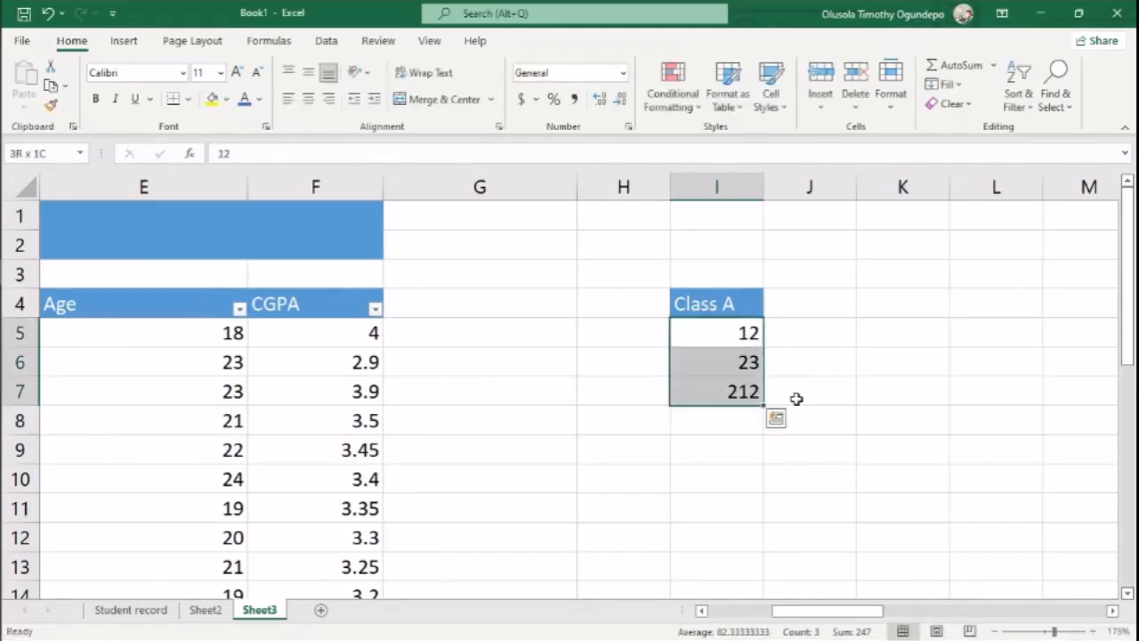
left_click_drag(763, 405, 790, 485)
left_click(844, 337)
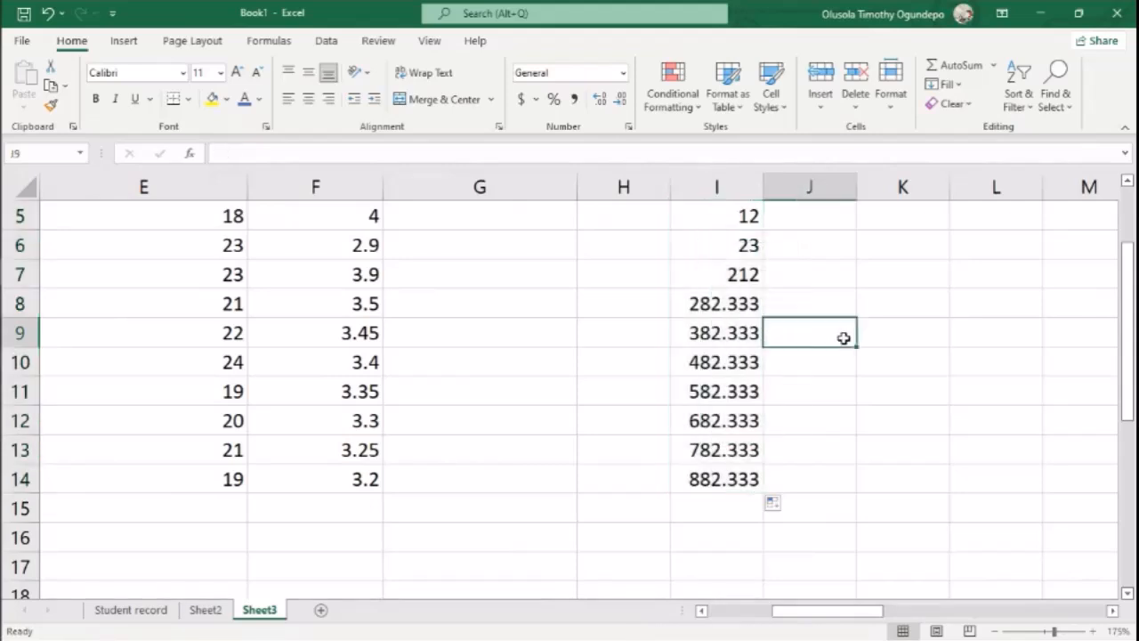
scroll(844, 337, "up", 2)
Head cell J4 'Class B' and enter 11, 21 and 37 in J5:J7.
scroll(842, 339, "right", 1)
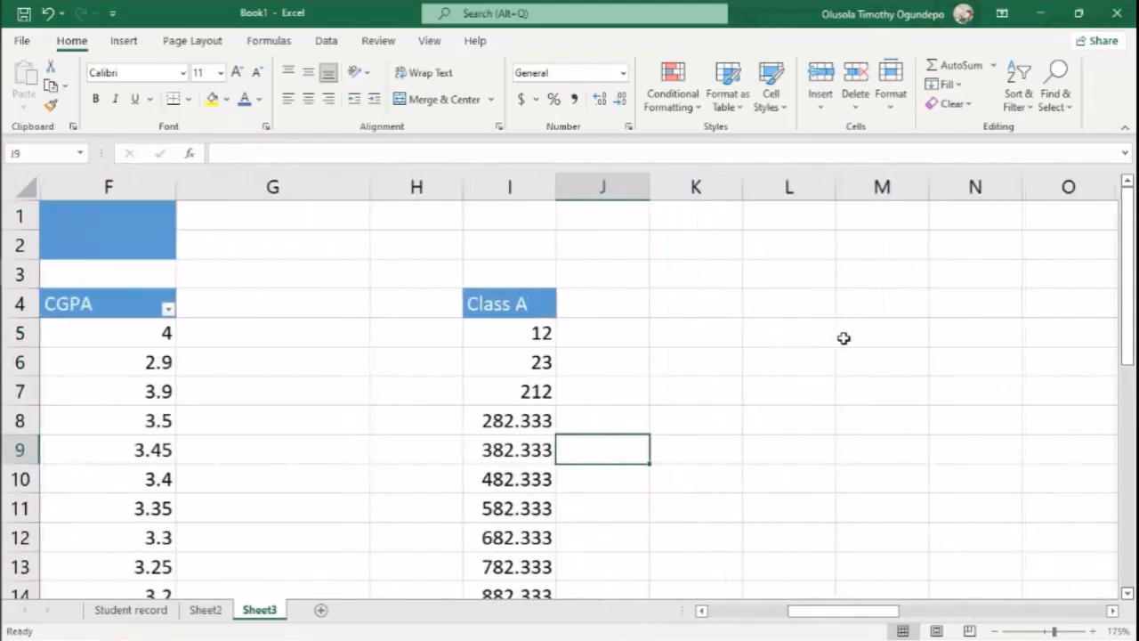
left_click(614, 298)
type("C")
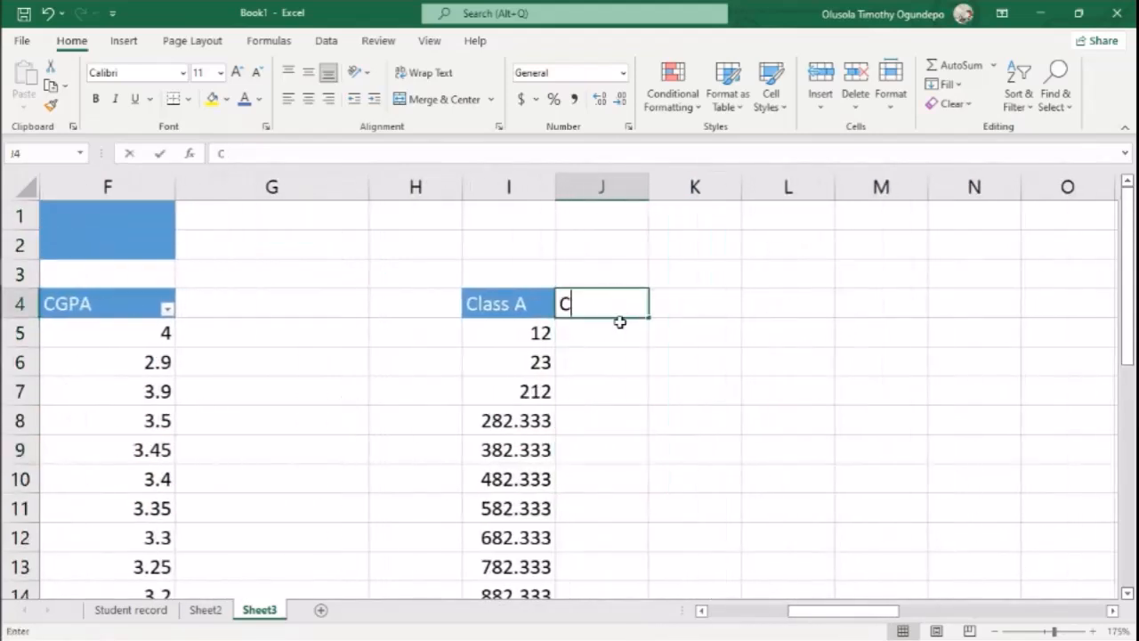
type("lass B")
key("Return")
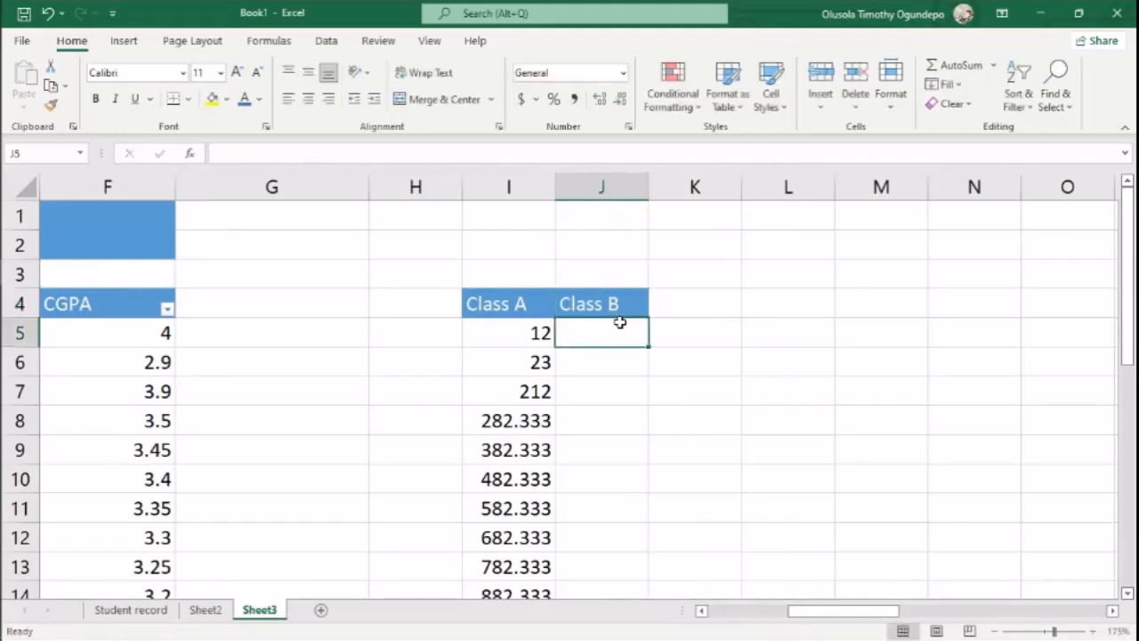
type("11")
key("Return")
type("21")
key("Return")
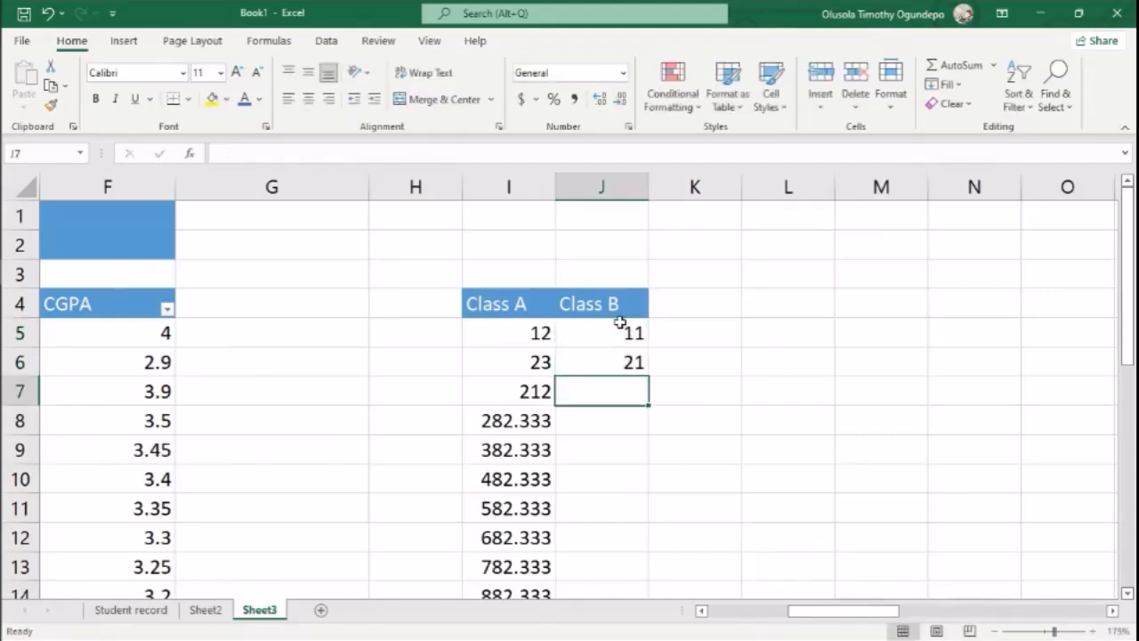
type("37")
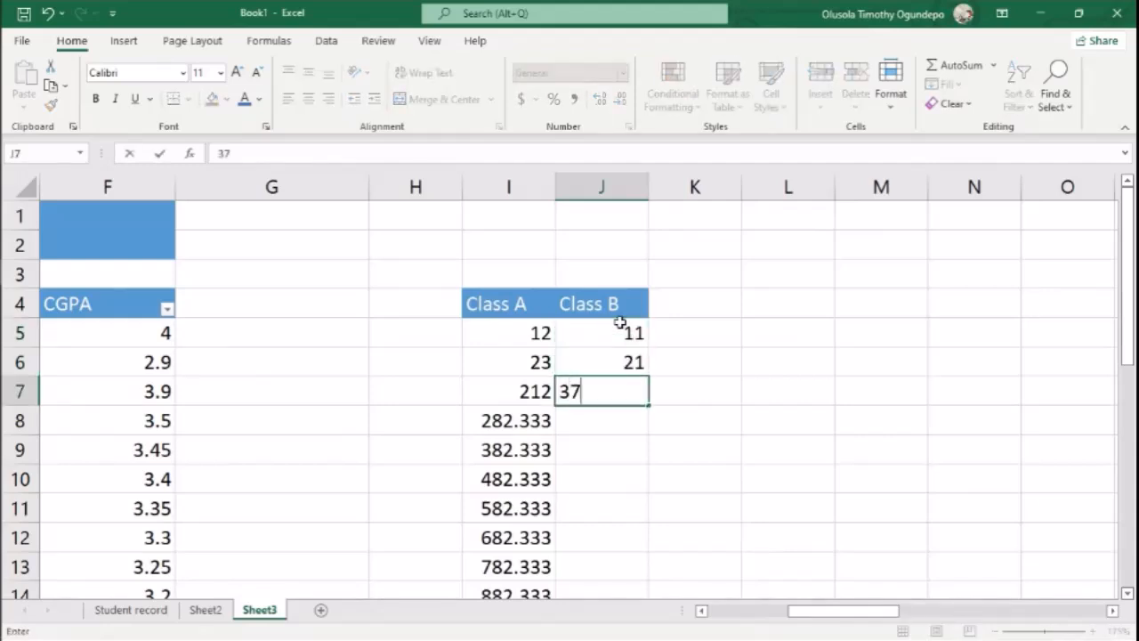
key("Return")
Extend the Class B values as a series down to J14, ending at 127.
key("Up")
key("Up")
key("Up")
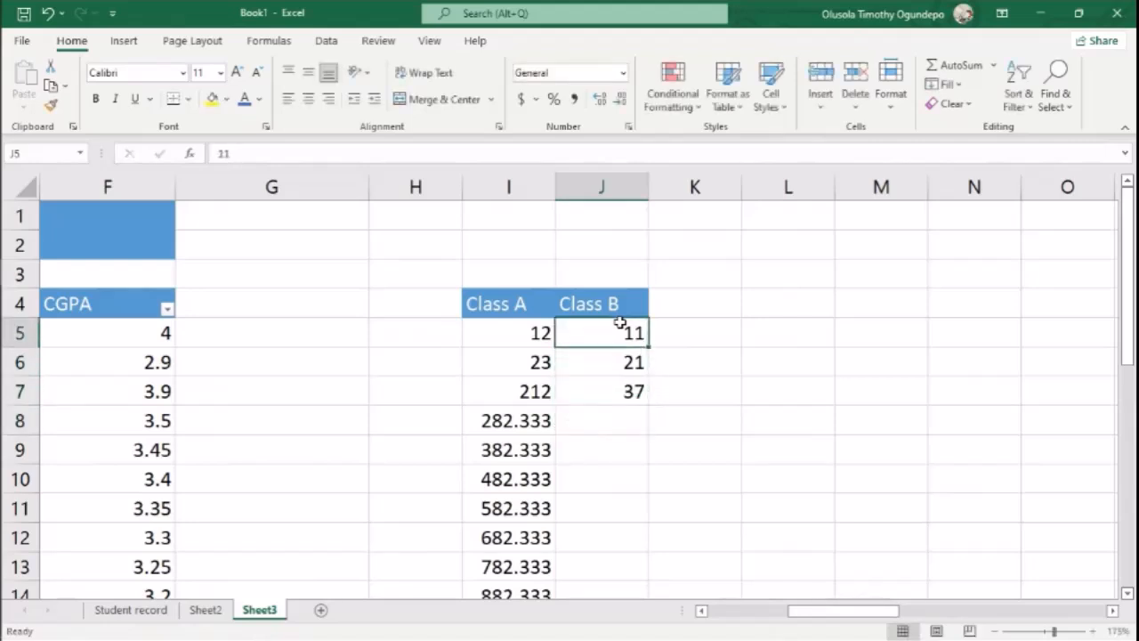
key("shift+Down")
key("shift+Down")
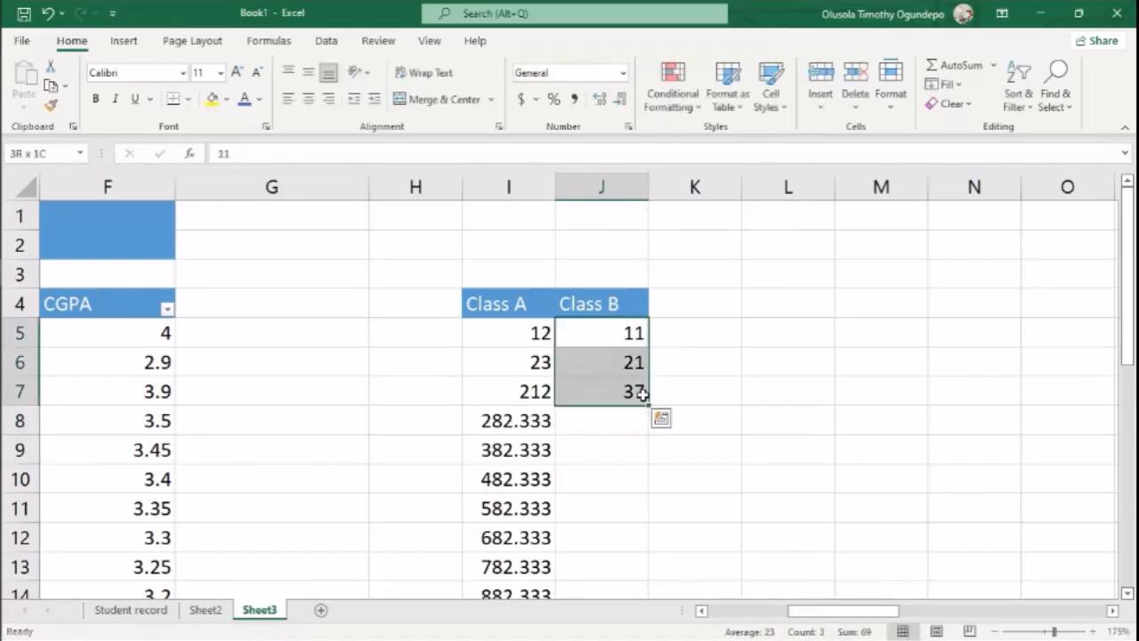
left_click_drag(650, 405, 624, 544)
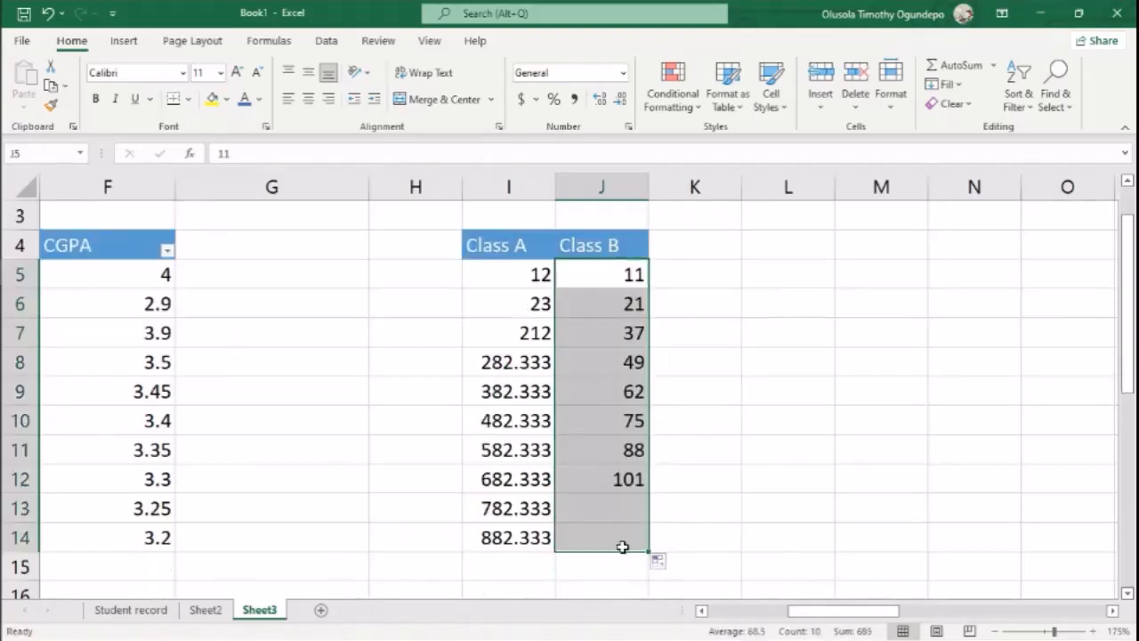
left_click(689, 243)
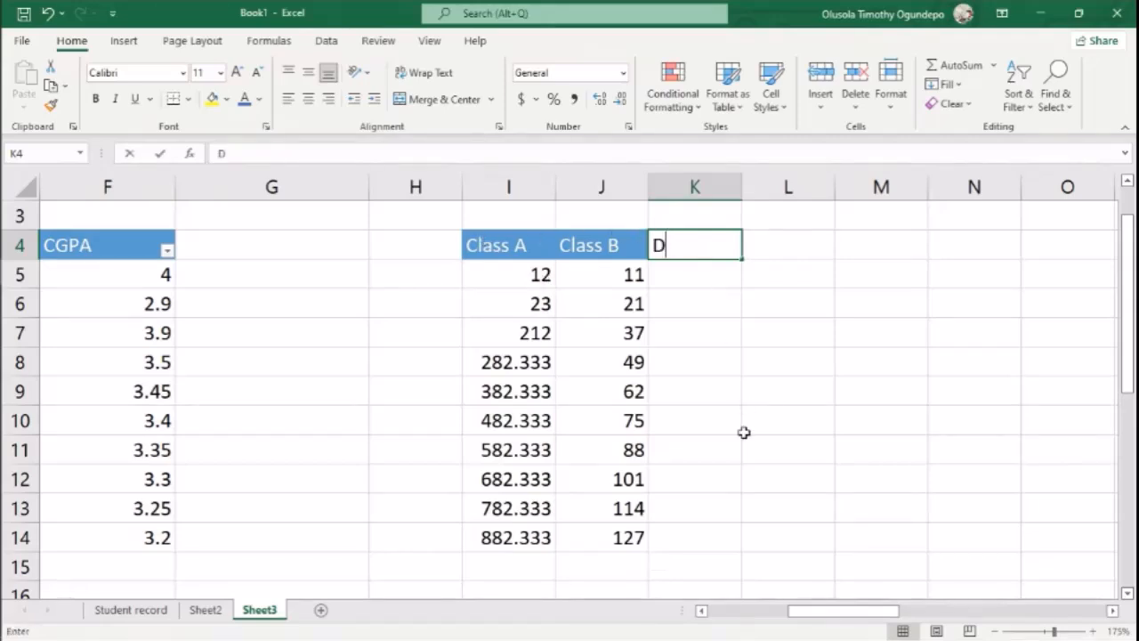
Head K4 'Diff' and fill =I5-J5 down K5:K14, giving 1 through 755.333.
type("Diff")
key("Return")
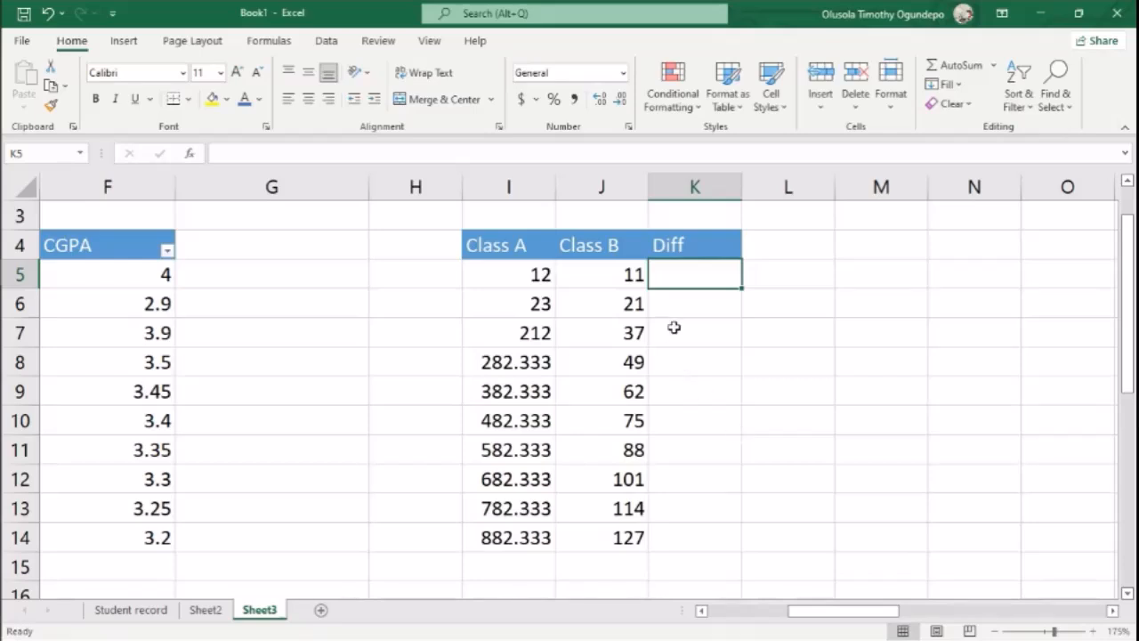
type("=")
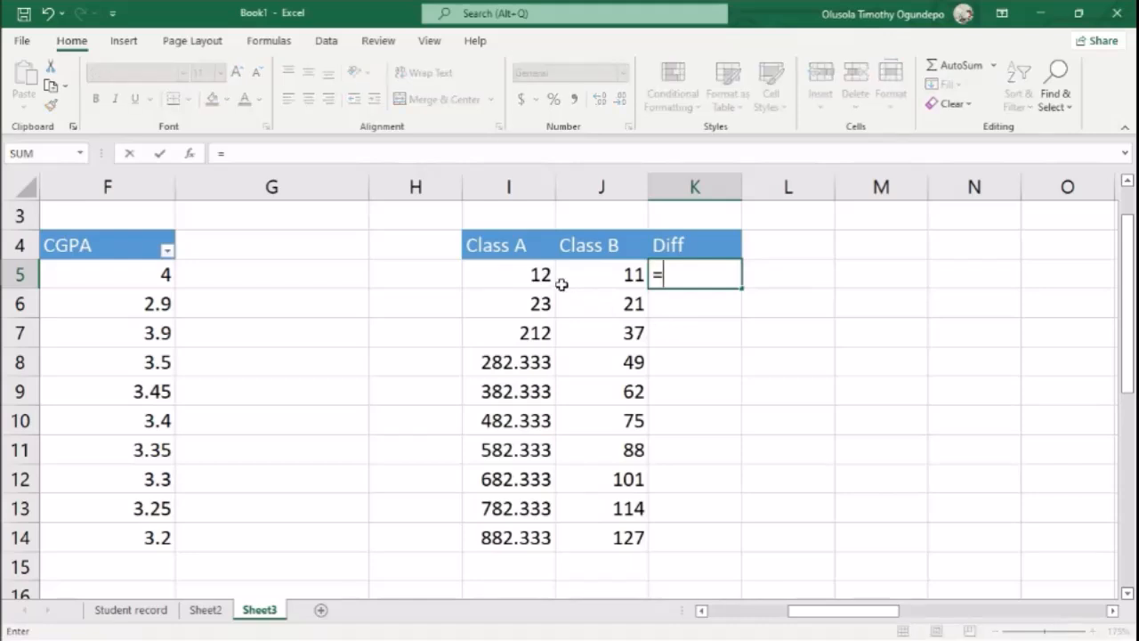
left_click(532, 278)
type("-")
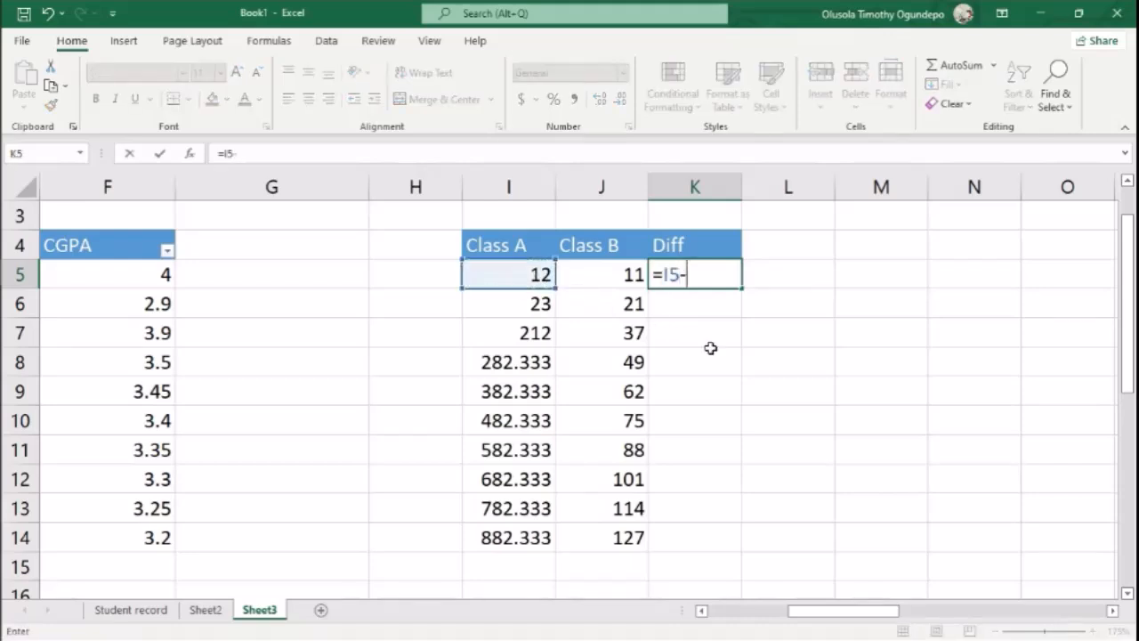
left_click(628, 273)
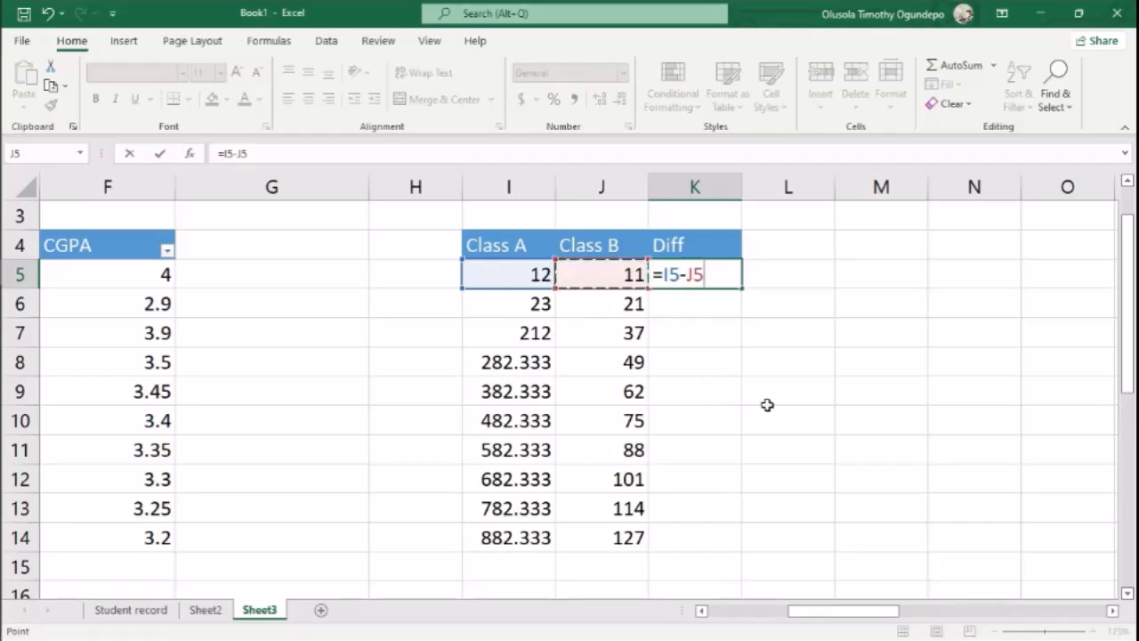
key("Return")
key("Up")
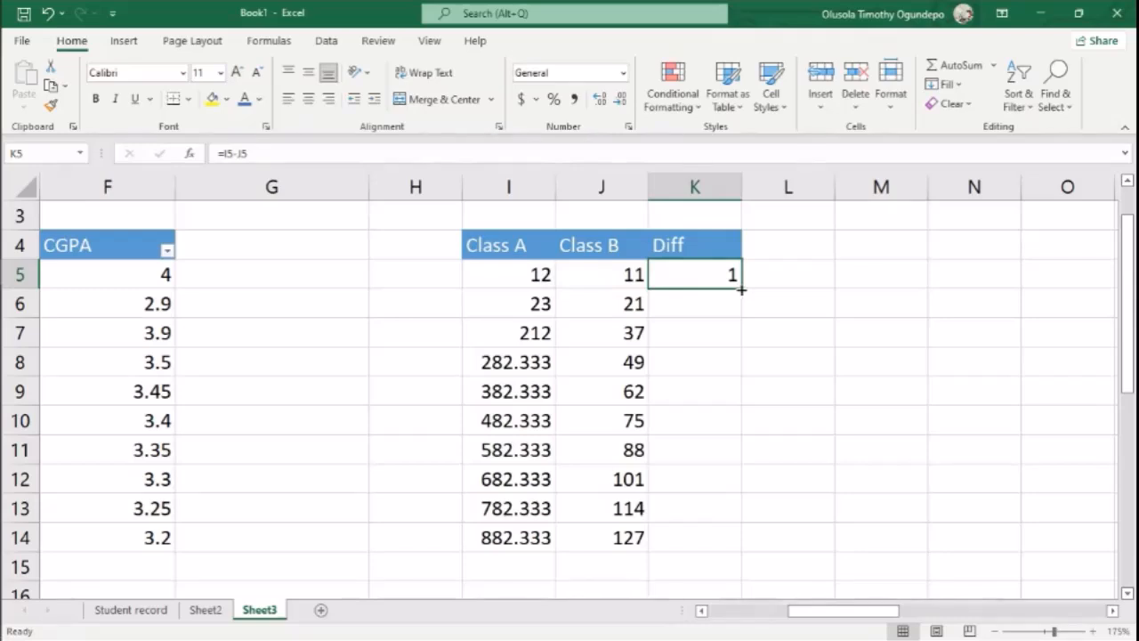
left_click_drag(741, 289, 743, 552)
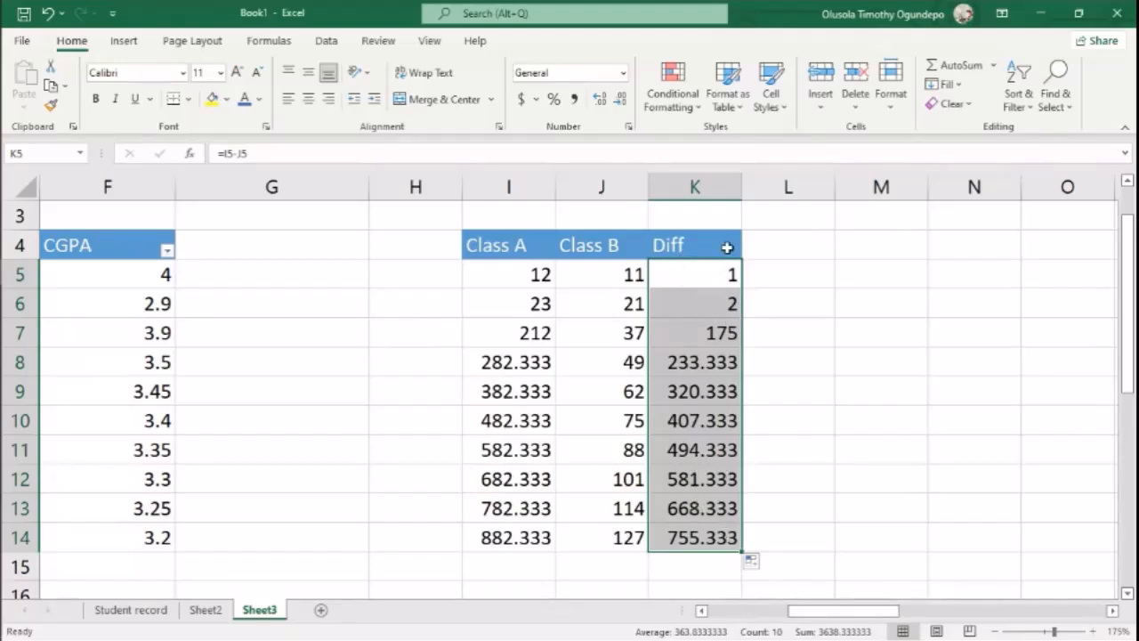
Head L4 'Addition' and fill =I5+J5 down L5:L14, giving 23 through 1009.33.
left_click(766, 247)
type("Addition")
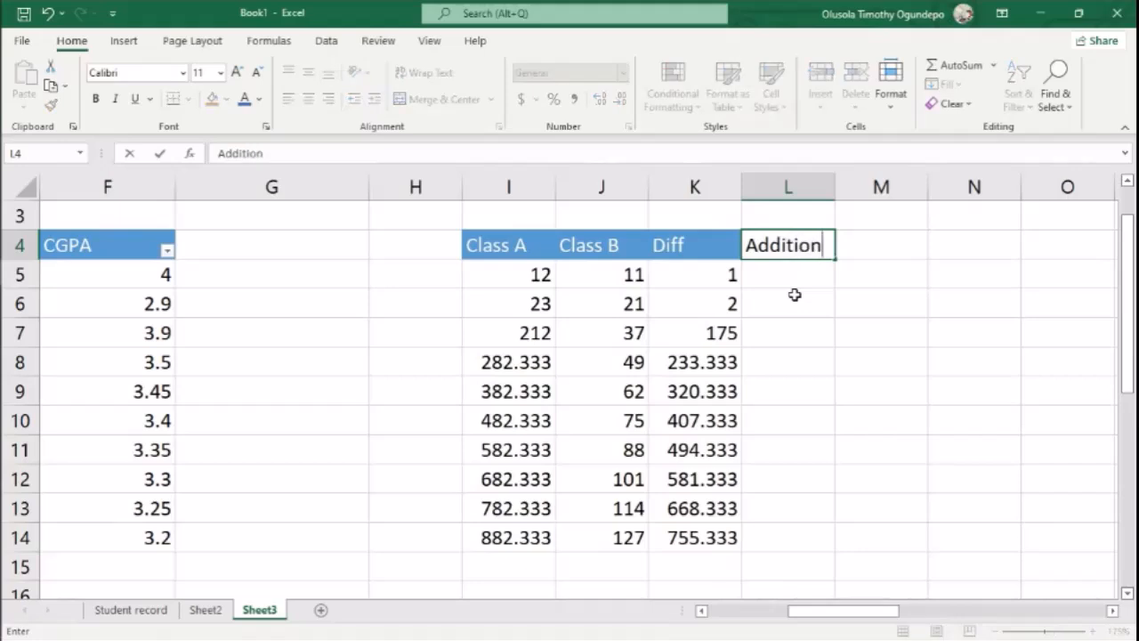
key("Return")
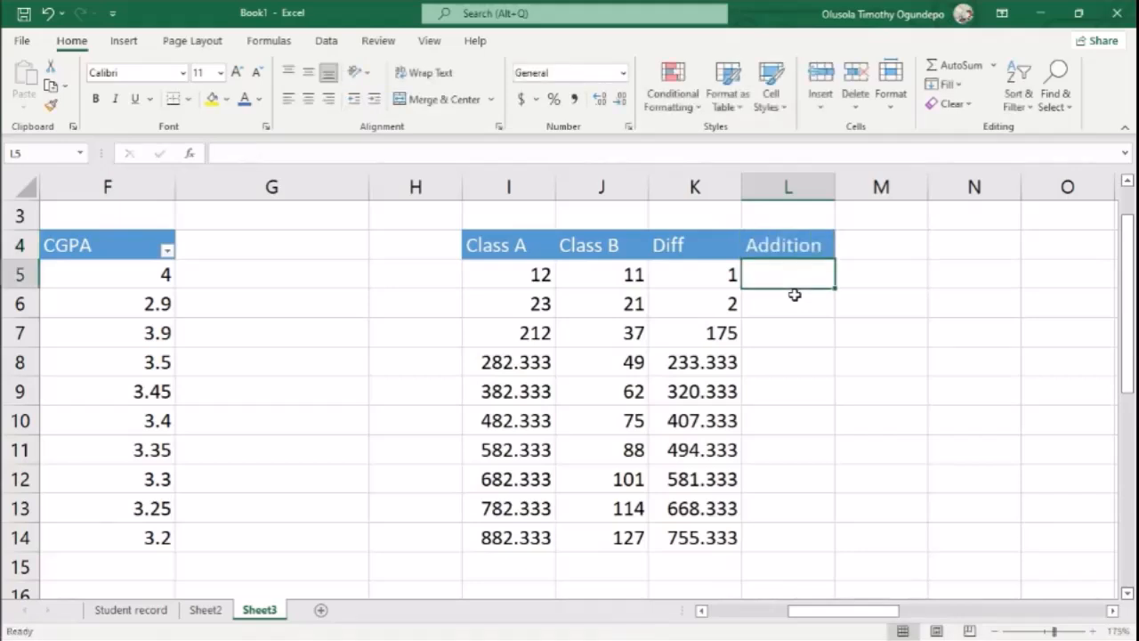
type("=")
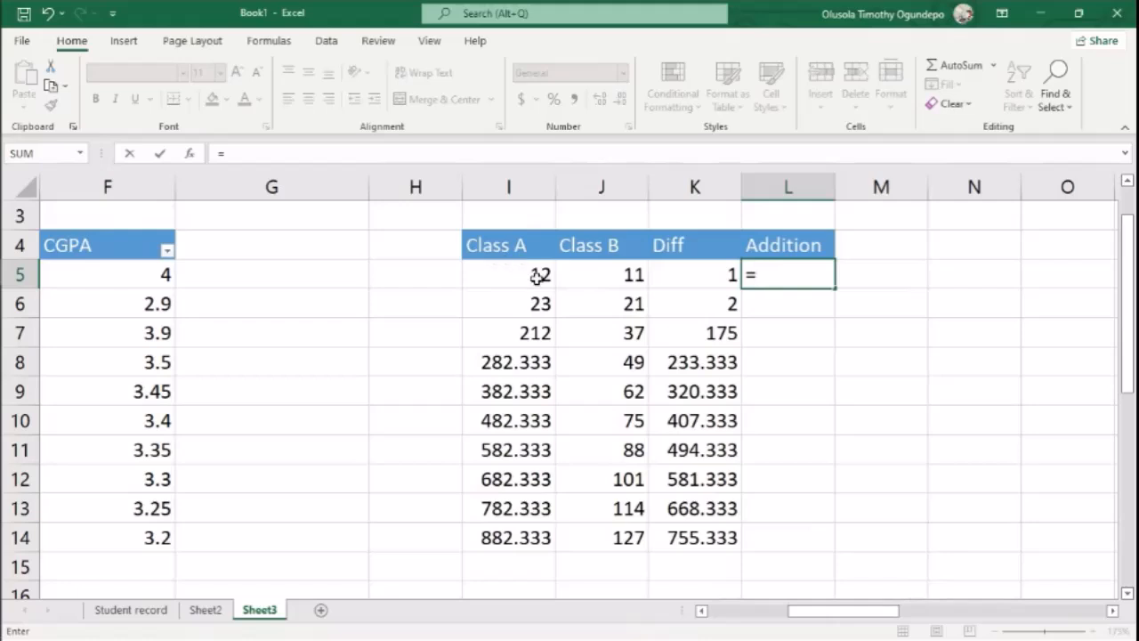
left_click(538, 277)
type("+")
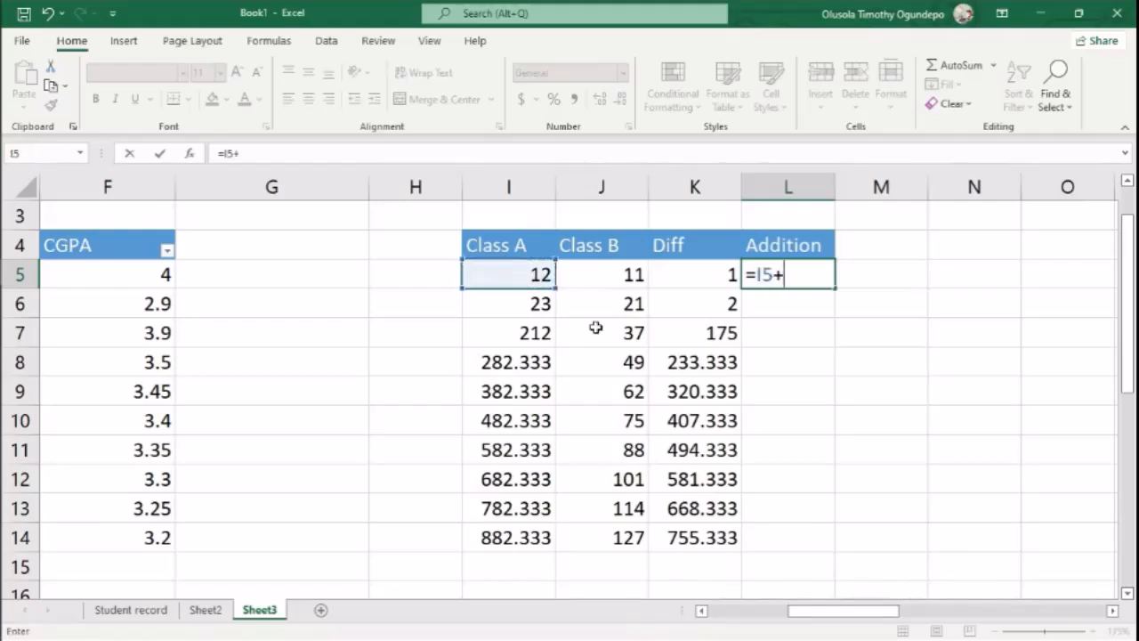
left_click(636, 277)
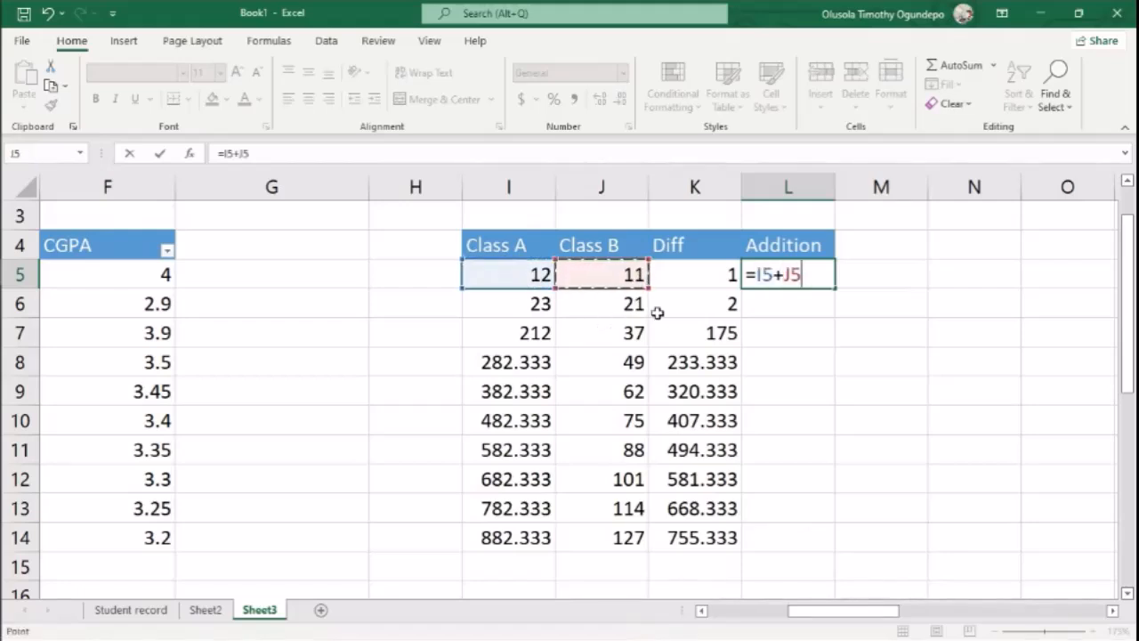
key("Return")
key("Up")
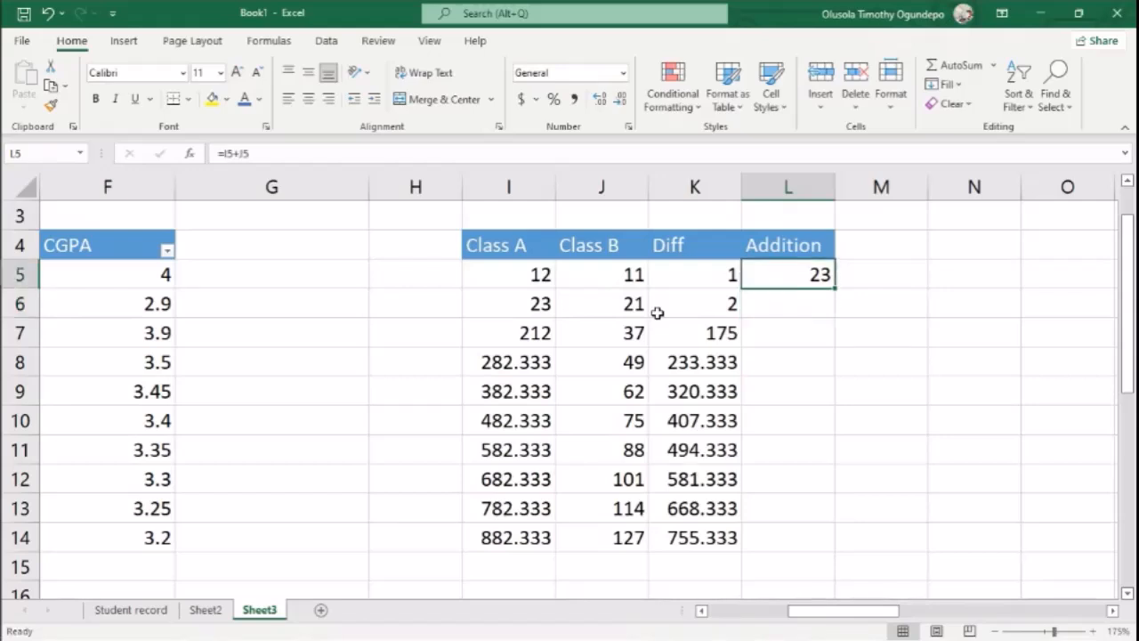
left_click_drag(837, 289, 837, 556)
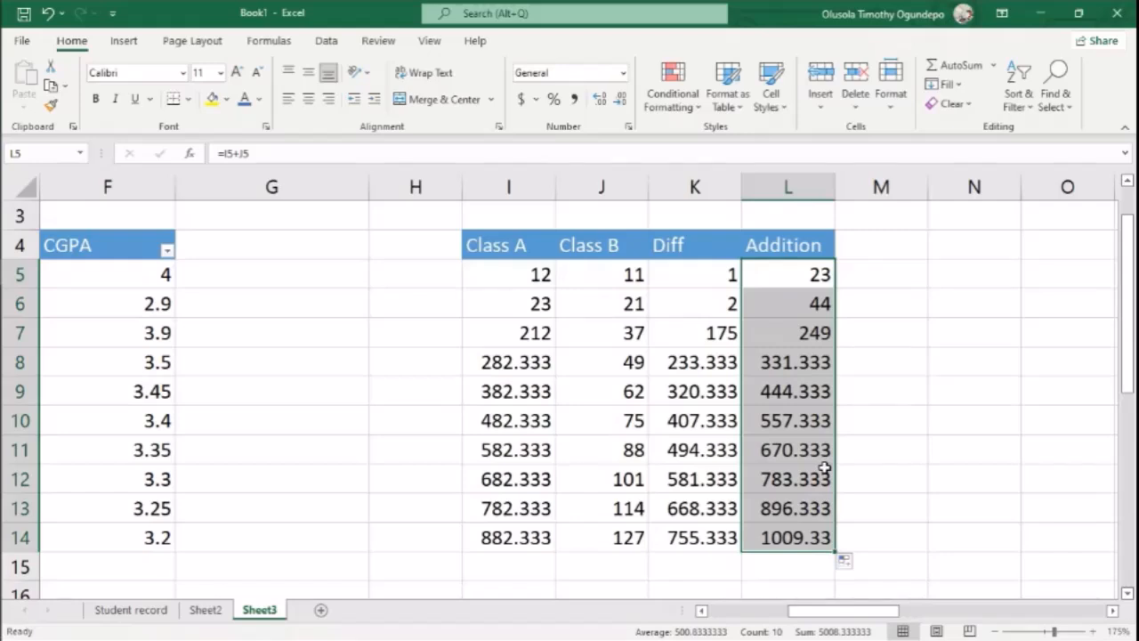
left_click(880, 248)
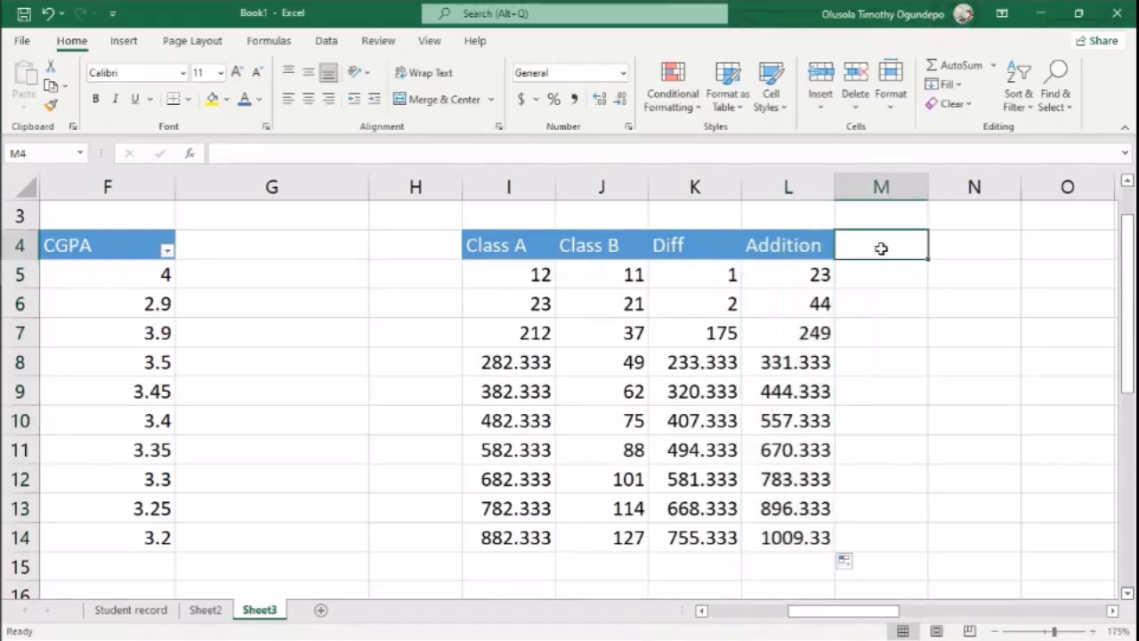
Head M4 'Muliiplication' and autofit column M to the header's width.
scroll(821, 370, "right", 5)
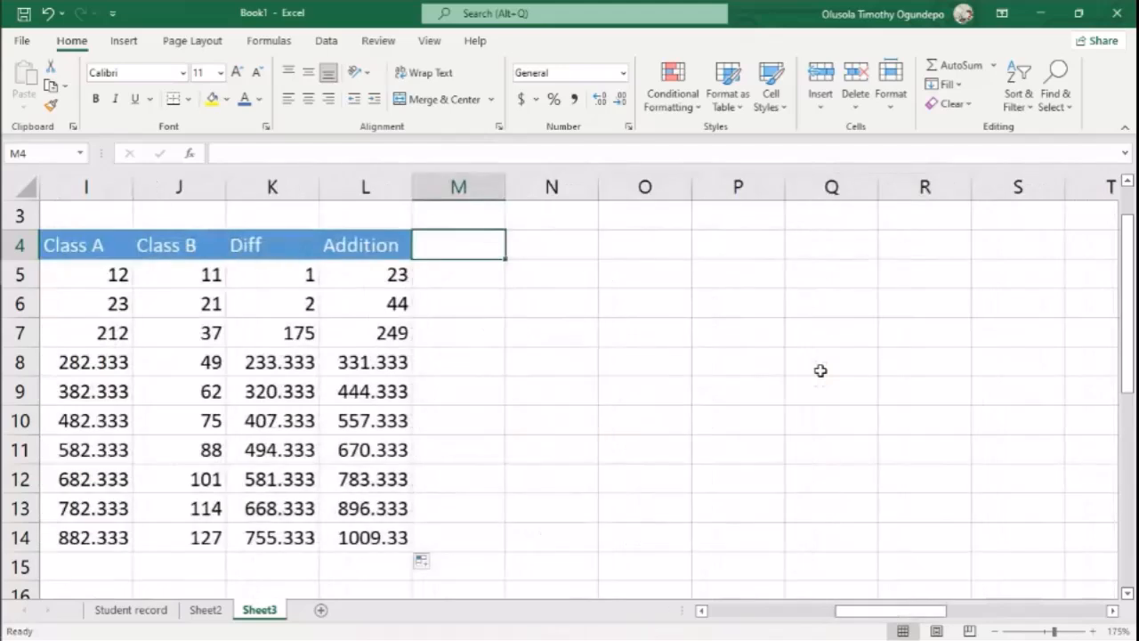
scroll(821, 370, "left", 1)
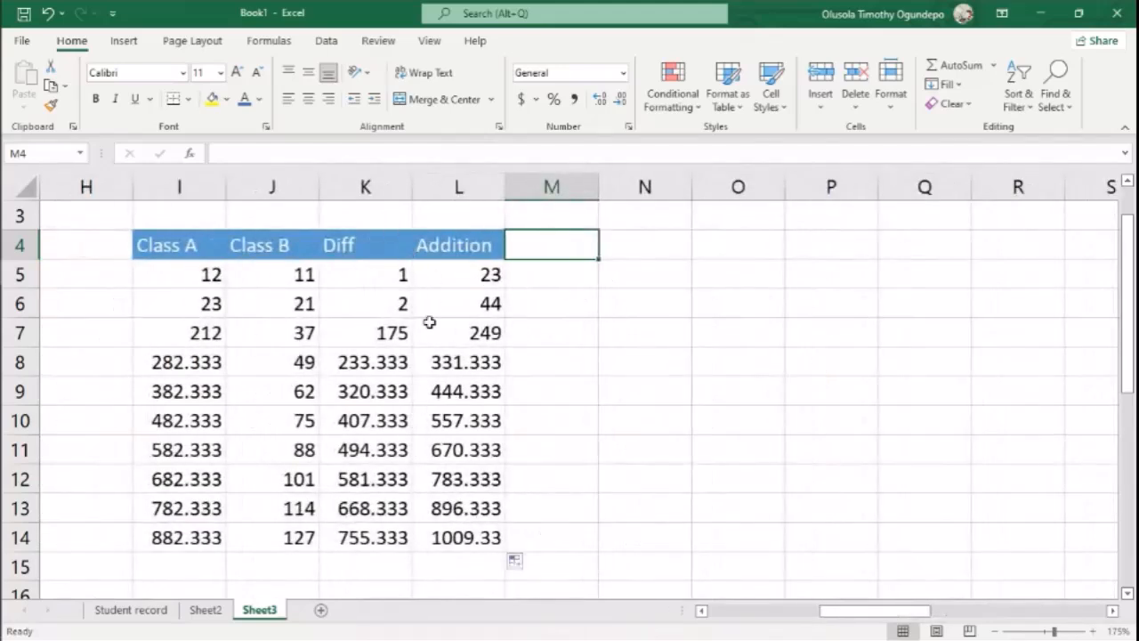
type("Muli")
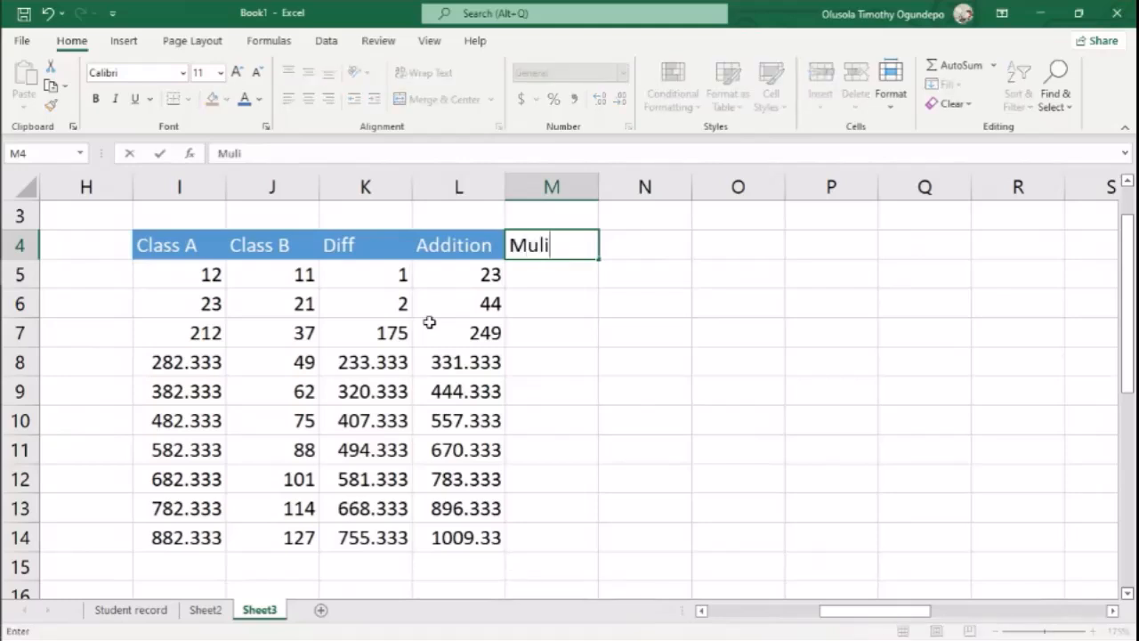
type("iplication")
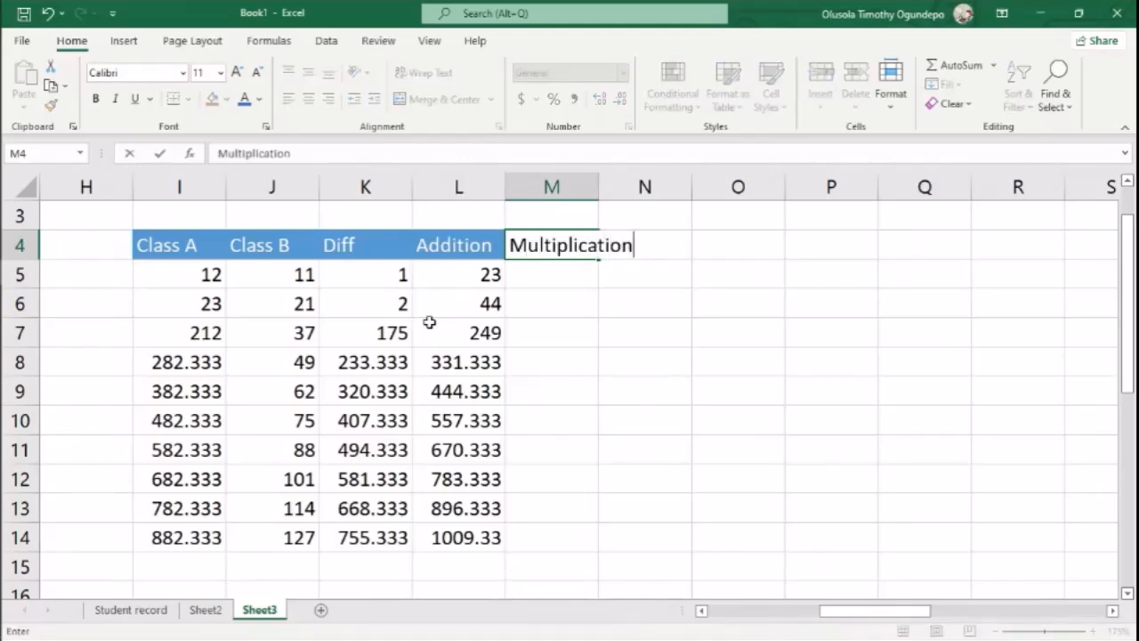
key("Return")
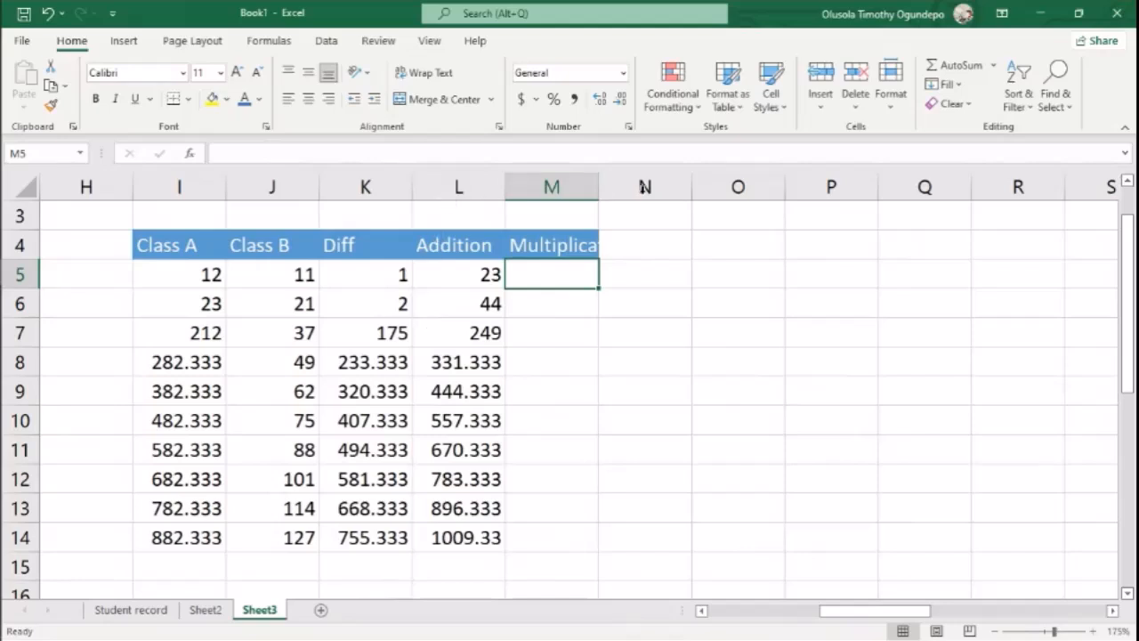
double_click(599, 191)
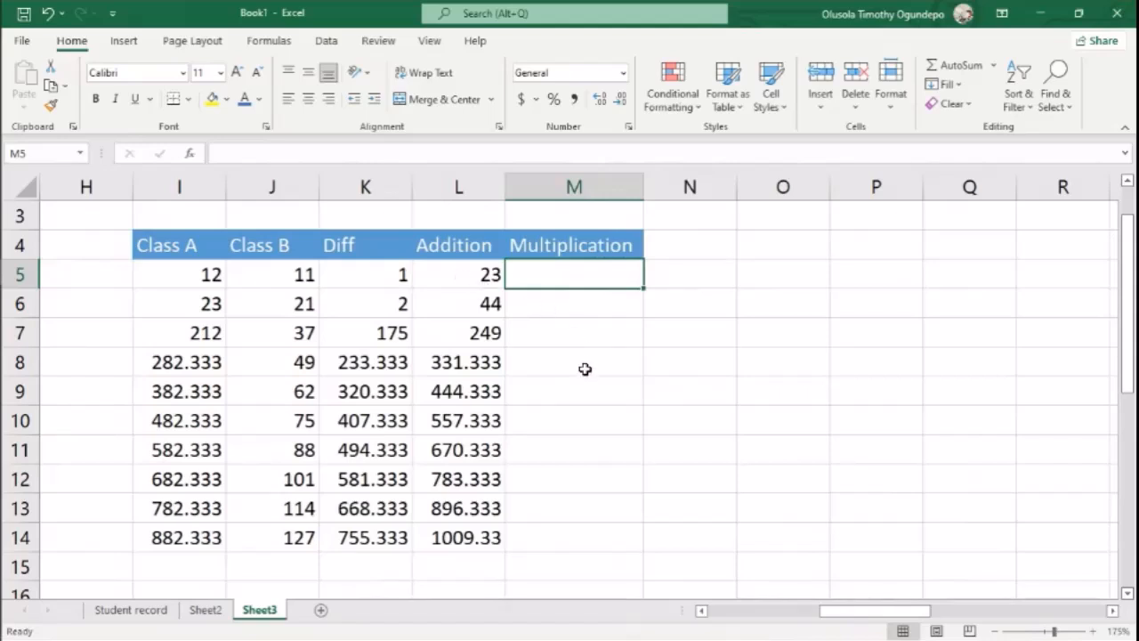
Fill =I5*J5 down column M to row 14, starting at 132.
type("=")
left_click(208, 281)
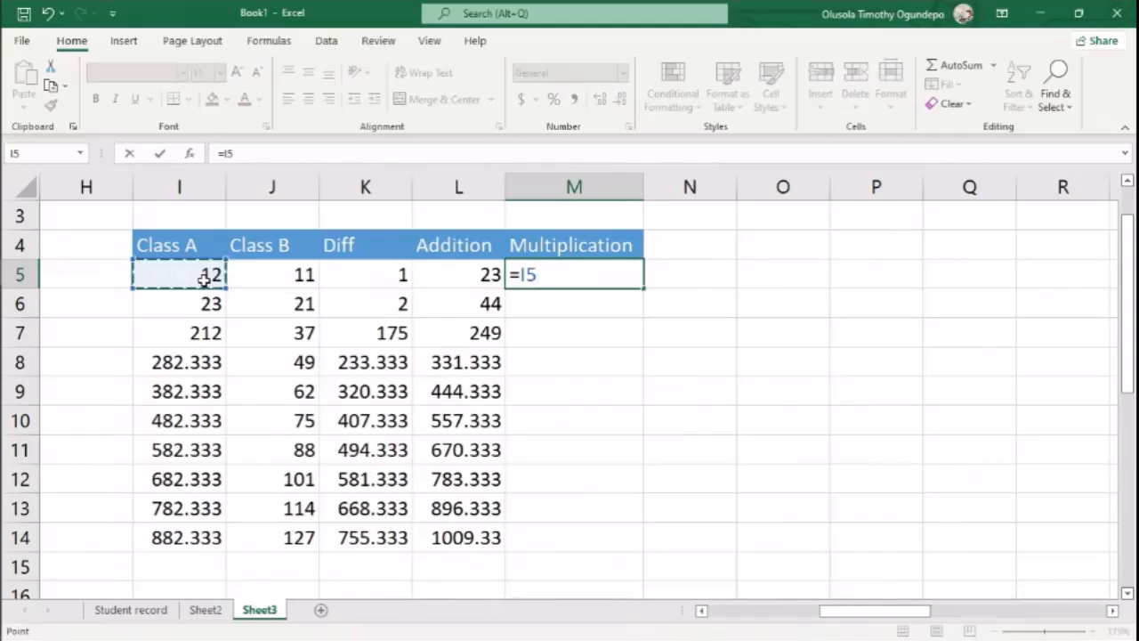
type("*")
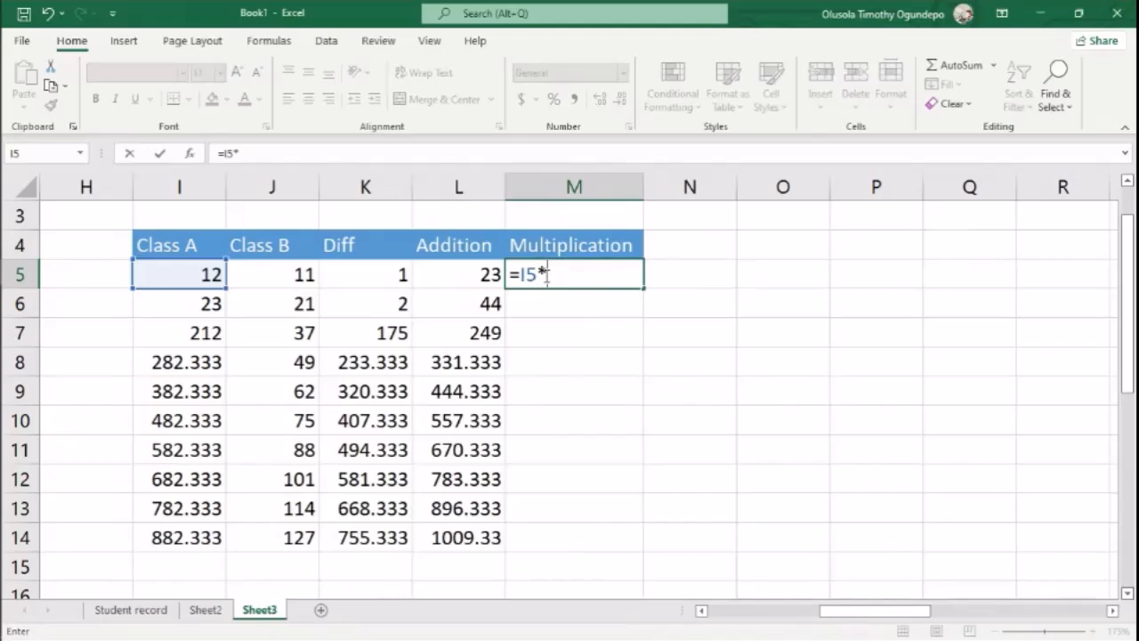
left_click(303, 274)
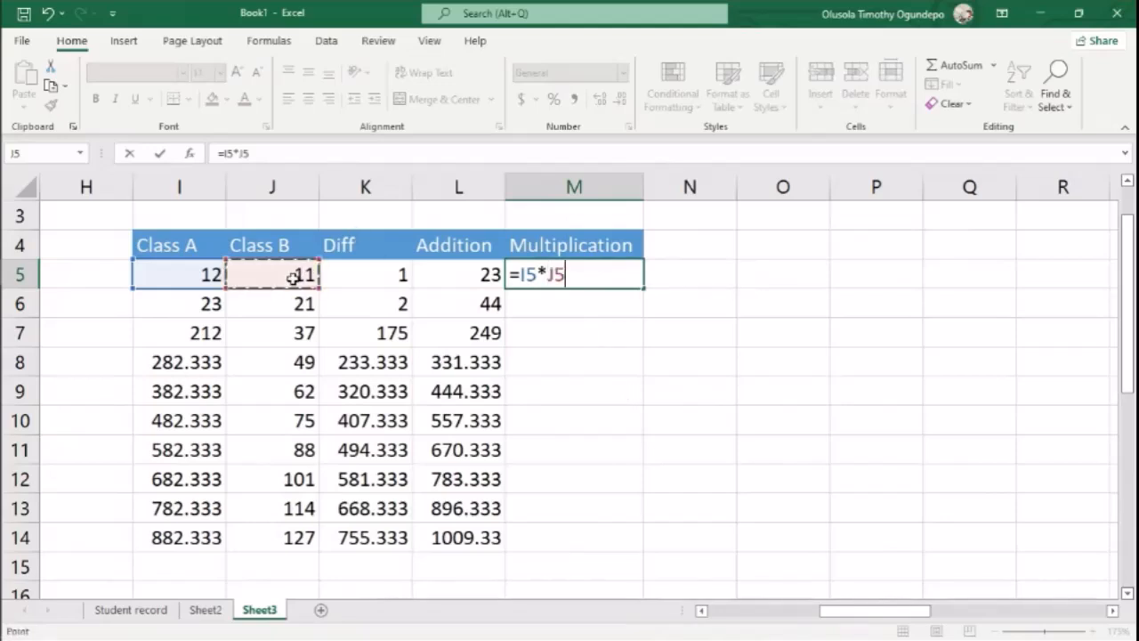
key("Return")
key("Up")
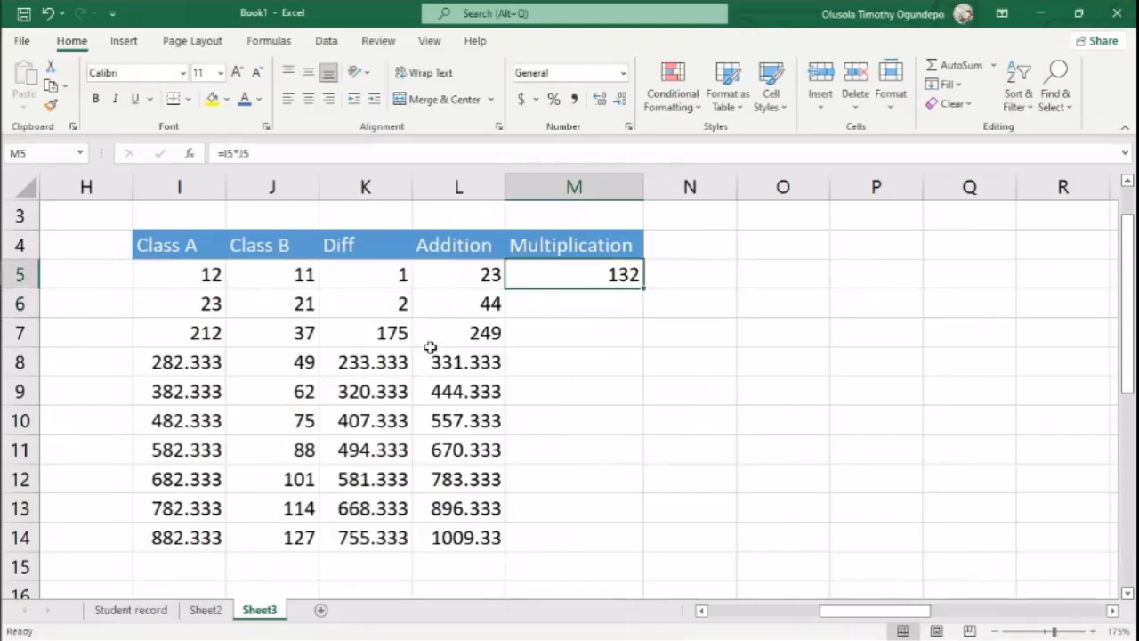
double_click(644, 289)
Head N4 'Division' and fill =I5/J5 down column N, starting at 1.09091.
left_click(669, 242)
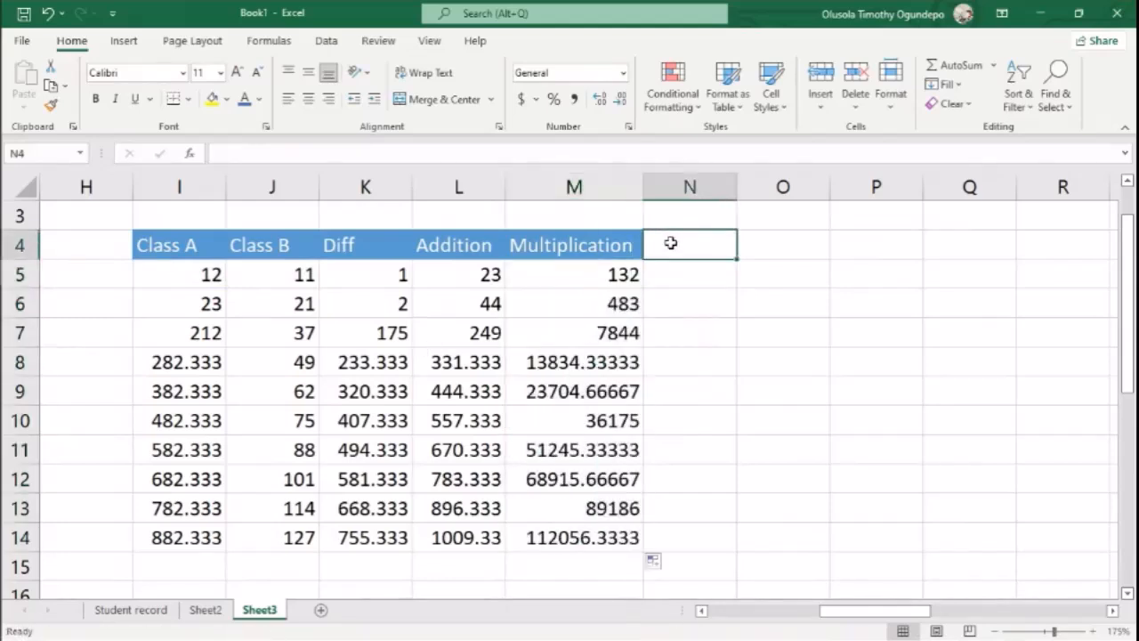
type("Division")
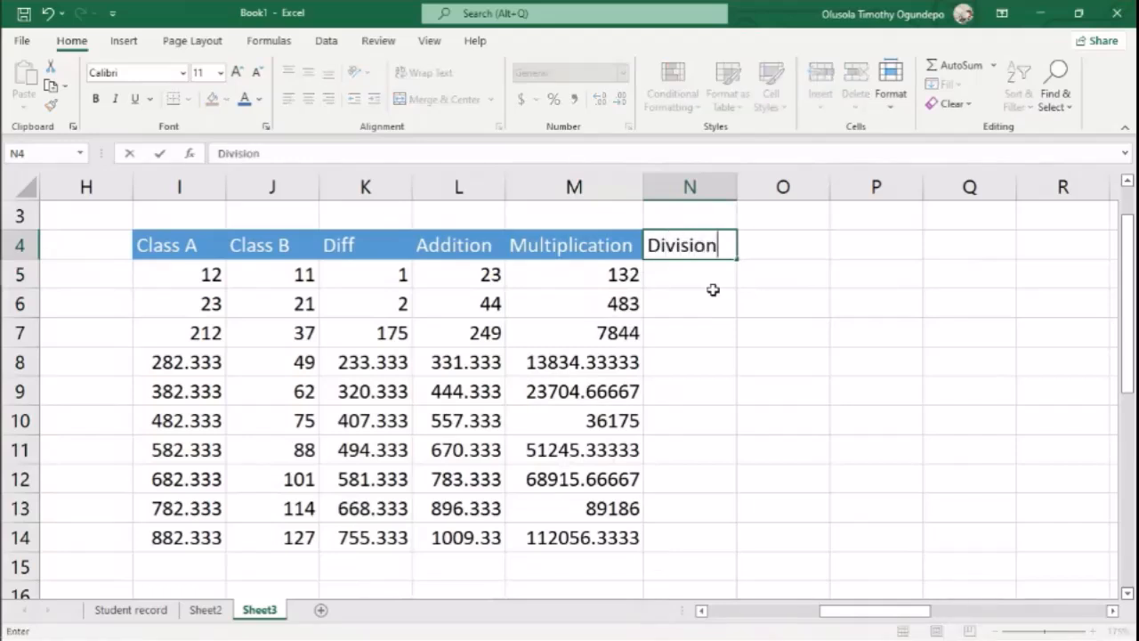
key("Return")
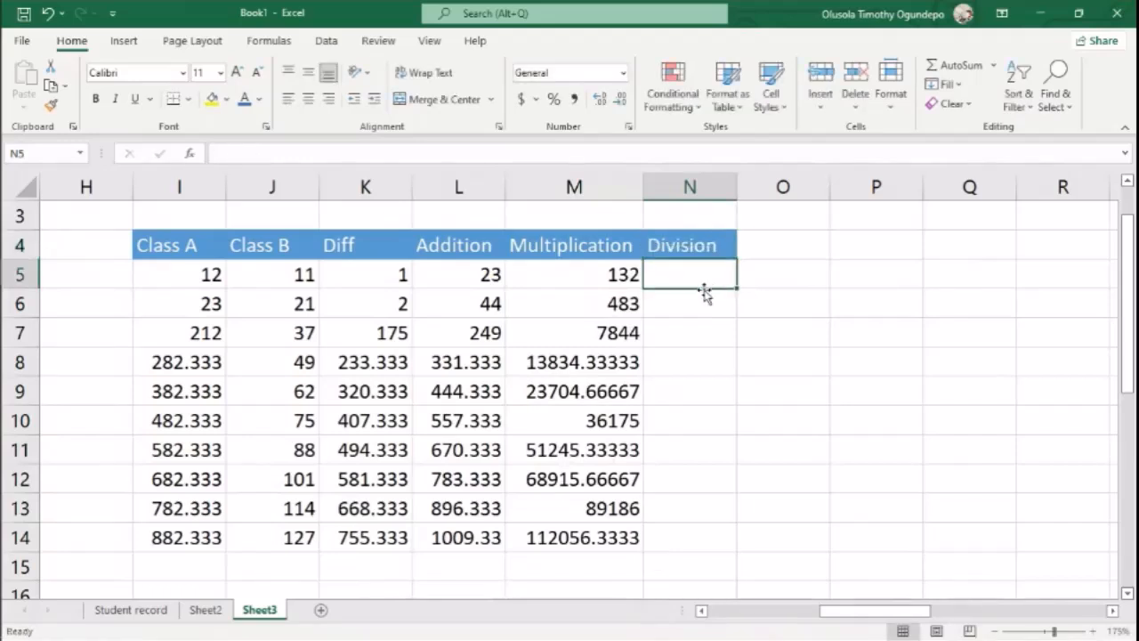
left_click(216, 275)
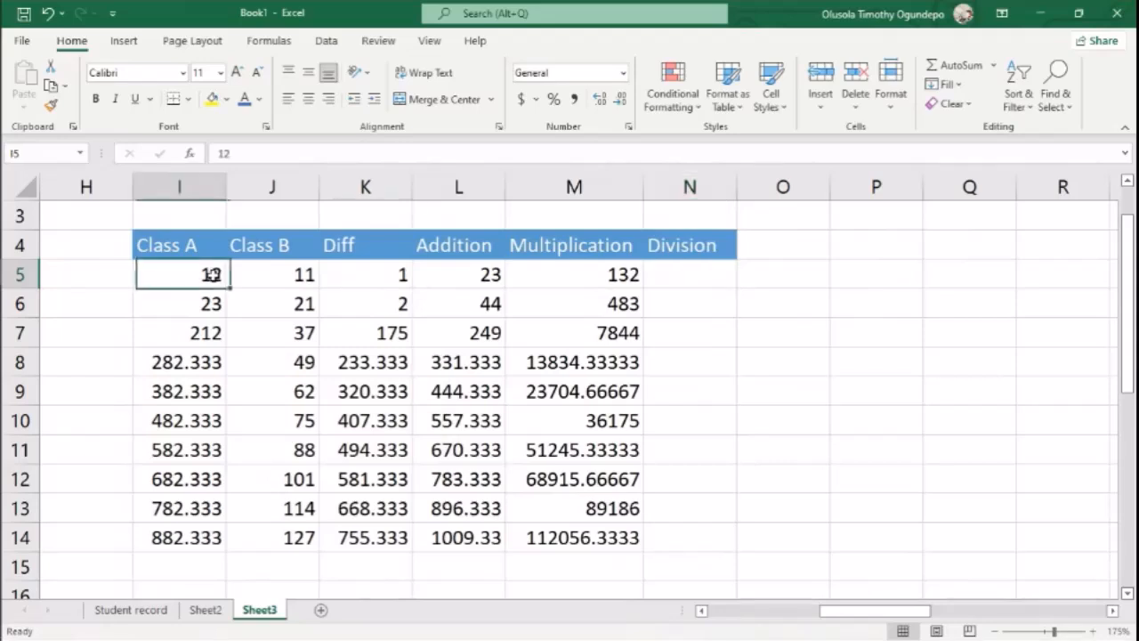
left_click(674, 270)
type("=")
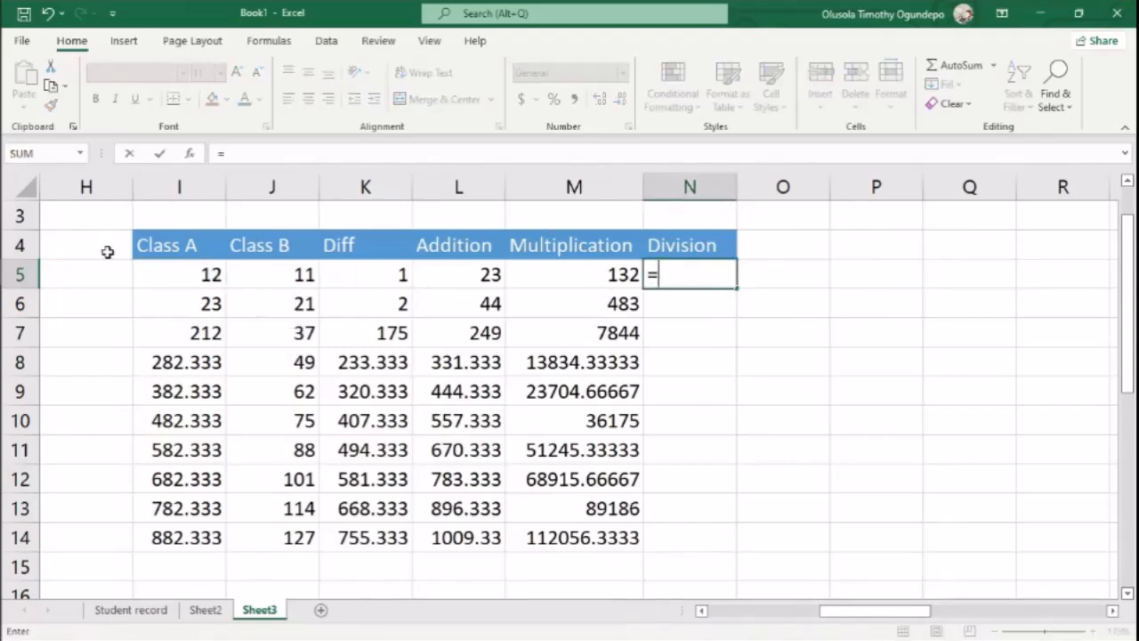
left_click(197, 274)
type("/")
left_click(296, 273)
key("Return")
key("Up")
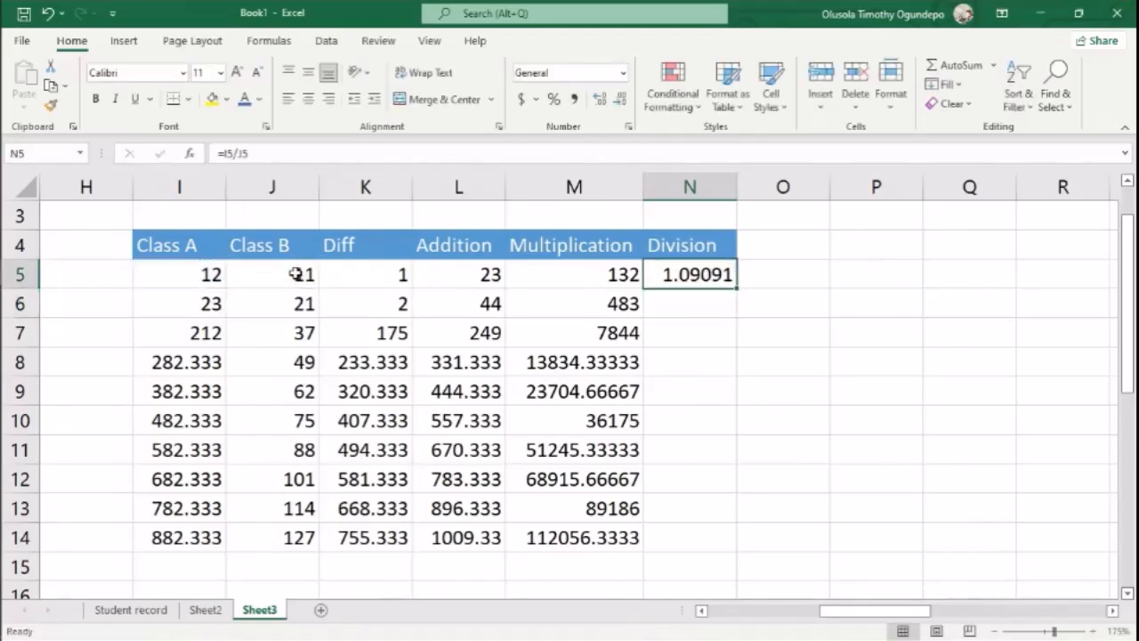
double_click(737, 289)
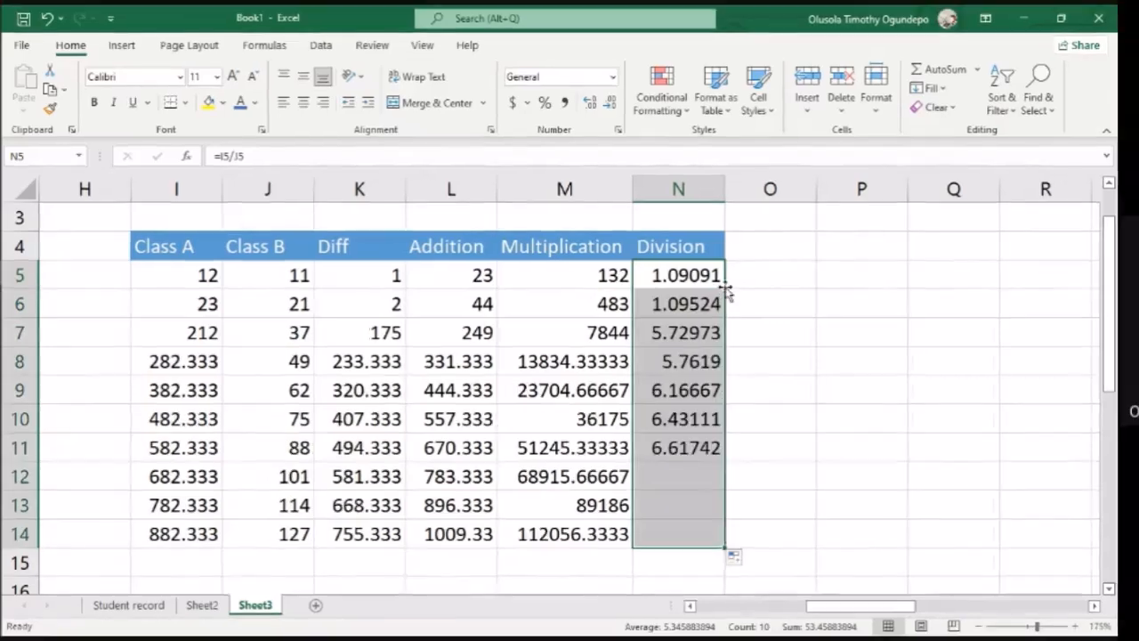